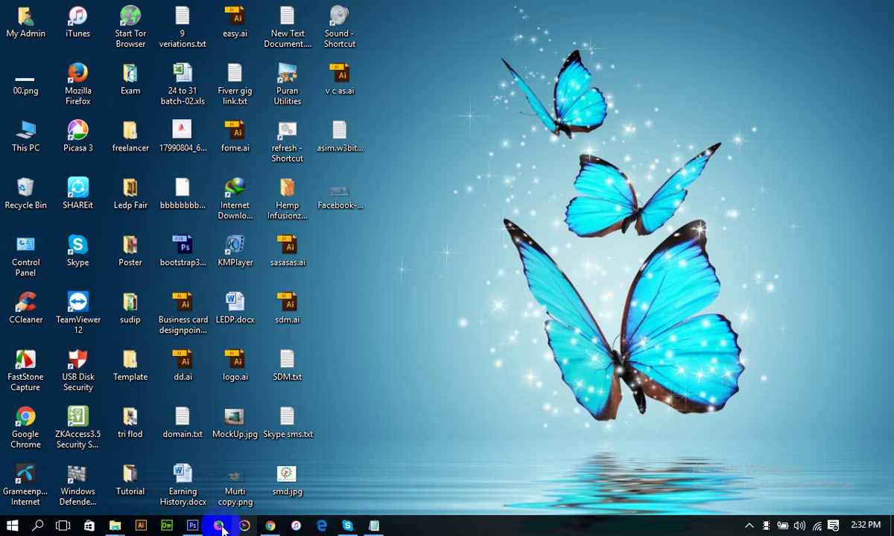
- Bring the Photoshop window with its empty workspace back to the front from the taskbar
{"action": "left_click", "coordinate": [193, 526]}
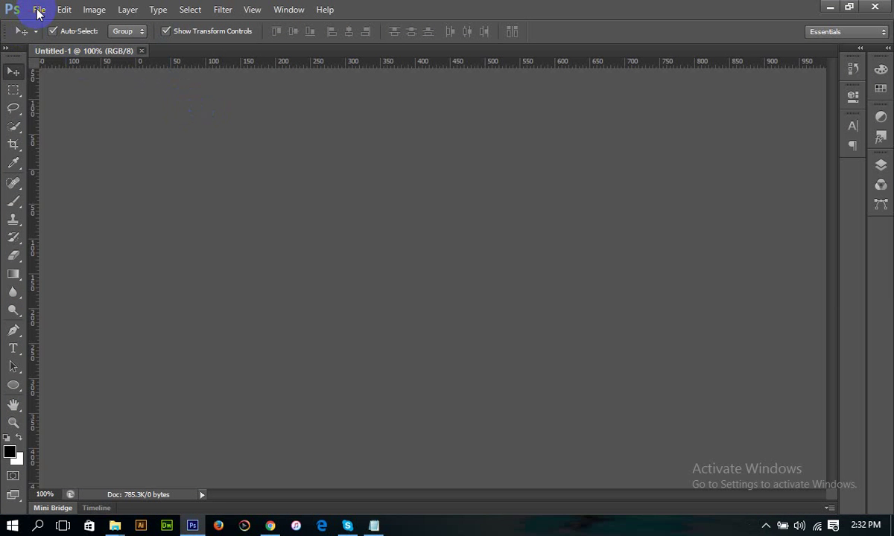
- Create a new white 851 × 315 px document at 300 pixels/inch
{"action": "left_click", "coordinate": [38, 10]}
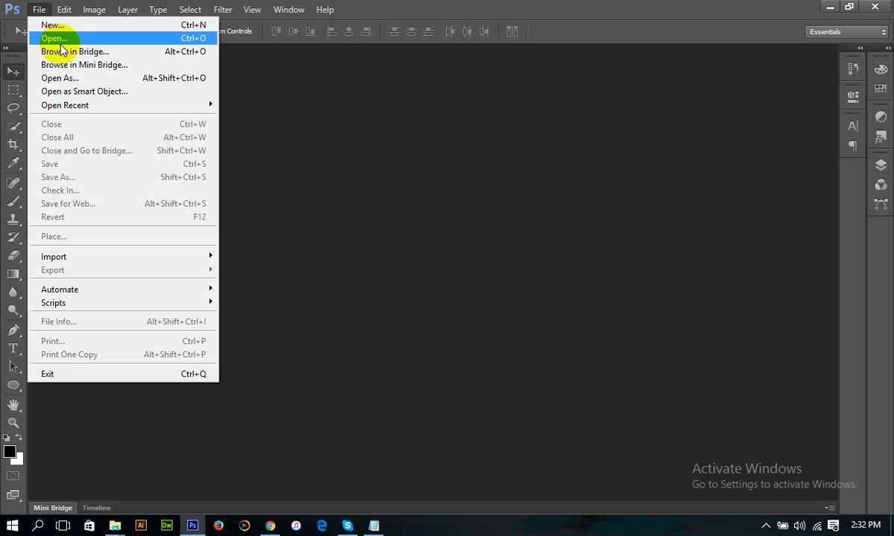
{"action": "left_click", "coordinate": [86, 27]}
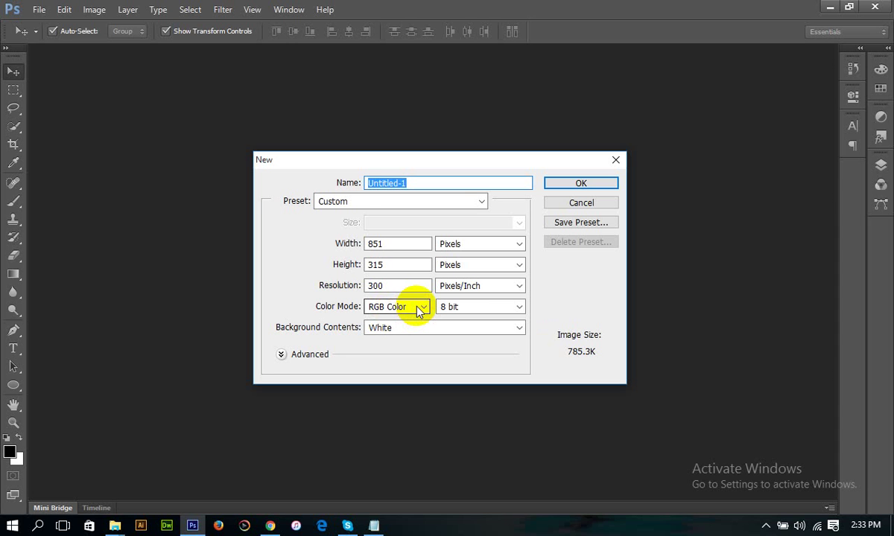
{"action": "left_click", "coordinate": [585, 184]}
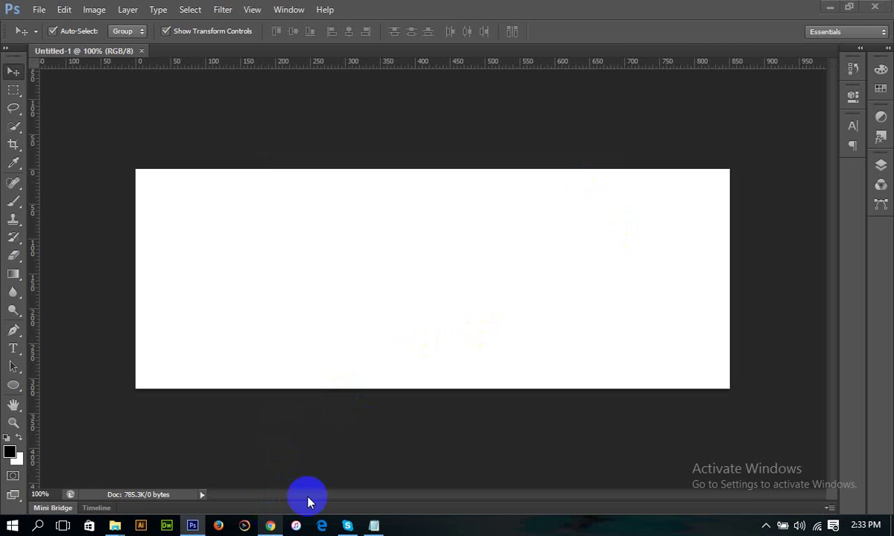
{"action": "left_click", "coordinate": [271, 526]}
- Check the 851 × 315 px Facebook cover size guide in Chrome, then return to Photoshop
{"action": "left_click", "coordinate": [450, 10]}
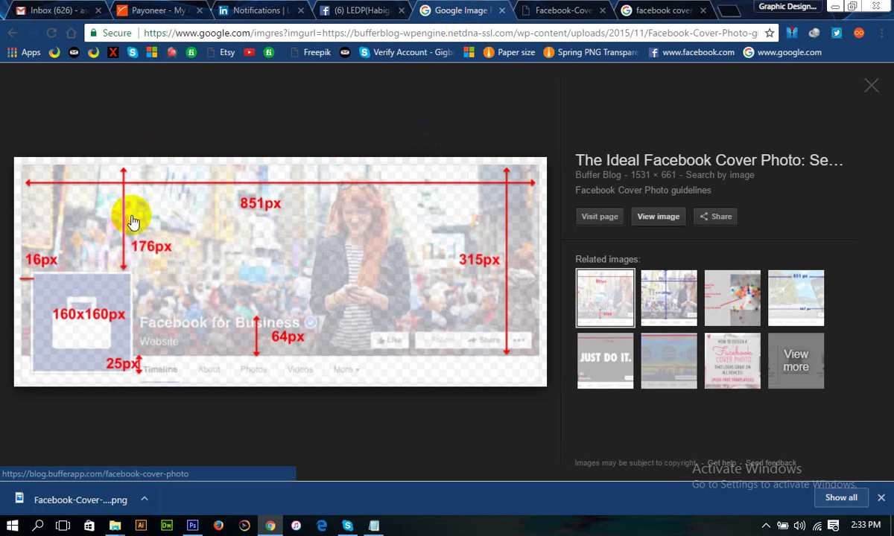
{"action": "left_click", "coordinate": [139, 170]}
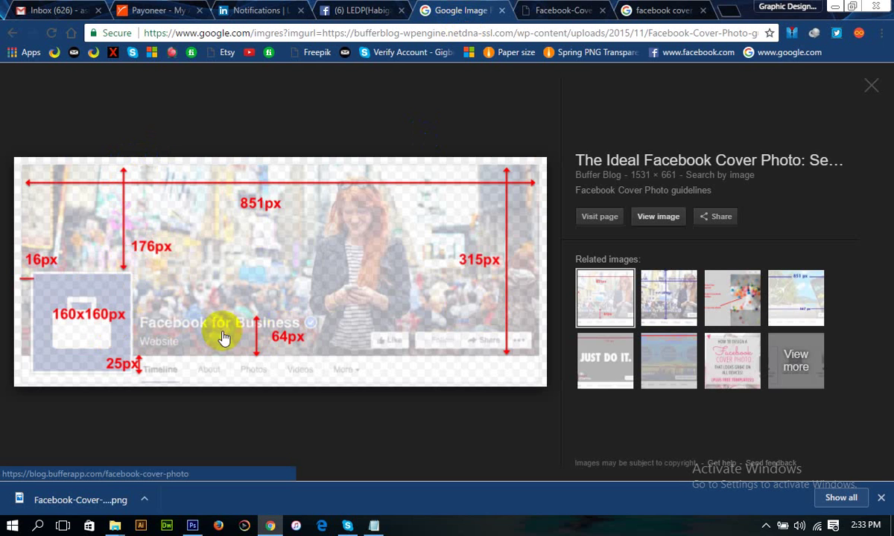
{"action": "left_click", "coordinate": [196, 527]}
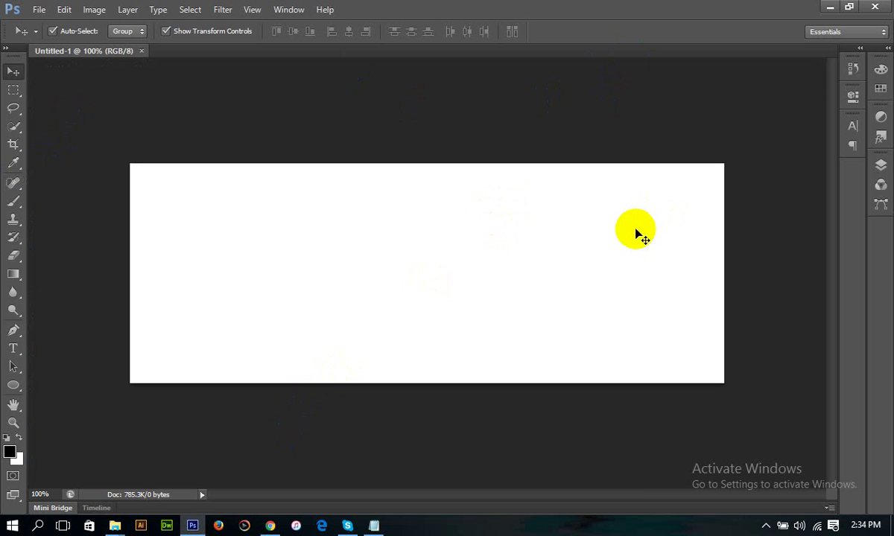
- Show rulers measured in pixels and fit the whole cover canvas on screen
{"action": "key", "text": "ctrl+r"}
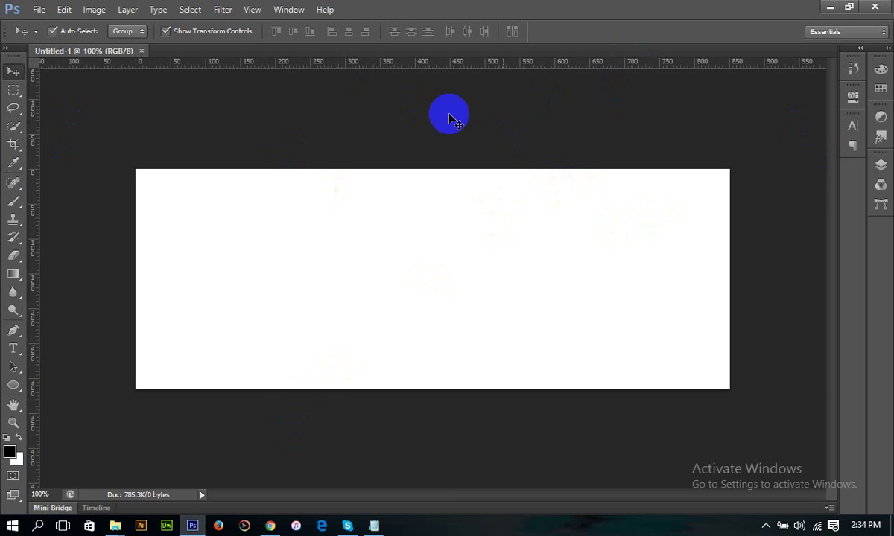
{"action": "right_click", "coordinate": [414, 65]}
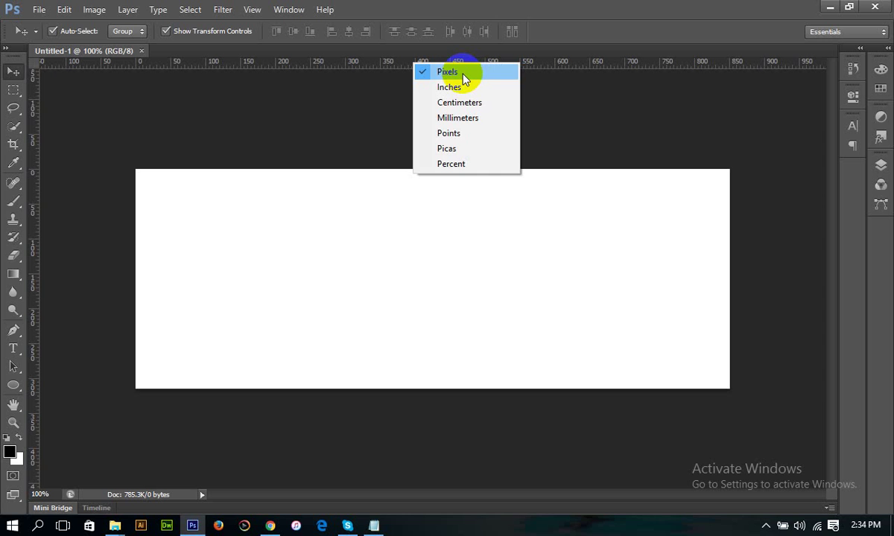
{"action": "left_click", "coordinate": [463, 76]}
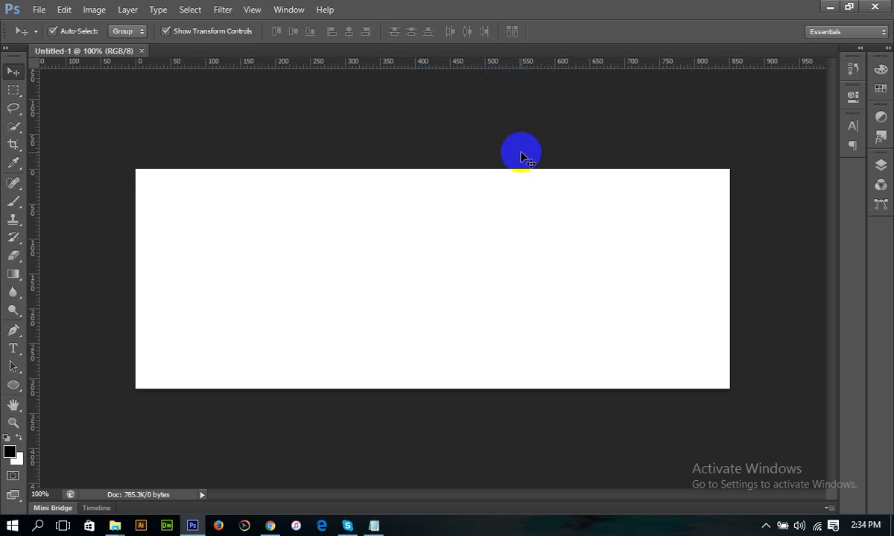
{"action": "key", "text": "ctrl+plus"}
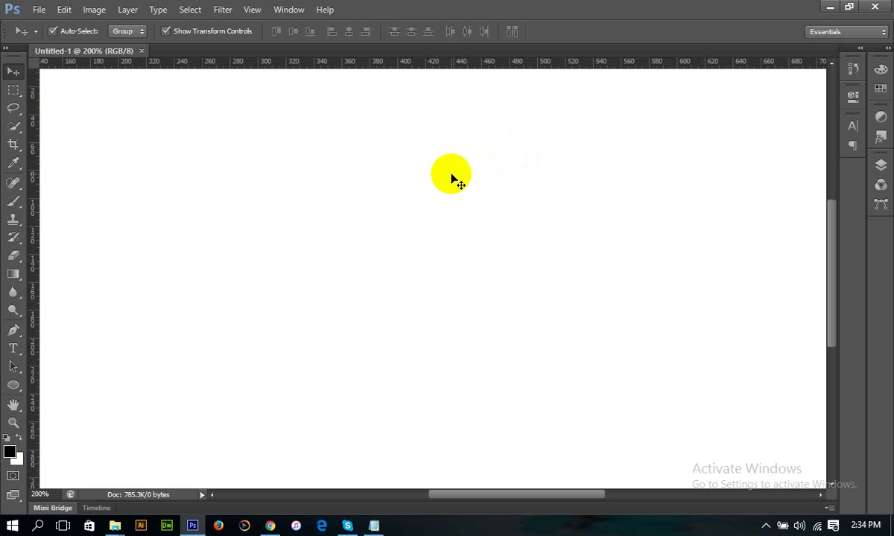
{"action": "key", "text": "ctrl+minus"}
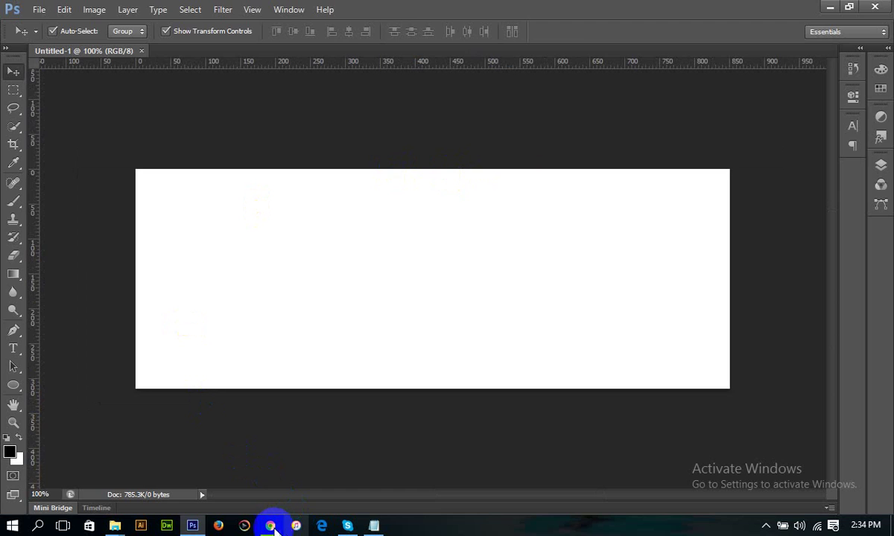
{"action": "left_click", "coordinate": [271, 525]}
{"action": "left_click", "coordinate": [271, 526]}
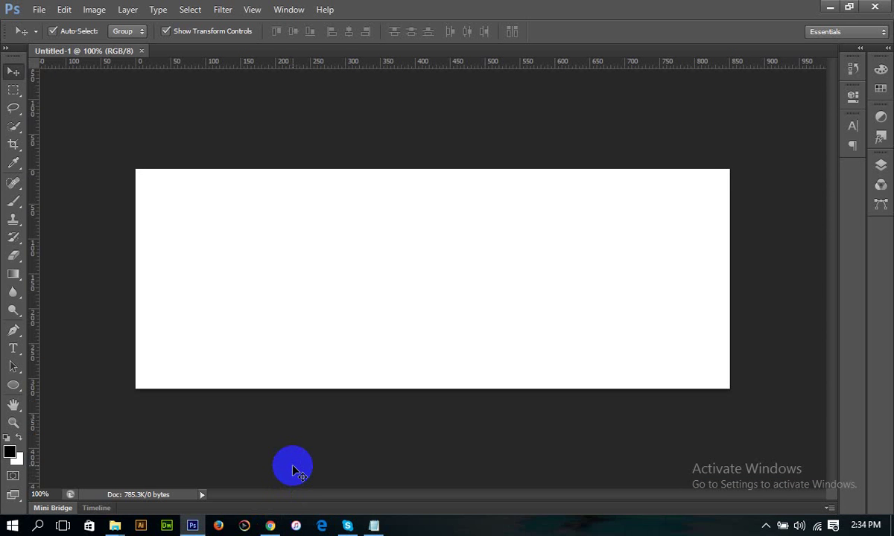
{"action": "key", "text": "ctrl+0"}
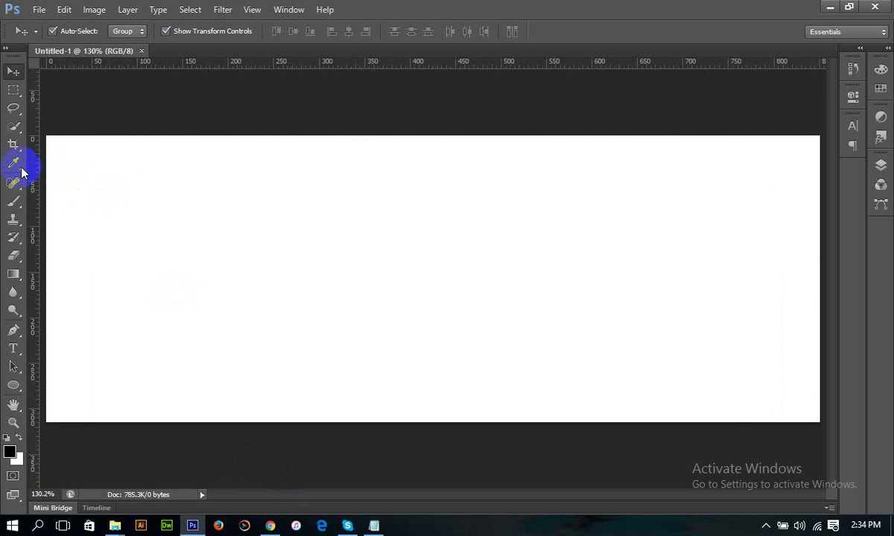
- Select the Ruler Tool from the Eyedropper tool group
{"action": "left_click", "coordinate": [16, 165]}
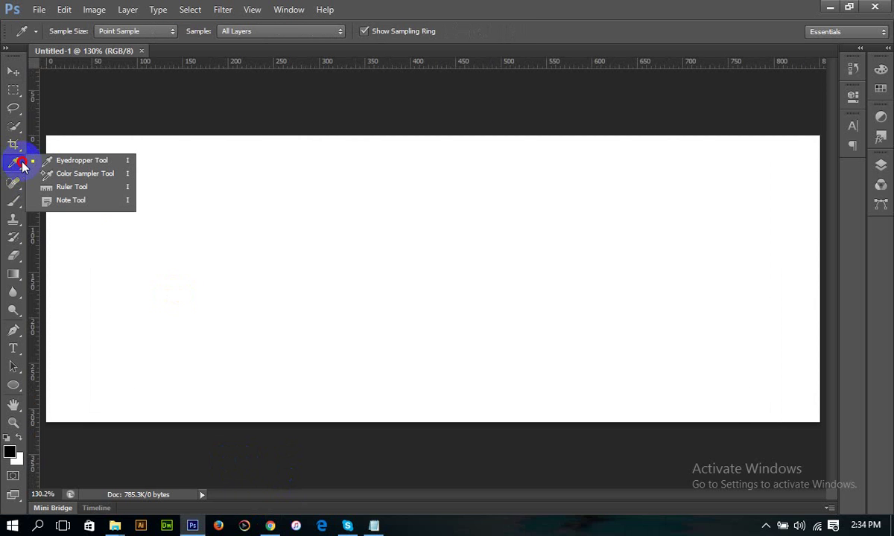
{"action": "left_click_drag", "start_coordinate": [17, 166], "coordinate": [77, 163]}
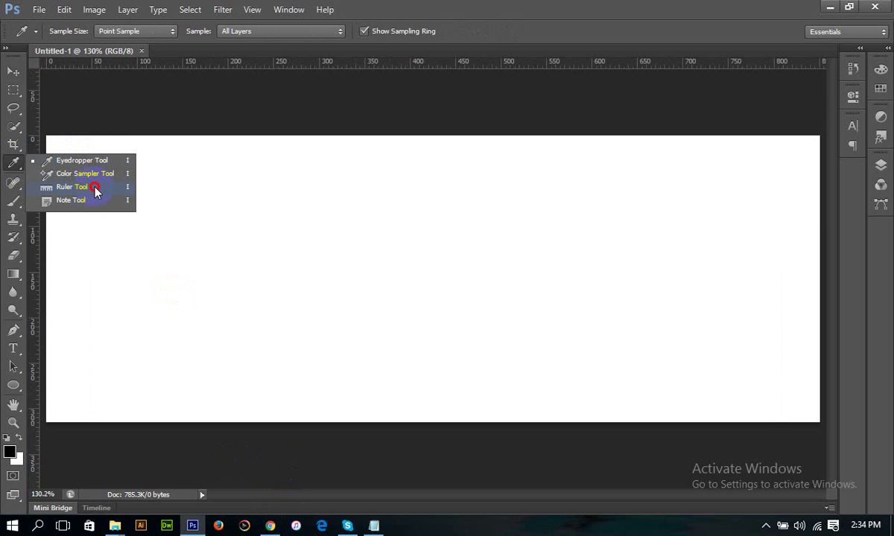
{"action": "left_click", "coordinate": [95, 191]}
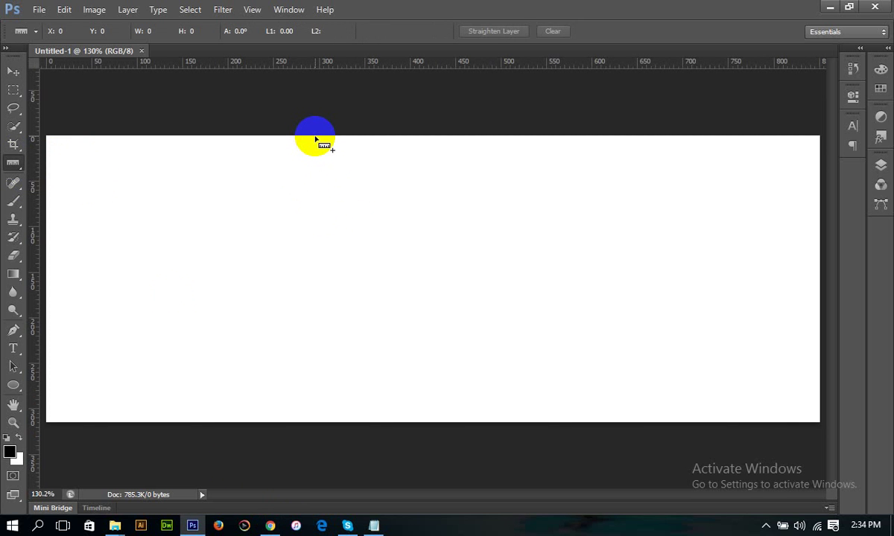
- Measure 175 px down from the top edge and place a horizontal guide there
{"action": "left_click_drag", "start_coordinate": [315, 137], "coordinate": [322, 208]}
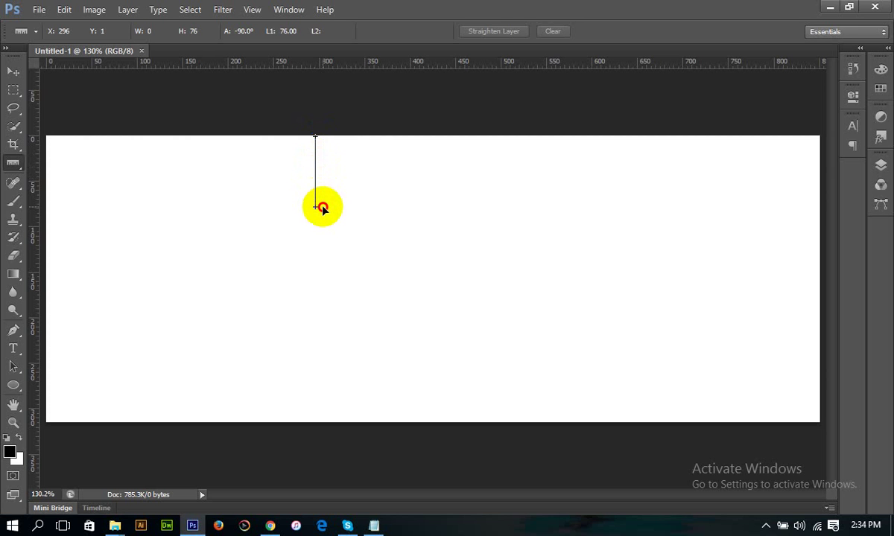
{"action": "mouse_move", "coordinate": [322, 208]}
{"action": "left_mouse_down"}
{"action": "mouse_move", "coordinate": [326, 166]}
{"action": "mouse_move", "coordinate": [332, 317]}
{"action": "left_mouse_up"}
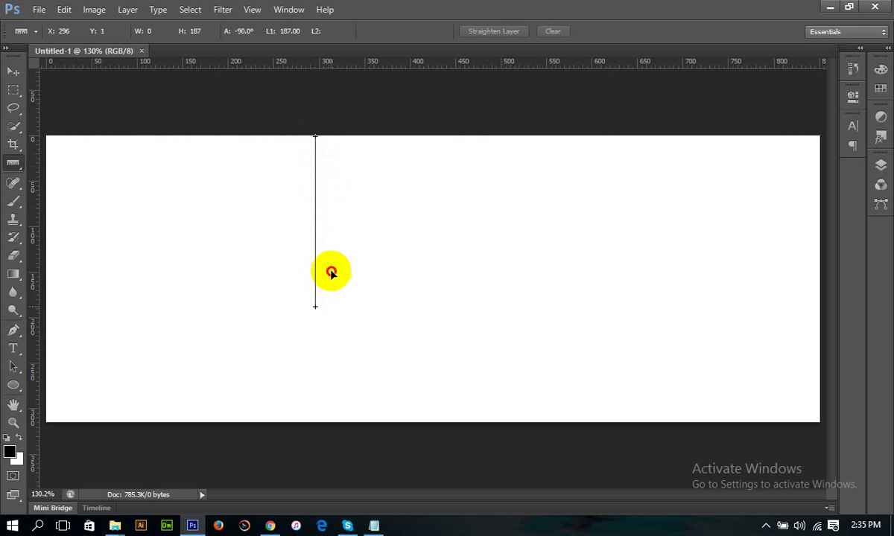
{"action": "mouse_move", "coordinate": [331, 273]}
{"action": "left_mouse_down"}
{"action": "mouse_move", "coordinate": [332, 225]}
{"action": "mouse_move", "coordinate": [335, 299]}
{"action": "left_mouse_up"}
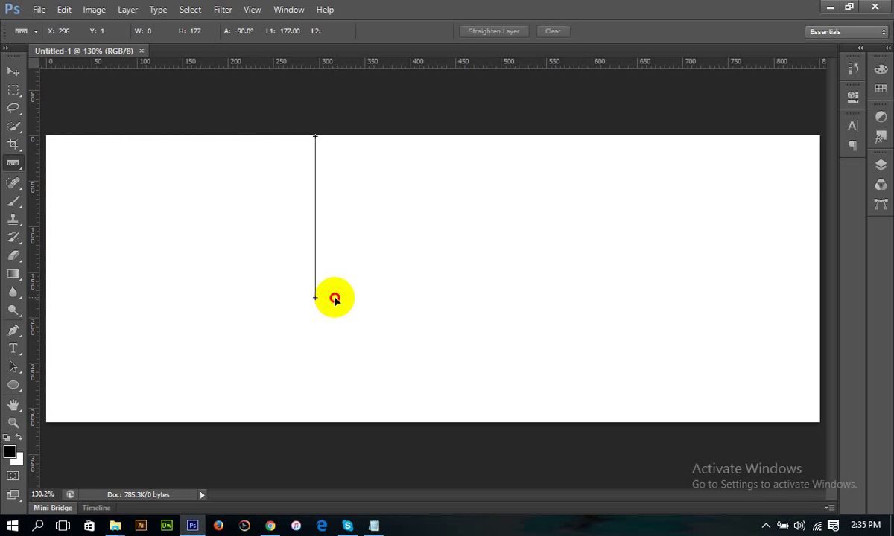
{"action": "left_click_drag", "start_coordinate": [334, 299], "coordinate": [335, 296]}
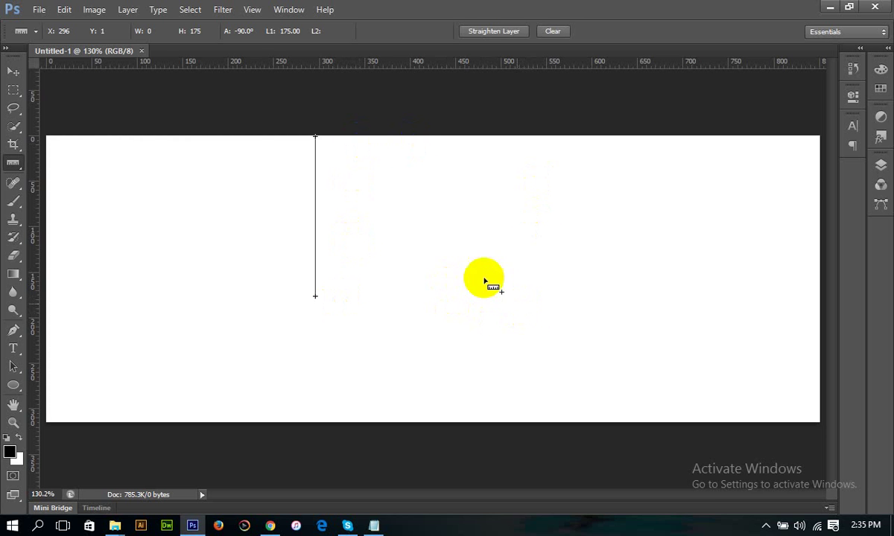
{"action": "left_click_drag", "start_coordinate": [377, 66], "coordinate": [385, 295]}
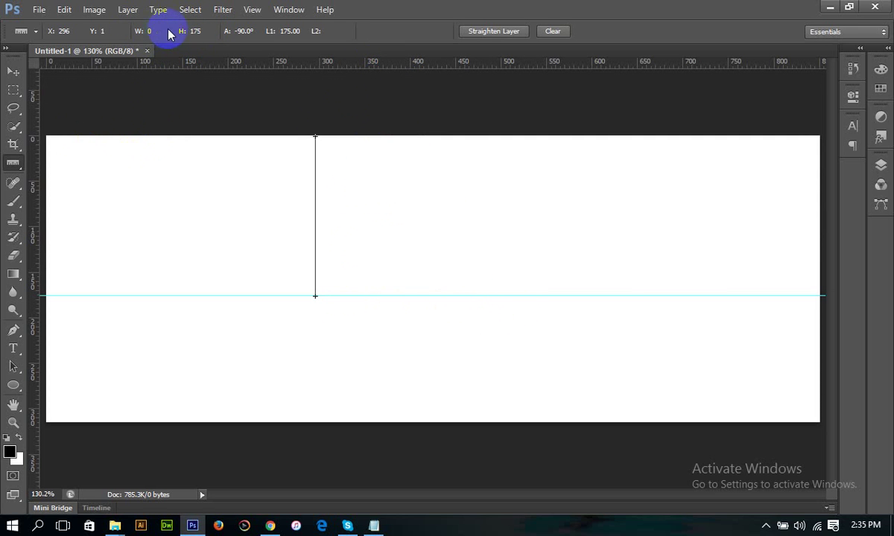
- Draw a new Ruler Tool measurement from the top edge ending at 193 px, just past the guide
{"action": "right_click", "coordinate": [12, 165]}
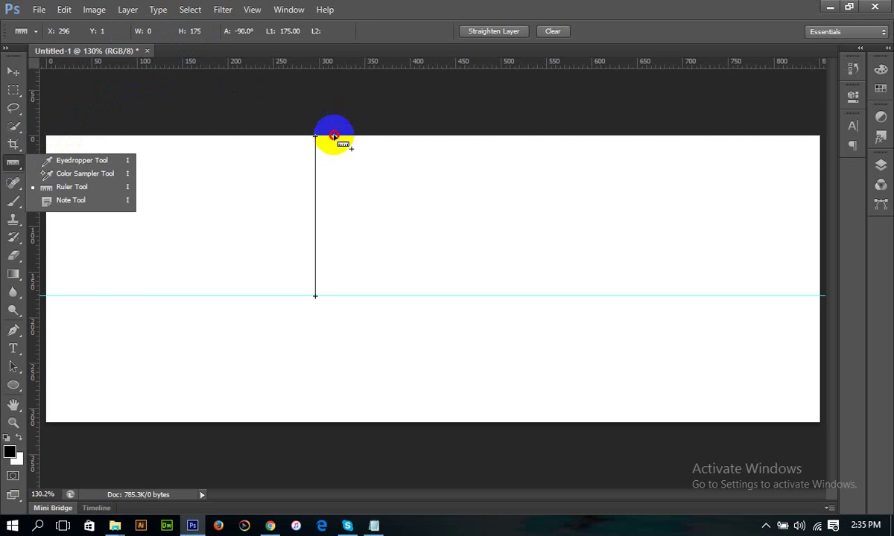
{"action": "left_click_drag", "start_coordinate": [332, 137], "coordinate": [333, 199]}
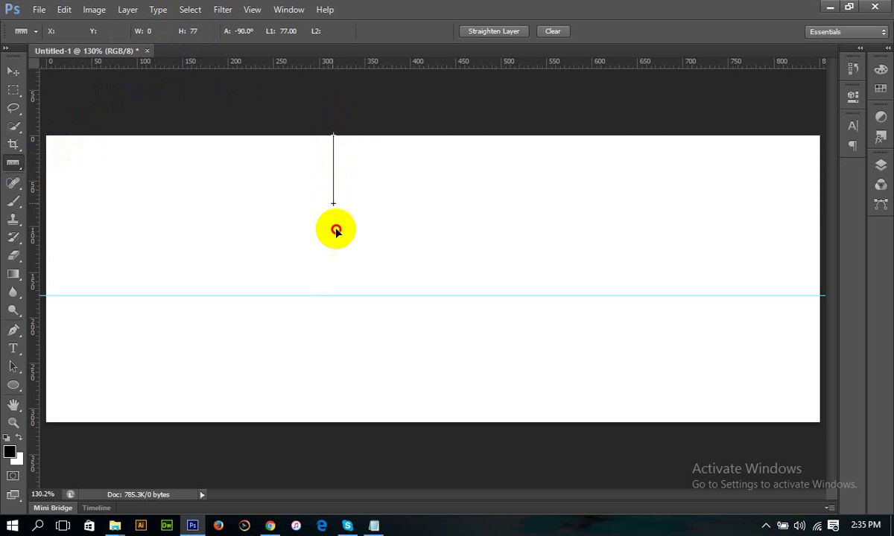
{"action": "mouse_move", "coordinate": [326, 220]}
{"action": "left_mouse_down"}
{"action": "mouse_move", "coordinate": [336, 338]}
{"action": "mouse_move", "coordinate": [351, 334]}
{"action": "left_mouse_up"}
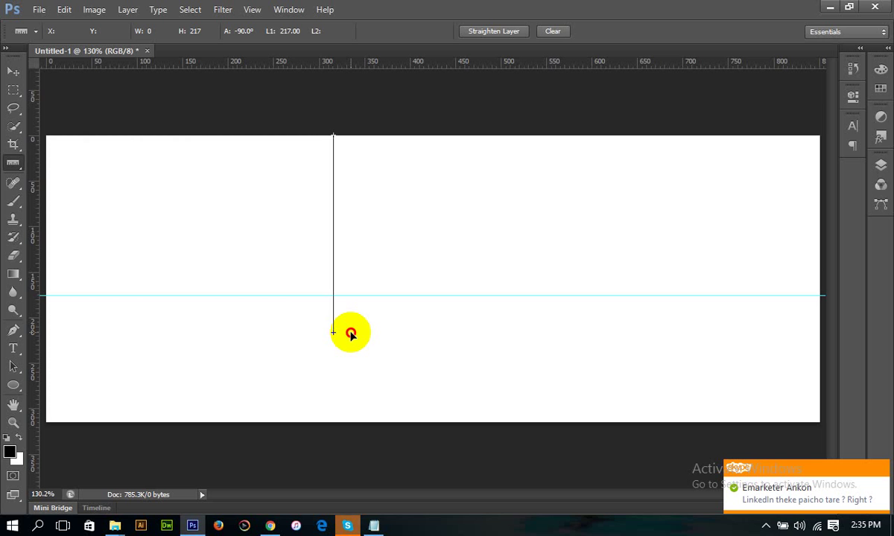
{"action": "left_click_drag", "start_coordinate": [351, 333], "coordinate": [360, 327]}
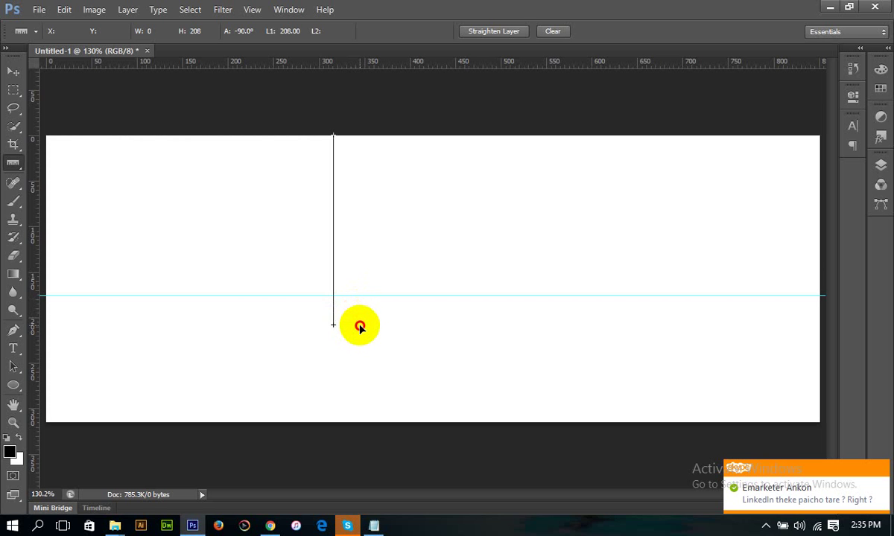
{"action": "left_click_drag", "start_coordinate": [360, 326], "coordinate": [368, 278]}
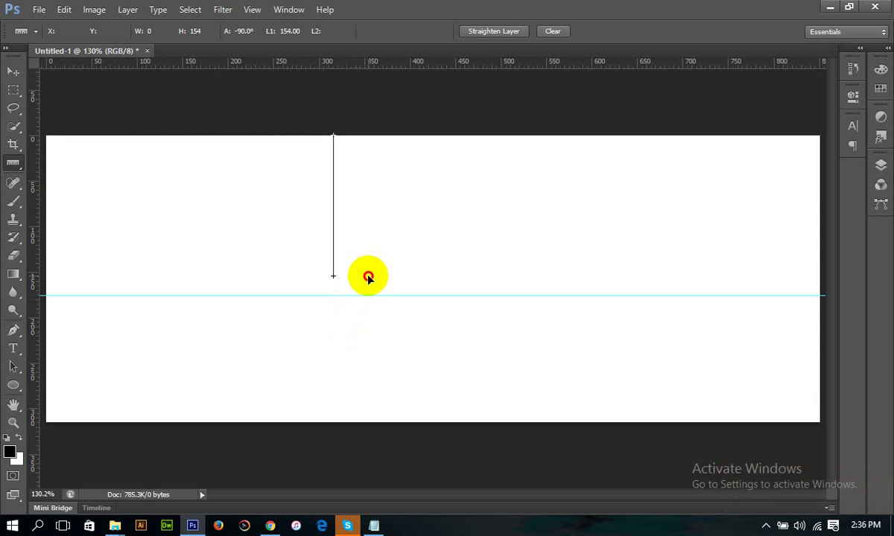
{"action": "left_click_drag", "start_coordinate": [368, 278], "coordinate": [368, 294]}
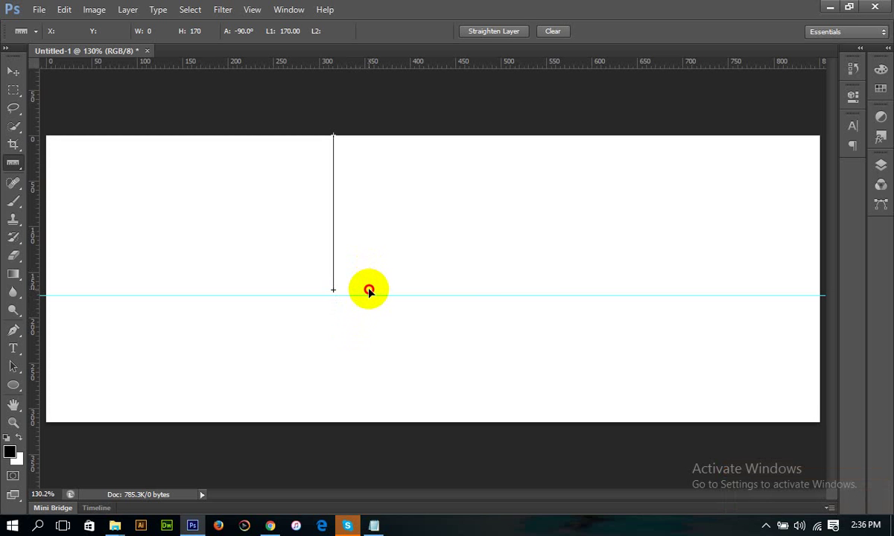
{"action": "left_click_drag", "start_coordinate": [369, 292], "coordinate": [365, 313]}
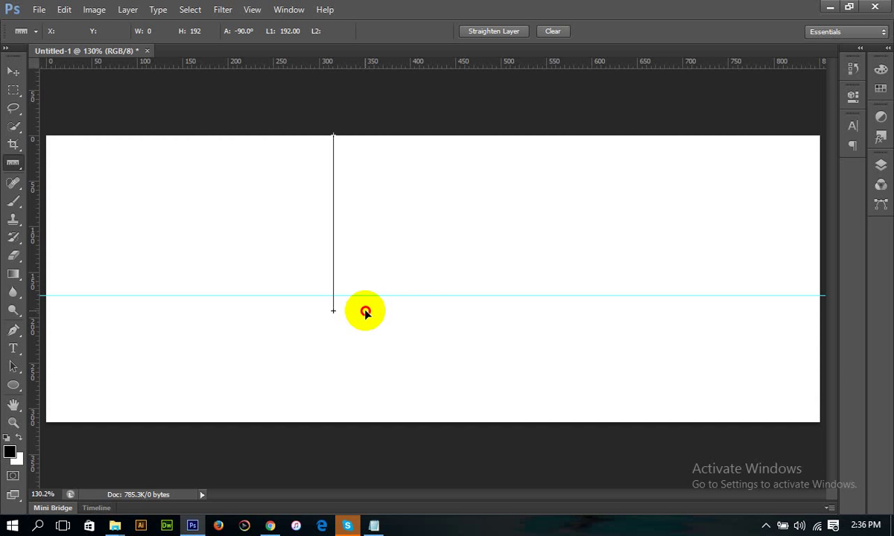
{"action": "left_click_drag", "start_coordinate": [365, 313], "coordinate": [365, 314]}
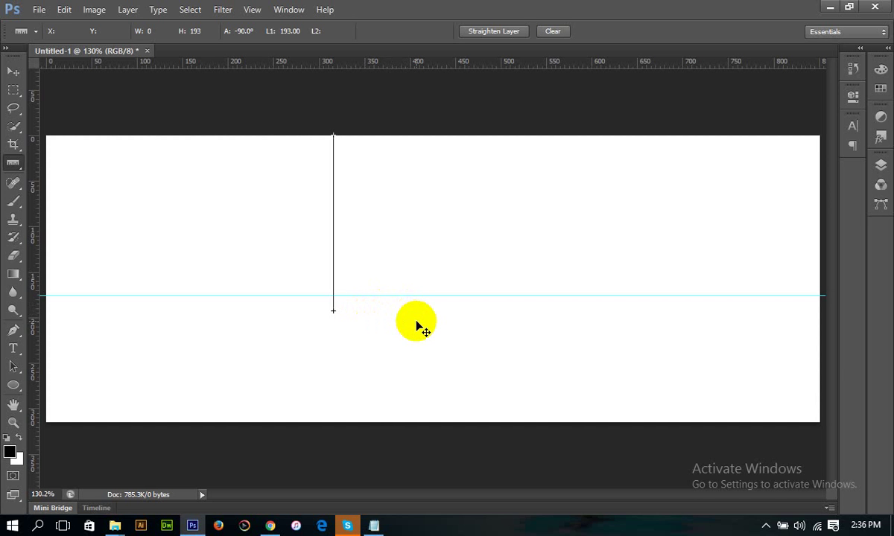
- In Skype, send the replies "j vai" and "chinen na ki"
{"action": "left_click", "coordinate": [347, 526]}
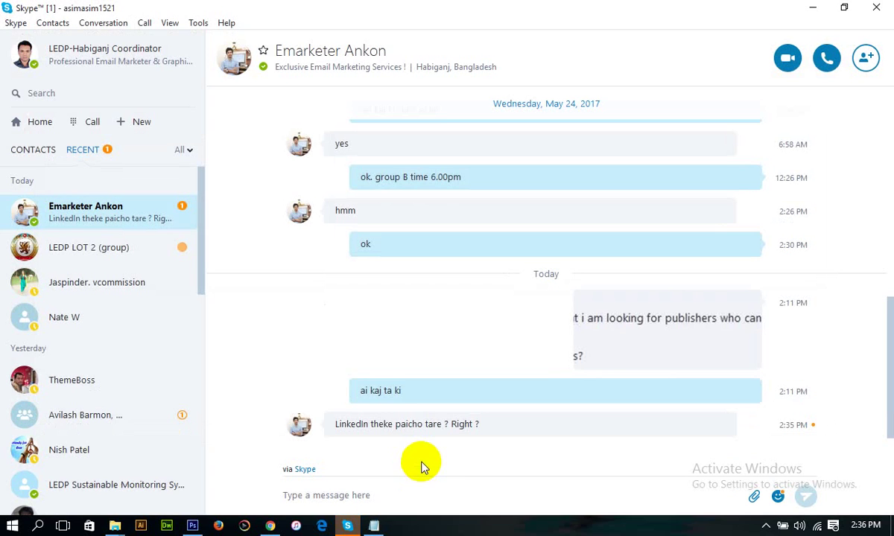
{"action": "left_click", "coordinate": [455, 488]}
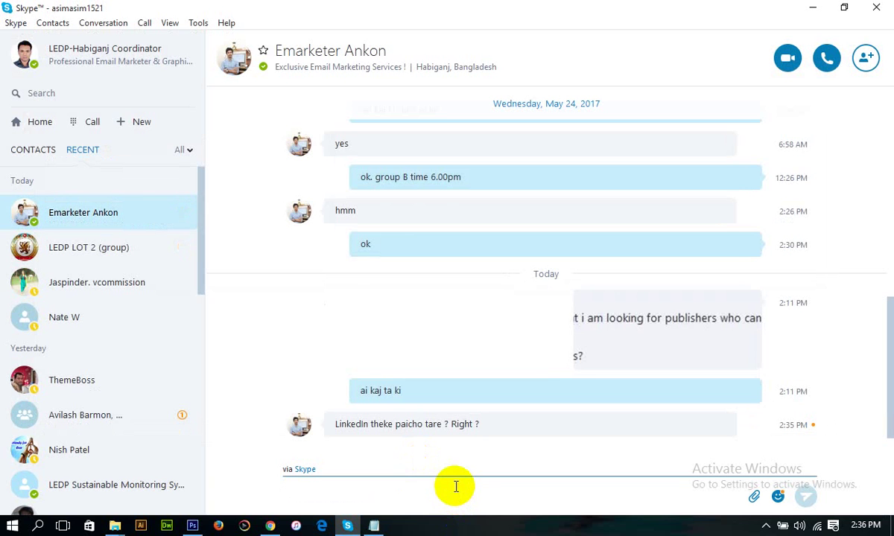
{"action": "type", "text": "j vai"}
{"action": "key", "text": "Return"}
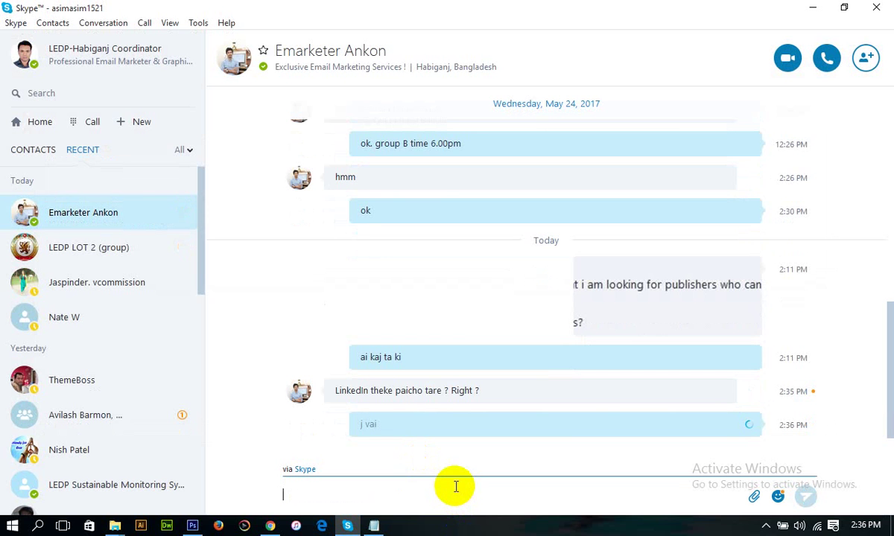
{"action": "type", "text": "chinen"}
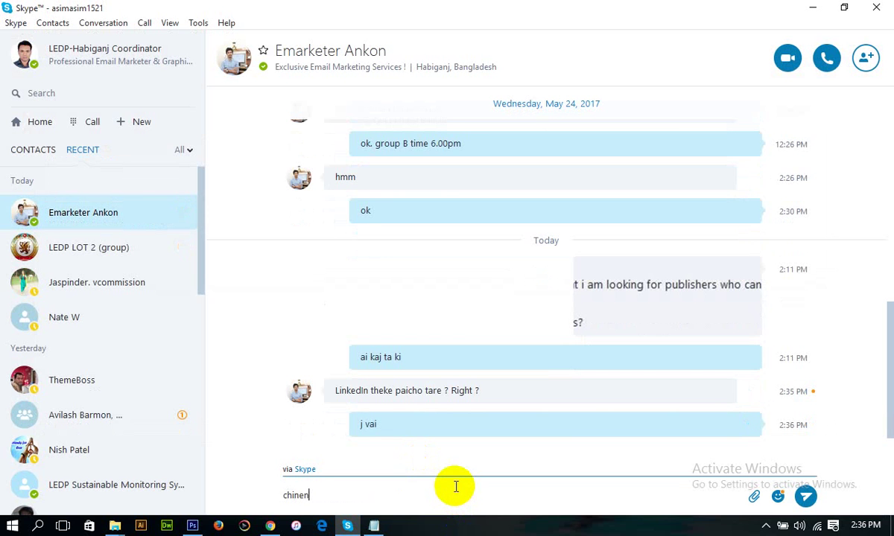
{"action": "type", "text": " na ki"}
{"action": "key", "text": "Return"}
- Send the longer message about missing login details, then reply "ohh, achha ,tik achhe"
{"action": "type", "text": "r k"}
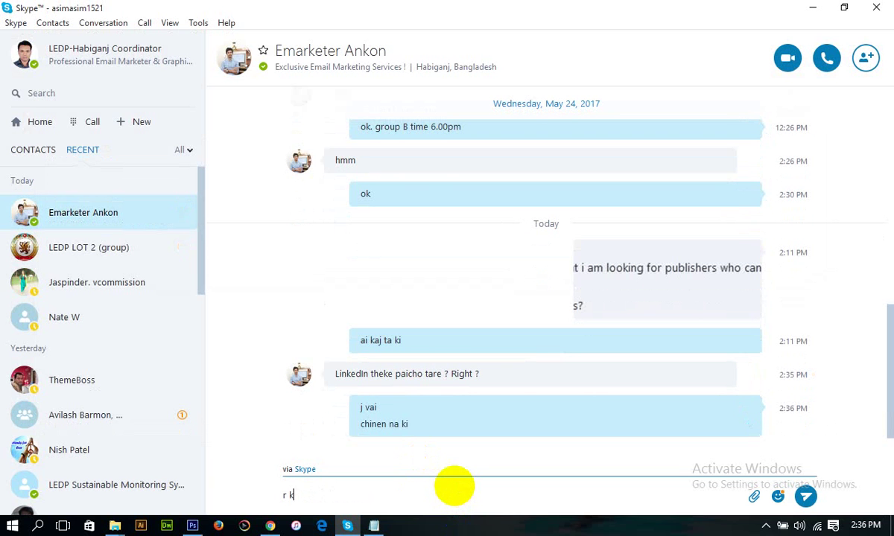
{"action": "type", "text": "al ker j"}
{"action": "type", "text": "a"}
{"action": "key", "text": "BackSpace"}
{"action": "key", "text": "BackSpace"}
{"action": "type", "text": "kaj "}
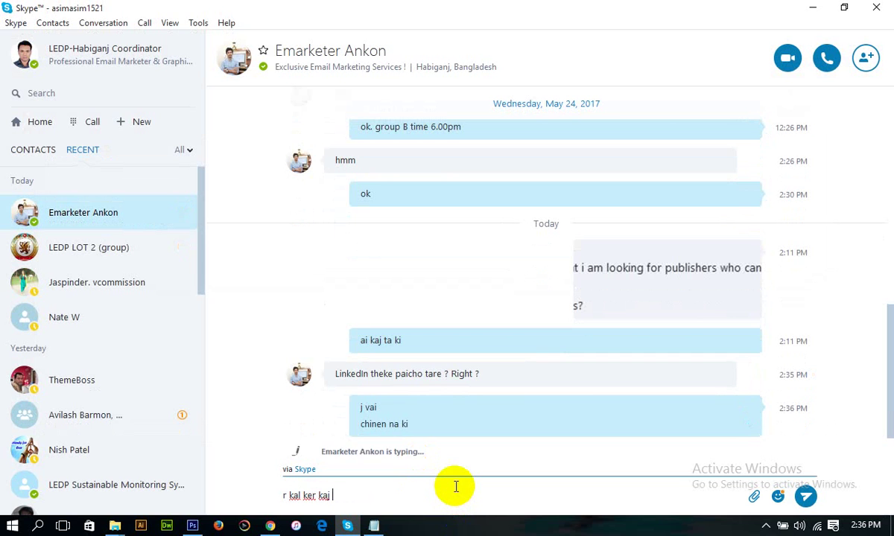
{"action": "type", "text": "ta korar"}
{"action": "type", "text": " jonno th"}
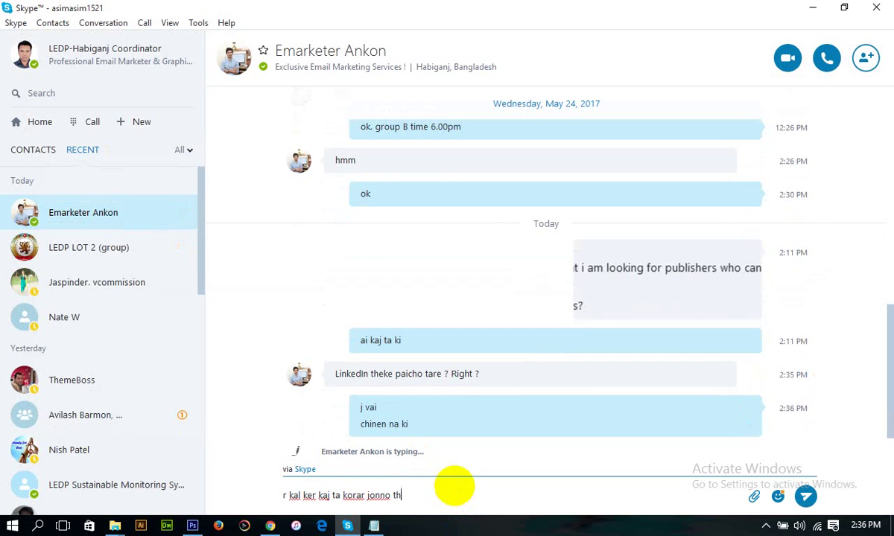
{"action": "type", "text": "o kuno "}
{"action": "type", "text": "user "}
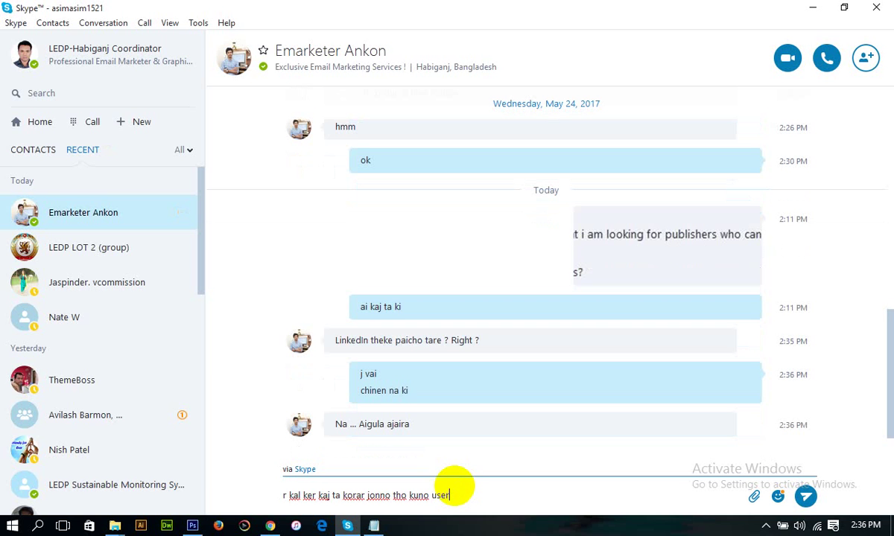
{"action": "type", "text": "and"}
{"action": "type", "text": " pass "}
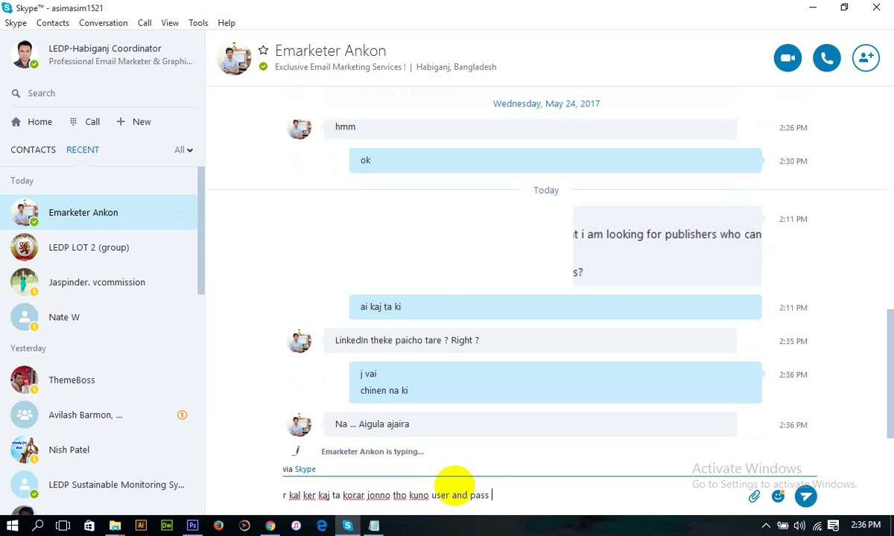
{"action": "type", "text": "d"}
{"action": "type", "text": "ilen na"}
{"action": "key", "text": "Return"}
{"action": "type", "text": "o"}
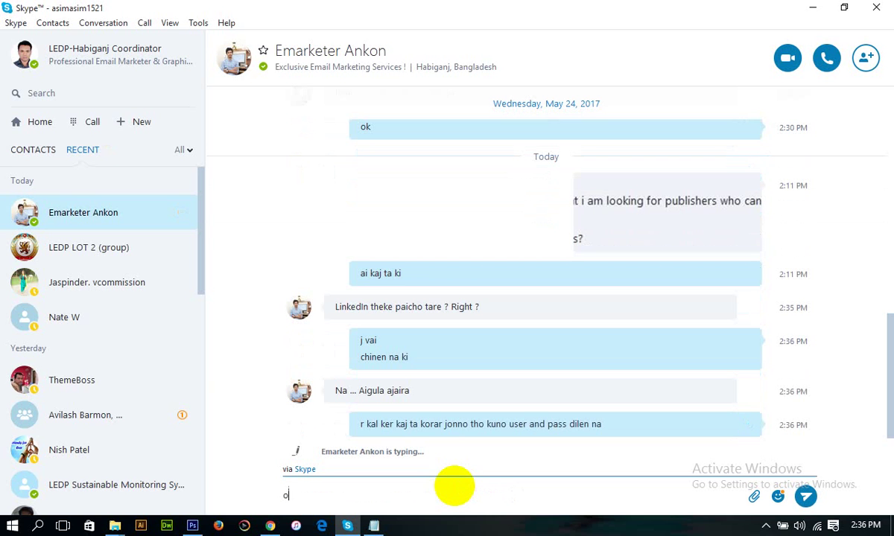
{"action": "type", "text": "hh, ach"}
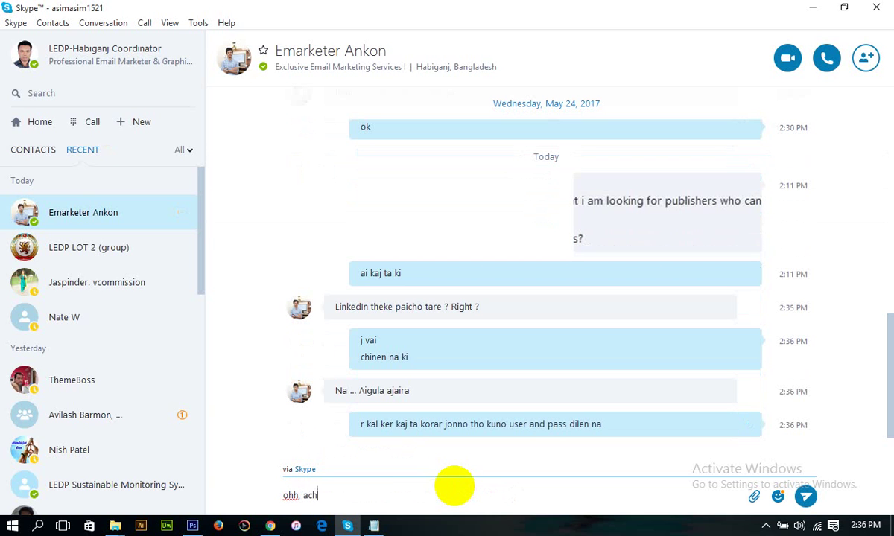
{"action": "type", "text": "ha ,tik"}
{"action": "type", "text": " ach"}
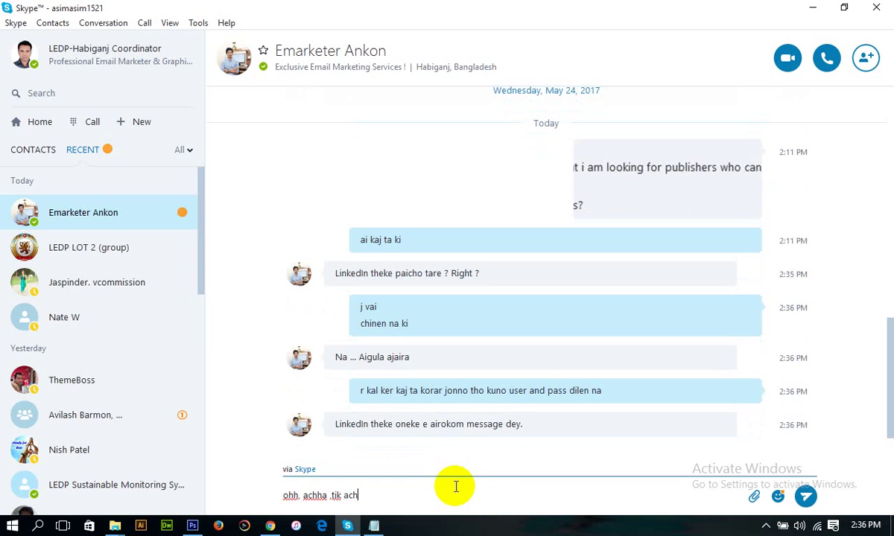
{"action": "type", "text": "he"}
{"action": "key", "text": "Return"}
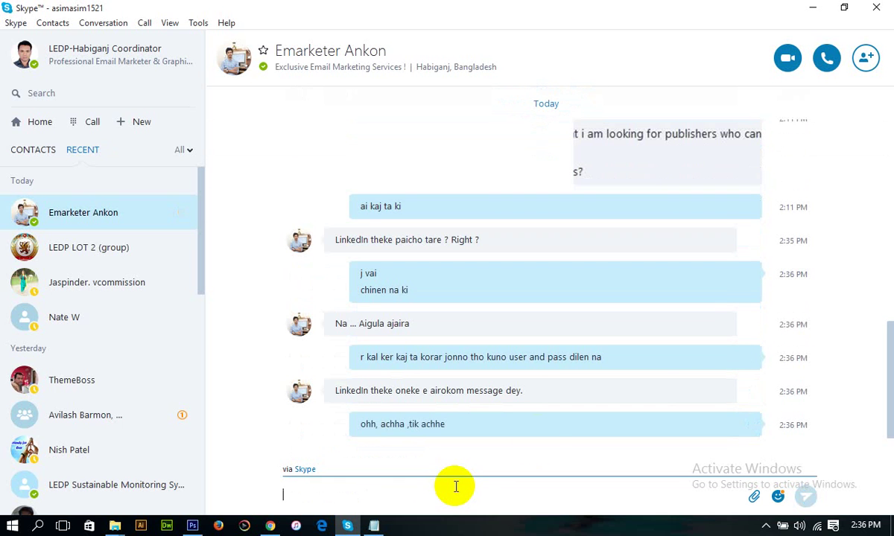
- Return to Photoshop and zoom the cover canvas in and back out
{"action": "left_click", "coordinate": [812, 8]}
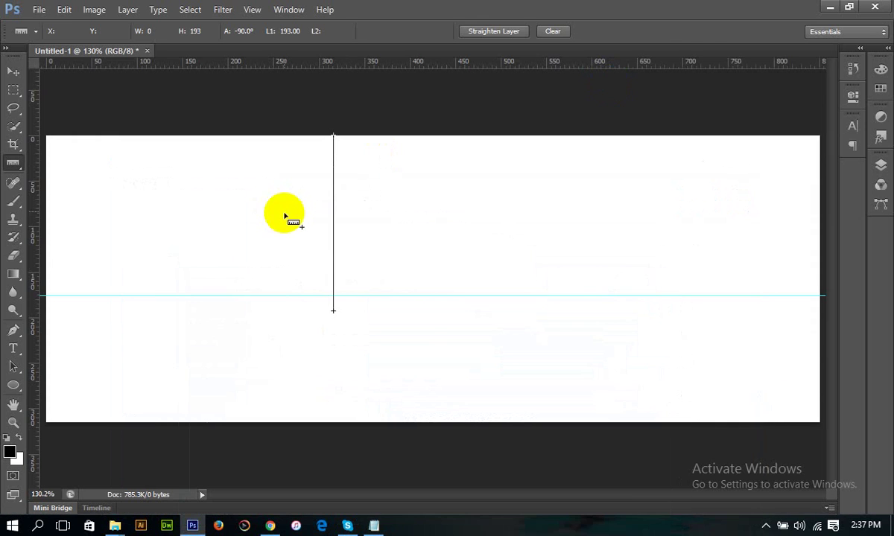
{"action": "key", "text": "ctrl+plus"}
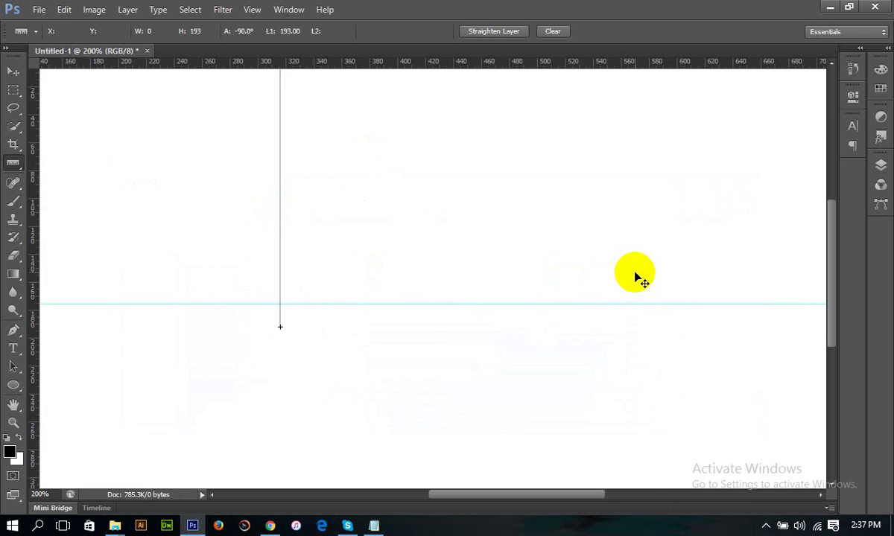
{"action": "key", "text": "ctrl+minus"}
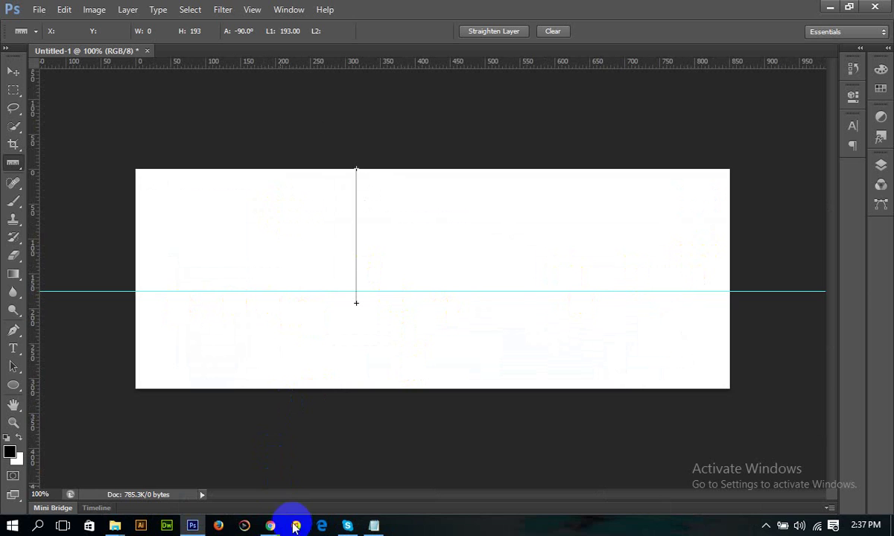
{"action": "left_click", "coordinate": [270, 526]}
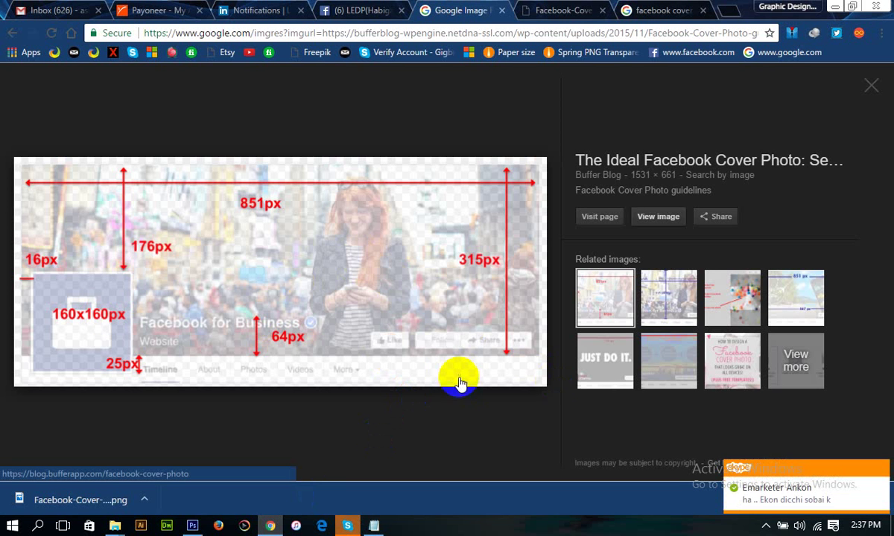
{"action": "mouse_move", "coordinate": [886, 477]}
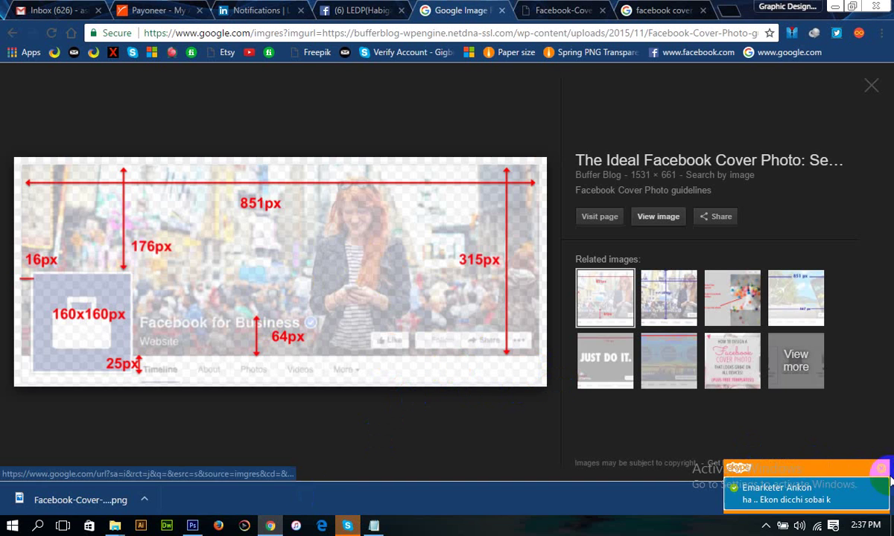
- Reply "ok" to the new Skype message and hide the chat window
{"action": "left_click", "coordinate": [877, 475]}
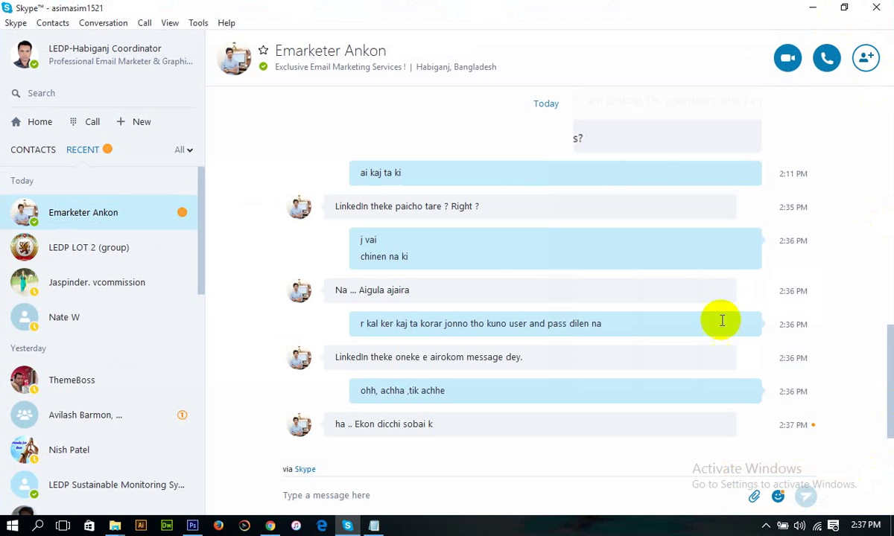
{"action": "left_click", "coordinate": [461, 487]}
{"action": "type", "text": "ok"}
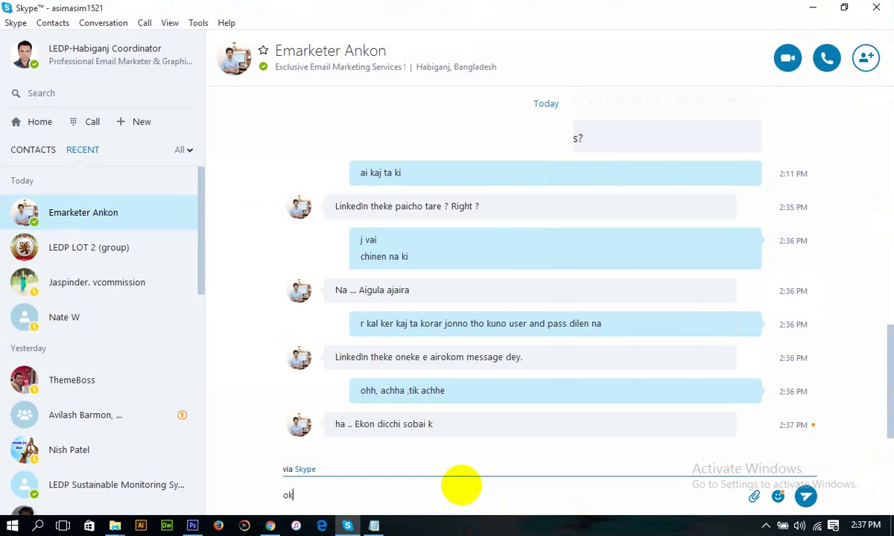
{"action": "key", "text": "Return"}
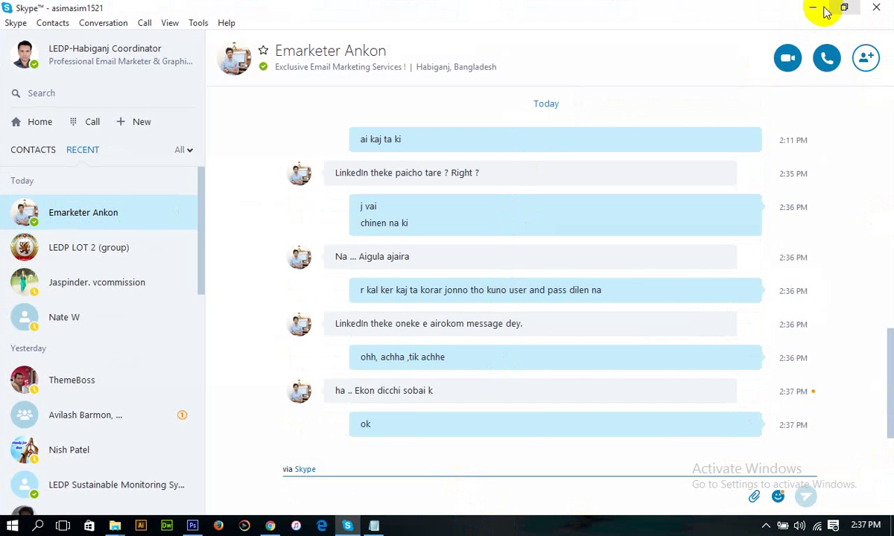
{"action": "left_click", "coordinate": [824, 11]}
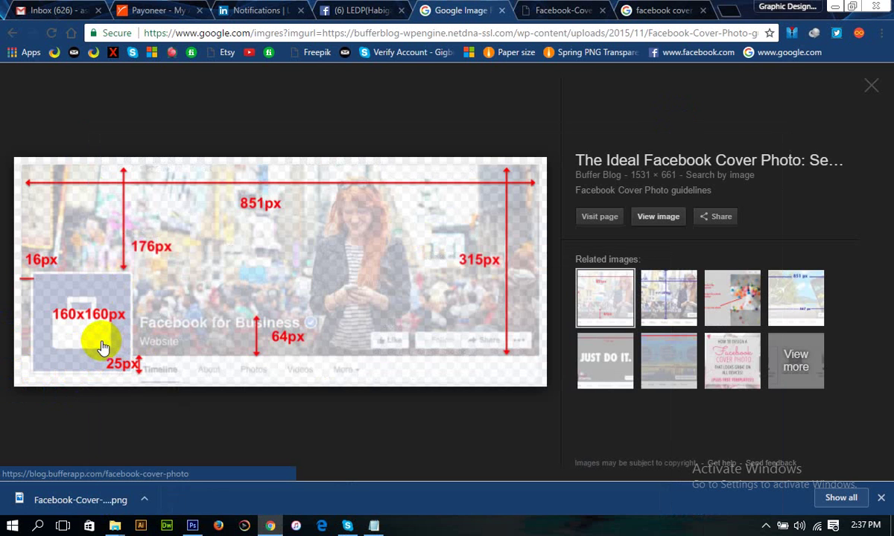
{"action": "left_click", "coordinate": [24, 274]}
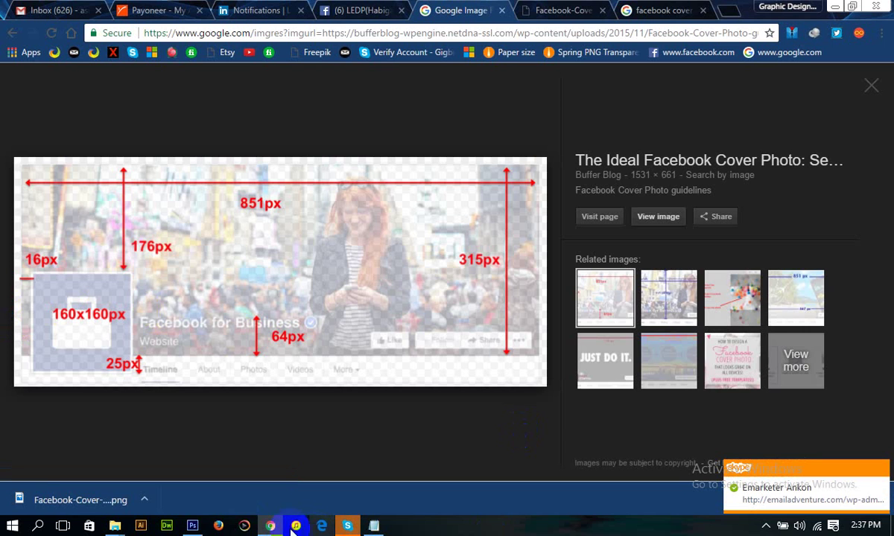
- Measure 176 px from the canvas's left edge and place a vertical guide at about 177 px
{"action": "left_click", "coordinate": [193, 526]}
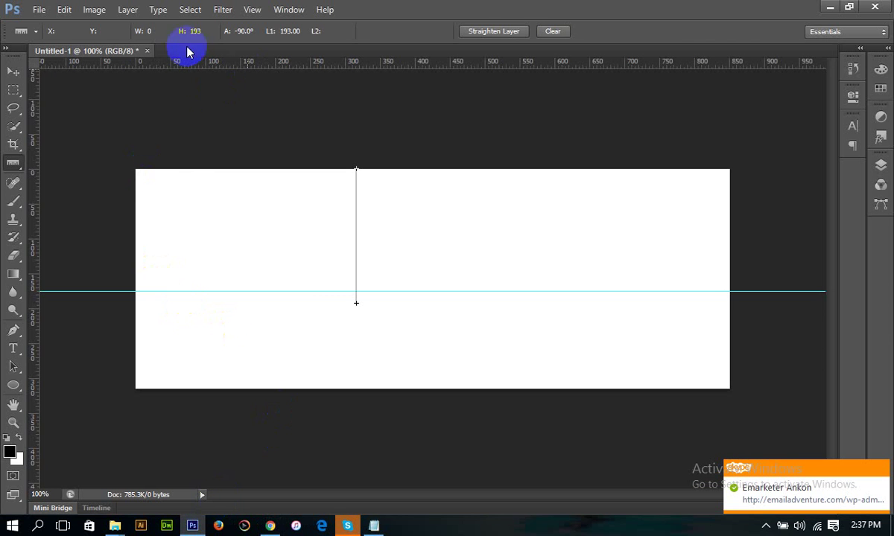
{"action": "left_click", "coordinate": [160, 235]}
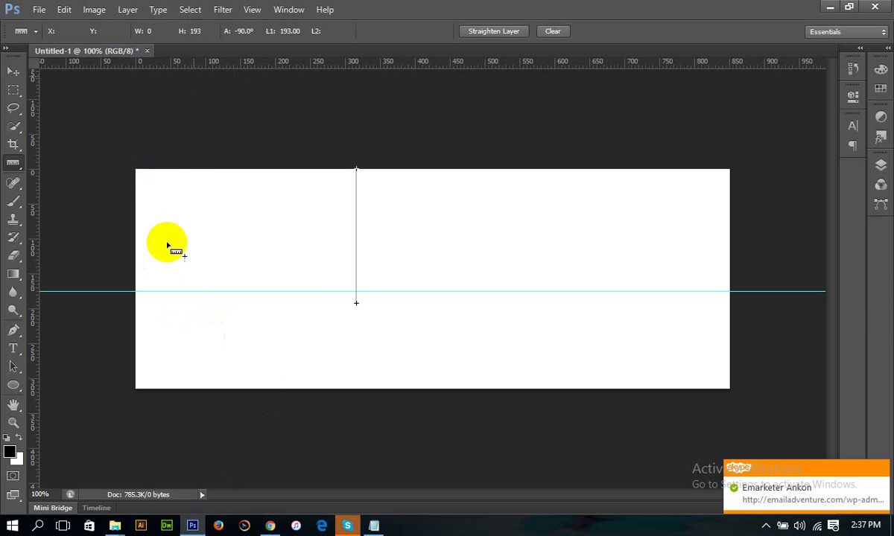
{"action": "right_click", "coordinate": [12, 163]}
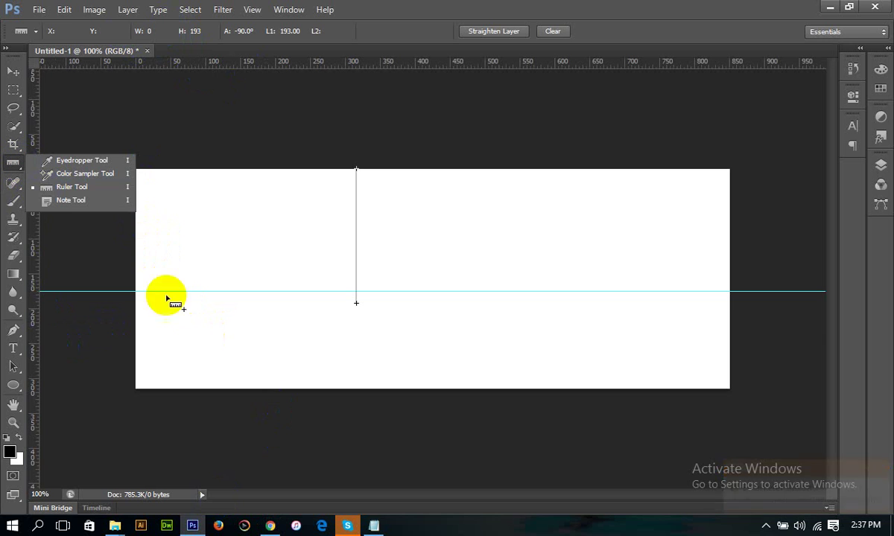
{"action": "left_click", "coordinate": [136, 332]}
{"action": "left_click_drag", "start_coordinate": [136, 332], "coordinate": [259, 335]}
{"action": "left_click_drag", "start_coordinate": [33, 365], "coordinate": [256, 359]}
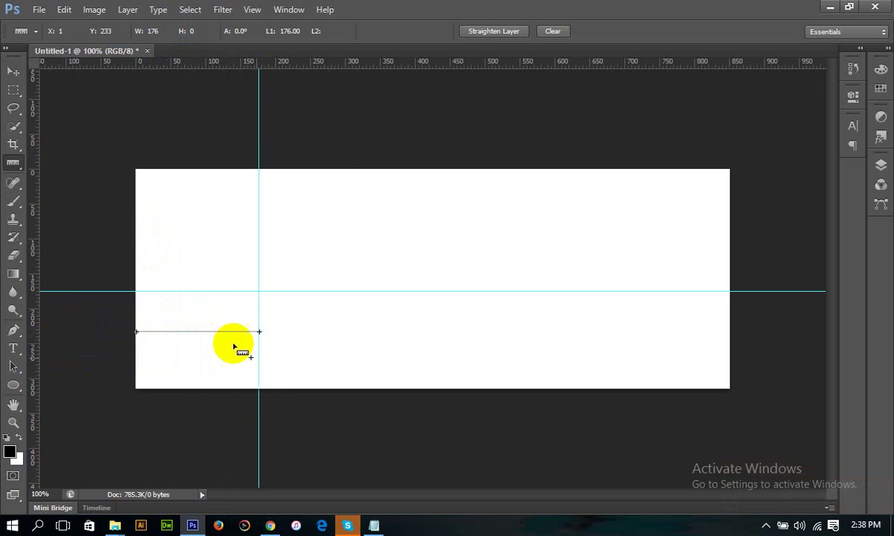
{"action": "left_click", "coordinate": [12, 71]}
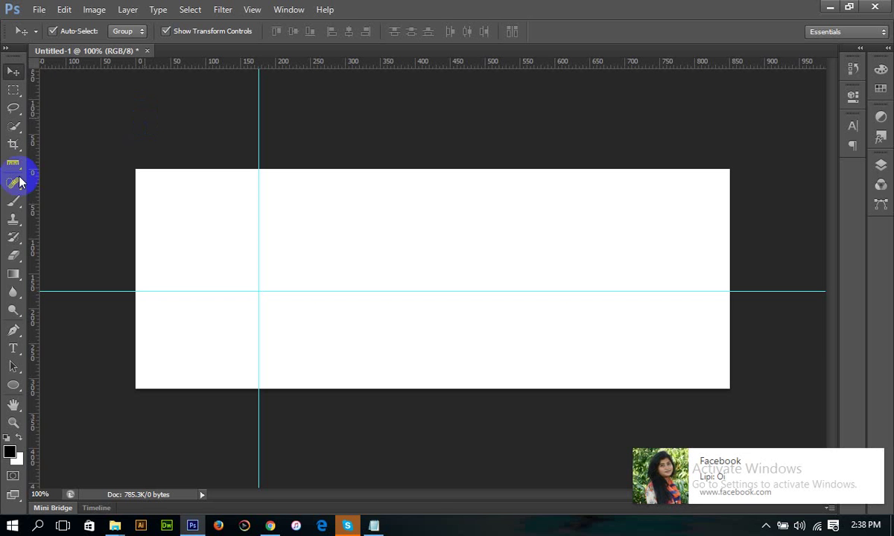
{"action": "mouse_move", "coordinate": [757, 476]}
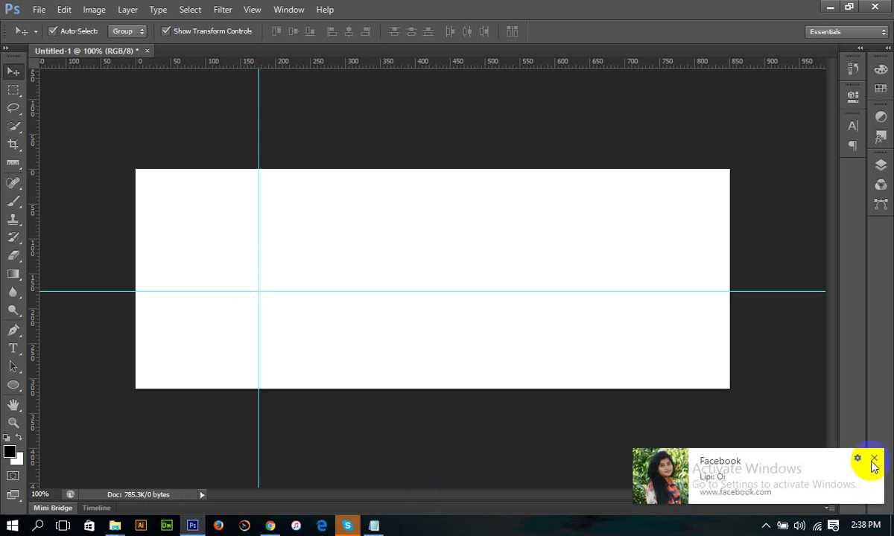
{"action": "left_click", "coordinate": [873, 459]}
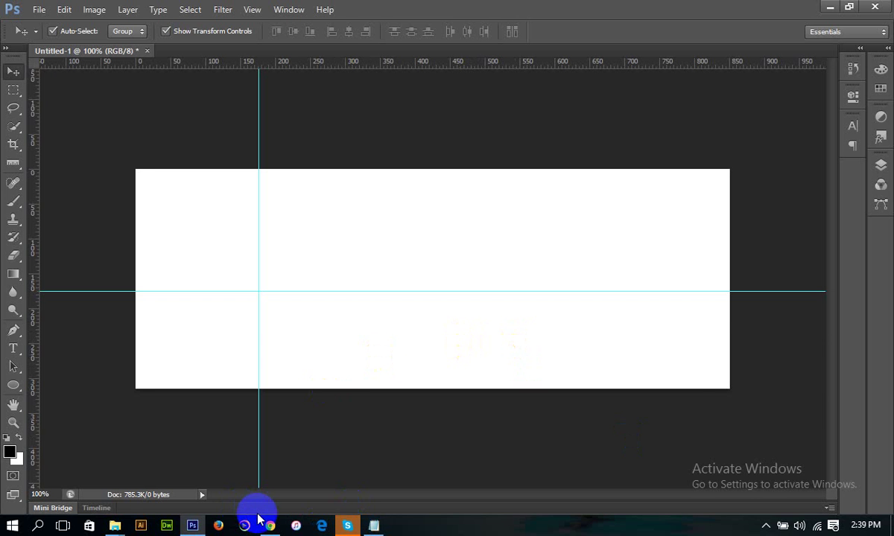
- Look over the Facebook group and profile pages in Chrome, then return to the Photoshop cover
{"action": "left_click", "coordinate": [272, 526]}
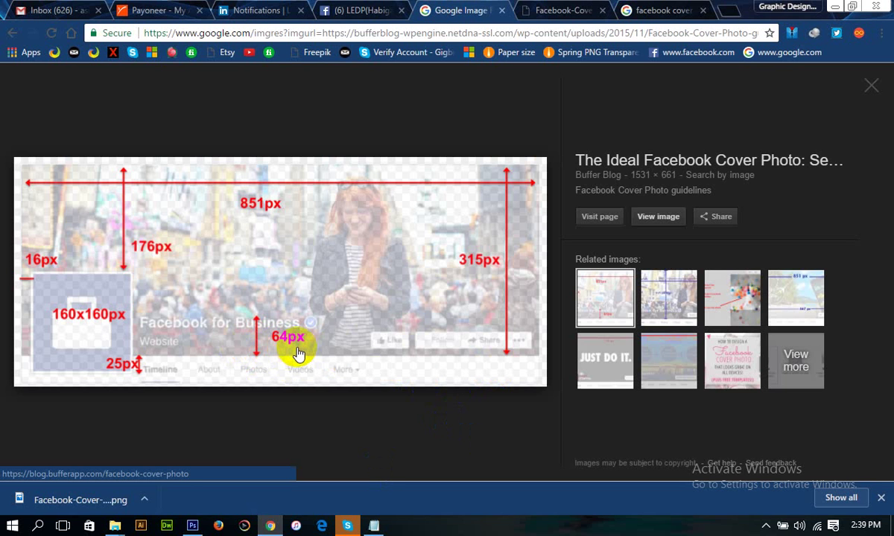
{"action": "left_click", "coordinate": [364, 12]}
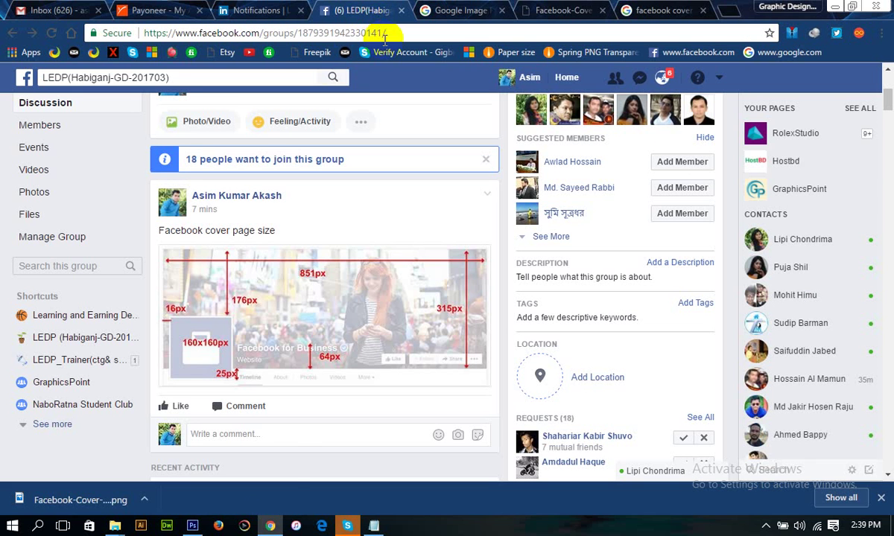
{"action": "left_click", "coordinate": [523, 77]}
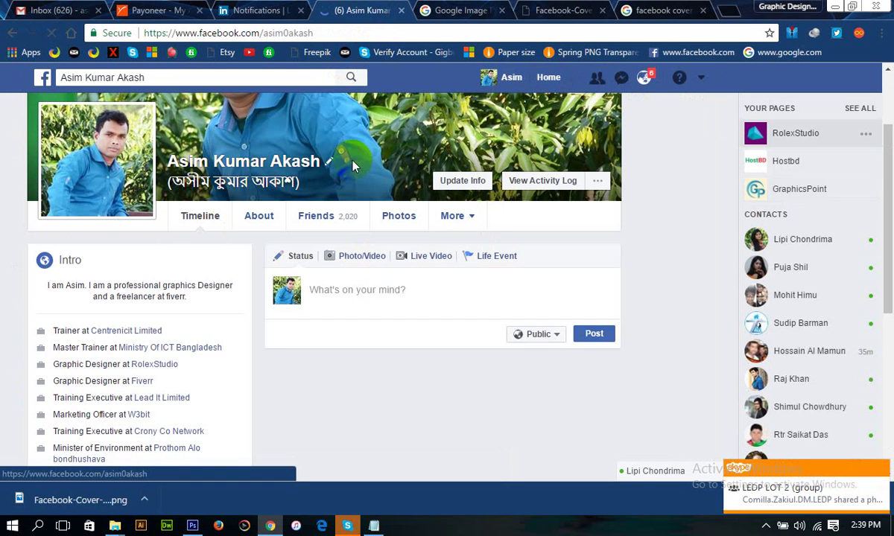
{"action": "scroll", "coordinate": [372, 245], "scroll_direction": "up", "scroll_amount": 2}
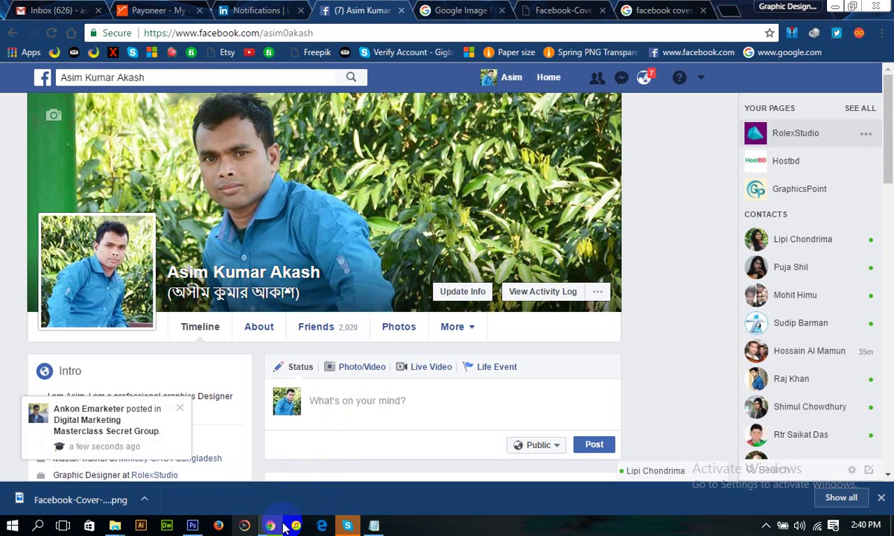
{"action": "left_click", "coordinate": [192, 526]}
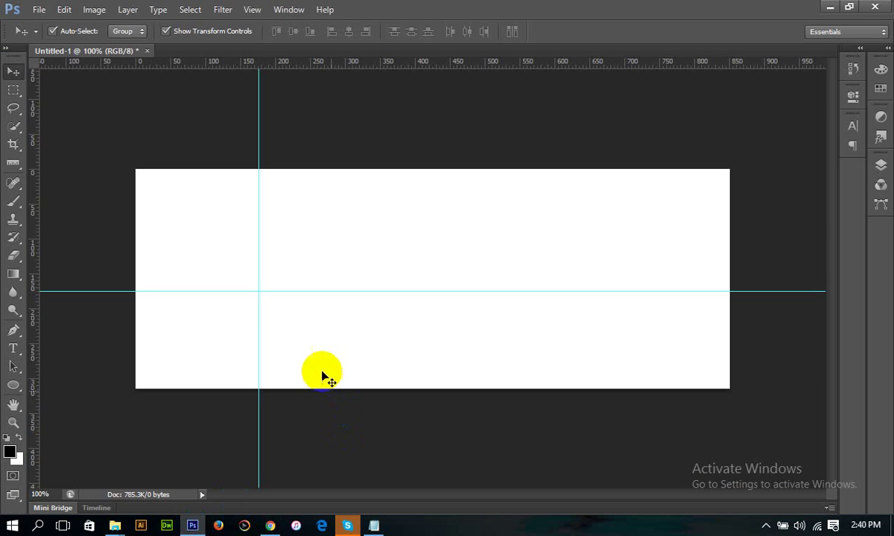
- Measure a 64 px distance with the Ruler tool and add a horizontal guide at about 243 px
{"action": "left_click", "coordinate": [13, 162]}
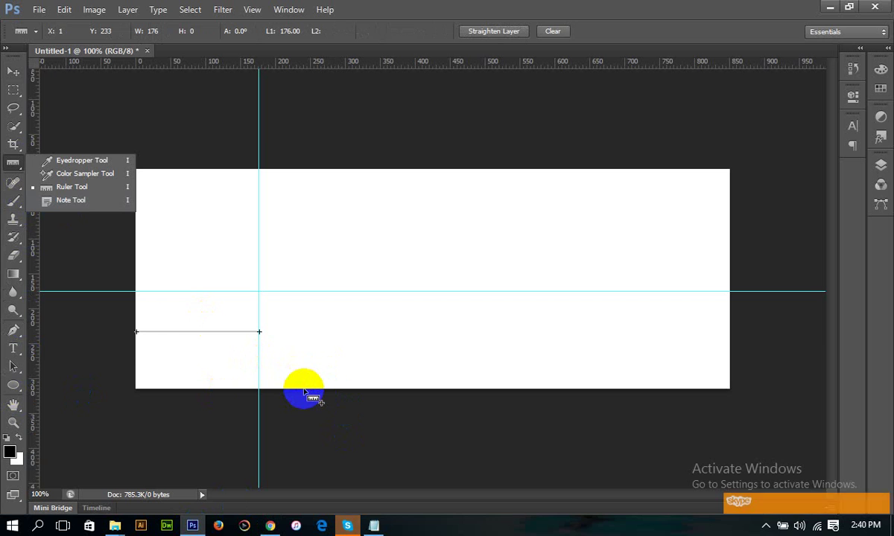
{"action": "left_click_drag", "start_coordinate": [304, 389], "coordinate": [309, 329]}
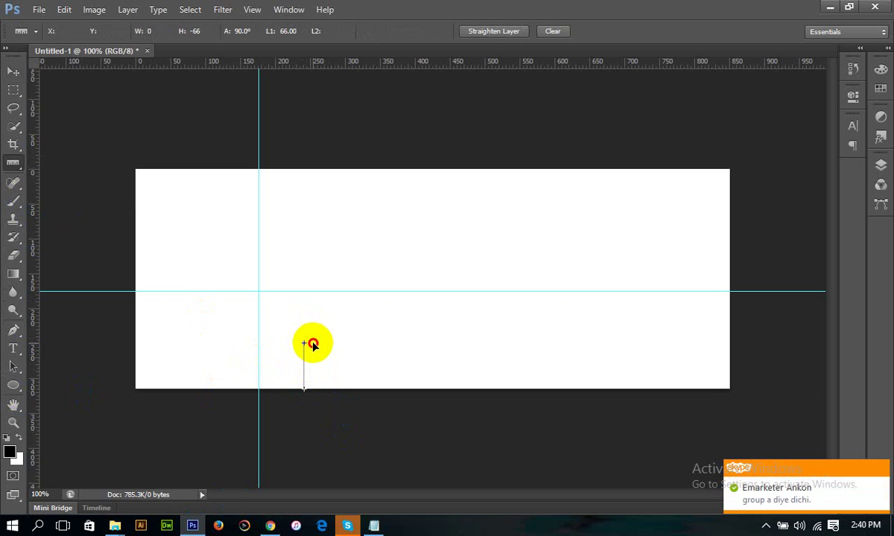
{"action": "left_click_drag", "start_coordinate": [313, 346], "coordinate": [313, 347]}
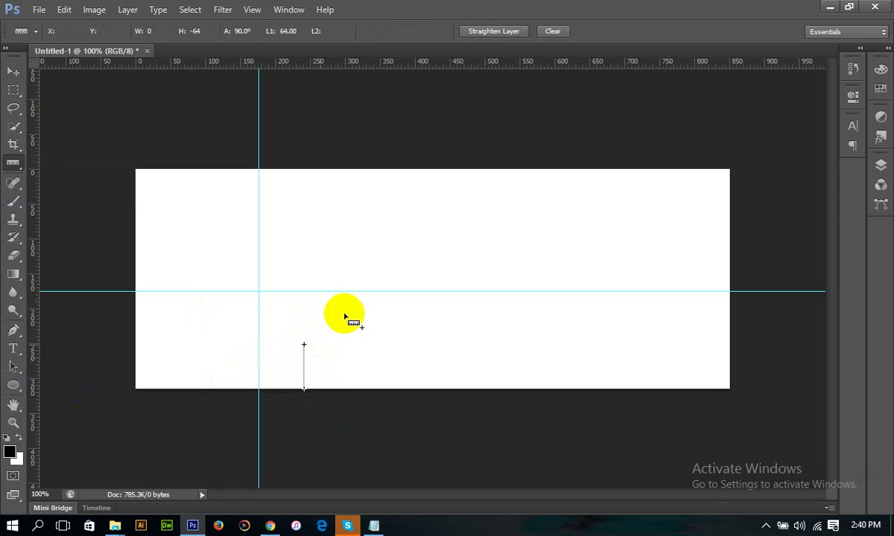
{"action": "left_click_drag", "start_coordinate": [363, 64], "coordinate": [383, 344]}
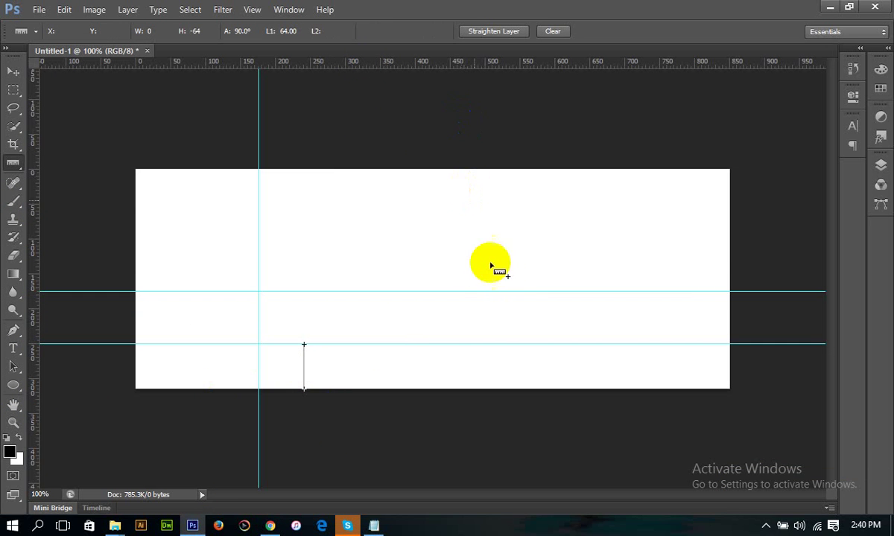
{"action": "left_click", "coordinate": [14, 71]}
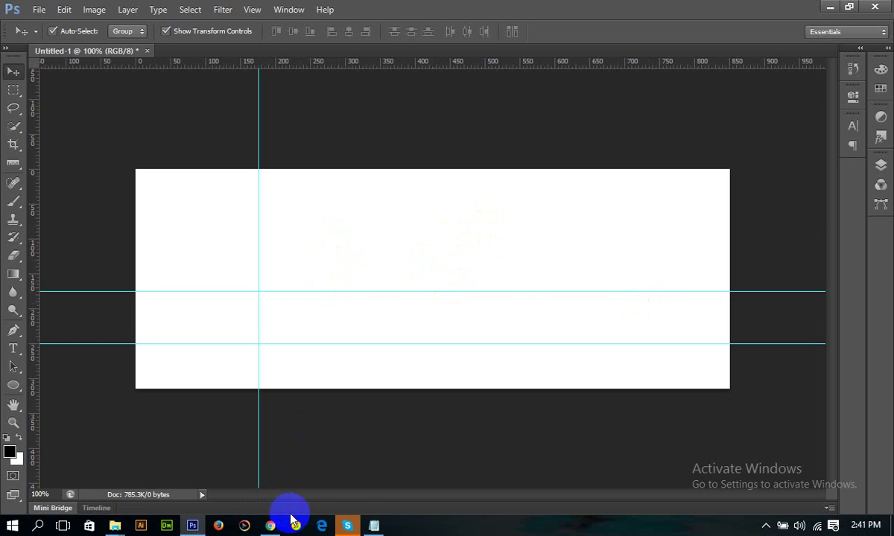
- Bring Chrome forward and browse the 'facebook cover' image search results
{"action": "left_click", "coordinate": [273, 526]}
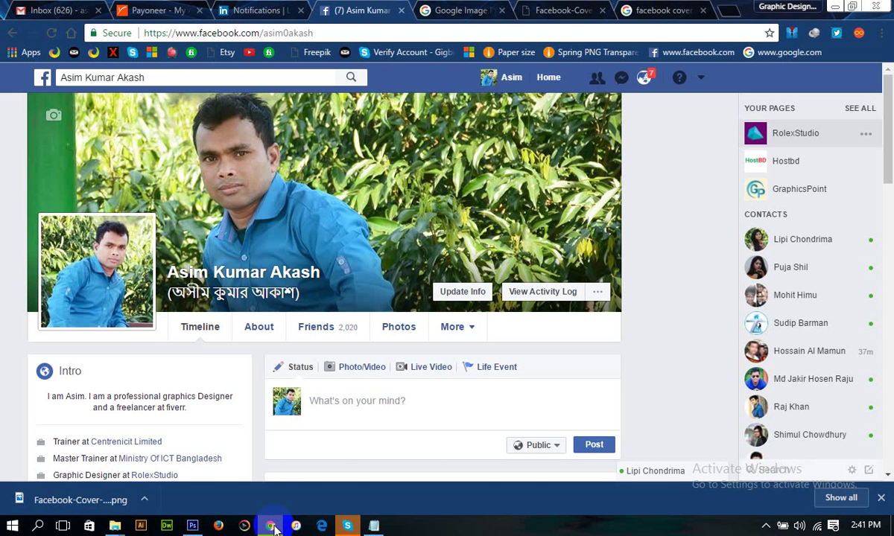
{"action": "left_click", "coordinate": [646, 15]}
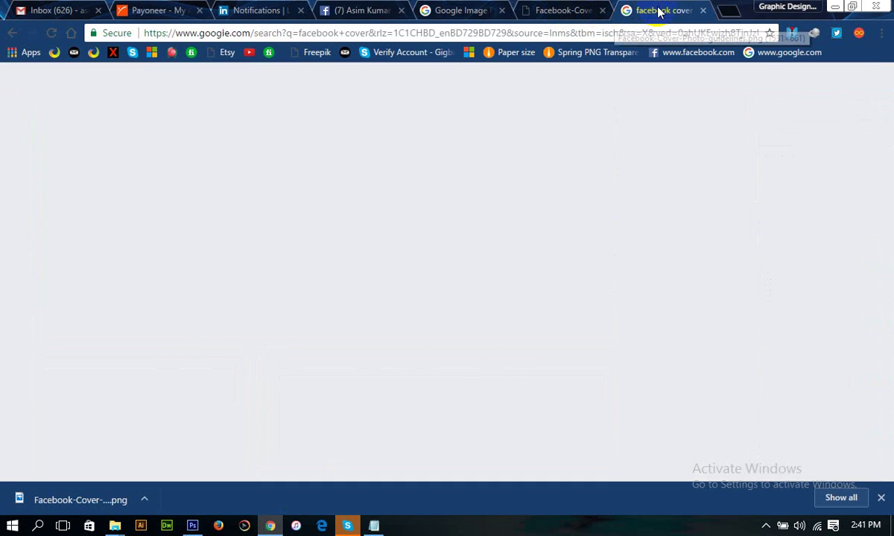
{"action": "scroll", "coordinate": [169, 359], "scroll_direction": "down", "scroll_amount": 1}
{"action": "scroll", "coordinate": [168, 357], "scroll_direction": "down", "scroll_amount": 4}
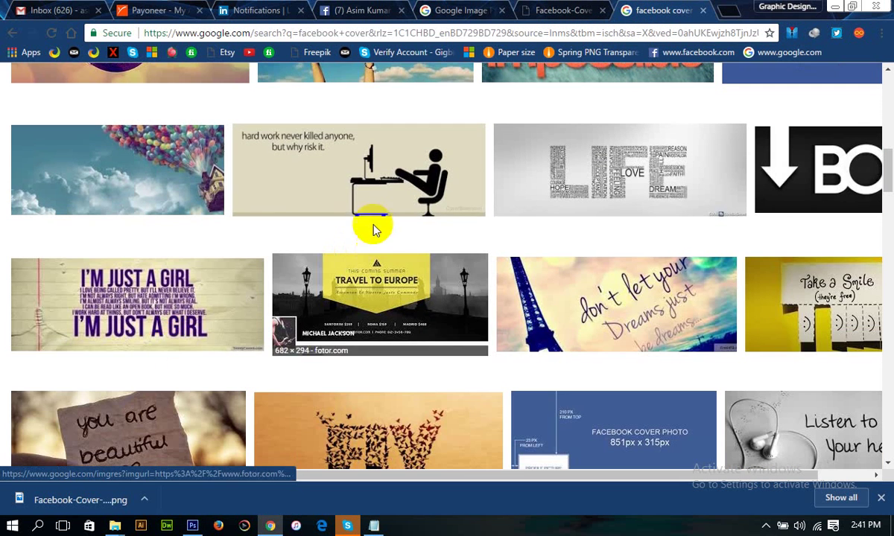
{"action": "scroll", "coordinate": [745, 238], "scroll_direction": "down", "scroll_amount": 1}
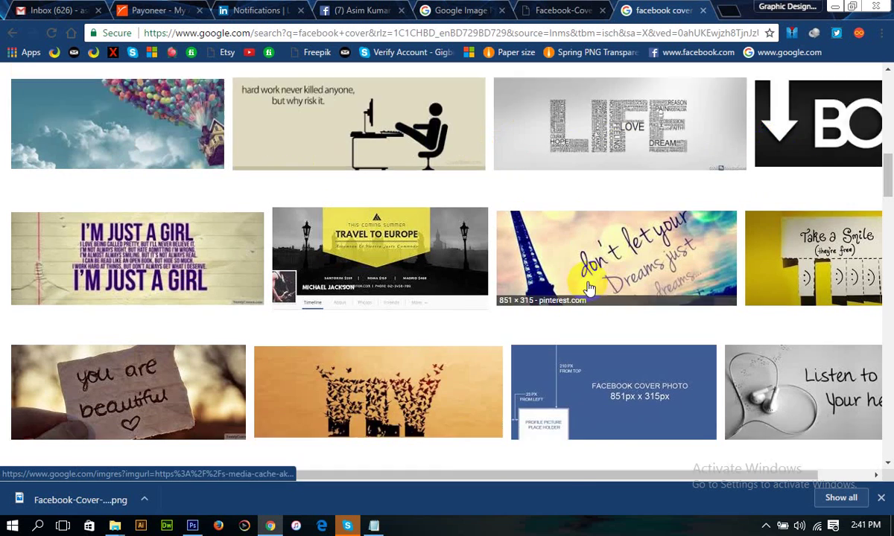
{"action": "scroll", "coordinate": [596, 260], "scroll_direction": "down", "scroll_amount": 2}
{"action": "scroll", "coordinate": [484, 275], "scroll_direction": "down", "scroll_amount": 1}
{"action": "scroll", "coordinate": [469, 298], "scroll_direction": "down", "scroll_amount": 2}
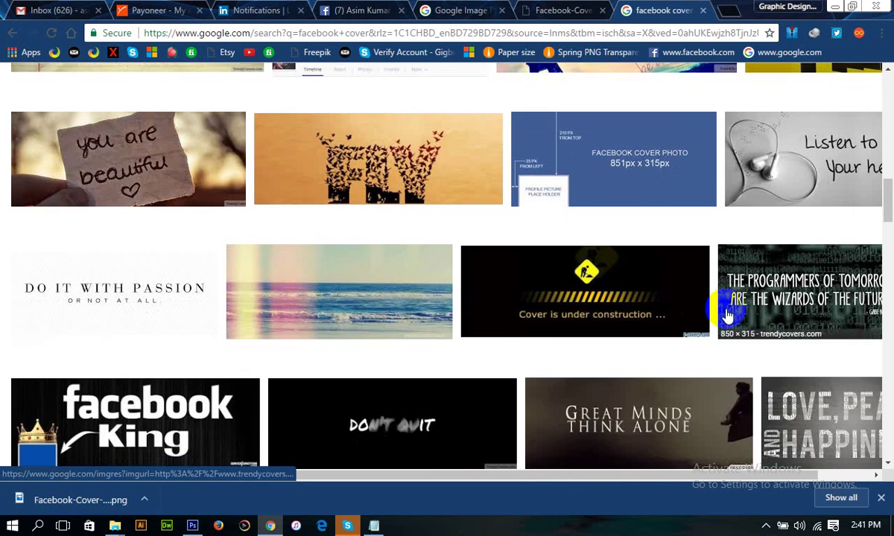
{"action": "scroll", "coordinate": [343, 315], "scroll_direction": "down", "scroll_amount": 2}
{"action": "scroll", "coordinate": [357, 320], "scroll_direction": "down", "scroll_amount": 2}
{"action": "scroll", "coordinate": [362, 327], "scroll_direction": "down", "scroll_amount": 1}
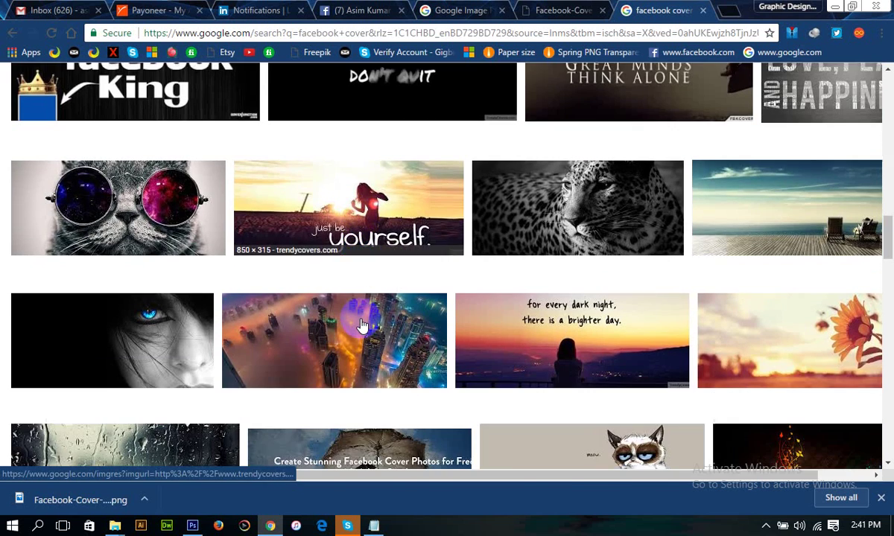
{"action": "scroll", "coordinate": [362, 325], "scroll_direction": "down", "scroll_amount": 2}
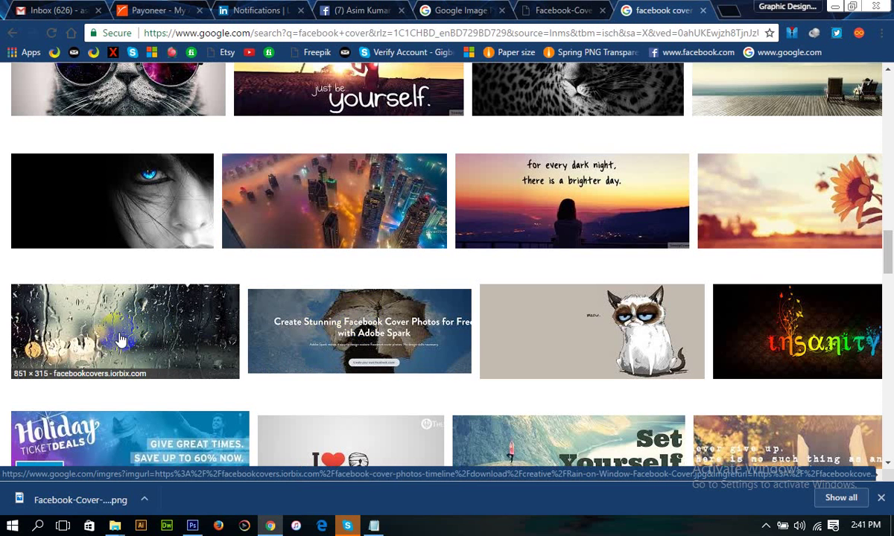
{"action": "scroll", "coordinate": [120, 339], "scroll_direction": "down", "scroll_amount": 2}
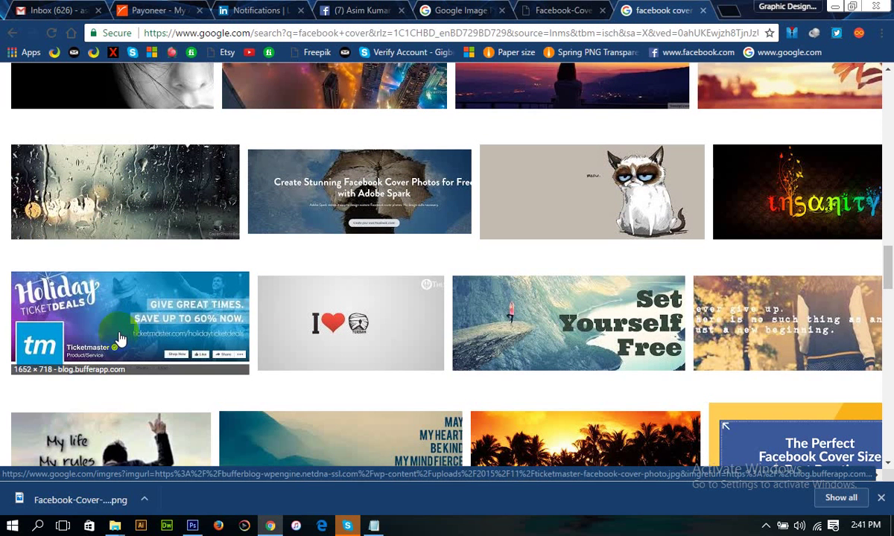
- Preview the Holiday Ticketmaster cover, dismiss the notification, and return to the top of the results
{"action": "left_click", "coordinate": [131, 318]}
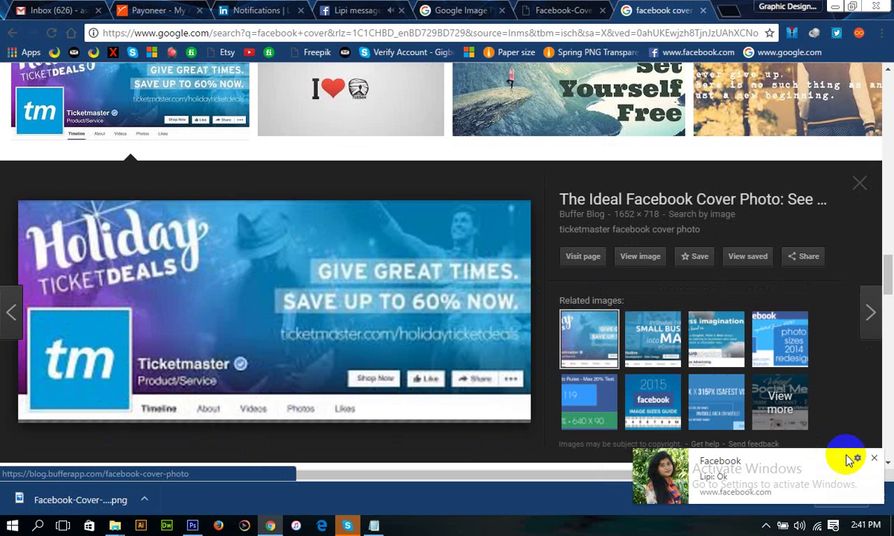
{"action": "left_click", "coordinate": [877, 457]}
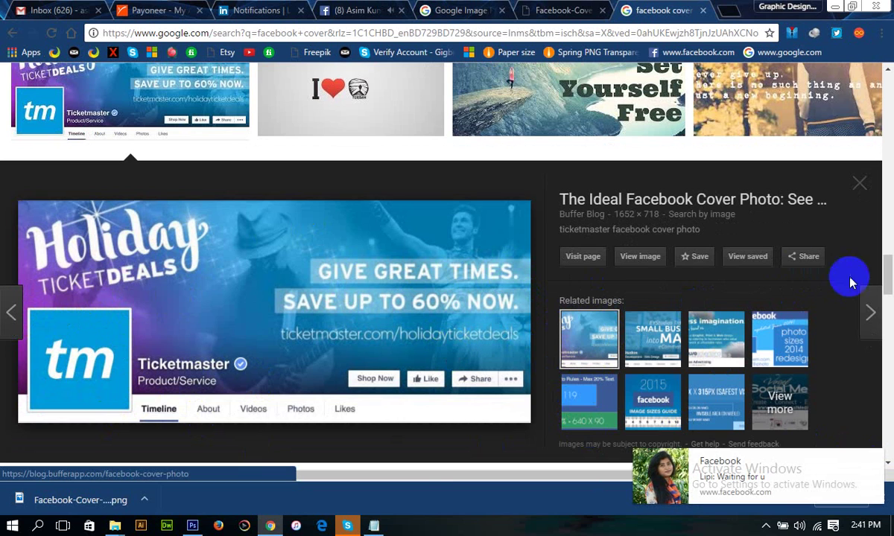
{"action": "scroll", "coordinate": [439, 319], "scroll_direction": "up", "scroll_amount": 4}
{"action": "scroll", "coordinate": [431, 300], "scroll_direction": "up", "scroll_amount": 5}
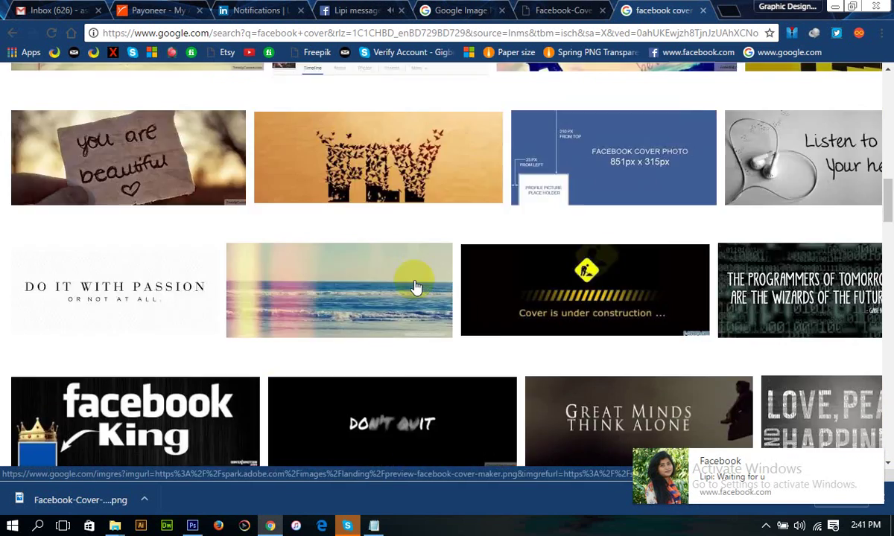
{"action": "scroll", "coordinate": [415, 290], "scroll_direction": "up", "scroll_amount": 5}
{"action": "scroll", "coordinate": [414, 289], "scroll_direction": "up", "scroll_amount": 2}
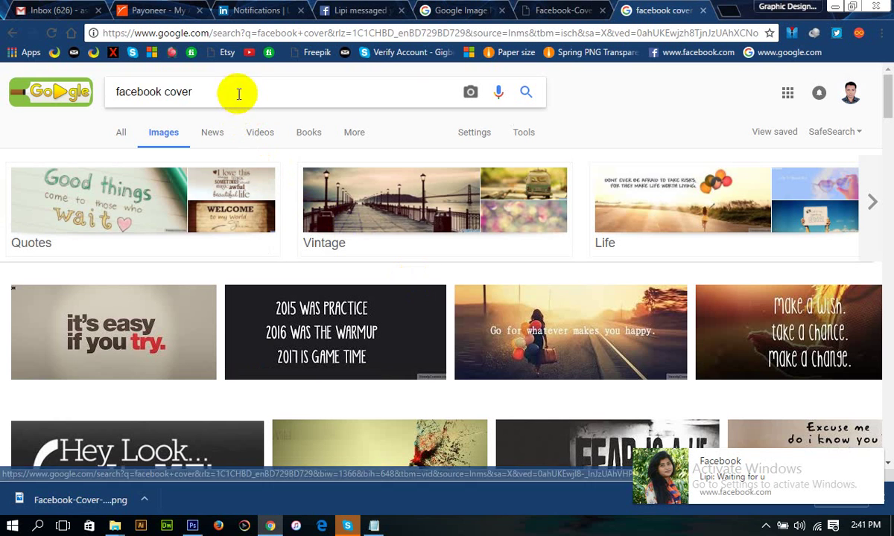
- Change the image search to 'rag day facebook cover'
{"action": "left_click", "coordinate": [111, 93]}
{"action": "type", "text": "rag"}
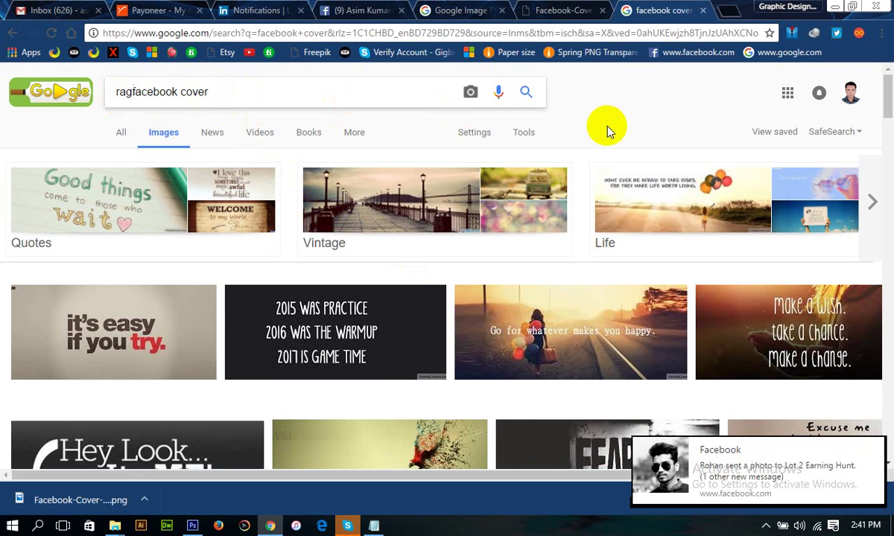
{"action": "key", "text": "Return"}
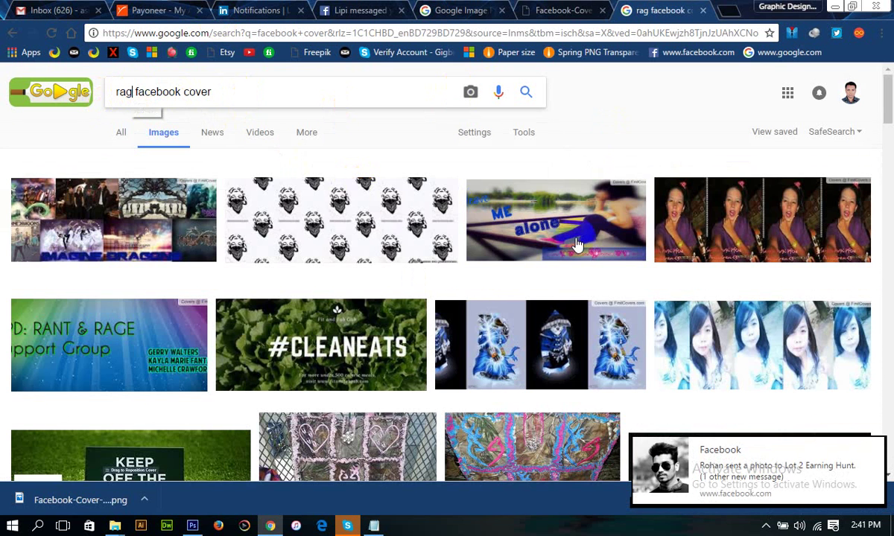
{"action": "type", "text": "da"}
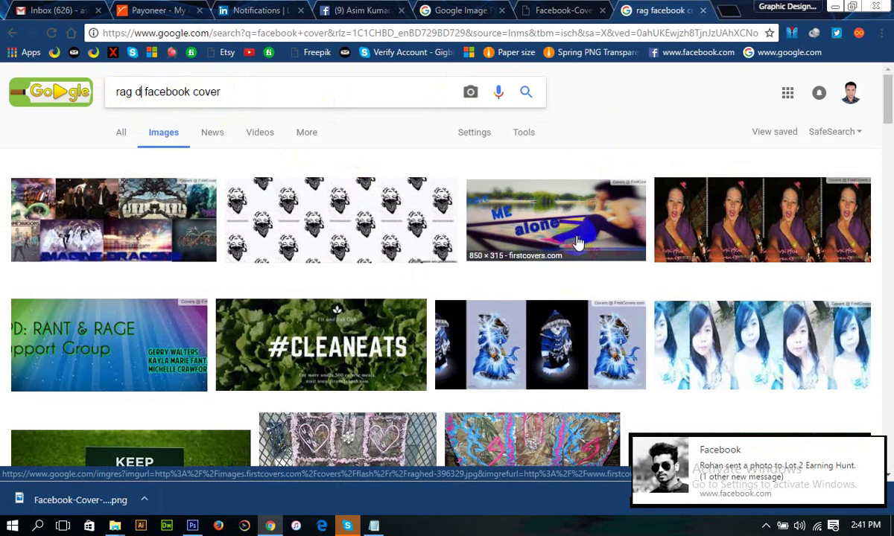
{"action": "type", "text": "y"}
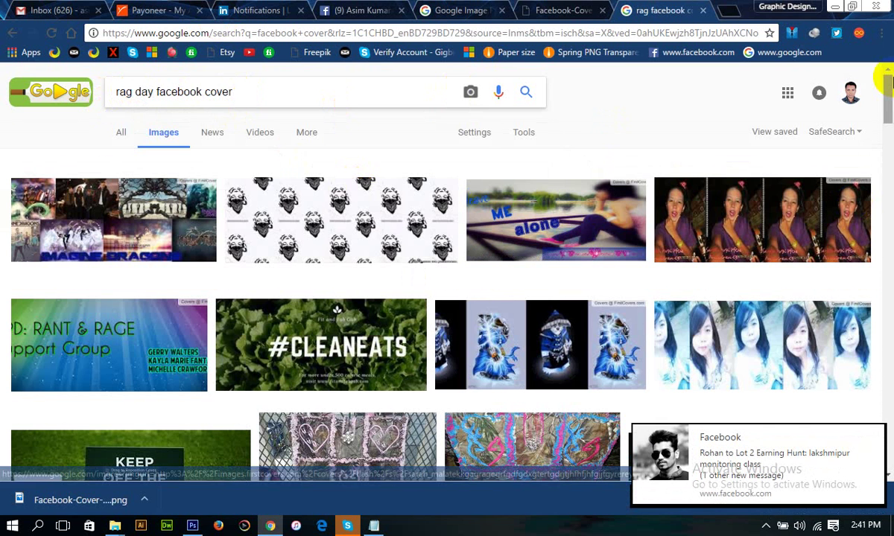
{"action": "key", "text": "Return"}
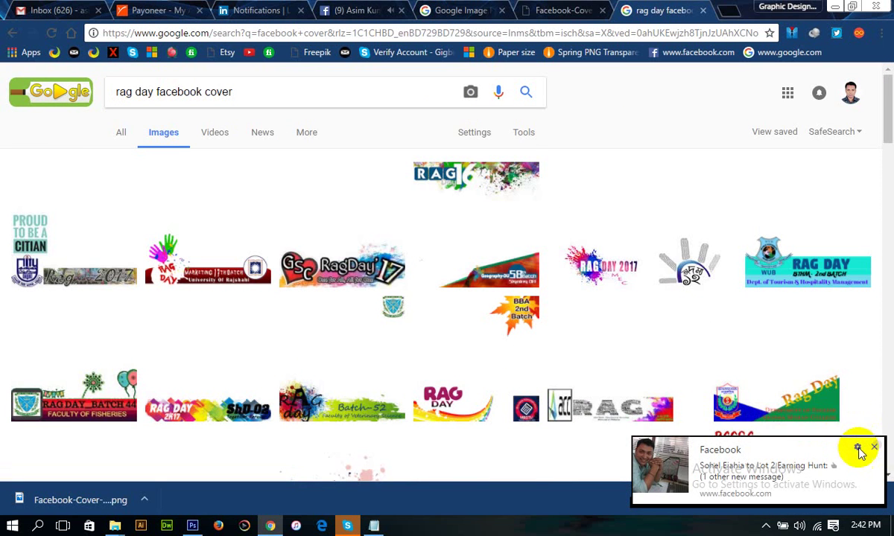
- Browse the rag day cover results and open the RAG DAY 2017 image in a new tab
{"action": "scroll", "coordinate": [544, 385], "scroll_direction": "down", "scroll_amount": 2}
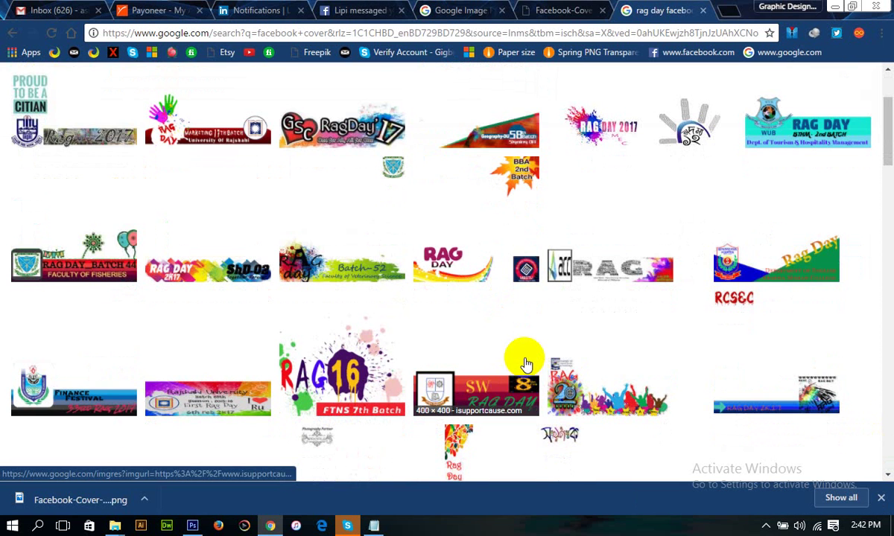
{"action": "scroll", "coordinate": [519, 350], "scroll_direction": "up", "scroll_amount": 2}
{"action": "scroll", "coordinate": [519, 340], "scroll_direction": "down", "scroll_amount": 3}
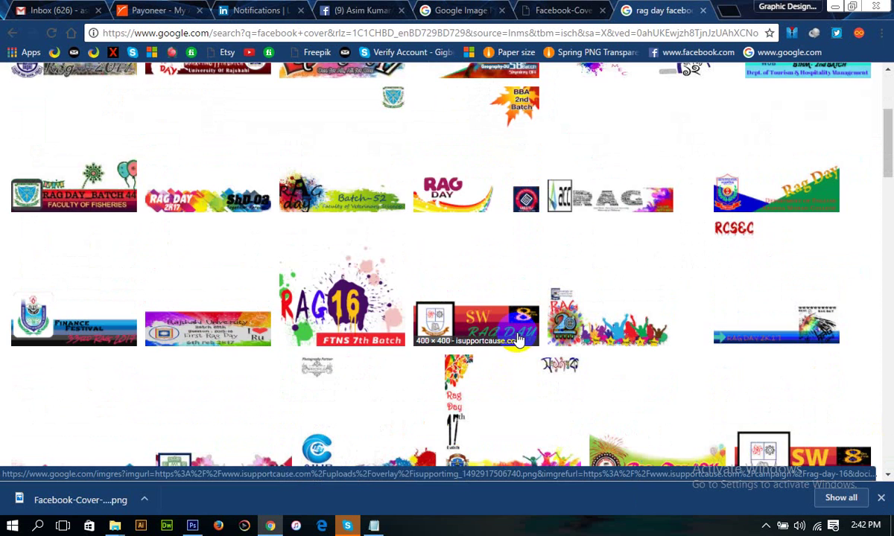
{"action": "scroll", "coordinate": [518, 340], "scroll_direction": "down", "scroll_amount": 3}
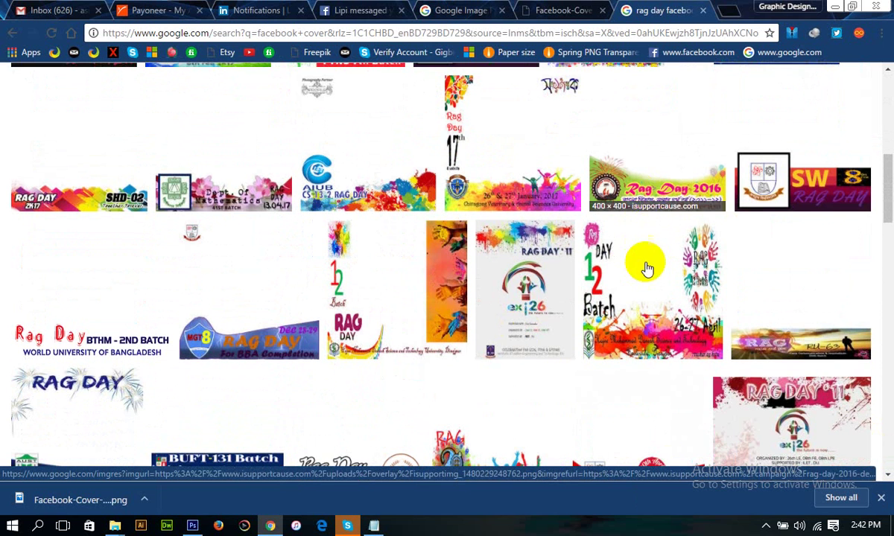
{"action": "scroll", "coordinate": [650, 296], "scroll_direction": "up", "scroll_amount": 2}
{"action": "scroll", "coordinate": [651, 300], "scroll_direction": "up", "scroll_amount": 1}
{"action": "scroll", "coordinate": [652, 300], "scroll_direction": "up", "scroll_amount": 2}
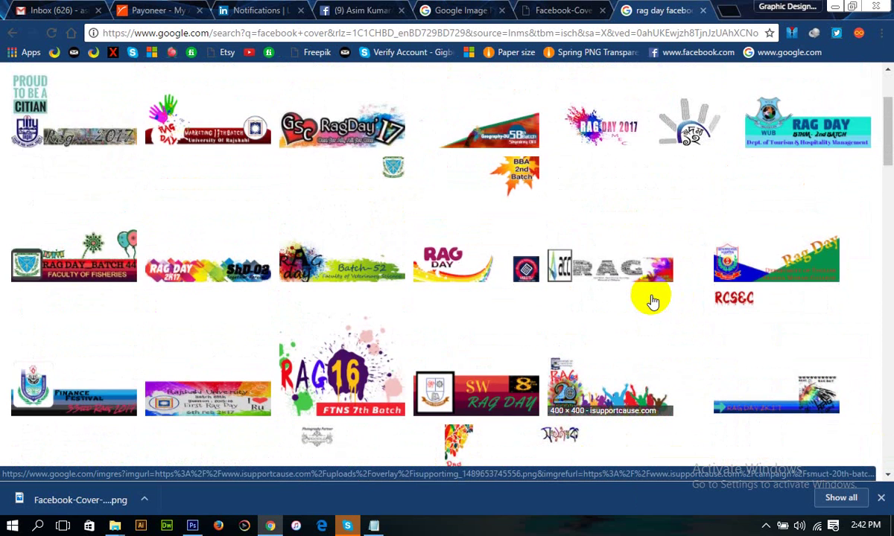
{"action": "scroll", "coordinate": [130, 335], "scroll_direction": "down", "scroll_amount": 1}
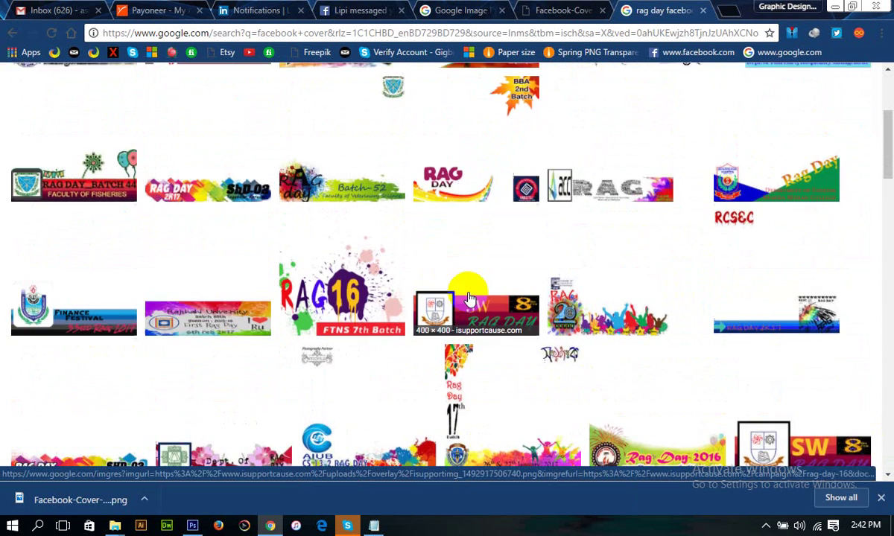
{"action": "scroll", "coordinate": [728, 204], "scroll_direction": "up", "scroll_amount": 2}
{"action": "right_click", "coordinate": [607, 190]}
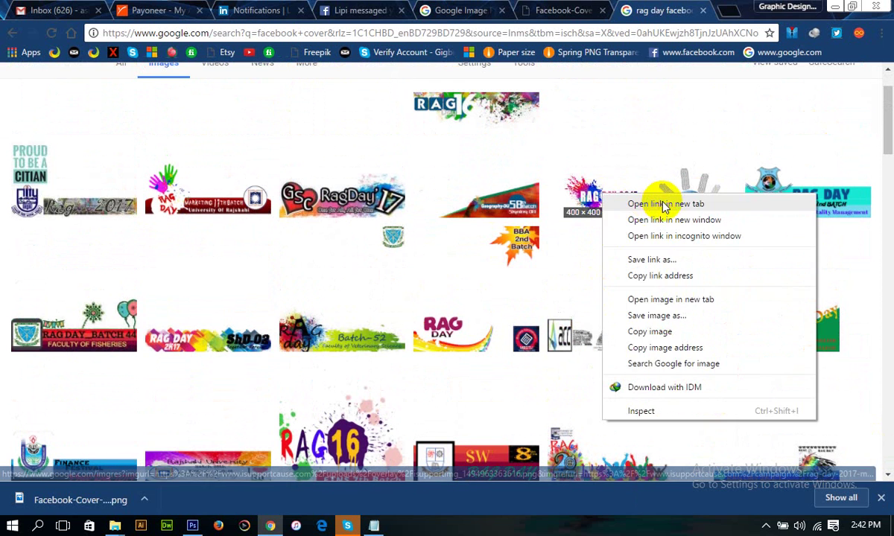
{"action": "left_click", "coordinate": [649, 202]}
{"action": "left_click", "coordinate": [673, 11]}
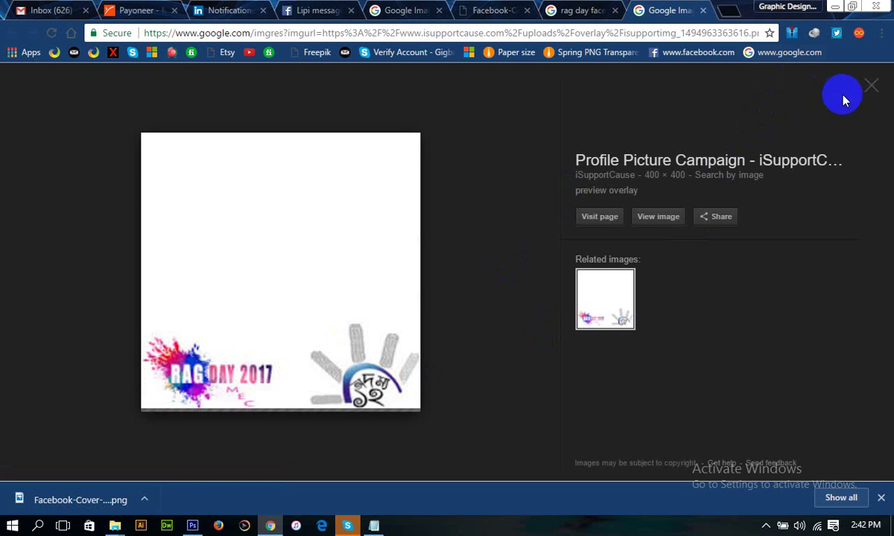
{"action": "left_click", "coordinate": [875, 89]}
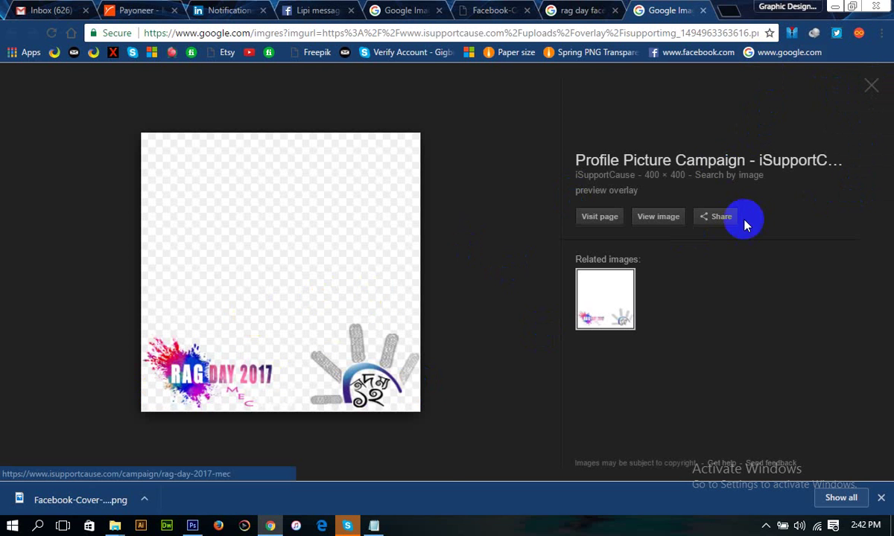
- Close the preview tab, scroll through the rag day results, and return to the top
{"action": "left_click", "coordinate": [706, 14]}
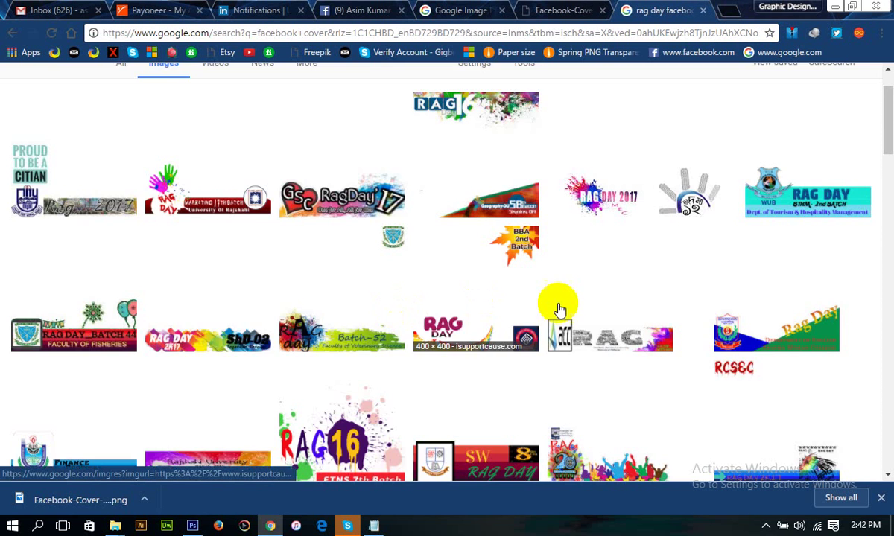
{"action": "scroll", "coordinate": [555, 303], "scroll_direction": "down", "scroll_amount": 3}
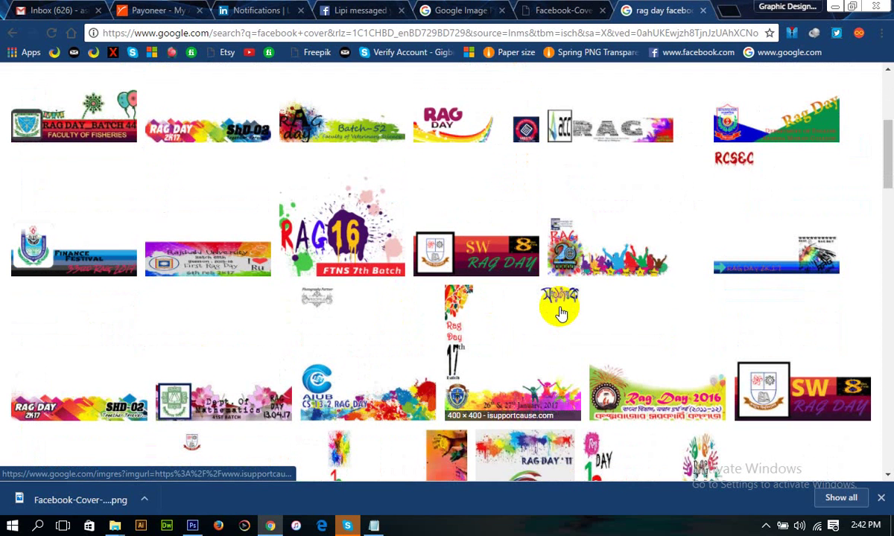
{"action": "scroll", "coordinate": [560, 313], "scroll_direction": "down", "scroll_amount": 2}
{"action": "scroll", "coordinate": [560, 313], "scroll_direction": "down", "scroll_amount": 2}
{"action": "scroll", "coordinate": [560, 313], "scroll_direction": "down", "scroll_amount": 2}
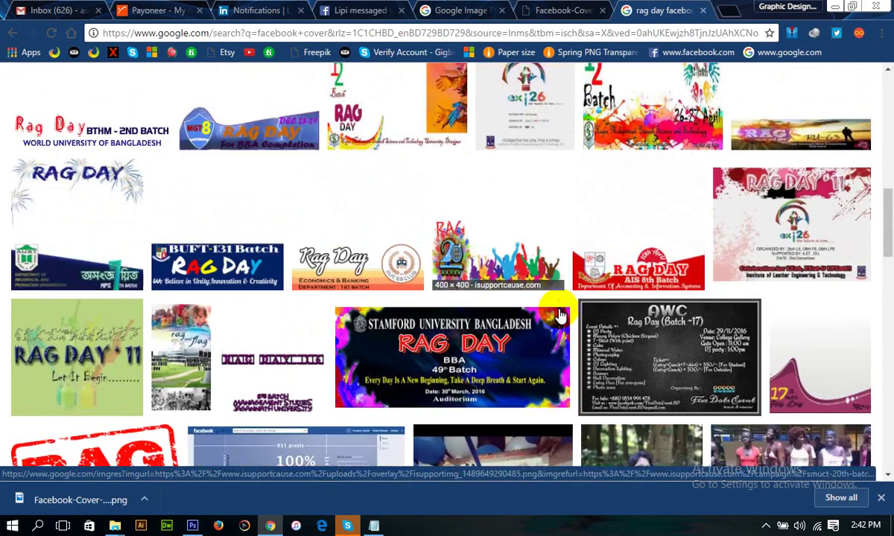
{"action": "scroll", "coordinate": [560, 317], "scroll_direction": "down", "scroll_amount": 1}
{"action": "scroll", "coordinate": [560, 316], "scroll_direction": "down", "scroll_amount": 1}
{"action": "scroll", "coordinate": [560, 317], "scroll_direction": "down", "scroll_amount": 2}
{"action": "scroll", "coordinate": [560, 317], "scroll_direction": "down", "scroll_amount": 1}
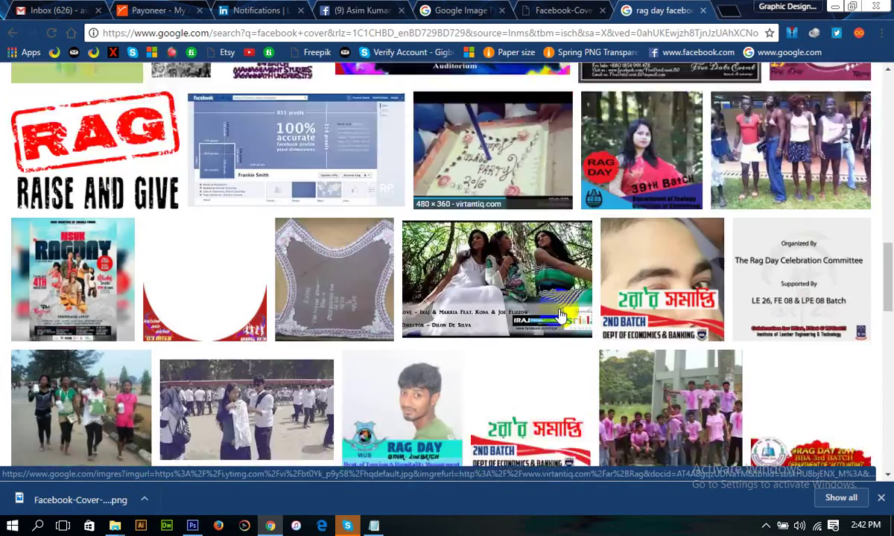
{"action": "scroll", "coordinate": [560, 316], "scroll_direction": "down", "scroll_amount": 1}
{"action": "scroll", "coordinate": [560, 317], "scroll_direction": "down", "scroll_amount": 2}
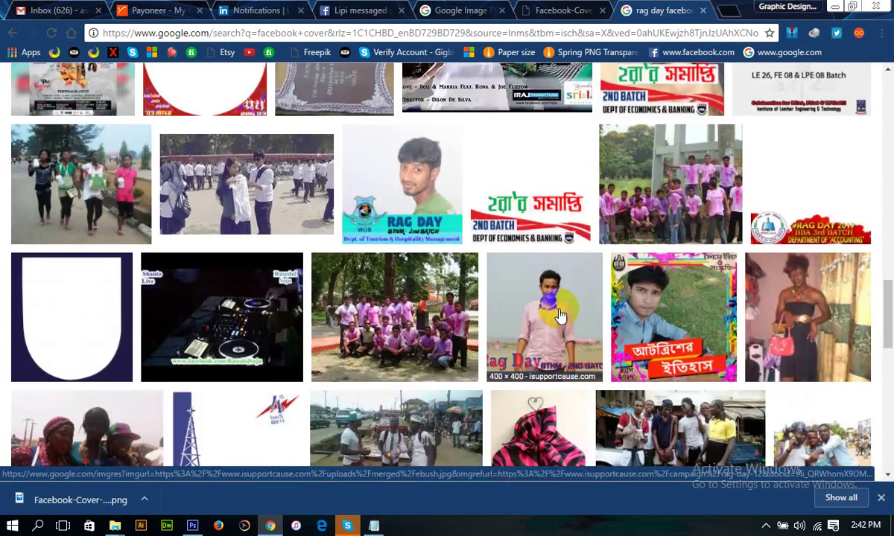
{"action": "scroll", "coordinate": [560, 316], "scroll_direction": "down", "scroll_amount": 1}
{"action": "scroll", "coordinate": [560, 317], "scroll_direction": "down", "scroll_amount": 1}
{"action": "scroll", "coordinate": [560, 317], "scroll_direction": "down", "scroll_amount": 2}
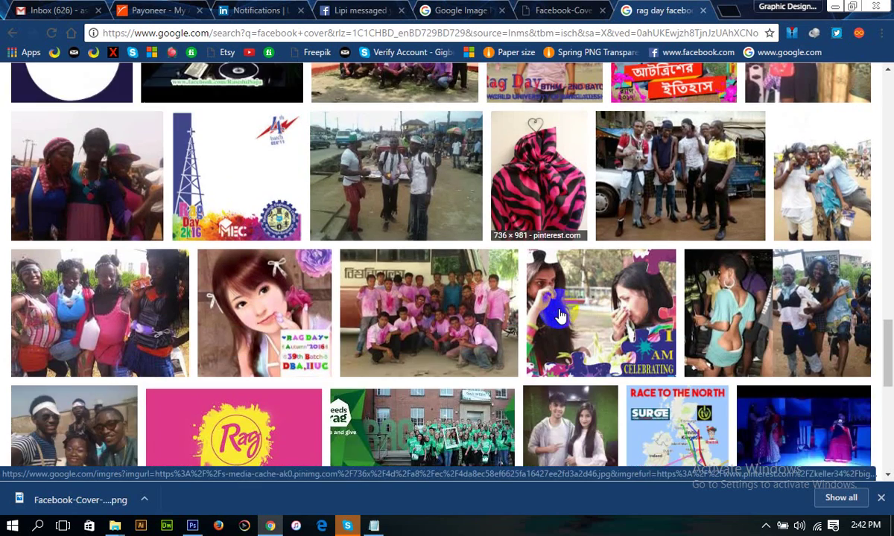
{"action": "left_click_drag", "start_coordinate": [890, 383], "coordinate": [889, 104]}
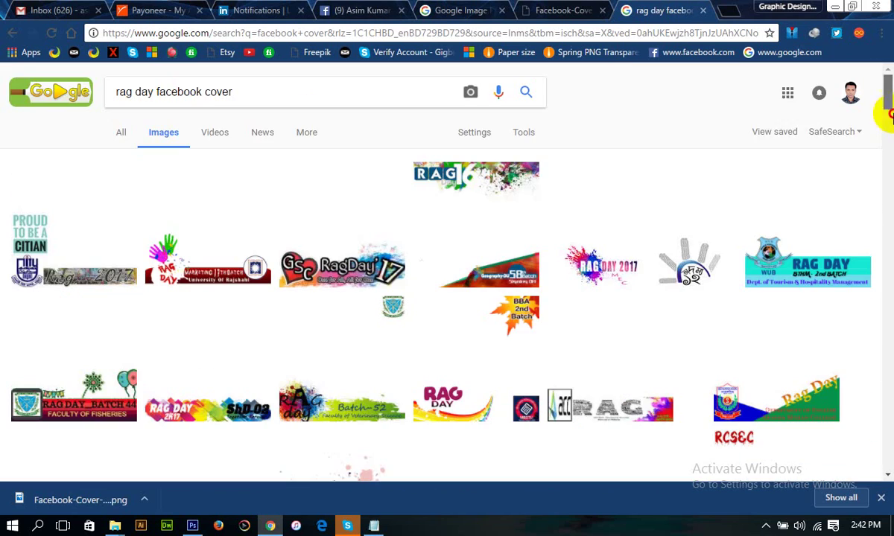
- Close the rag day tab and search 'day care nursing home' from the address bar
{"action": "left_click", "coordinate": [702, 11]}
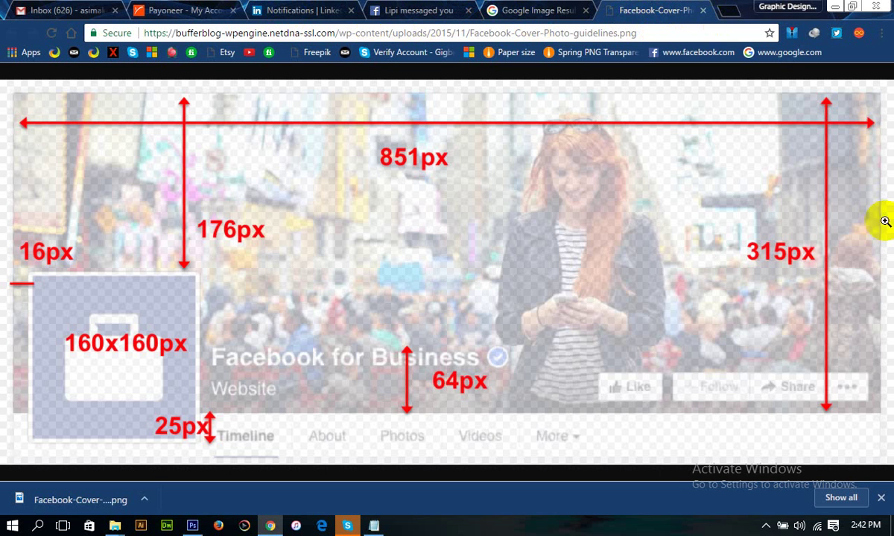
{"action": "left_click", "coordinate": [530, 10]}
{"action": "left_click", "coordinate": [602, 33]}
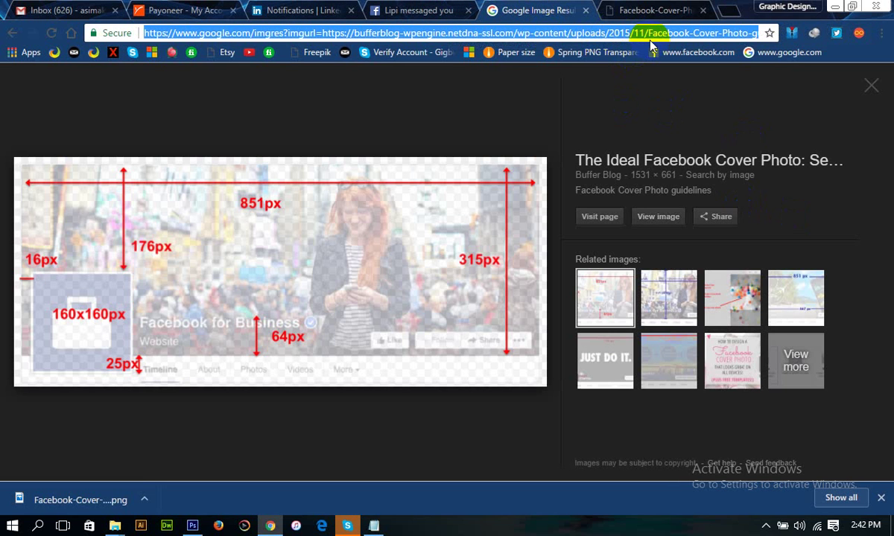
{"action": "type", "text": "day"}
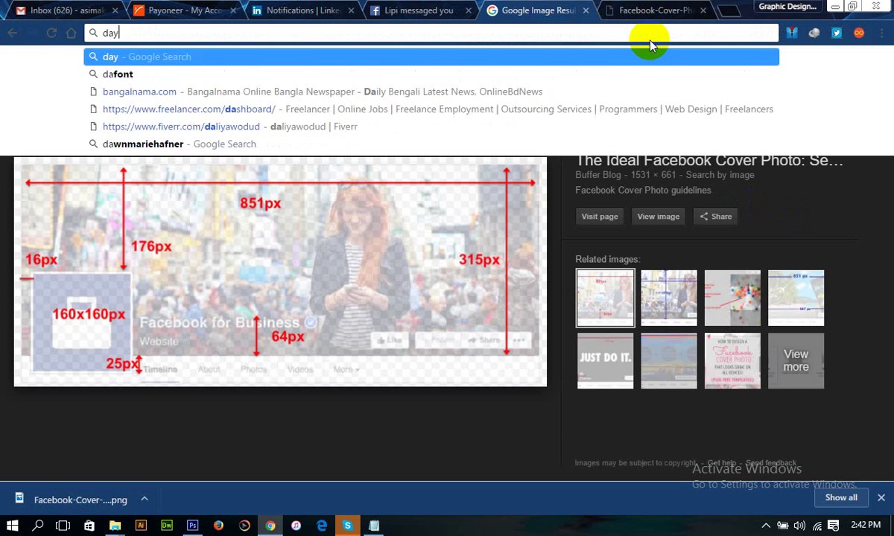
{"action": "type", "text": " care nur"}
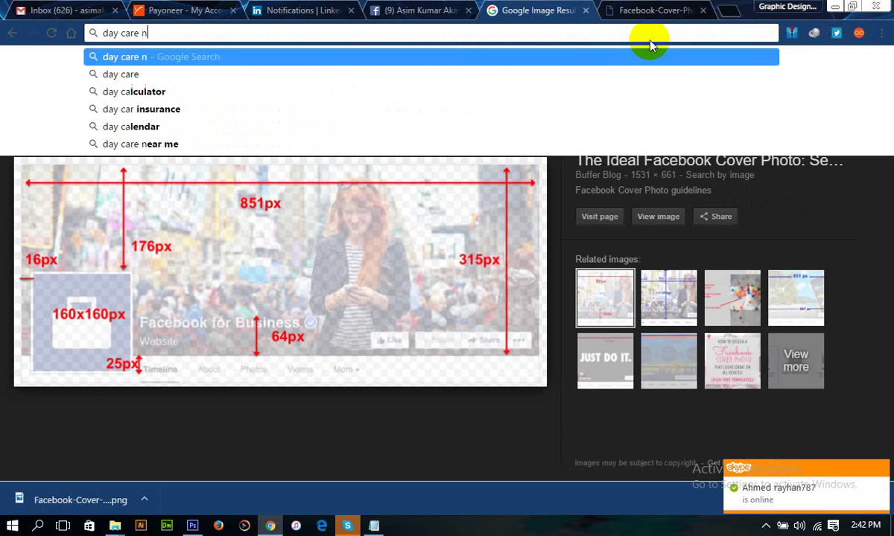
{"action": "type", "text": "sing"}
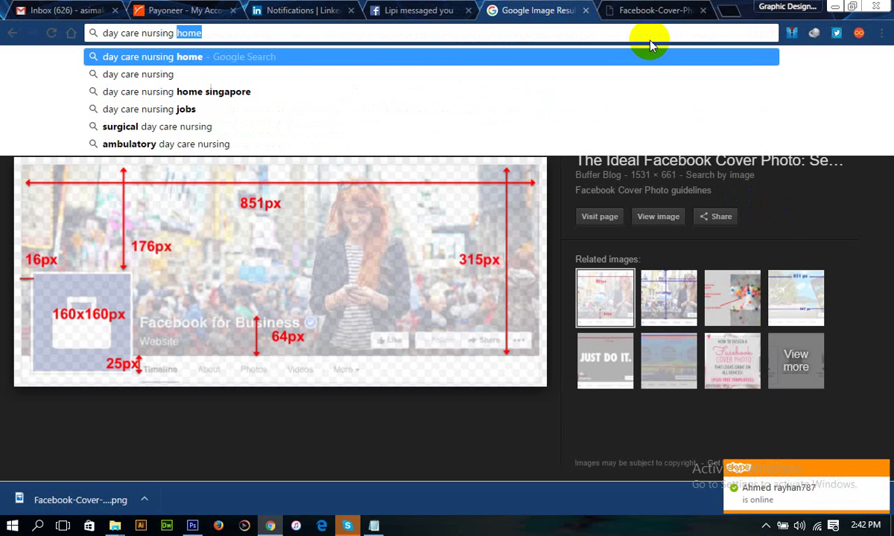
{"action": "type", "text": " hobe"}
{"action": "key", "text": "BackSpace"}
{"action": "key", "text": "BackSpace"}
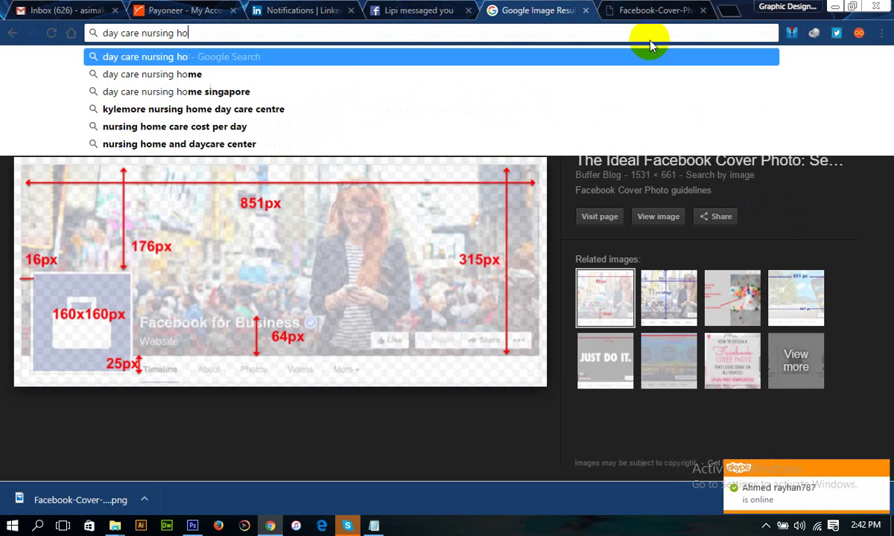
{"action": "type", "text": "me"}
{"action": "key", "text": "Return"}
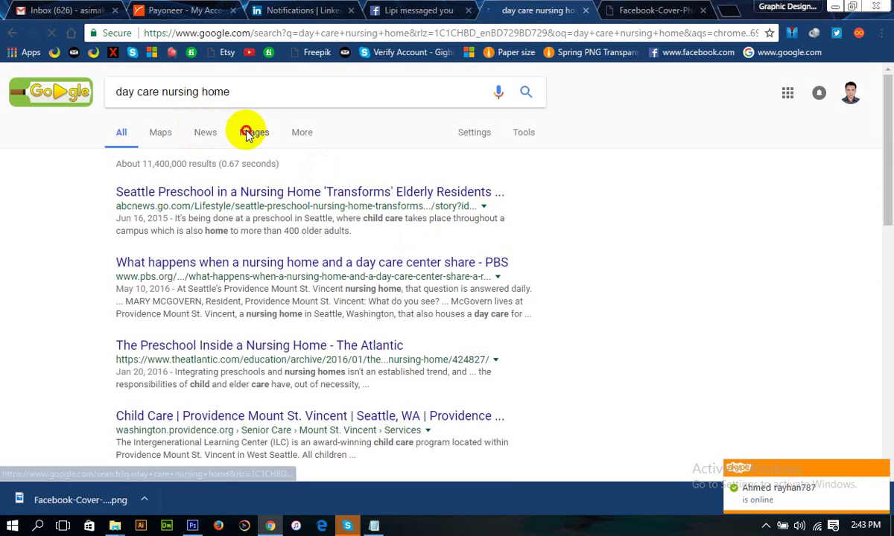
- Show only image results for 'day care nursing home' and select 'day' in the query
{"action": "left_click", "coordinate": [249, 134]}
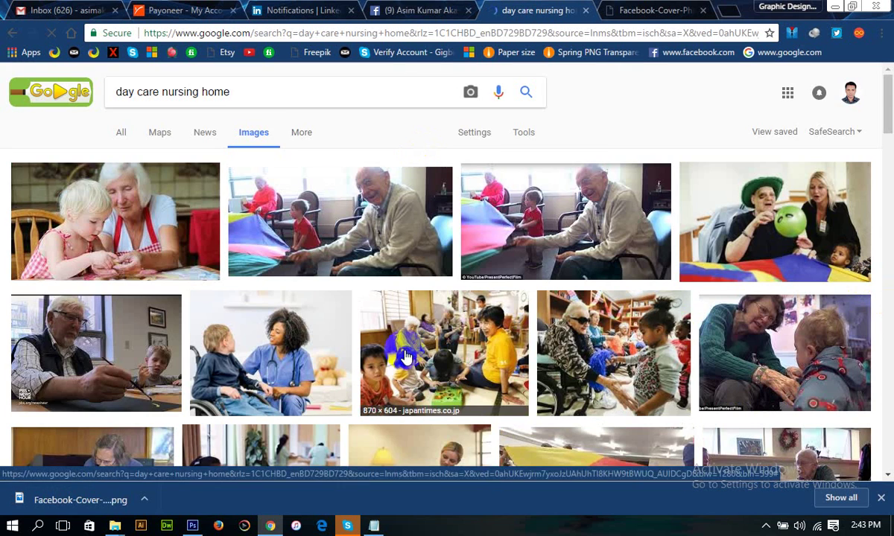
{"action": "scroll", "coordinate": [346, 353], "scroll_direction": "down", "scroll_amount": 2}
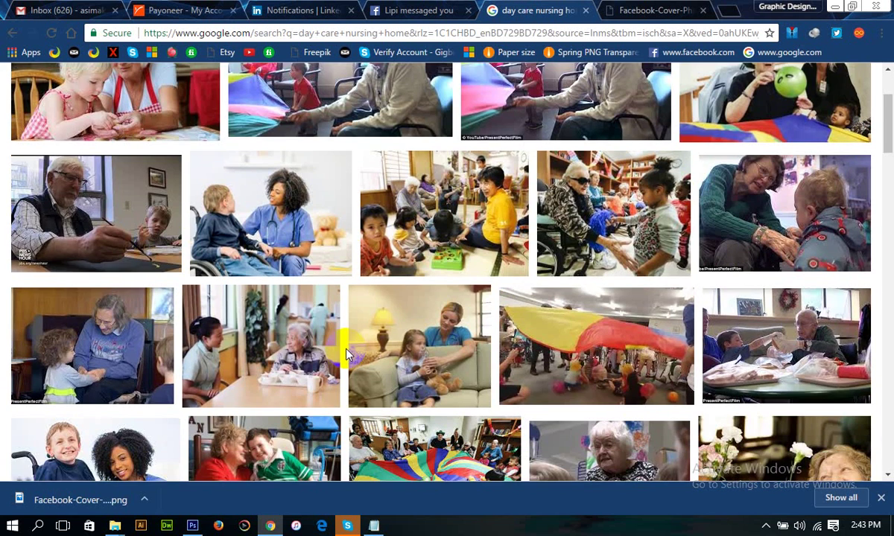
{"action": "scroll", "coordinate": [346, 353], "scroll_direction": "down", "scroll_amount": 1}
{"action": "scroll", "coordinate": [347, 354], "scroll_direction": "down", "scroll_amount": 3}
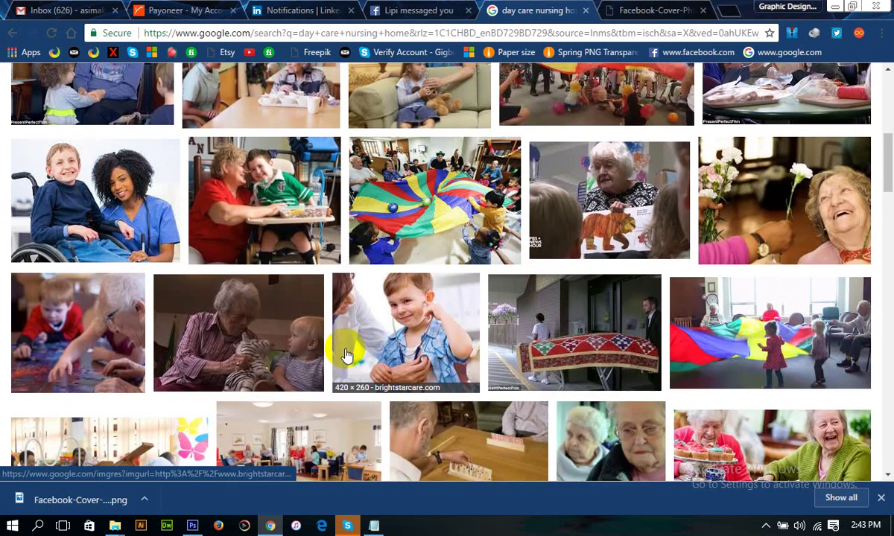
{"action": "scroll", "coordinate": [328, 320], "scroll_direction": "up", "scroll_amount": 4}
{"action": "scroll", "coordinate": [223, 223], "scroll_direction": "up", "scroll_amount": 3}
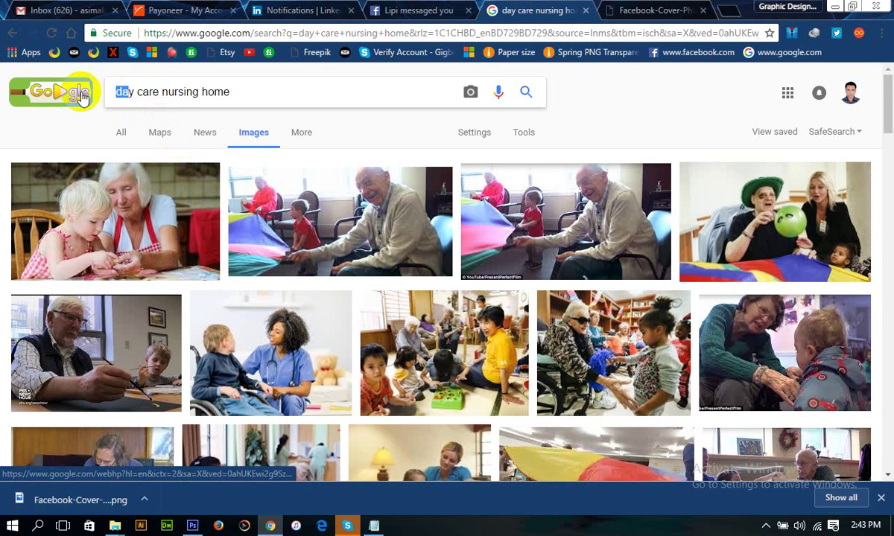
{"action": "double_click", "coordinate": [120, 91]}
{"action": "type", "text": "bab"}
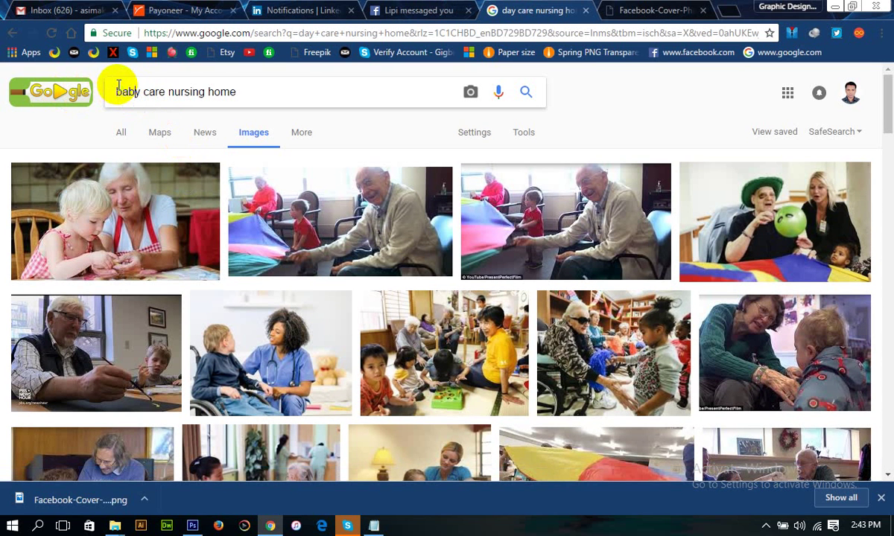
- Search 'baby care nursing home' and scroll through the nursing and baby-care photos
{"action": "key", "text": "Return"}
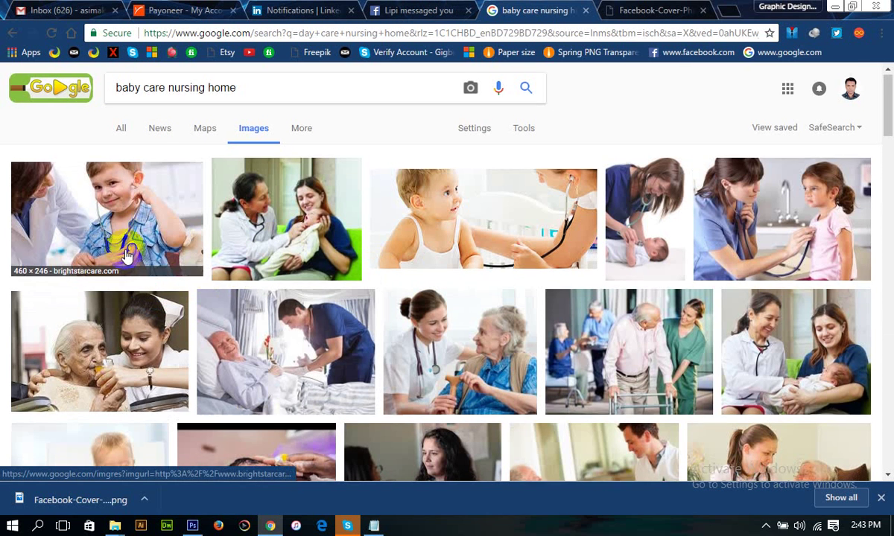
{"action": "scroll", "coordinate": [126, 253], "scroll_direction": "down", "scroll_amount": 2}
{"action": "scroll", "coordinate": [136, 289], "scroll_direction": "down", "scroll_amount": 1}
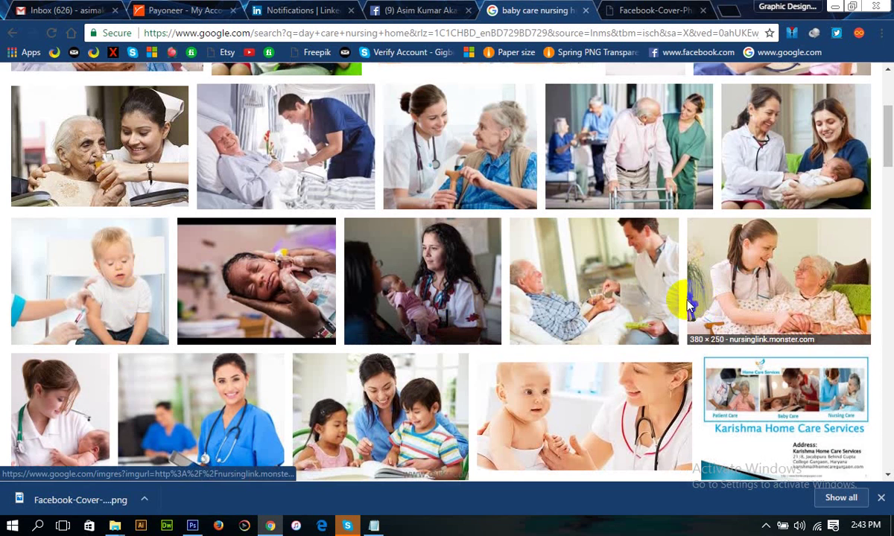
{"action": "scroll", "coordinate": [817, 179], "scroll_direction": "down", "scroll_amount": 2}
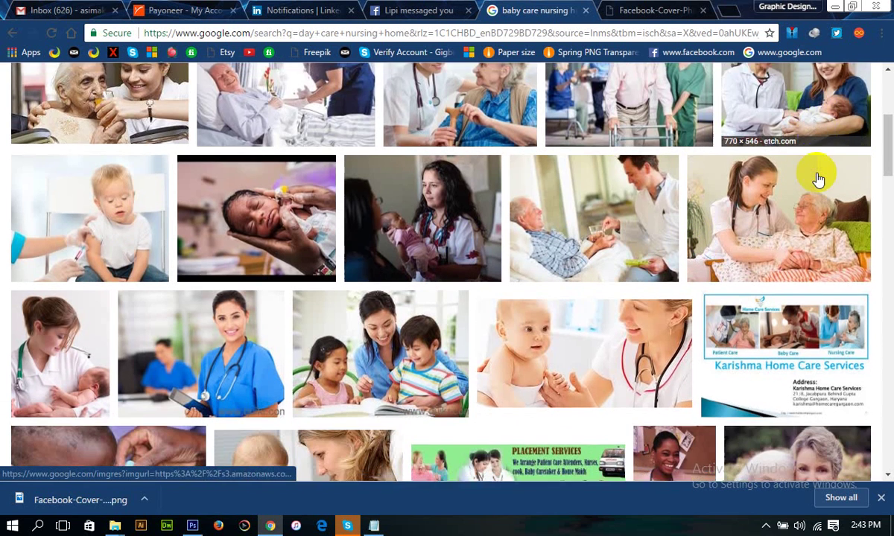
{"action": "scroll", "coordinate": [521, 274], "scroll_direction": "down", "scroll_amount": 1}
{"action": "scroll", "coordinate": [521, 274], "scroll_direction": "down", "scroll_amount": 2}
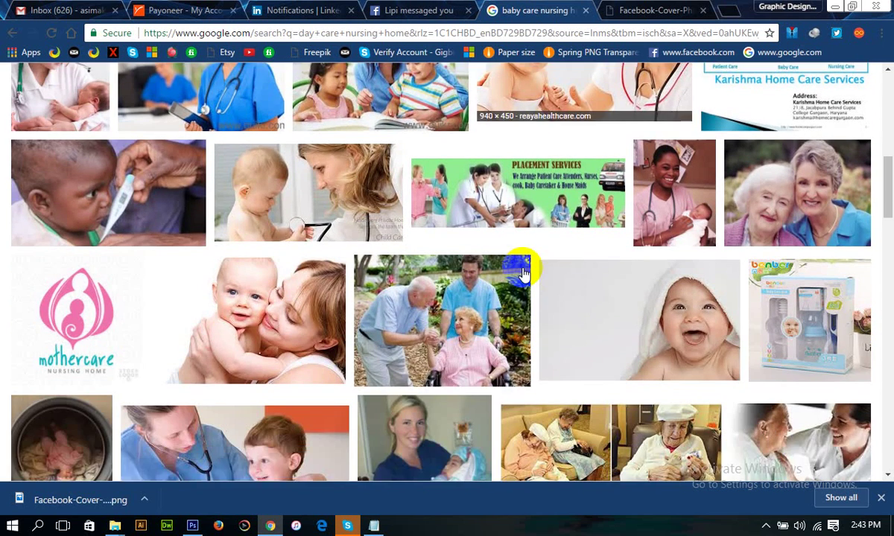
{"action": "scroll", "coordinate": [522, 274], "scroll_direction": "down", "scroll_amount": 1}
{"action": "scroll", "coordinate": [522, 274], "scroll_direction": "down", "scroll_amount": 1}
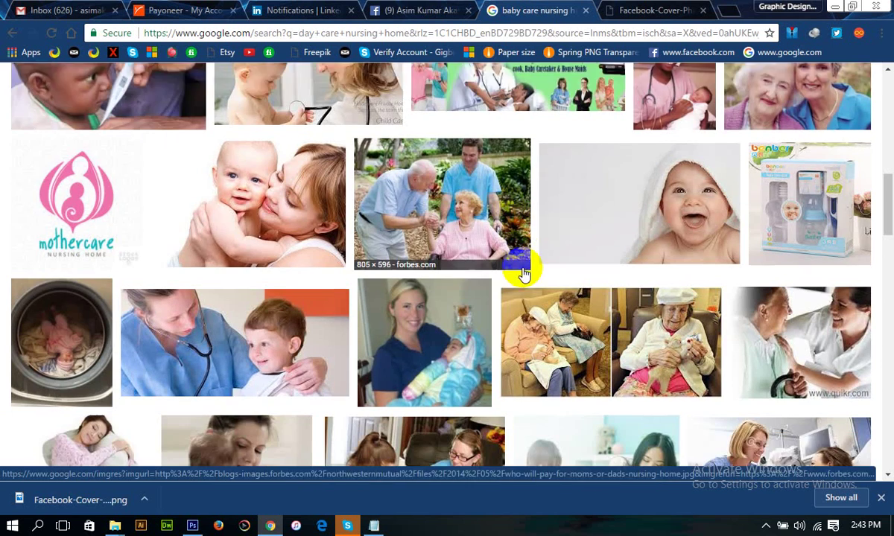
{"action": "scroll", "coordinate": [526, 275], "scroll_direction": "down", "scroll_amount": 2}
{"action": "scroll", "coordinate": [525, 276], "scroll_direction": "down", "scroll_amount": 1}
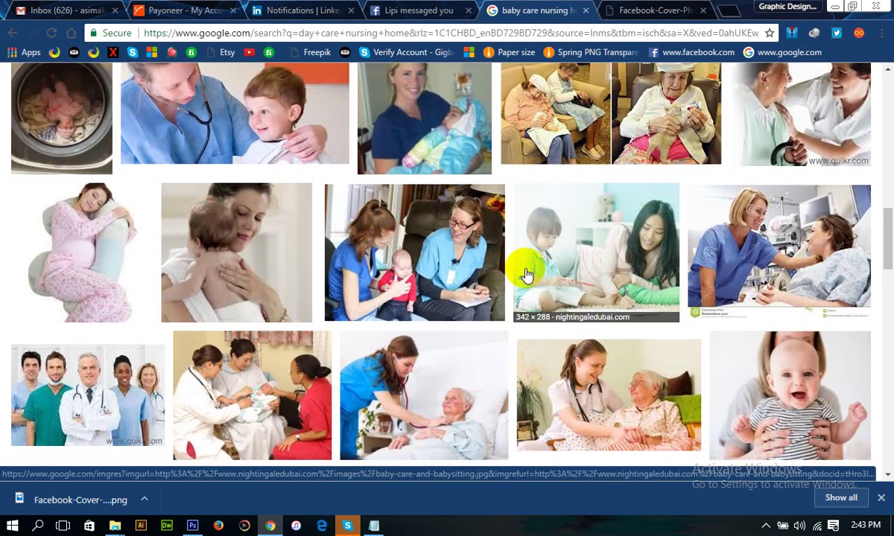
{"action": "scroll", "coordinate": [524, 272], "scroll_direction": "down", "scroll_amount": 2}
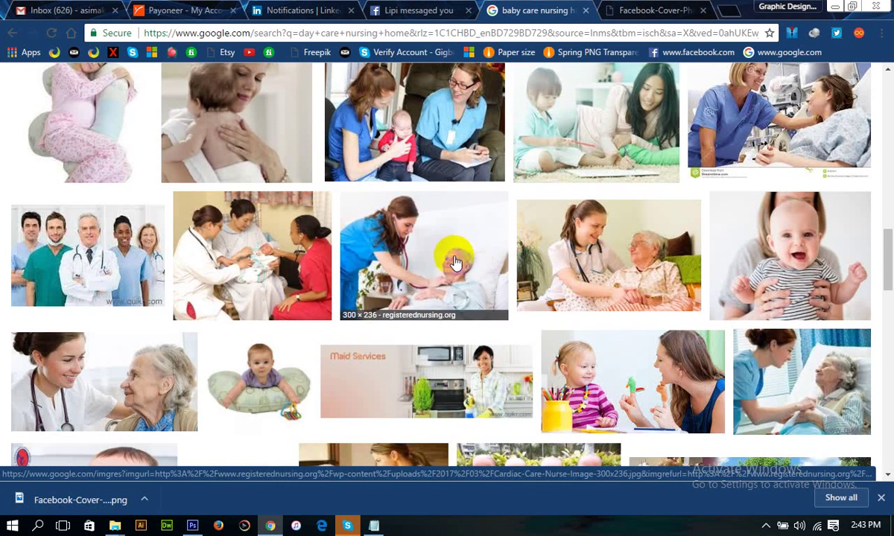
{"action": "scroll", "coordinate": [253, 261], "scroll_direction": "down", "scroll_amount": 2}
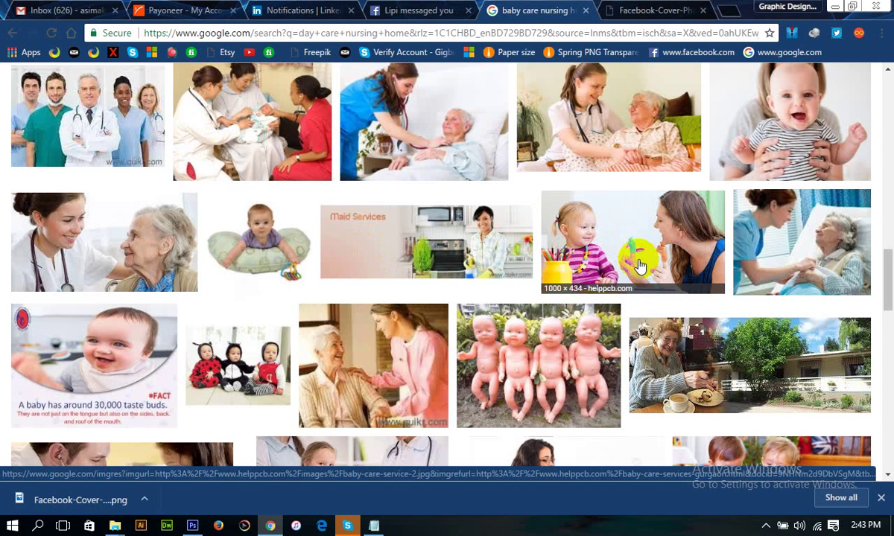
{"action": "scroll", "coordinate": [639, 264], "scroll_direction": "down", "scroll_amount": 1}
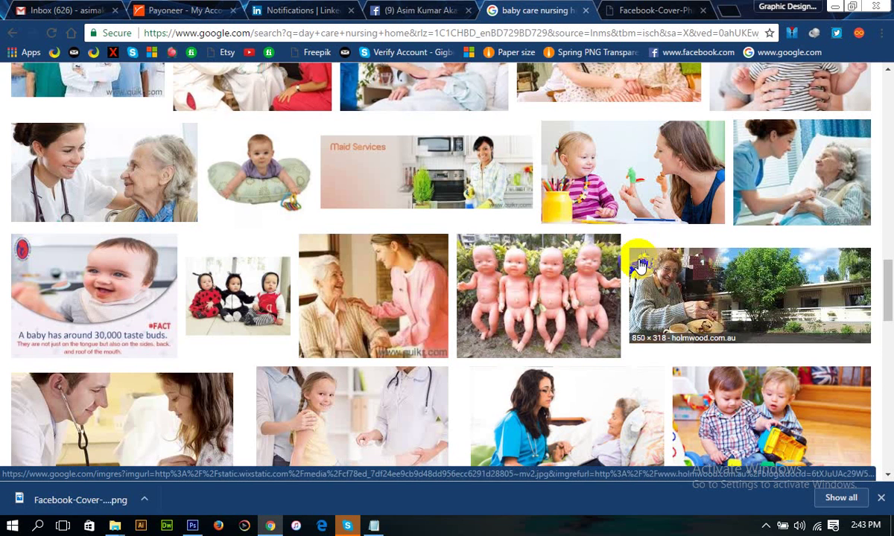
{"action": "scroll", "coordinate": [639, 264], "scroll_direction": "down", "scroll_amount": 2}
{"action": "scroll", "coordinate": [638, 265], "scroll_direction": "down", "scroll_amount": 2}
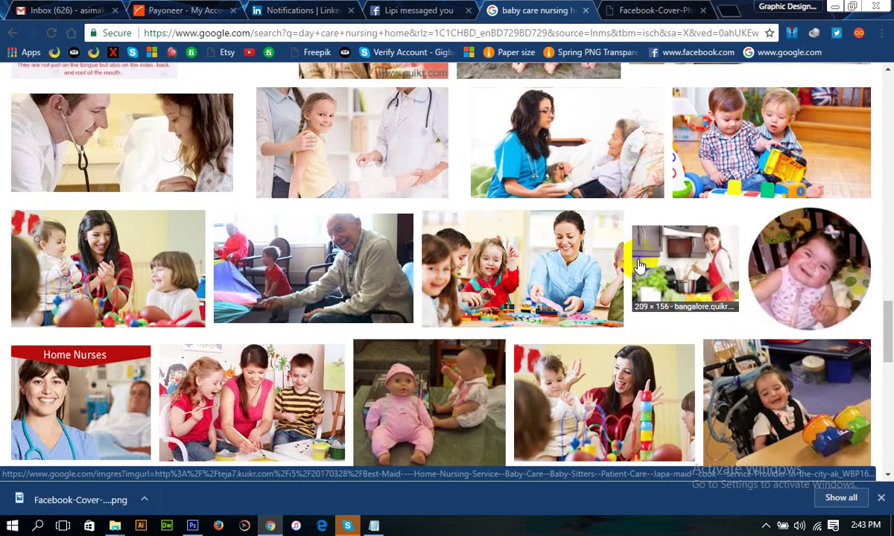
{"action": "scroll", "coordinate": [637, 264], "scroll_direction": "down", "scroll_amount": 1}
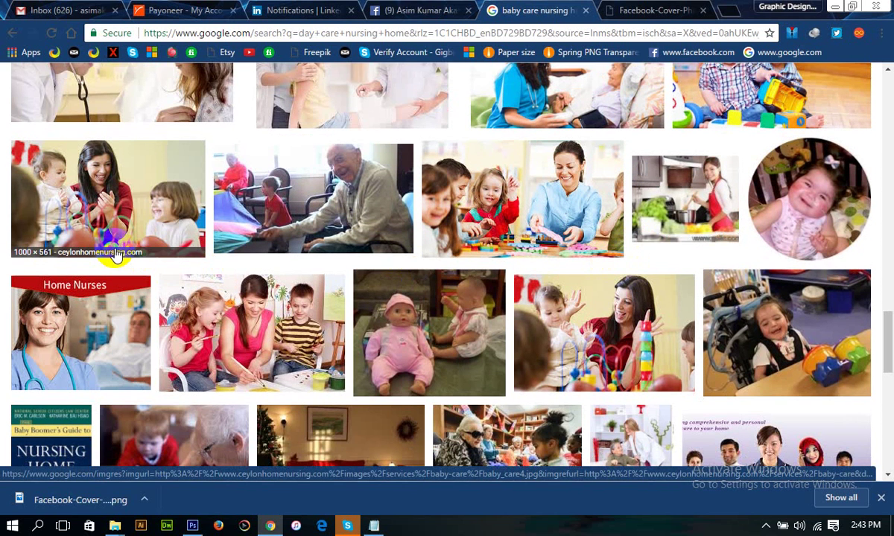
- Browse the baby care nursing home results past the first image
{"action": "right_click", "coordinate": [125, 192]}
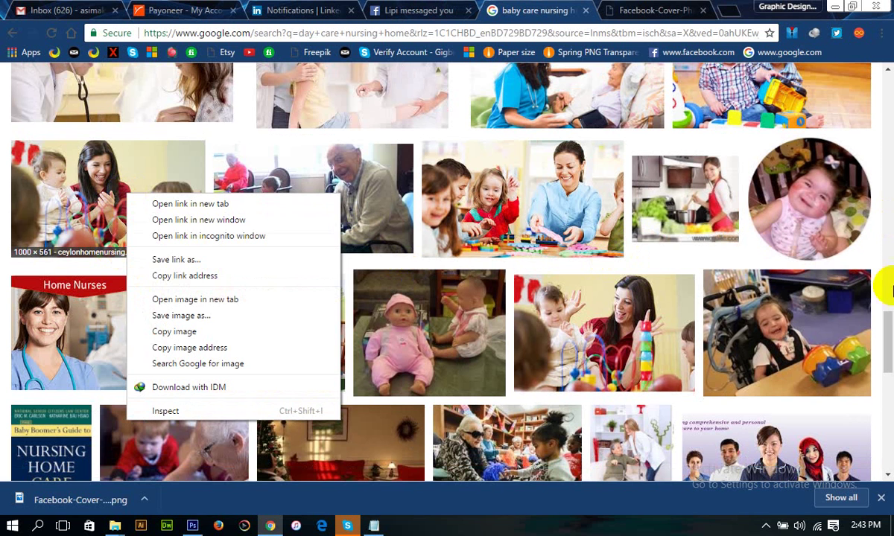
{"action": "left_click", "coordinate": [890, 337]}
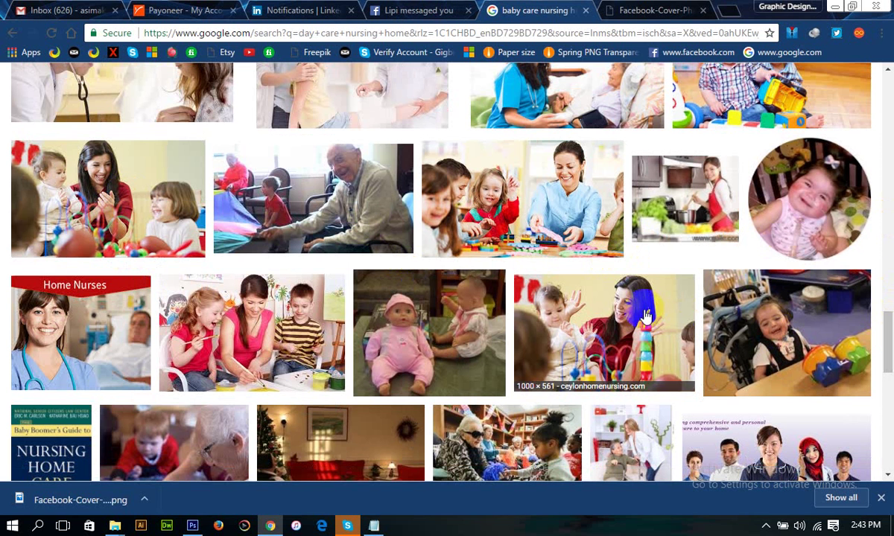
{"action": "scroll", "coordinate": [466, 313], "scroll_direction": "down", "scroll_amount": 1}
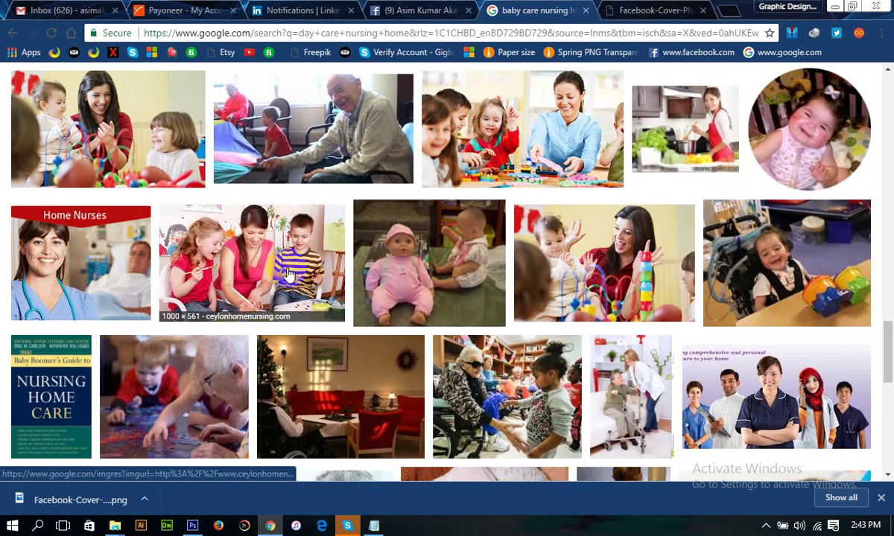
{"action": "scroll", "coordinate": [290, 257], "scroll_direction": "down", "scroll_amount": 1}
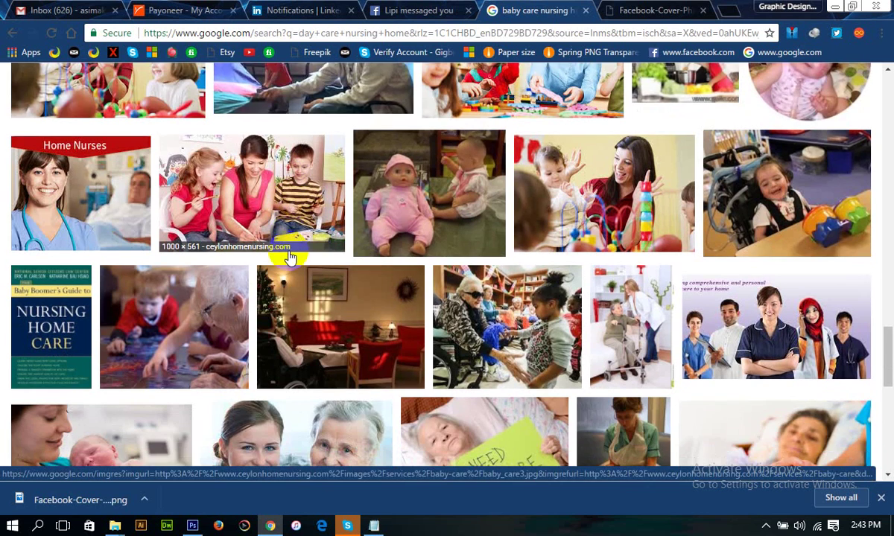
{"action": "scroll", "coordinate": [290, 257], "scroll_direction": "down", "scroll_amount": 1}
{"action": "scroll", "coordinate": [290, 257], "scroll_direction": "down", "scroll_amount": 1}
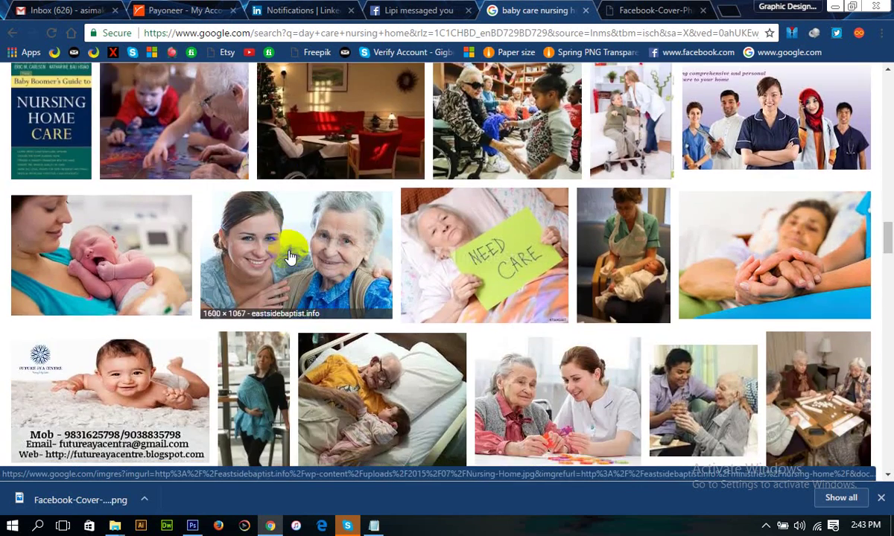
{"action": "scroll", "coordinate": [291, 253], "scroll_direction": "up", "scroll_amount": 2}
- Open the children-painting photo full size and save it as baby_care3.jpg on the Desktop
{"action": "right_click", "coordinate": [292, 136]}
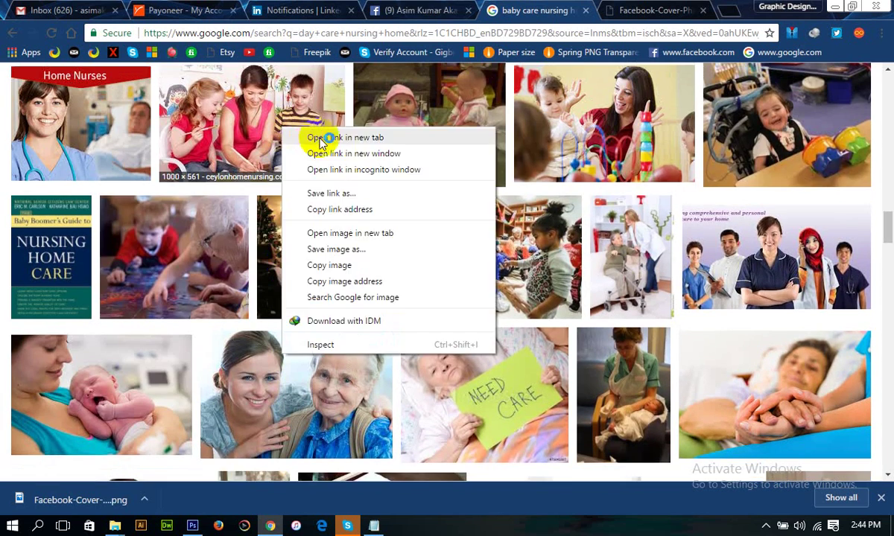
{"action": "left_click", "coordinate": [320, 137]}
{"action": "left_click", "coordinate": [553, 15]}
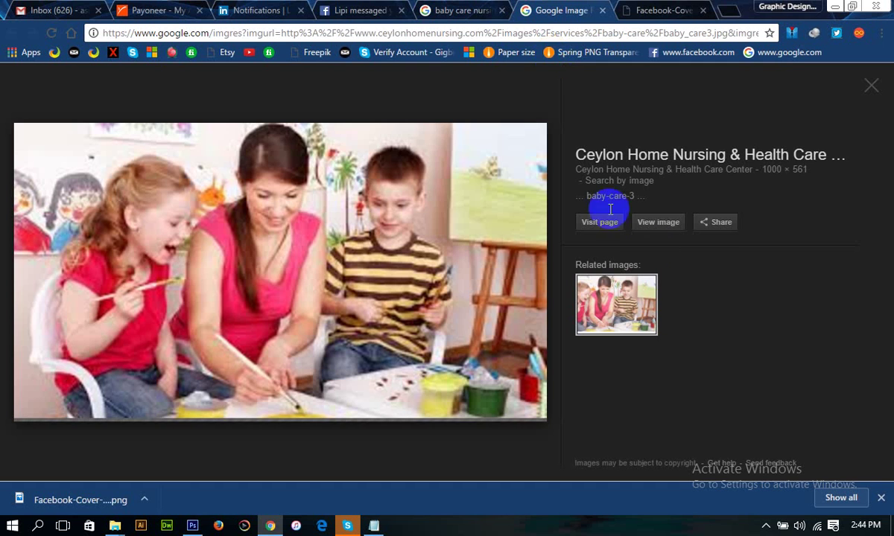
{"action": "left_click", "coordinate": [655, 222]}
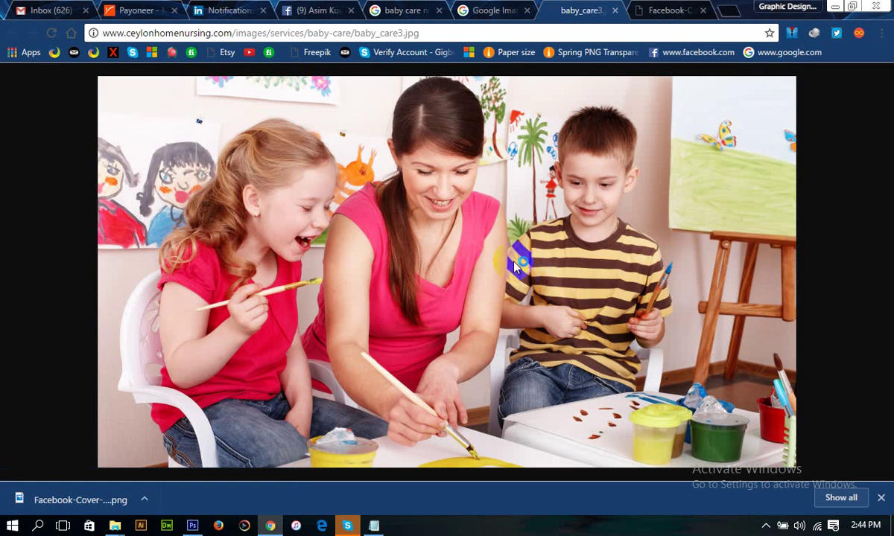
{"action": "right_click", "coordinate": [463, 241]}
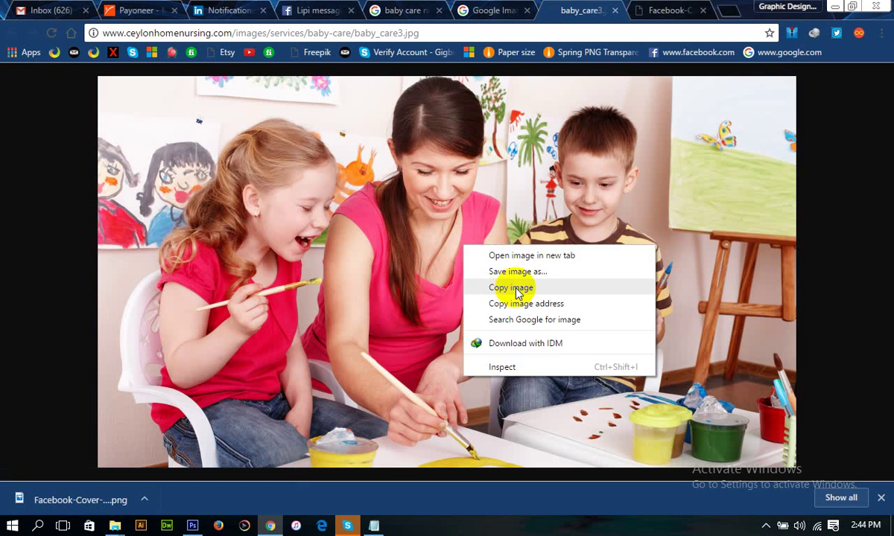
{"action": "left_click", "coordinate": [523, 270]}
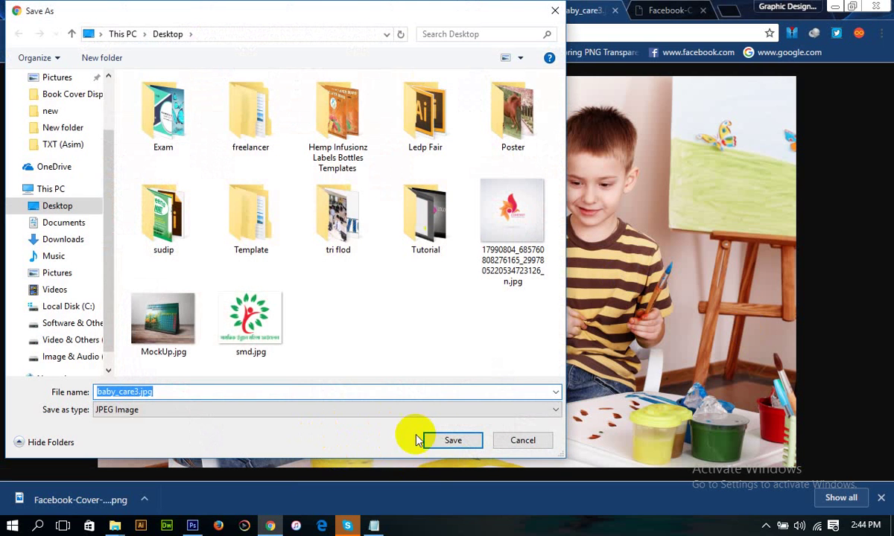
{"action": "left_click", "coordinate": [450, 440]}
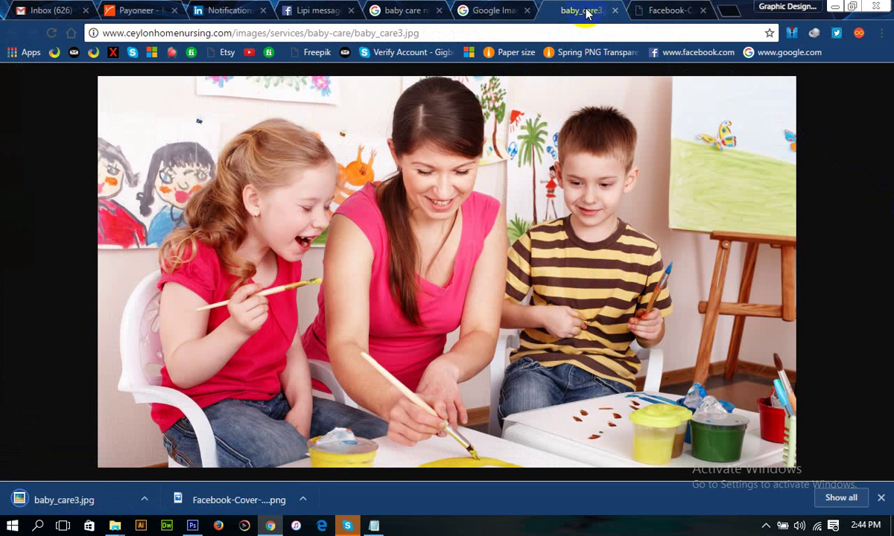
- Search Google Images for 'baby care logo png' from the Images home page
{"action": "left_click", "coordinate": [667, 11]}
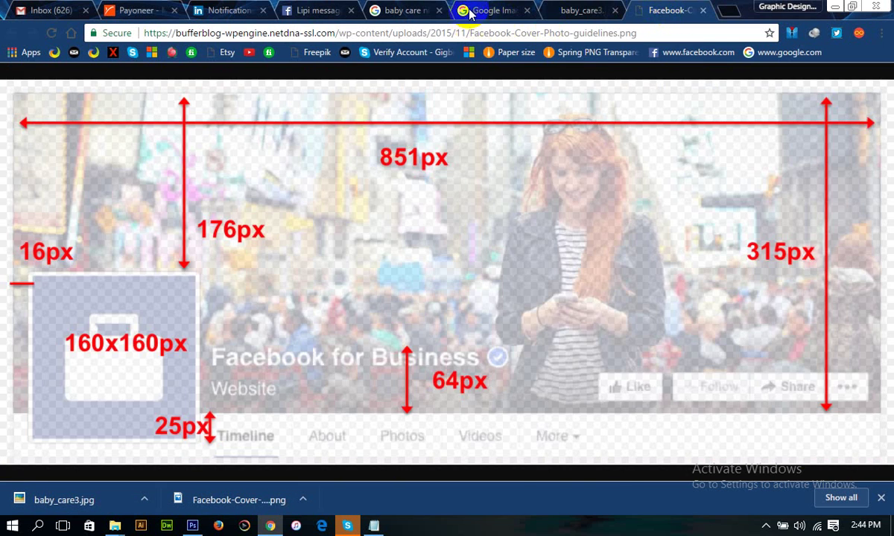
{"action": "left_click", "coordinate": [492, 10]}
{"action": "left_click", "coordinate": [865, 93]}
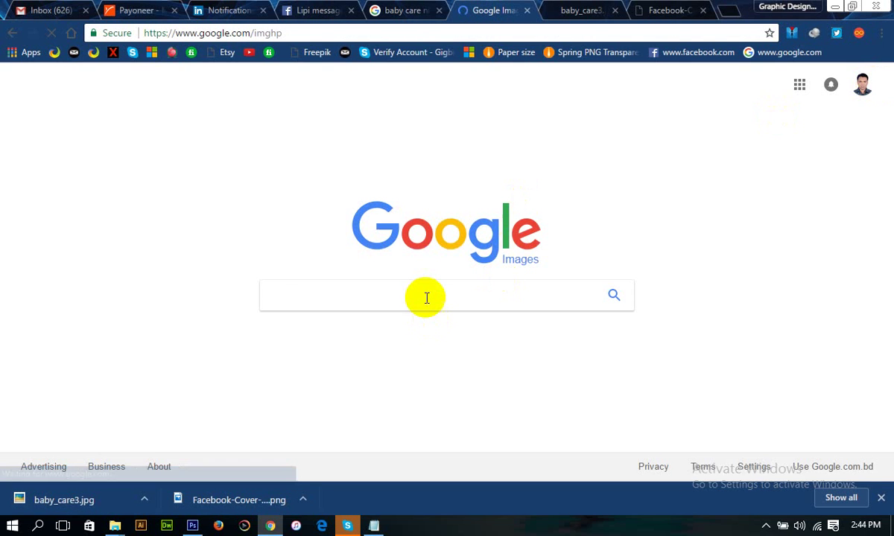
{"action": "type", "text": "logo "}
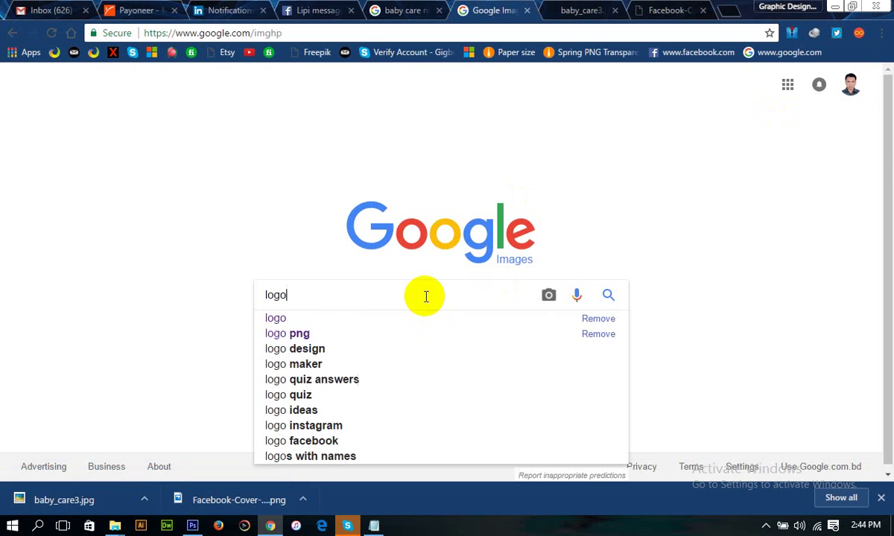
{"action": "type", "text": "png"}
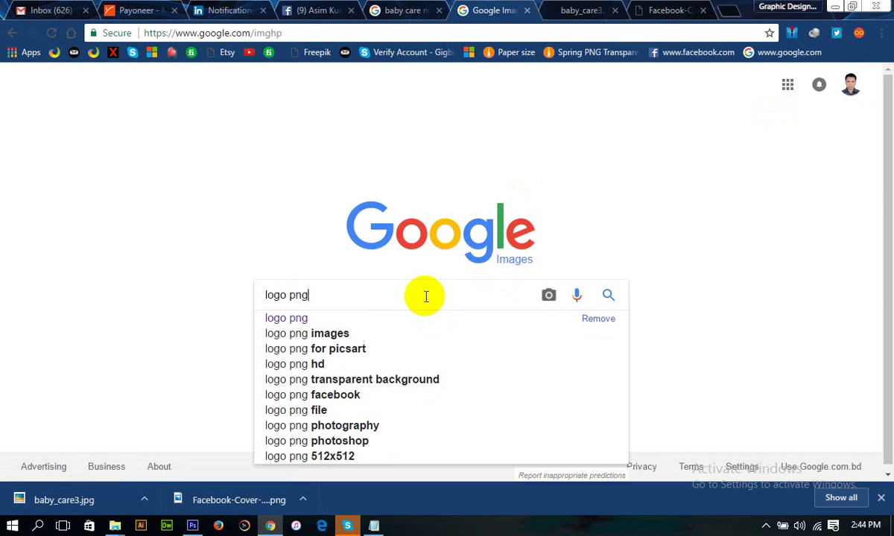
{"action": "key", "text": "BackSpace"}
{"action": "key", "text": "BackSpace"}
{"action": "key", "text": "BackSpace"}
{"action": "key", "text": "BackSpace"}
{"action": "key", "text": "BackSpace"}
{"action": "key", "text": "BackSpace"}
{"action": "key", "text": "BackSpace"}
{"action": "key", "text": "BackSpace"}
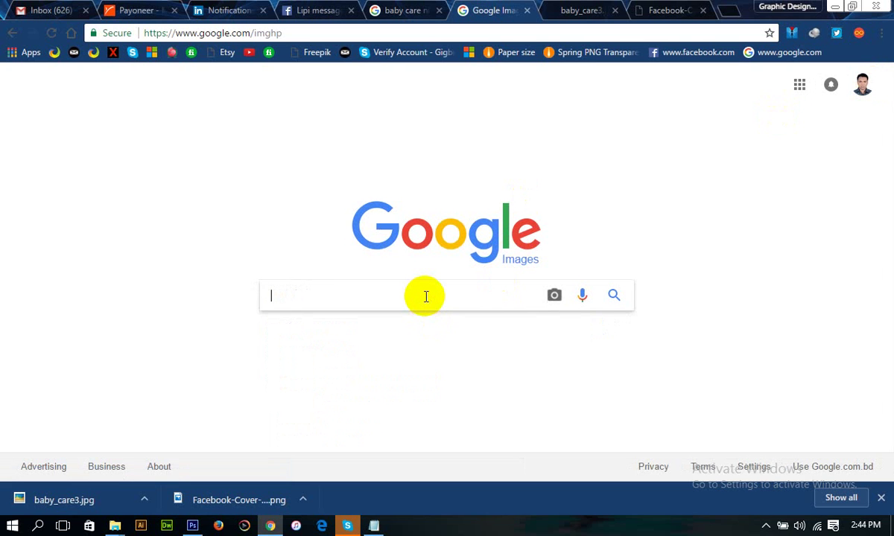
{"action": "type", "text": "baby ca"}
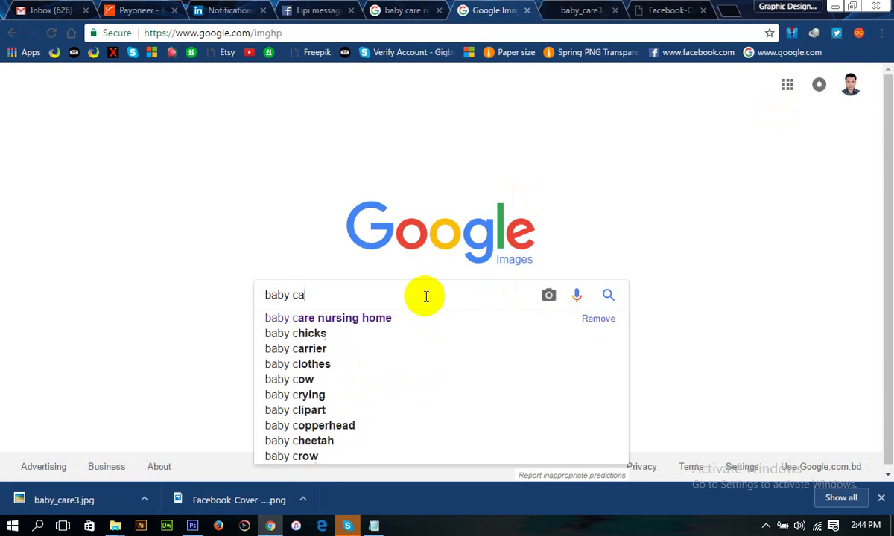
{"action": "type", "text": "re logo"}
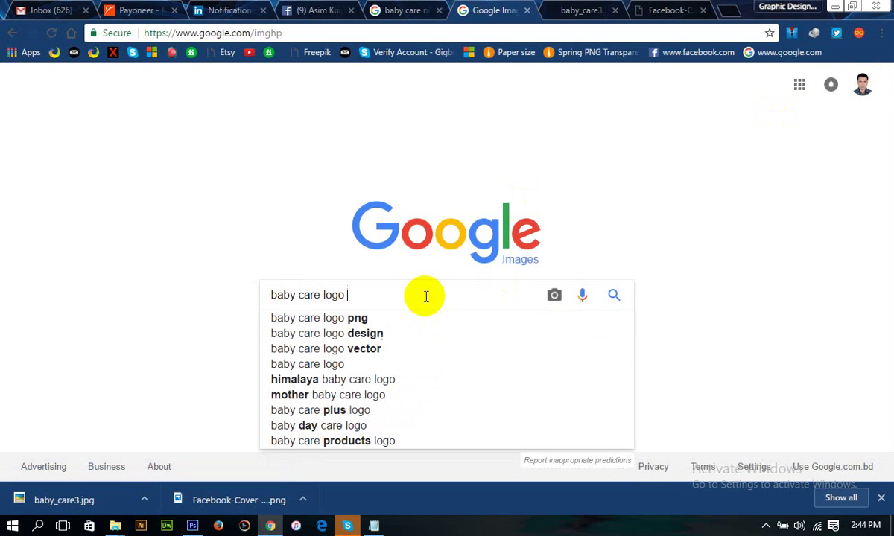
{"action": "left_click", "coordinate": [379, 315]}
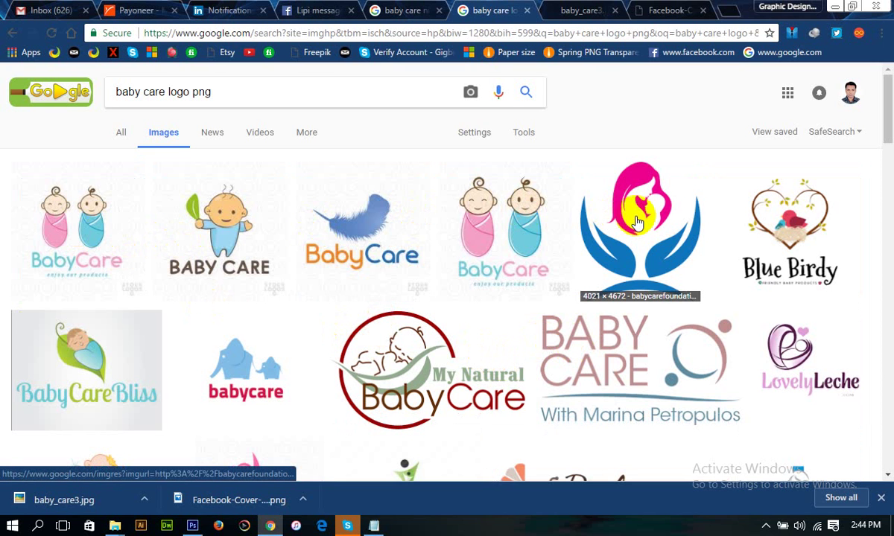
- Open the mother-and-baby logo full size and save it to the Desktop as bcf-logo.png
{"action": "right_click", "coordinate": [637, 221]}
{"action": "left_click", "coordinate": [660, 225]}
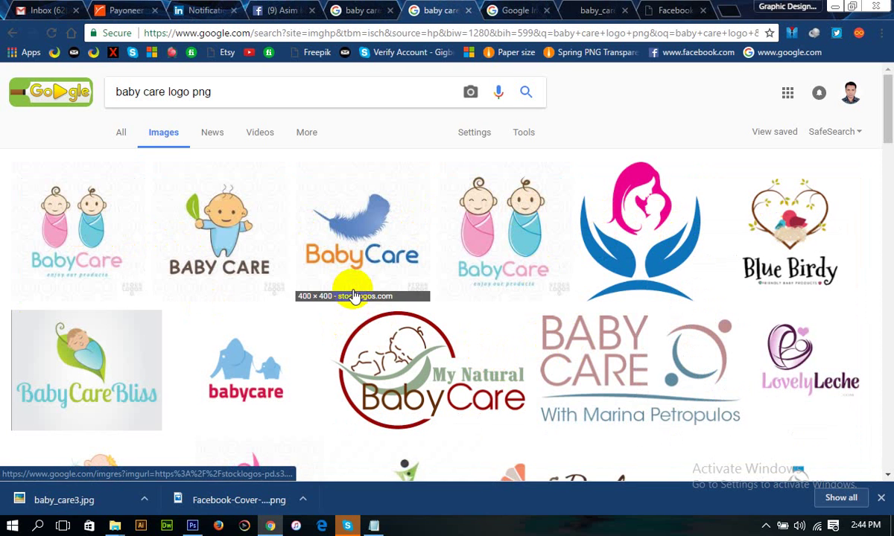
{"action": "left_click", "coordinate": [605, 10]}
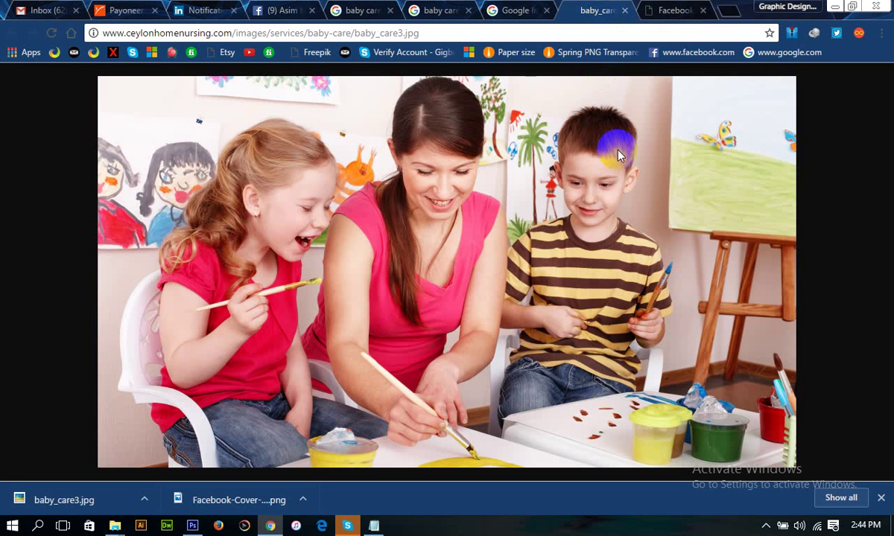
{"action": "left_click", "coordinate": [624, 10]}
{"action": "left_click", "coordinate": [521, 10]}
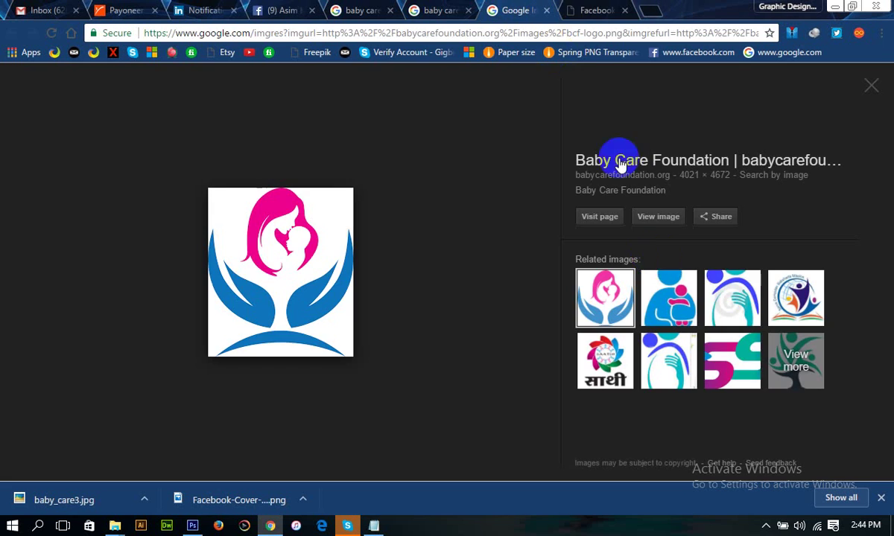
{"action": "left_click", "coordinate": [619, 217]}
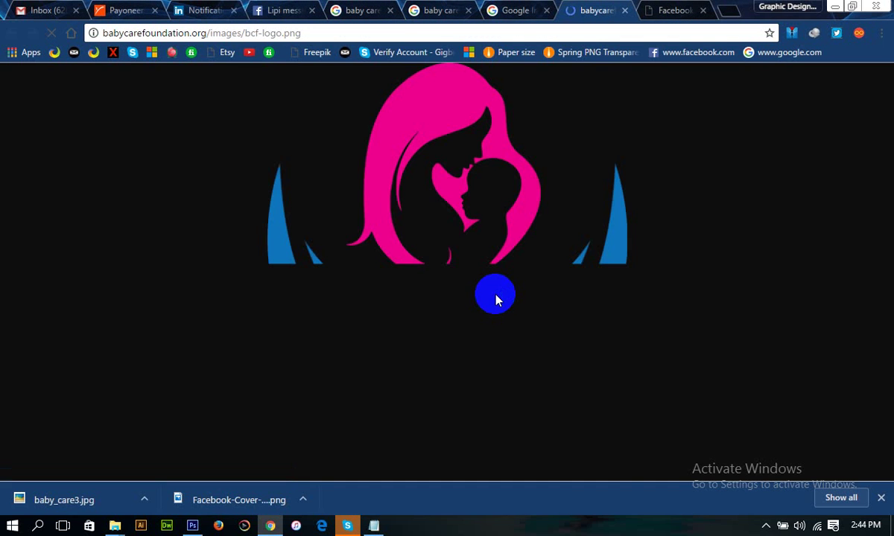
{"action": "right_click", "coordinate": [465, 247]}
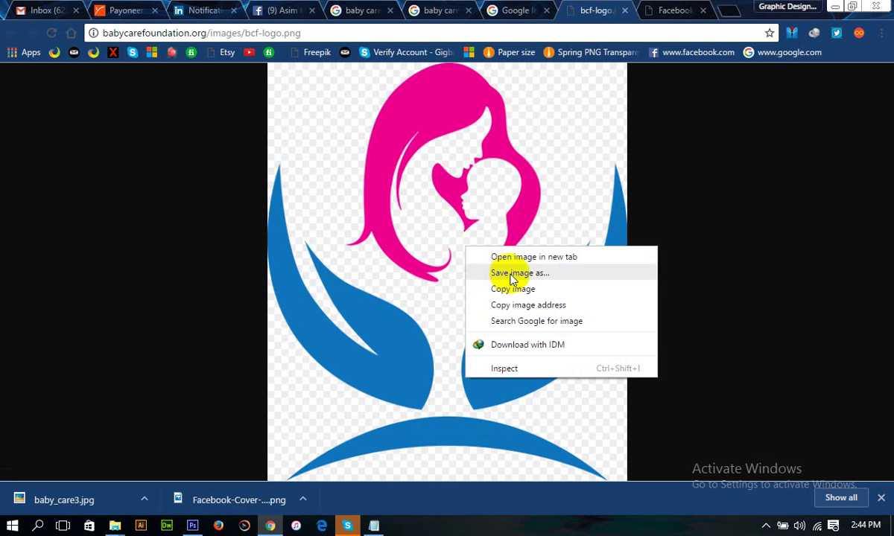
{"action": "left_click", "coordinate": [512, 280]}
{"action": "left_click", "coordinate": [453, 440]}
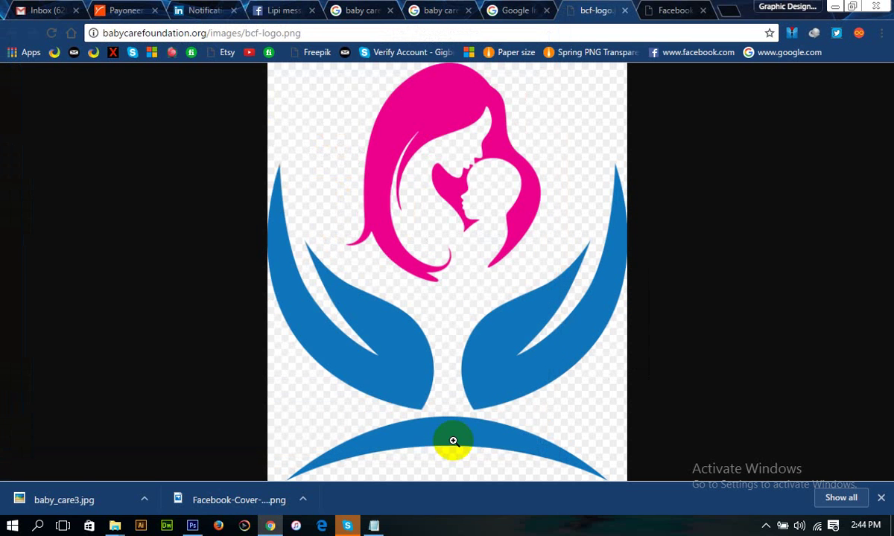
- Show the baby_care3.jpg download in its folder, then minimize Explorer and Chrome
{"action": "right_click", "coordinate": [215, 501]}
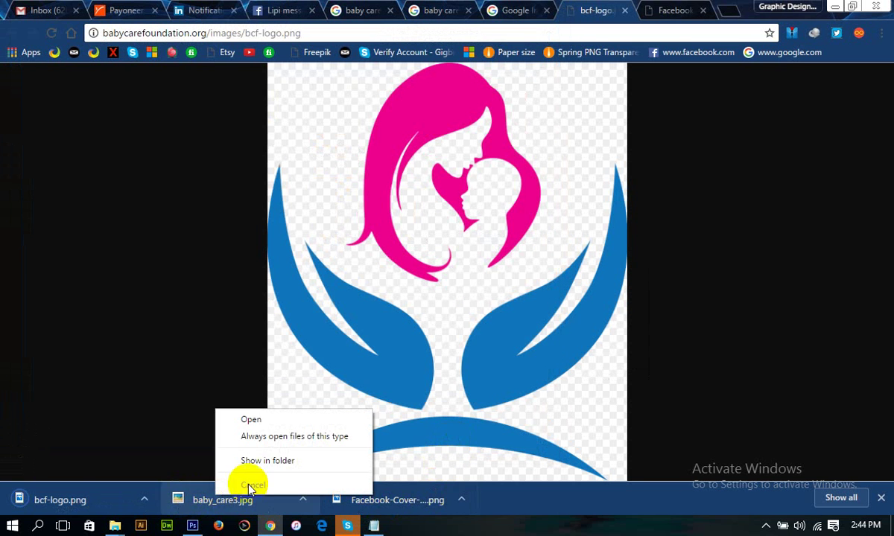
{"action": "left_click", "coordinate": [304, 461]}
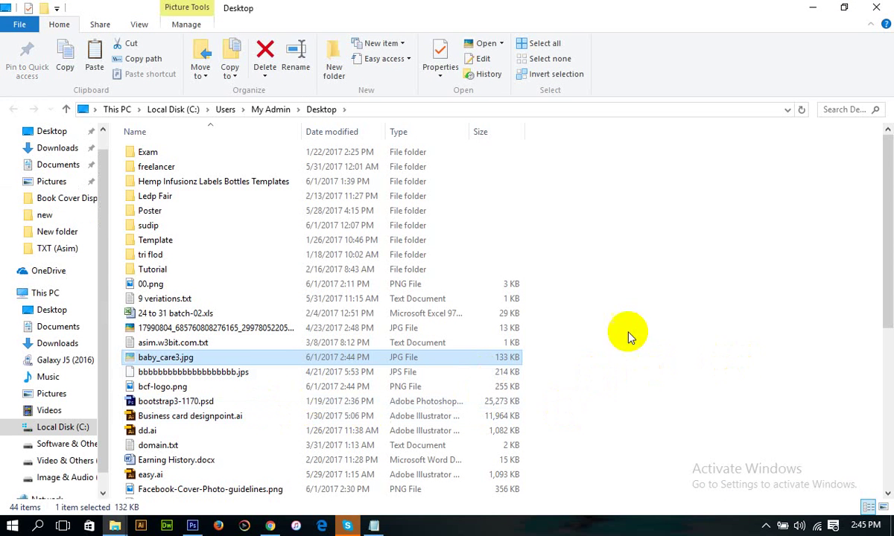
{"action": "left_click", "coordinate": [812, 7]}
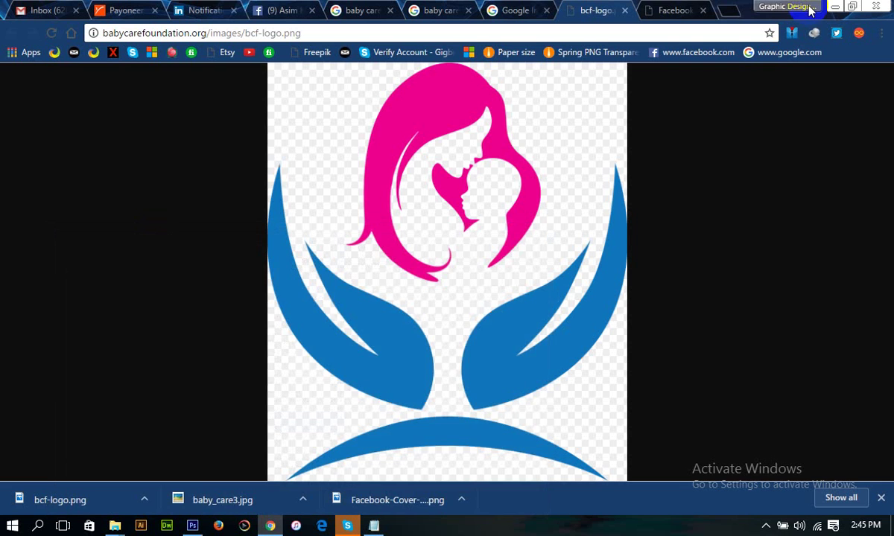
{"action": "left_click", "coordinate": [835, 8]}
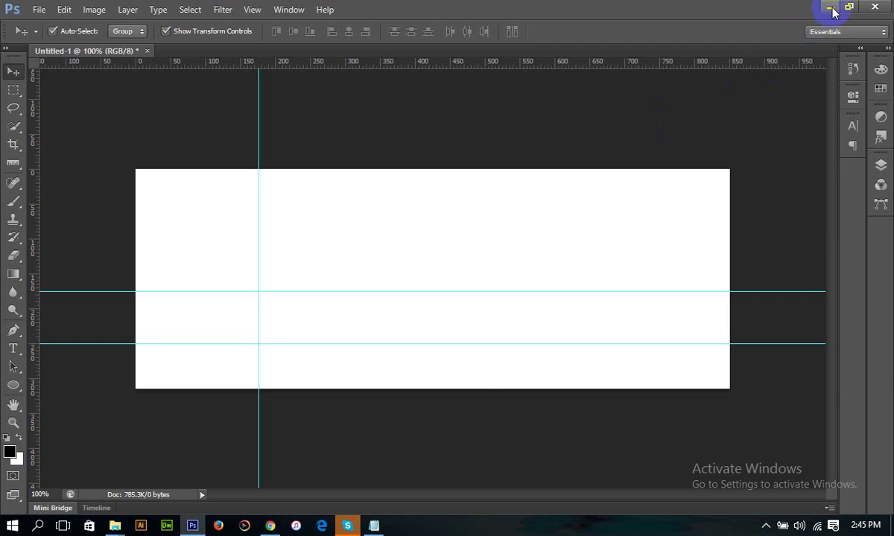
- Open baby_care3.jpg and bcf-logo.png in Photoshop from the Desktop
{"action": "left_click", "coordinate": [782, 8]}
{"action": "mouse_move", "coordinate": [420, 389]}
{"action": "left_mouse_down"}
{"action": "mouse_move", "coordinate": [320, 240]}
{"action": "mouse_move", "coordinate": [188, 523]}
{"action": "mouse_move", "coordinate": [310, 52]}
{"action": "mouse_move", "coordinate": [321, 53]}
{"action": "left_mouse_up"}
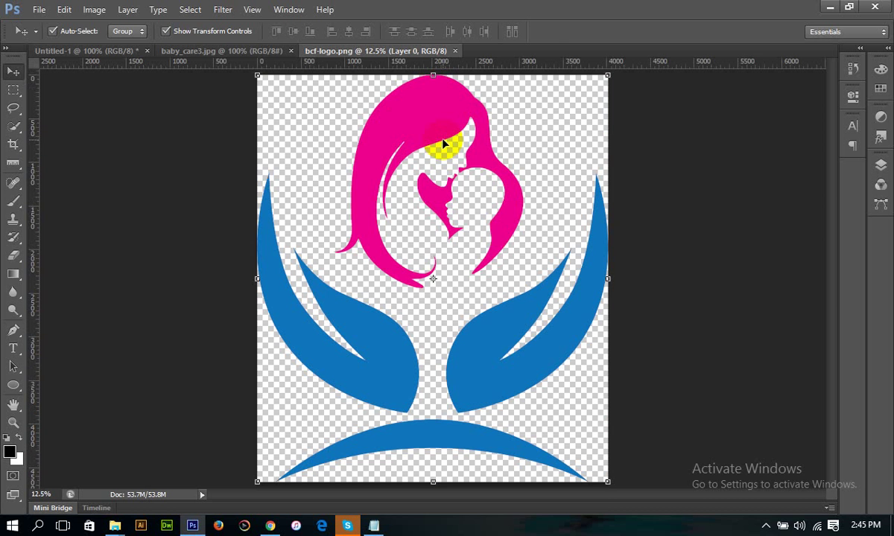
{"action": "left_click_drag", "start_coordinate": [400, 124], "coordinate": [417, 146]}
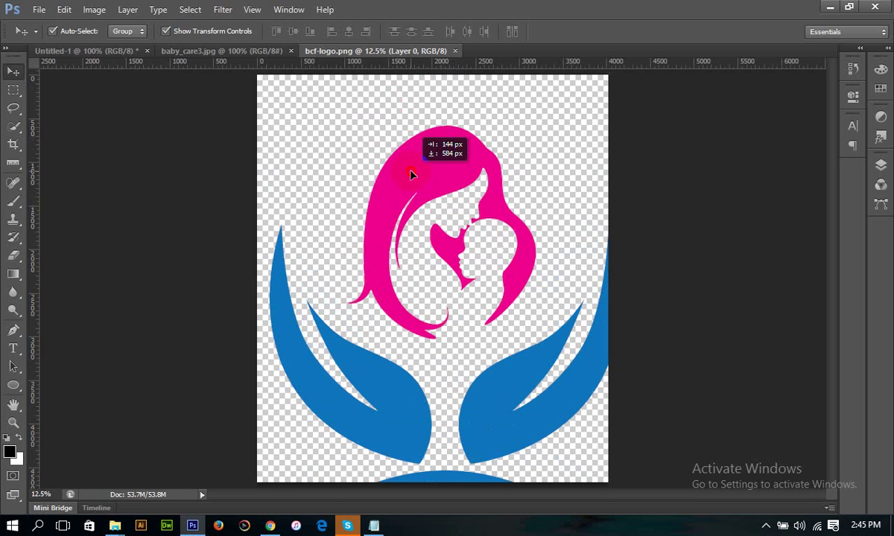
{"action": "key", "text": "Escape"}
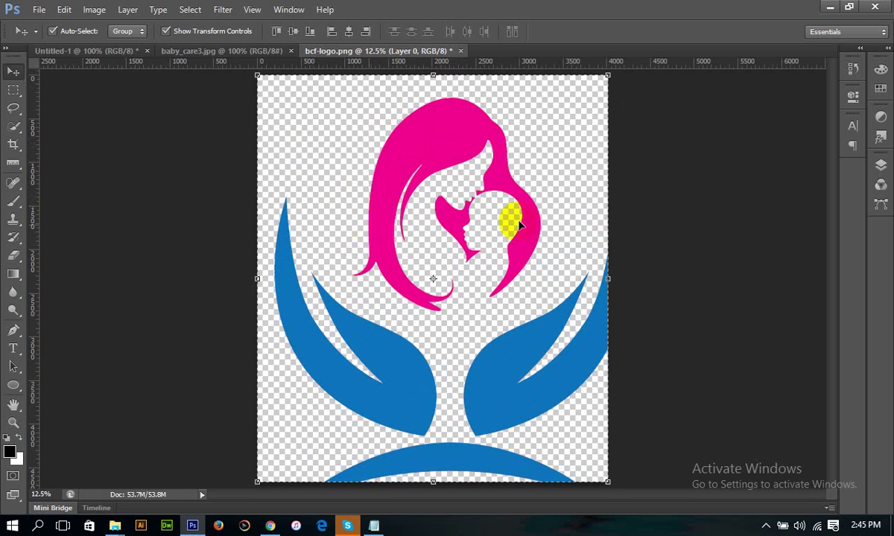
{"action": "left_click", "coordinate": [654, 206]}
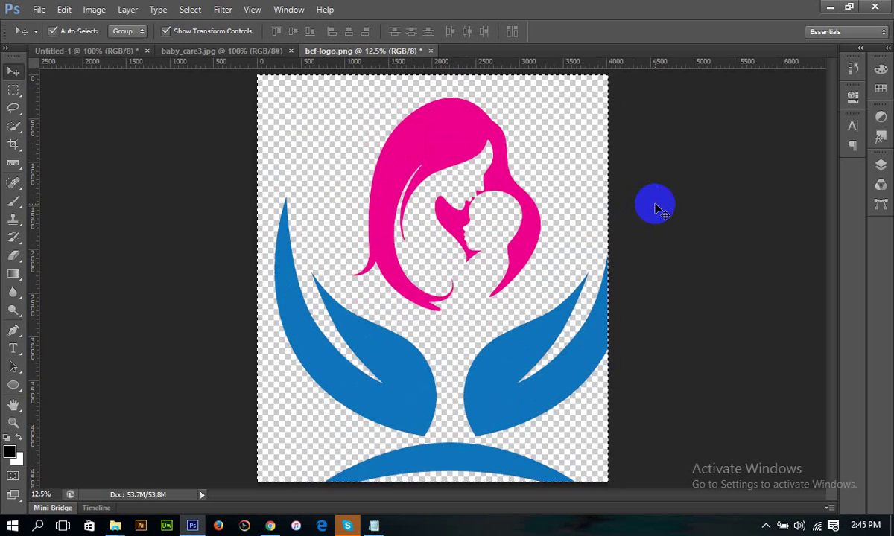
{"action": "left_click", "coordinate": [483, 221]}
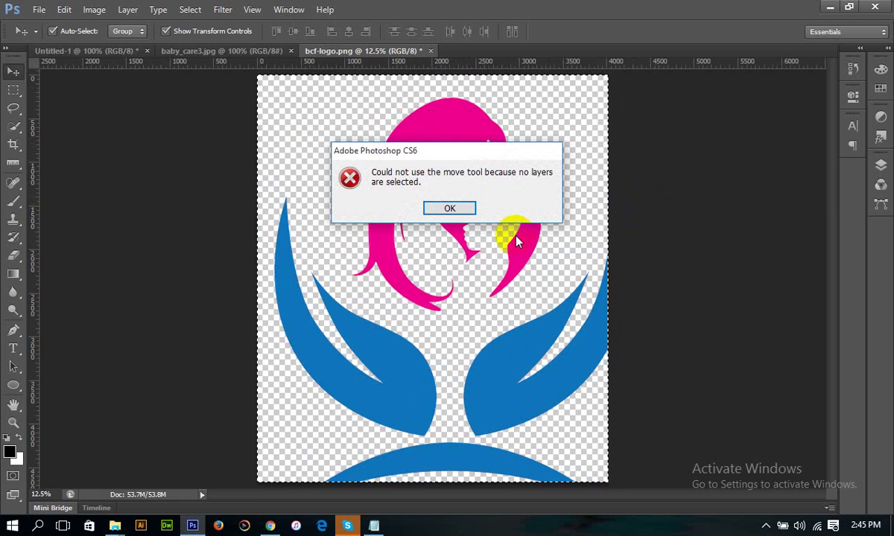
{"action": "left_click", "coordinate": [454, 208]}
- Copy the whole bcf-logo image and place it on the Untitled-1 cover as a new layer
{"action": "left_click", "coordinate": [13, 89]}
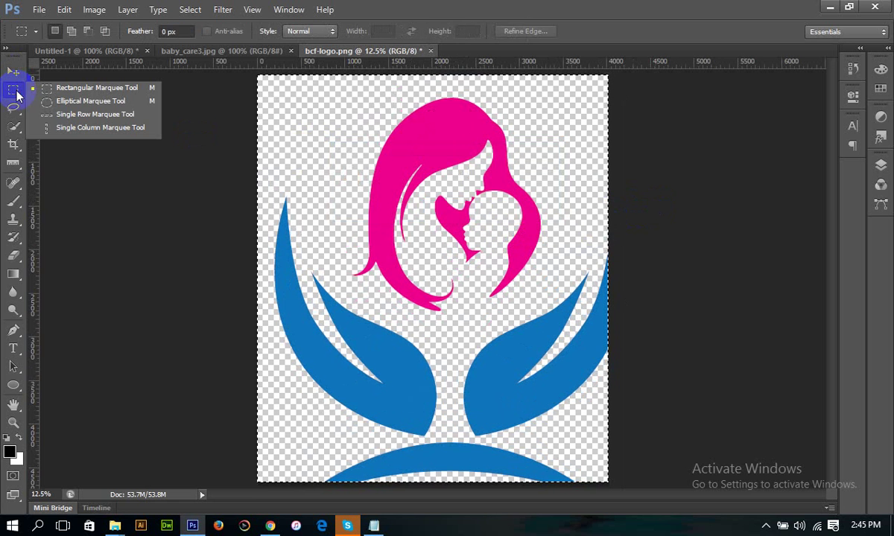
{"action": "left_click", "coordinate": [718, 280]}
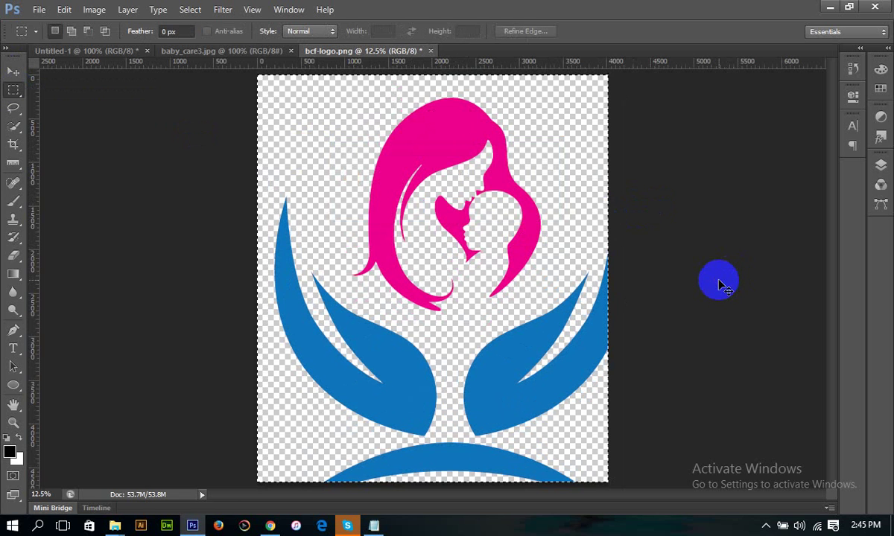
{"action": "key", "text": "ctrl+z"}
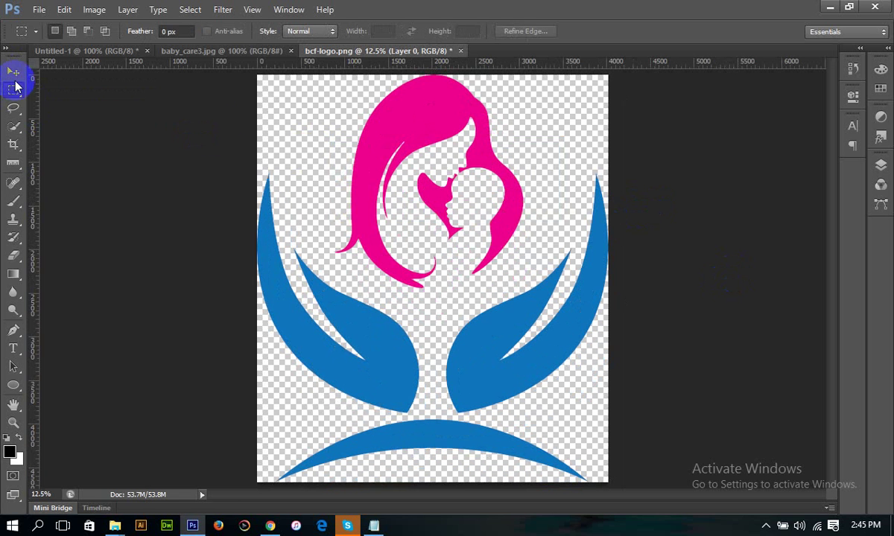
{"action": "key", "text": "ctrl+a"}
{"action": "left_click", "coordinate": [97, 52]}
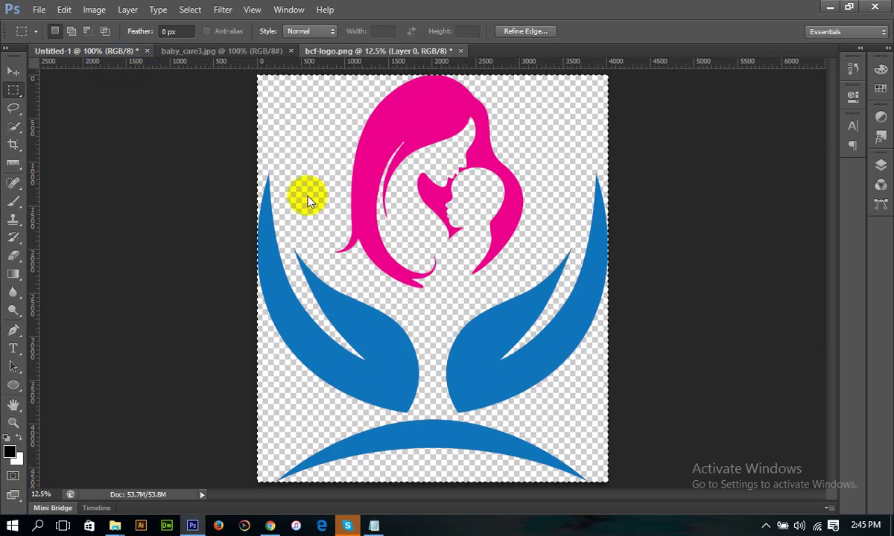
{"action": "left_click_drag", "start_coordinate": [453, 253], "coordinate": [454, 248]}
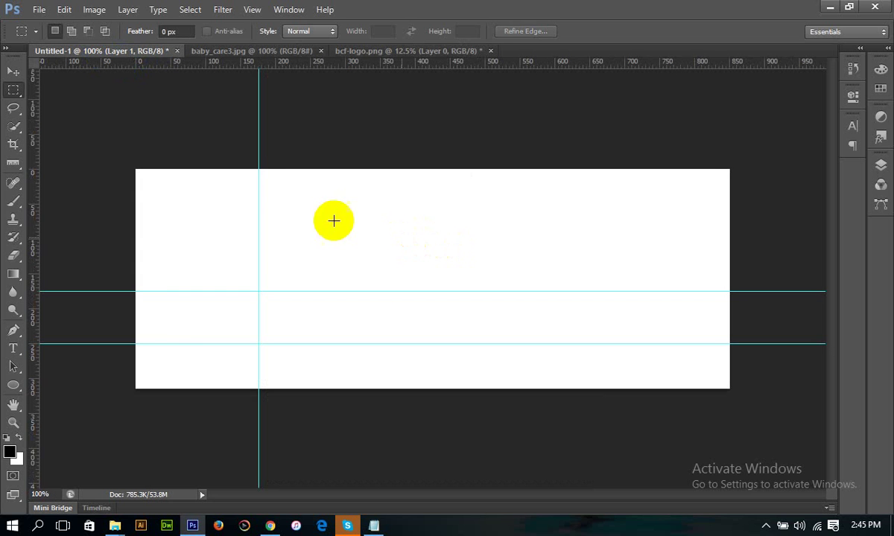
- Scale the pasted baby-care logo down to a small box with Free Transform
{"action": "left_click", "coordinate": [14, 73]}
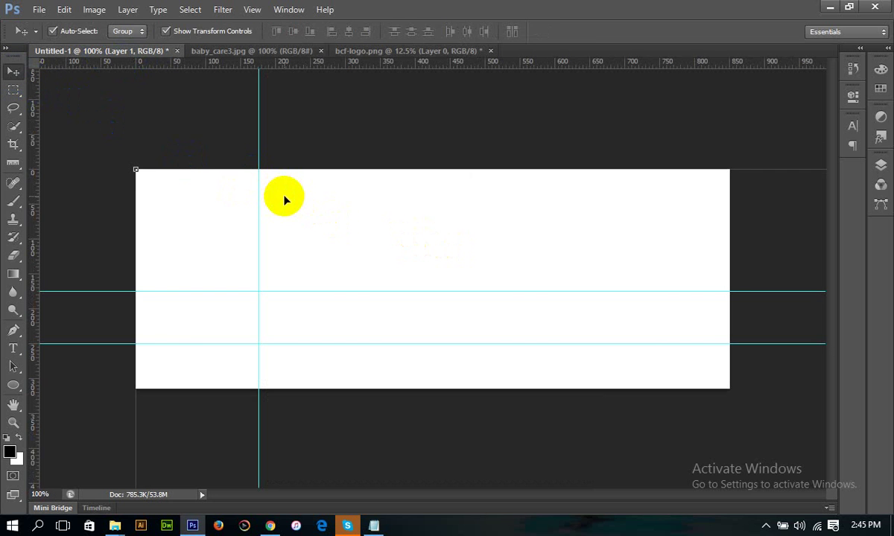
{"action": "scroll", "coordinate": [284, 199], "scroll_direction": "down", "scroll_amount": 1}
{"action": "scroll", "coordinate": [284, 200], "scroll_direction": "down", "scroll_amount": 2}
{"action": "scroll", "coordinate": [284, 199], "scroll_direction": "down", "scroll_amount": 3}
{"action": "scroll", "coordinate": [284, 200], "scroll_direction": "down", "scroll_amount": 1}
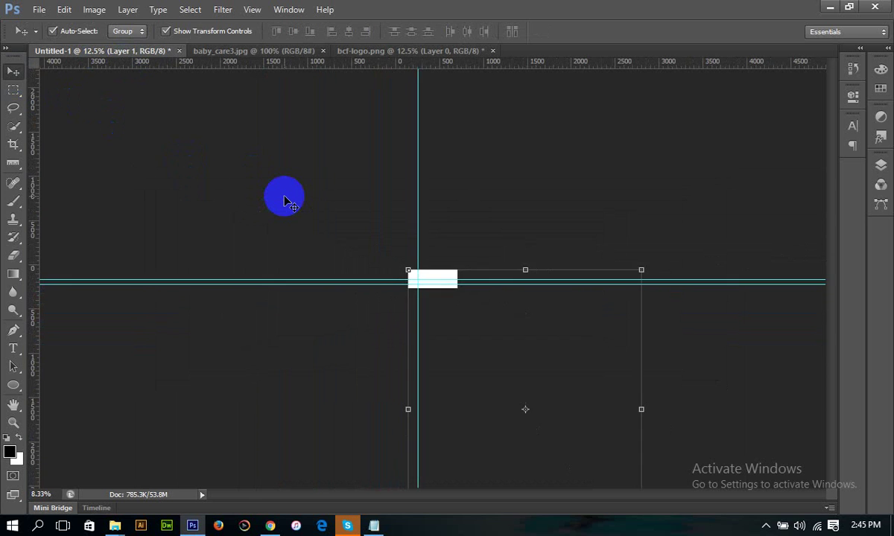
{"action": "scroll", "coordinate": [284, 199], "scroll_direction": "down", "scroll_amount": 3}
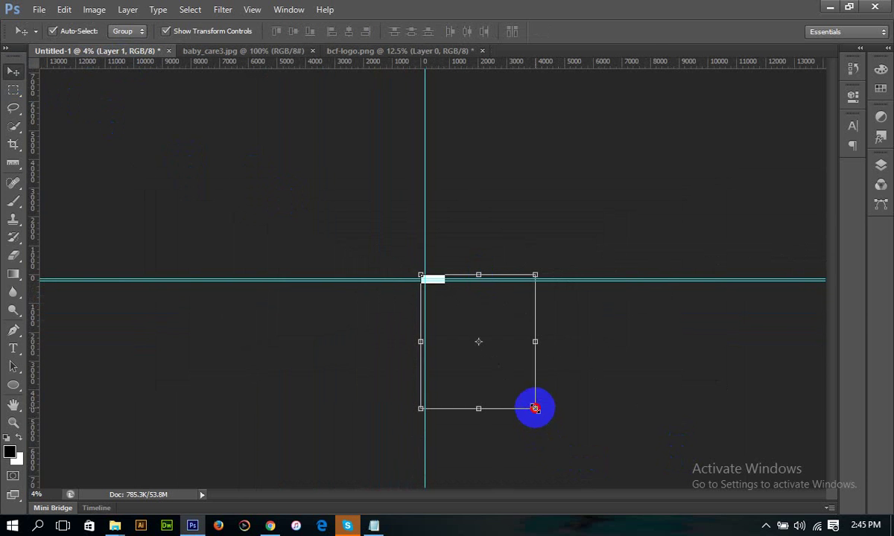
{"action": "left_click_drag", "start_coordinate": [535, 408], "coordinate": [427, 287]}
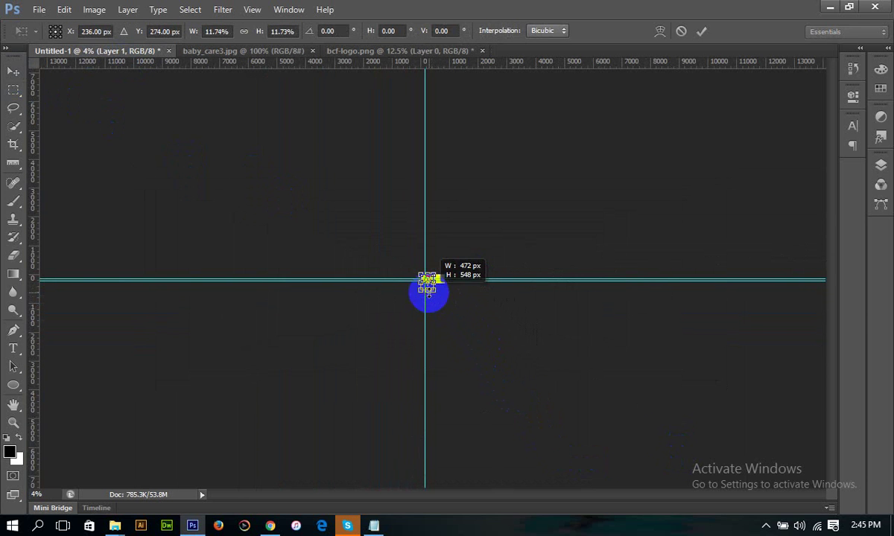
{"action": "key", "text": "ctrl+plus"}
{"action": "key", "text": "ctrl+plus"}
{"action": "key", "text": "ctrl+plus"}
{"action": "key", "text": "ctrl+plus"}
{"action": "key", "text": "ctrl+plus"}
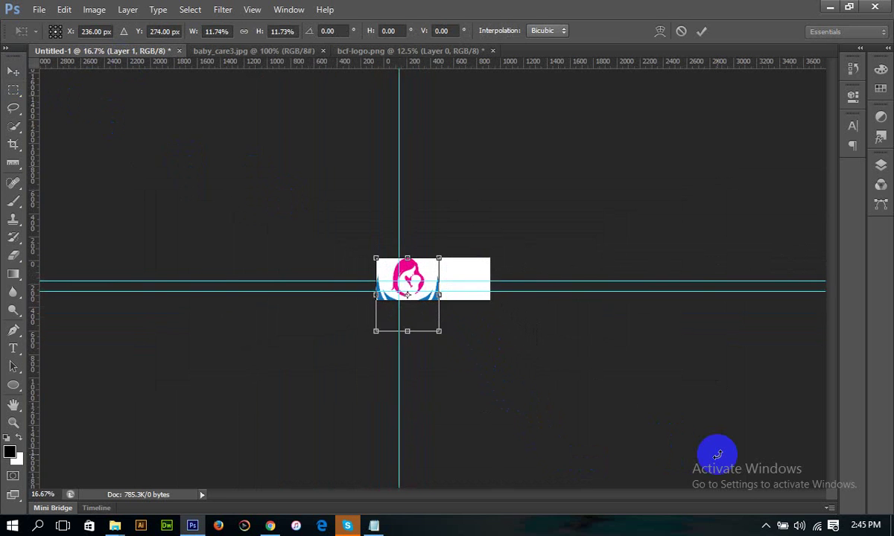
{"action": "key", "text": "ctrl+plus"}
{"action": "key", "text": "ctrl+plus"}
{"action": "key", "text": "ctrl+plus"}
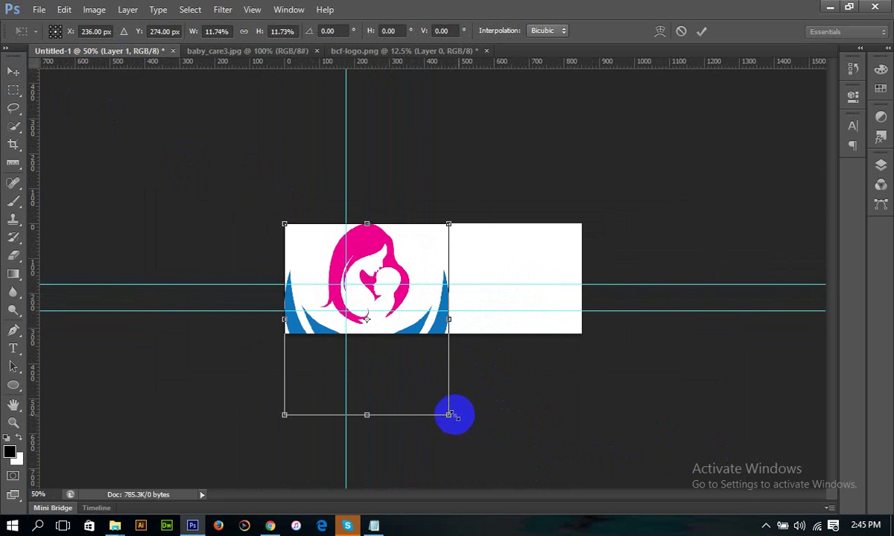
{"action": "left_click_drag", "start_coordinate": [449, 415], "coordinate": [328, 275]}
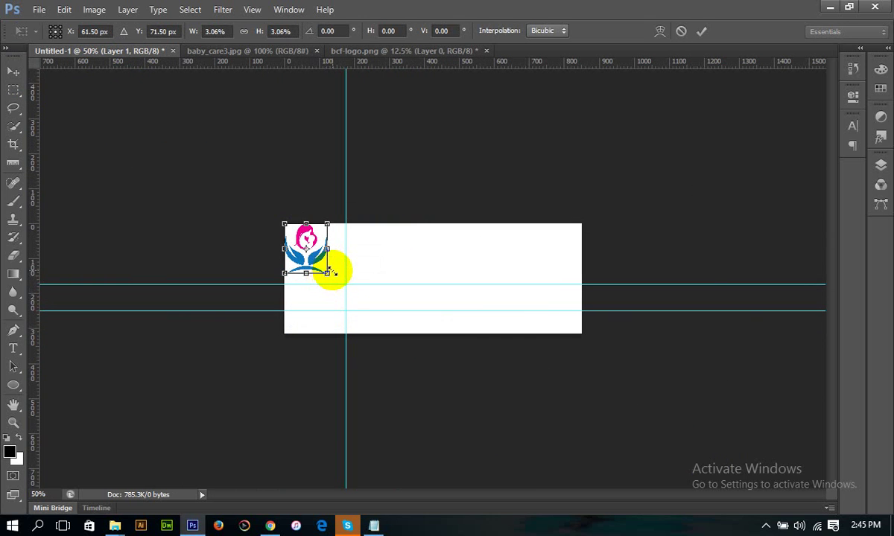
{"action": "left_click", "coordinate": [340, 272]}
{"action": "key", "text": "Return"}
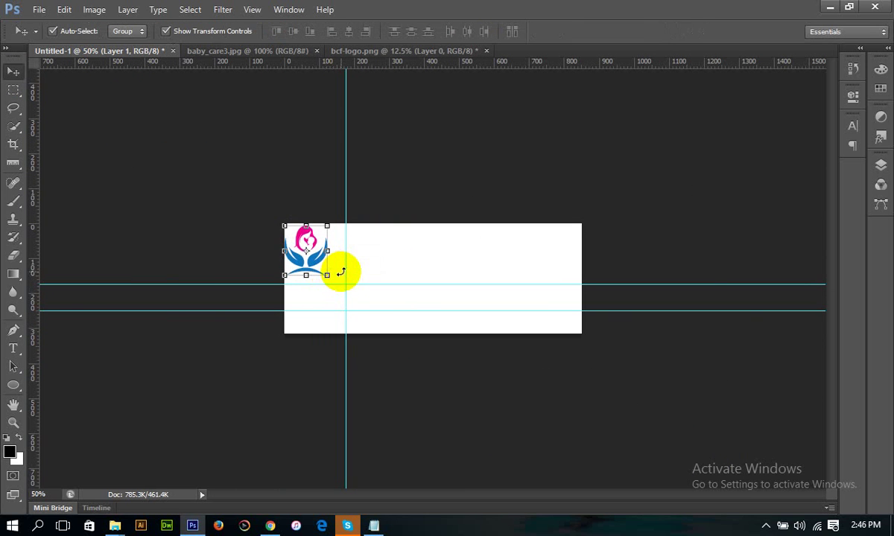
- Fine-tune the logo's size and nudge it into the top-left corner inside the guides
{"action": "key", "text": "Right"}
{"action": "key", "text": "Right"}
{"action": "key", "text": "Right"}
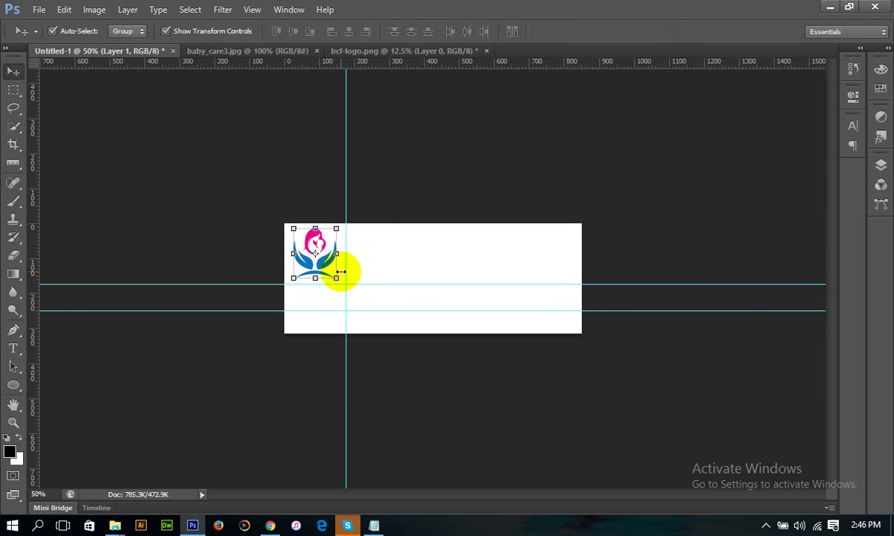
{"action": "left_click_drag", "start_coordinate": [341, 273], "coordinate": [343, 257]}
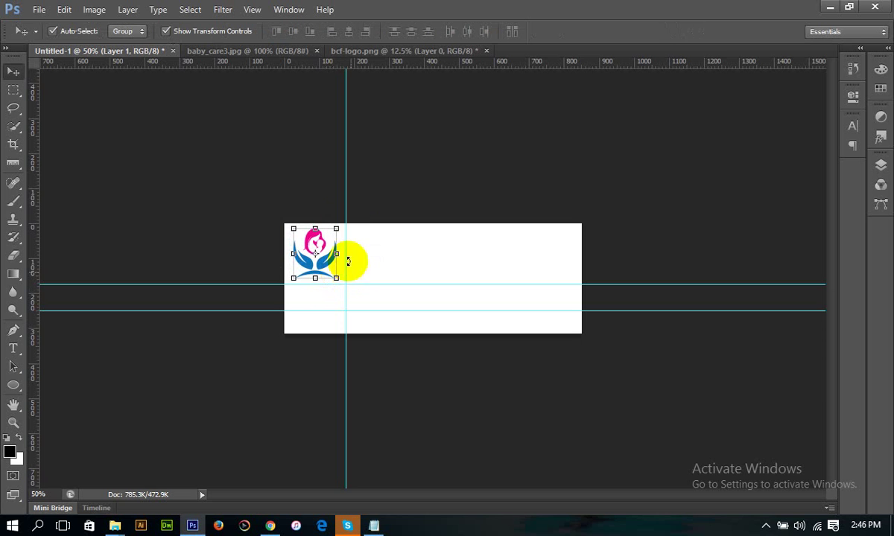
{"action": "key", "text": "Return"}
{"action": "key", "text": "ctrl+plus"}
{"action": "key", "text": "ctrl+plus"}
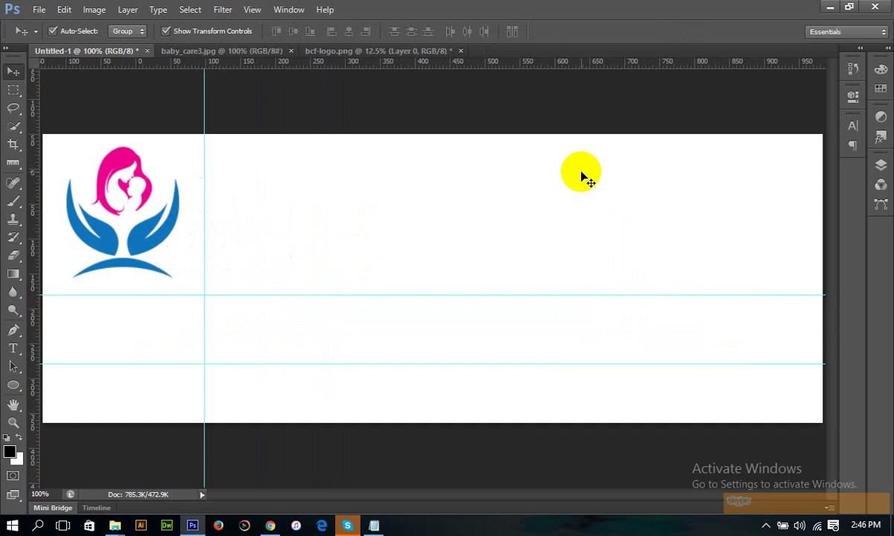
{"action": "key", "text": "ctrl+plus"}
{"action": "left_click_drag", "start_coordinate": [440, 224], "coordinate": [645, 289]}
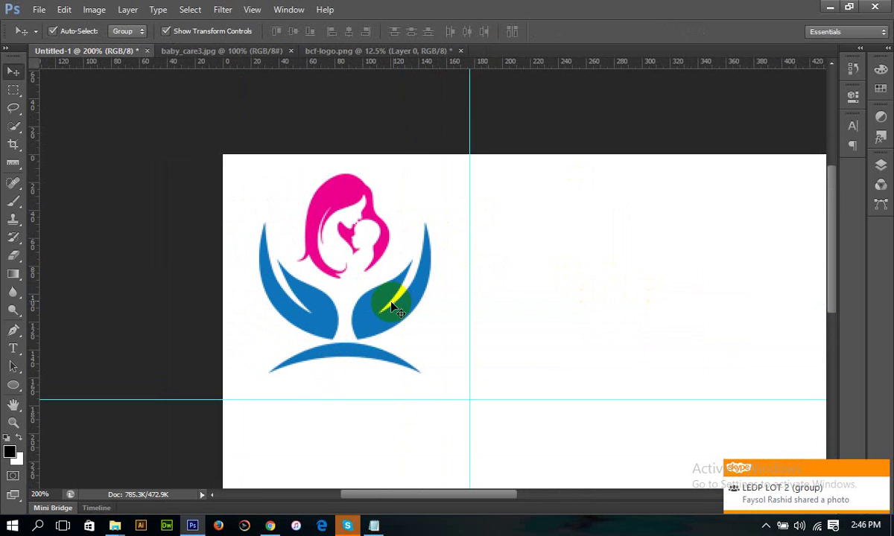
{"action": "left_click", "coordinate": [396, 304]}
{"action": "key", "text": "Down"}
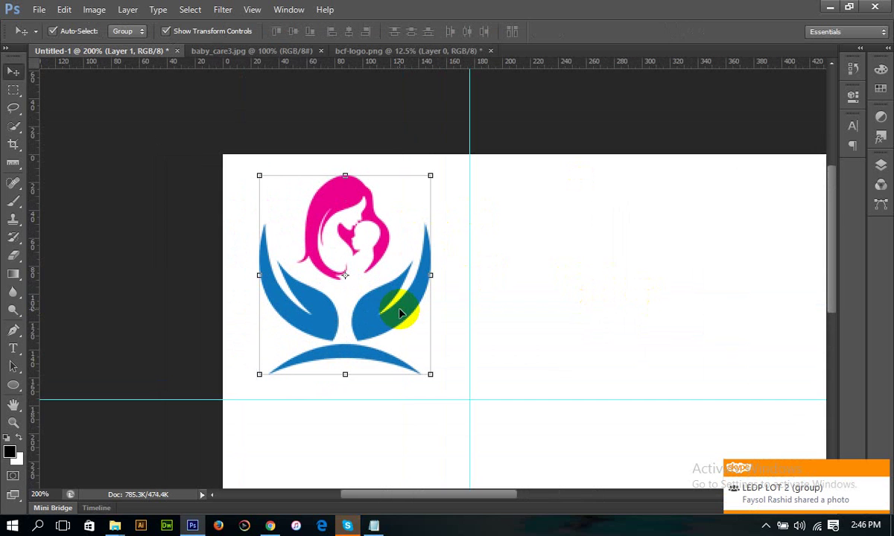
{"action": "key", "text": "Down"}
{"action": "key", "text": "Down"}
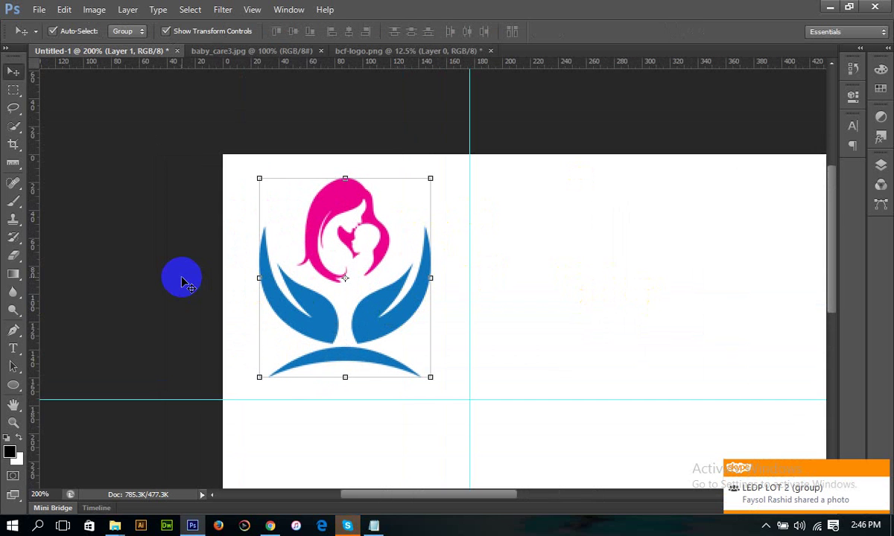
{"action": "left_click", "coordinate": [100, 269]}
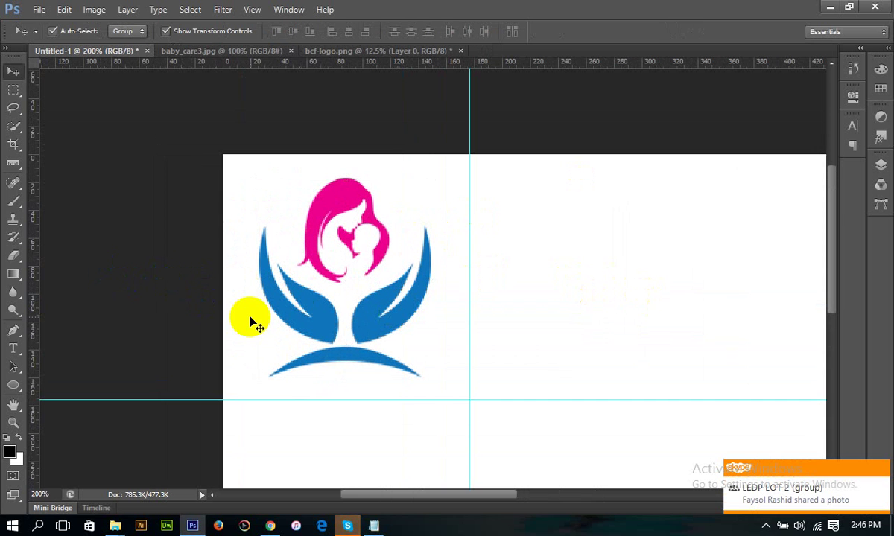
{"action": "key", "text": "ctrl+minus"}
{"action": "key", "text": "ctrl+minus"}
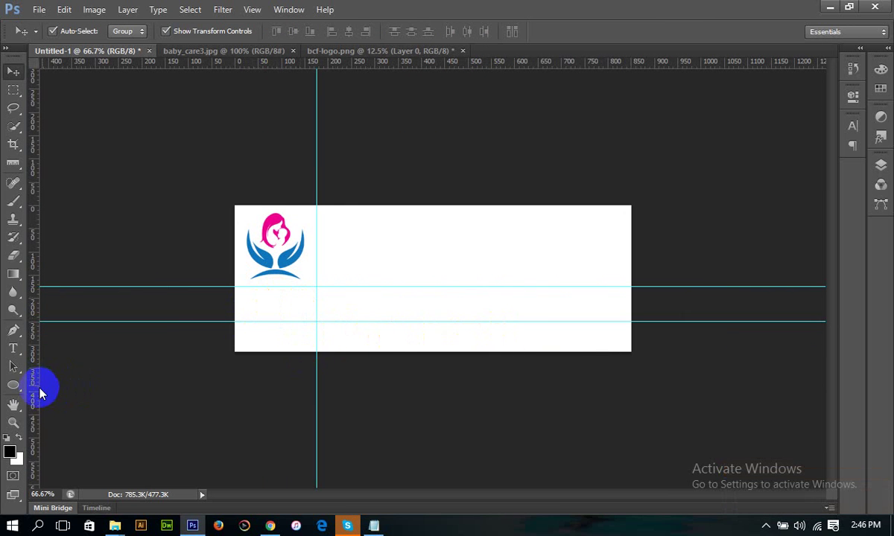
- Place a second vertical guide about 548 px from the canvas's left edge
{"action": "left_click_drag", "start_coordinate": [34, 392], "coordinate": [490, 398]}
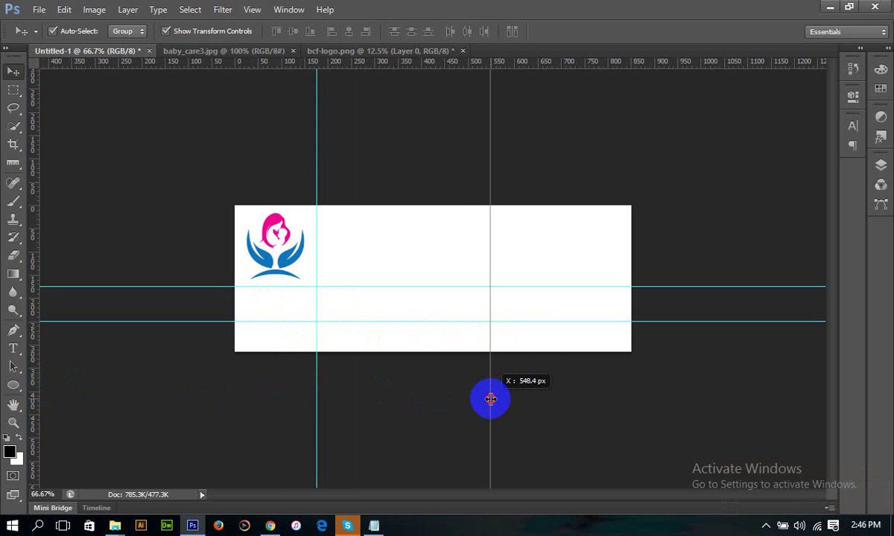
{"action": "left_click_drag", "start_coordinate": [490, 398], "coordinate": [488, 398]}
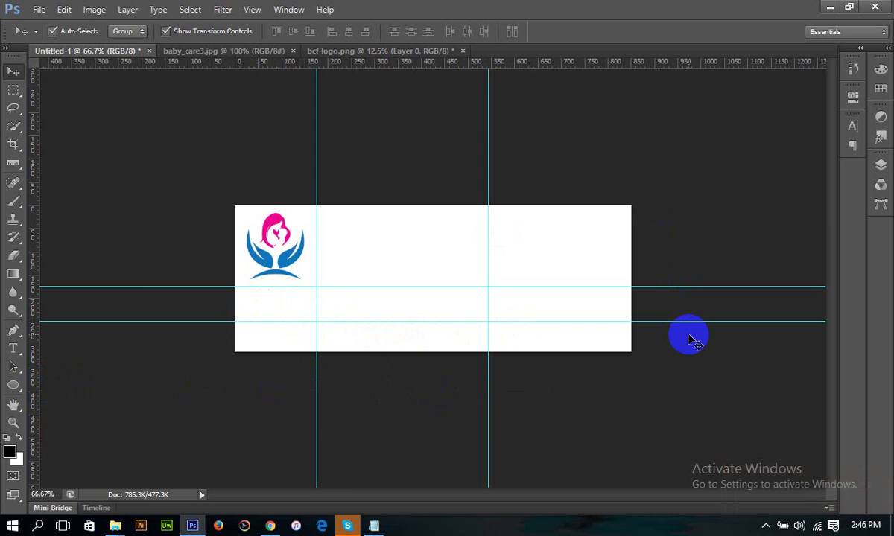
{"action": "key", "text": "ctrl+plus"}
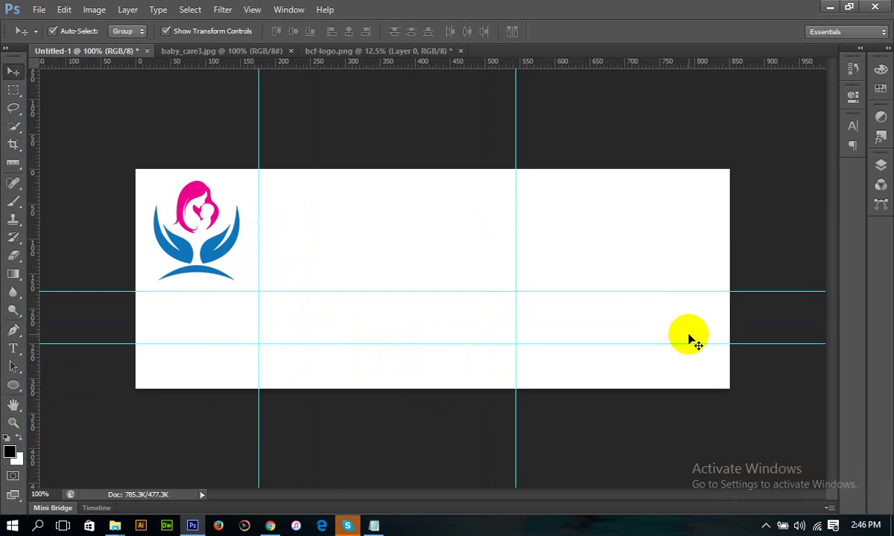
{"action": "key", "text": "ctrl+minus"}
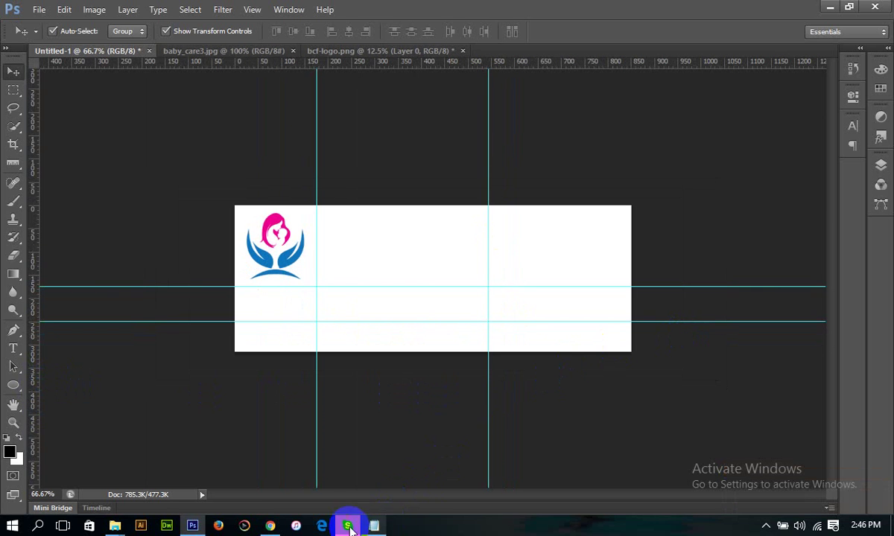
- Close the logo image and Facebook cover tabs, returning to the baby care logo results
{"action": "left_click", "coordinate": [270, 526]}
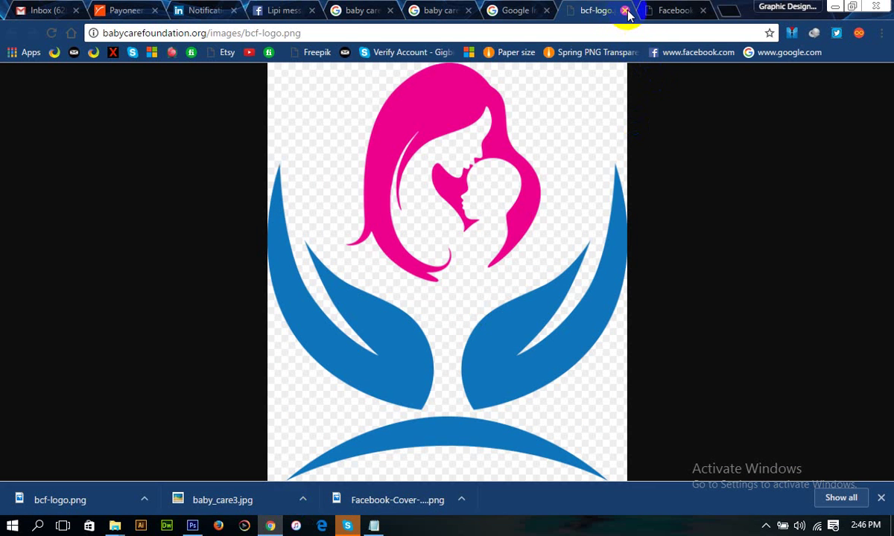
{"action": "left_click", "coordinate": [624, 10]}
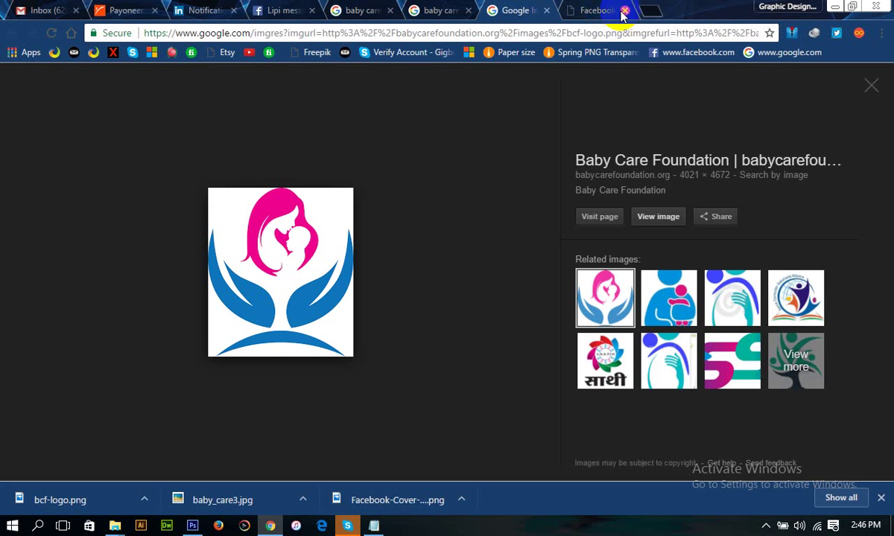
{"action": "left_click", "coordinate": [624, 11]}
{"action": "left_click", "coordinate": [498, 14]}
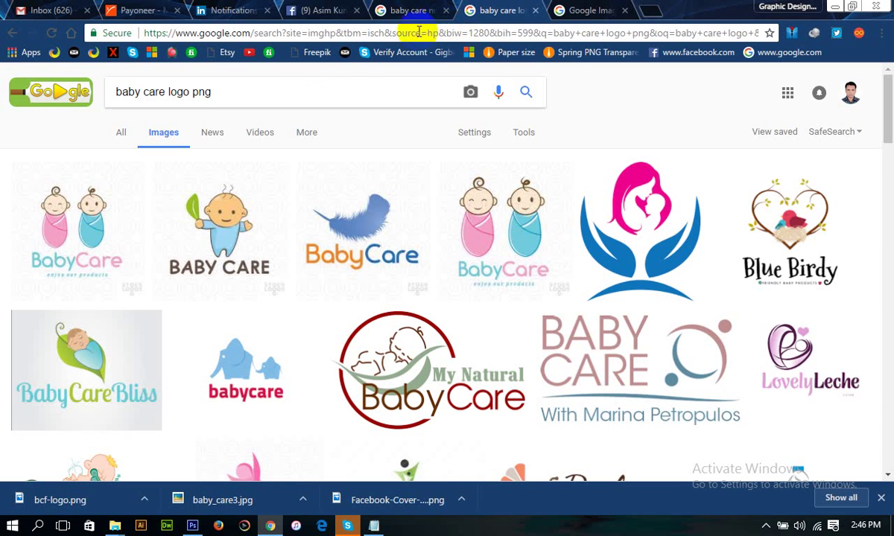
- Search Google Images for 'colorfull background' and browse the results
{"action": "triple_click", "coordinate": [151, 99]}
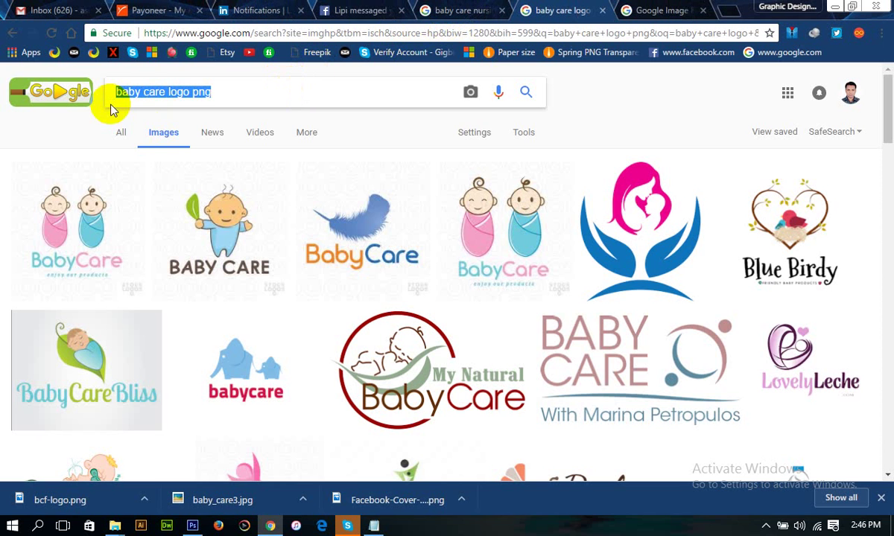
{"action": "type", "text": "color"}
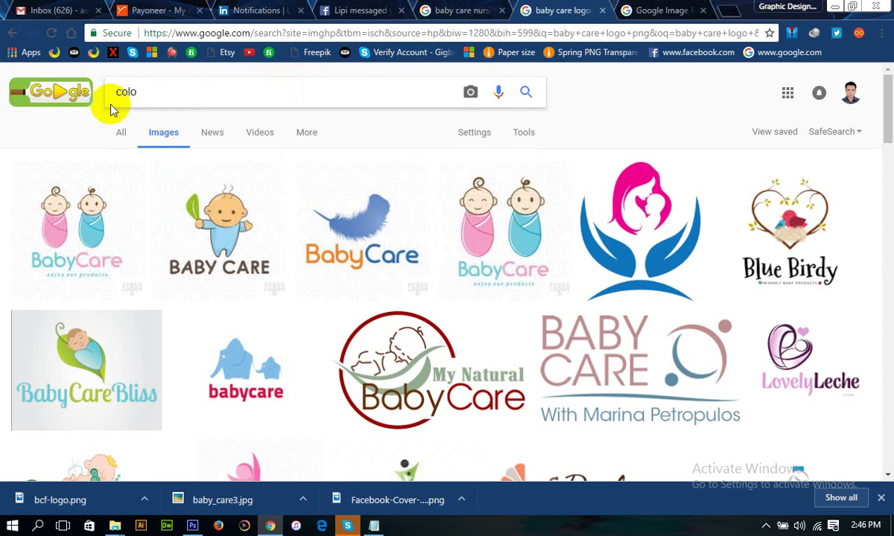
{"action": "type", "text": "fu"}
{"action": "type", "text": "ll b"}
{"action": "type", "text": "ackgrou"}
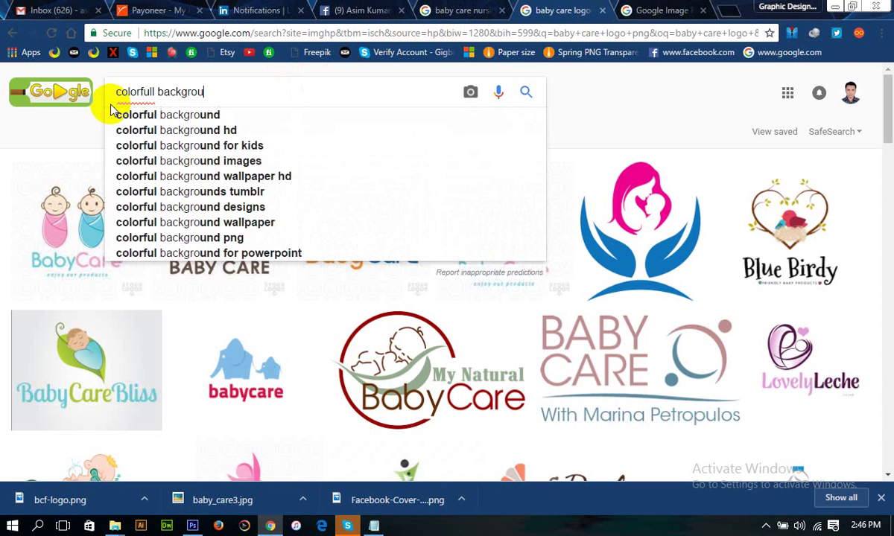
{"action": "type", "text": "nd"}
{"action": "key", "text": "Return"}
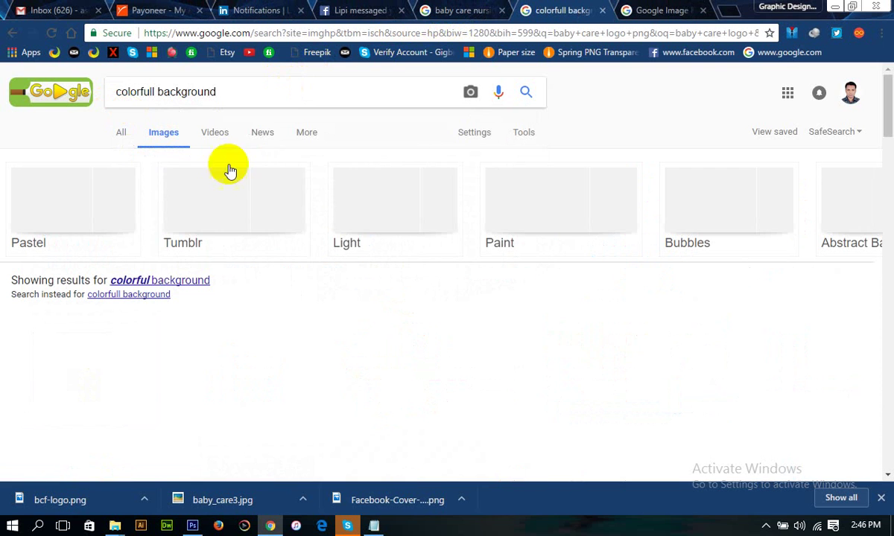
{"action": "scroll", "coordinate": [595, 418], "scroll_direction": "down", "scroll_amount": 2}
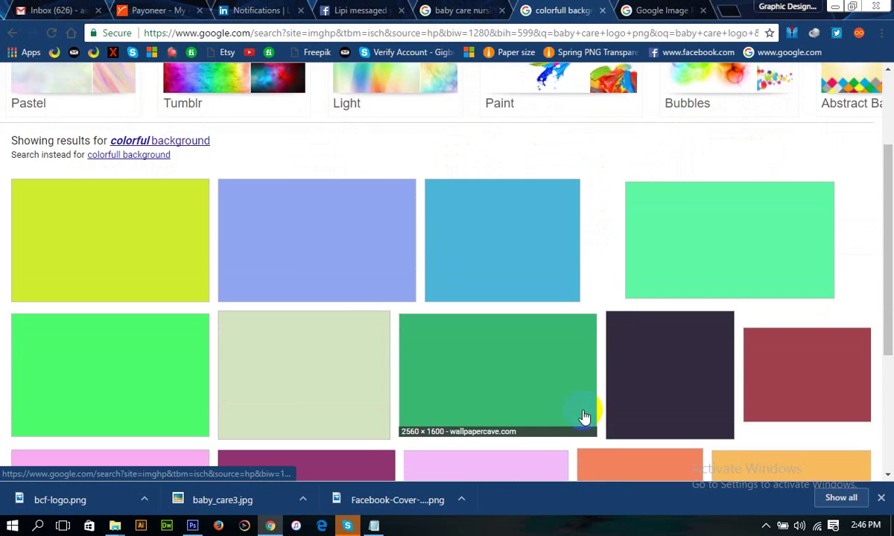
{"action": "scroll", "coordinate": [551, 402], "scroll_direction": "up", "scroll_amount": 2}
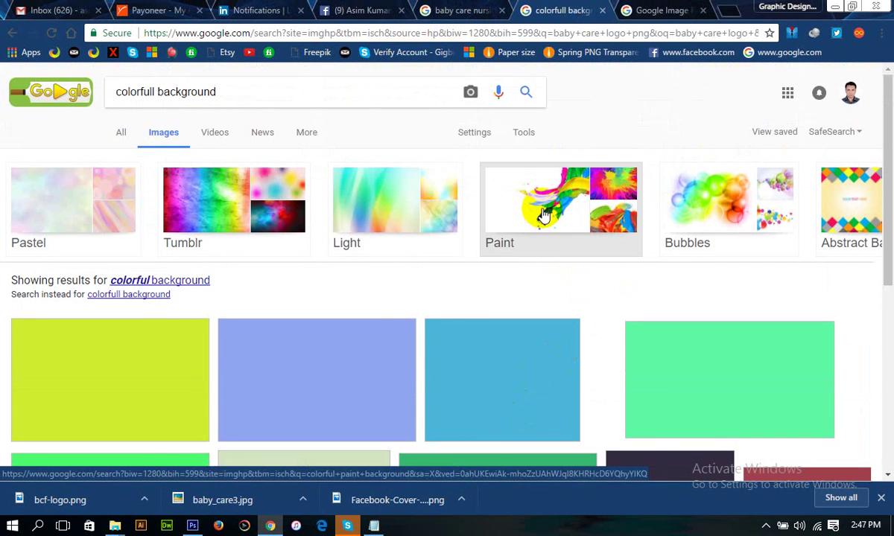
{"action": "scroll", "coordinate": [667, 280], "scroll_direction": "down", "scroll_amount": 2}
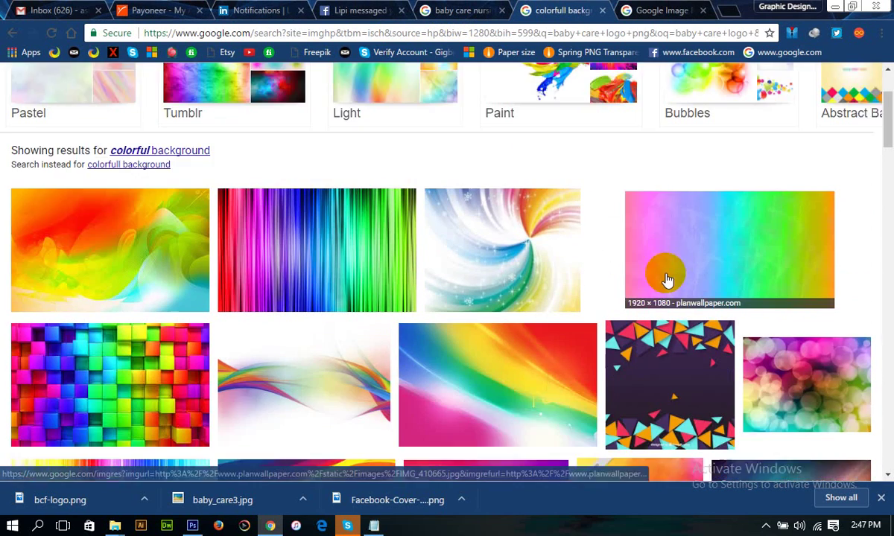
{"action": "scroll", "coordinate": [667, 280], "scroll_direction": "down", "scroll_amount": 2}
{"action": "scroll", "coordinate": [508, 274], "scroll_direction": "down", "scroll_amount": 1}
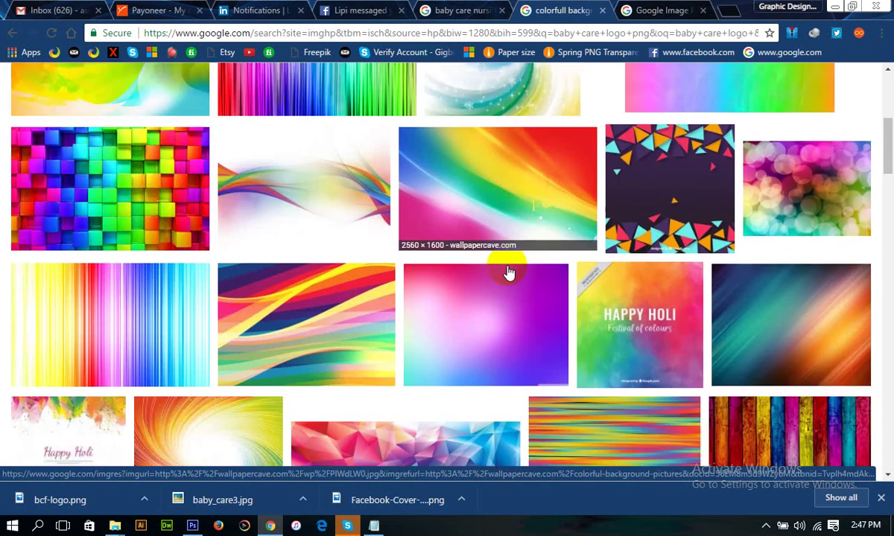
{"action": "scroll", "coordinate": [496, 287], "scroll_direction": "up", "scroll_amount": 5}
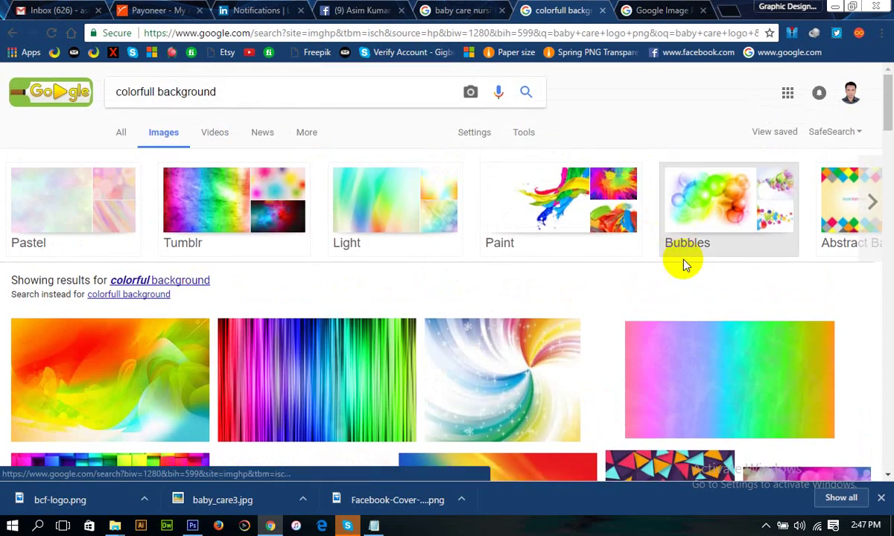
{"action": "scroll", "coordinate": [681, 275], "scroll_direction": "down", "scroll_amount": 5}
{"action": "scroll", "coordinate": [479, 303], "scroll_direction": "down", "scroll_amount": 3}
{"action": "scroll", "coordinate": [471, 305], "scroll_direction": "down", "scroll_amount": 2}
{"action": "scroll", "coordinate": [472, 304], "scroll_direction": "down", "scroll_amount": 3}
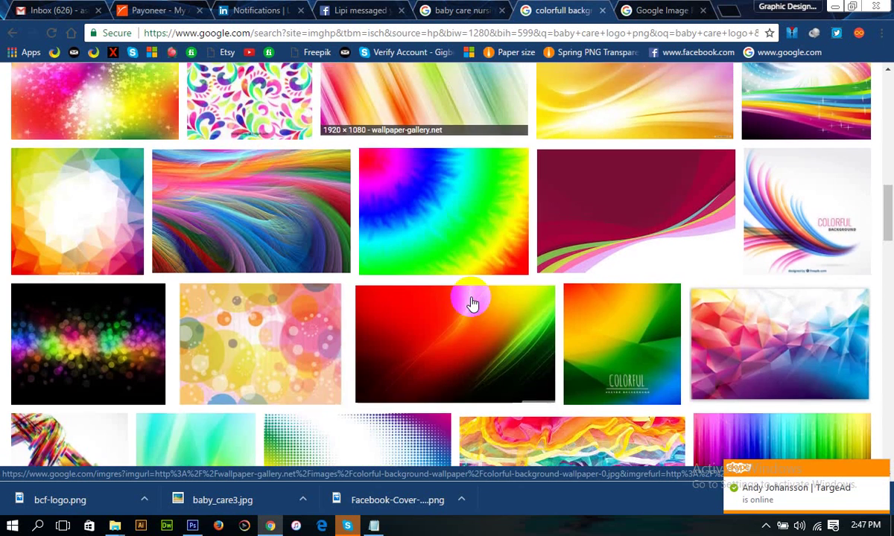
{"action": "scroll", "coordinate": [551, 276], "scroll_direction": "up", "scroll_amount": 1}
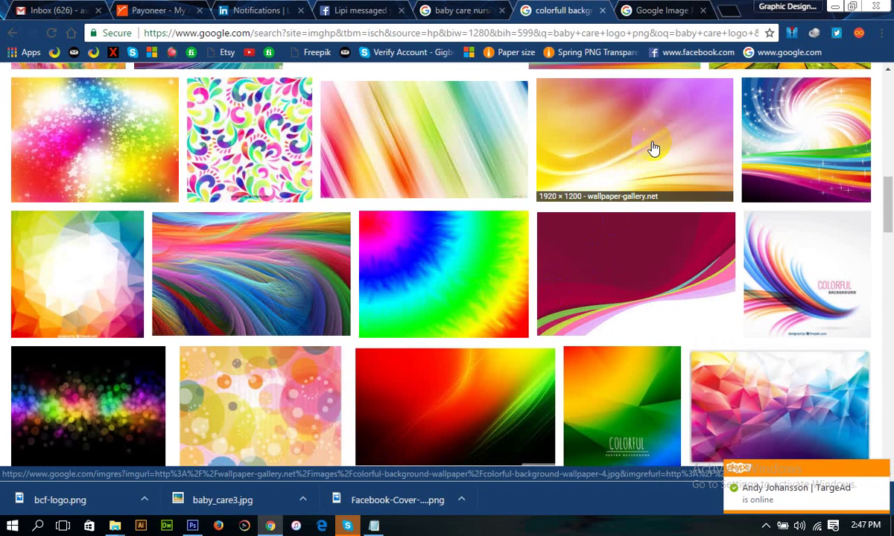
- Open the yellow-pink wavy wallpaper's page in a new tab and close the downloads list
{"action": "left_click", "coordinate": [652, 148]}
{"action": "left_click", "coordinate": [633, 257]}
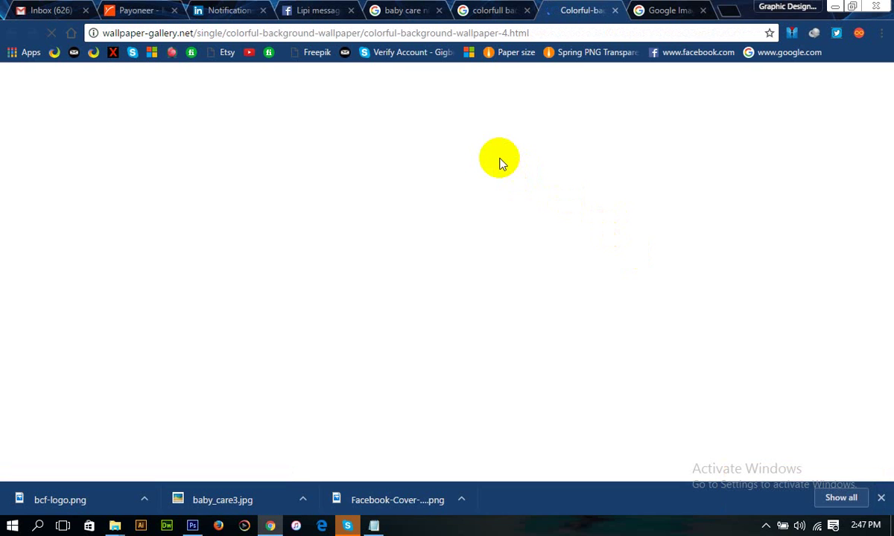
{"action": "left_click", "coordinate": [880, 498]}
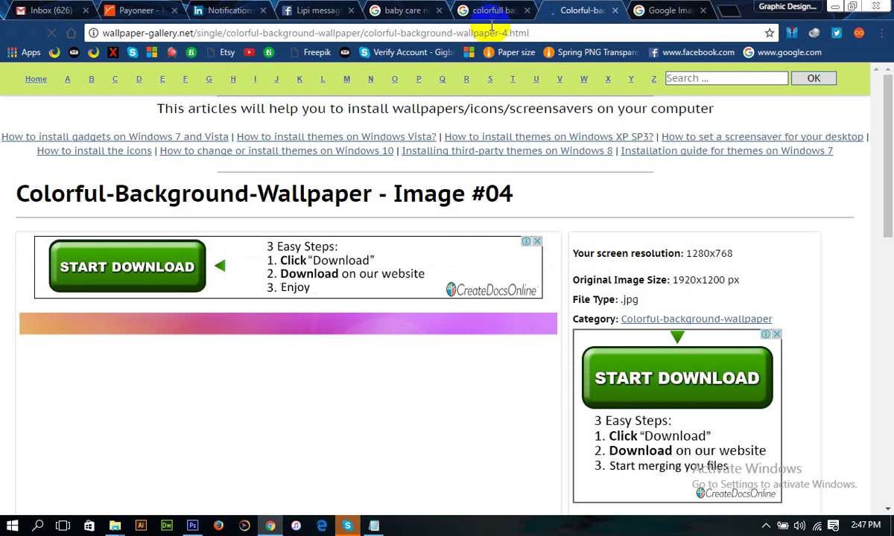
{"action": "scroll", "coordinate": [429, 243], "scroll_direction": "down", "scroll_amount": 3}
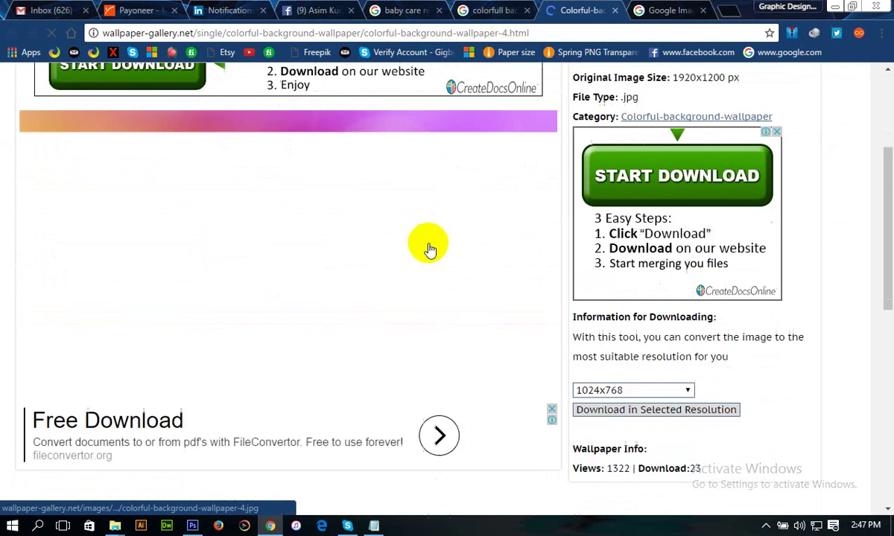
{"action": "scroll", "coordinate": [417, 242], "scroll_direction": "down", "scroll_amount": 1}
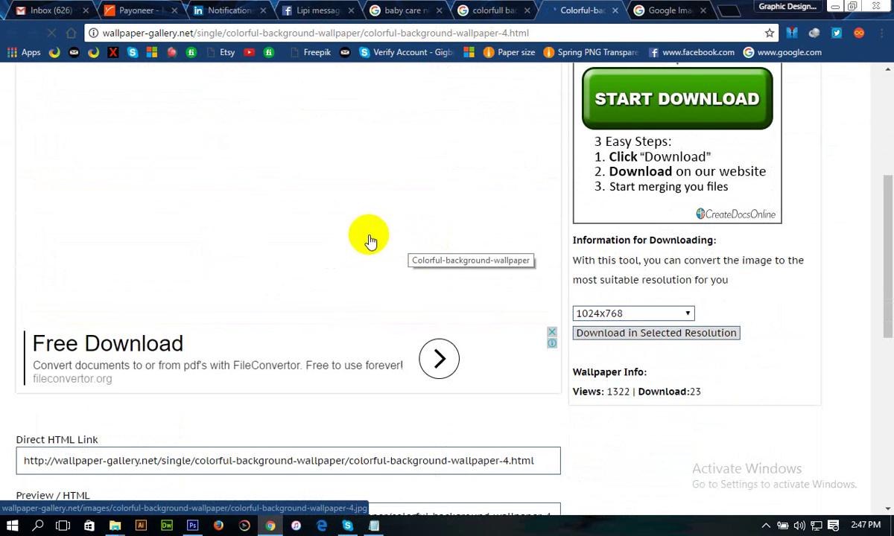
{"action": "scroll", "coordinate": [370, 241], "scroll_direction": "down", "scroll_amount": 1}
{"action": "scroll", "coordinate": [370, 241], "scroll_direction": "up", "scroll_amount": 3}
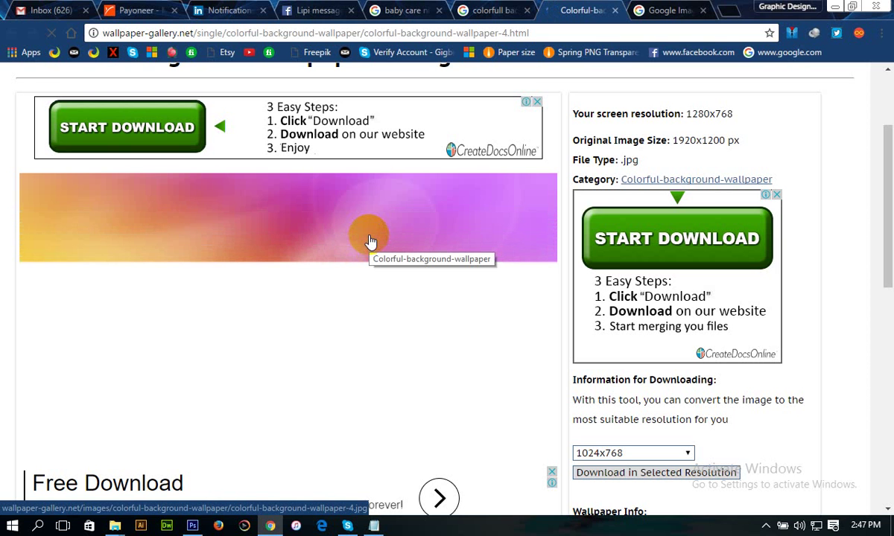
{"action": "scroll", "coordinate": [370, 241], "scroll_direction": "down", "scroll_amount": 1}
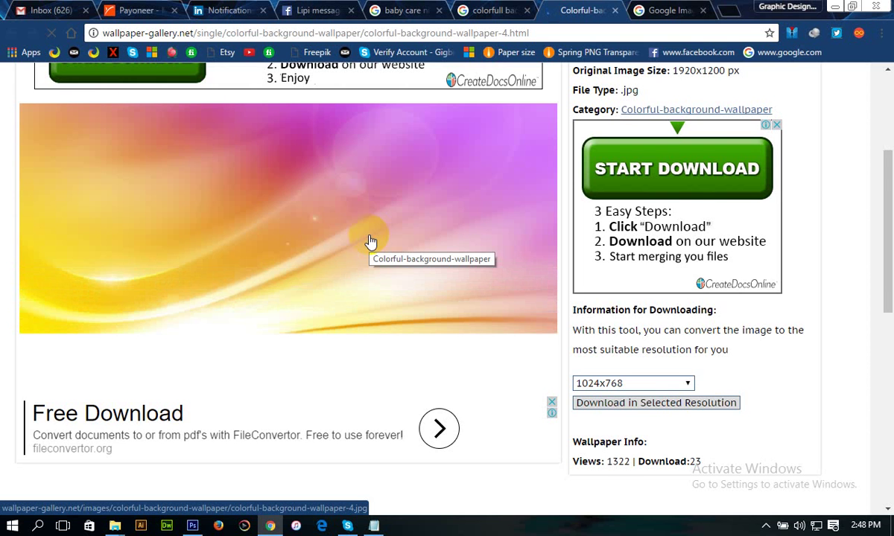
- Scroll through the Colorful-Background-Wallpaper Image #04 page and select its web address
{"action": "scroll", "coordinate": [437, 228], "scroll_direction": "down", "scroll_amount": 1}
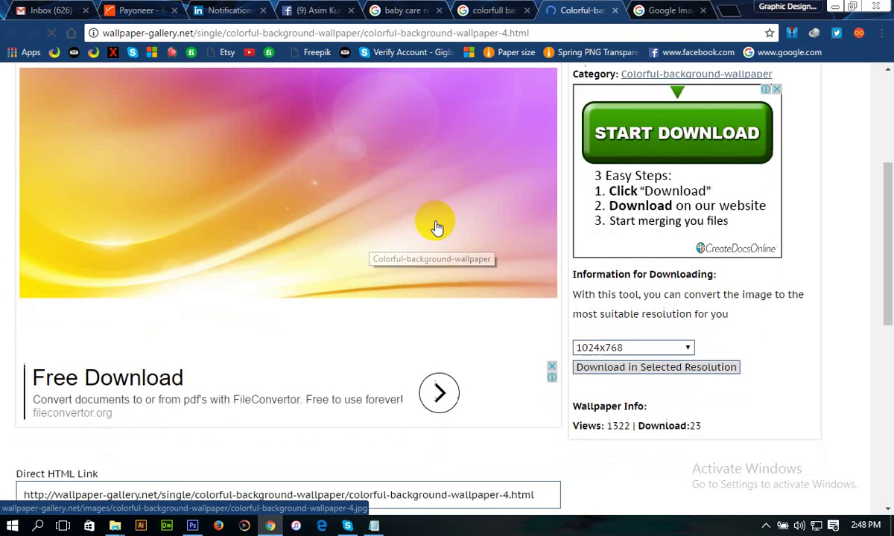
{"action": "scroll", "coordinate": [437, 227], "scroll_direction": "down", "scroll_amount": 1}
{"action": "scroll", "coordinate": [437, 227], "scroll_direction": "up", "scroll_amount": 2}
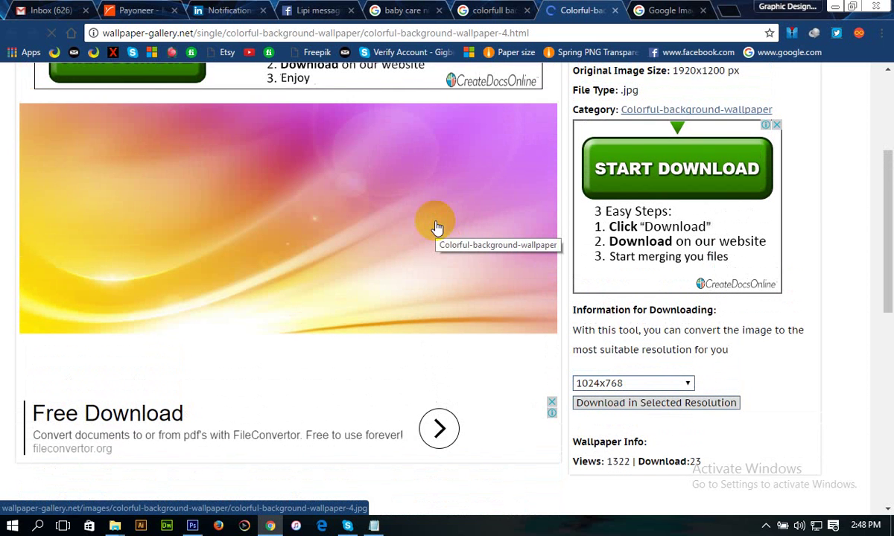
{"action": "scroll", "coordinate": [437, 227], "scroll_direction": "down", "scroll_amount": 2}
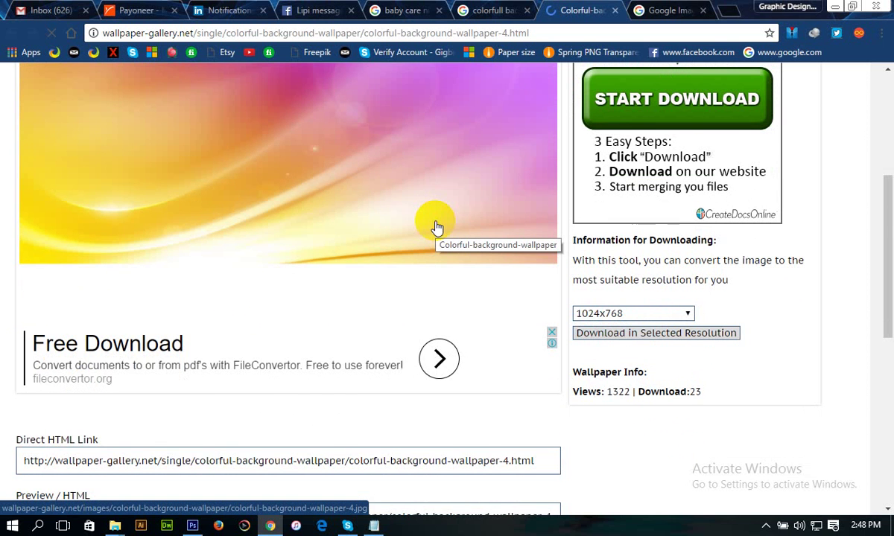
{"action": "scroll", "coordinate": [437, 227], "scroll_direction": "down", "scroll_amount": 2}
{"action": "scroll", "coordinate": [437, 227], "scroll_direction": "up", "scroll_amount": 2}
{"action": "scroll", "coordinate": [438, 227], "scroll_direction": "down", "scroll_amount": 2}
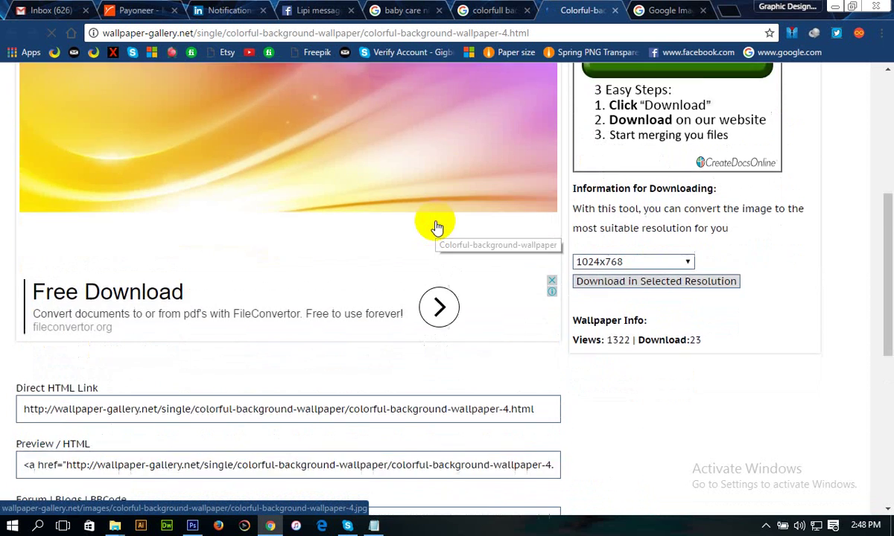
{"action": "scroll", "coordinate": [437, 227], "scroll_direction": "up", "scroll_amount": 3}
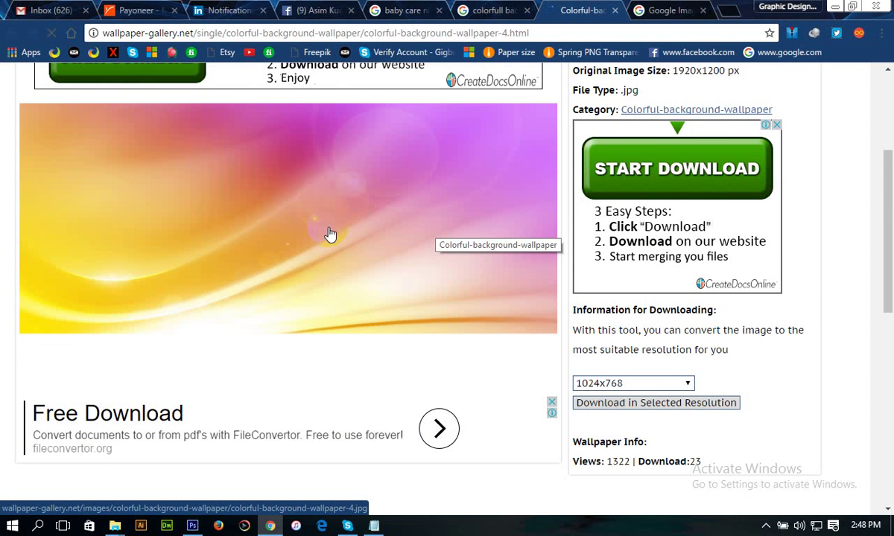
{"action": "scroll", "coordinate": [330, 234], "scroll_direction": "down", "scroll_amount": 2}
{"action": "scroll", "coordinate": [330, 234], "scroll_direction": "up", "scroll_amount": 4}
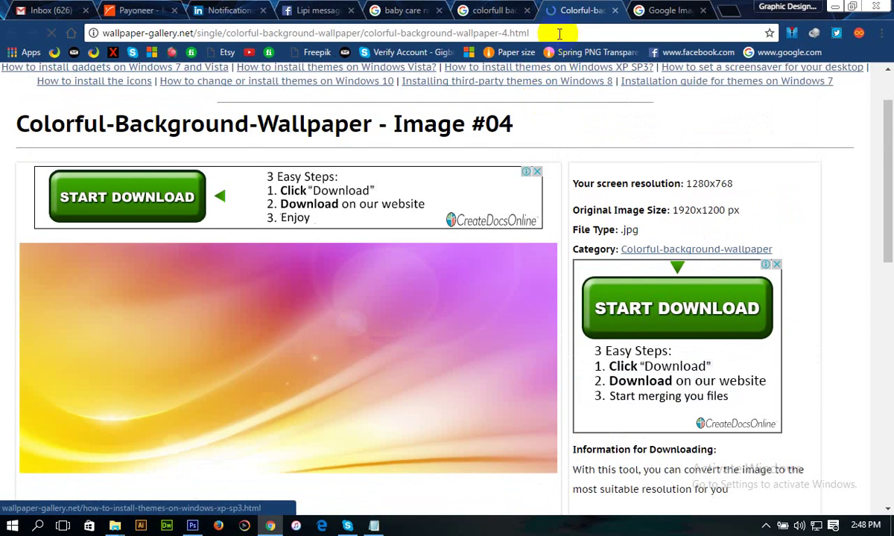
{"action": "left_click", "coordinate": [564, 29]}
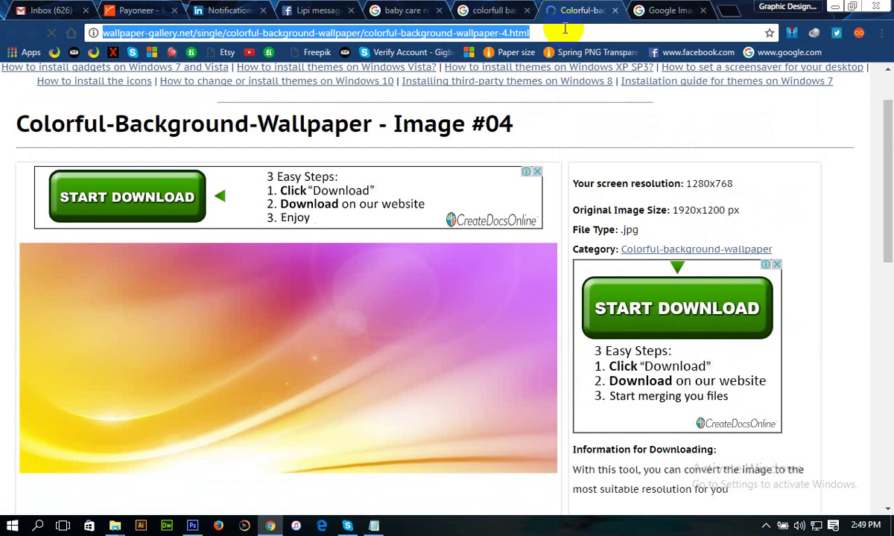
{"action": "scroll", "coordinate": [392, 251], "scroll_direction": "down", "scroll_amount": 1}
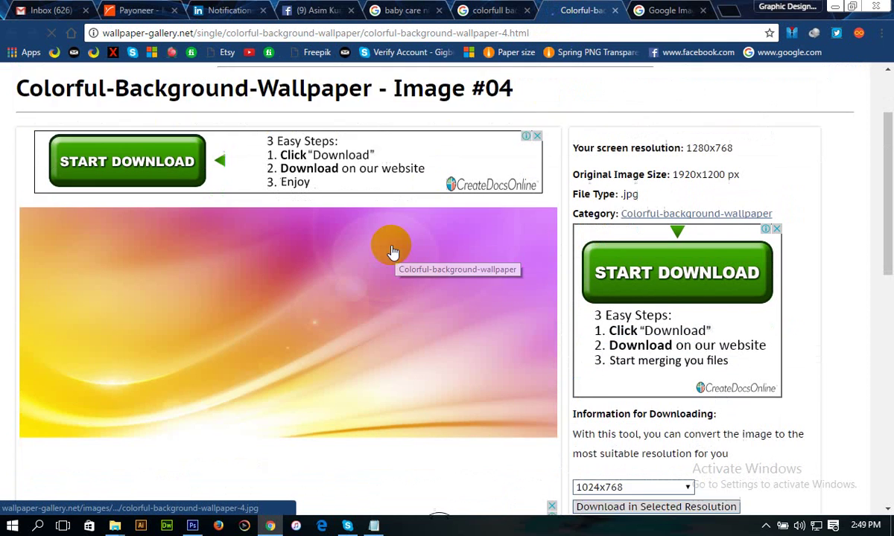
{"action": "scroll", "coordinate": [393, 252], "scroll_direction": "down", "scroll_amount": 3}
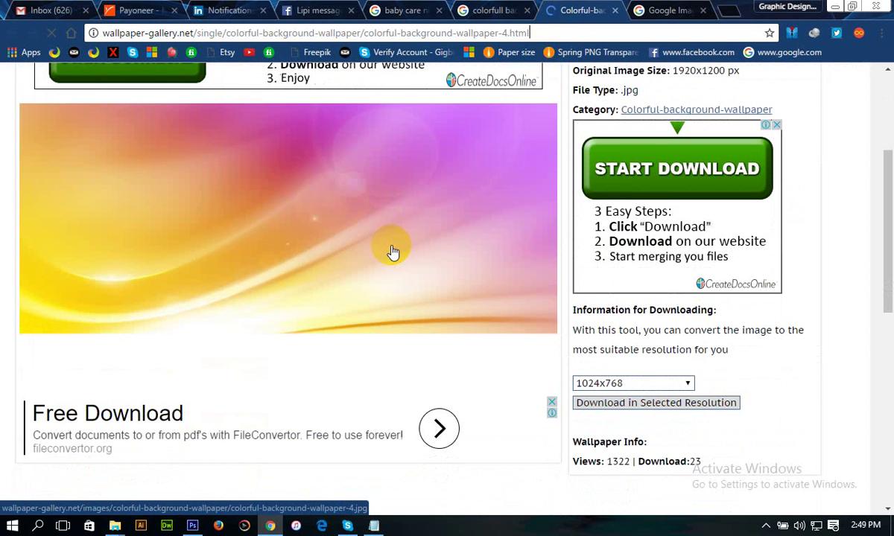
- Save the yellow-pink wallpaper to the Desktop as colorful-background-wallpaper-4.jpg
{"action": "right_click", "coordinate": [392, 250]}
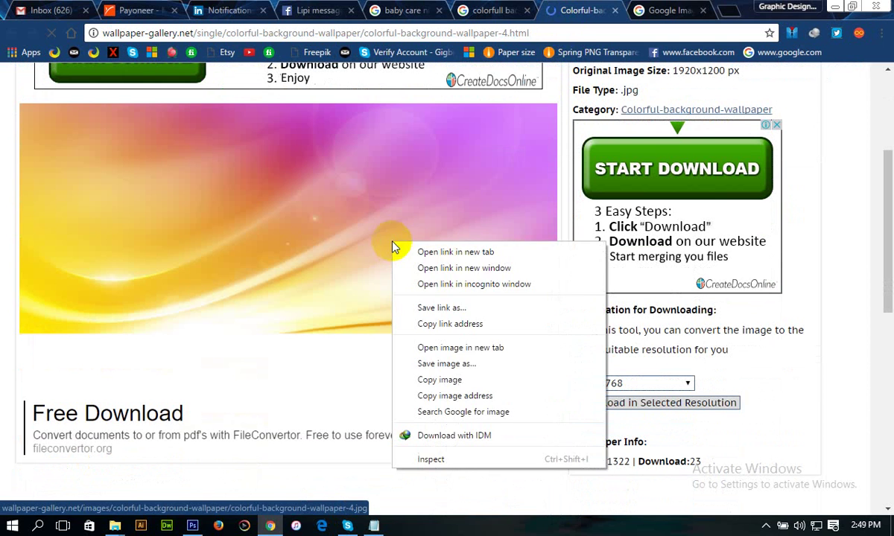
{"action": "left_click", "coordinate": [474, 361]}
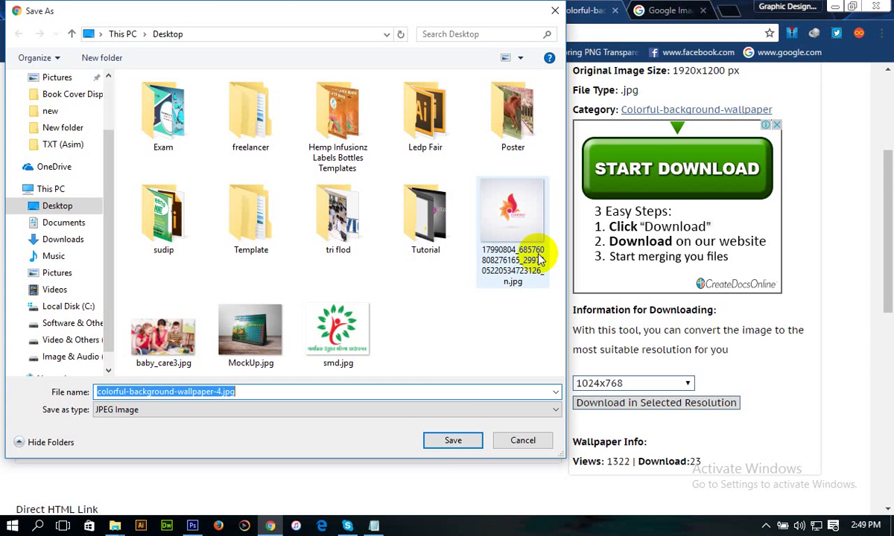
{"action": "left_click", "coordinate": [454, 440]}
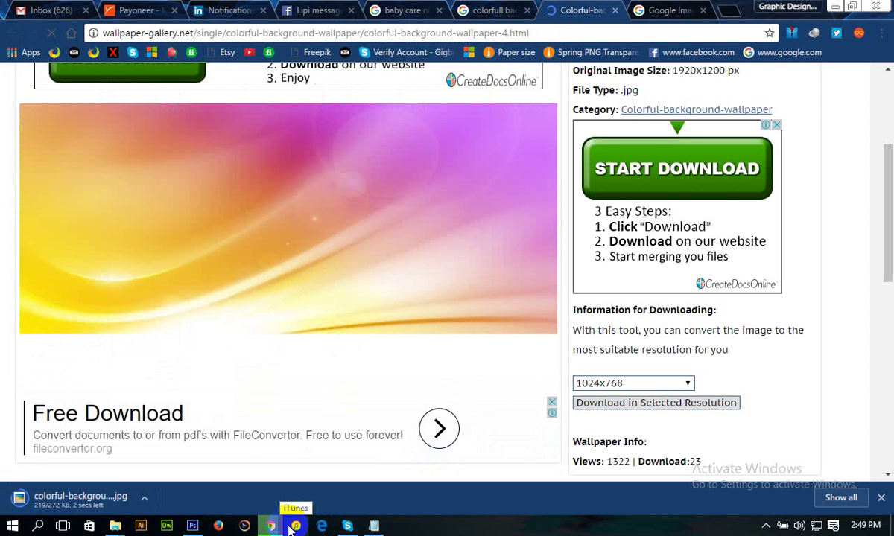
{"action": "left_click", "coordinate": [290, 528]}
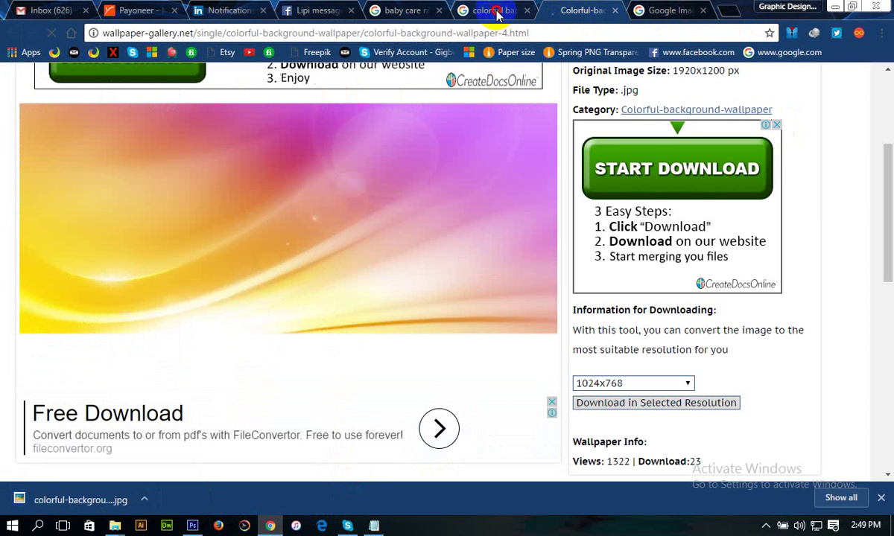
- Replace the image search with 'pattern background' via the suggestion
{"action": "left_click", "coordinate": [488, 11]}
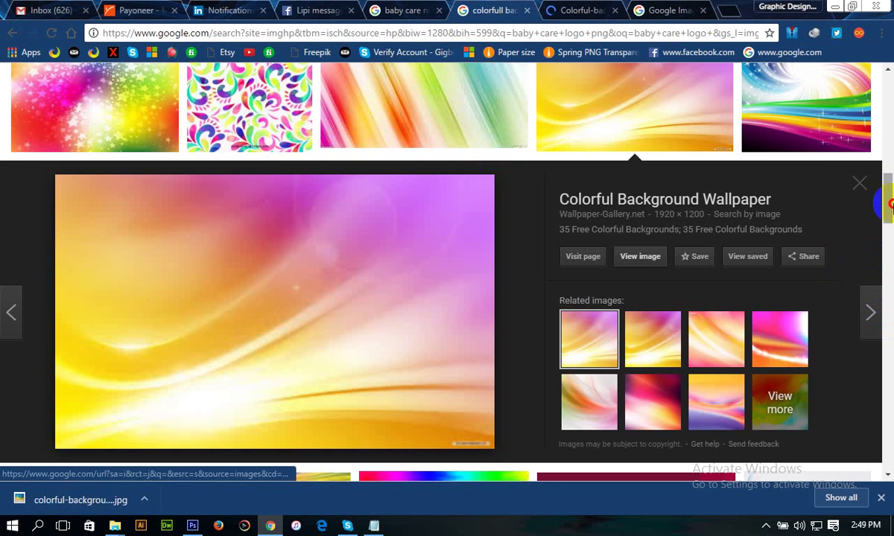
{"action": "left_click_drag", "start_coordinate": [889, 205], "coordinate": [886, 30]}
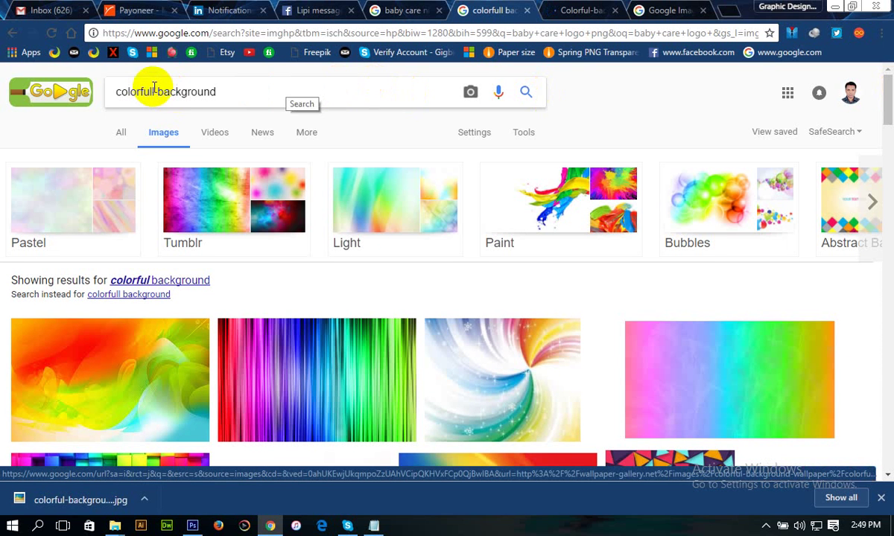
{"action": "key", "text": "ctrl+shift+Left"}
{"action": "type", "text": "pa"}
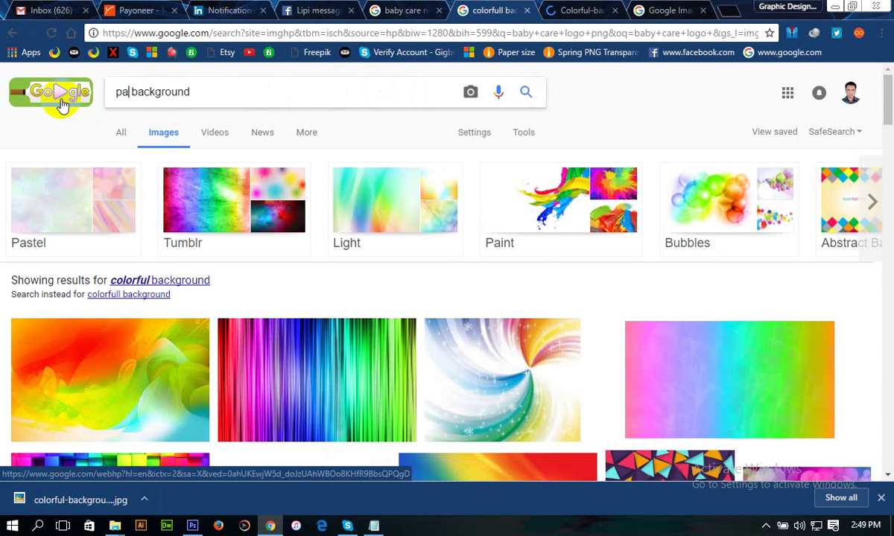
{"action": "type", "text": "tt"}
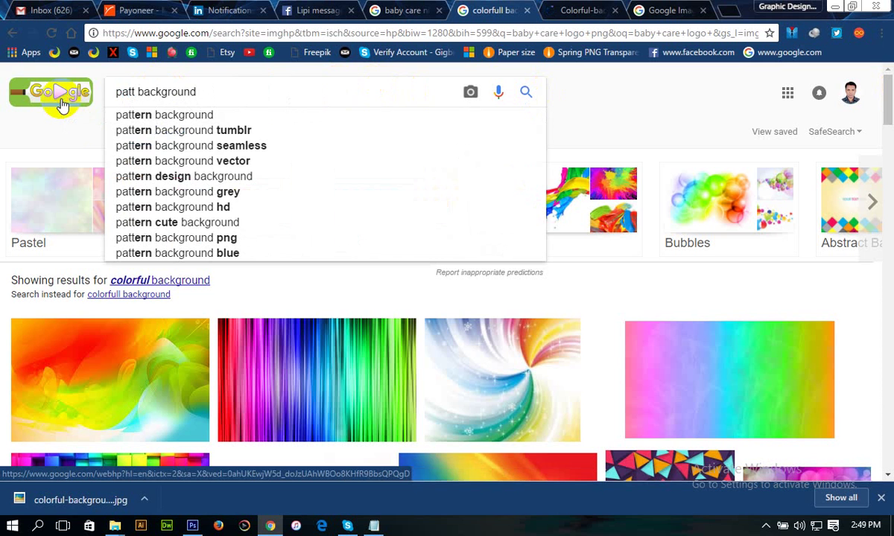
{"action": "left_click", "coordinate": [160, 116]}
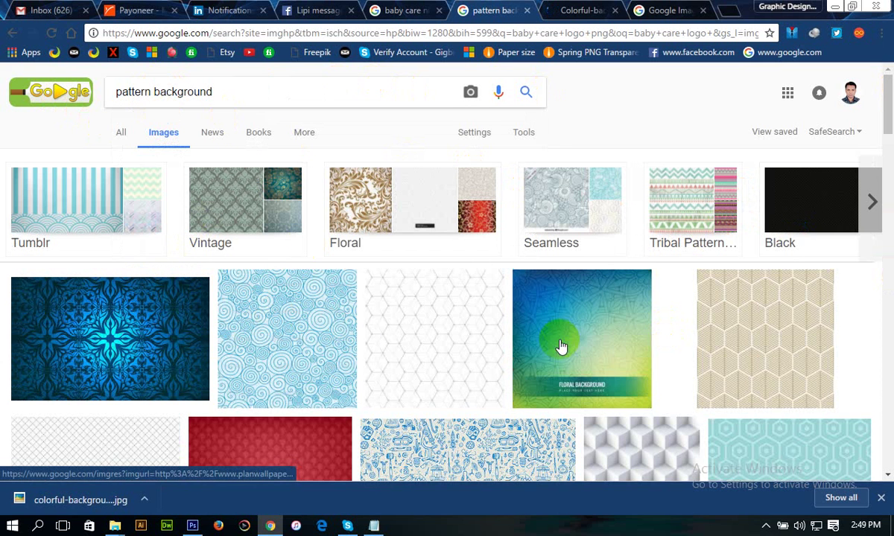
- Find the teal circle-pattern texture and open its bgfons.com download page
{"action": "scroll", "coordinate": [548, 335], "scroll_direction": "down", "scroll_amount": 1}
{"action": "scroll", "coordinate": [633, 191], "scroll_direction": "down", "scroll_amount": 1}
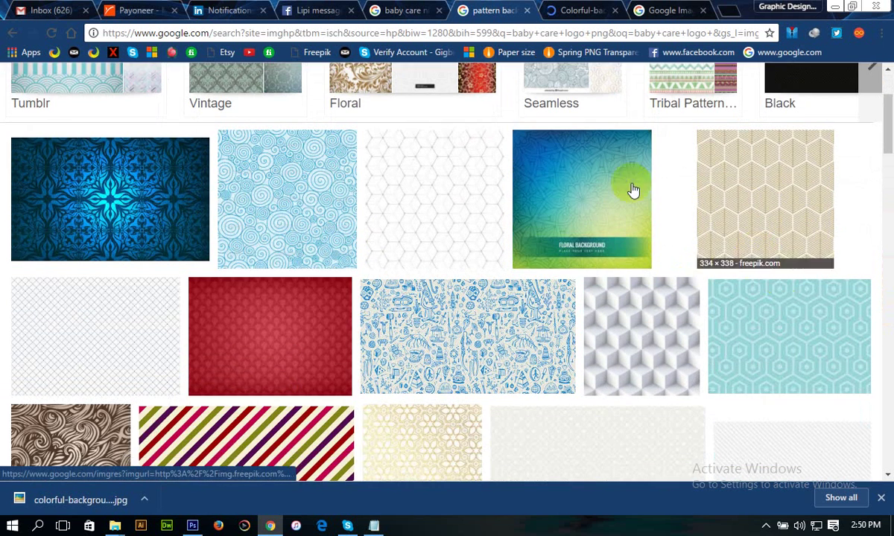
{"action": "scroll", "coordinate": [350, 339], "scroll_direction": "down", "scroll_amount": 2}
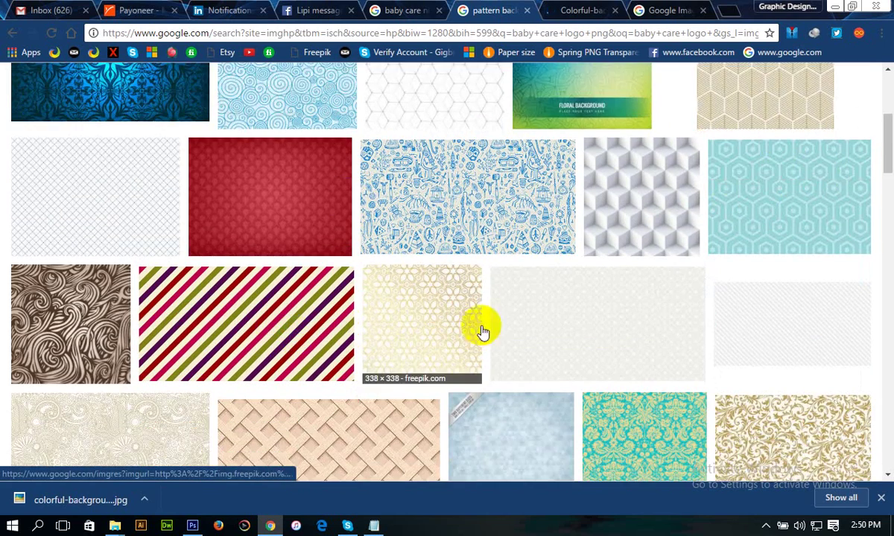
{"action": "scroll", "coordinate": [393, 295], "scroll_direction": "down", "scroll_amount": 1}
{"action": "scroll", "coordinate": [399, 299], "scroll_direction": "down", "scroll_amount": 1}
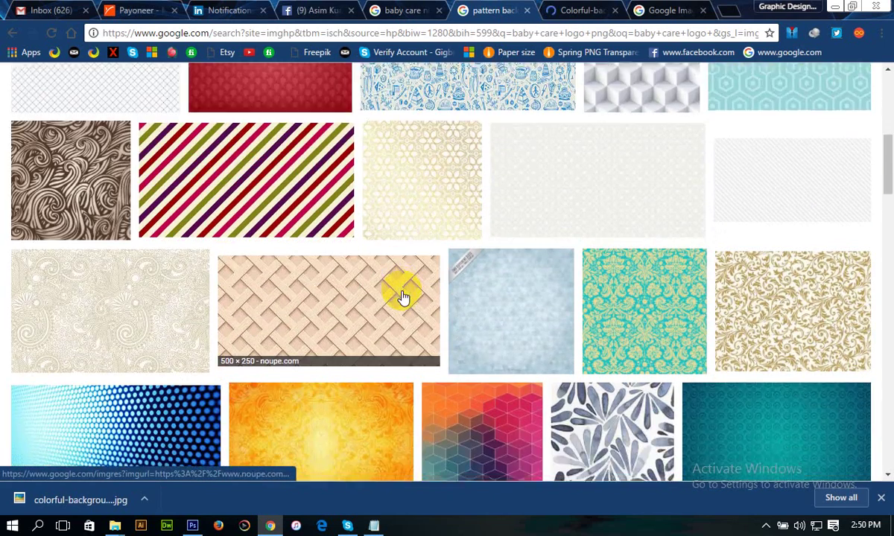
{"action": "scroll", "coordinate": [402, 298], "scroll_direction": "down", "scroll_amount": 1}
{"action": "scroll", "coordinate": [404, 297], "scroll_direction": "down", "scroll_amount": 1}
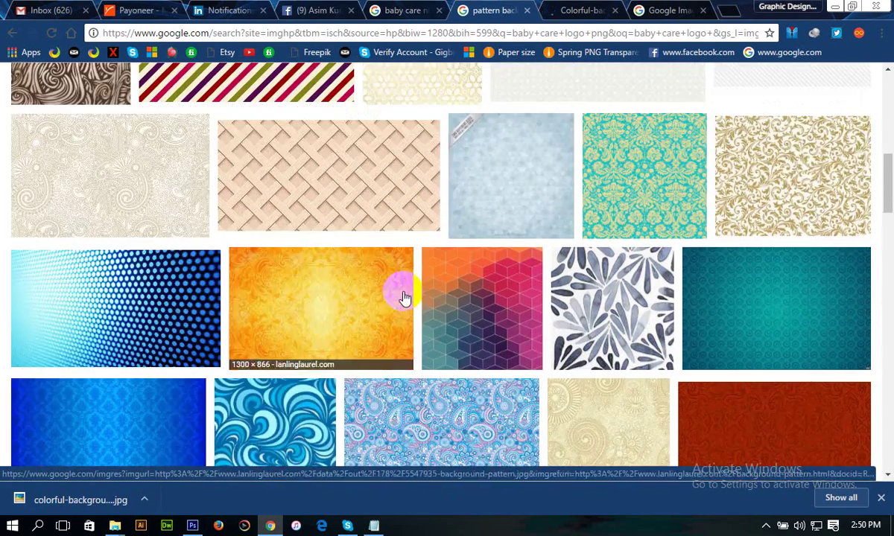
{"action": "scroll", "coordinate": [394, 343], "scroll_direction": "down", "scroll_amount": 1}
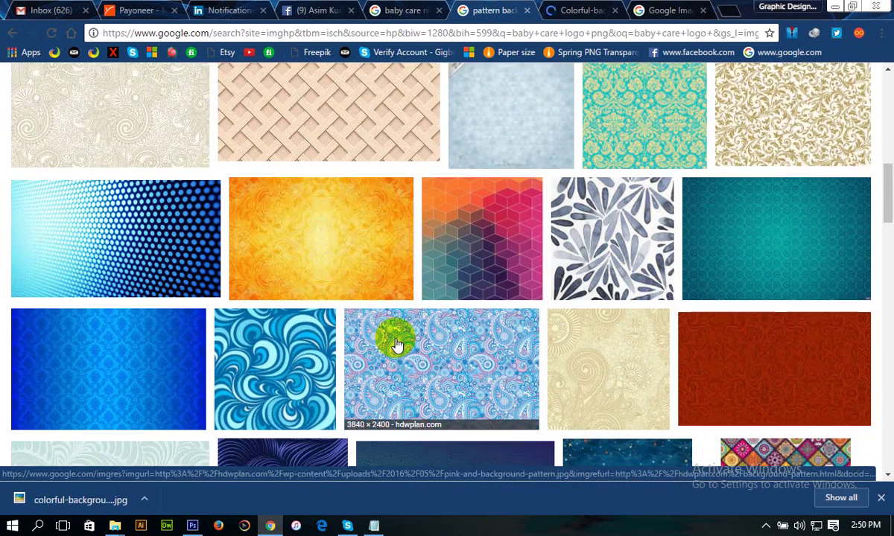
{"action": "scroll", "coordinate": [397, 344], "scroll_direction": "down", "scroll_amount": 2}
{"action": "scroll", "coordinate": [396, 346], "scroll_direction": "down", "scroll_amount": 1}
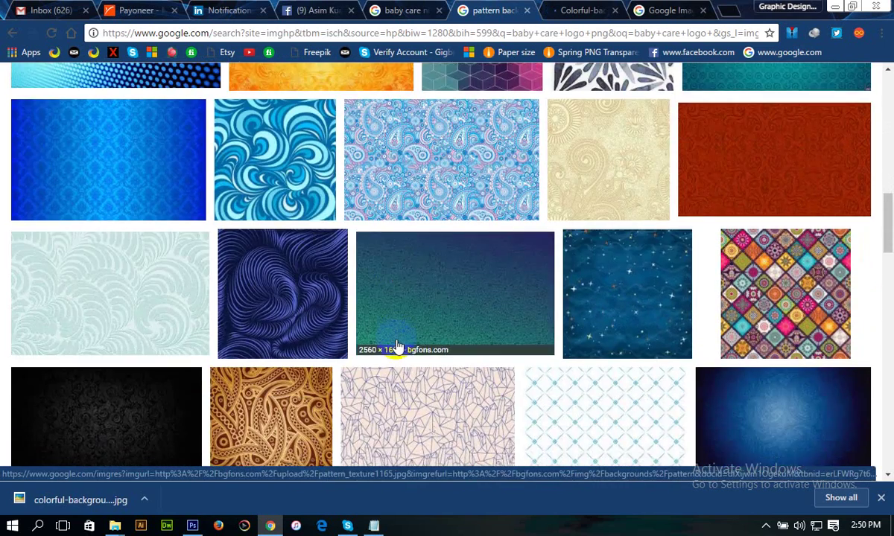
{"action": "scroll", "coordinate": [396, 345], "scroll_direction": "up", "scroll_amount": 2}
{"action": "scroll", "coordinate": [387, 294], "scroll_direction": "up", "scroll_amount": 2}
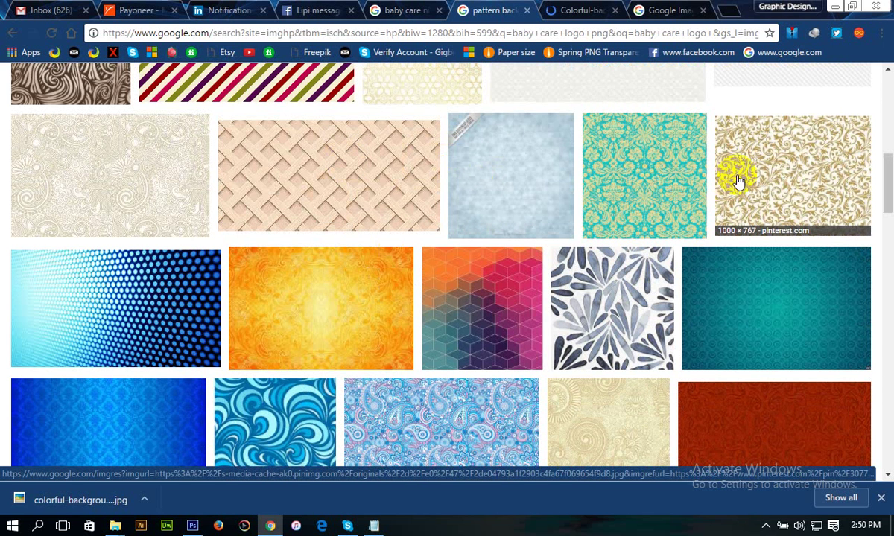
{"action": "left_click", "coordinate": [776, 285]}
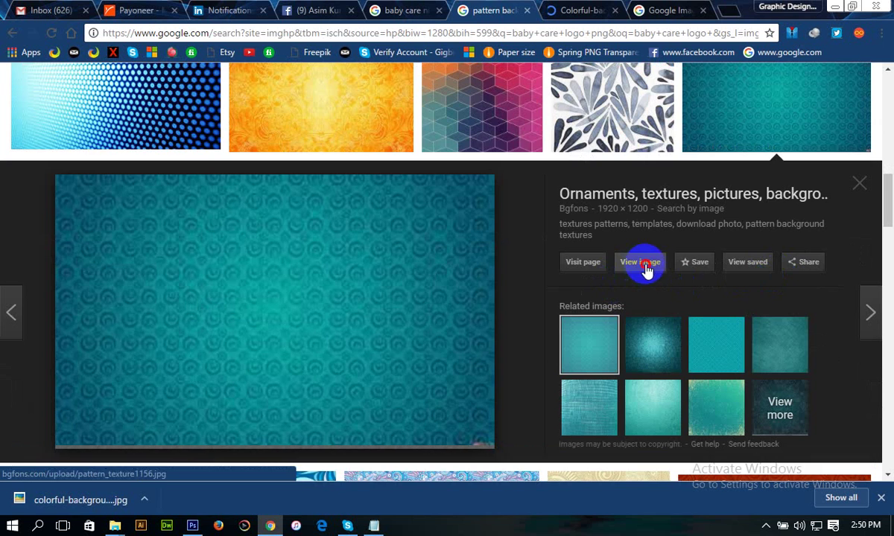
{"action": "left_click", "coordinate": [644, 269]}
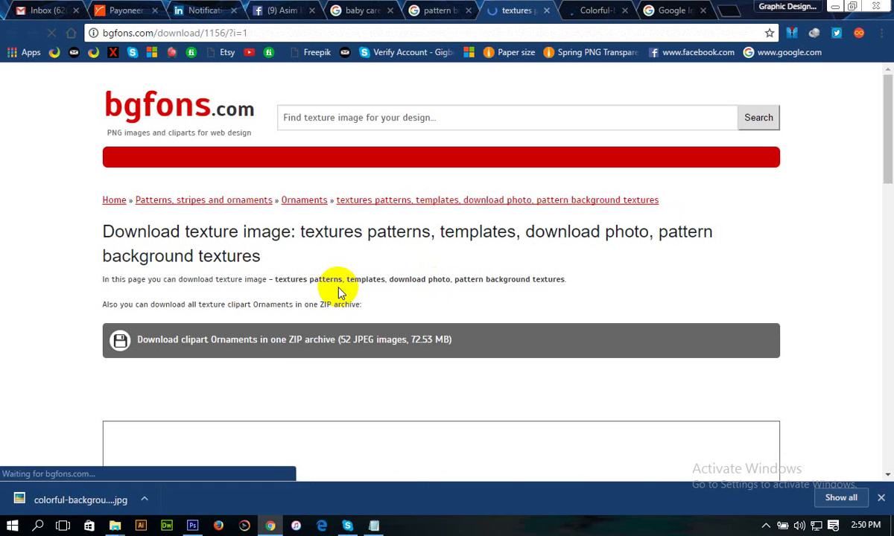
- Save the teal circle-pattern texture to disk as pattern_texture1156.jpg
{"action": "scroll", "coordinate": [438, 361], "scroll_direction": "down", "scroll_amount": 1}
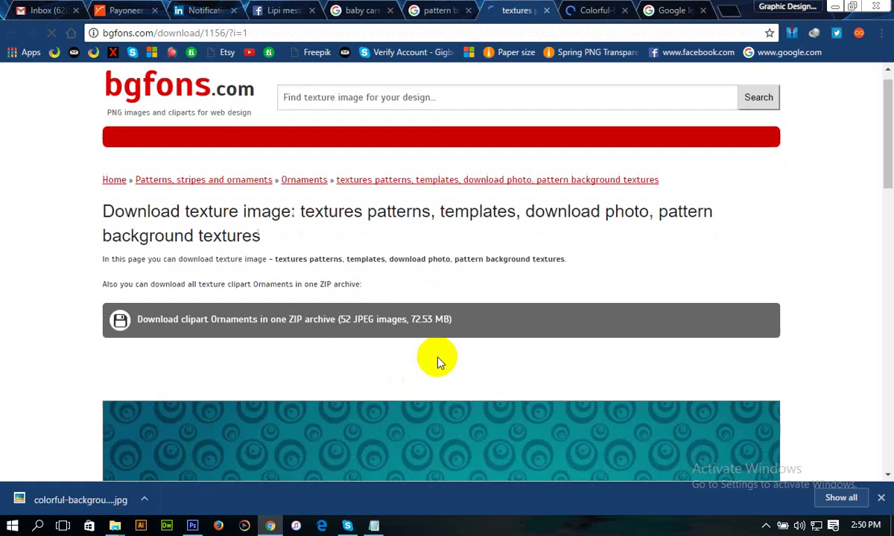
{"action": "scroll", "coordinate": [427, 351], "scroll_direction": "down", "scroll_amount": 3}
{"action": "scroll", "coordinate": [436, 351], "scroll_direction": "down", "scroll_amount": 1}
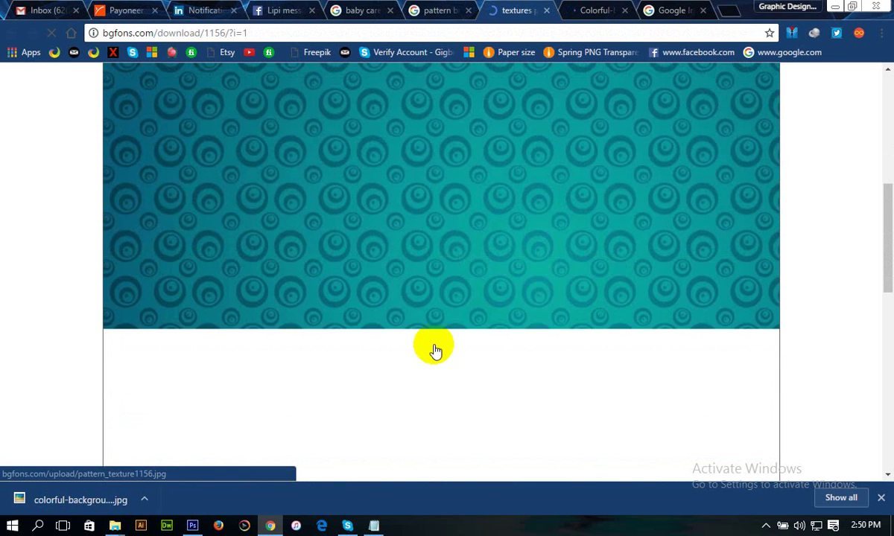
{"action": "scroll", "coordinate": [438, 350], "scroll_direction": "down", "scroll_amount": 1}
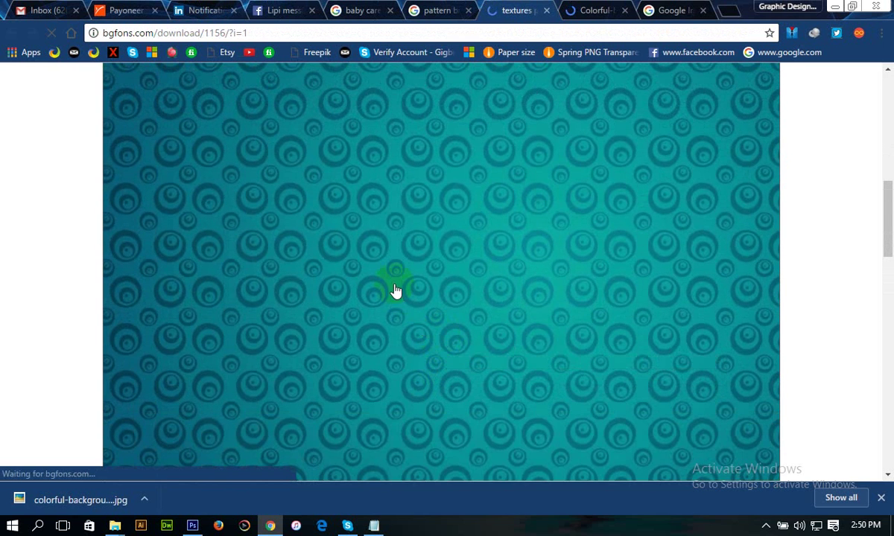
{"action": "right_click", "coordinate": [394, 286]}
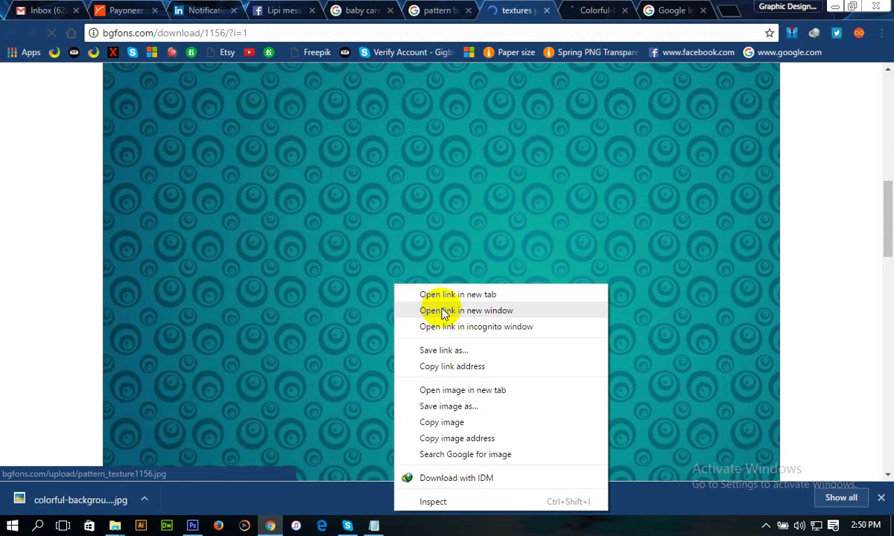
{"action": "left_click", "coordinate": [477, 406]}
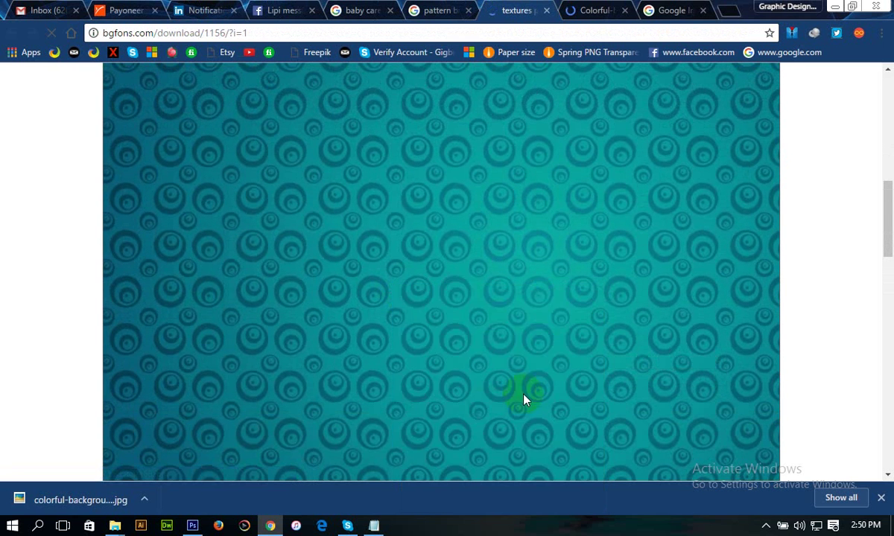
{"action": "left_click", "coordinate": [452, 440]}
{"action": "mouse_move", "coordinate": [192, 526]}
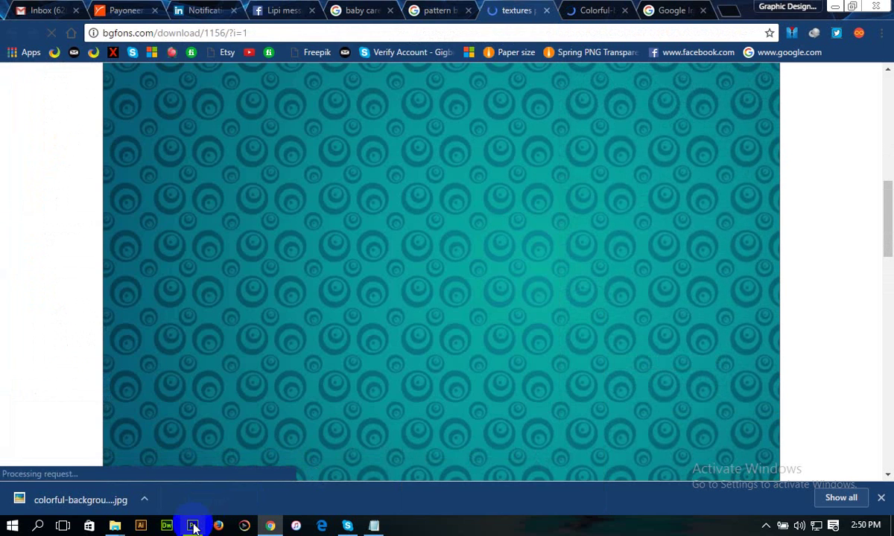
- Open colorful-background-wallpaper-4.jpg and pattern_texture1156.jpg in Photoshop, then close the pattern document
{"action": "left_click", "coordinate": [192, 527]}
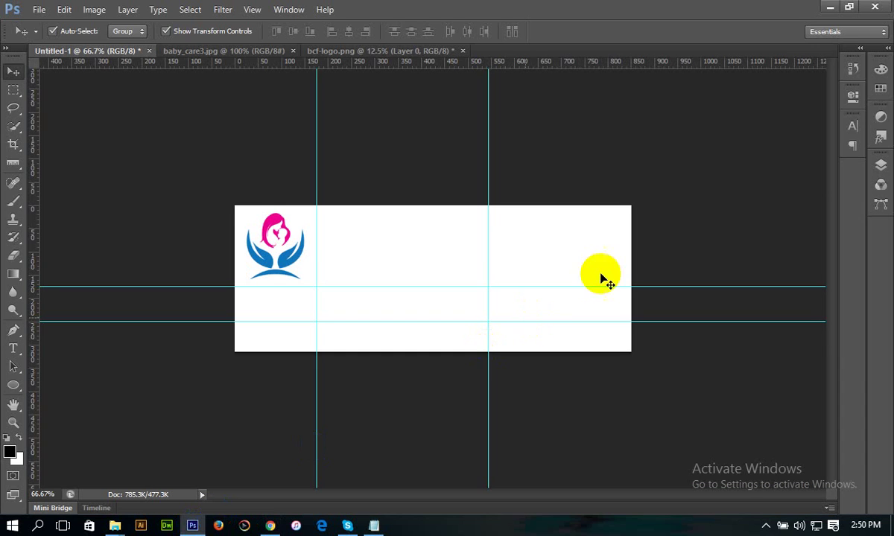
{"action": "key", "text": "ctrl+1"}
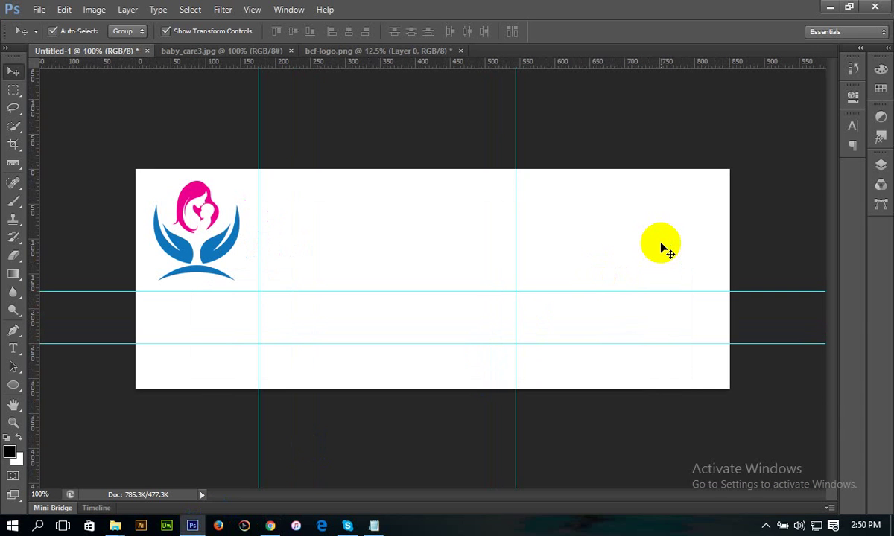
{"action": "key", "text": "ctrl+o"}
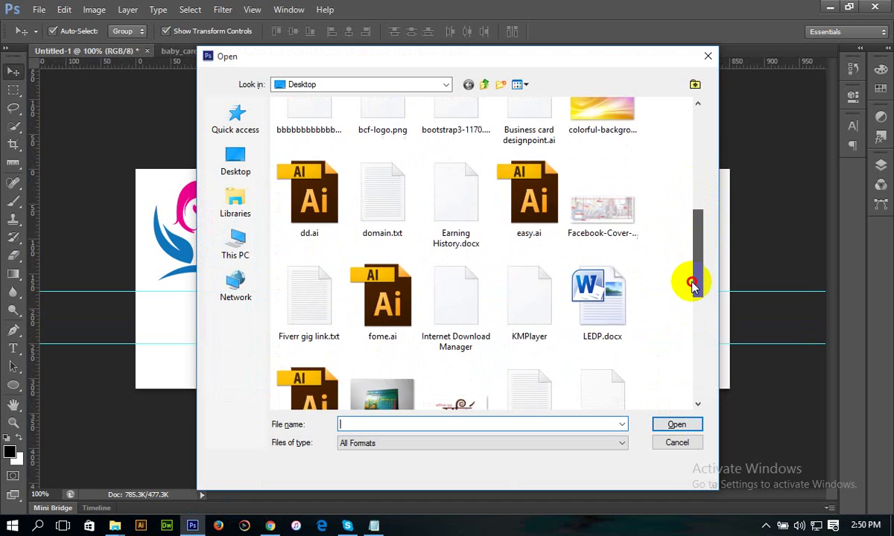
{"action": "mouse_move", "coordinate": [698, 186]}
{"action": "left_mouse_down"}
{"action": "mouse_move", "coordinate": [685, 279]}
{"action": "mouse_move", "coordinate": [698, 324]}
{"action": "left_mouse_up"}
{"action": "left_click", "coordinate": [618, 143]}
{"action": "scroll", "coordinate": [700, 327], "scroll_direction": "down", "scroll_amount": 1}
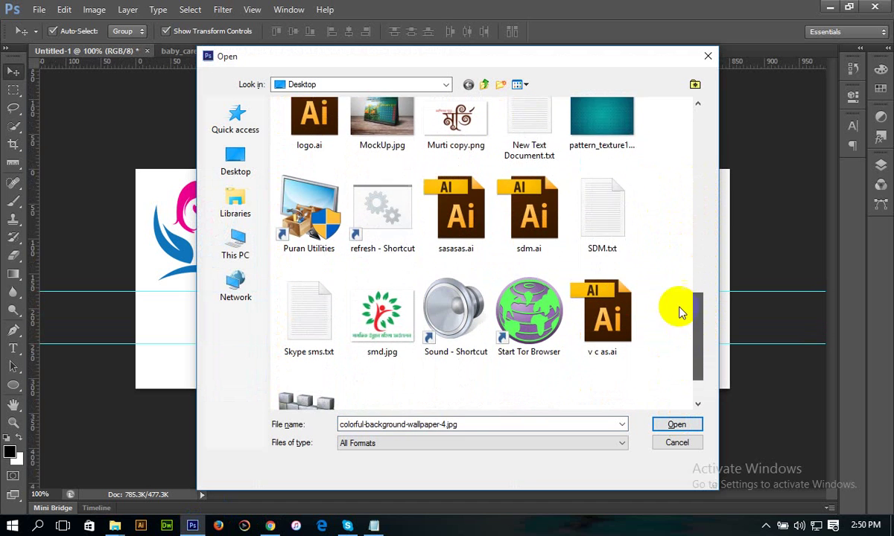
{"action": "left_click", "coordinate": [605, 135], "text": "ctrl"}
{"action": "left_click", "coordinate": [675, 424]}
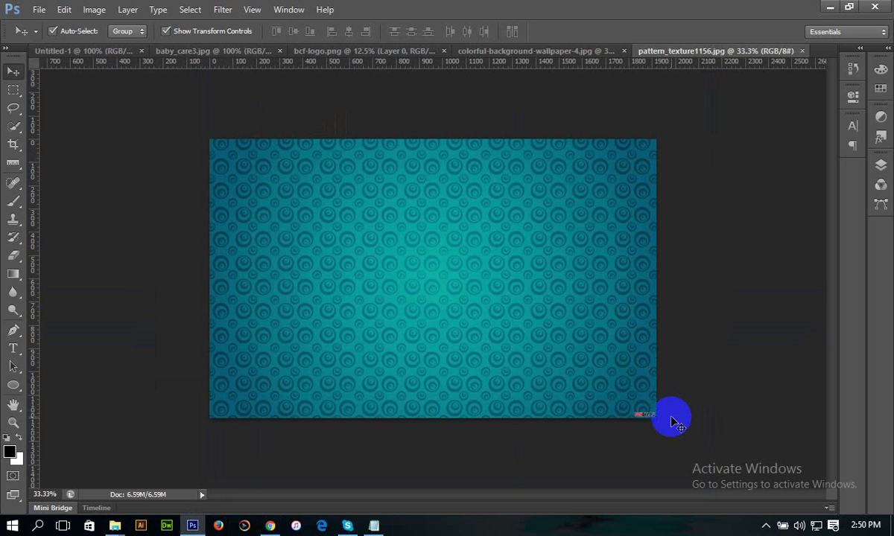
{"action": "key", "text": "ctrl+w"}
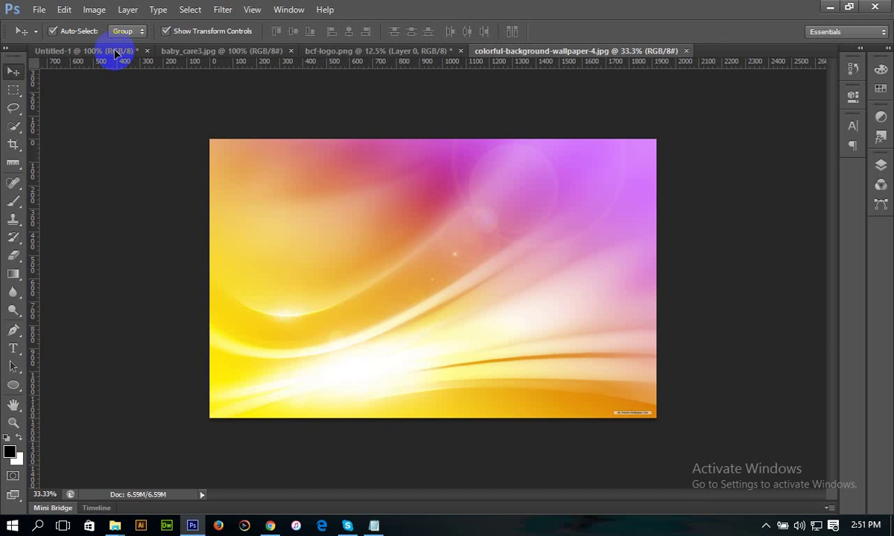
- Paste the teal pattern into Untitled-1, scale it to about 45%, and shift it upward
{"action": "left_click", "coordinate": [116, 52]}
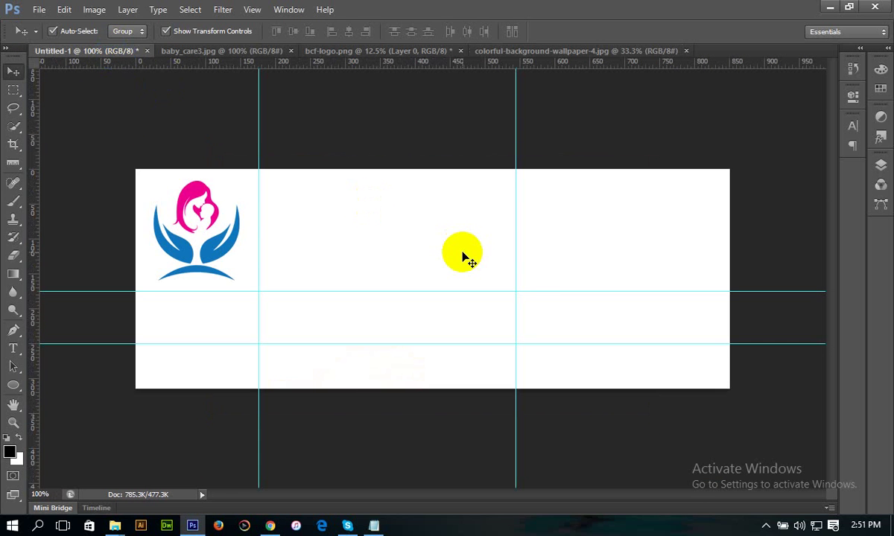
{"action": "key", "text": "ctrl+v"}
{"action": "key", "text": "ctrl+minus"}
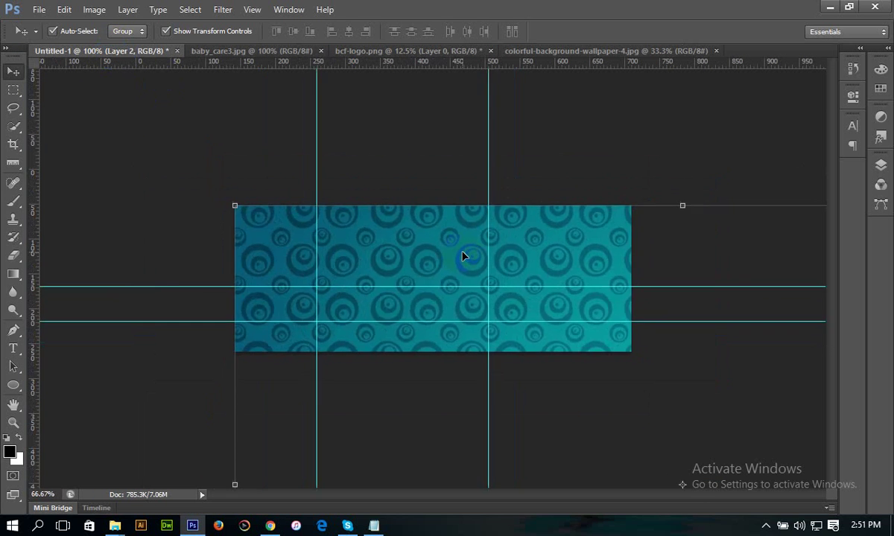
{"action": "key", "text": "ctrl+minus"}
{"action": "key", "text": "ctrl+minus"}
{"action": "key", "text": "ctrl+minus"}
{"action": "key", "text": "ctrl+minus"}
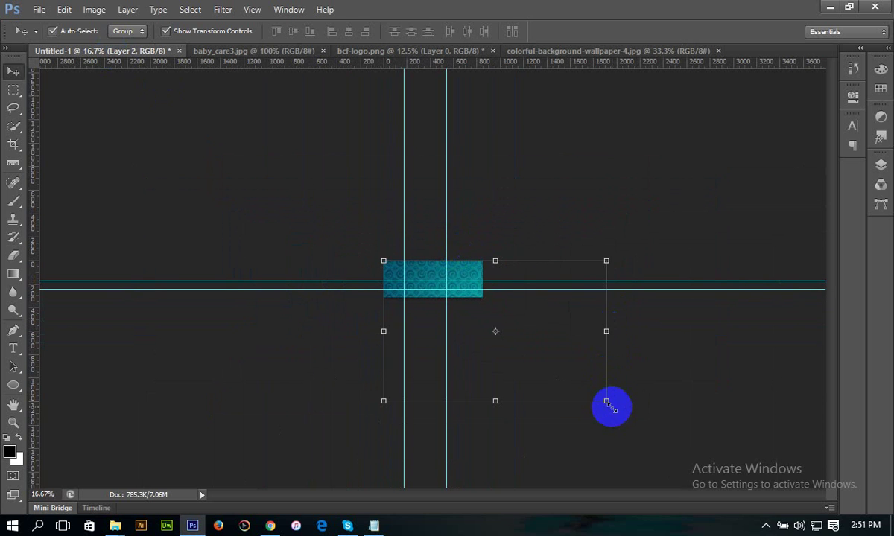
{"action": "left_click_drag", "start_coordinate": [606, 401], "coordinate": [502, 339]}
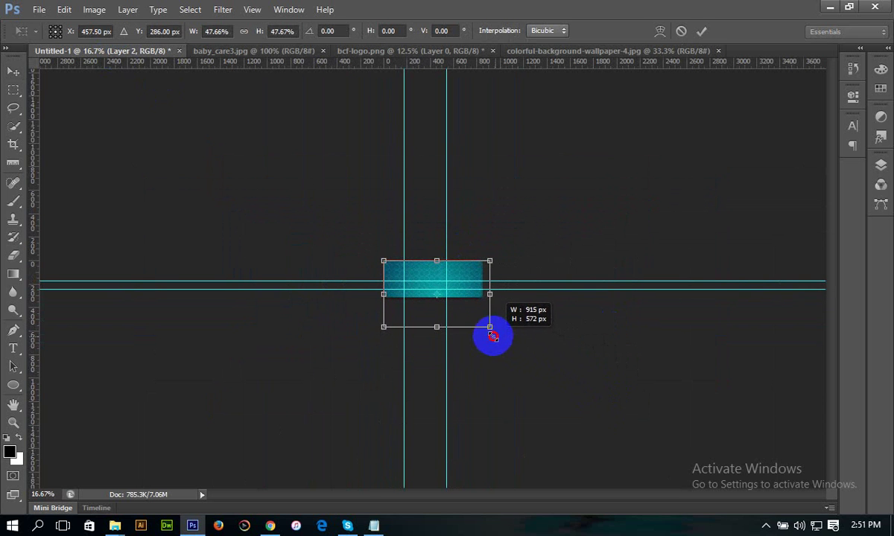
{"action": "left_click_drag", "start_coordinate": [502, 339], "coordinate": [479, 325]}
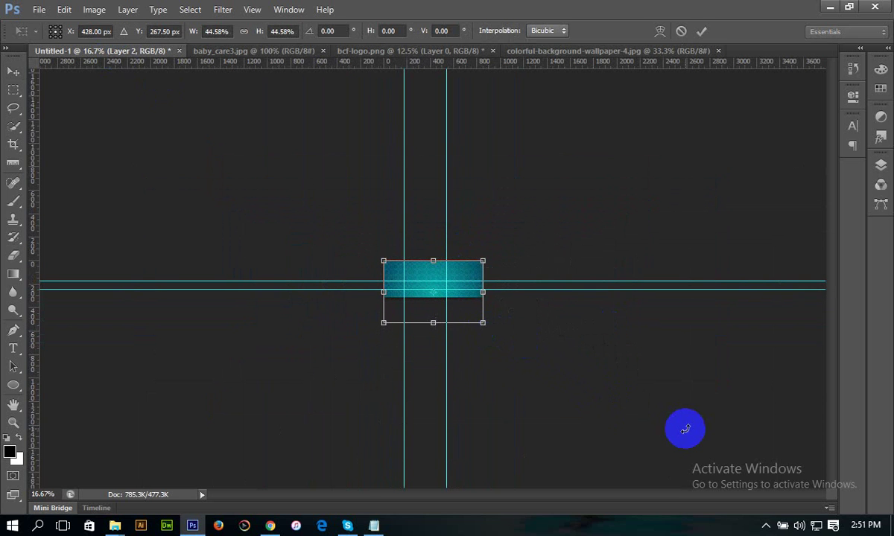
{"action": "key", "text": "Return"}
{"action": "key", "text": "ctrl+plus"}
{"action": "key", "text": "ctrl+plus"}
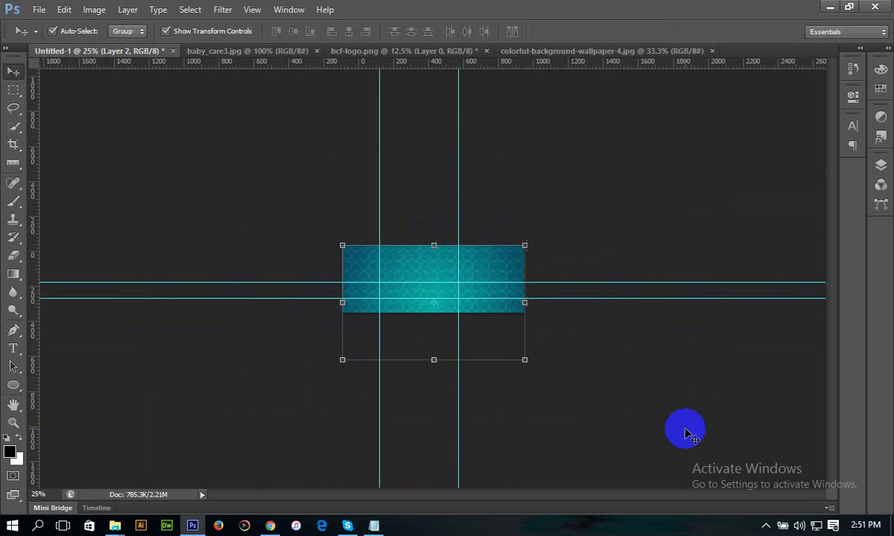
{"action": "key", "text": "ctrl+plus"}
{"action": "key", "text": "ctrl+plus"}
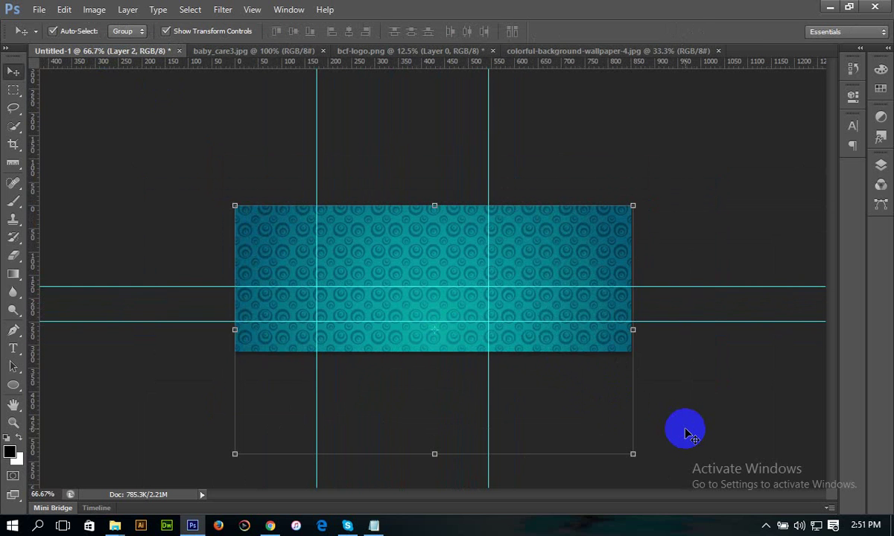
{"action": "mouse_move", "coordinate": [562, 248]}
{"action": "left_mouse_down"}
{"action": "mouse_move", "coordinate": [560, 232]}
{"action": "mouse_move", "coordinate": [554, 257]}
{"action": "left_mouse_up"}
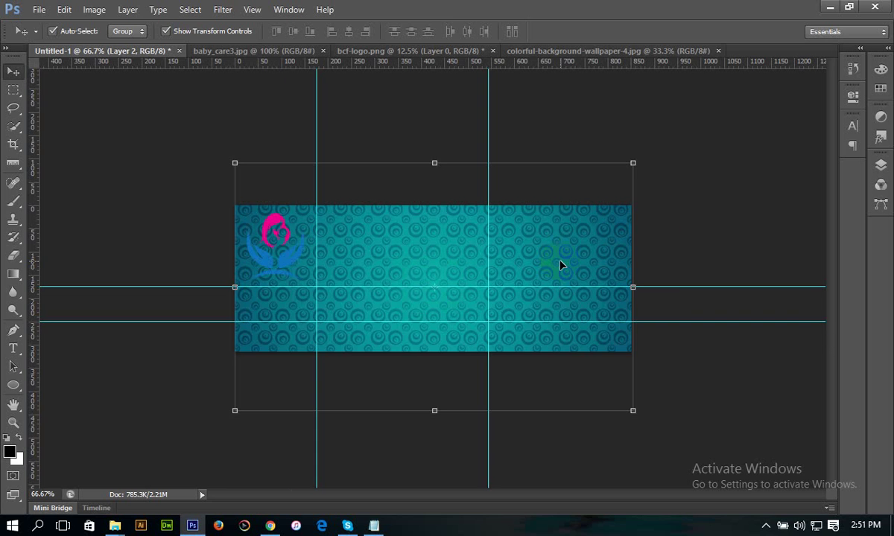
{"action": "key", "text": "ctrl+plus"}
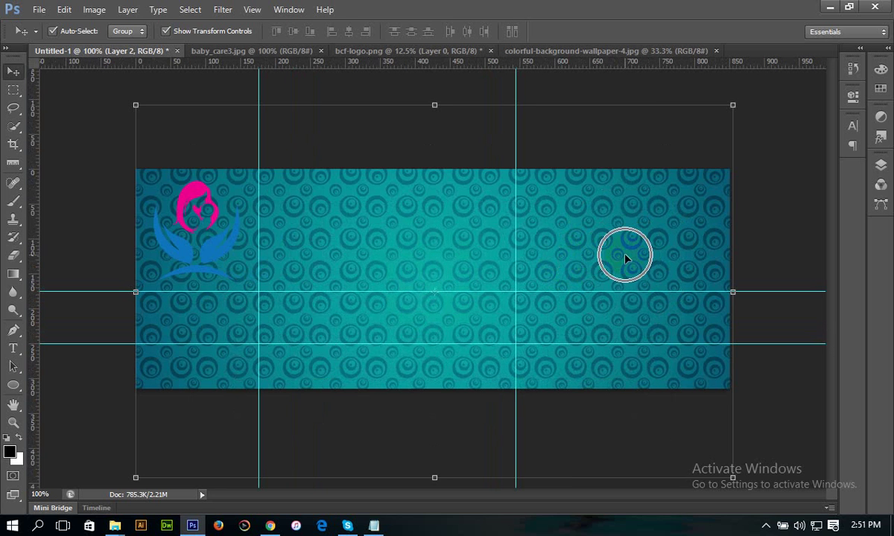
- Paste the yellow-pink wallpaper into Untitled-1 as a new layer scaled to the banner
{"action": "left_click", "coordinate": [618, 51]}
{"action": "key", "text": "ctrl+a"}
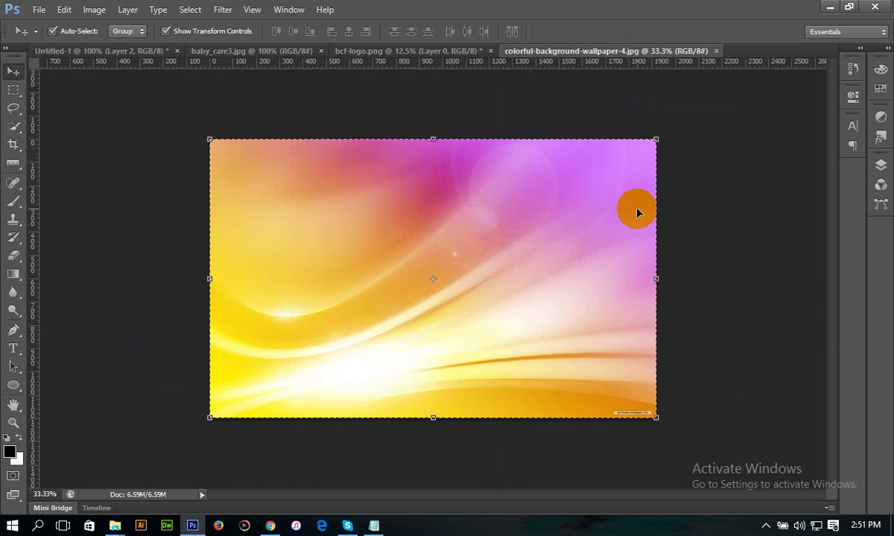
{"action": "key", "text": "ctrl+w"}
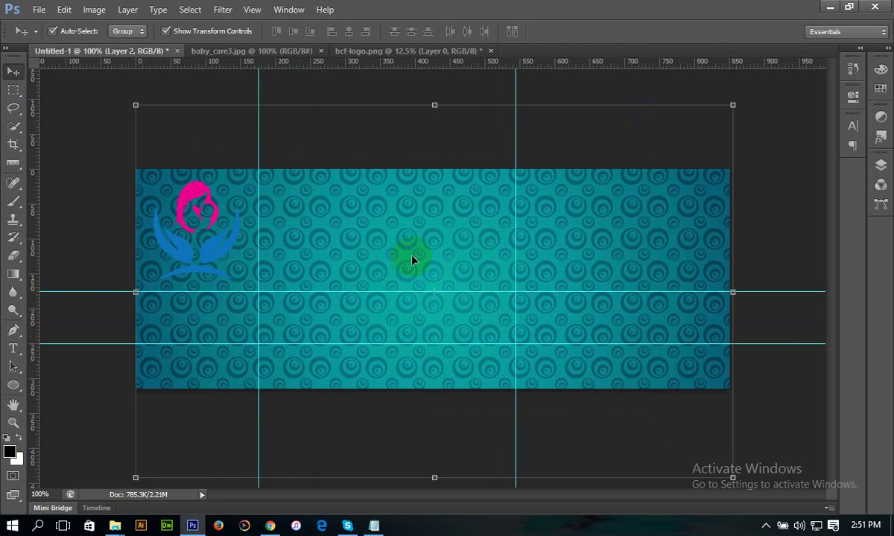
{"action": "key", "text": "ctrl+v"}
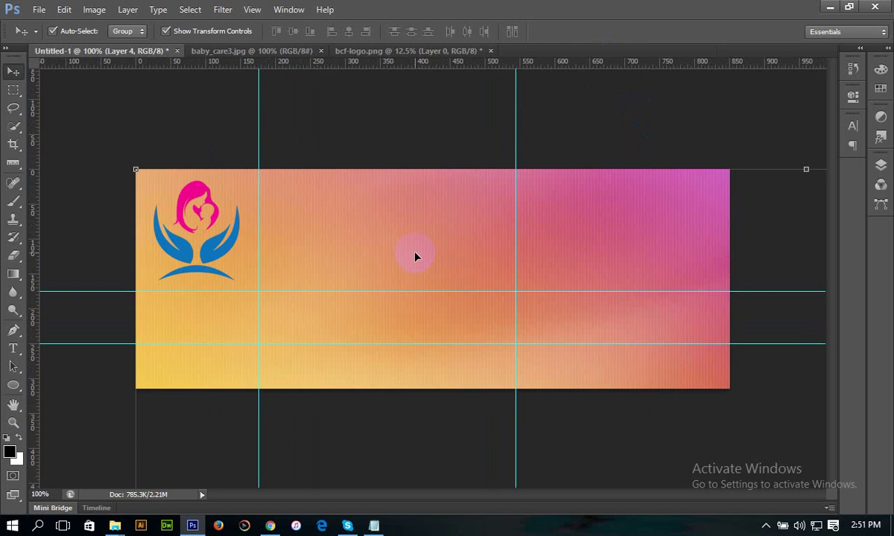
{"action": "key", "text": "ctrl+minus"}
{"action": "key", "text": "ctrl+minus"}
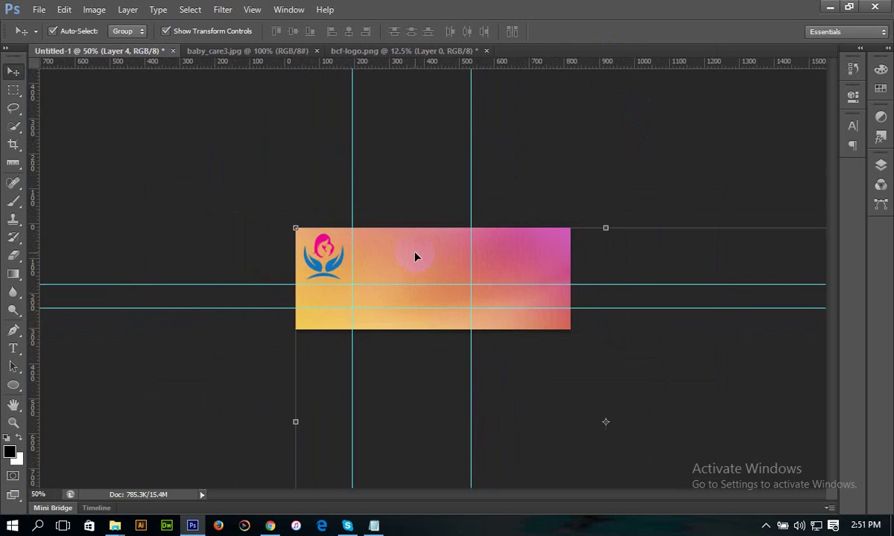
{"action": "key", "text": "ctrl+minus"}
{"action": "key", "text": "ctrl+minus"}
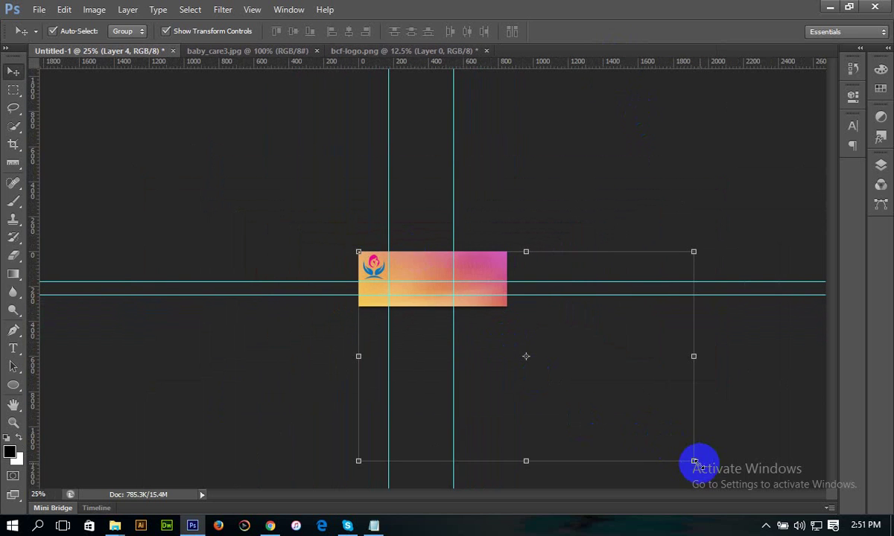
{"action": "left_click_drag", "start_coordinate": [691, 460], "coordinate": [520, 335]}
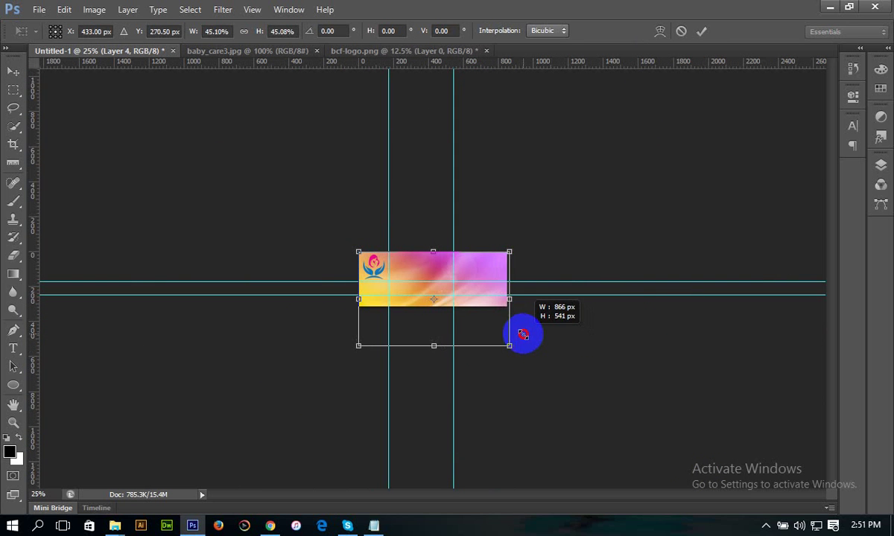
{"action": "key", "text": "Return"}
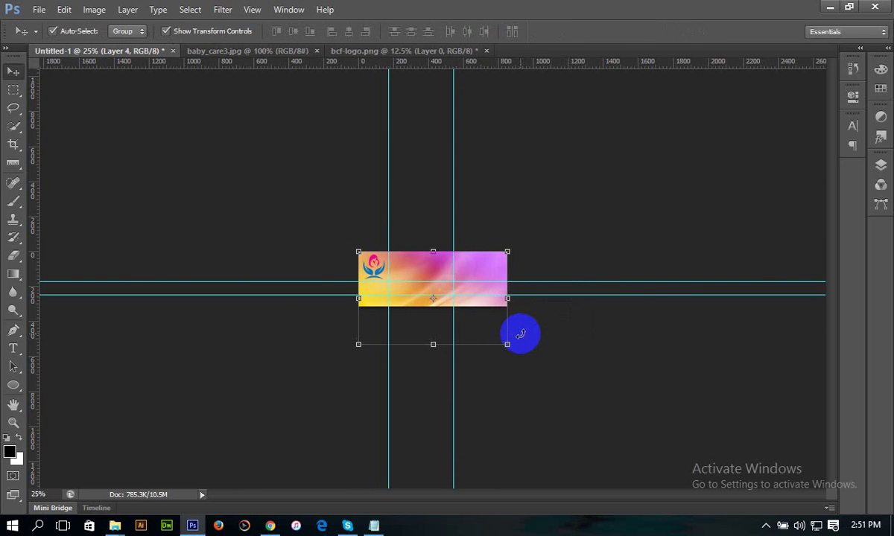
- Position the wallpaper layer higher in the banner behind the logo
{"action": "key", "text": "ctrl+plus"}
{"action": "key", "text": "ctrl+plus"}
{"action": "key", "text": "ctrl+plus"}
{"action": "key", "text": "ctrl+plus"}
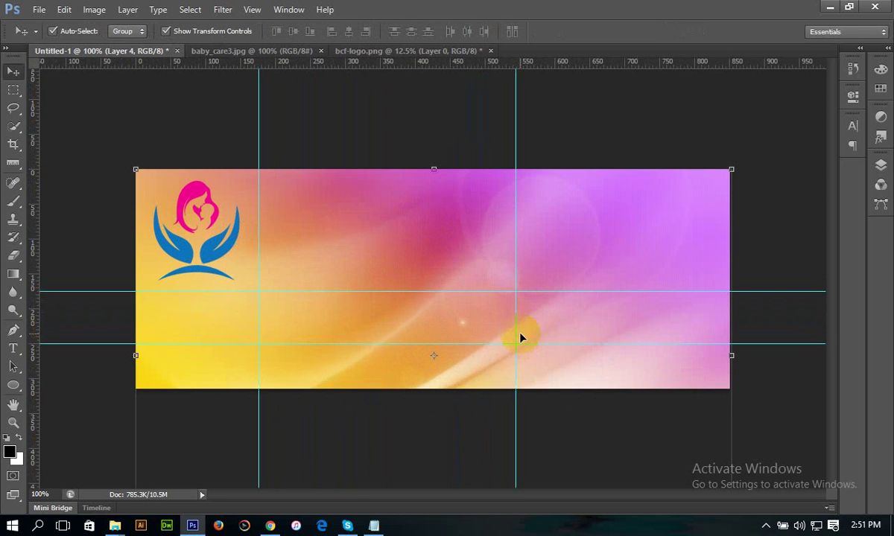
{"action": "left_click_drag", "start_coordinate": [391, 237], "coordinate": [387, 130]}
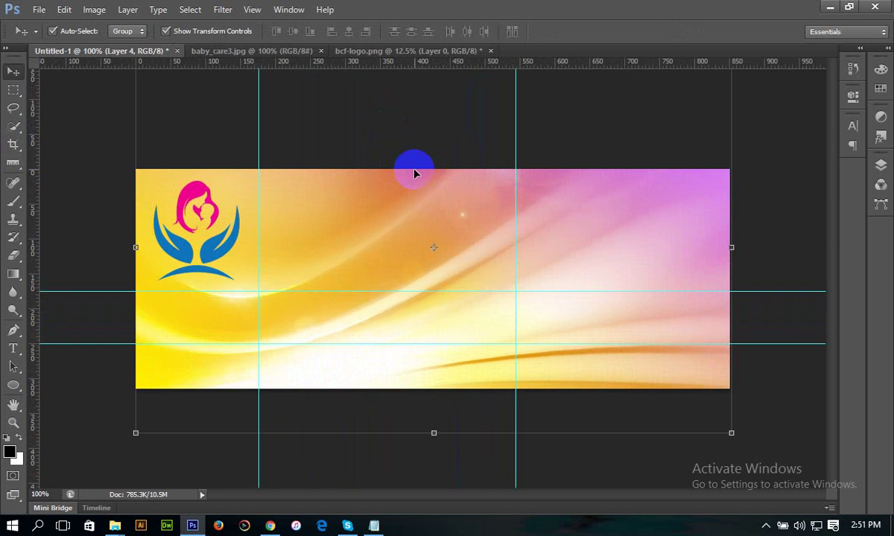
{"action": "left_click_drag", "start_coordinate": [423, 207], "coordinate": [425, 220]}
{"action": "left_click", "coordinate": [376, 150]}
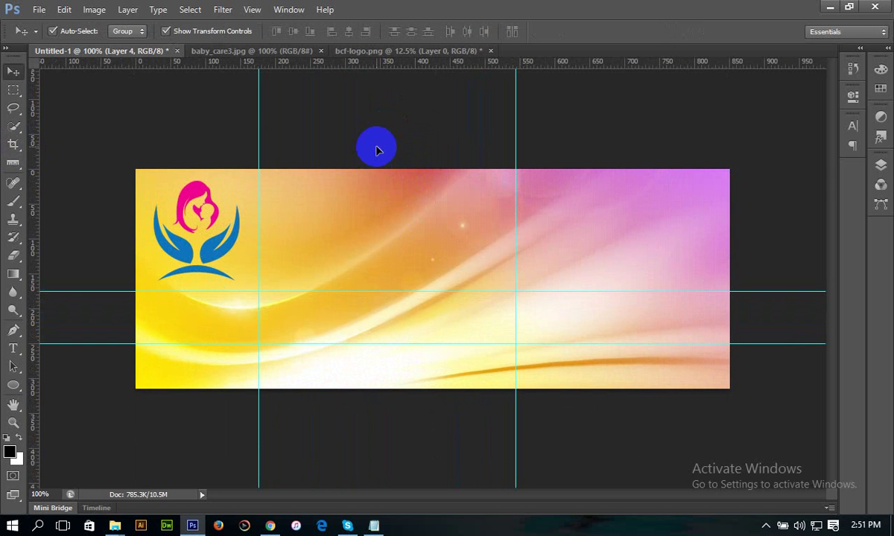
{"action": "key", "text": "c"}
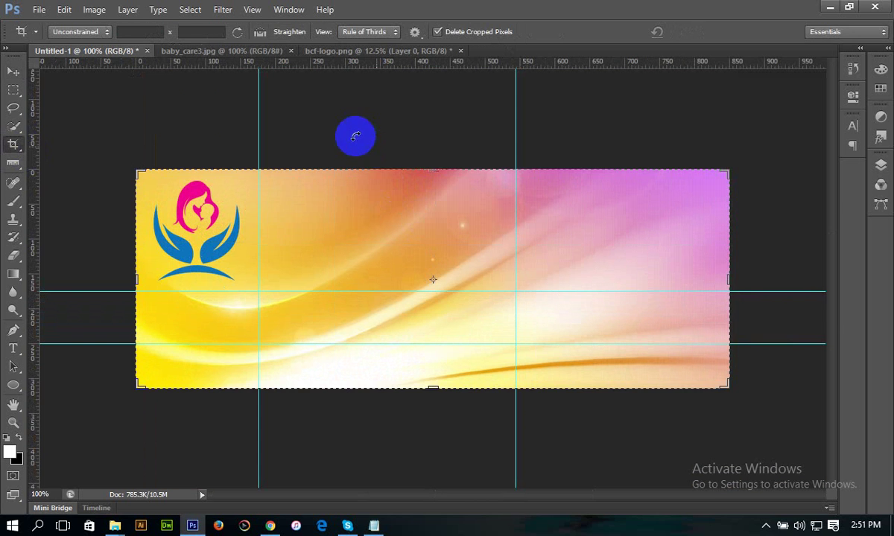
- Select the wave wallpaper Layer 4 and toggle its visibility to compare backgrounds
{"action": "left_click", "coordinate": [12, 71]}
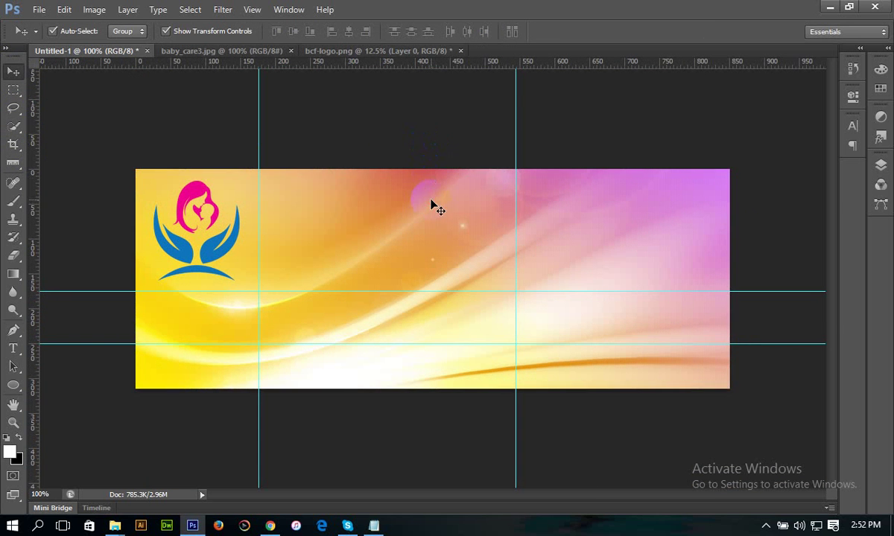
{"action": "left_click", "coordinate": [430, 204]}
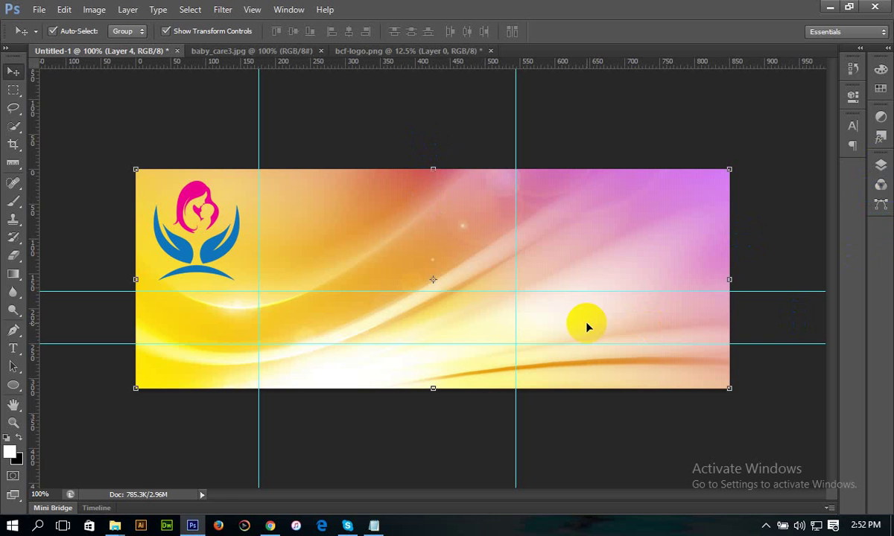
{"action": "left_click", "coordinate": [880, 164]}
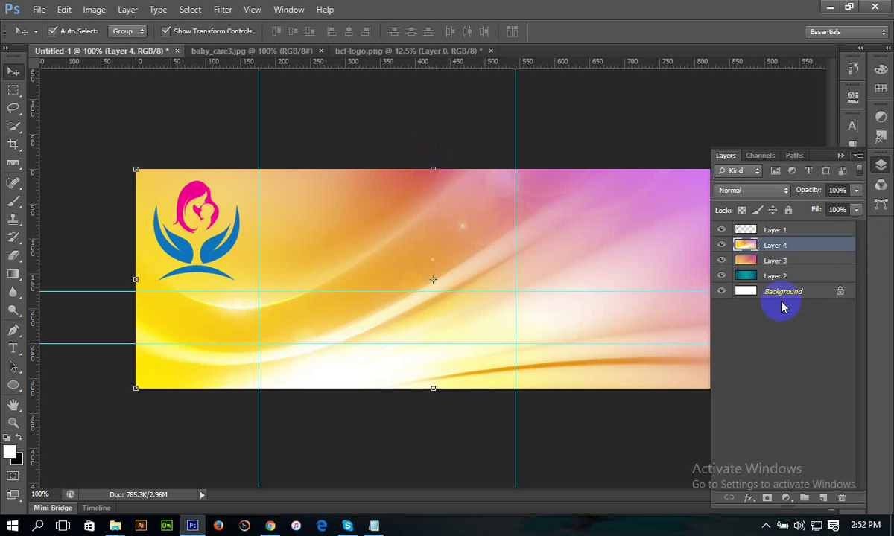
{"action": "left_click", "coordinate": [721, 246]}
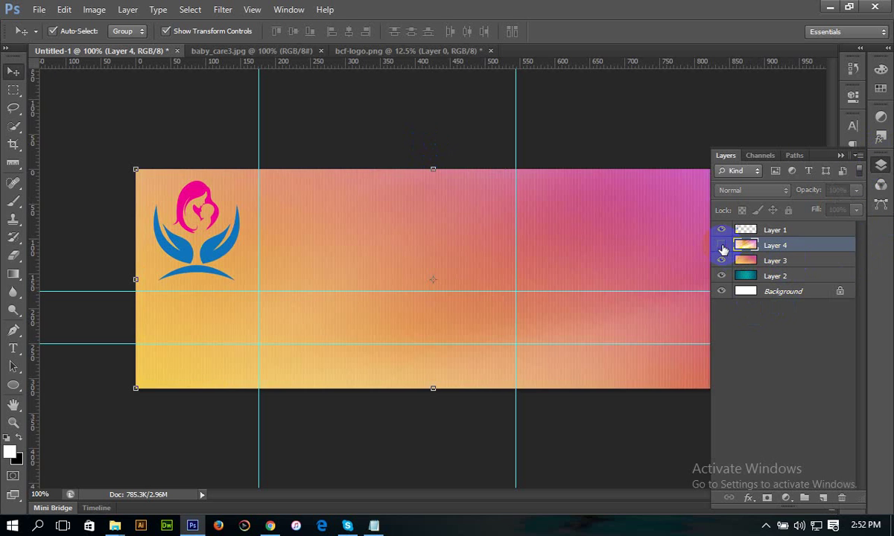
{"action": "left_click", "coordinate": [721, 246]}
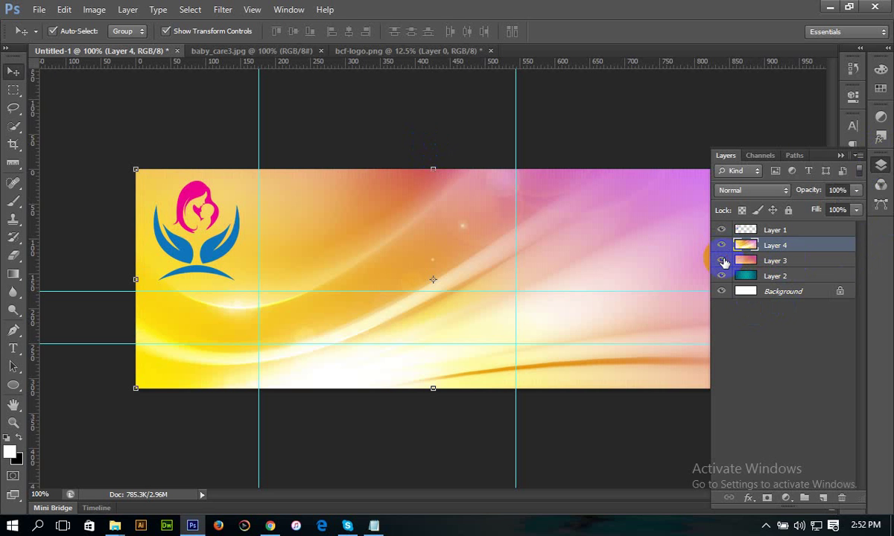
- Select the pink Layer 3 and compare it against the teal Layer 2 by toggling visibility
{"action": "left_click", "coordinate": [748, 263]}
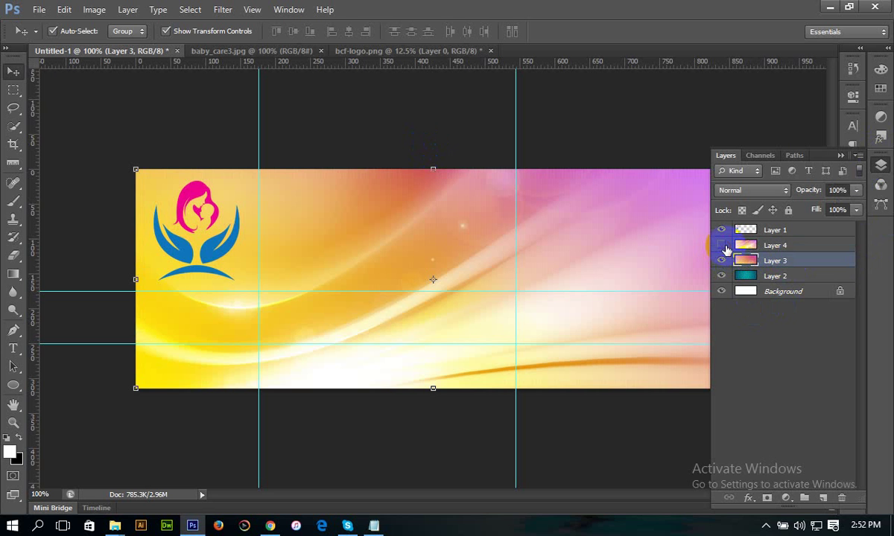
{"action": "left_click", "coordinate": [721, 246]}
{"action": "left_click", "coordinate": [721, 260]}
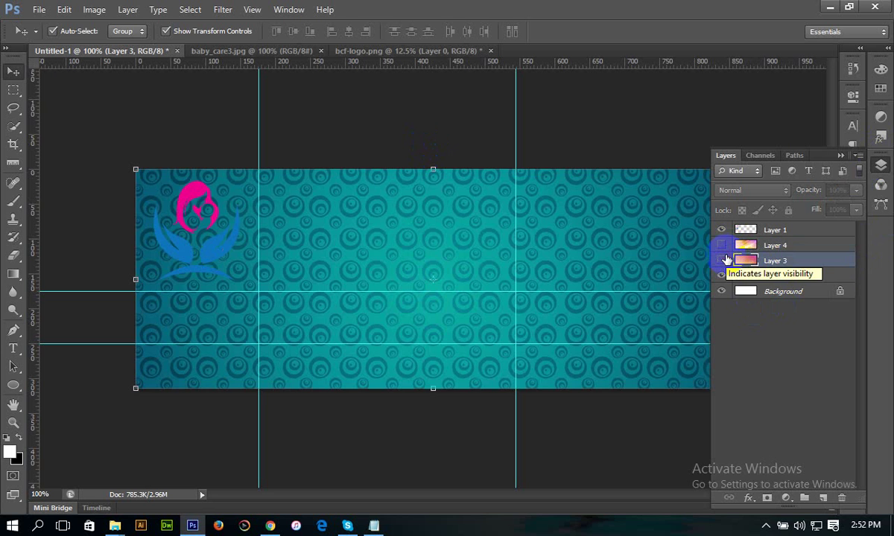
{"action": "left_click", "coordinate": [721, 261]}
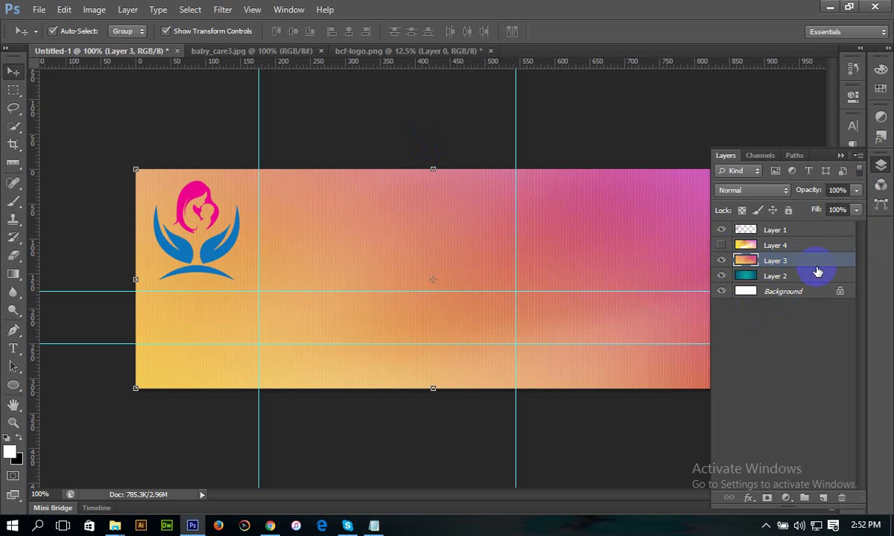
- Delete the pink Layer 3, then make Layer 4 visible and selected again
{"action": "key", "text": "Delete"}
{"action": "left_click", "coordinate": [721, 245]}
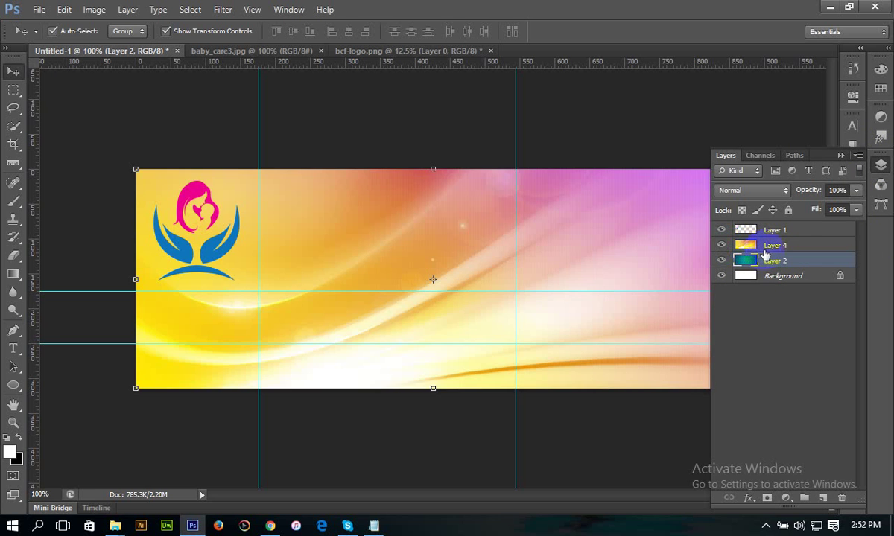
{"action": "left_click", "coordinate": [774, 245]}
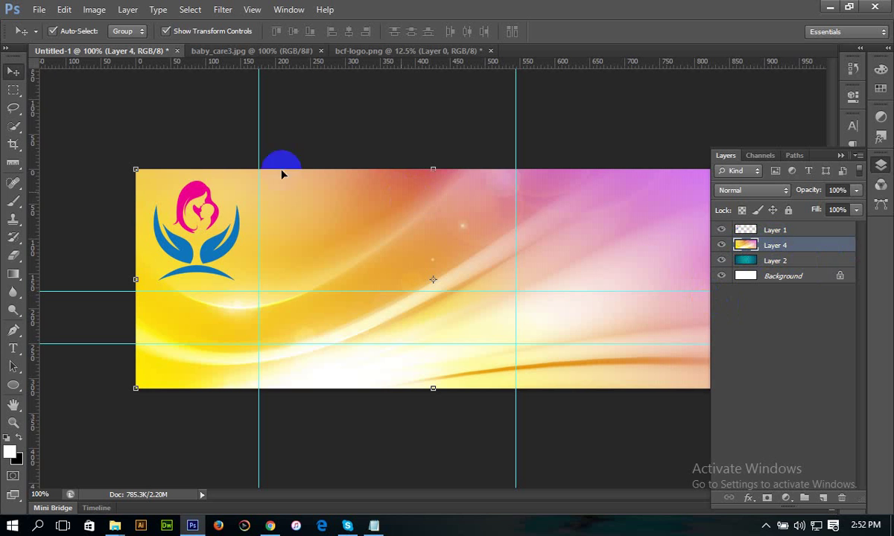
{"action": "left_click", "coordinate": [94, 12]}
{"action": "mouse_move", "coordinate": [115, 46]}
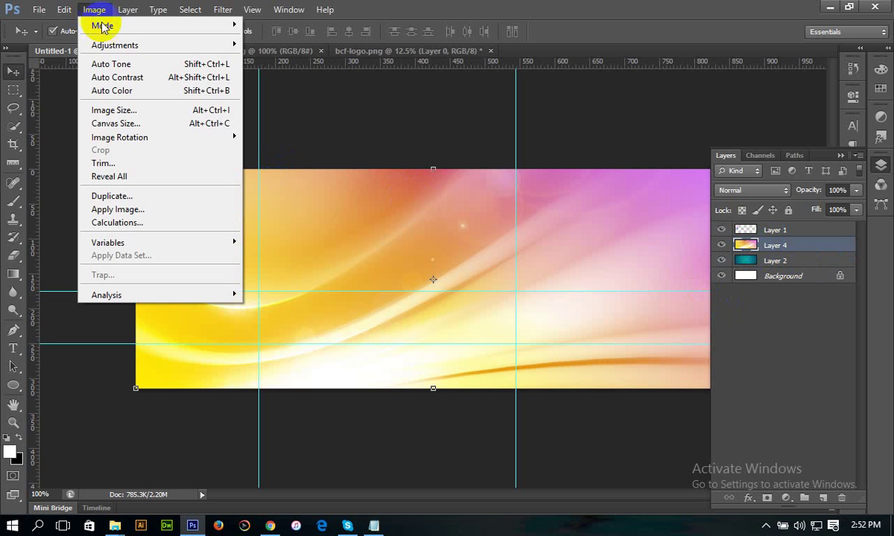
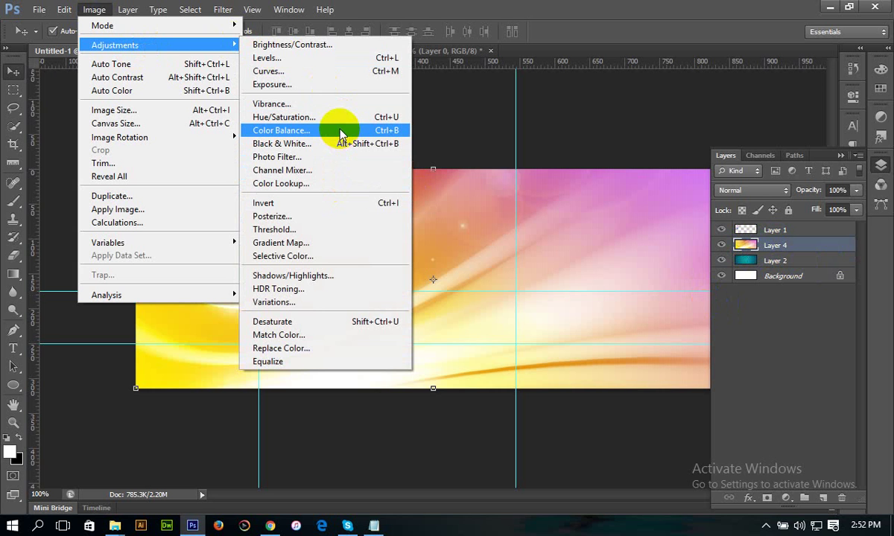
- Try a Hue/Saturation shift on the background's Yellows, leaving the hue at 0
{"action": "left_click", "coordinate": [335, 116]}
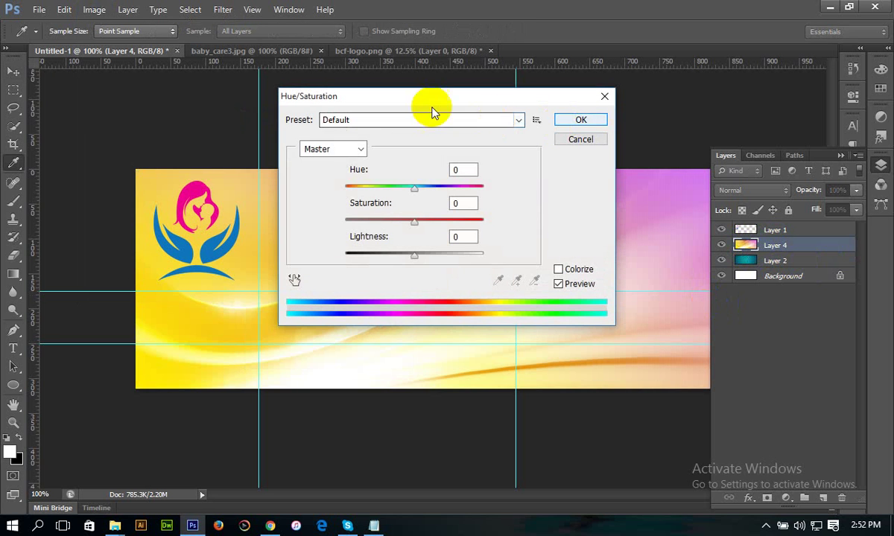
{"action": "left_click", "coordinate": [359, 148]}
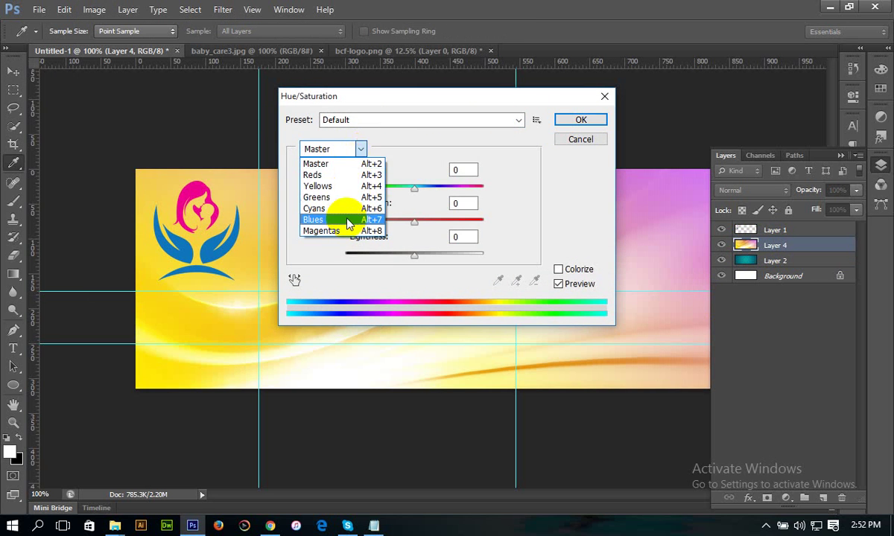
{"action": "left_click", "coordinate": [347, 186]}
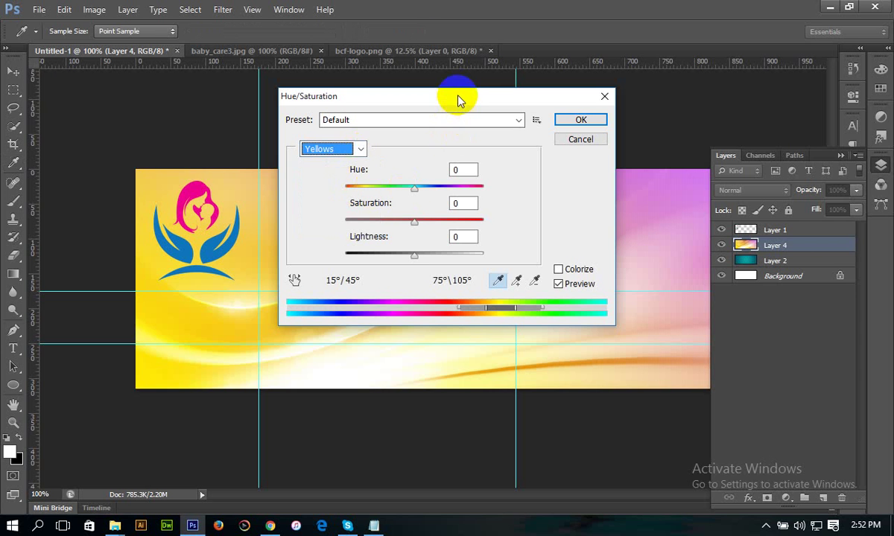
{"action": "left_click_drag", "start_coordinate": [458, 101], "coordinate": [652, 29]}
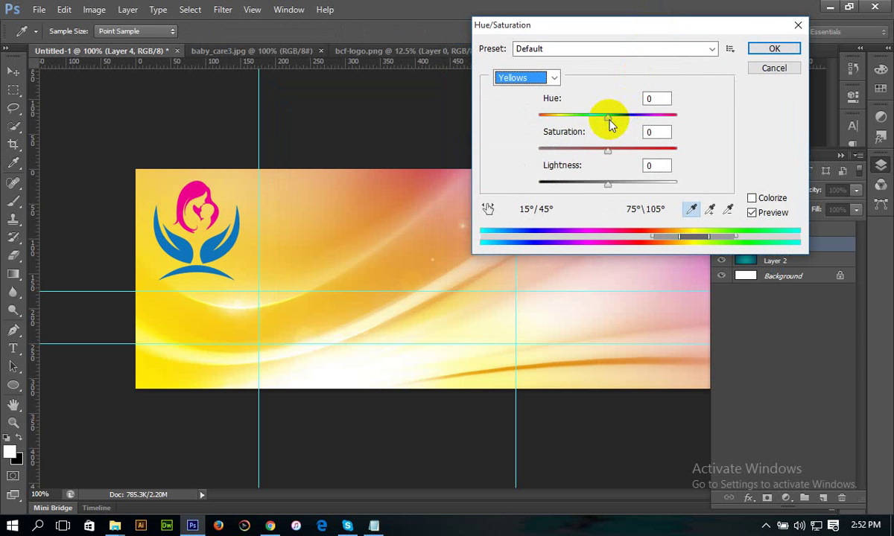
{"action": "mouse_move", "coordinate": [607, 118]}
{"action": "left_mouse_down"}
{"action": "mouse_move", "coordinate": [523, 132]}
{"action": "mouse_move", "coordinate": [628, 131]}
{"action": "mouse_move", "coordinate": [666, 120]}
{"action": "mouse_move", "coordinate": [601, 126]}
{"action": "left_mouse_up"}
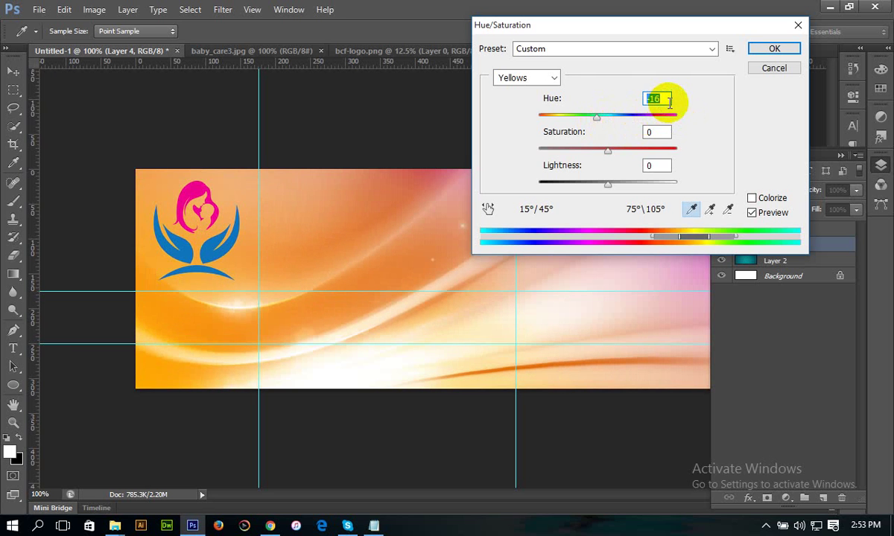
{"action": "type", "text": "0"}
{"action": "left_click", "coordinate": [774, 49]}
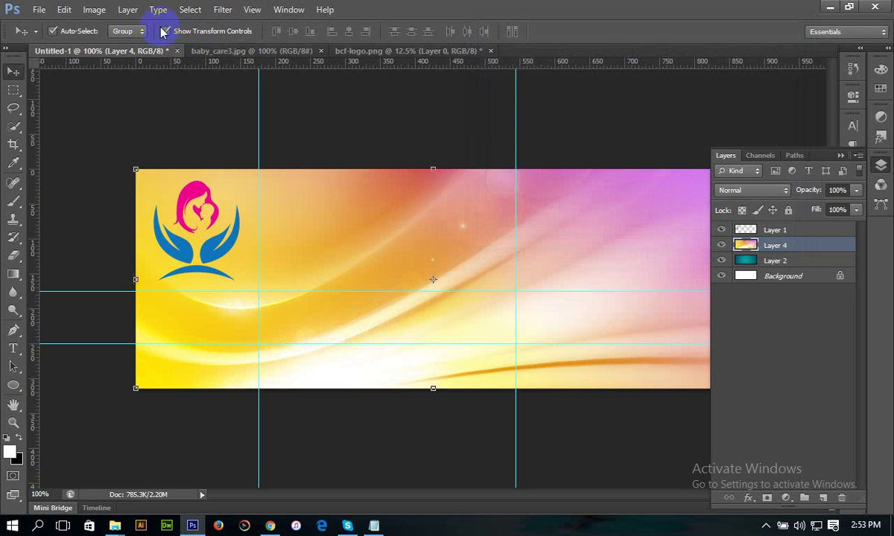
- Test a Brightness/Contrast change on the background, then close it unchanged
{"action": "left_click", "coordinate": [92, 9]}
{"action": "mouse_move", "coordinate": [115, 45]}
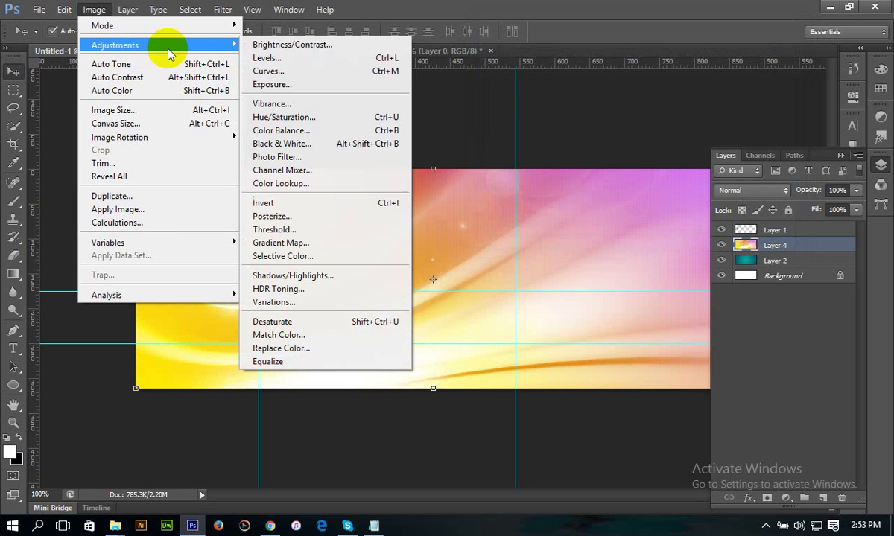
{"action": "left_click", "coordinate": [317, 47]}
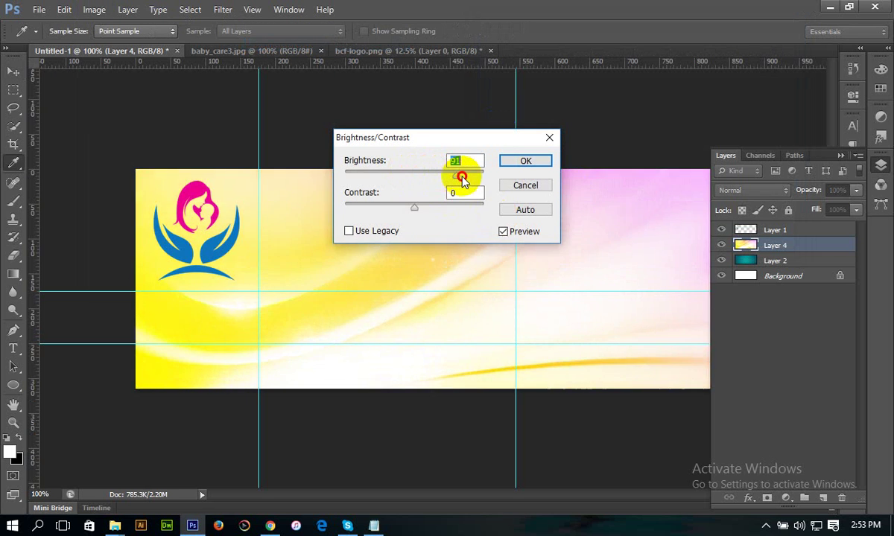
{"action": "mouse_move", "coordinate": [413, 176]}
{"action": "left_mouse_down"}
{"action": "mouse_move", "coordinate": [375, 179]}
{"action": "mouse_move", "coordinate": [437, 183]}
{"action": "left_mouse_up"}
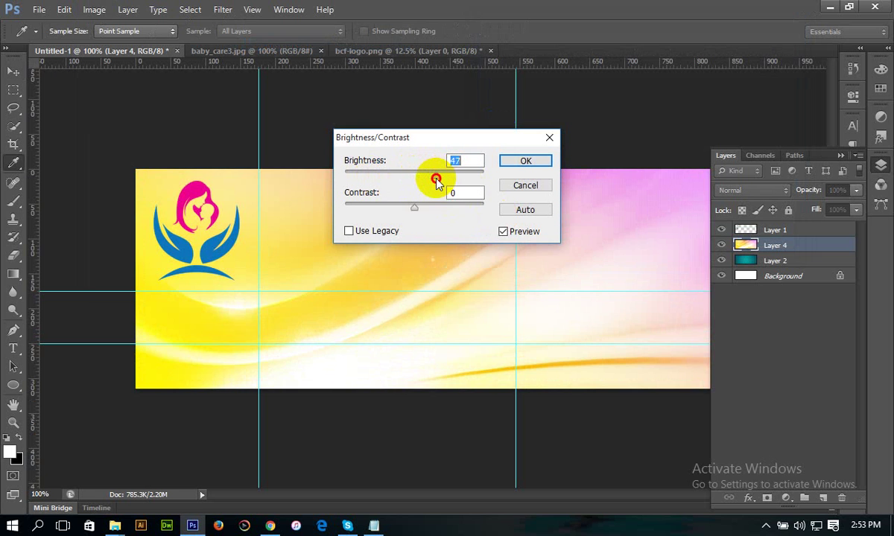
{"action": "type", "text": "0"}
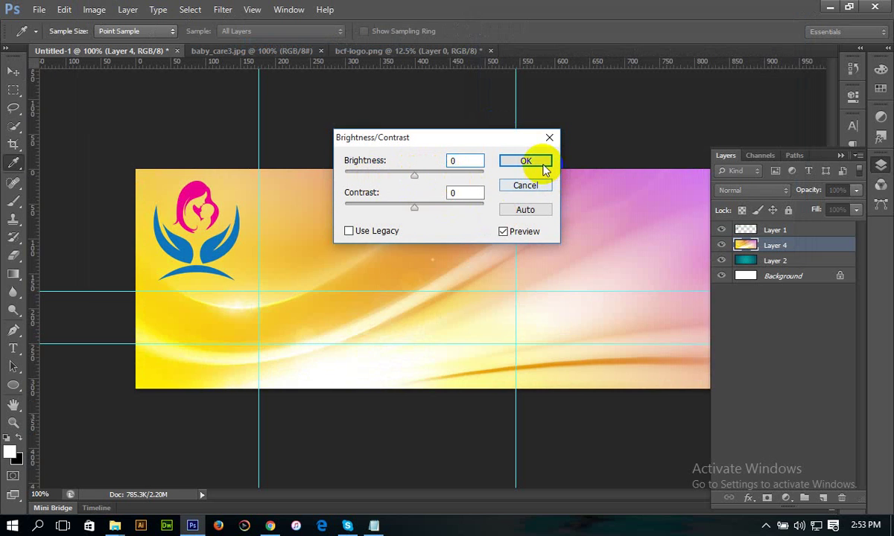
{"action": "left_click", "coordinate": [542, 163]}
{"action": "key", "text": "v"}
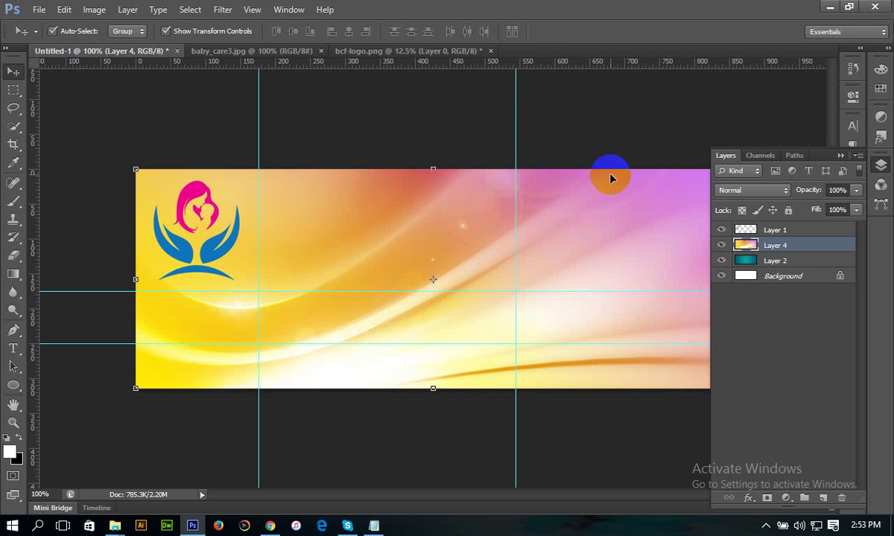
- Open Curves and test a tone-curve point on the background, then reset it
{"action": "key", "text": "ctrl+m"}
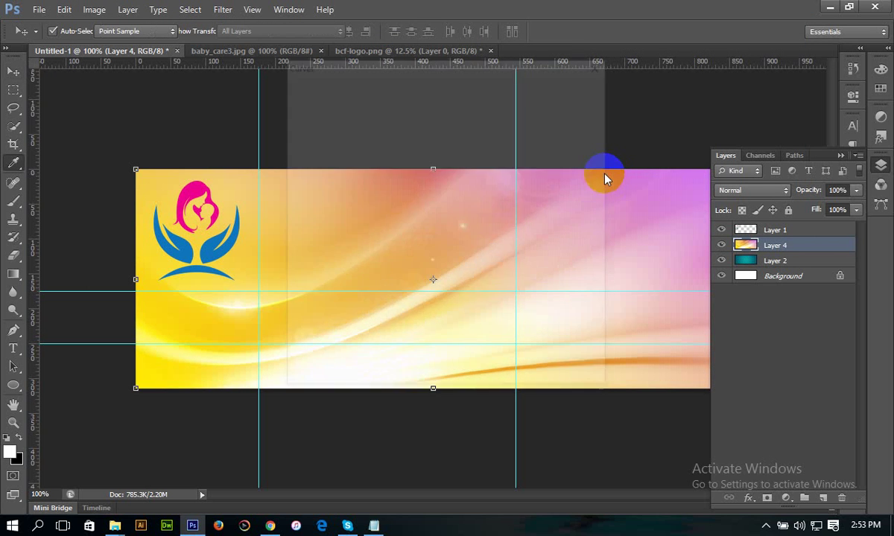
{"action": "left_click", "coordinate": [601, 64]}
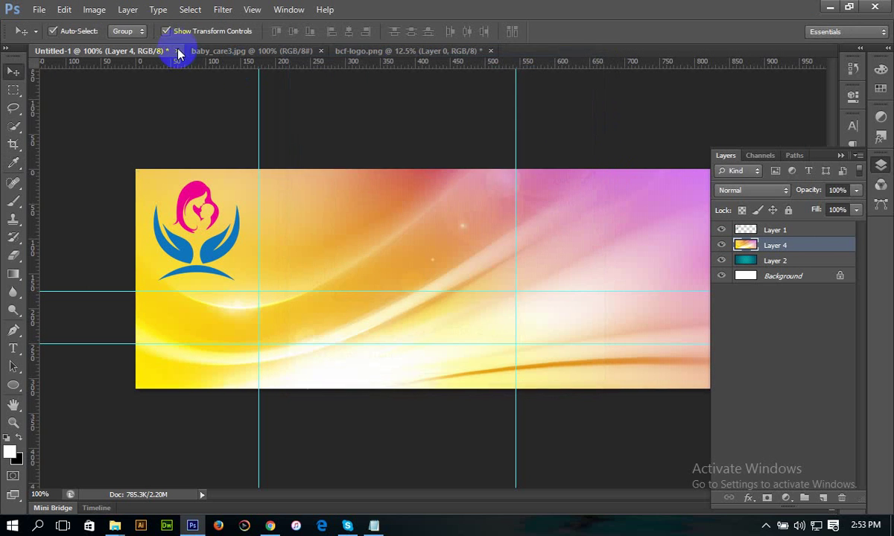
{"action": "left_click", "coordinate": [94, 10]}
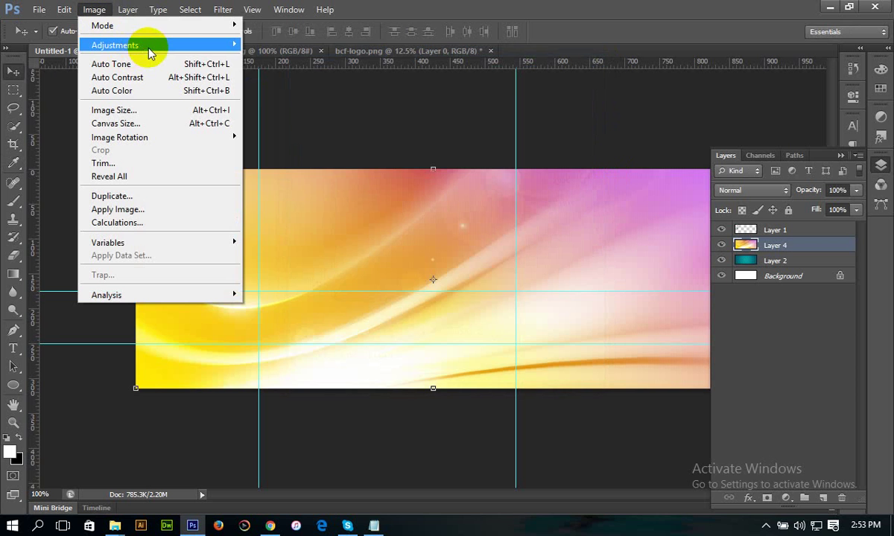
{"action": "mouse_move", "coordinate": [114, 46]}
{"action": "left_click", "coordinate": [330, 76]}
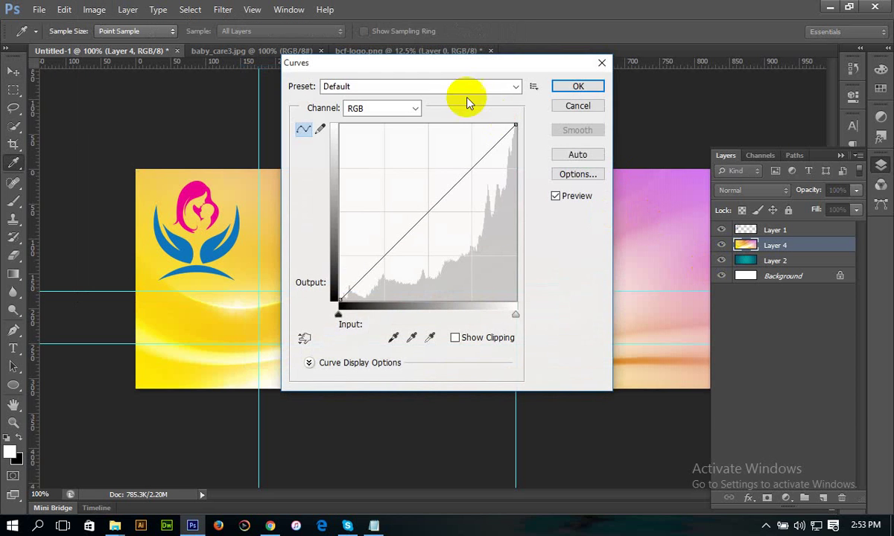
{"action": "left_click_drag", "start_coordinate": [512, 64], "coordinate": [792, 81]}
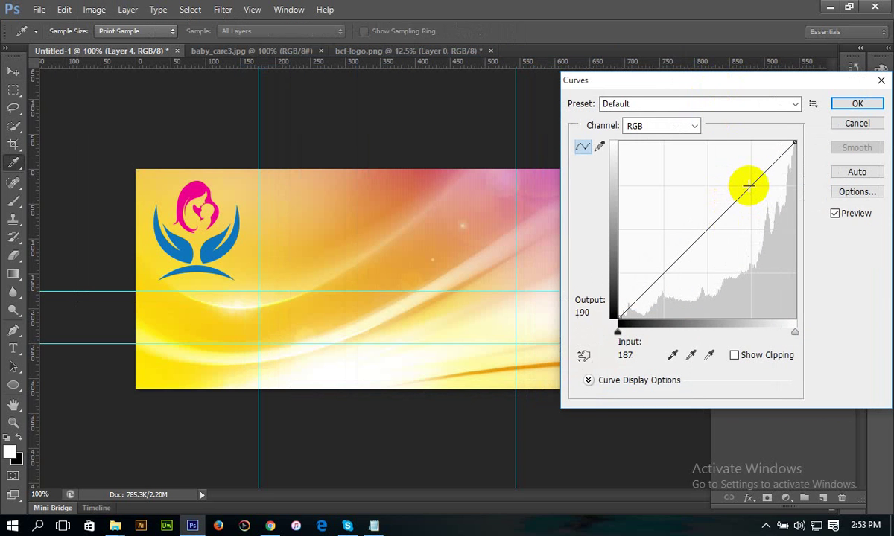
{"action": "mouse_move", "coordinate": [748, 185]}
{"action": "left_mouse_down"}
{"action": "mouse_move", "coordinate": [727, 169]}
{"action": "mouse_move", "coordinate": [767, 198]}
{"action": "left_mouse_up"}
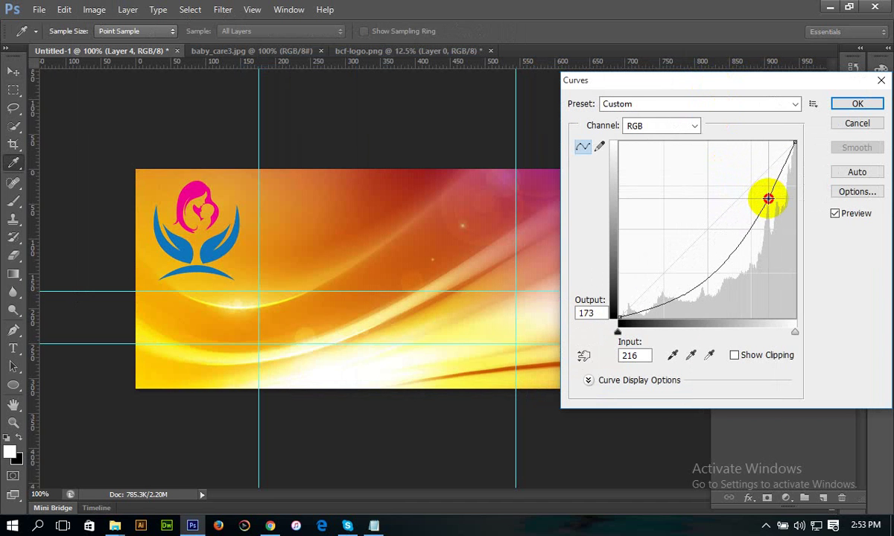
{"action": "key", "text": "Delete"}
- Bend the Red channel curve to warm the background, then cancel Curves
{"action": "left_click", "coordinate": [695, 128]}
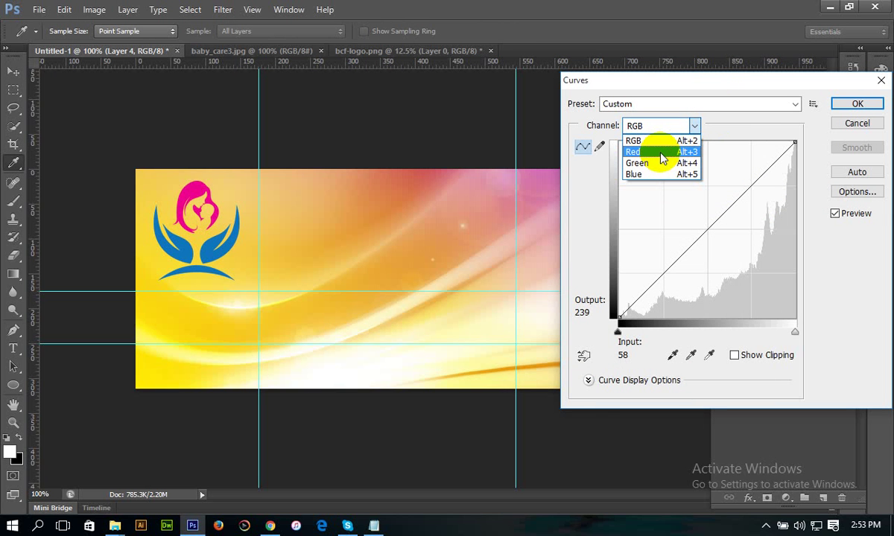
{"action": "left_click", "coordinate": [662, 153]}
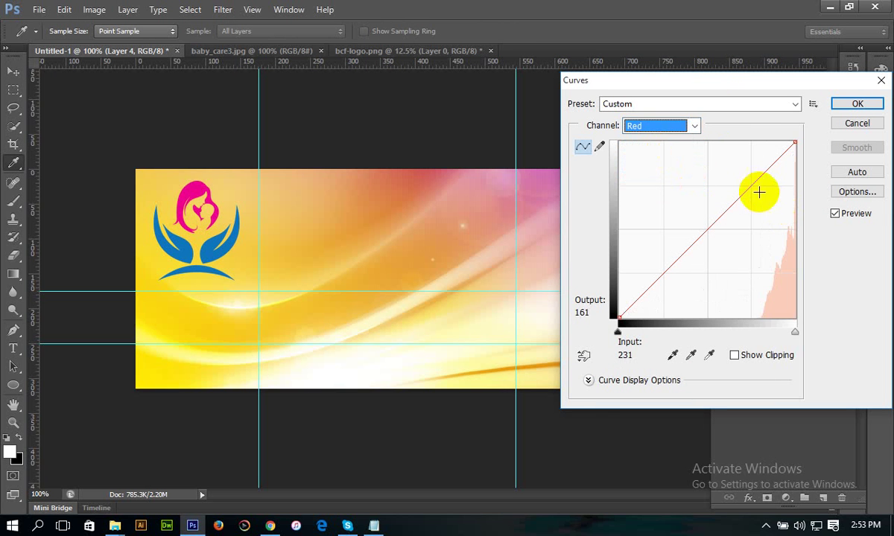
{"action": "mouse_move", "coordinate": [751, 186]}
{"action": "left_mouse_down"}
{"action": "mouse_move", "coordinate": [729, 167]}
{"action": "mouse_move", "coordinate": [761, 203]}
{"action": "left_mouse_up"}
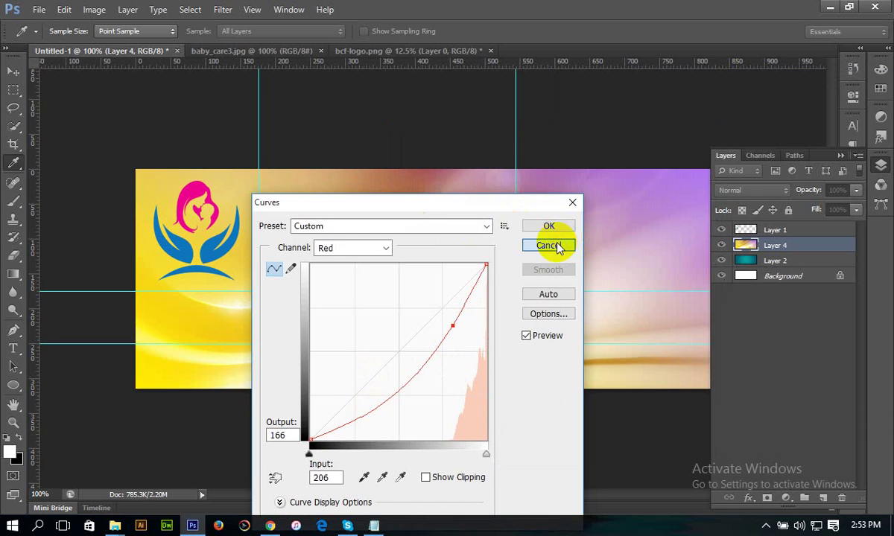
{"action": "left_click", "coordinate": [557, 248]}
{"action": "key", "text": "v"}
- Zoom the view in and out, settling back at 66.7%
{"action": "left_click", "coordinate": [437, 132]}
{"action": "key", "text": "ctrl+minus"}
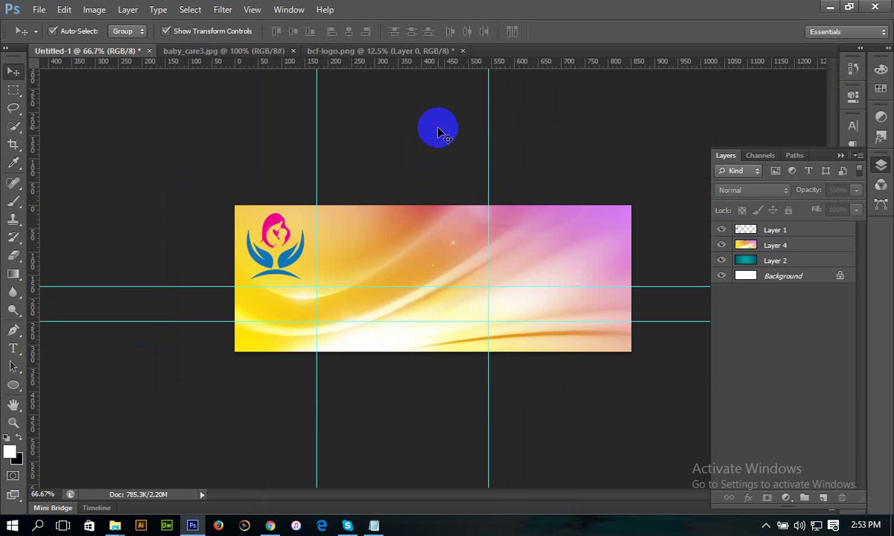
{"action": "key", "text": "ctrl+plus"}
{"action": "key", "text": "ctrl+minus"}
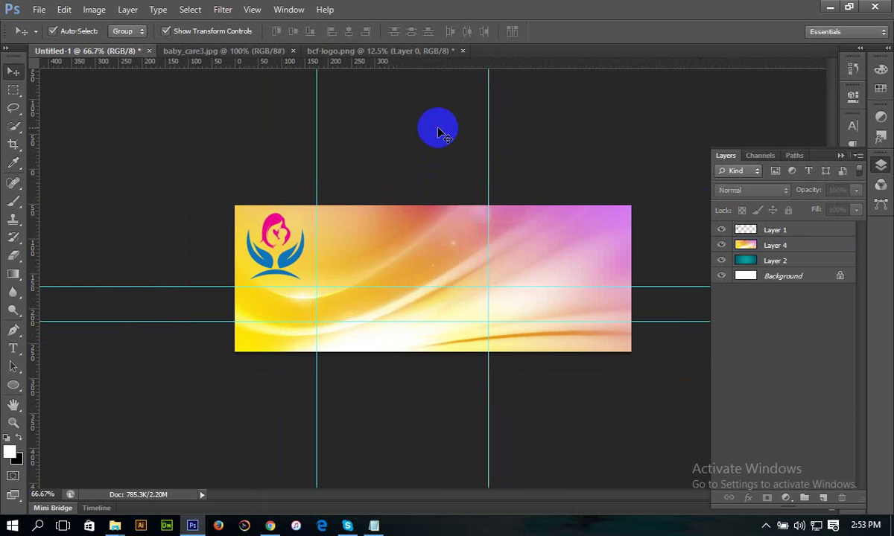
{"action": "left_click", "coordinate": [581, 170]}
{"action": "key", "text": "ctrl+plus"}
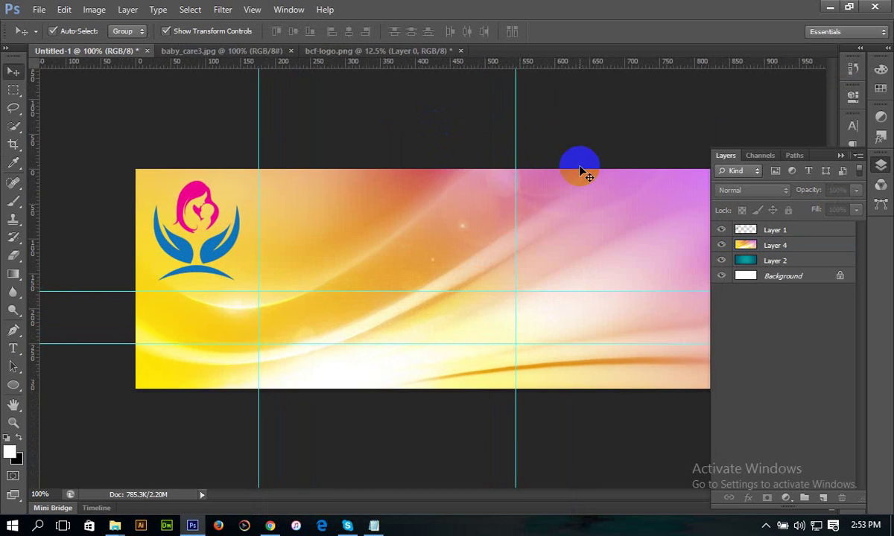
{"action": "key", "text": "ctrl+minus"}
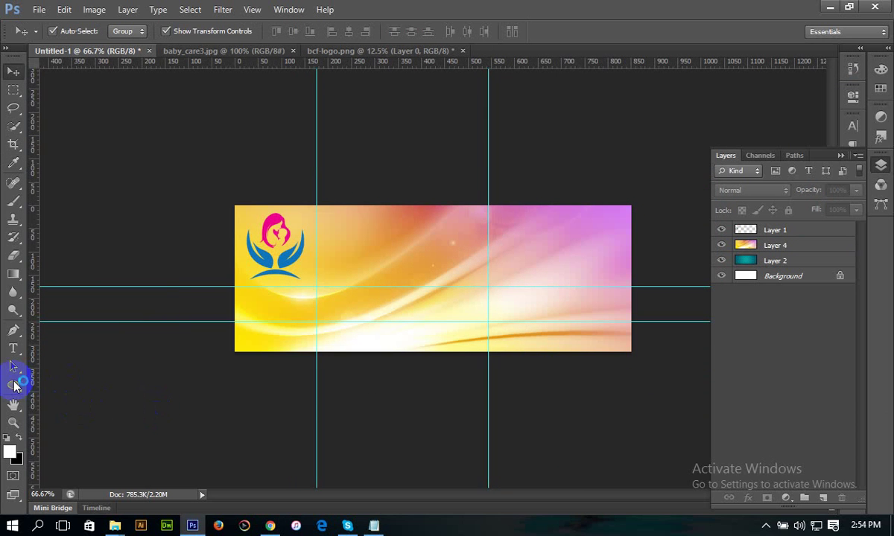
- Draw a large white circle over the banner's right side and adjust its size
{"action": "left_click", "coordinate": [13, 386]}
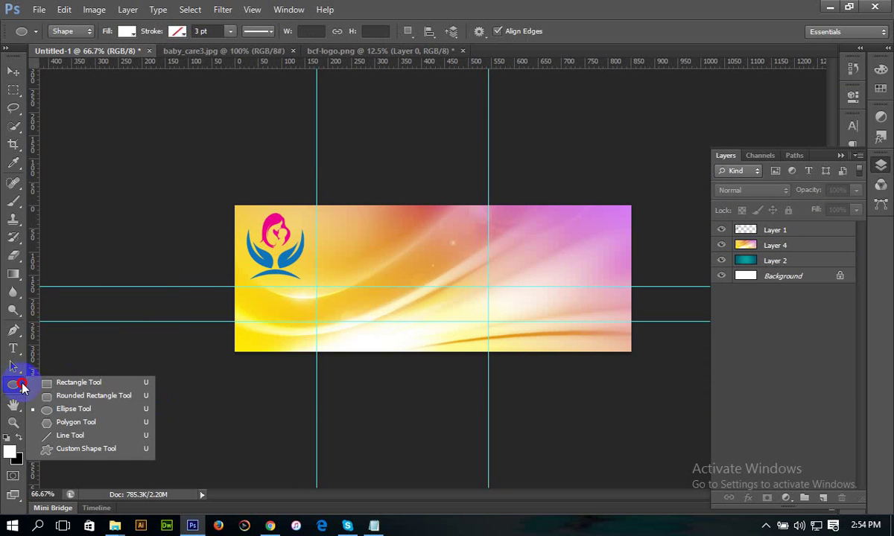
{"action": "left_click", "coordinate": [106, 414]}
{"action": "left_click_drag", "start_coordinate": [661, 375], "coordinate": [465, 127]}
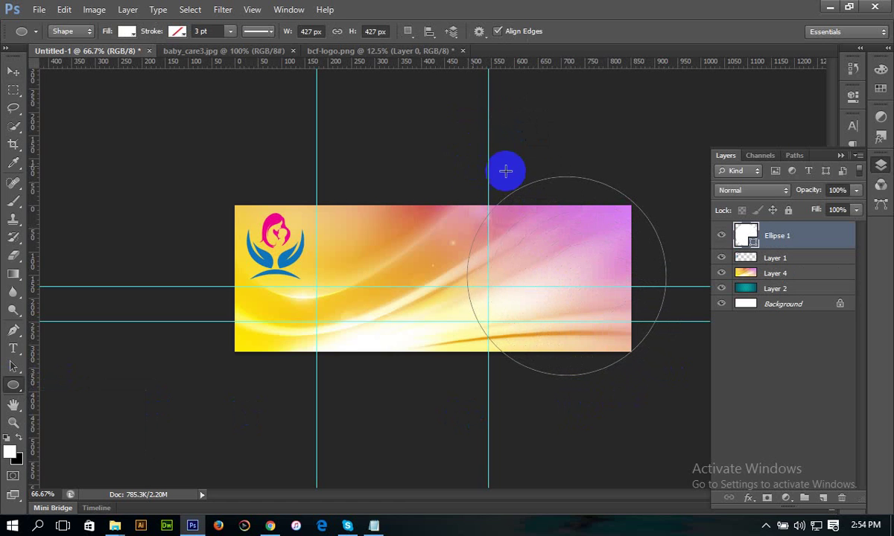
{"action": "left_click", "coordinate": [13, 70]}
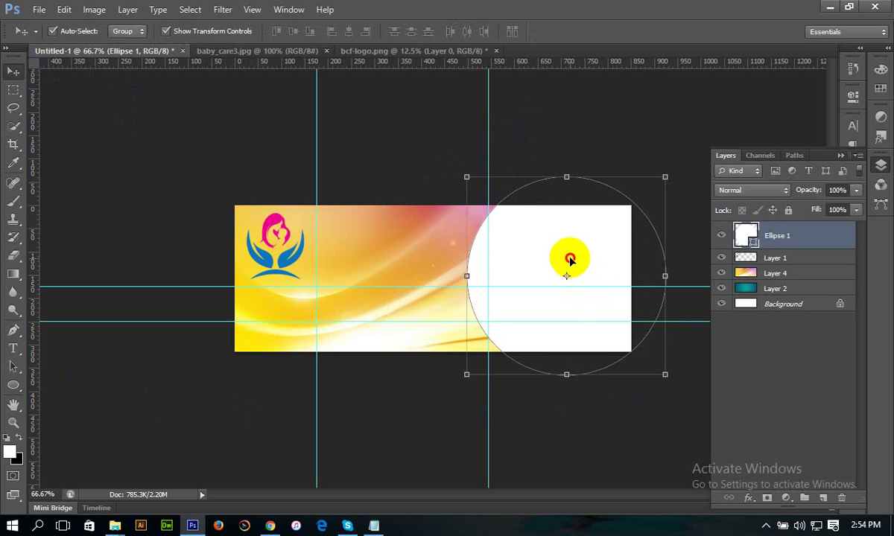
{"action": "mouse_move", "coordinate": [570, 259]}
{"action": "left_mouse_down"}
{"action": "mouse_move", "coordinate": [588, 261]}
{"action": "mouse_move", "coordinate": [579, 256]}
{"action": "left_mouse_up"}
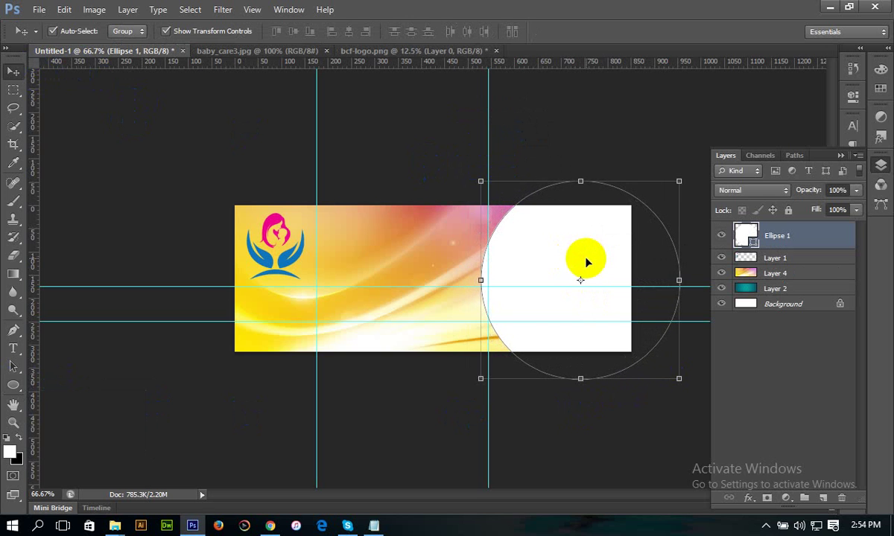
{"action": "left_click_drag", "start_coordinate": [679, 181], "coordinate": [675, 186]}
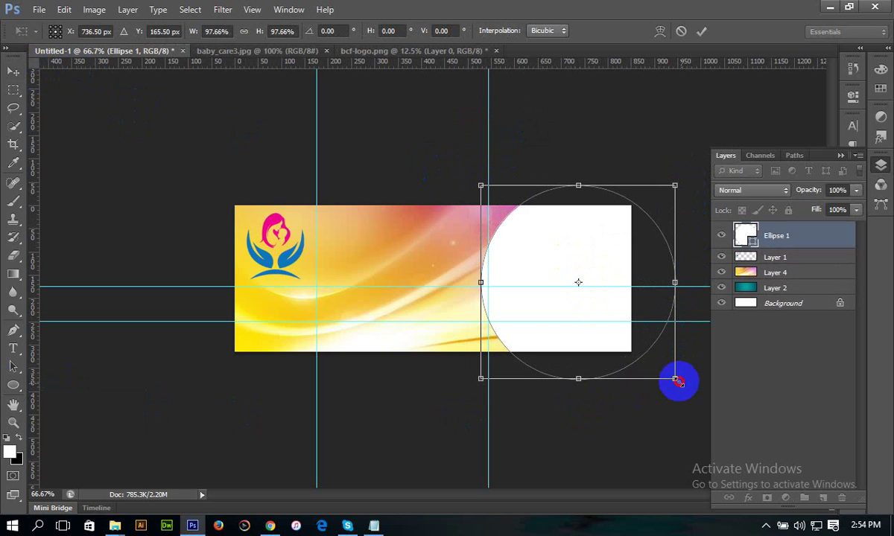
{"action": "left_click_drag", "start_coordinate": [675, 381], "coordinate": [673, 378]}
{"action": "key", "text": "Return"}
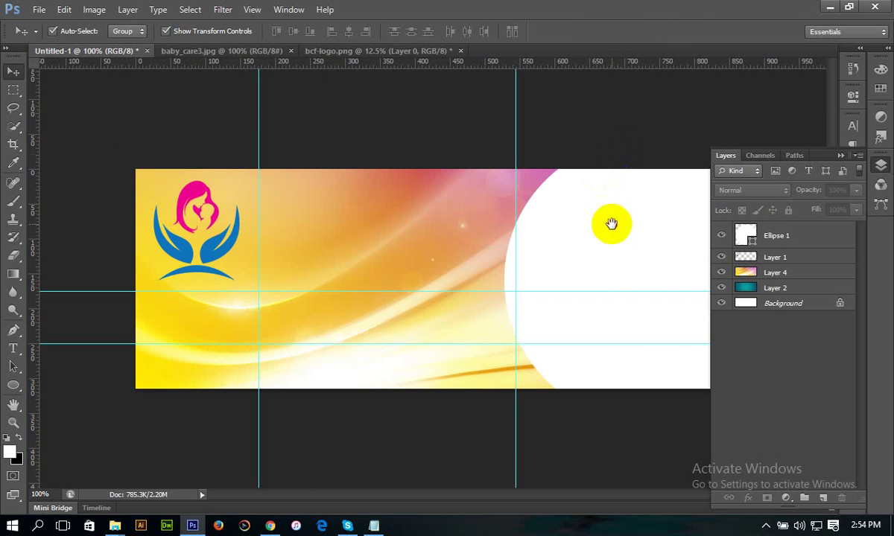
- At 100% view, select the white circle layer and shift it slightly right
{"action": "key", "text": "ctrl+plus"}
{"action": "scroll", "coordinate": [424, 209], "scroll_direction": "up", "scroll_amount": 2}
{"action": "left_click_drag", "start_coordinate": [474, 262], "coordinate": [137, 226]}
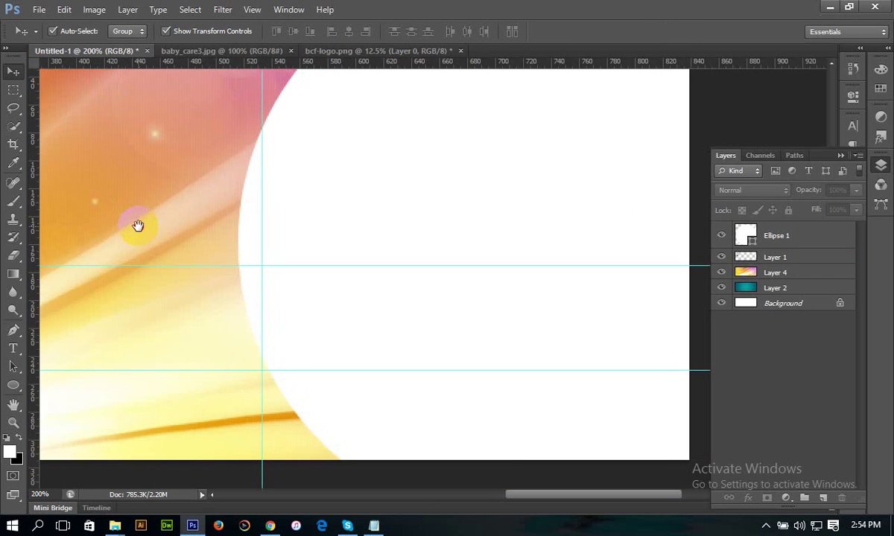
{"action": "scroll", "coordinate": [144, 233], "scroll_direction": "down", "scroll_amount": 2}
{"action": "scroll", "coordinate": [138, 234], "scroll_direction": "down", "scroll_amount": 1}
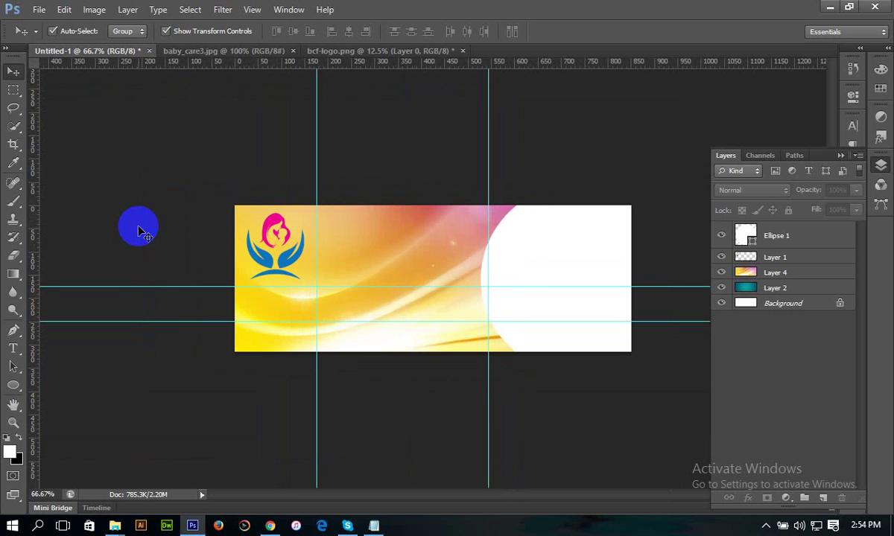
{"action": "left_click", "coordinate": [531, 268]}
{"action": "left_click", "coordinate": [565, 265]}
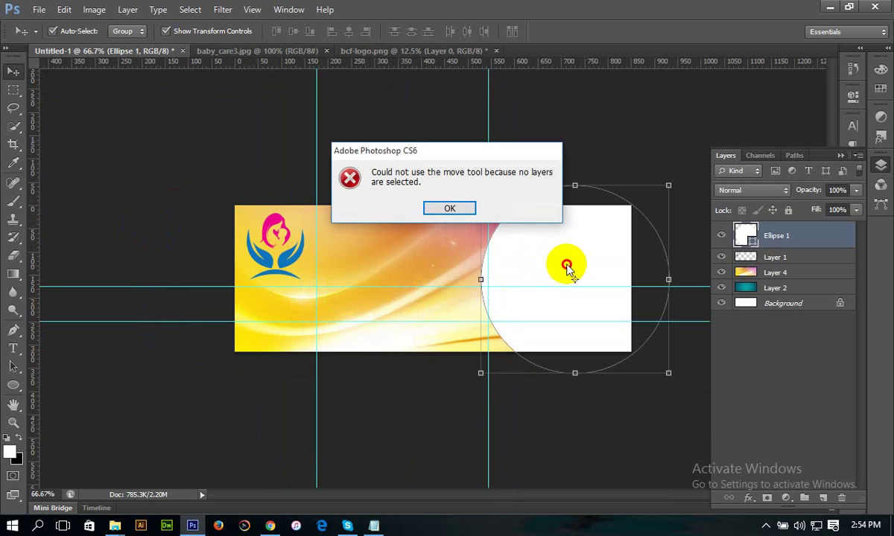
{"action": "left_click", "coordinate": [447, 206]}
{"action": "left_click", "coordinate": [572, 250]}
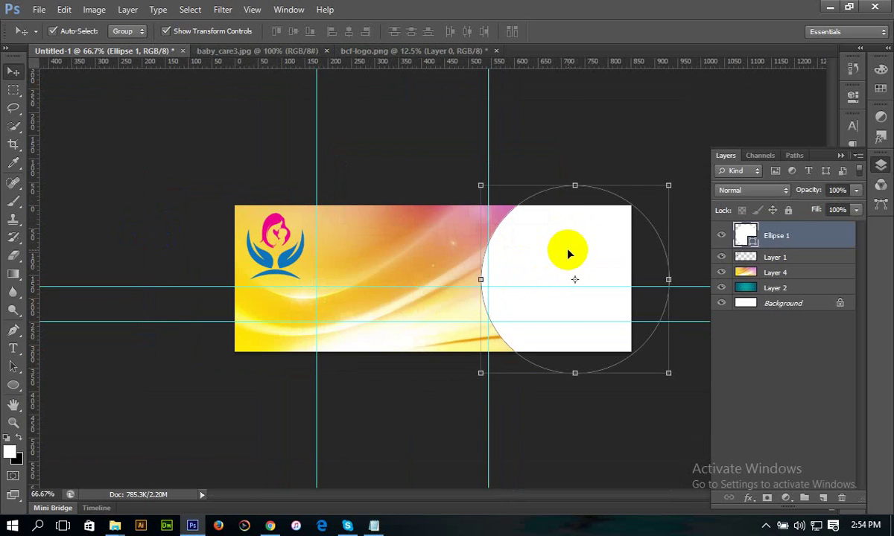
{"action": "left_click", "coordinate": [450, 209]}
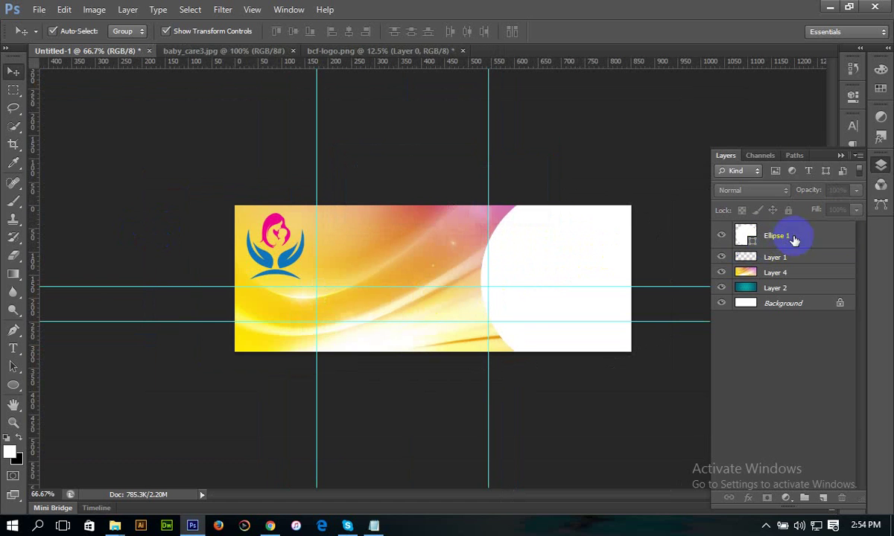
{"action": "left_click_drag", "start_coordinate": [619, 257], "coordinate": [681, 320]}
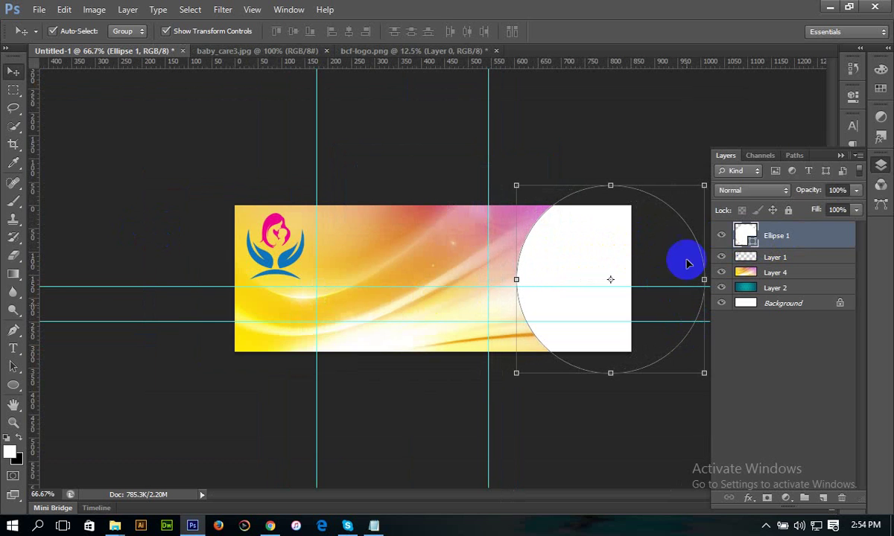
- Enlarge the circle to about 515 px and nudge its left edge onto the right guide
{"action": "left_click", "coordinate": [613, 155]}
{"action": "left_click", "coordinate": [588, 242]}
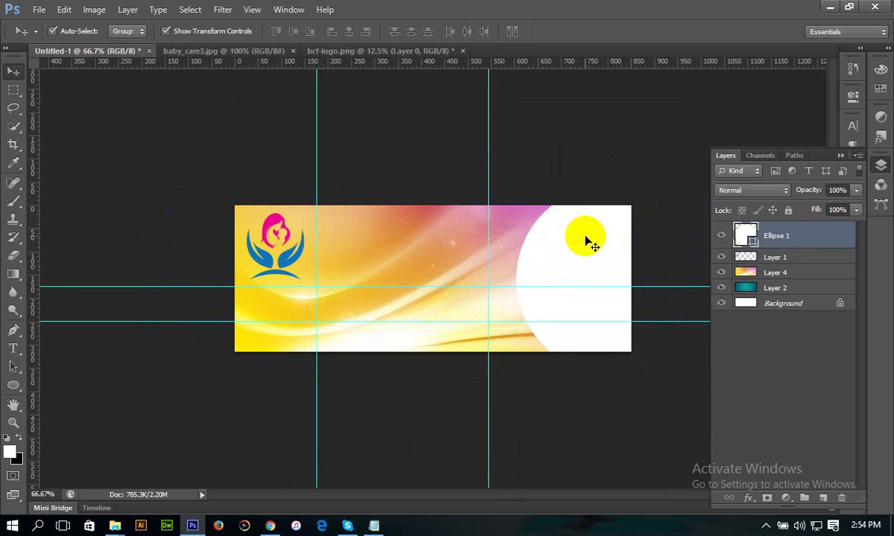
{"action": "left_click_drag", "start_coordinate": [512, 182], "coordinate": [491, 155]}
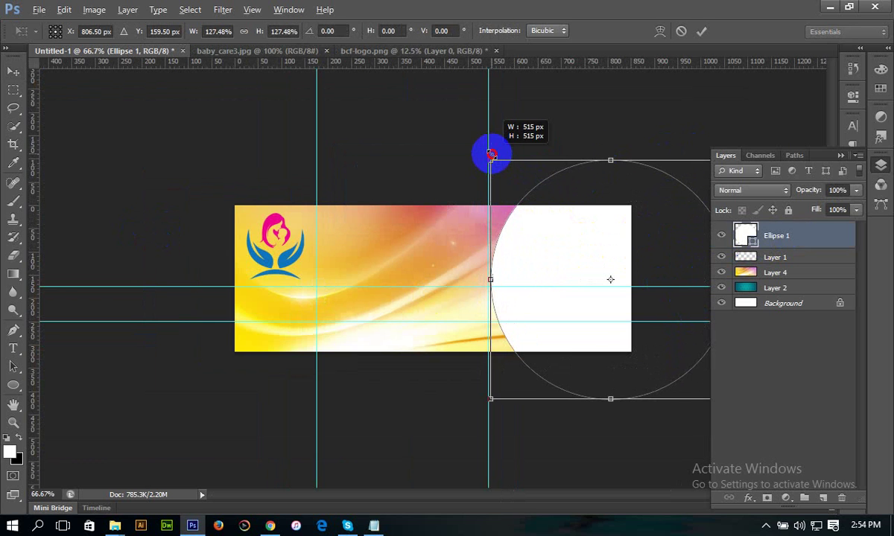
{"action": "left_click_drag", "start_coordinate": [566, 249], "coordinate": [574, 251]}
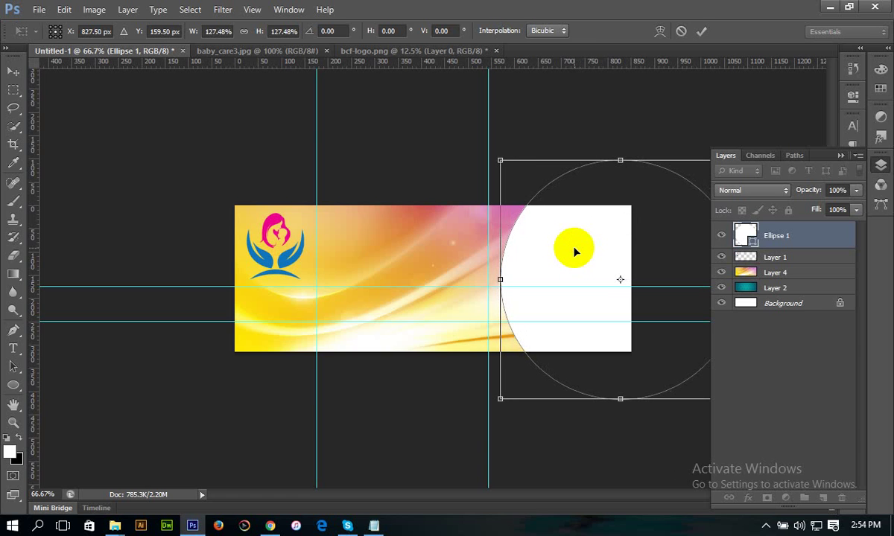
{"action": "key", "text": "Return"}
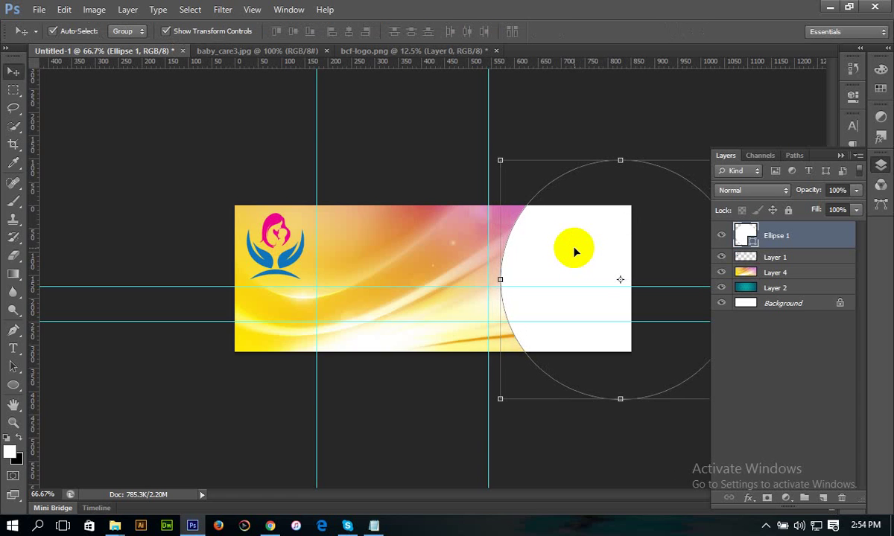
{"action": "key", "text": "Down"}
{"action": "key", "text": "Left"}
{"action": "key", "text": "Left"}
{"action": "key", "text": "Left"}
{"action": "key", "text": "Left"}
{"action": "key", "text": "Left"}
{"action": "key", "text": "Left"}
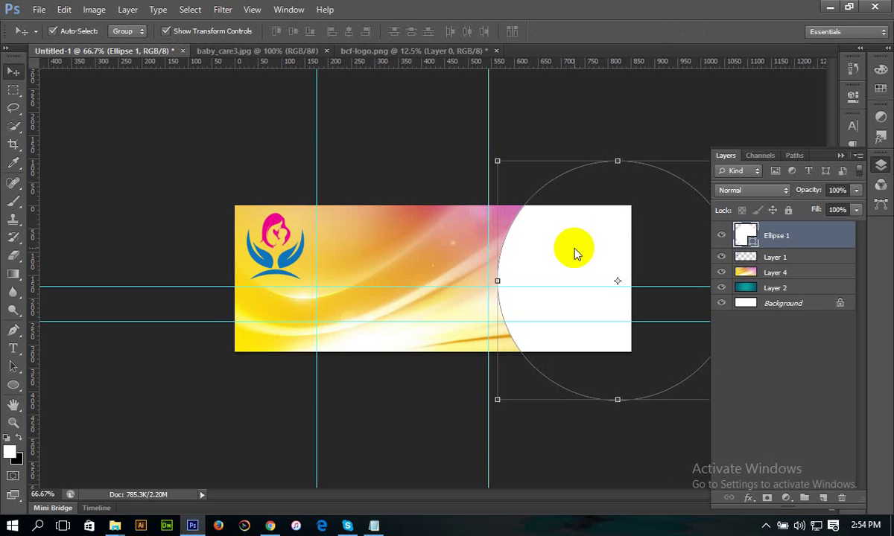
{"action": "key", "text": "Left"}
{"action": "key", "text": "Left"}
{"action": "key", "text": "Left"}
{"action": "key", "text": "Left"}
{"action": "key", "text": "Left"}
{"action": "key", "text": "Left"}
{"action": "key", "text": "Left"}
{"action": "key", "text": "Left"}
{"action": "key", "text": "Left"}
{"action": "key", "text": "Left"}
{"action": "key", "text": "Left"}
{"action": "key", "text": "Left"}
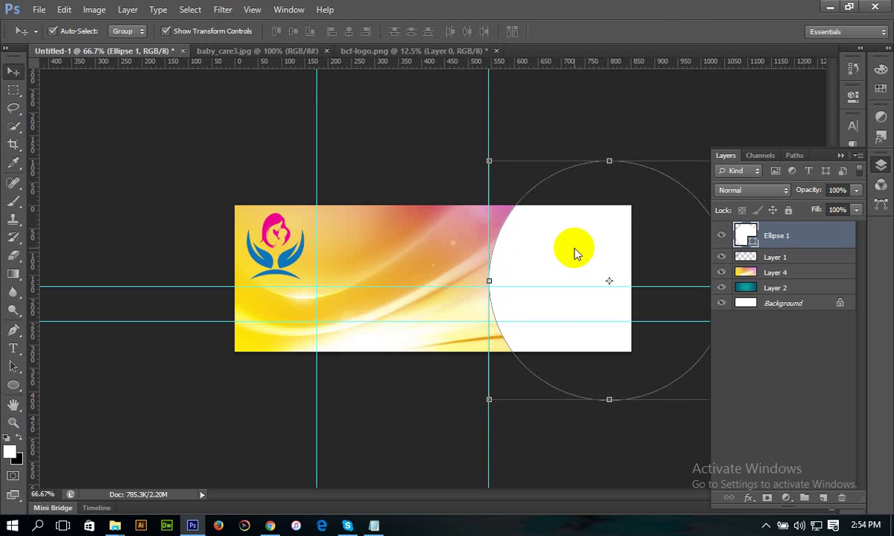
{"action": "left_click", "coordinate": [421, 83]}
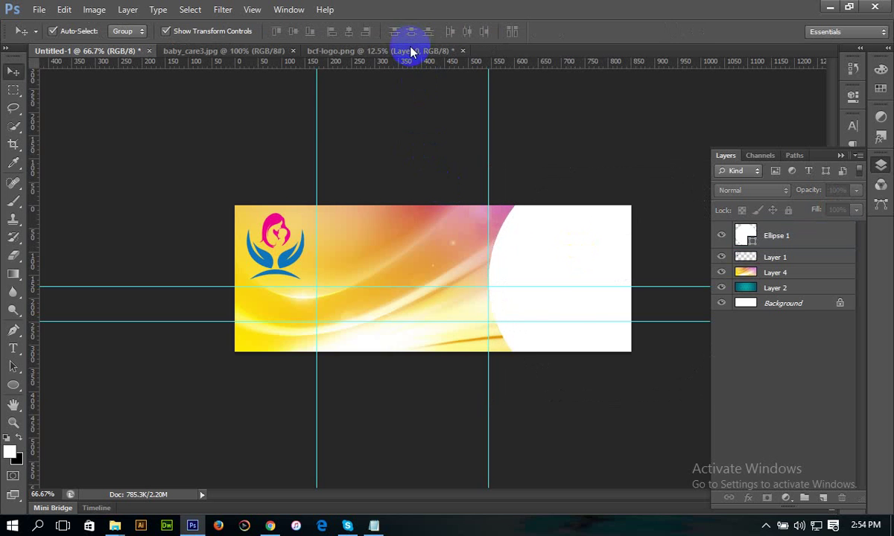
- Close bcf-logo.png without saving, then close baby_care3.jpg
{"action": "left_click", "coordinate": [411, 53]}
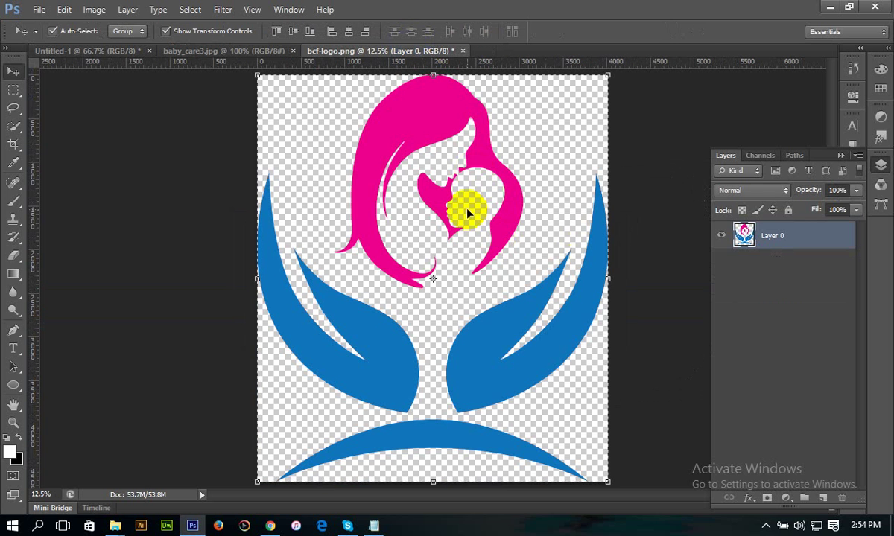
{"action": "key", "text": "ctrl+w"}
{"action": "key", "text": "Return"}
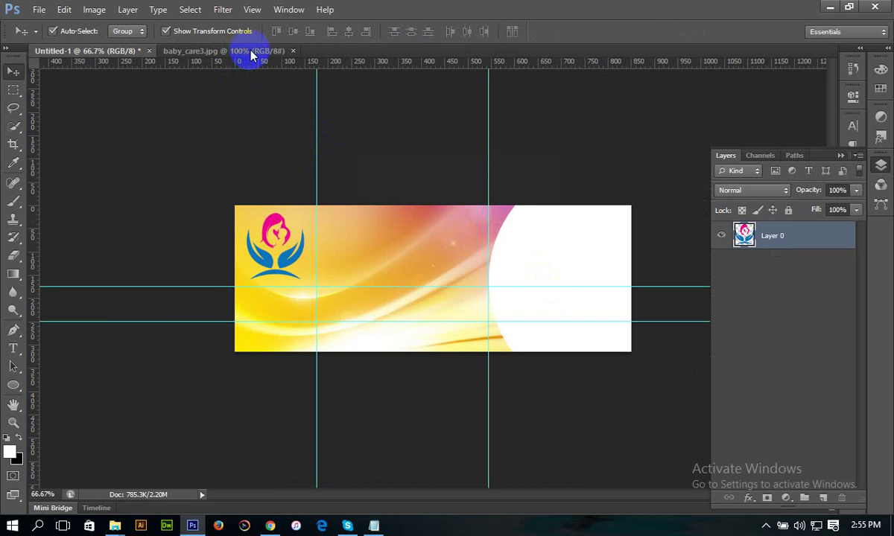
{"action": "left_click", "coordinate": [252, 55]}
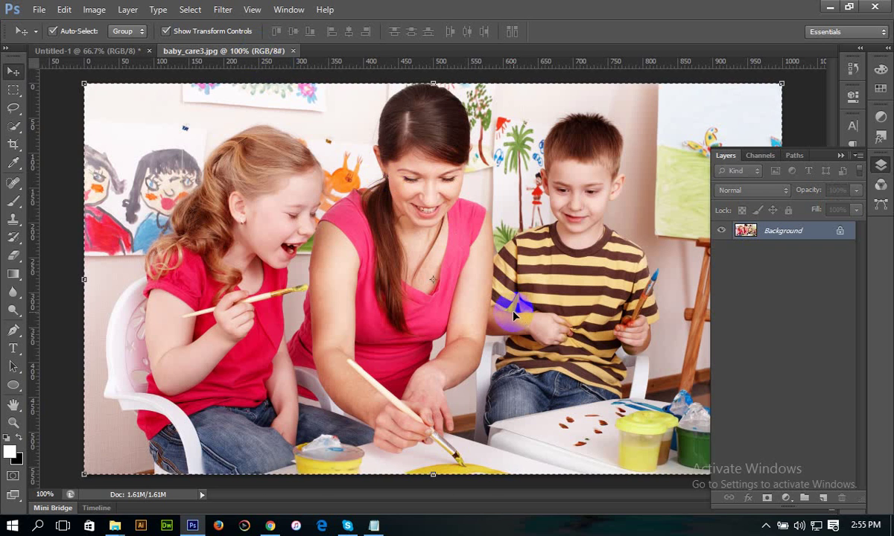
{"action": "key", "text": "ctrl+w"}
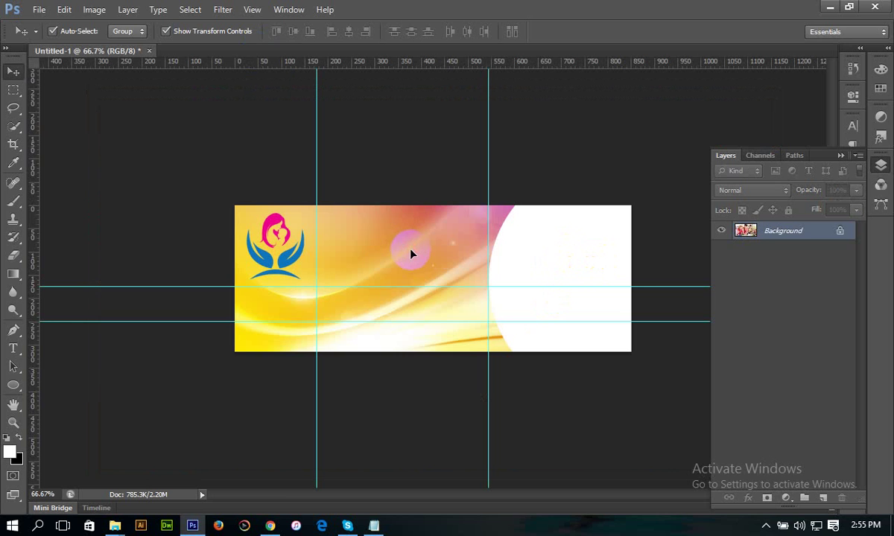
- Paste the copied children photo as a new layer directly above Ellipse 1
{"action": "left_click", "coordinate": [410, 254]}
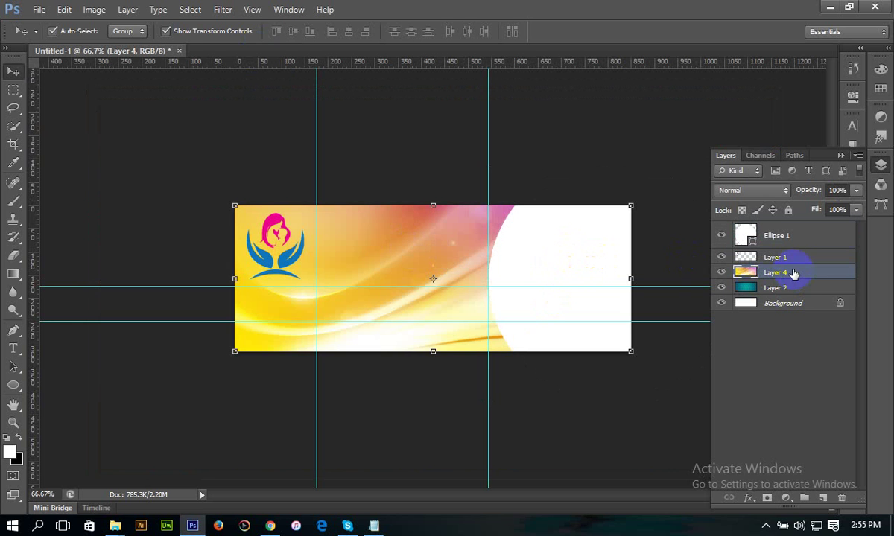
{"action": "left_click", "coordinate": [525, 256]}
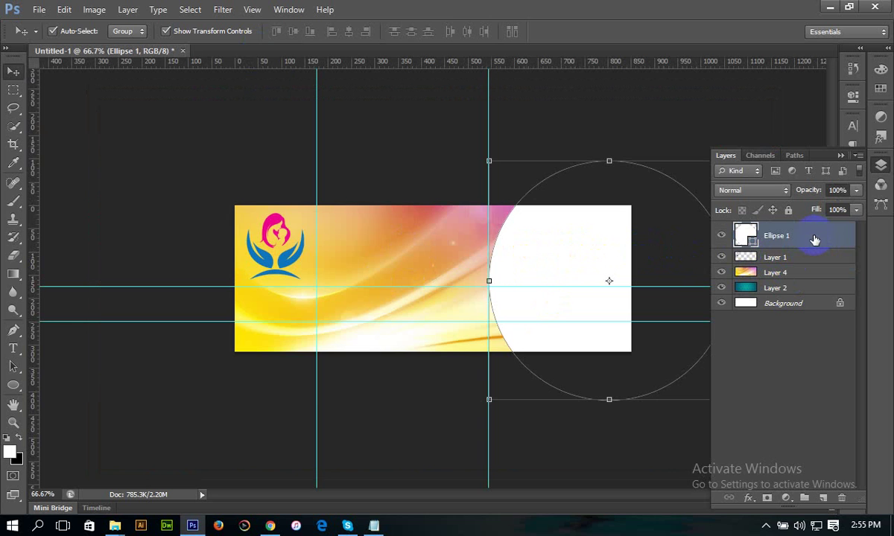
{"action": "key", "text": "ctrl+v"}
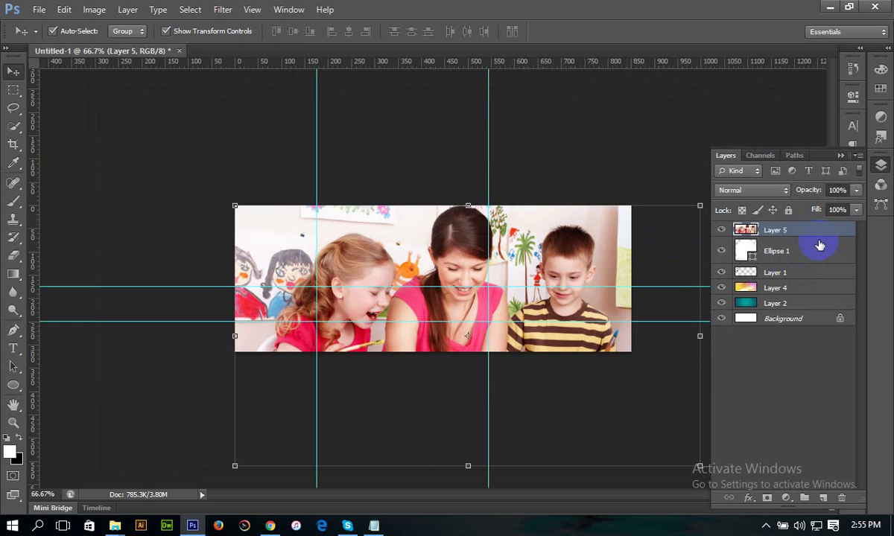
- Shrink the pasted children photo to about 85.6%, then zoom back to 66.7%
{"action": "right_click", "coordinate": [808, 233]}
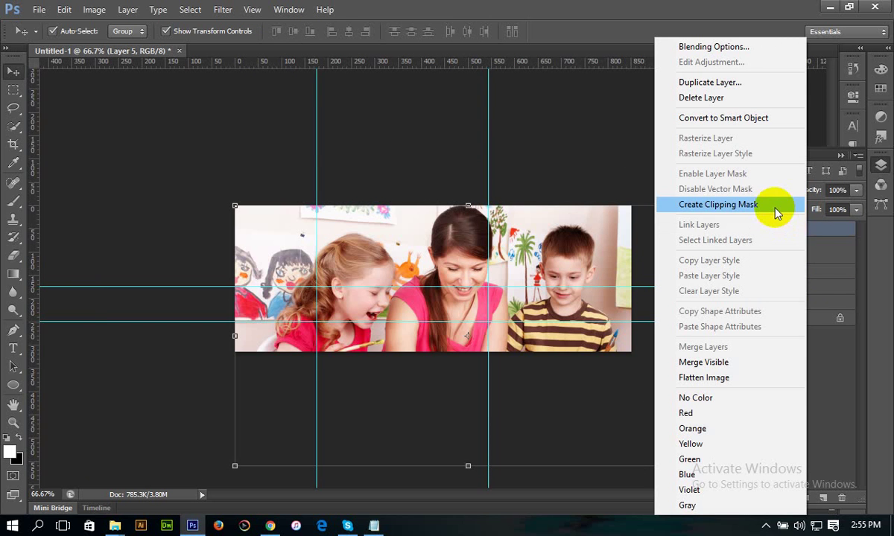
{"action": "left_click", "coordinate": [543, 172]}
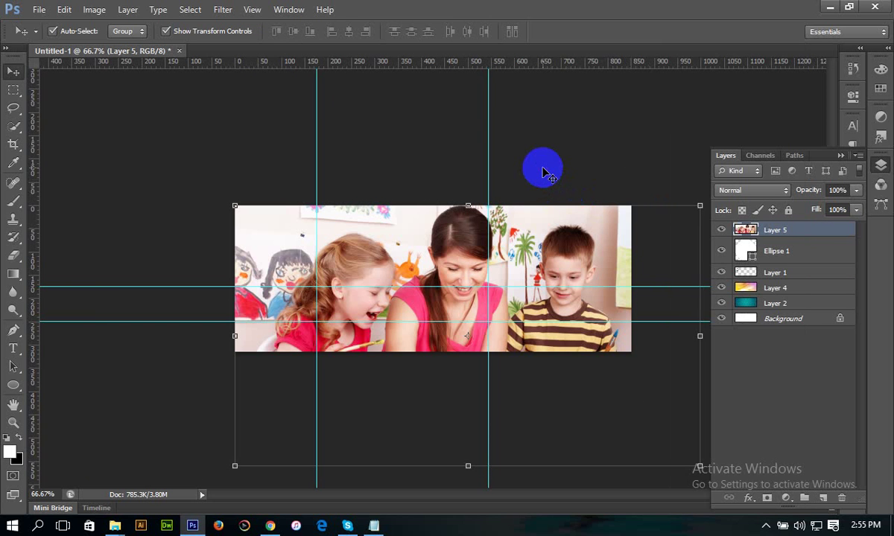
{"action": "key", "text": "ctrl+minus"}
{"action": "key", "text": "ctrl+minus"}
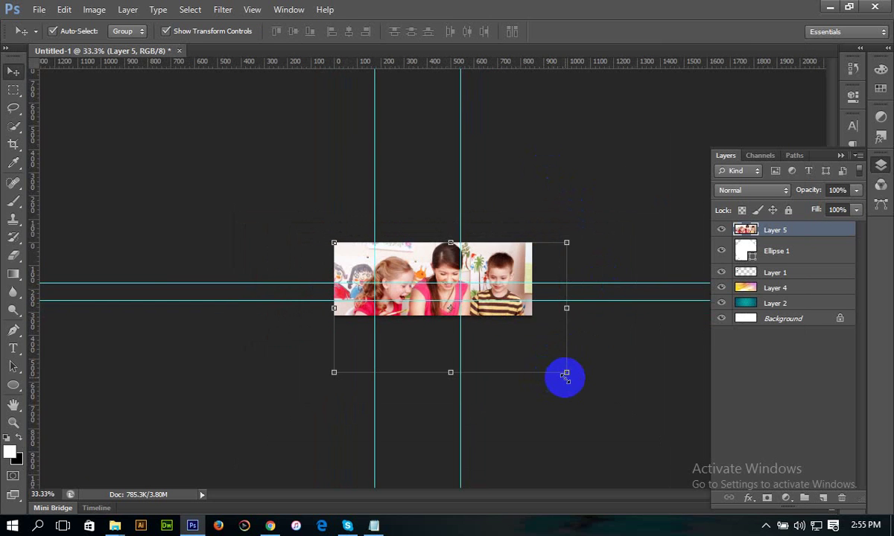
{"action": "left_click_drag", "start_coordinate": [566, 372], "coordinate": [536, 353]}
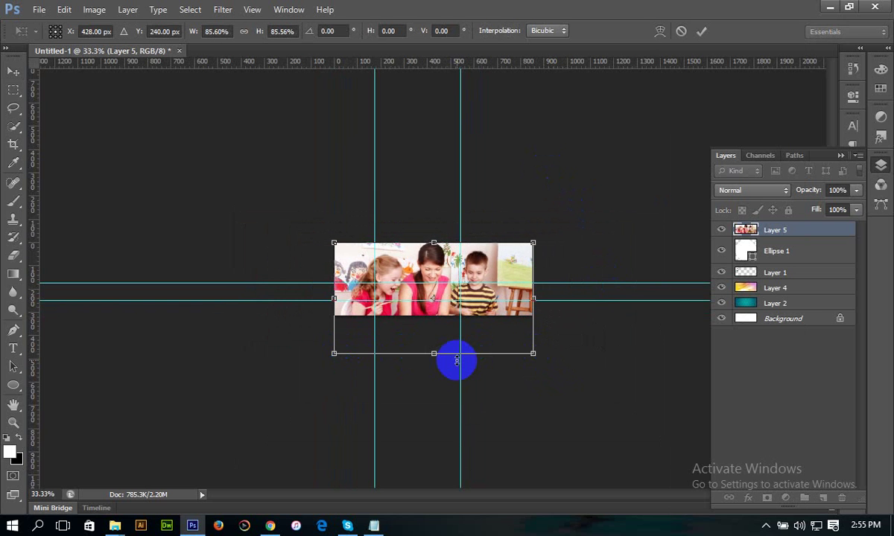
{"action": "key", "text": "Return"}
{"action": "key", "text": "ctrl+plus"}
{"action": "key", "text": "ctrl+plus"}
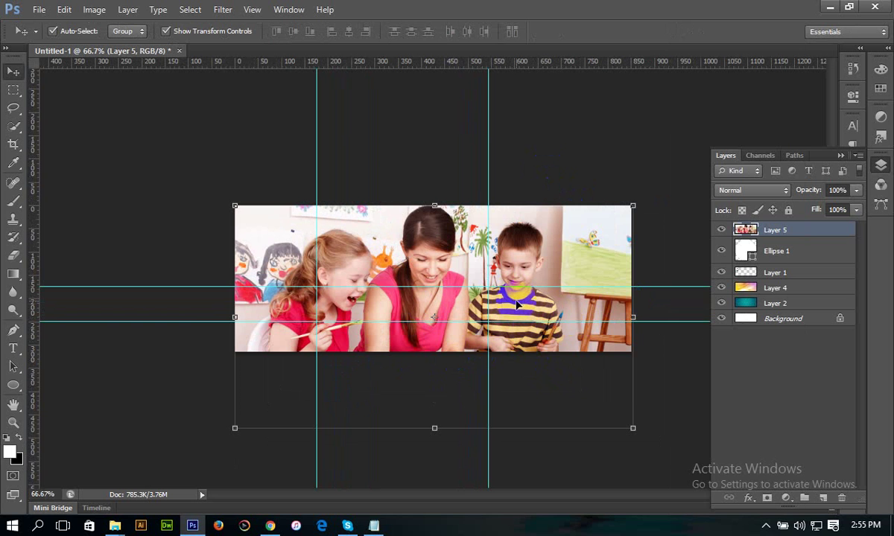
- Clip the photo into the circle, shrink it to about 65.8%, and position the girl and mother
{"action": "right_click", "coordinate": [813, 233]}
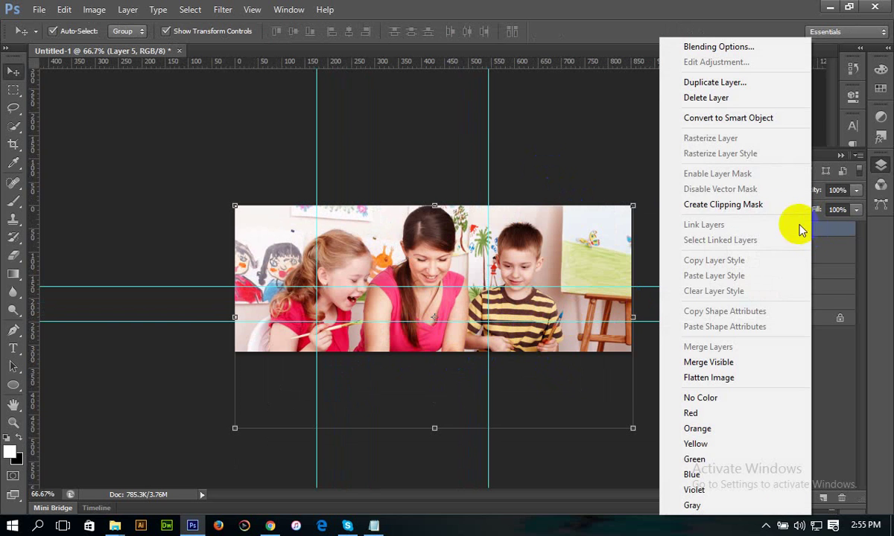
{"action": "left_click", "coordinate": [754, 204]}
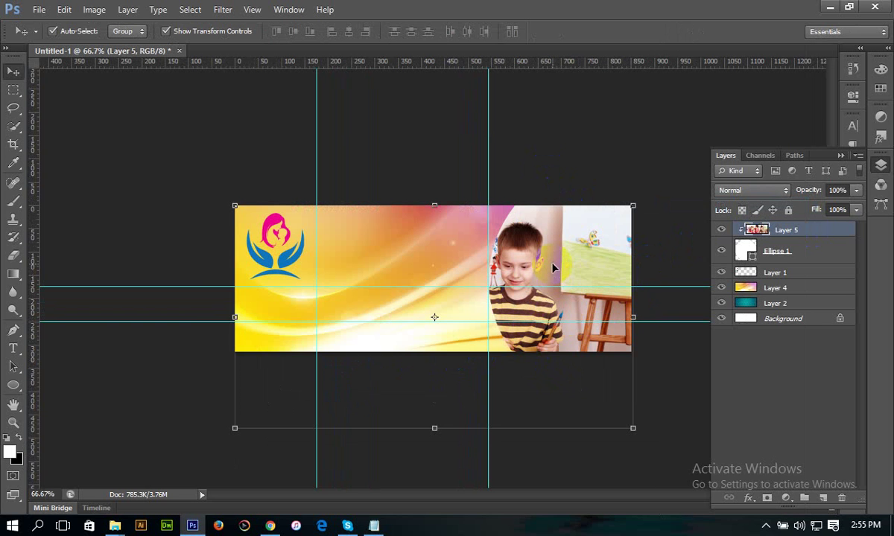
{"action": "left_click_drag", "start_coordinate": [235, 428], "coordinate": [372, 351]}
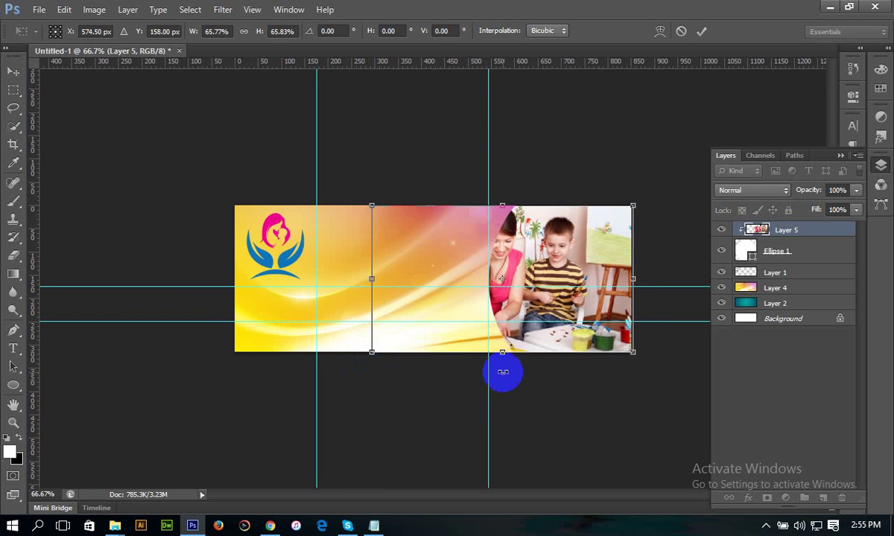
{"action": "key", "text": "Return"}
{"action": "left_click_drag", "start_coordinate": [500, 250], "coordinate": [629, 267]}
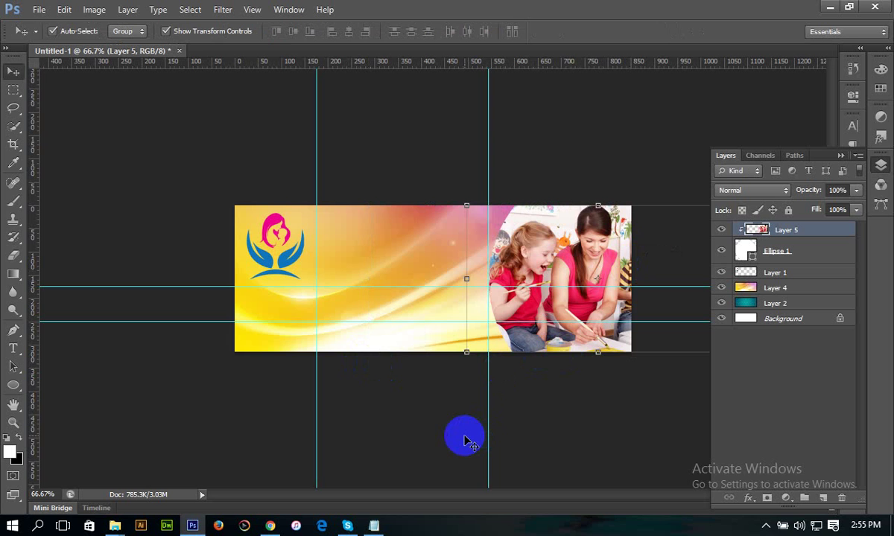
{"action": "key", "text": "Right"}
{"action": "key", "text": "Right"}
{"action": "key", "text": "Right"}
{"action": "key", "text": "Right"}
{"action": "key", "text": "Right"}
{"action": "key", "text": "Right"}
{"action": "key", "text": "Right"}
{"action": "key", "text": "Right"}
{"action": "key", "text": "Right"}
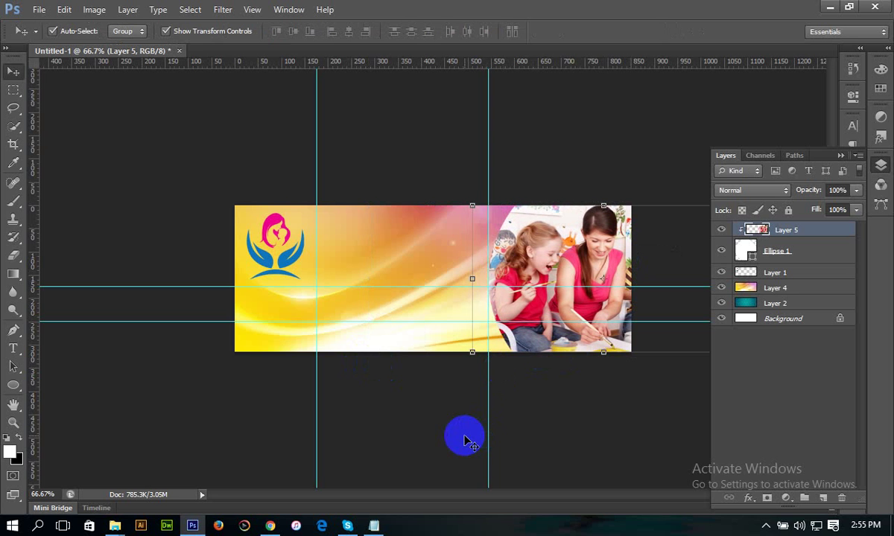
- View the banner at 100% and select the Ellipse 1 layer
{"action": "left_click", "coordinate": [562, 451]}
{"action": "key", "text": "ctrl+plus"}
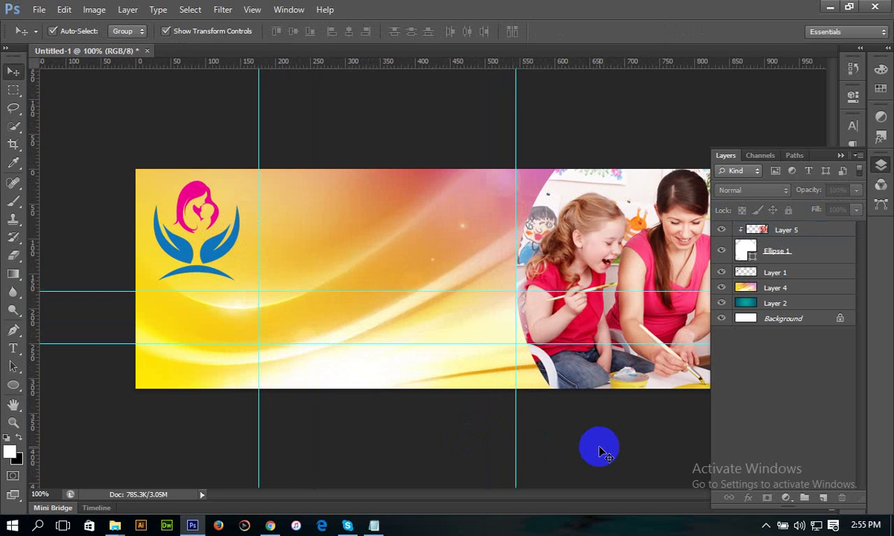
{"action": "left_click", "coordinate": [812, 252]}
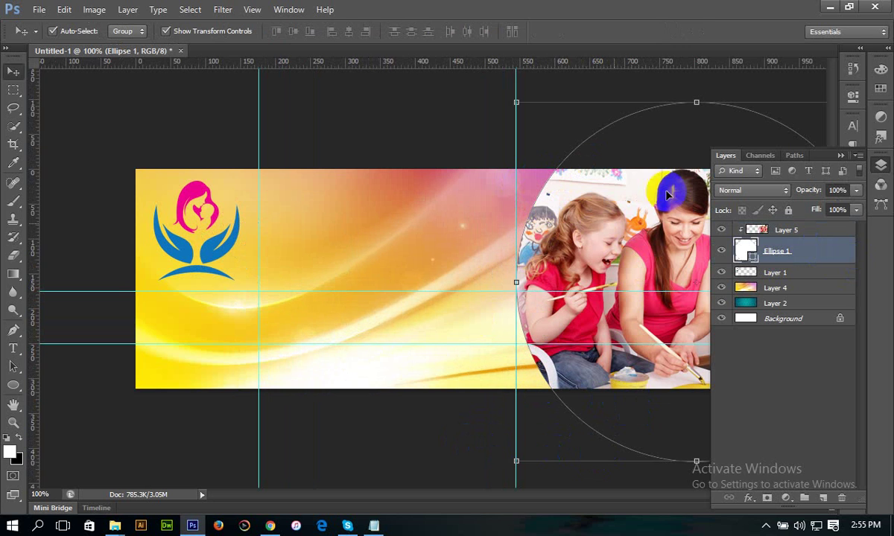
{"action": "left_click", "coordinate": [13, 387]}
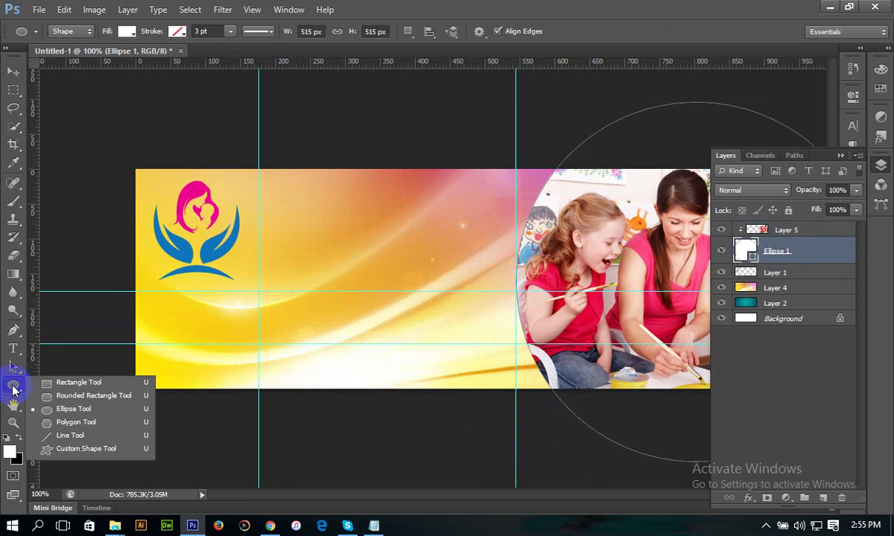
{"action": "left_click", "coordinate": [177, 31]}
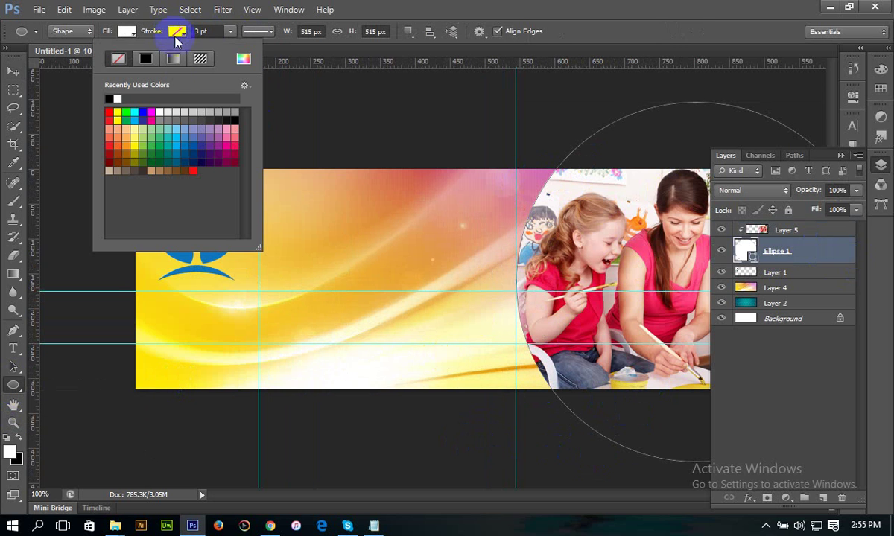
{"action": "left_click", "coordinate": [158, 111]}
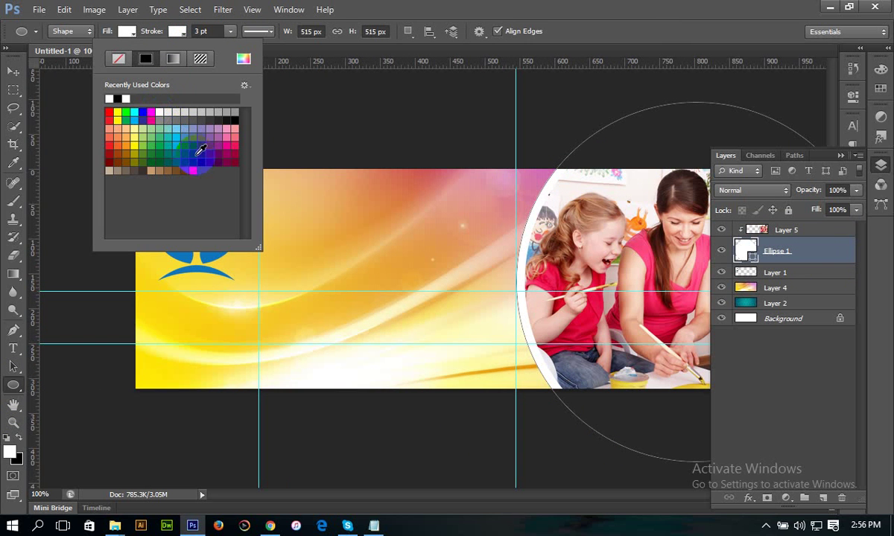
{"action": "left_click", "coordinate": [176, 32]}
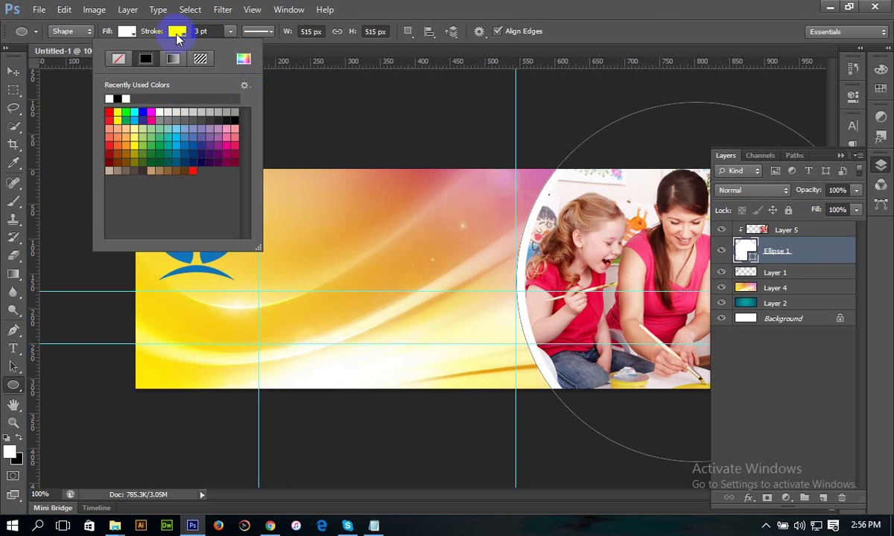
{"action": "left_click", "coordinate": [127, 31]}
{"action": "left_click", "coordinate": [119, 60]}
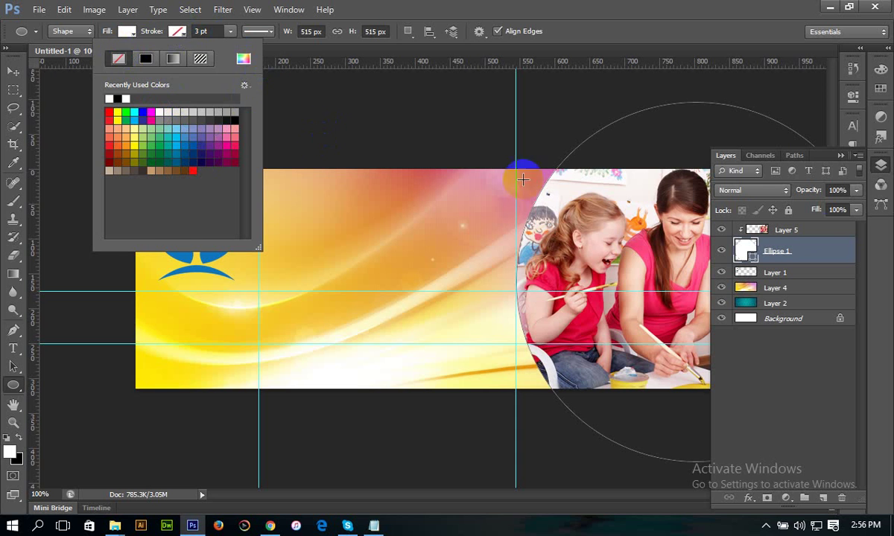
{"action": "left_click", "coordinate": [834, 255]}
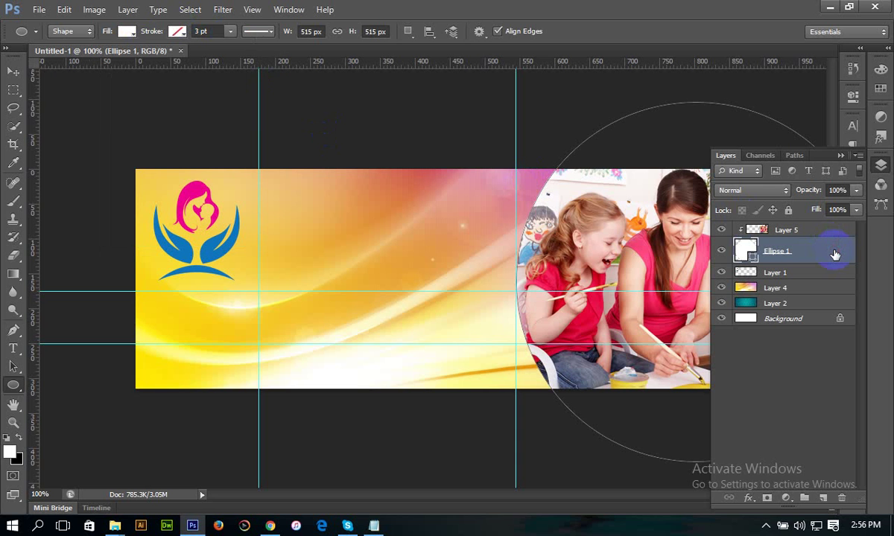
- Add a 3 px outside solid-colour Stroke effect to Ellipse 1
{"action": "double_click", "coordinate": [834, 255]}
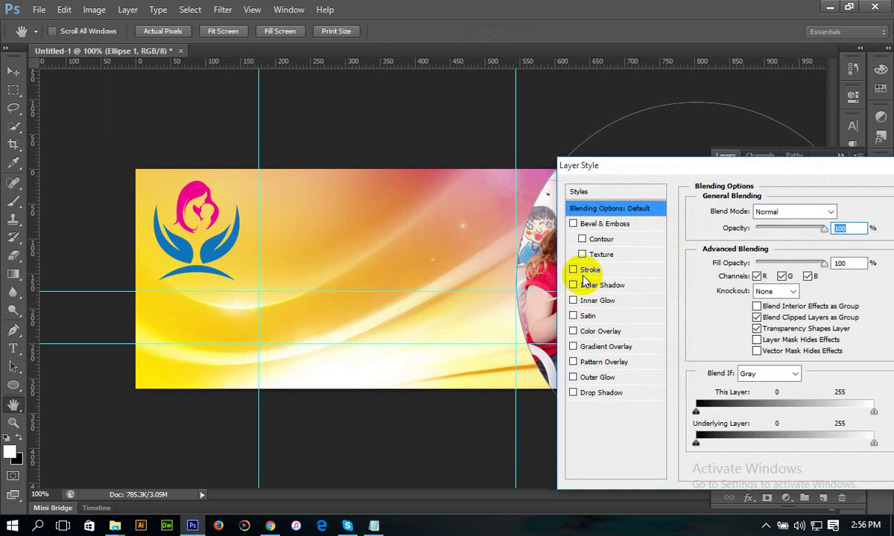
{"action": "left_click", "coordinate": [588, 270]}
{"action": "left_click_drag", "start_coordinate": [664, 168], "coordinate": [361, 344]}
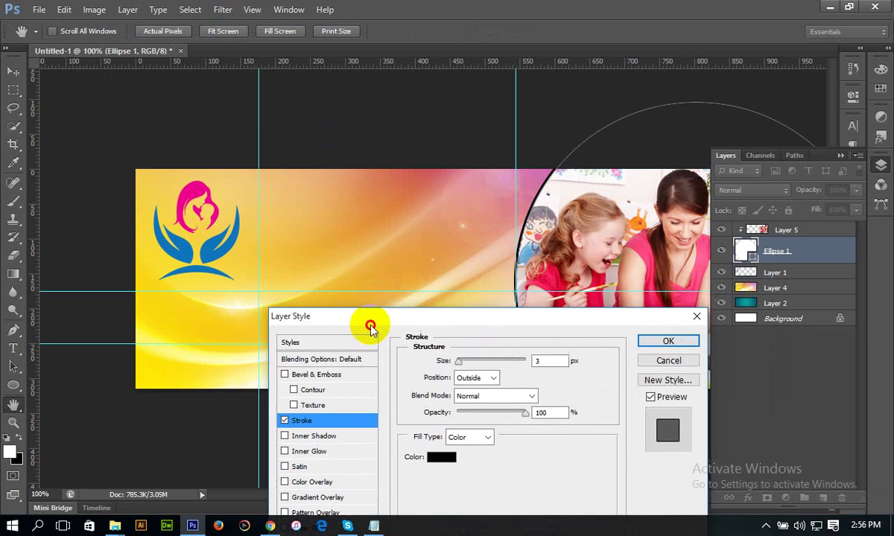
{"action": "left_click_drag", "start_coordinate": [443, 343], "coordinate": [177, 62]}
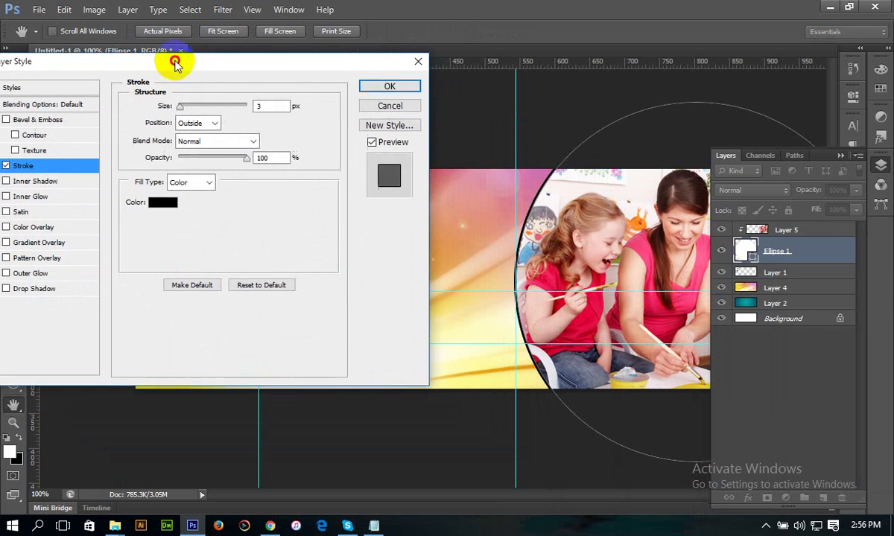
{"action": "left_click", "coordinate": [208, 181]}
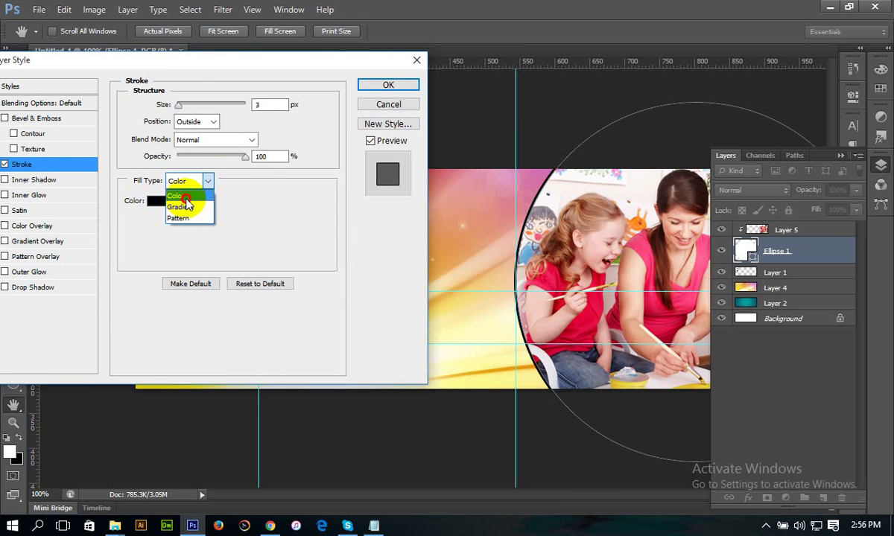
{"action": "left_click", "coordinate": [156, 207]}
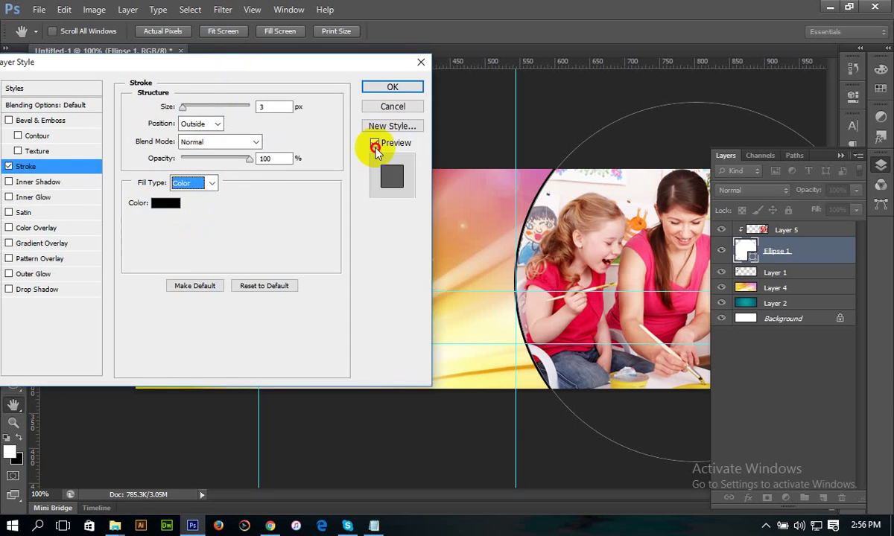
{"action": "mouse_move", "coordinate": [375, 143]}
{"action": "left_mouse_down"}
{"action": "mouse_move", "coordinate": [369, 70]}
{"action": "mouse_move", "coordinate": [187, 323]}
{"action": "left_mouse_up"}
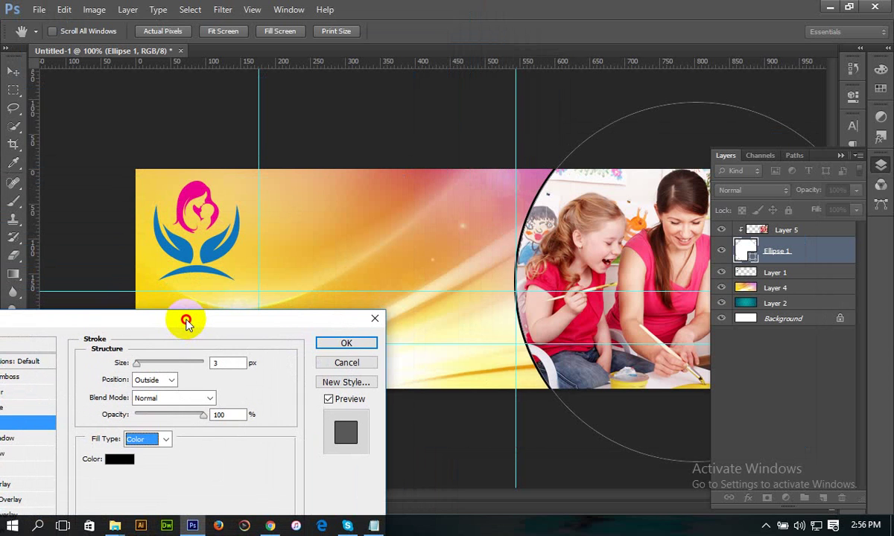
- Sample orange and light yellow from the banner as stroke colour, then discard the choice
{"action": "left_click", "coordinate": [120, 461]}
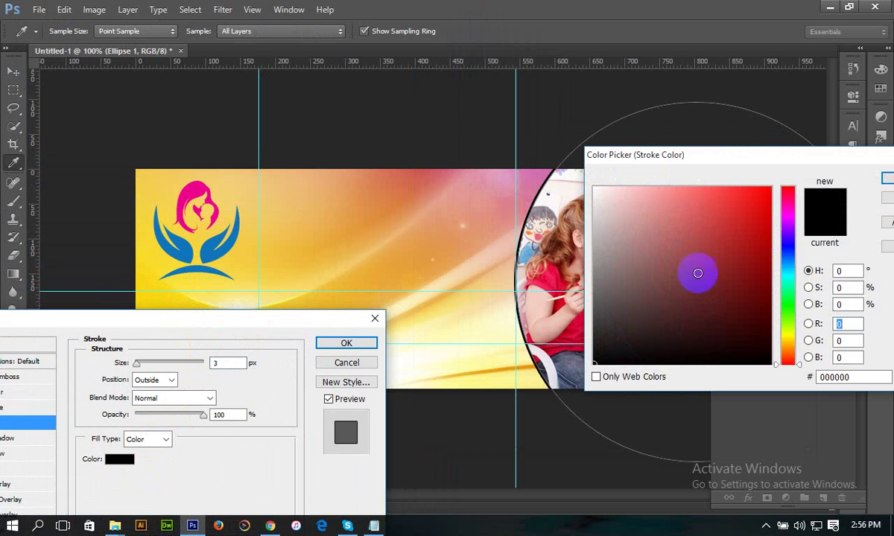
{"action": "left_click_drag", "start_coordinate": [728, 172], "coordinate": [667, 271]}
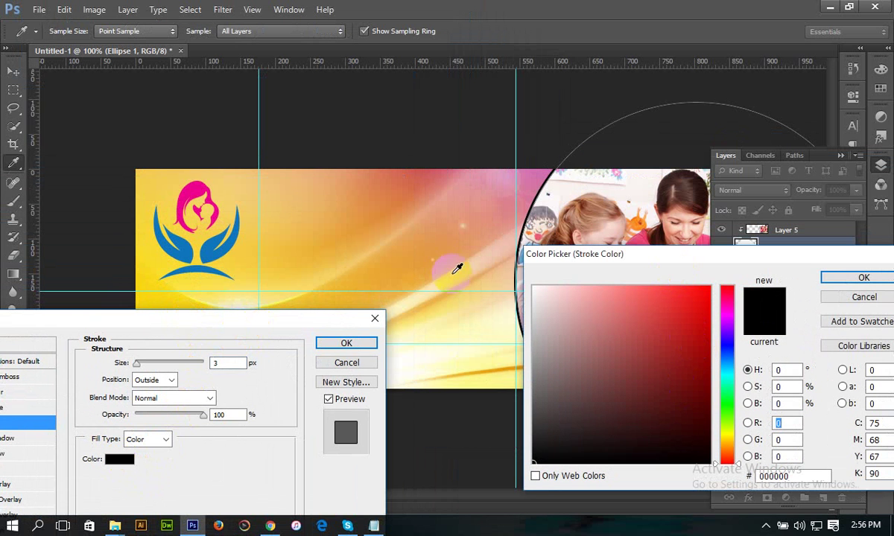
{"action": "left_click_drag", "start_coordinate": [718, 255], "coordinate": [701, 321]}
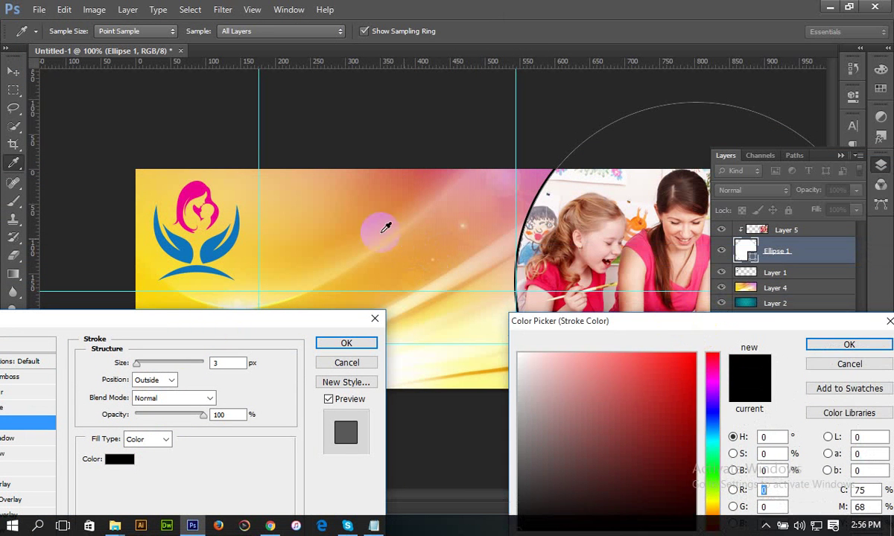
{"action": "left_click", "coordinate": [364, 218]}
{"action": "mouse_move", "coordinate": [364, 218]}
{"action": "left_mouse_down"}
{"action": "mouse_move", "coordinate": [195, 201]}
{"action": "mouse_move", "coordinate": [153, 184]}
{"action": "mouse_move", "coordinate": [680, 250]}
{"action": "mouse_move", "coordinate": [516, 233]}
{"action": "left_mouse_up"}
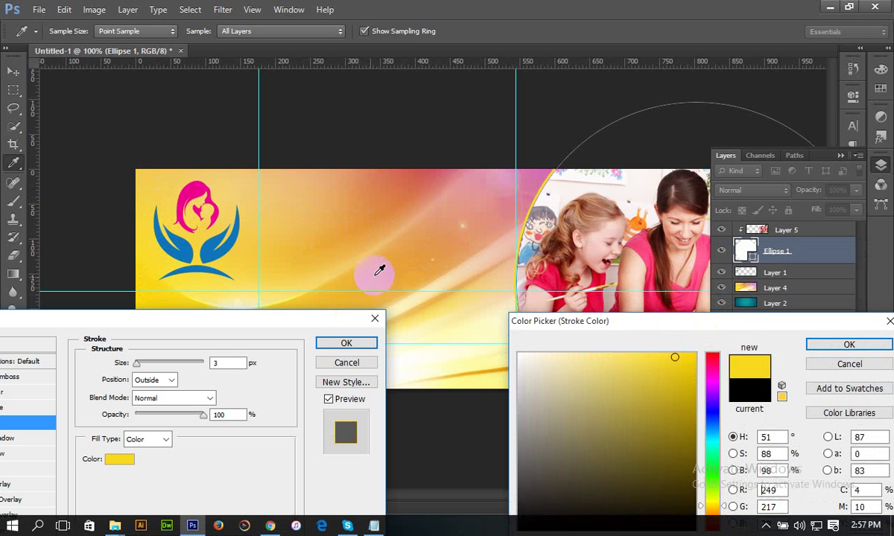
{"action": "left_click_drag", "start_coordinate": [649, 317], "coordinate": [536, 294]}
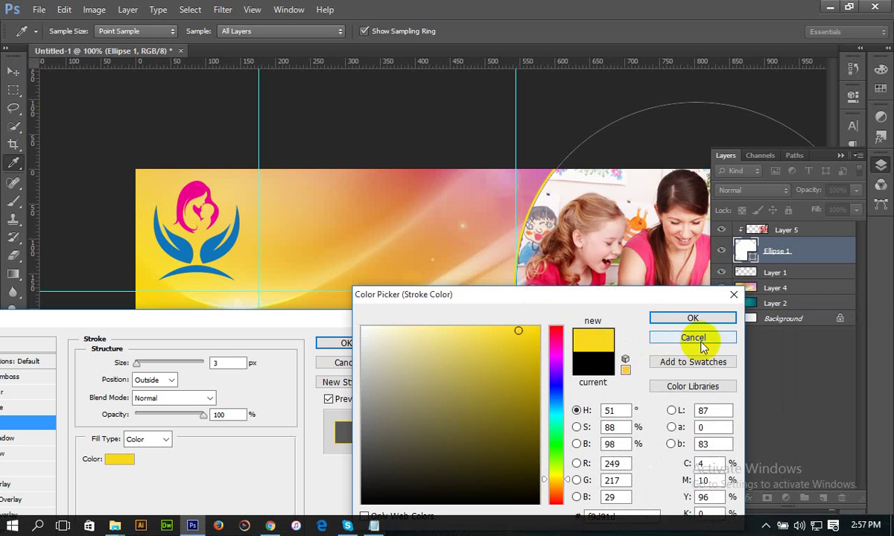
{"action": "key", "text": "Escape"}
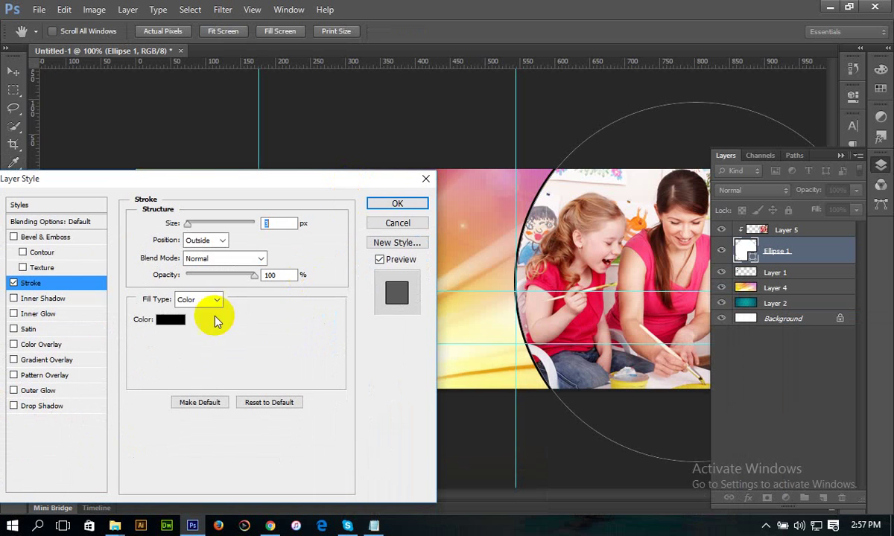
- Change the stroke to a blue gradient fill at 150% scale and about 8 px thick
{"action": "left_click", "coordinate": [216, 301]}
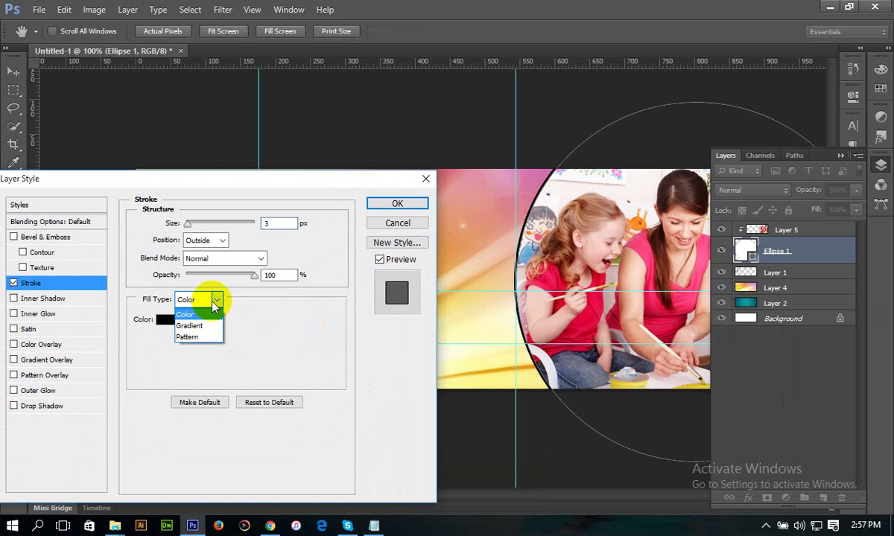
{"action": "left_click", "coordinate": [199, 322]}
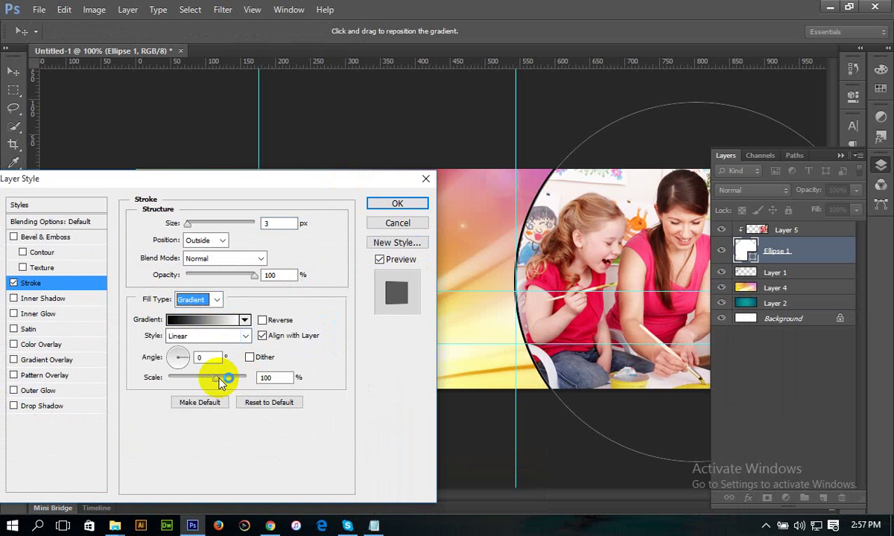
{"action": "left_click_drag", "start_coordinate": [216, 378], "coordinate": [268, 381]}
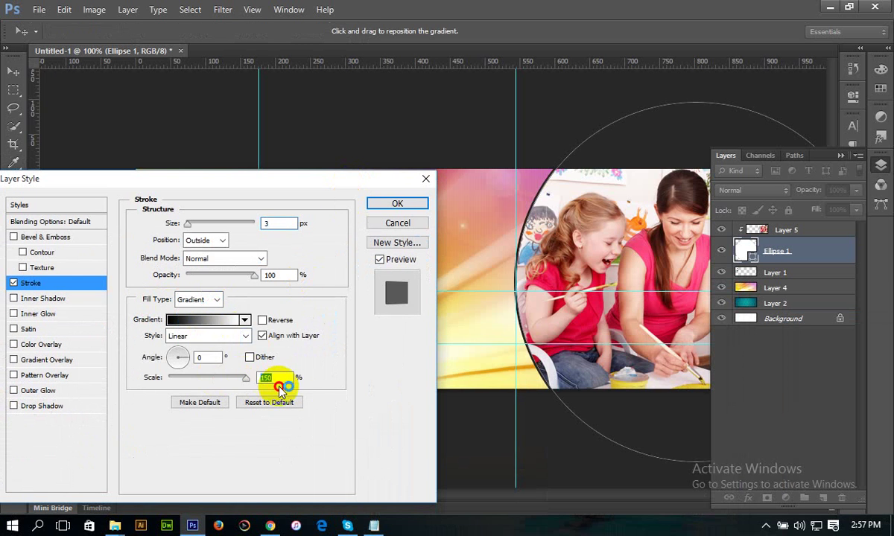
{"action": "left_click", "coordinate": [222, 327]}
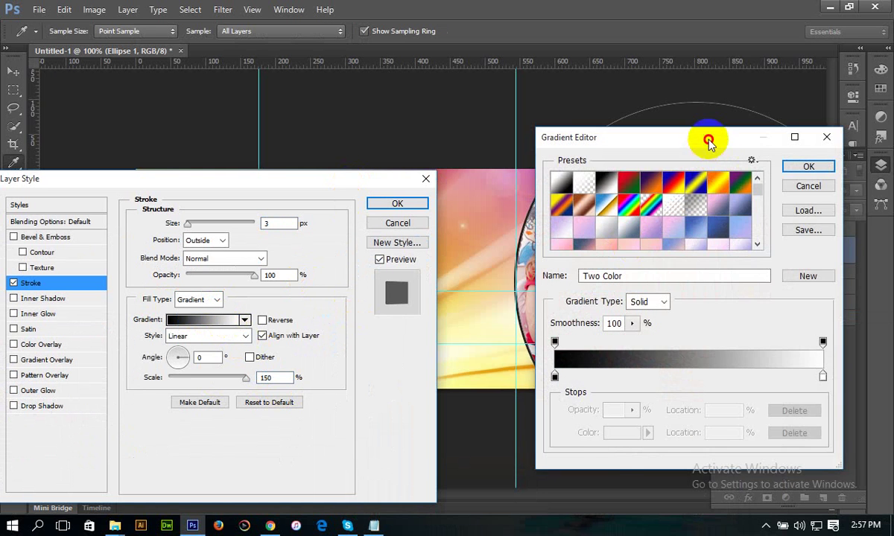
{"action": "left_click_drag", "start_coordinate": [708, 141], "coordinate": [601, 187]}
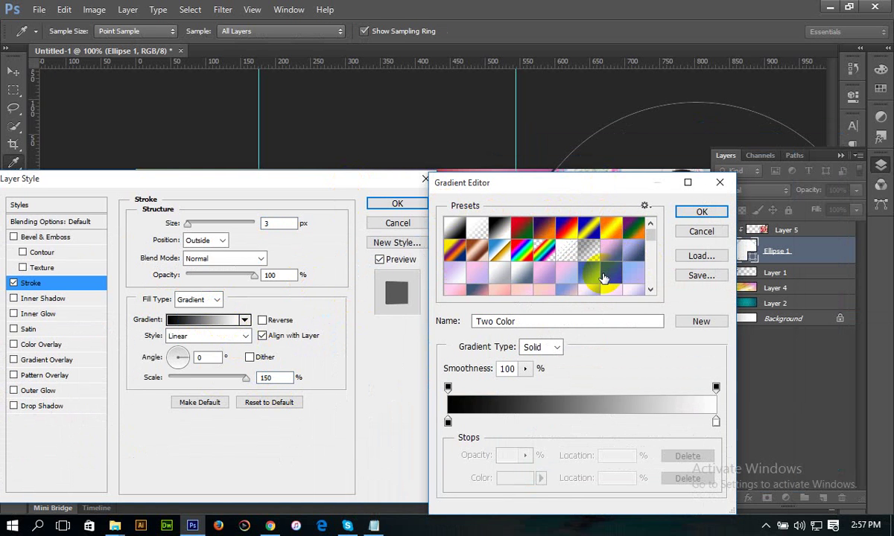
{"action": "left_click", "coordinate": [588, 275]}
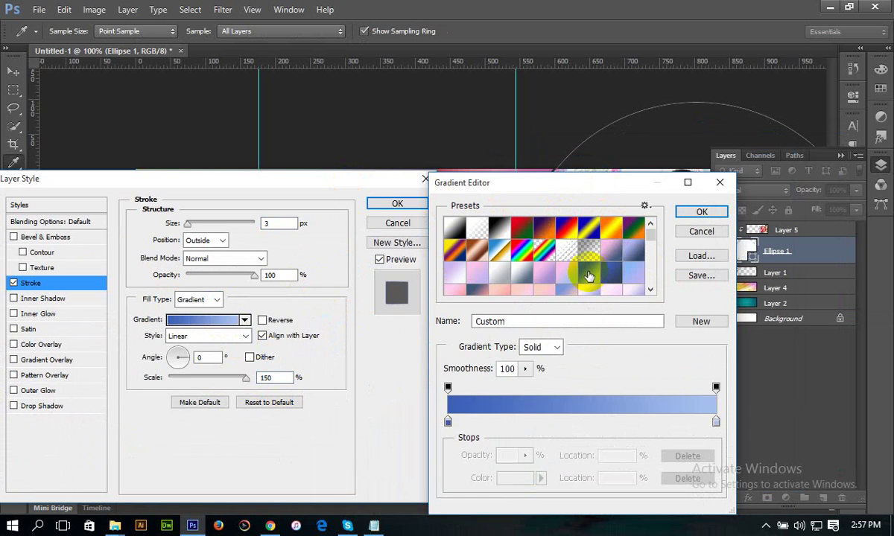
{"action": "mouse_move", "coordinate": [574, 185]}
{"action": "left_mouse_down"}
{"action": "mouse_move", "coordinate": [263, 184]}
{"action": "mouse_move", "coordinate": [271, 187]}
{"action": "left_mouse_up"}
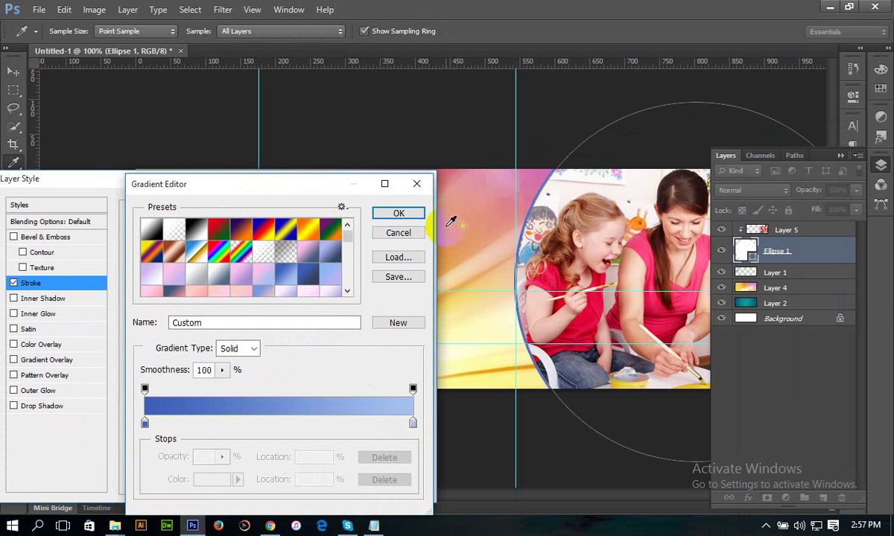
{"action": "left_click", "coordinate": [390, 216]}
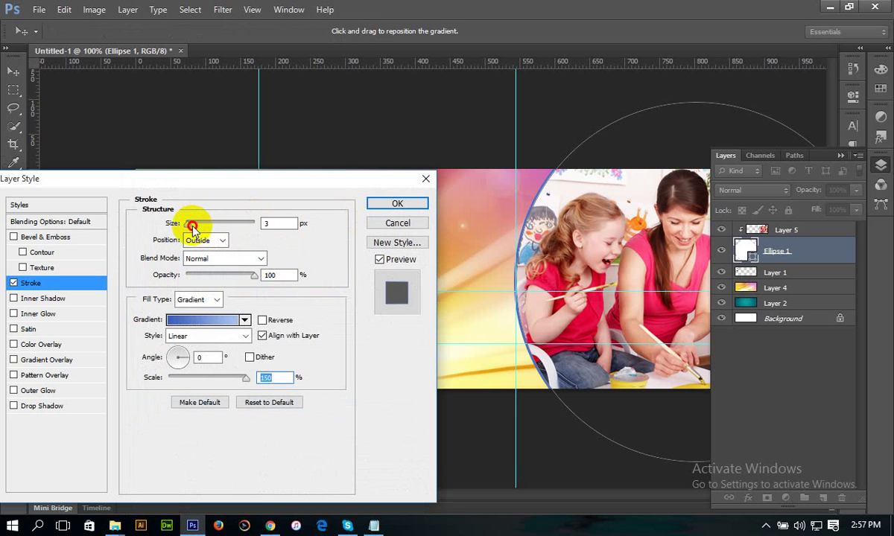
{"action": "left_click_drag", "start_coordinate": [192, 225], "coordinate": [191, 226]}
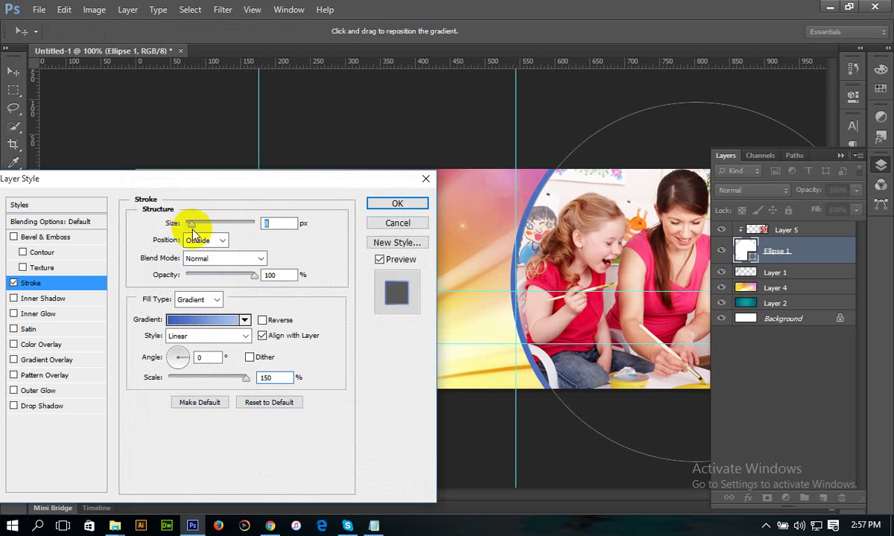
- In the Gradient Editor, set the left colour stop to magenta
{"action": "left_click", "coordinate": [216, 320]}
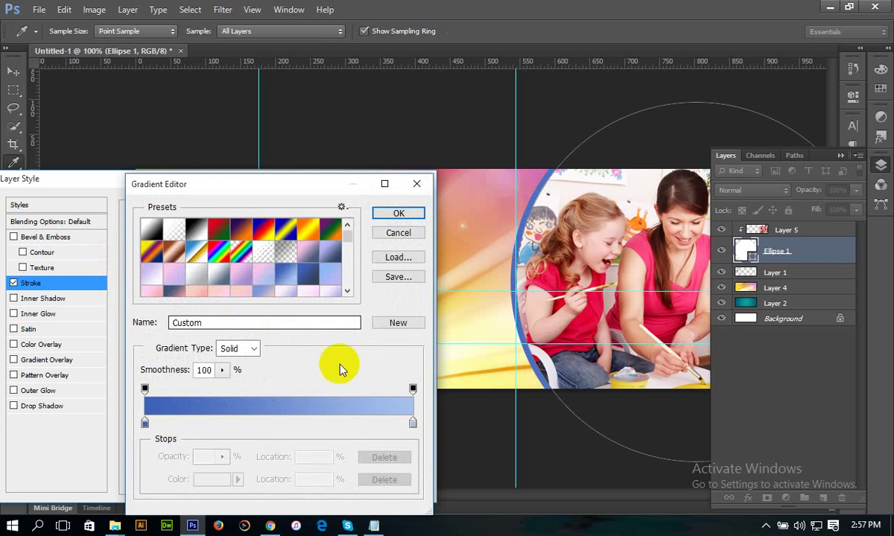
{"action": "mouse_move", "coordinate": [312, 184]}
{"action": "left_mouse_down"}
{"action": "mouse_move", "coordinate": [271, 102]}
{"action": "mouse_move", "coordinate": [207, 64]}
{"action": "left_mouse_up"}
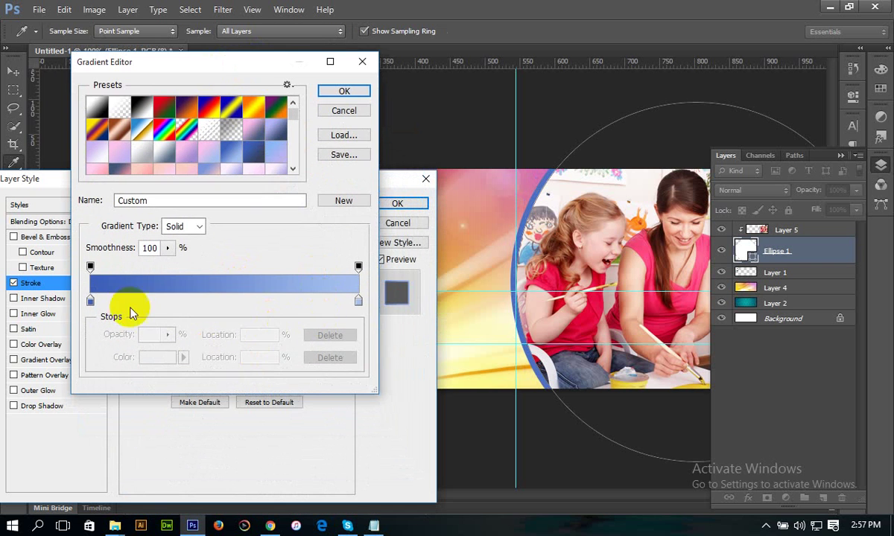
{"action": "double_click", "coordinate": [90, 302]}
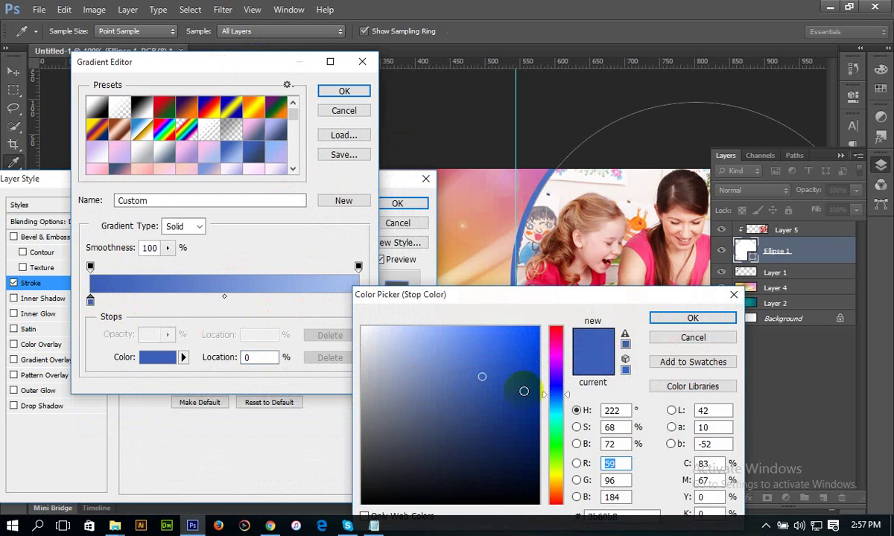
{"action": "left_click", "coordinate": [559, 455]}
{"action": "left_click", "coordinate": [538, 331]}
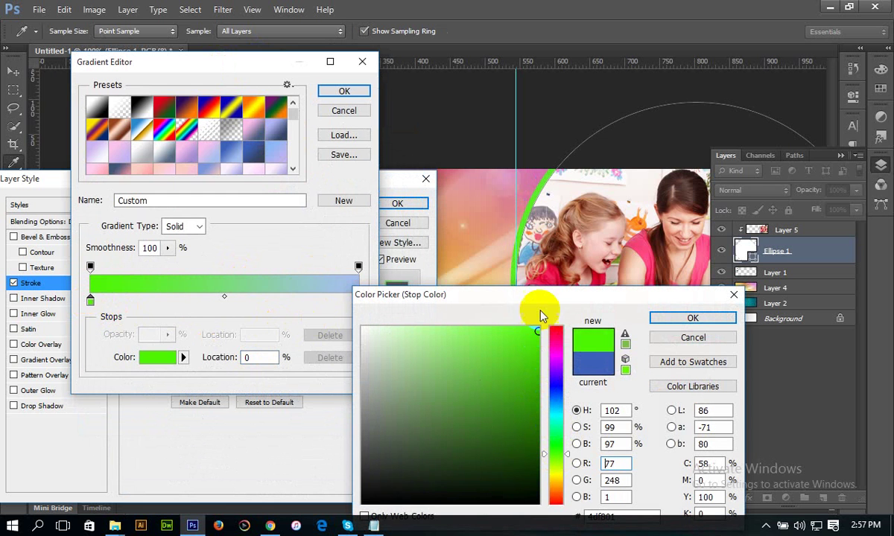
{"action": "left_click_drag", "start_coordinate": [546, 300], "coordinate": [551, 354]}
{"action": "left_click_drag", "start_coordinate": [488, 435], "coordinate": [378, 373]}
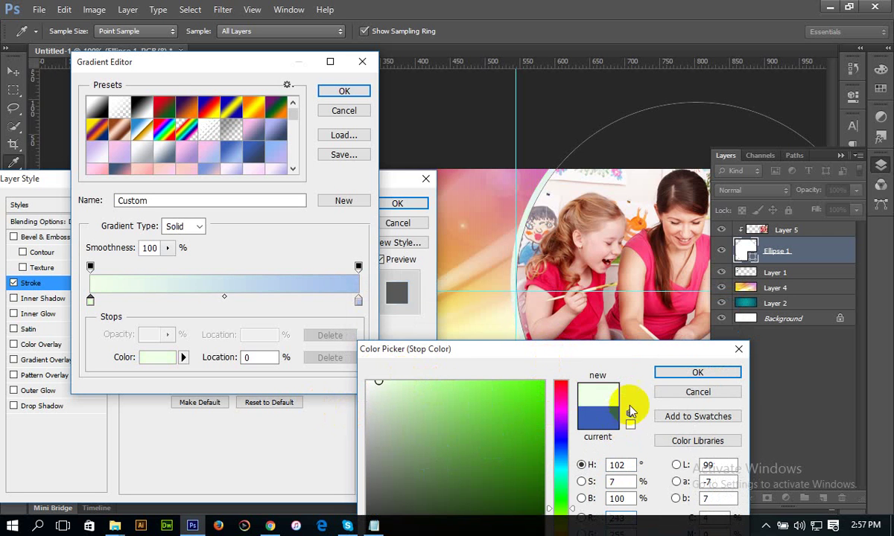
{"action": "mouse_move", "coordinate": [560, 423]}
{"action": "left_mouse_down"}
{"action": "mouse_move", "coordinate": [564, 406]}
{"action": "mouse_move", "coordinate": [540, 403]}
{"action": "left_mouse_up"}
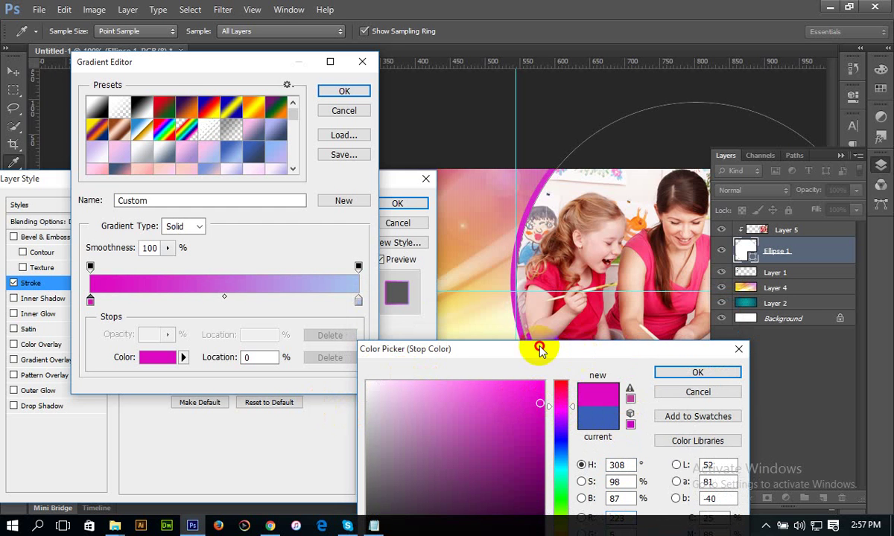
{"action": "left_click_drag", "start_coordinate": [534, 349], "coordinate": [585, 392]}
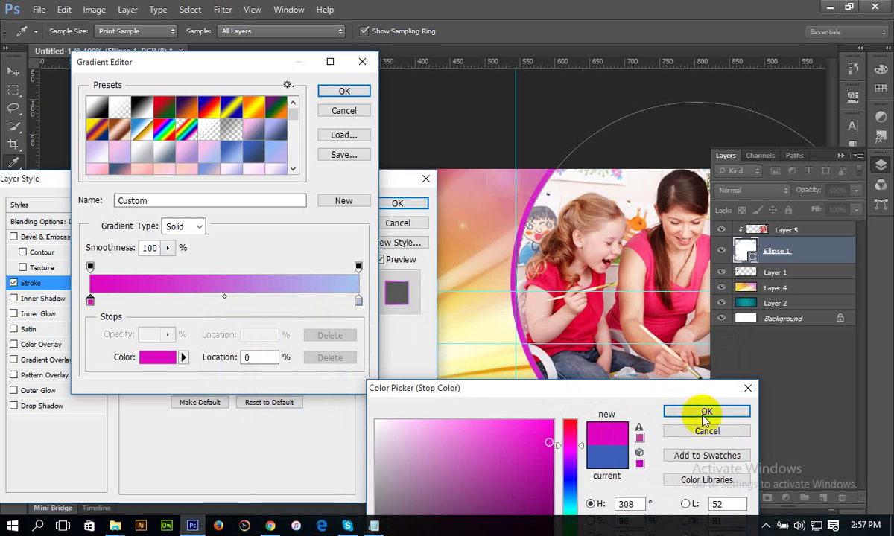
{"action": "left_click", "coordinate": [700, 408]}
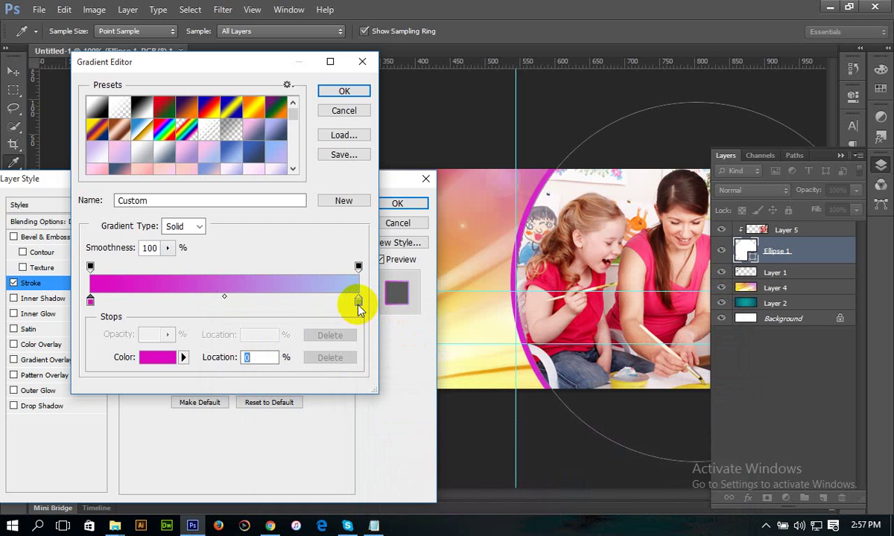
- Set the right colour stop to green (#34c812)
{"action": "double_click", "coordinate": [358, 301]}
{"action": "left_click_drag", "start_coordinate": [522, 391], "coordinate": [519, 308]}
{"action": "left_click", "coordinate": [566, 459]}
{"action": "left_click", "coordinate": [524, 367]}
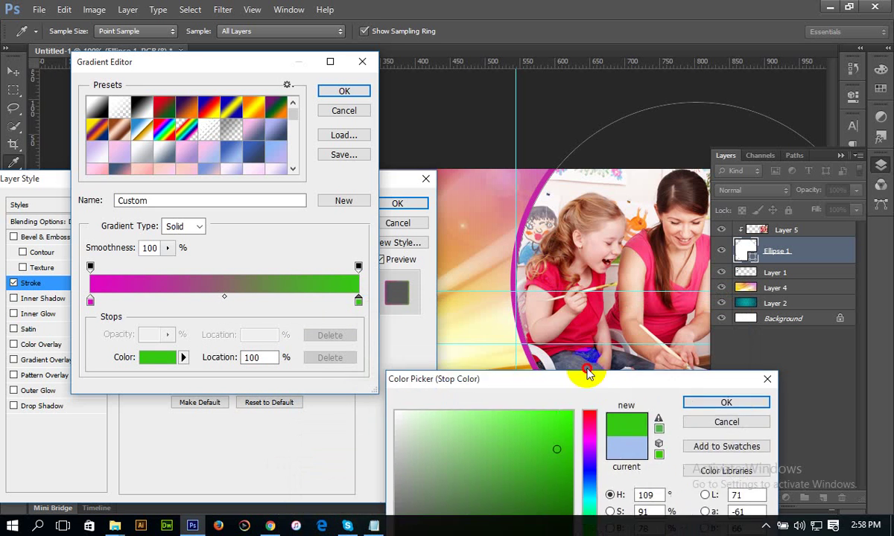
{"action": "mouse_move", "coordinate": [560, 303]}
{"action": "left_mouse_down"}
{"action": "mouse_move", "coordinate": [408, 402]}
{"action": "mouse_move", "coordinate": [441, 283]}
{"action": "mouse_move", "coordinate": [515, 306]}
{"action": "left_mouse_up"}
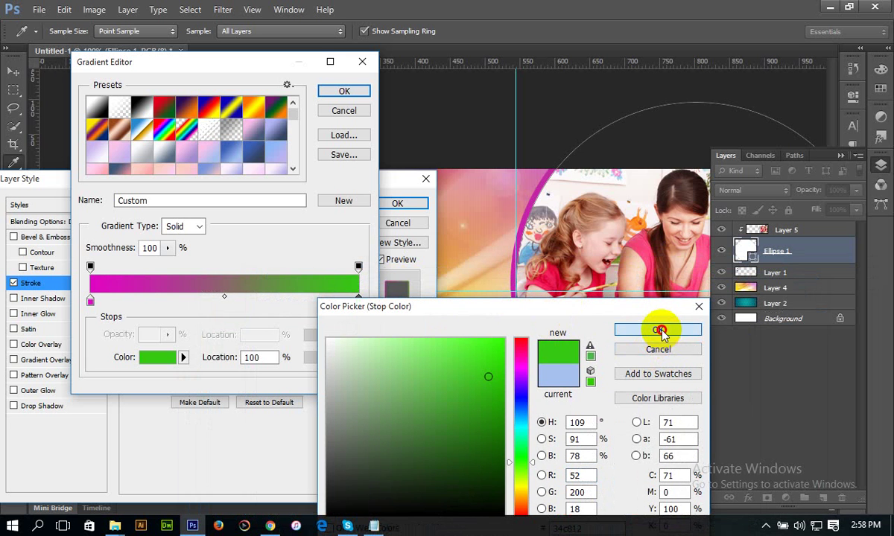
{"action": "left_click", "coordinate": [658, 330]}
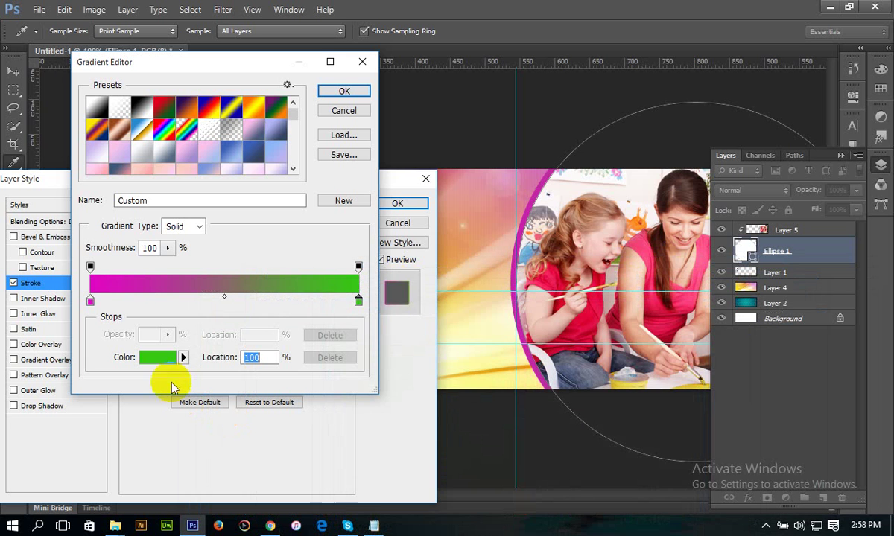
{"action": "left_click", "coordinate": [207, 299]}
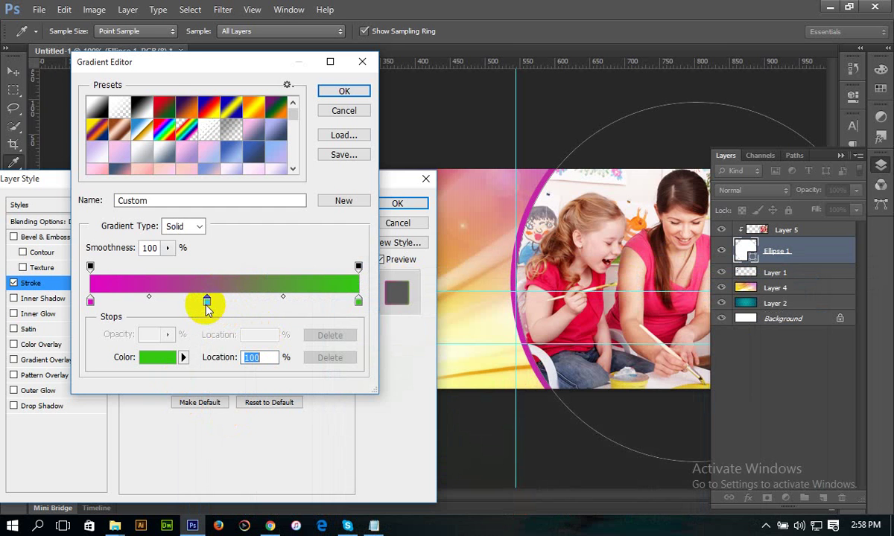
{"action": "double_click", "coordinate": [207, 300]}
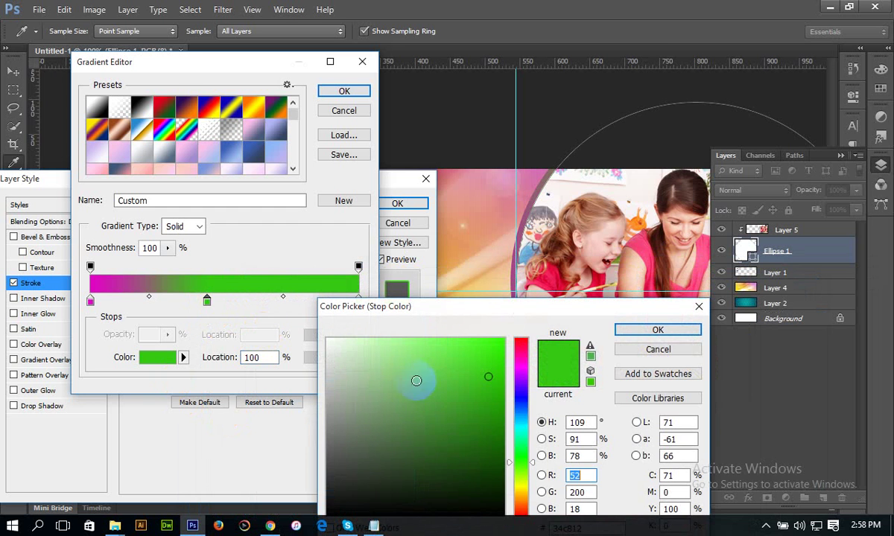
{"action": "left_click", "coordinate": [520, 426]}
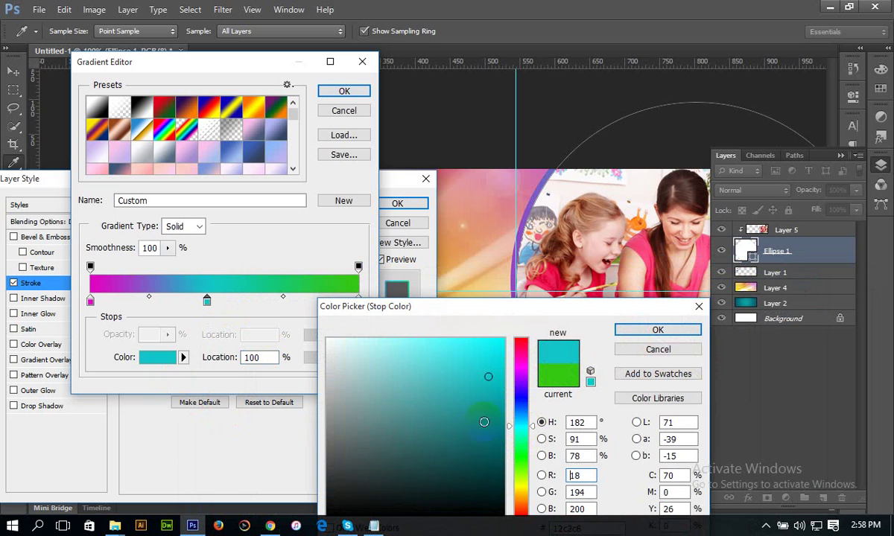
{"action": "left_click", "coordinate": [429, 339]}
{"action": "left_click_drag", "start_coordinate": [428, 340], "coordinate": [393, 275]}
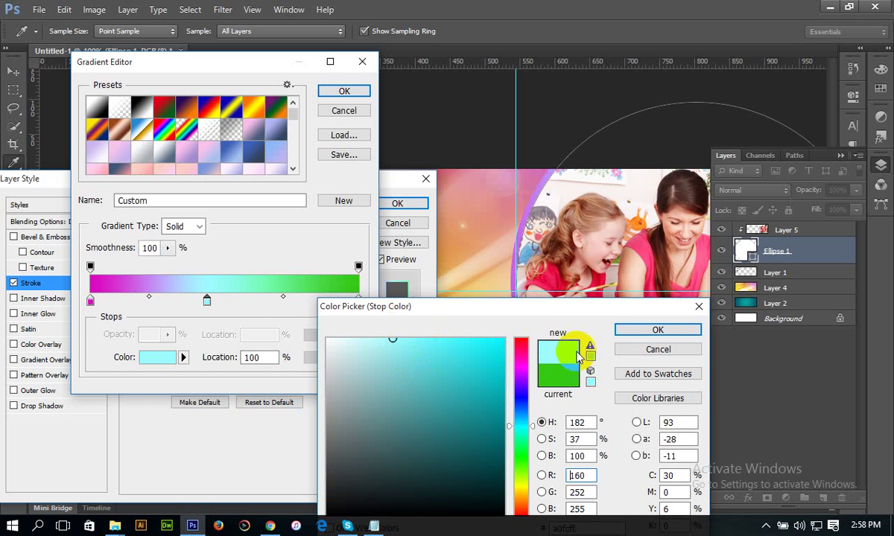
{"action": "left_click", "coordinate": [639, 329]}
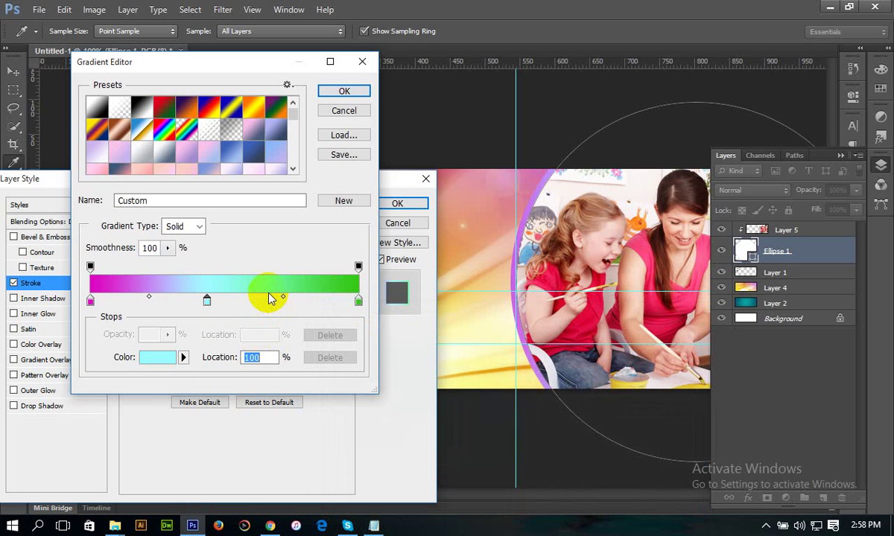
{"action": "left_click", "coordinate": [270, 300]}
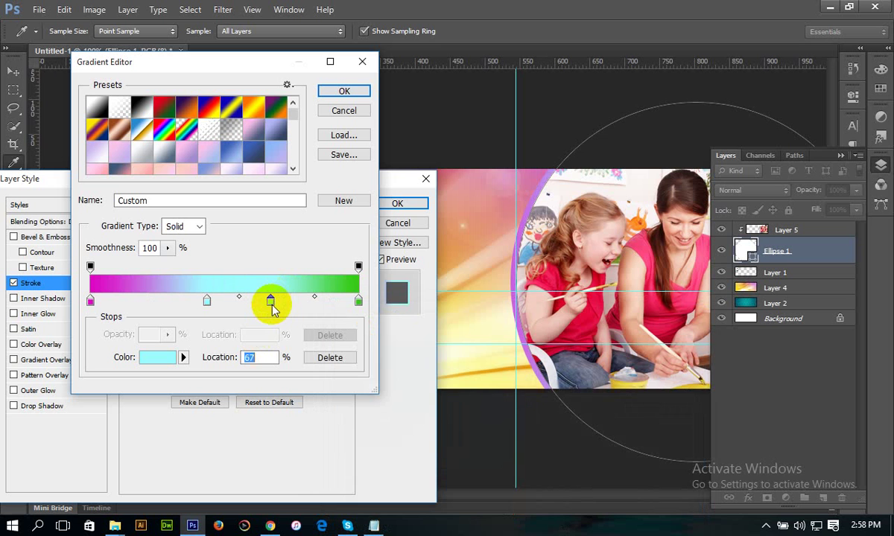
{"action": "left_click_drag", "start_coordinate": [272, 304], "coordinate": [275, 302]}
{"action": "double_click", "coordinate": [275, 304]}
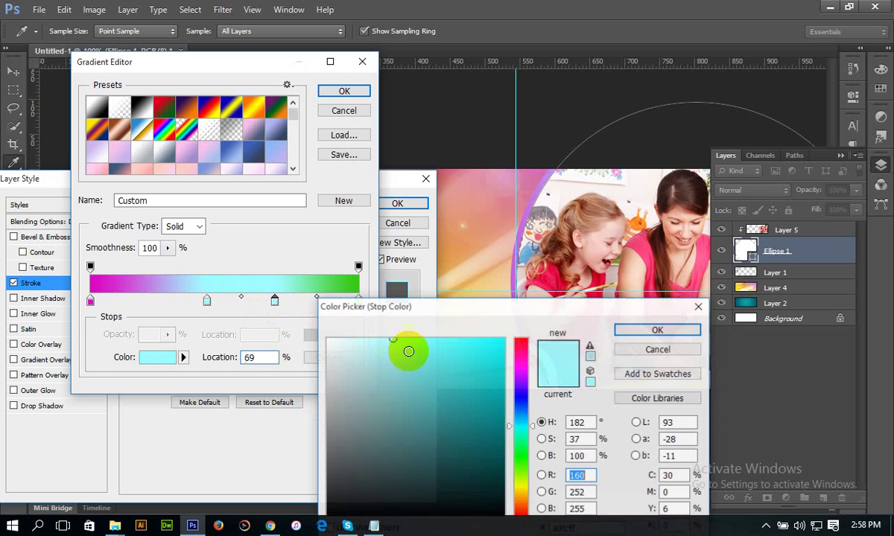
{"action": "left_click_drag", "start_coordinate": [521, 428], "coordinate": [526, 445]}
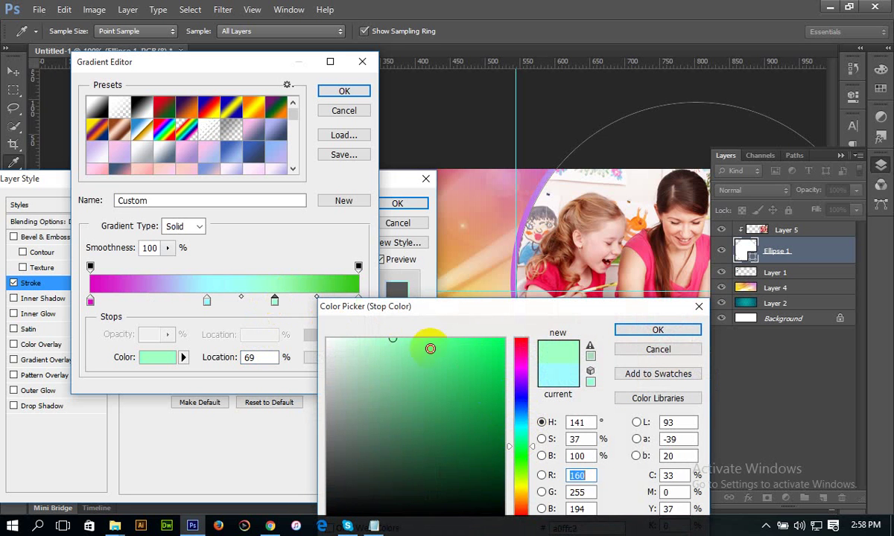
{"action": "left_click", "coordinate": [405, 339]}
{"action": "left_click", "coordinate": [632, 329]}
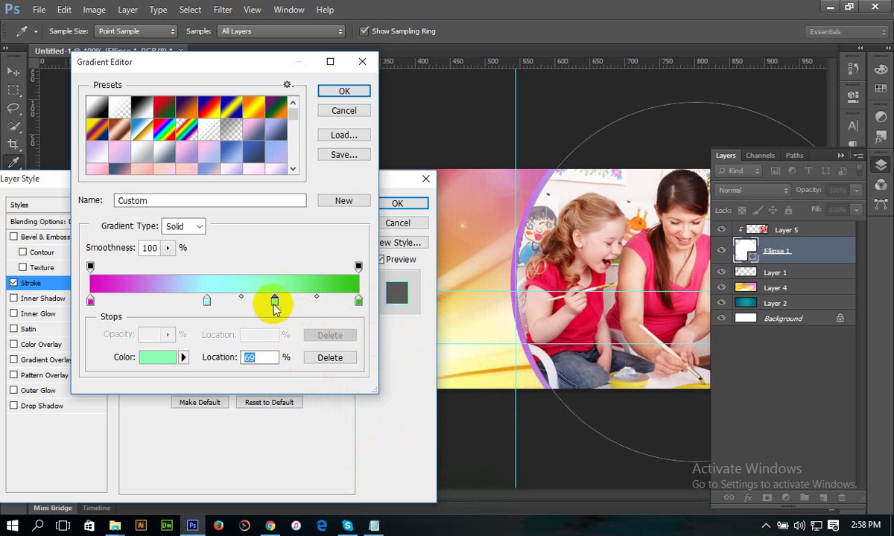
{"action": "left_click_drag", "start_coordinate": [275, 301], "coordinate": [278, 317]}
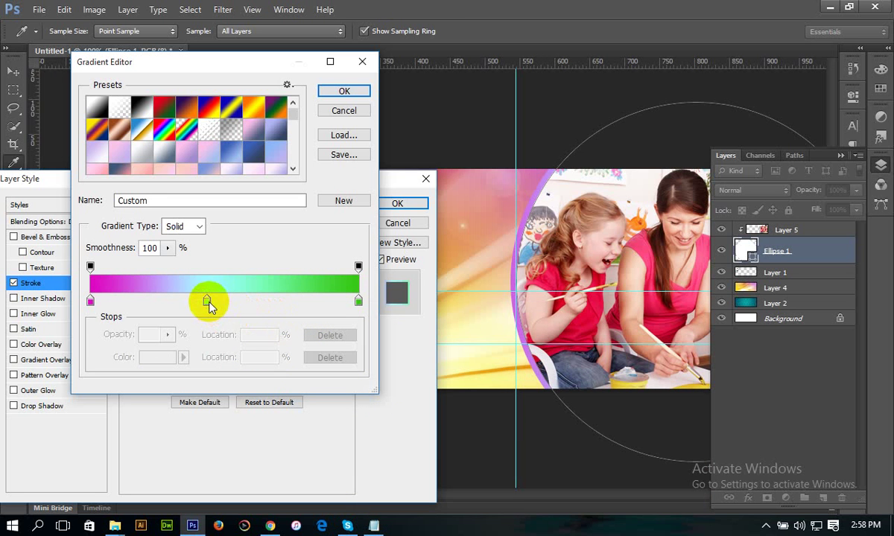
{"action": "left_click_drag", "start_coordinate": [207, 301], "coordinate": [210, 331]}
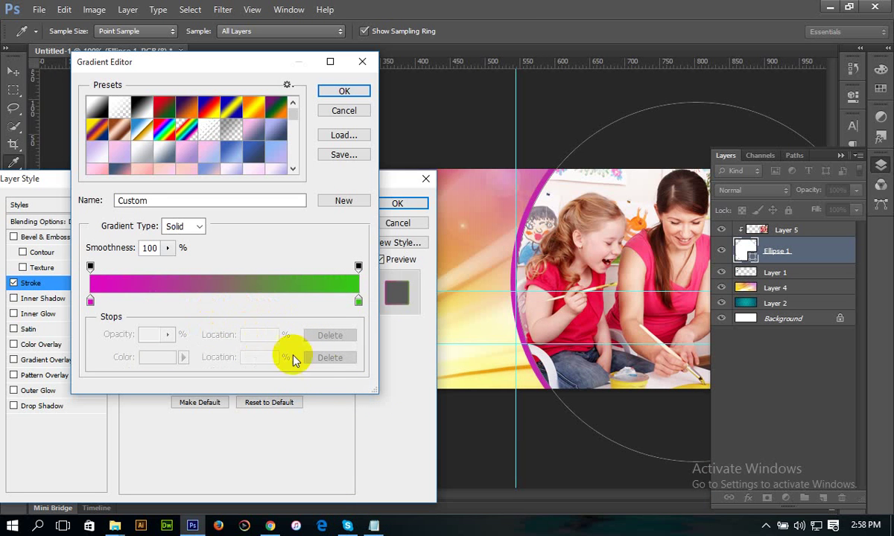
- Enlarge the Gradient Editor and scroll through its preset gradients
{"action": "mouse_move", "coordinate": [373, 397]}
{"action": "left_mouse_down"}
{"action": "mouse_move", "coordinate": [469, 449]}
{"action": "mouse_move", "coordinate": [553, 514]}
{"action": "left_mouse_up"}
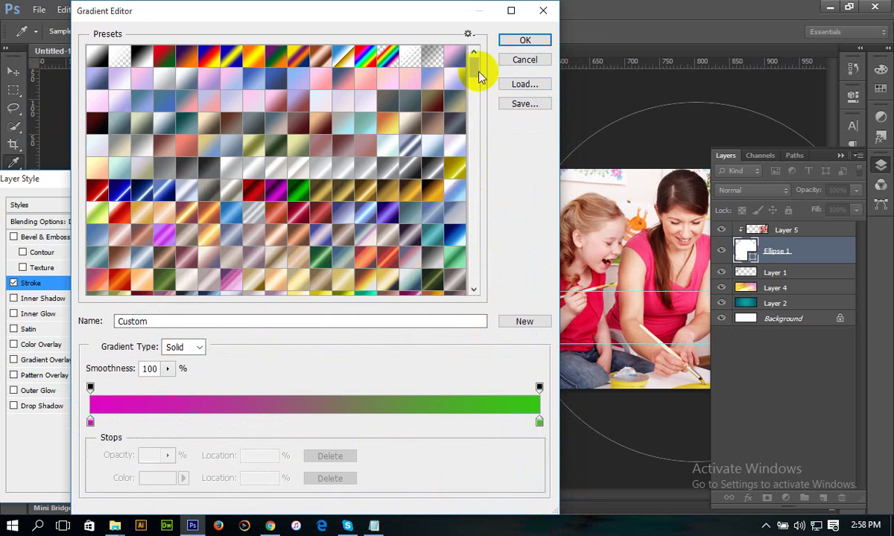
{"action": "left_click_drag", "start_coordinate": [473, 67], "coordinate": [474, 149]}
{"action": "scroll", "coordinate": [462, 197], "scroll_direction": "down", "scroll_amount": 5}
{"action": "scroll", "coordinate": [455, 260], "scroll_direction": "down", "scroll_amount": 5}
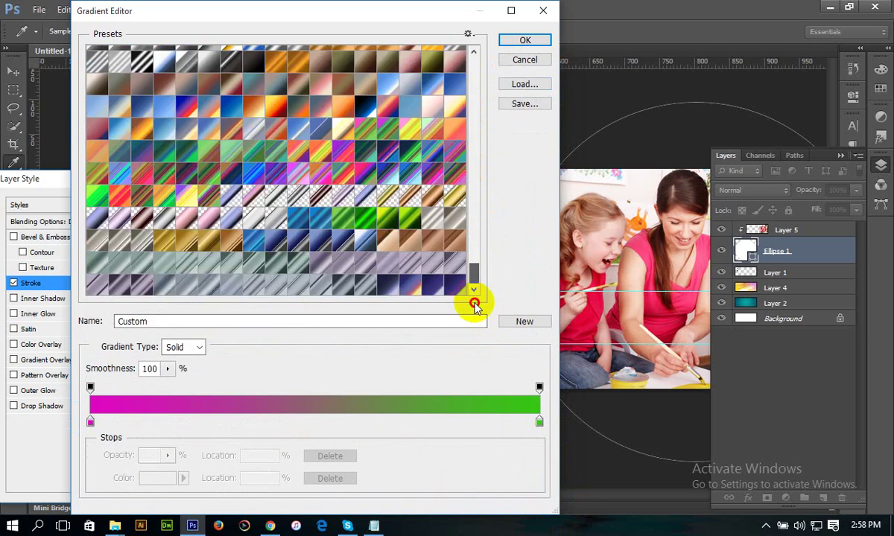
{"action": "scroll", "coordinate": [474, 298], "scroll_direction": "down", "scroll_amount": 5}
{"action": "scroll", "coordinate": [476, 263], "scroll_direction": "up", "scroll_amount": 10}
{"action": "scroll", "coordinate": [470, 152], "scroll_direction": "up", "scroll_amount": 5}
{"action": "scroll", "coordinate": [470, 76], "scroll_direction": "up", "scroll_amount": 5}
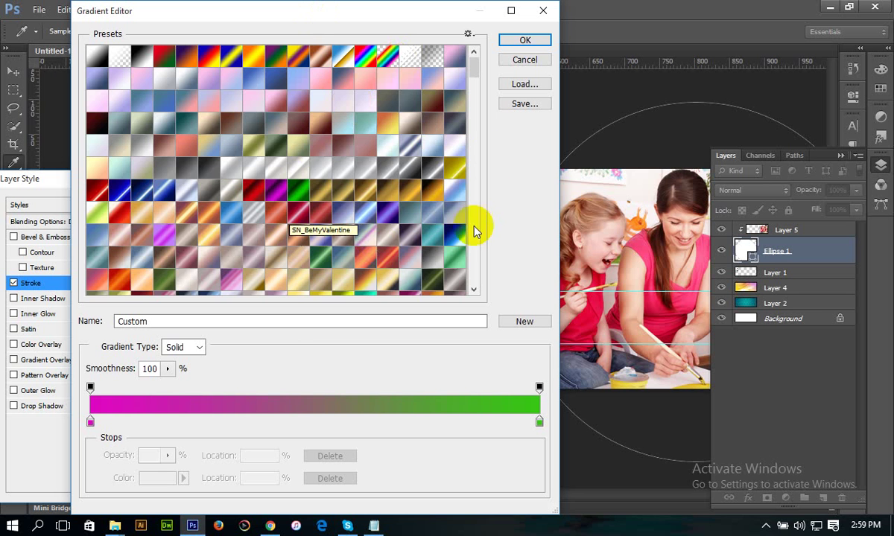
{"action": "left_click", "coordinate": [472, 88]}
{"action": "mouse_move", "coordinate": [472, 88]}
{"action": "left_mouse_down"}
{"action": "mouse_move", "coordinate": [485, 247]}
{"action": "mouse_move", "coordinate": [476, 295]}
{"action": "mouse_move", "coordinate": [487, 209]}
{"action": "mouse_move", "coordinate": [471, 32]}
{"action": "left_mouse_up"}
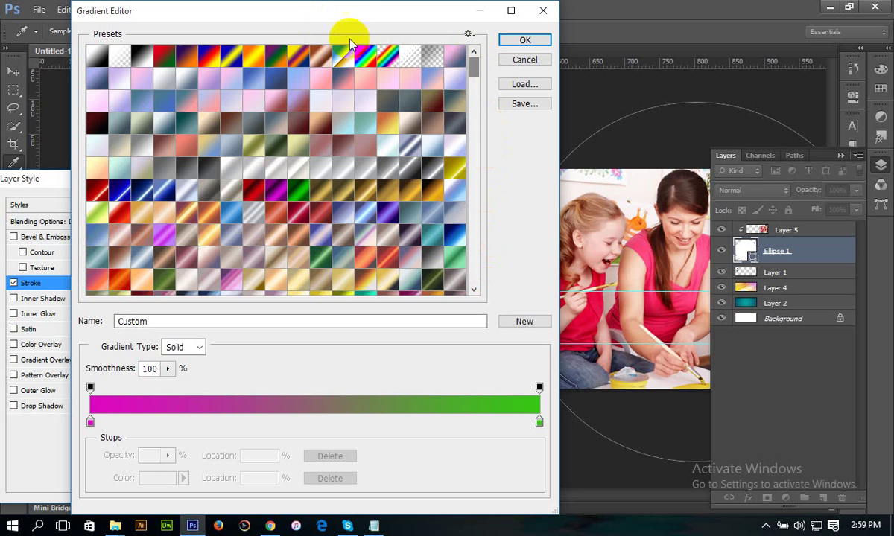
{"action": "left_click_drag", "start_coordinate": [355, 16], "coordinate": [237, 16]}
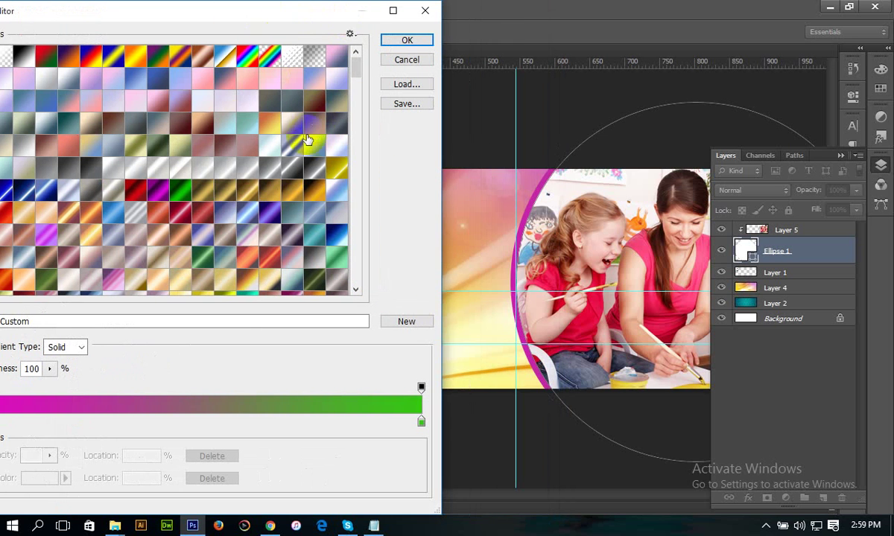
- Compare several presets and settle on the Orange, Yellow, Orange gradient for the stroke
{"action": "left_click", "coordinate": [123, 56]}
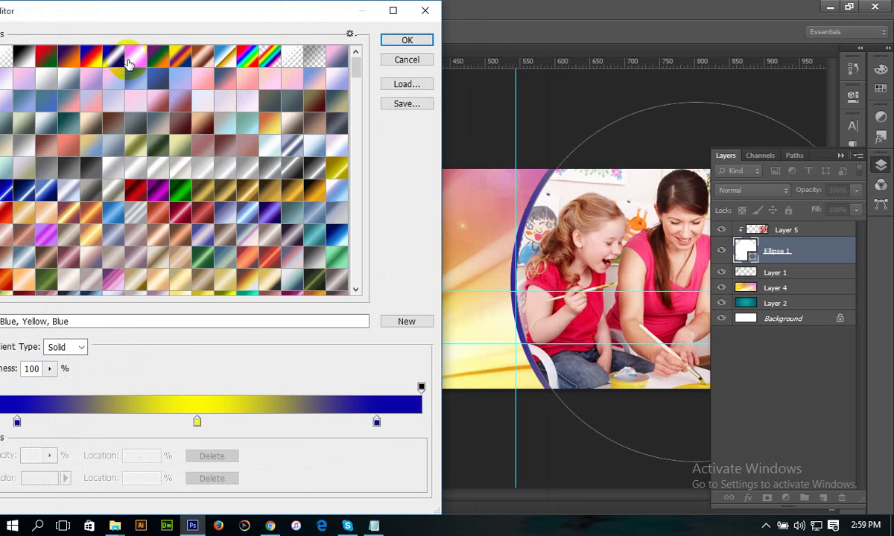
{"action": "left_click", "coordinate": [134, 56]}
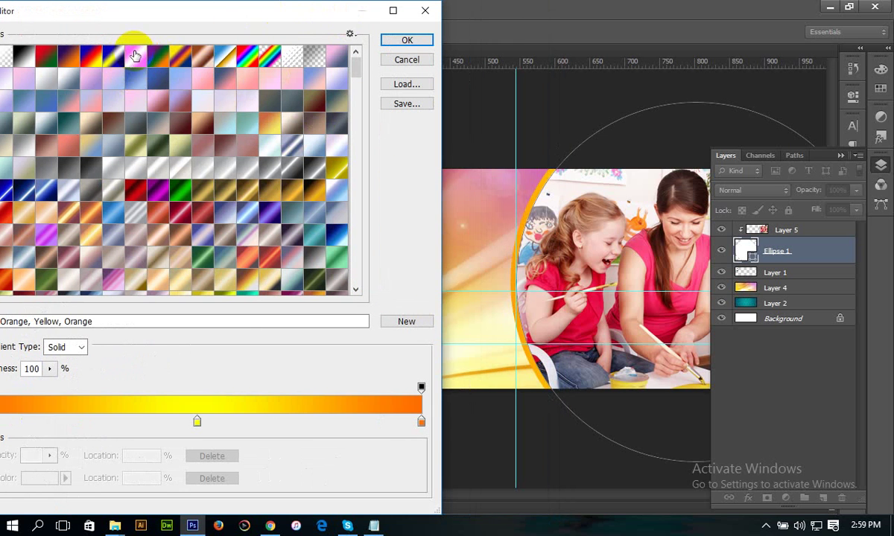
{"action": "left_click", "coordinate": [137, 195]}
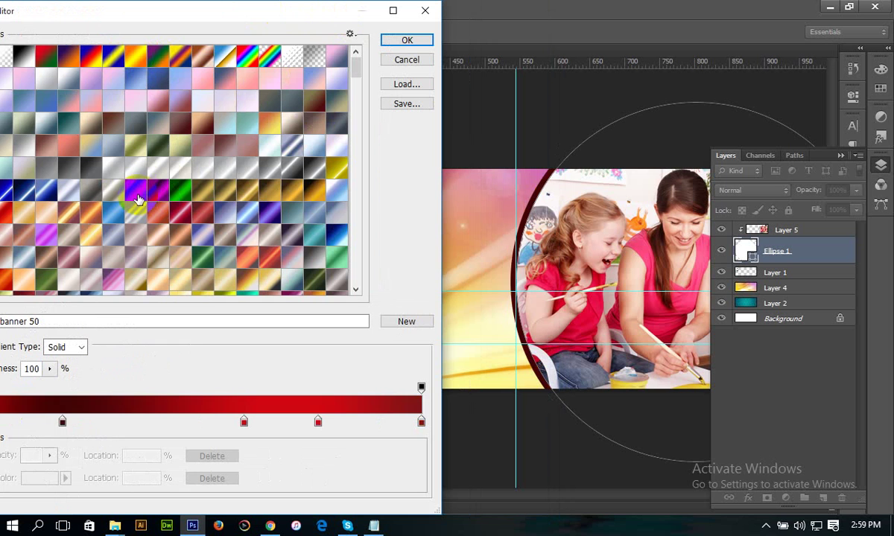
{"action": "left_click", "coordinate": [3, 216]}
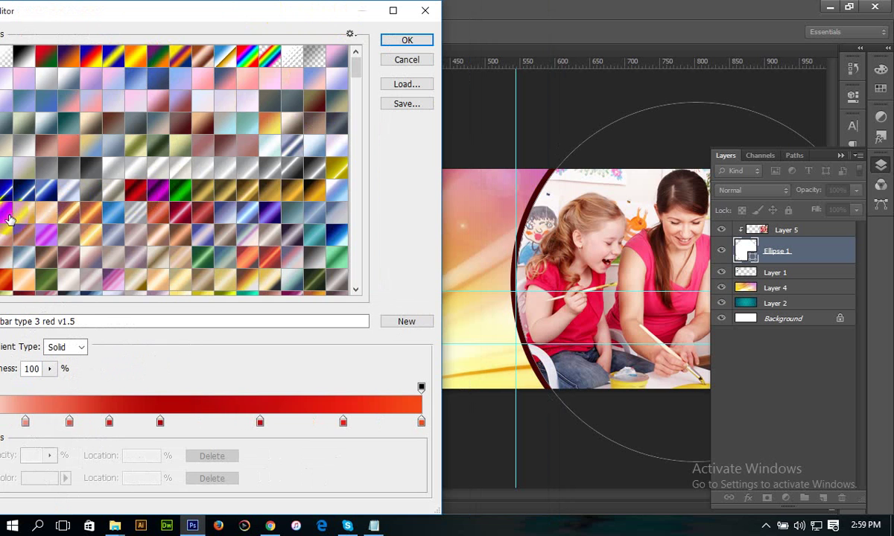
{"action": "left_click", "coordinate": [140, 67]}
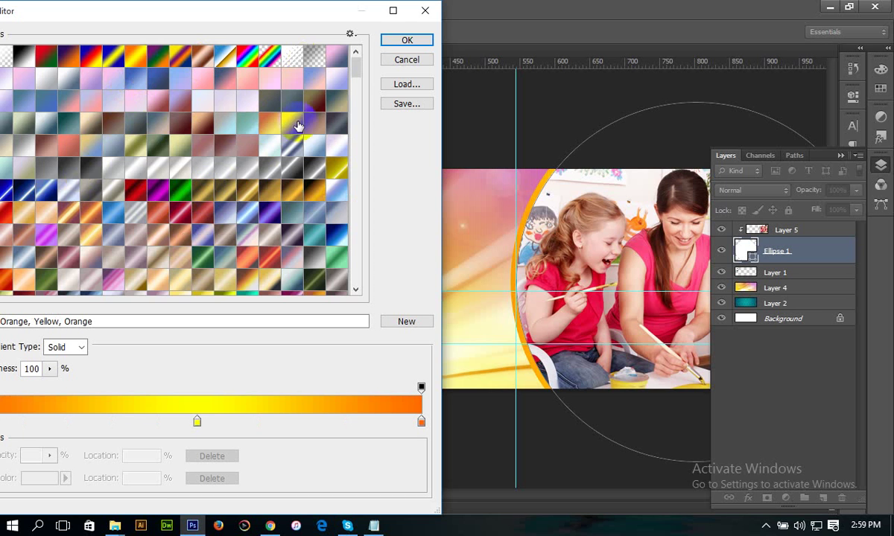
{"action": "mouse_move", "coordinate": [357, 80]}
{"action": "left_mouse_down"}
{"action": "mouse_move", "coordinate": [354, 138]}
{"action": "mouse_move", "coordinate": [355, 61]}
{"action": "left_mouse_up"}
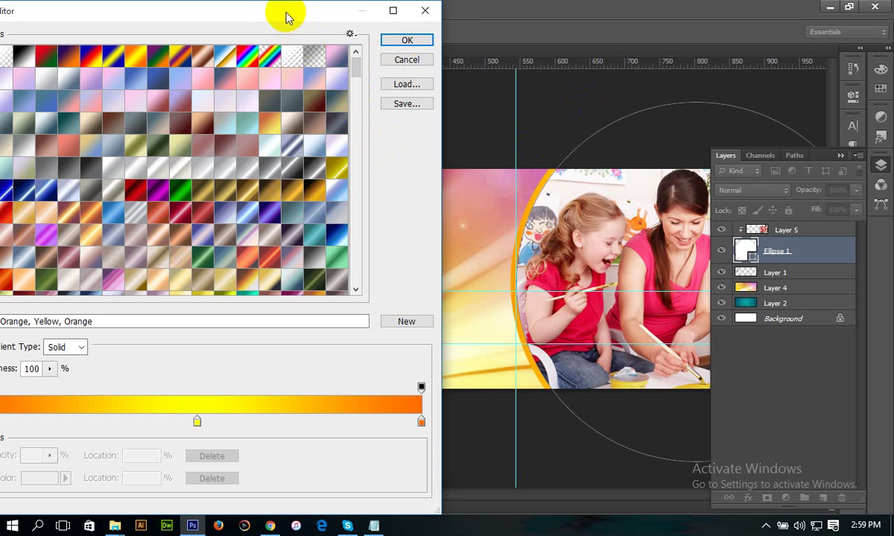
{"action": "mouse_move", "coordinate": [273, 10]}
{"action": "left_mouse_down"}
{"action": "mouse_move", "coordinate": [352, 86]}
{"action": "mouse_move", "coordinate": [301, 114]}
{"action": "left_mouse_up"}
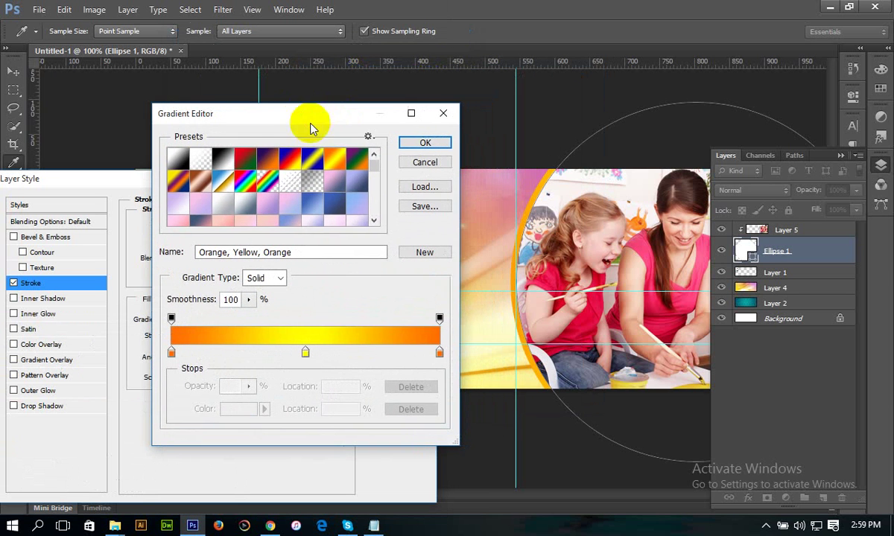
- Keep the right gradient stop orange and confirm the orange-yellow-orange stroke gradient
{"action": "left_click", "coordinate": [373, 225]}
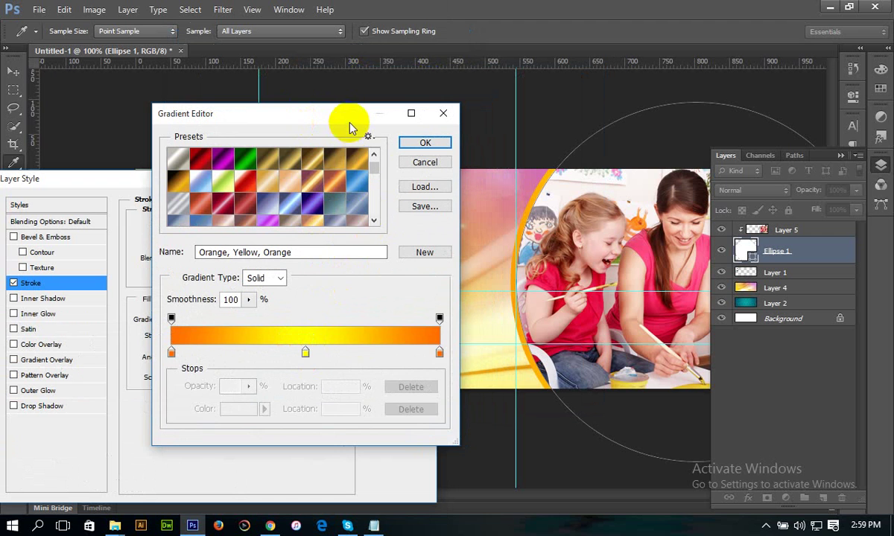
{"action": "left_click_drag", "start_coordinate": [291, 112], "coordinate": [229, 100]}
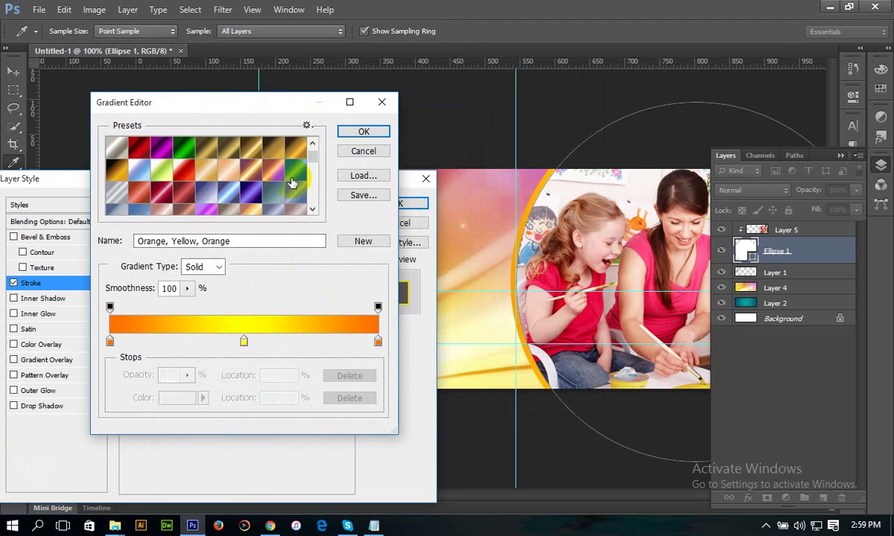
{"action": "left_click", "coordinate": [242, 108]}
{"action": "left_click", "coordinate": [369, 317]}
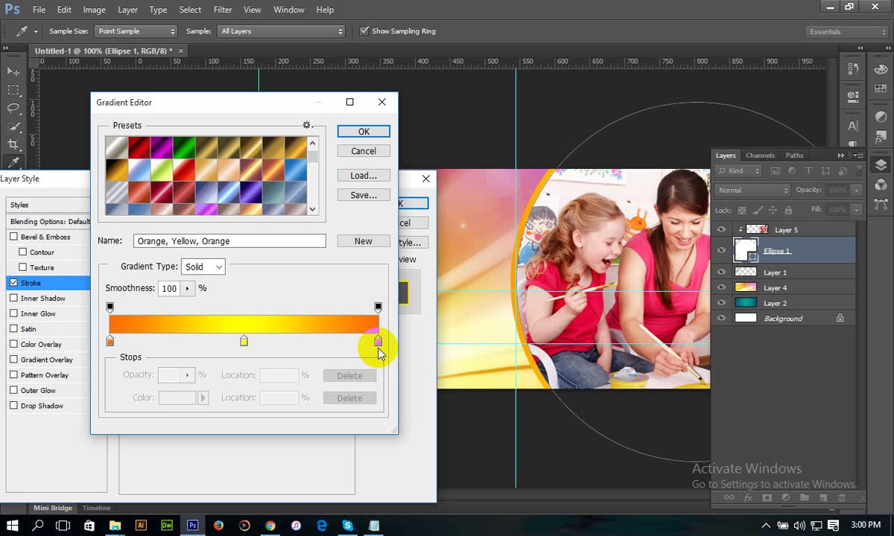
{"action": "double_click", "coordinate": [378, 343]}
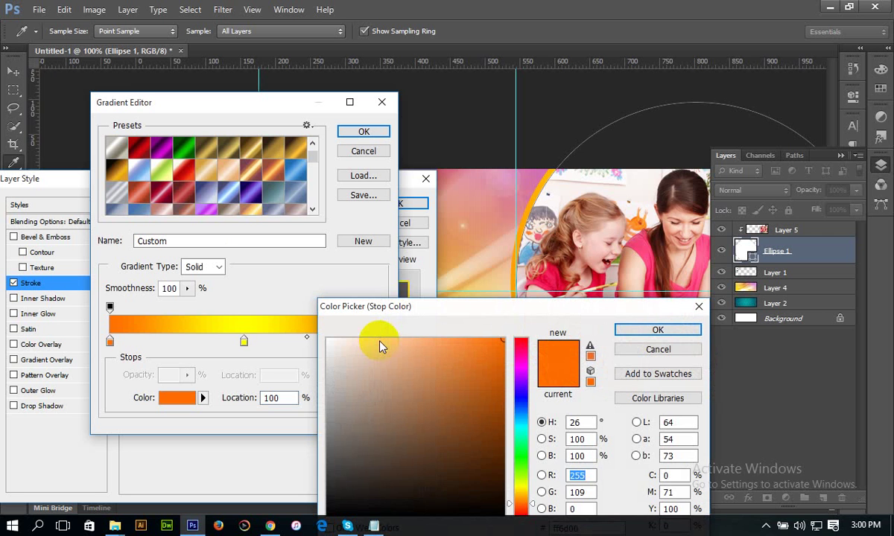
{"action": "left_click", "coordinate": [658, 349]}
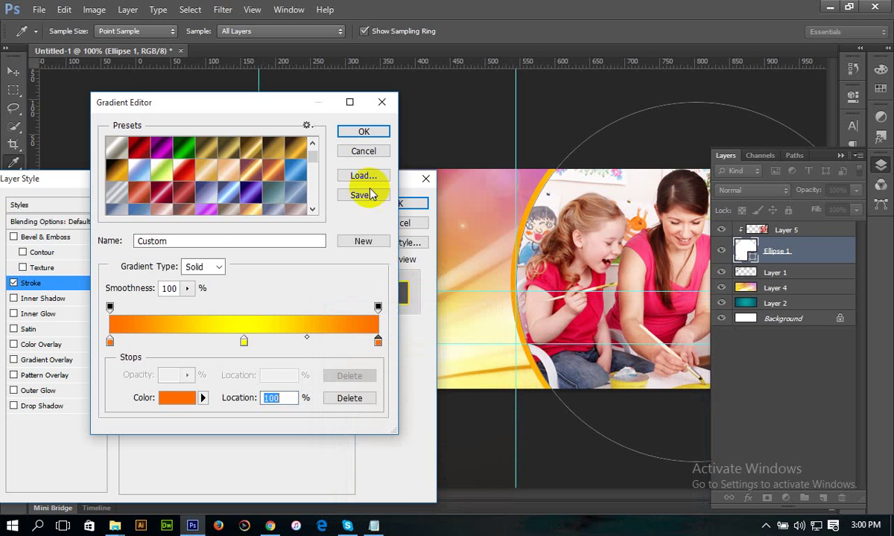
{"action": "left_click", "coordinate": [361, 134]}
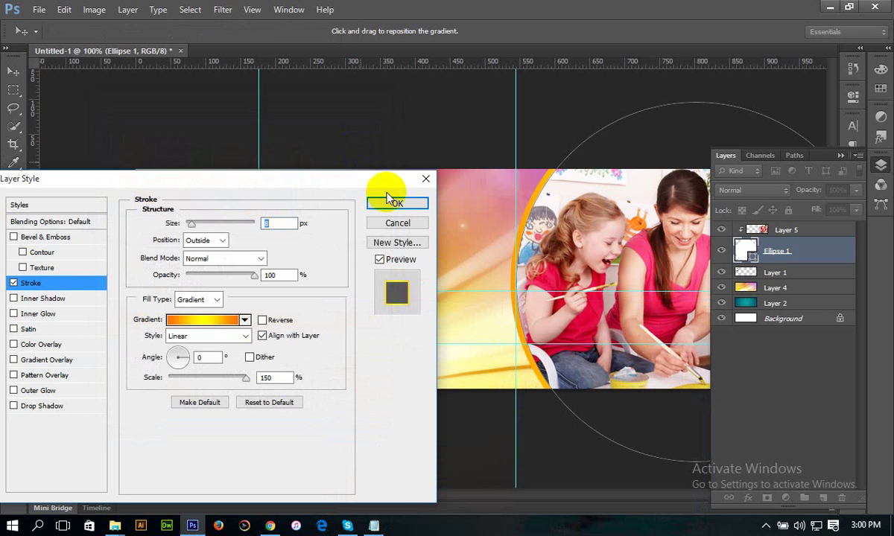
- Apply the gradient stroke to Ellipse 1 and deselect the layer with the Move tool
{"action": "left_click", "coordinate": [399, 204]}
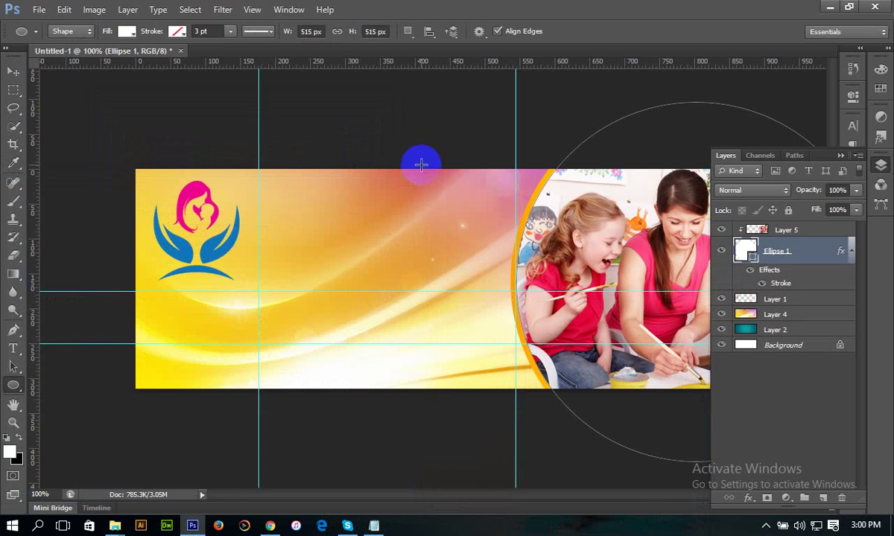
{"action": "key", "text": "ctrl+plus"}
{"action": "key", "text": "ctrl+minus"}
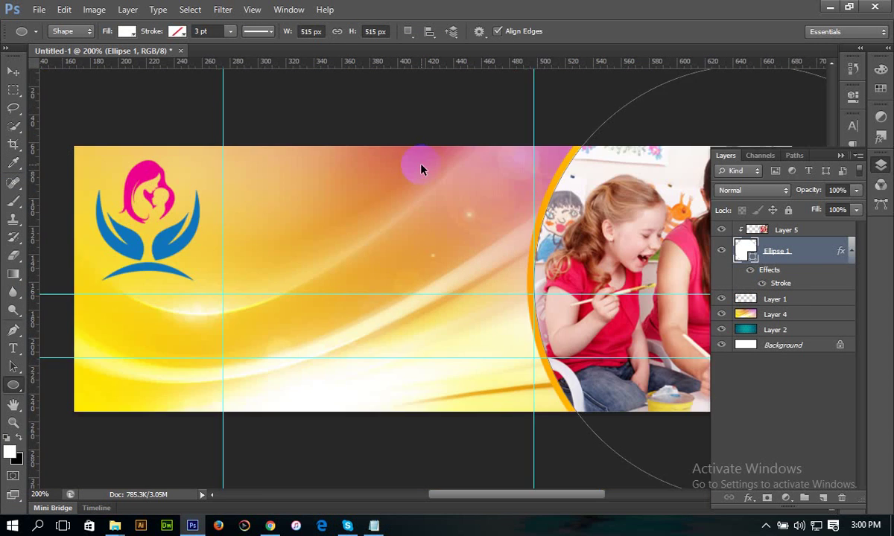
{"action": "key", "text": "ctrl+minus"}
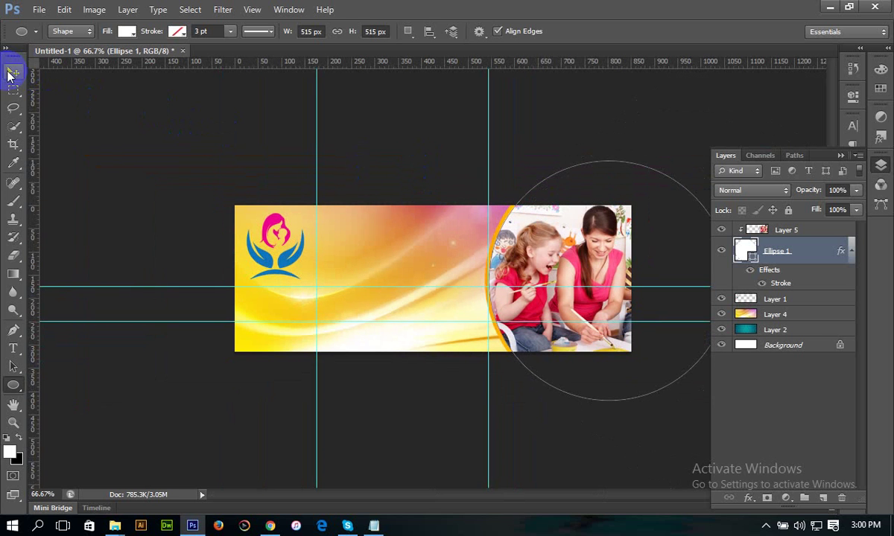
{"action": "left_click", "coordinate": [13, 71]}
{"action": "left_click", "coordinate": [477, 144]}
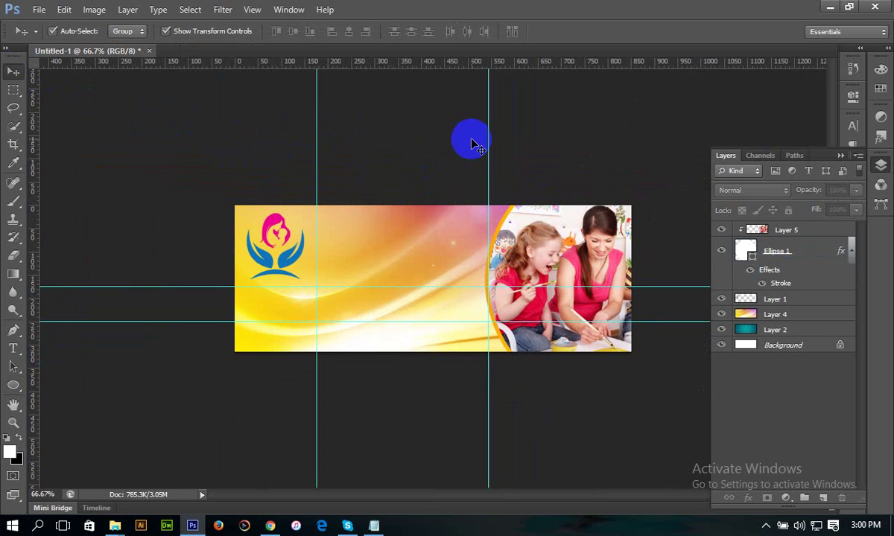
- Toggle the grid and guides, inspect the stroke up close, and reselect Ellipse 1
{"action": "key", "text": "ctrl+apostrophe"}
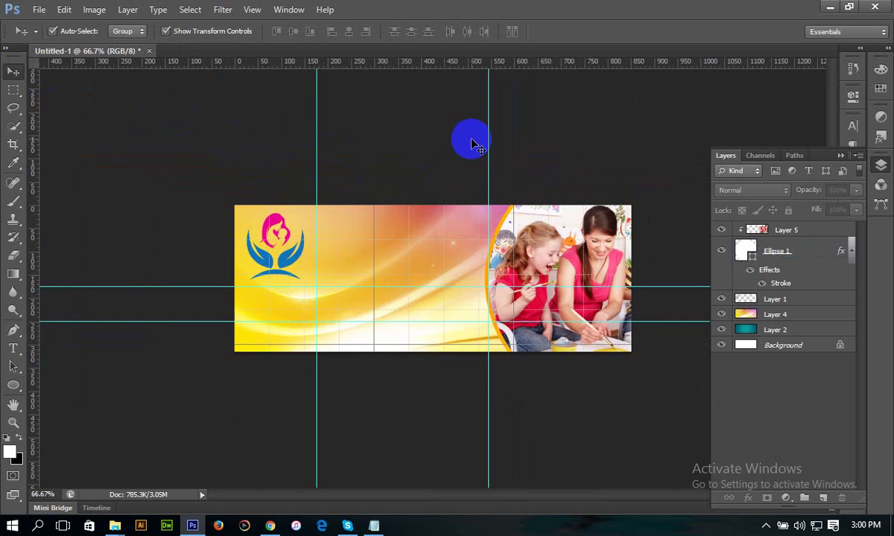
{"action": "key", "text": "ctrl+h"}
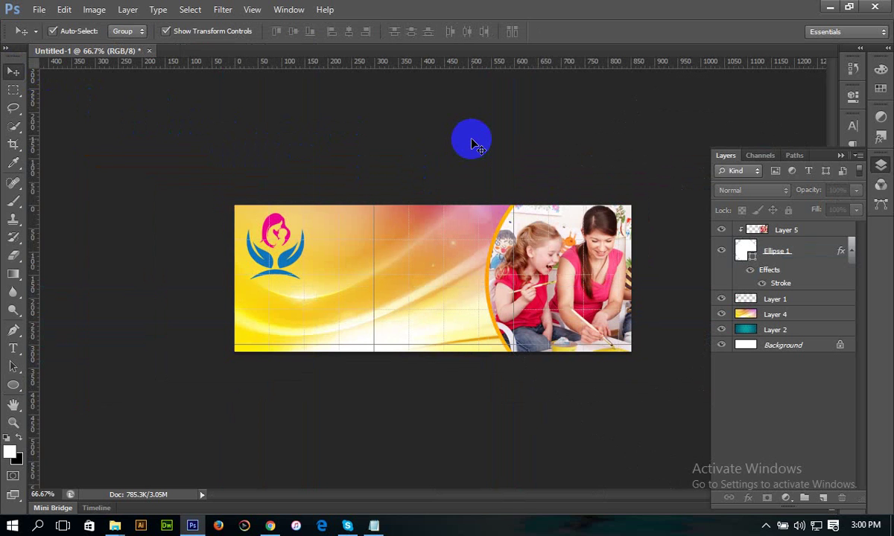
{"action": "key", "text": "ctrl+semicolon"}
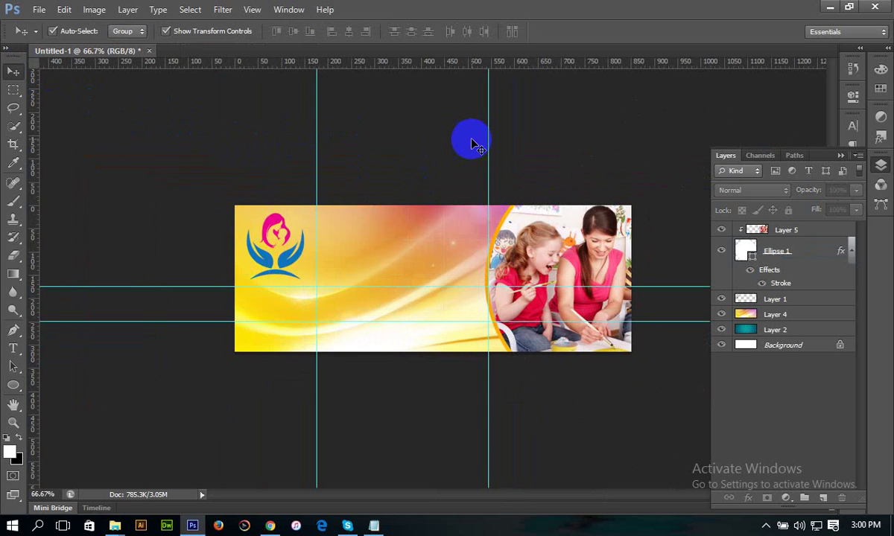
{"action": "key", "text": "ctrl+plus"}
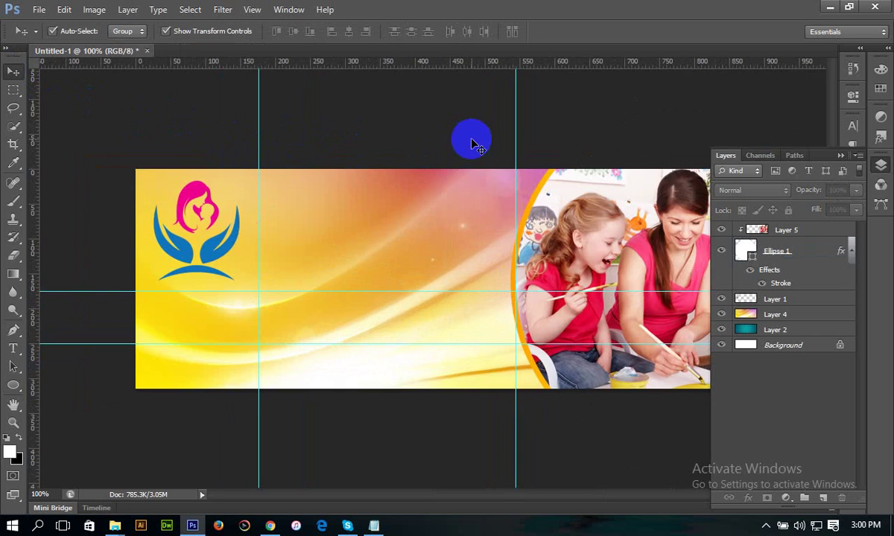
{"action": "key", "text": "ctrl+plus"}
{"action": "left_click_drag", "start_coordinate": [567, 223], "coordinate": [339, 218]}
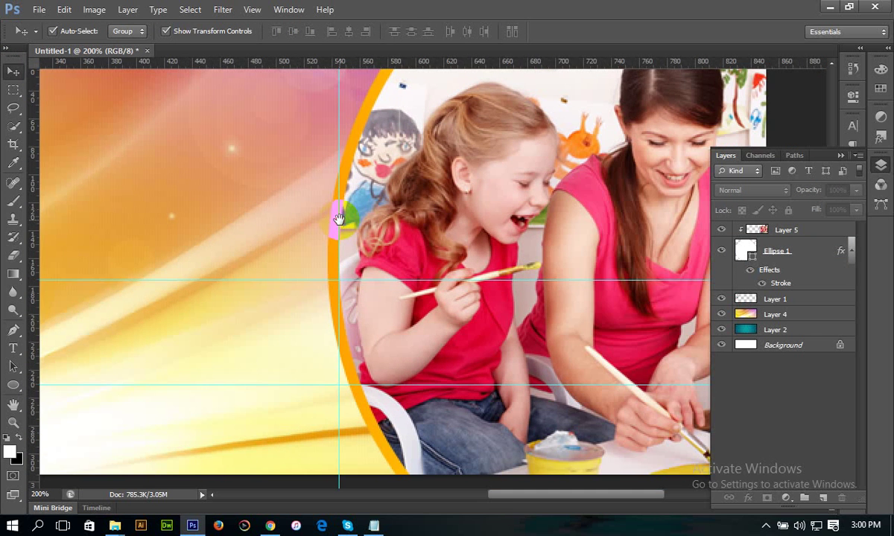
{"action": "key", "text": "ctrl+minus"}
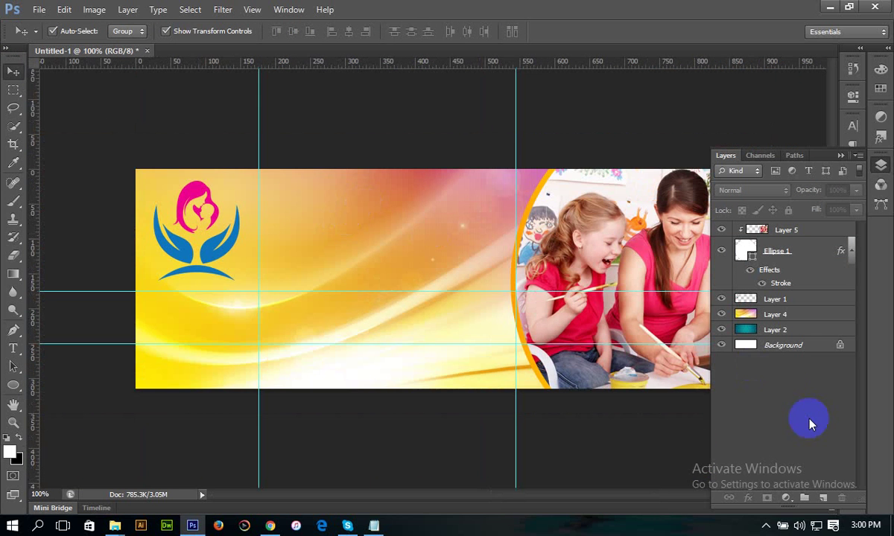
{"action": "left_click", "coordinate": [789, 249]}
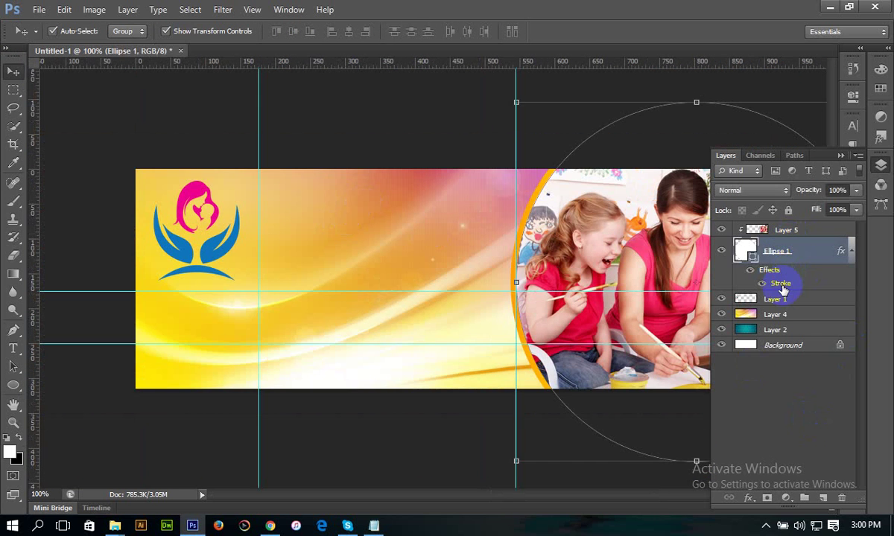
- Switch the circle's stroke gradient style to Radial after trying Reflected and Angle
{"action": "double_click", "coordinate": [780, 284]}
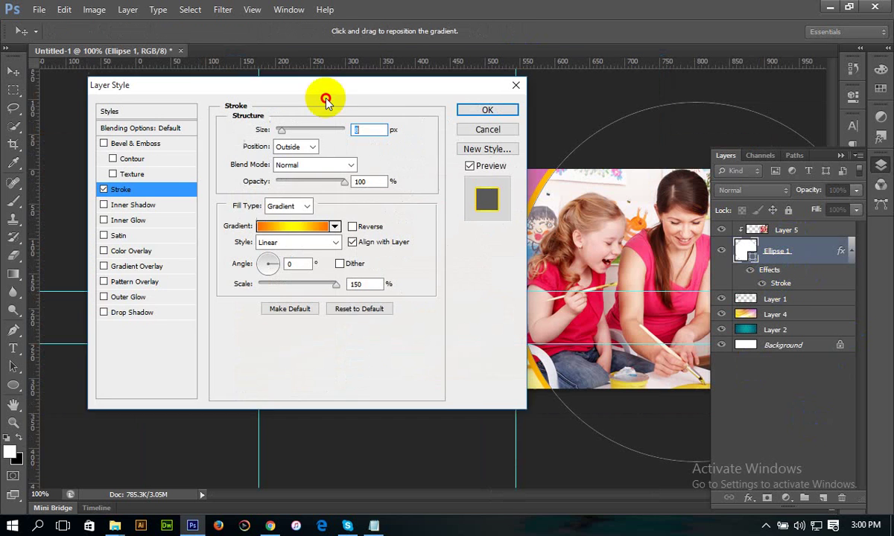
{"action": "mouse_move", "coordinate": [515, 65]}
{"action": "left_mouse_down"}
{"action": "mouse_move", "coordinate": [317, 99]}
{"action": "mouse_move", "coordinate": [215, 164]}
{"action": "left_mouse_up"}
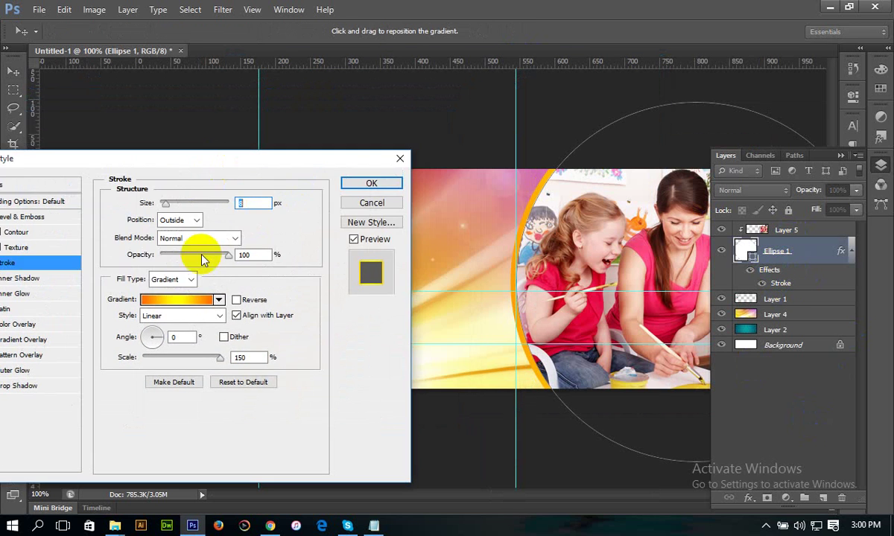
{"action": "left_click", "coordinate": [209, 316]}
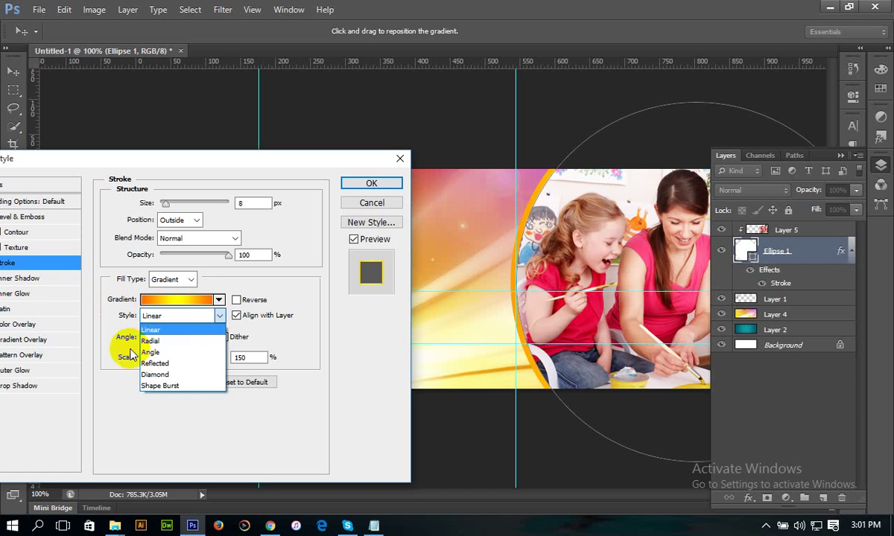
{"action": "left_click", "coordinate": [177, 363]}
{"action": "left_click", "coordinate": [186, 331]}
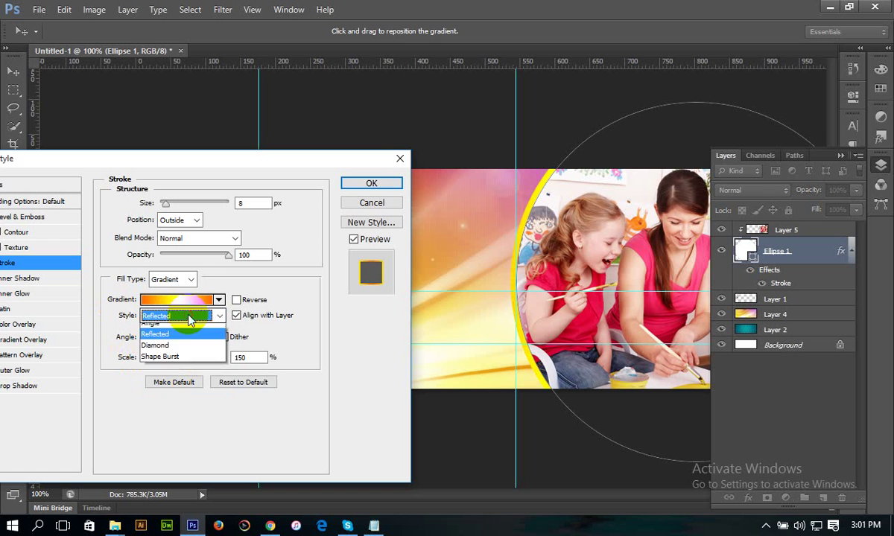
{"action": "left_click", "coordinate": [176, 351]}
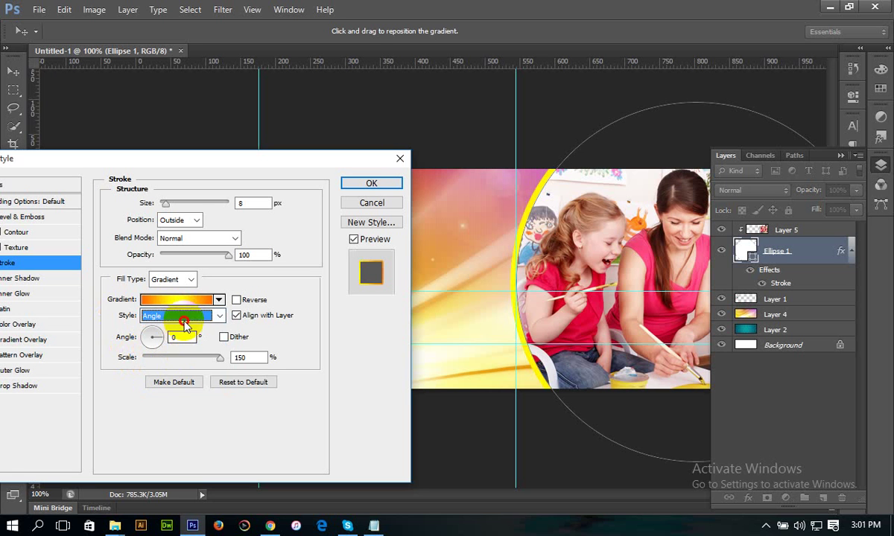
{"action": "left_click", "coordinate": [179, 316]}
{"action": "left_click", "coordinate": [170, 343]}
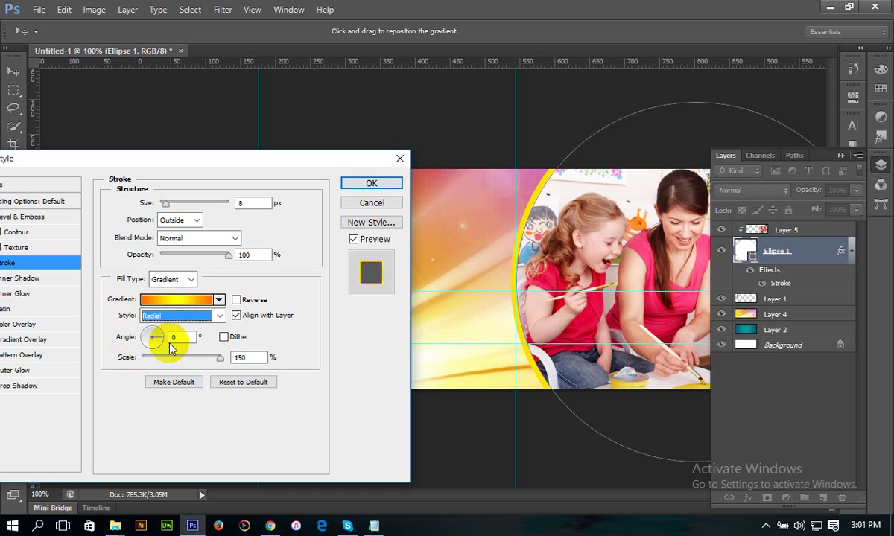
{"action": "left_click", "coordinate": [353, 186]}
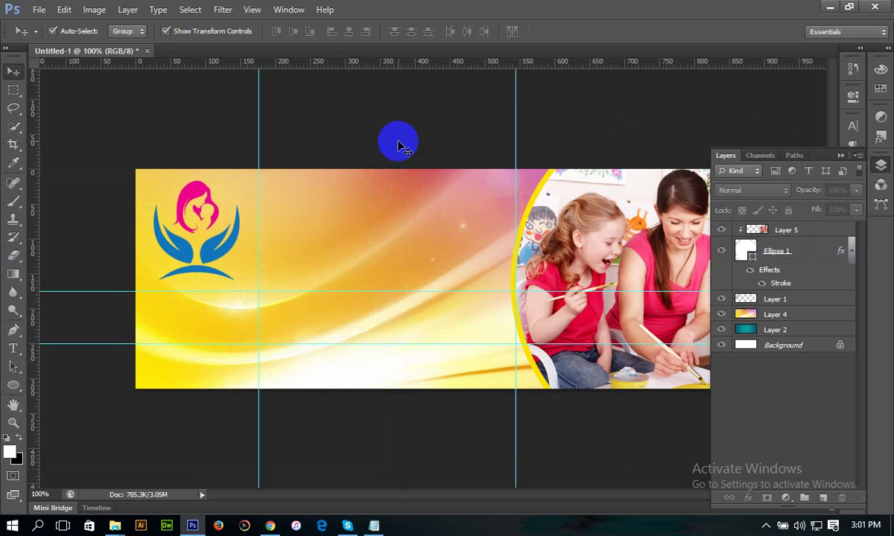
- Move Layer 5's paint blob off the woman's head and nudge the clipped photo slightly right
{"action": "scroll", "coordinate": [398, 143], "scroll_direction": "up", "scroll_amount": 1}
{"action": "scroll", "coordinate": [398, 143], "scroll_direction": "down", "scroll_amount": 2}
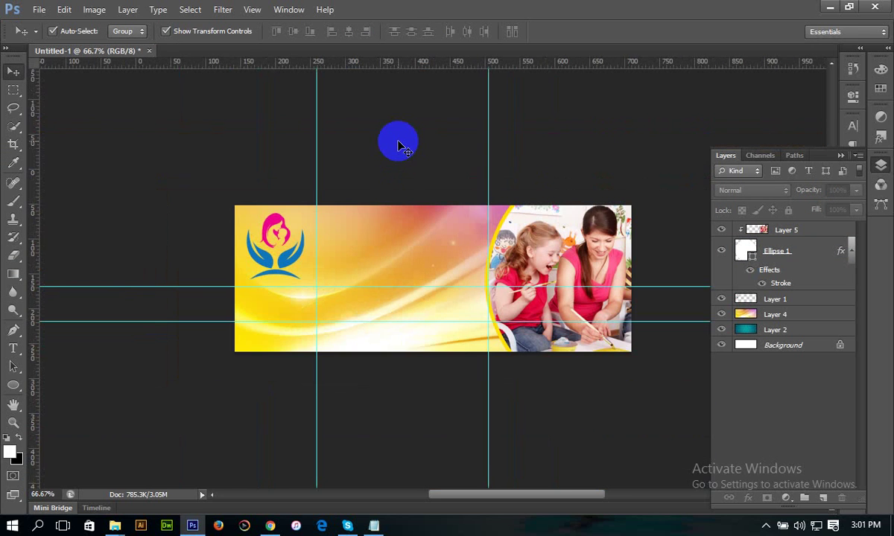
{"action": "left_click", "coordinate": [603, 236]}
{"action": "left_click_drag", "start_coordinate": [605, 242], "coordinate": [477, 297]}
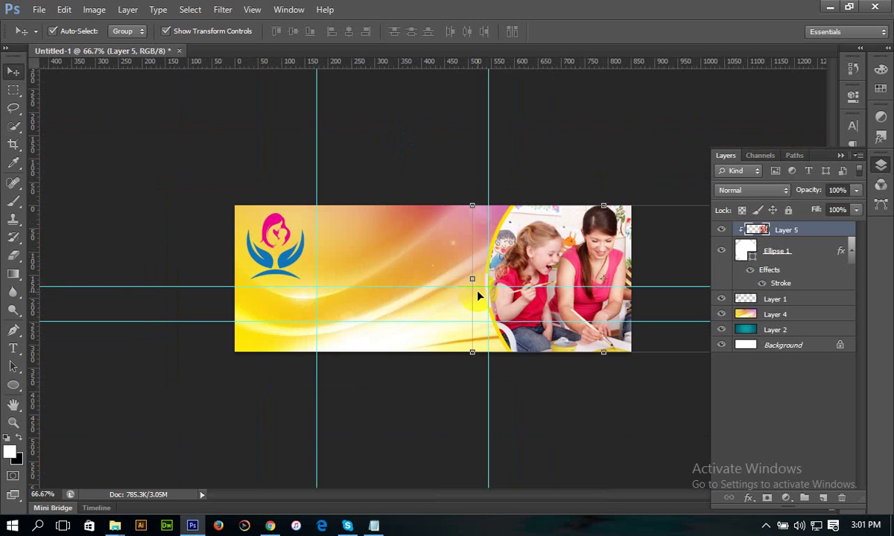
{"action": "left_click_drag", "start_coordinate": [478, 297], "coordinate": [480, 298]}
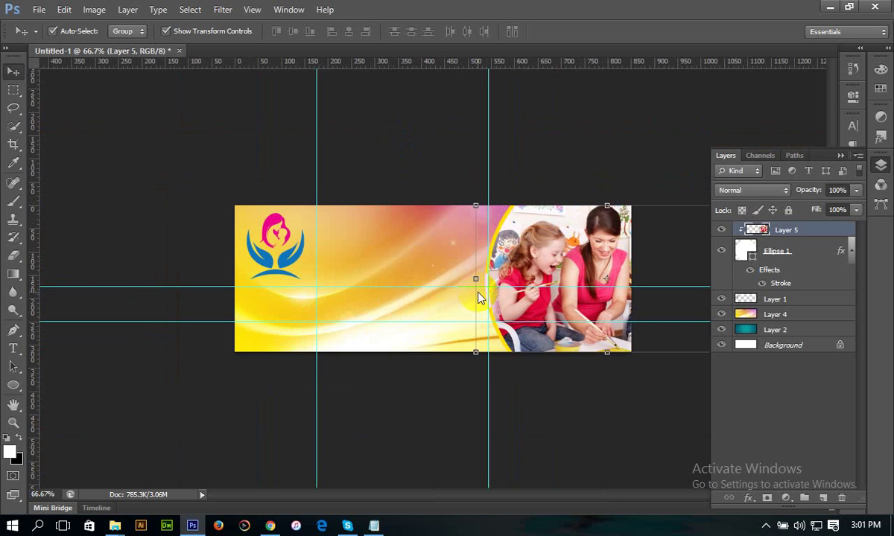
{"action": "left_click", "coordinate": [573, 165]}
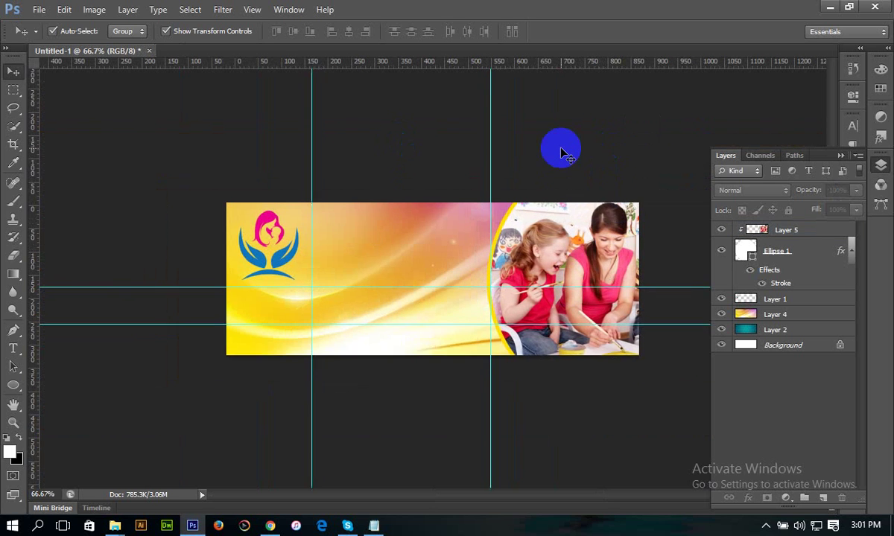
{"action": "key", "text": "ctrl+plus"}
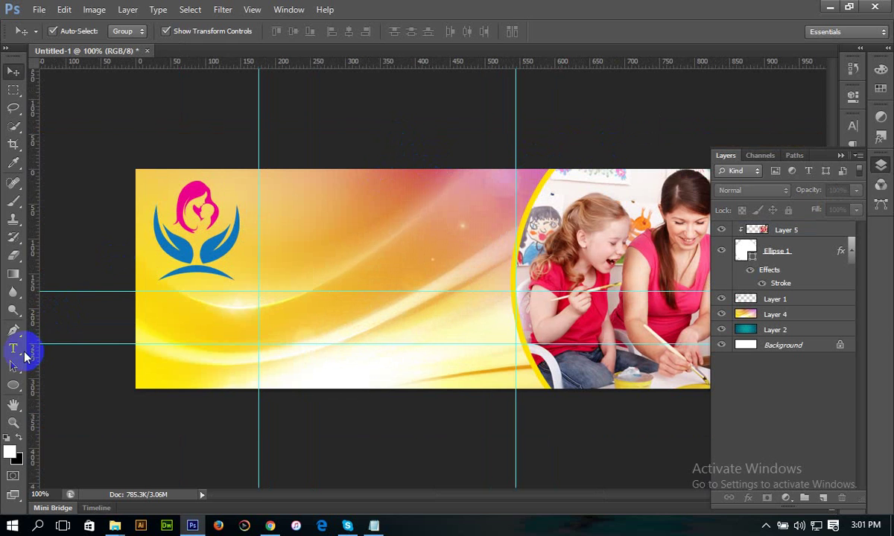
- Draw a text box across the top of the banner and type 'DAY CARE NURSING HOME'
{"action": "left_click", "coordinate": [22, 353]}
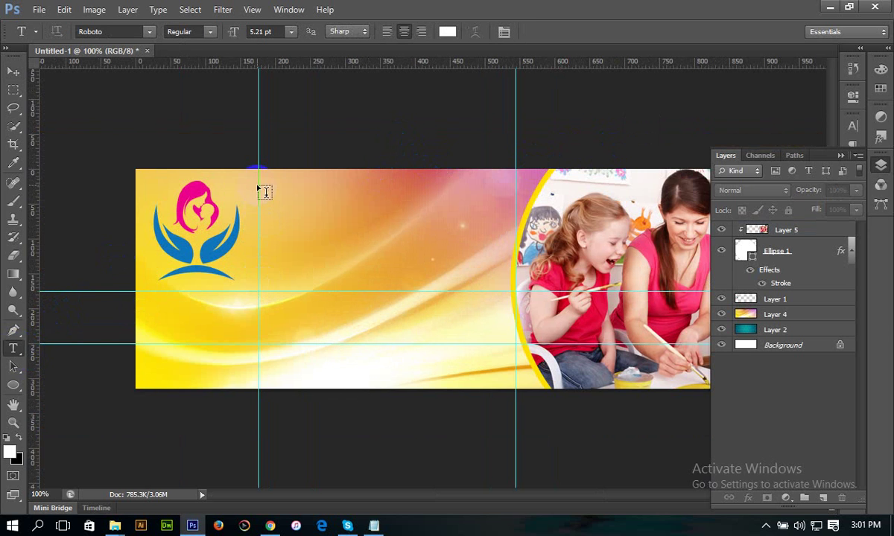
{"action": "left_click_drag", "start_coordinate": [259, 180], "coordinate": [515, 259]}
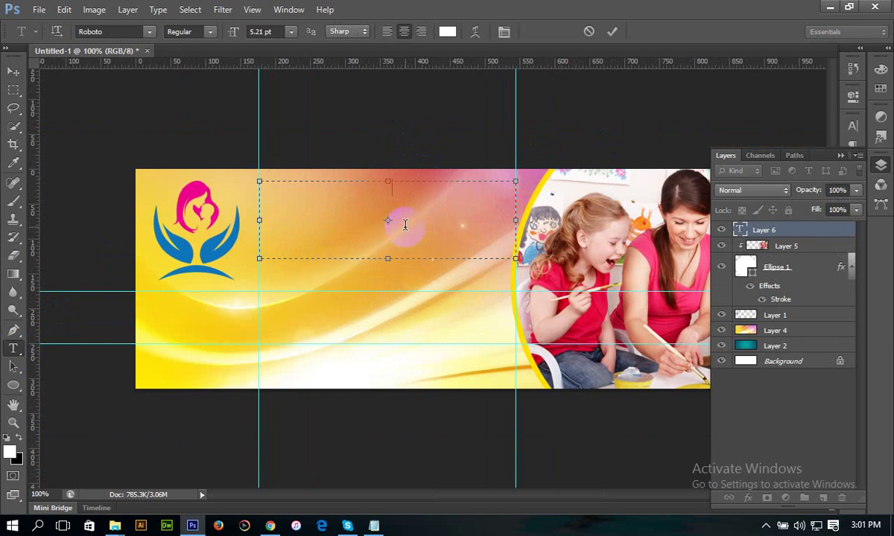
{"action": "type", "text": "nsgknfsd"}
{"action": "key", "text": "ctrl+a"}
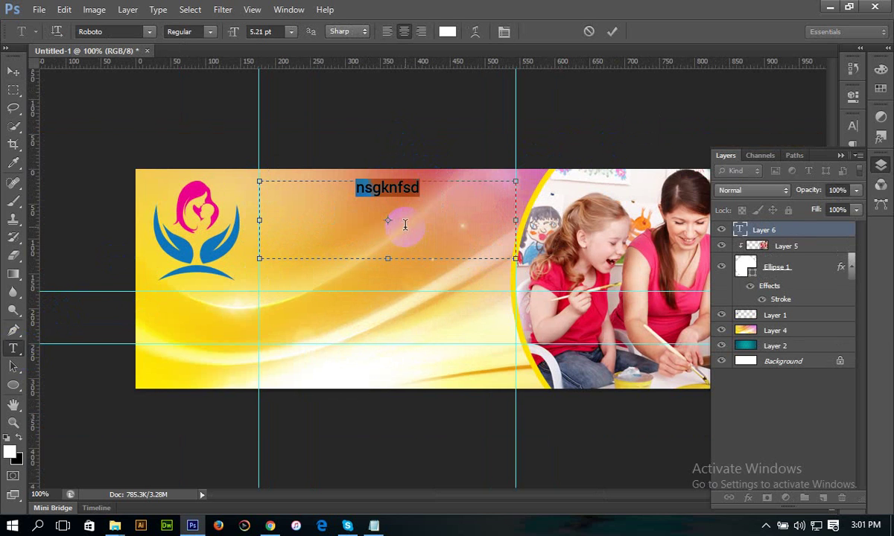
{"action": "type", "text": "DA"}
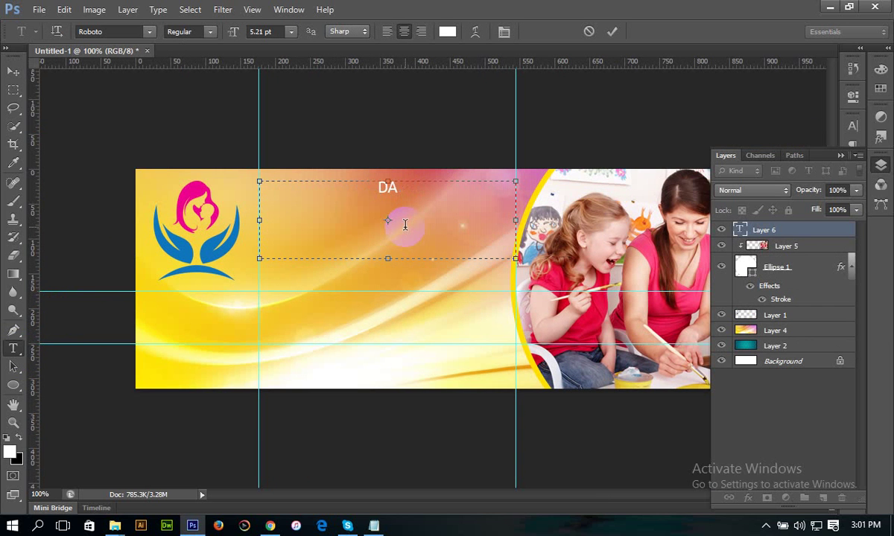
{"action": "type", "text": "Y CARE "}
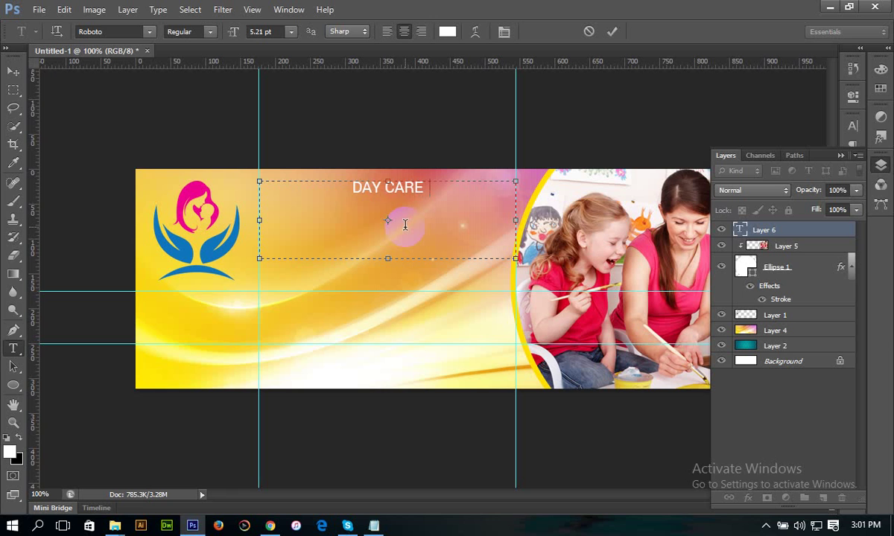
{"action": "type", "text": "A"}
{"action": "key", "text": "BackSpace"}
{"action": "type", "text": "NU "}
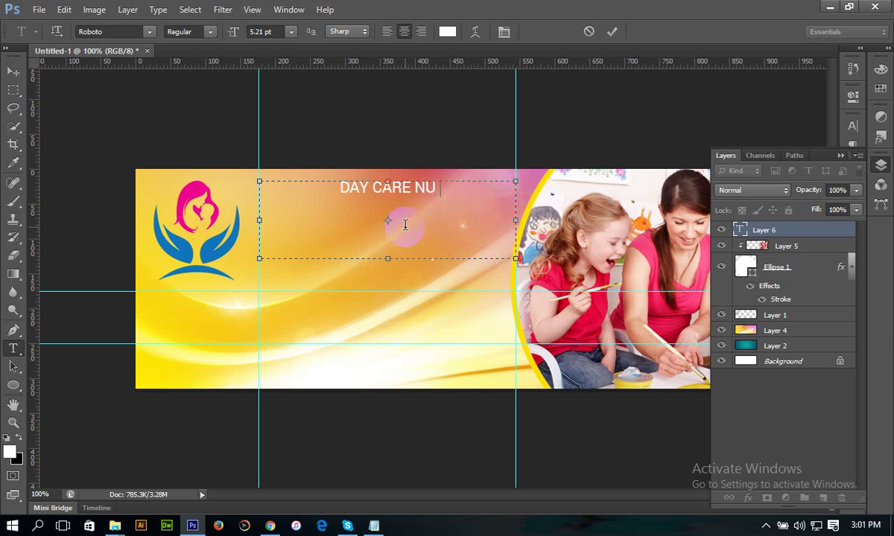
{"action": "type", "text": "RSING"}
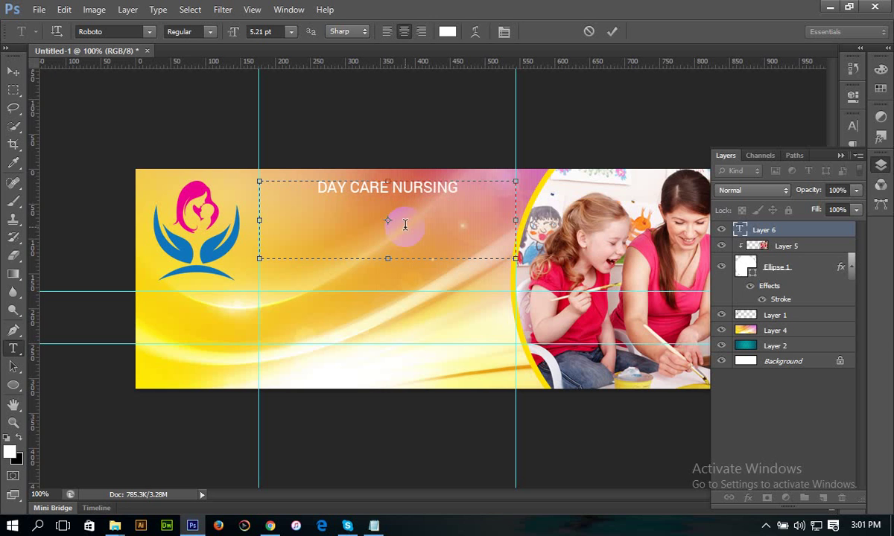
{"action": "type", "text": " HOME"}
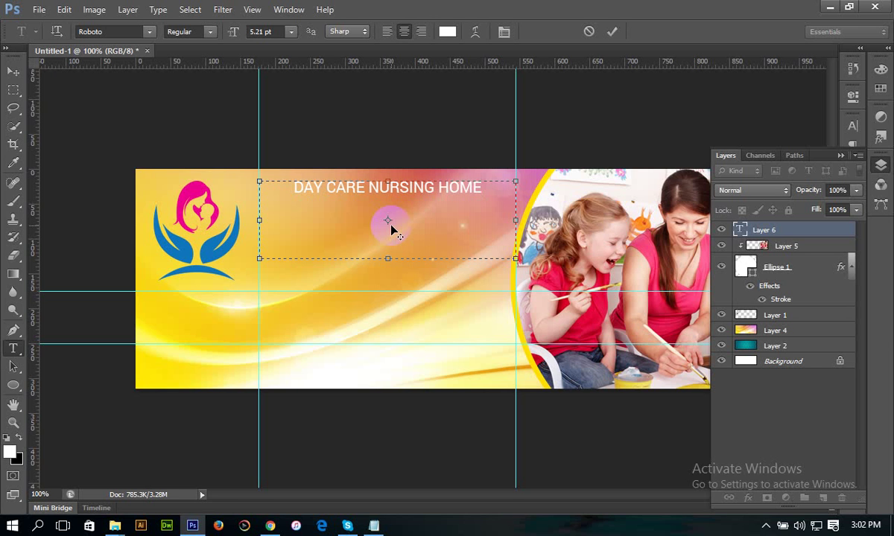
{"action": "key", "text": "ctrl+plus"}
{"action": "key", "text": "ctrl+minus"}
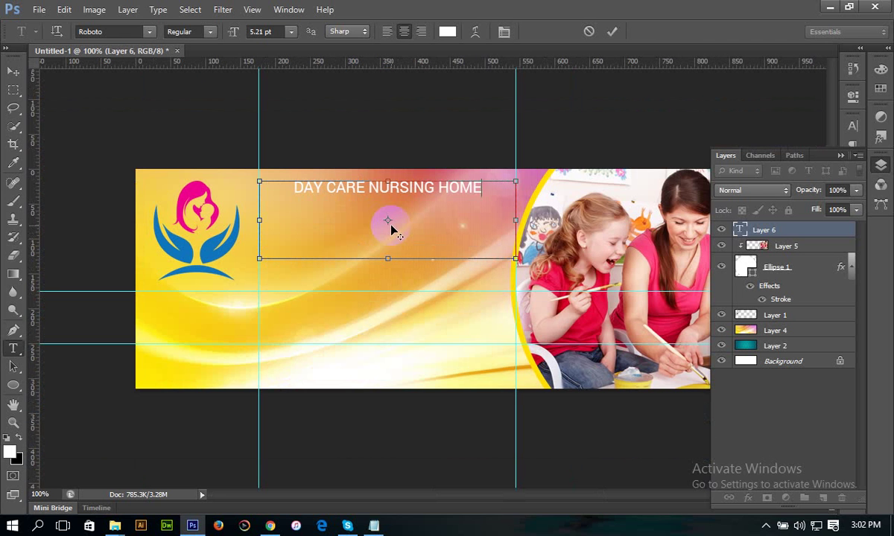
{"action": "key", "text": "ctrl+a"}
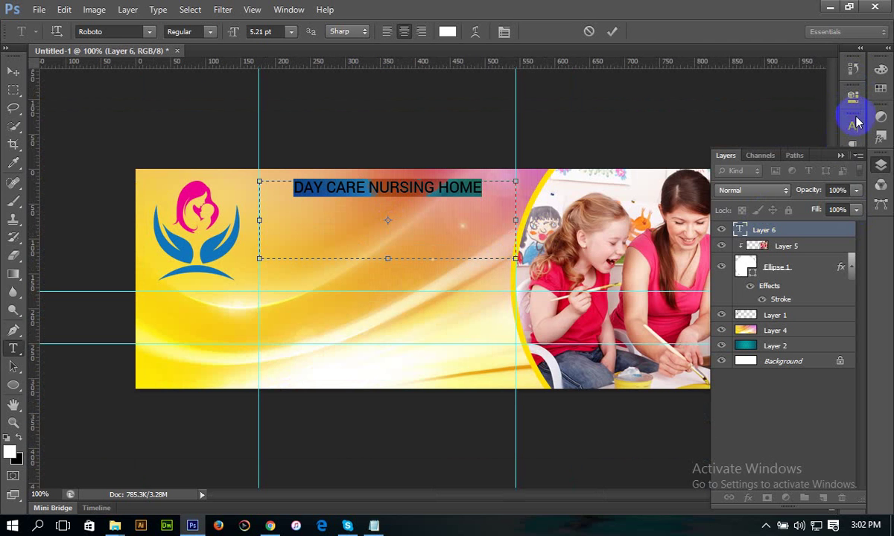
- Enlarge the heading to 7.21 pt and widen its text box so it fits one line
{"action": "left_click", "coordinate": [853, 123]}
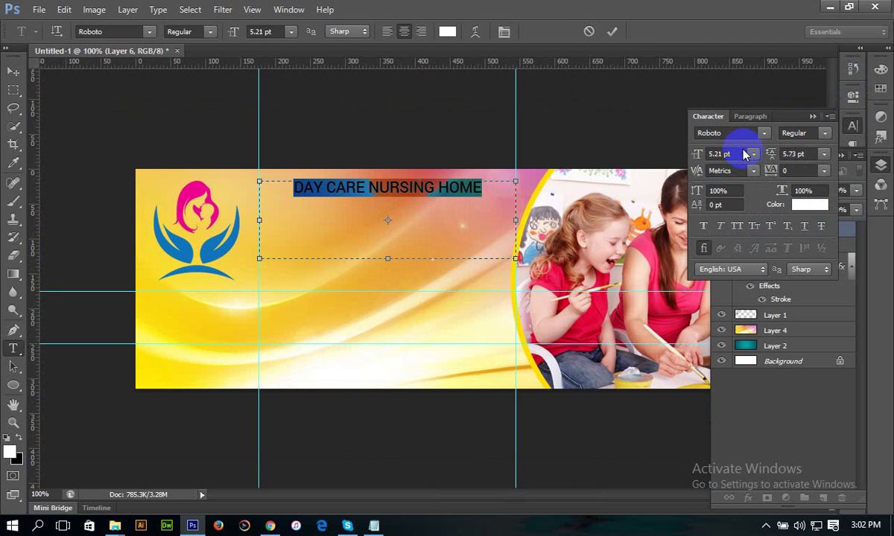
{"action": "left_click", "coordinate": [743, 154]}
{"action": "key", "text": "Up"}
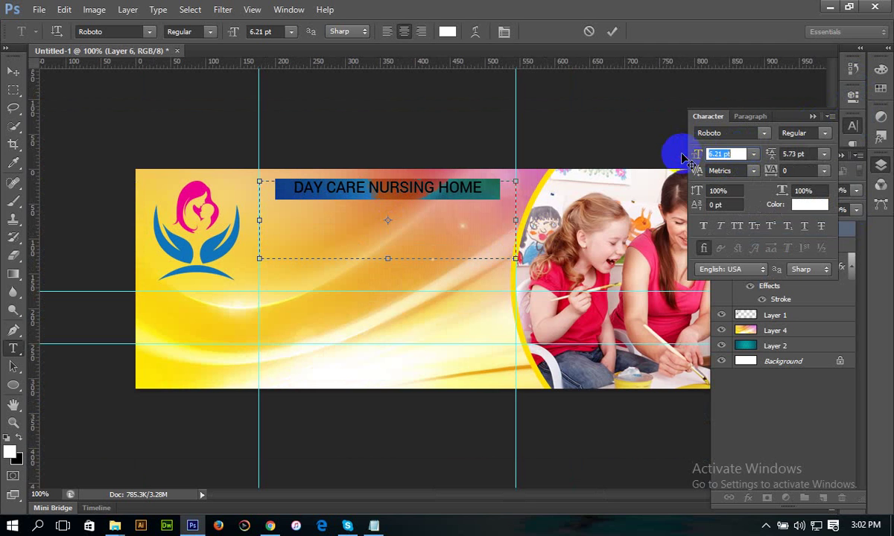
{"action": "key", "text": "Up"}
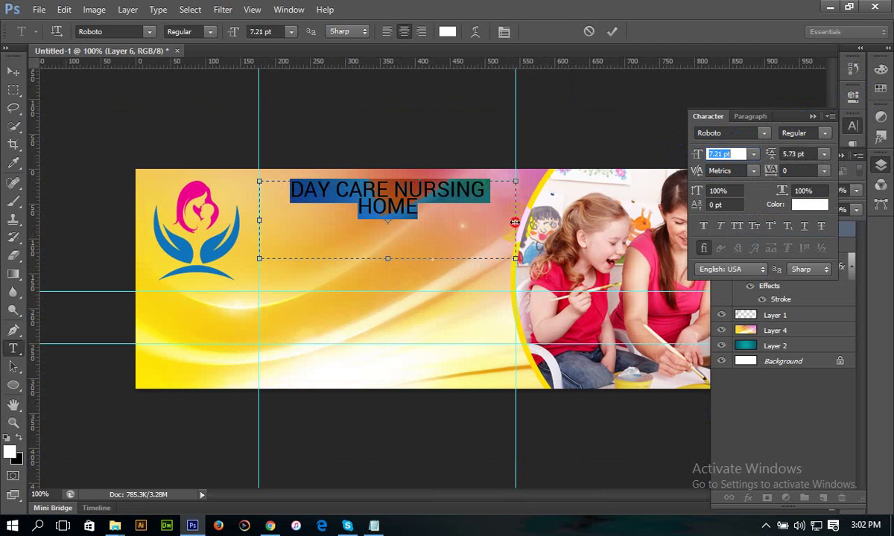
{"action": "left_click_drag", "start_coordinate": [515, 220], "coordinate": [519, 226]}
{"action": "left_click", "coordinate": [261, 222]}
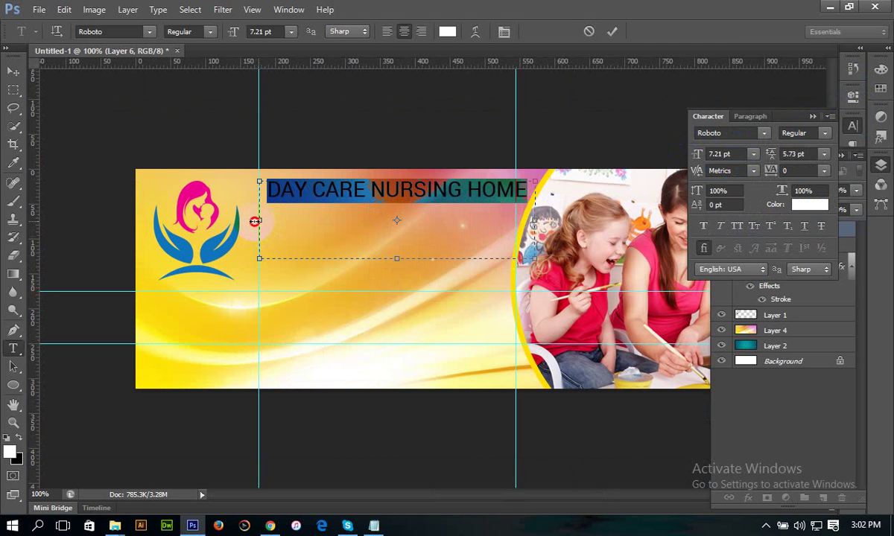
{"action": "left_click_drag", "start_coordinate": [259, 221], "coordinate": [249, 220]}
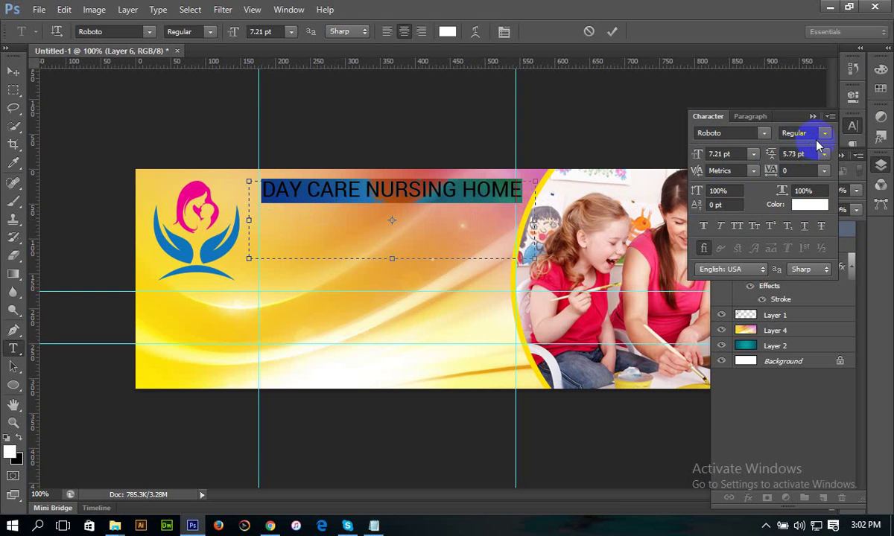
- Set the heading to Roboto Bold, commit it, and select its text layer
{"action": "left_click", "coordinate": [819, 137]}
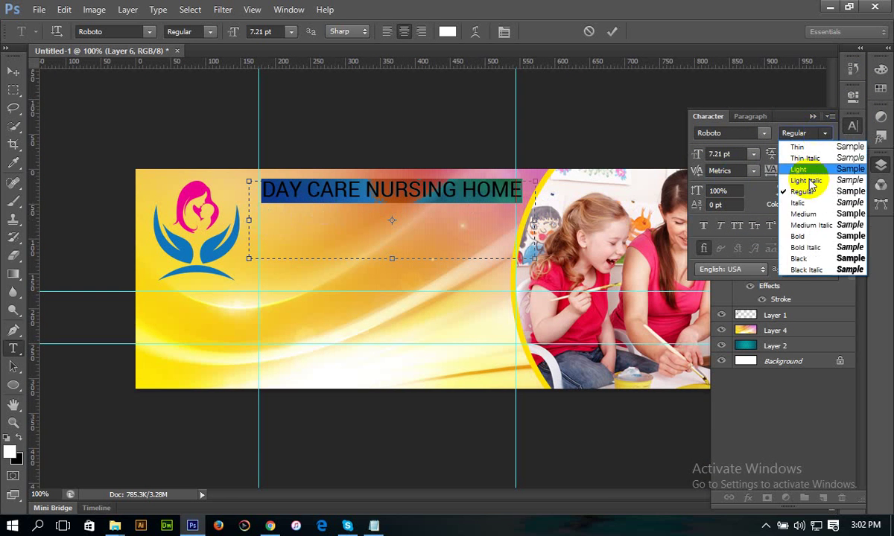
{"action": "left_click", "coordinate": [810, 231]}
{"action": "left_click", "coordinate": [380, 237]}
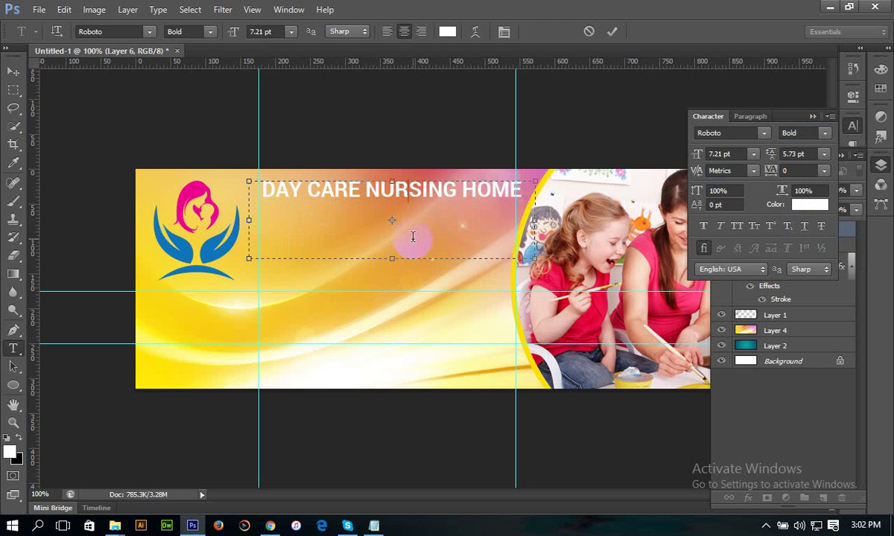
{"action": "left_click", "coordinate": [79, 98]}
{"action": "left_click", "coordinate": [14, 72]}
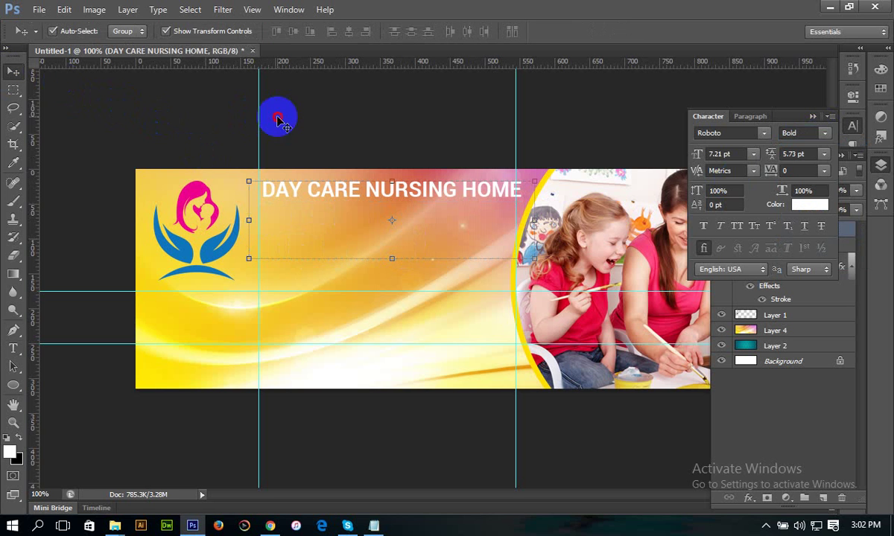
{"action": "left_click", "coordinate": [574, 195]}
{"action": "key", "text": "ctrl+minus"}
{"action": "key", "text": "ctrl+plus"}
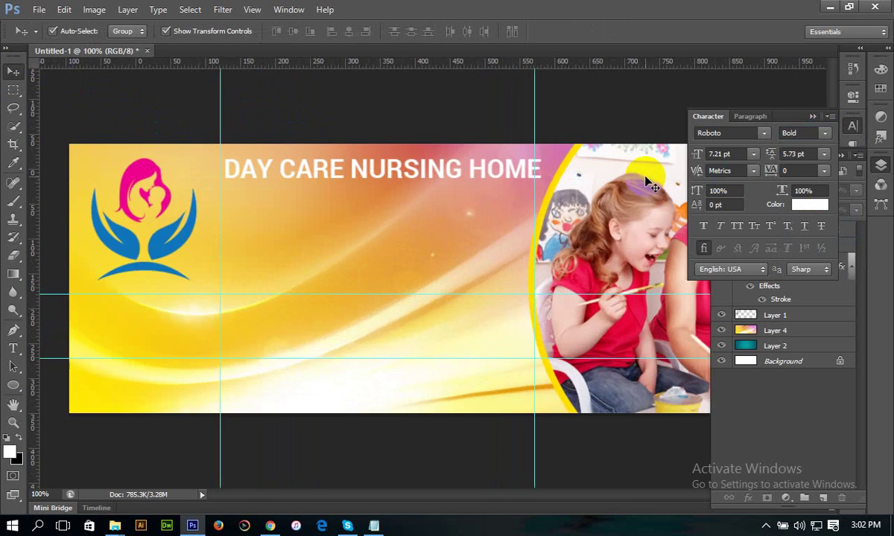
{"action": "key", "text": "ctrl+plus"}
{"action": "key", "text": "ctrl+minus"}
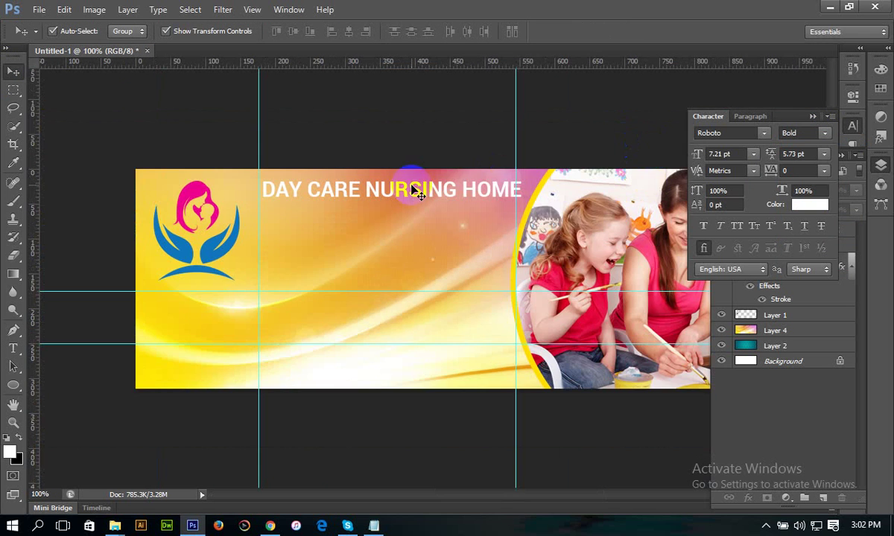
{"action": "left_click", "coordinate": [413, 189]}
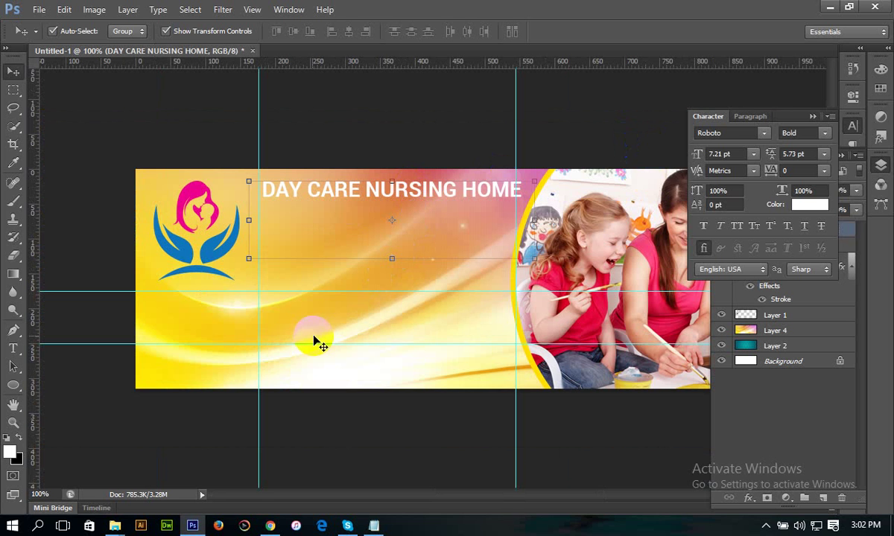
- Color the heading dark blue (#0008a5) and collapse the Character panel to reveal Layers
{"action": "left_click", "coordinate": [810, 205]}
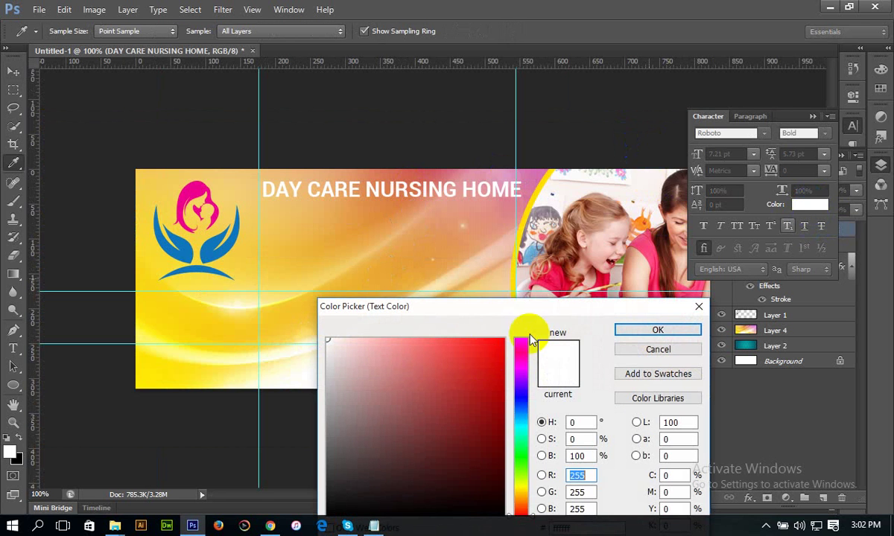
{"action": "left_click", "coordinate": [503, 354]}
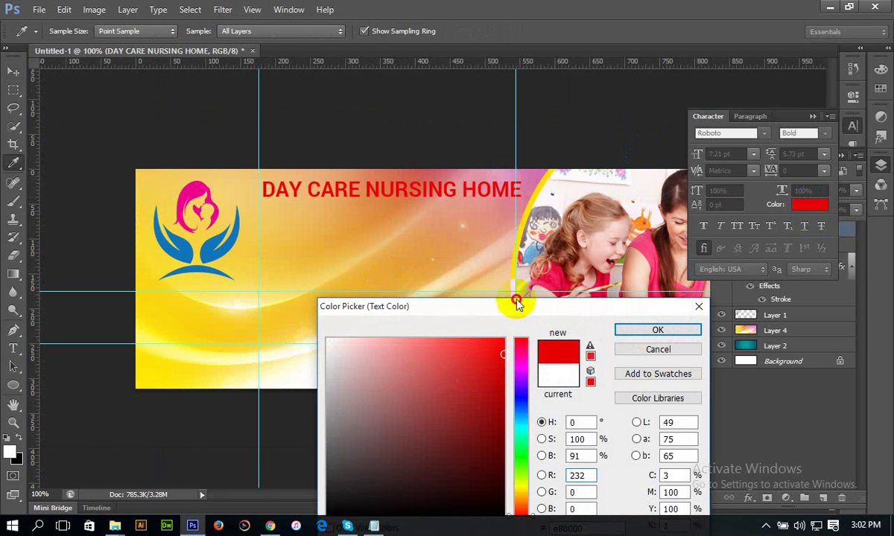
{"action": "left_click_drag", "start_coordinate": [514, 301], "coordinate": [530, 253]}
{"action": "left_click_drag", "start_coordinate": [499, 448], "coordinate": [544, 512]}
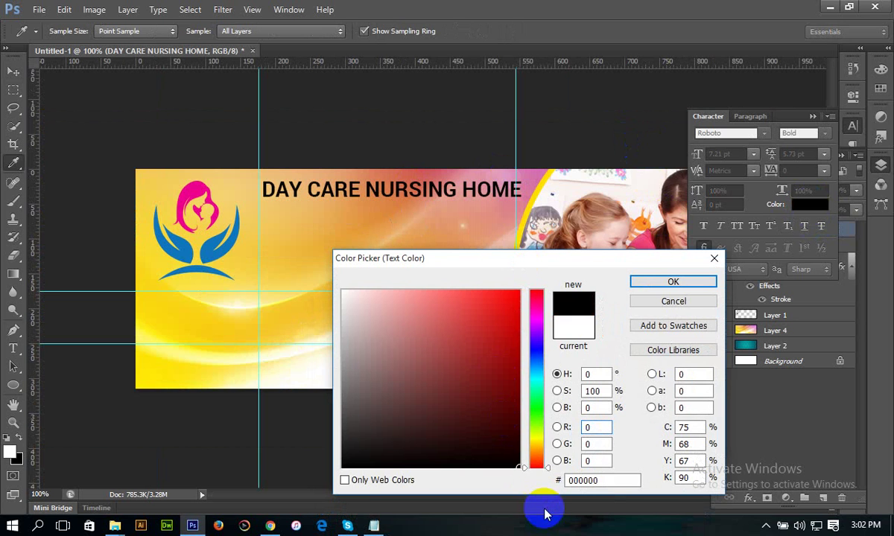
{"action": "left_click_drag", "start_coordinate": [536, 409], "coordinate": [537, 349]}
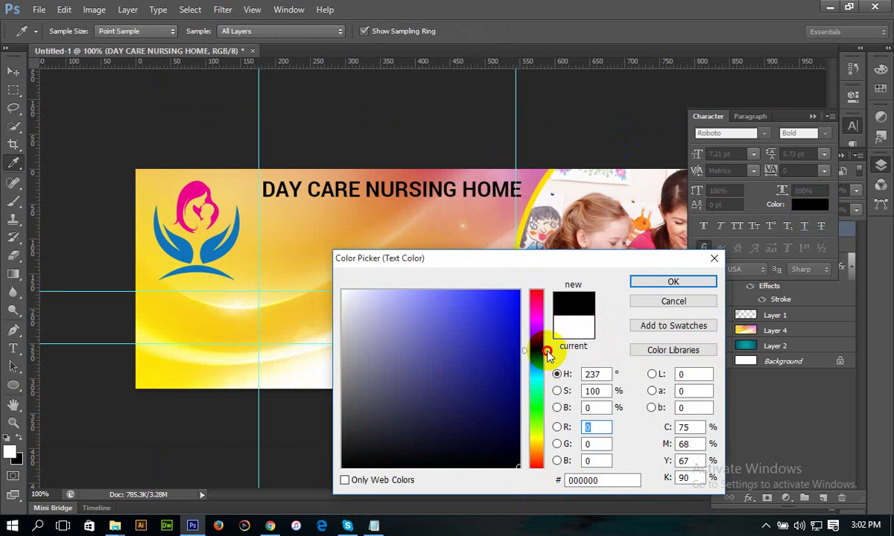
{"action": "left_click", "coordinate": [517, 348]}
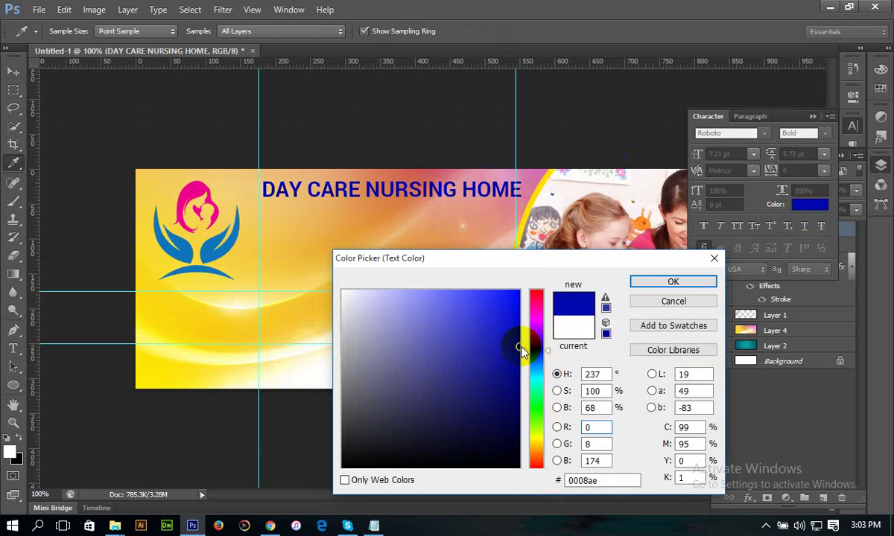
{"action": "mouse_move", "coordinate": [519, 348]}
{"action": "left_mouse_down"}
{"action": "mouse_move", "coordinate": [527, 365]}
{"action": "mouse_move", "coordinate": [540, 353]}
{"action": "left_mouse_up"}
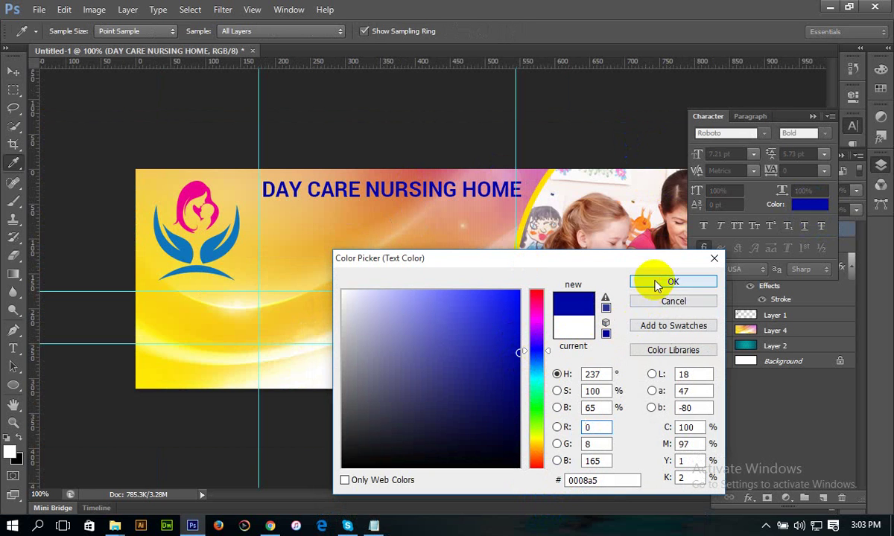
{"action": "left_click", "coordinate": [664, 281]}
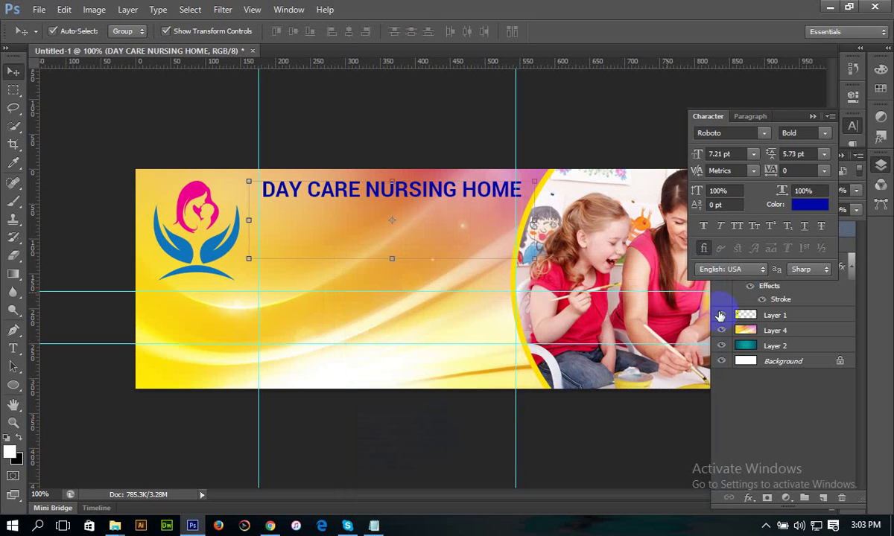
{"action": "left_click", "coordinate": [813, 116]}
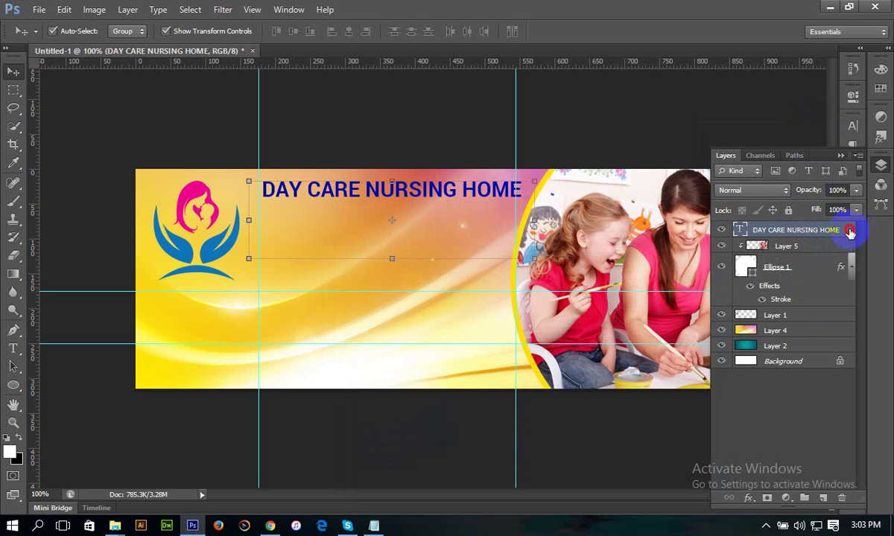
- Add a Stroke effect to the heading layer with white as its colour
{"action": "double_click", "coordinate": [849, 233]}
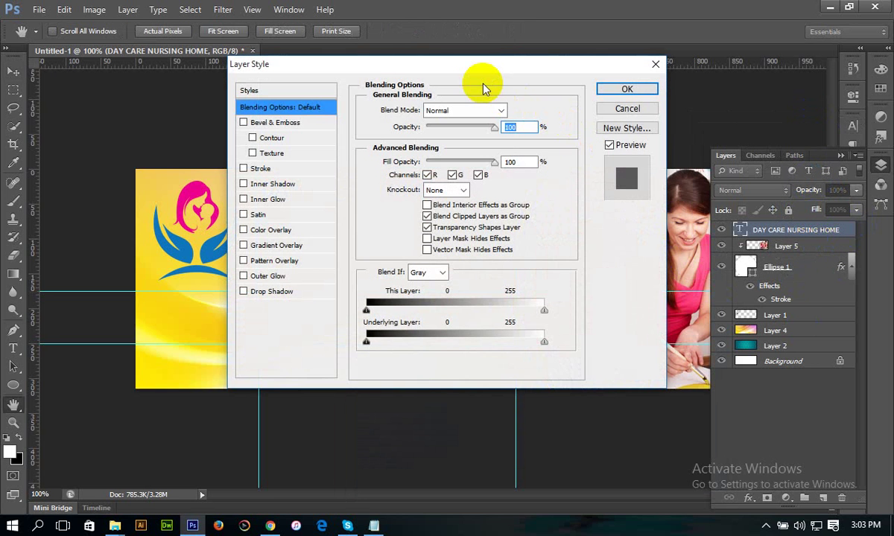
{"action": "left_click_drag", "start_coordinate": [482, 64], "coordinate": [634, 177]}
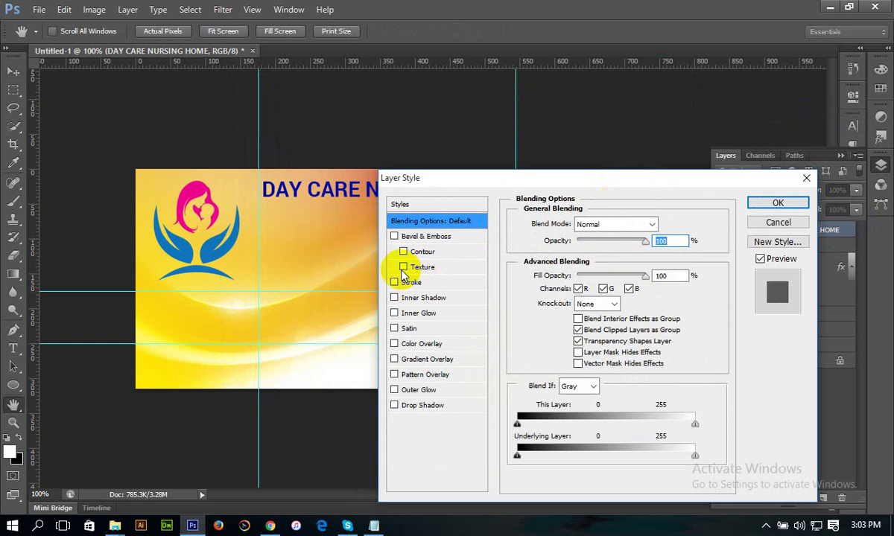
{"action": "left_click", "coordinate": [394, 282]}
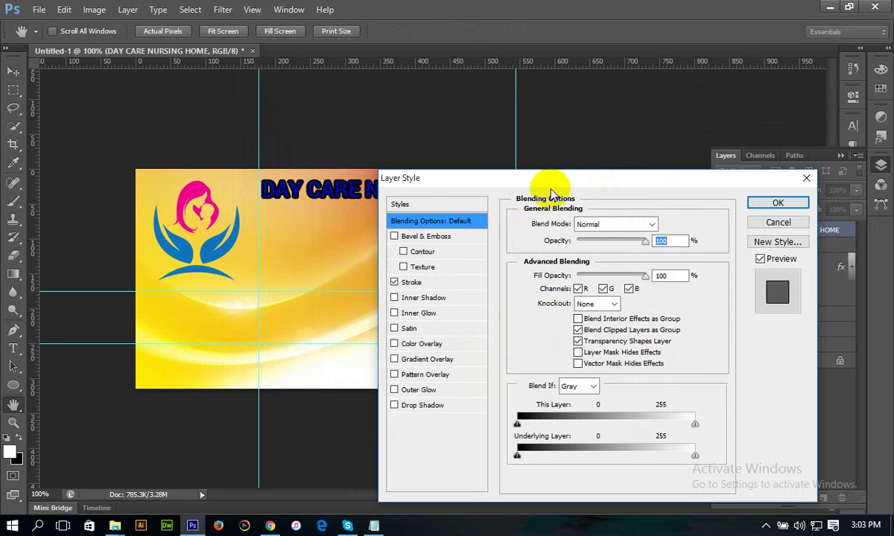
{"action": "left_click_drag", "start_coordinate": [557, 182], "coordinate": [559, 199]}
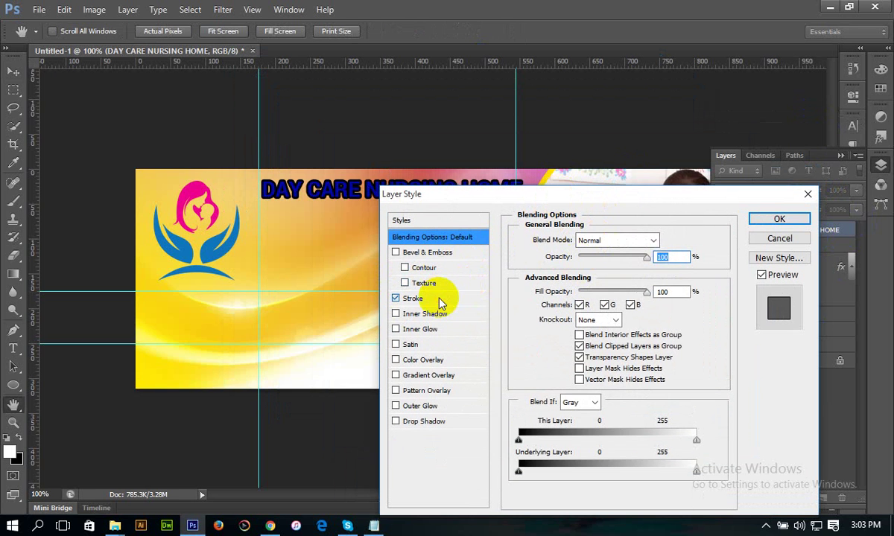
{"action": "left_click", "coordinate": [441, 298]}
{"action": "left_click", "coordinate": [552, 334]}
{"action": "left_click_drag", "start_coordinate": [140, 219], "coordinate": [149, 234]}
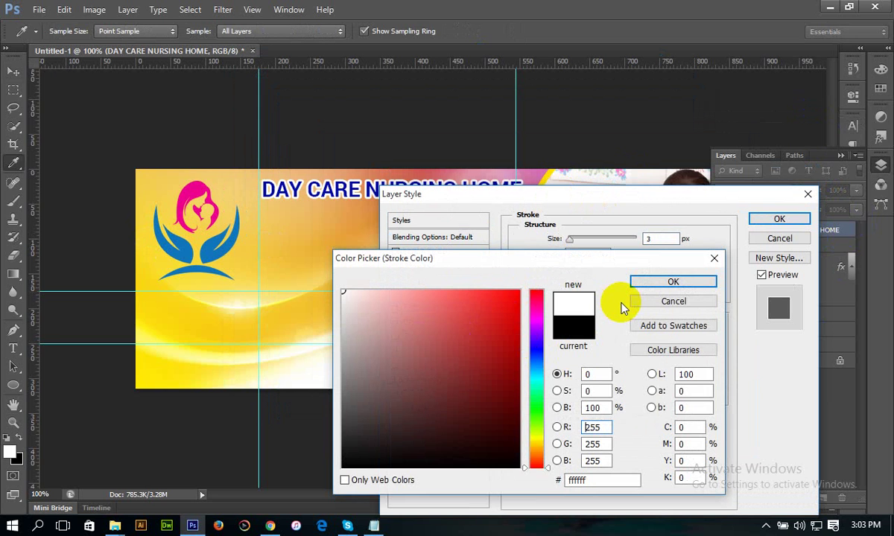
{"action": "key", "text": "Return"}
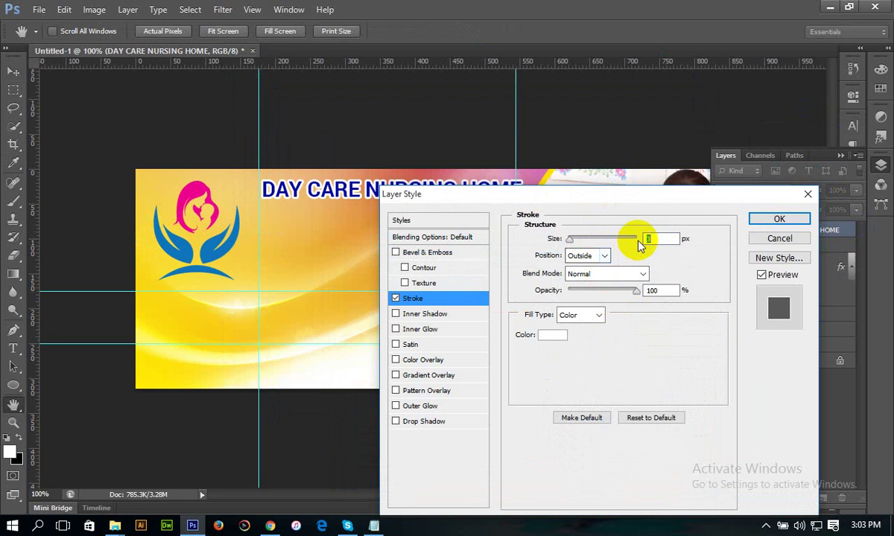
- Set the white stroke to 1 px Outside and compare the heading with and without it
{"action": "type", "text": "2"}
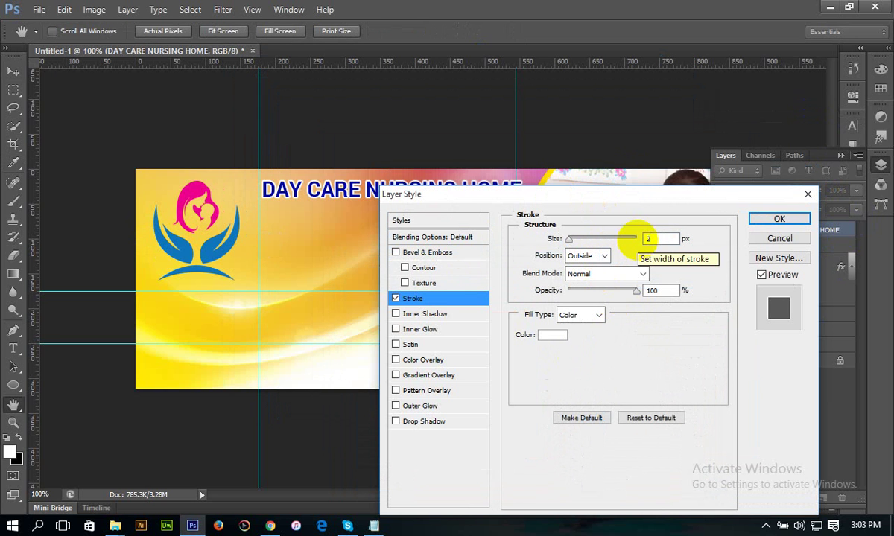
{"action": "key", "text": "BackSpace"}
{"action": "type", "text": "1"}
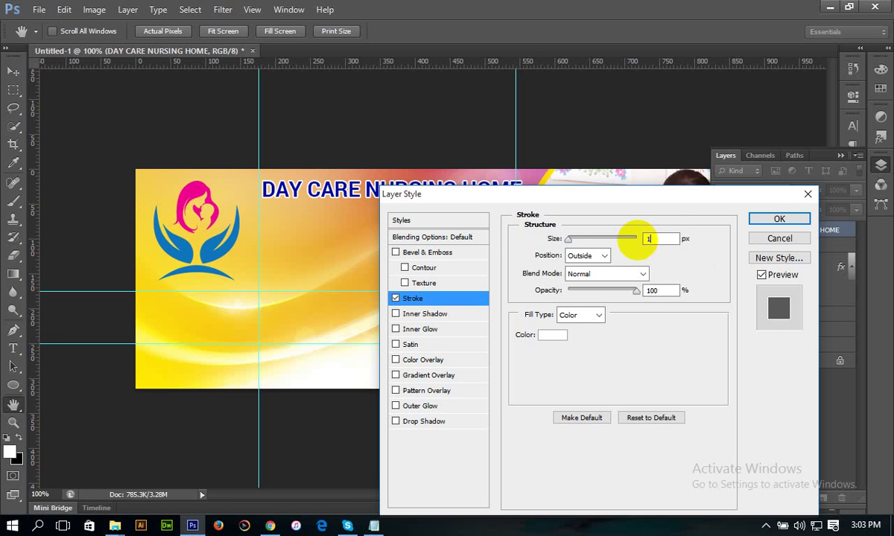
{"action": "left_click", "coordinate": [394, 300]}
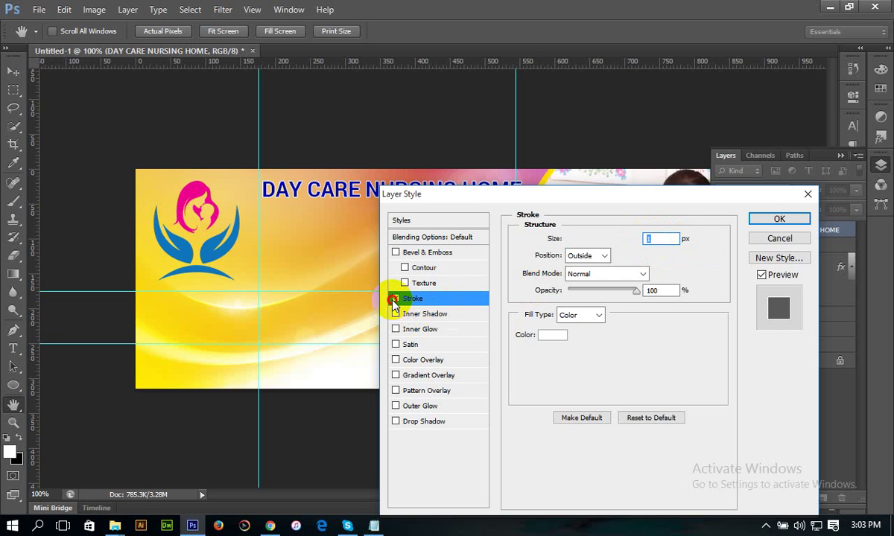
{"action": "left_click", "coordinate": [395, 300]}
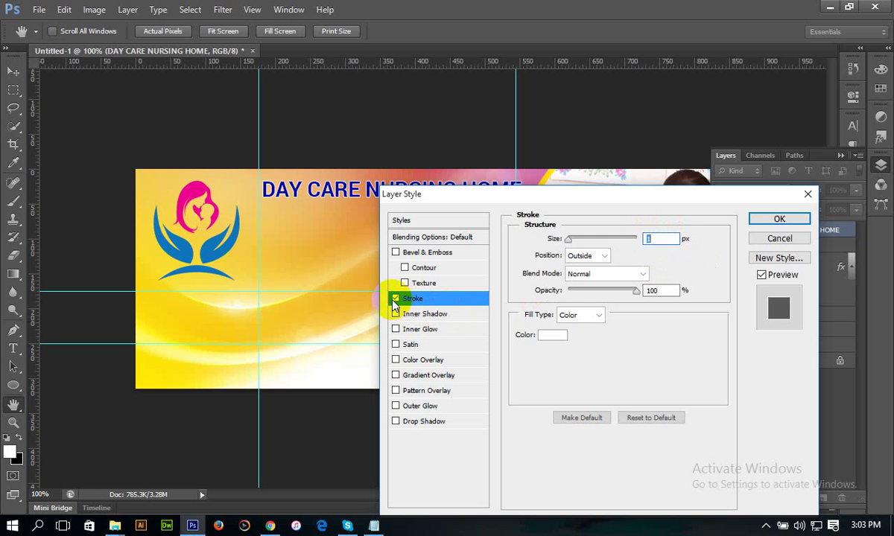
{"action": "left_click", "coordinate": [395, 300]}
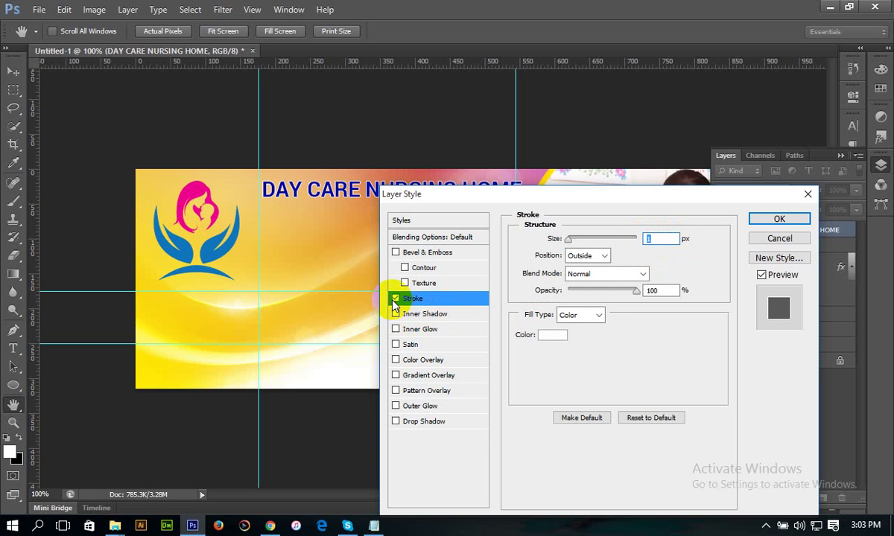
{"action": "left_click_drag", "start_coordinate": [470, 196], "coordinate": [492, 242]}
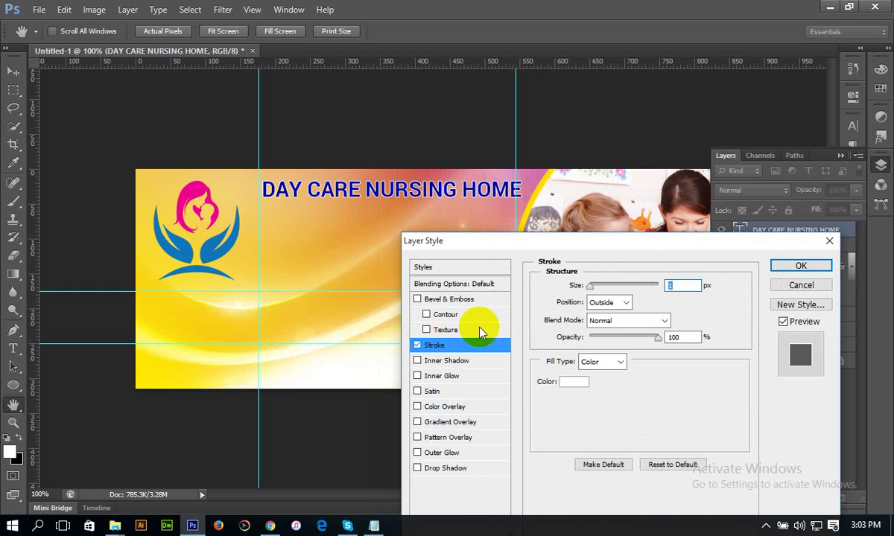
- Commit the heading's 1 px white stroke and inspect it zoomed in
{"action": "left_click", "coordinate": [798, 266]}
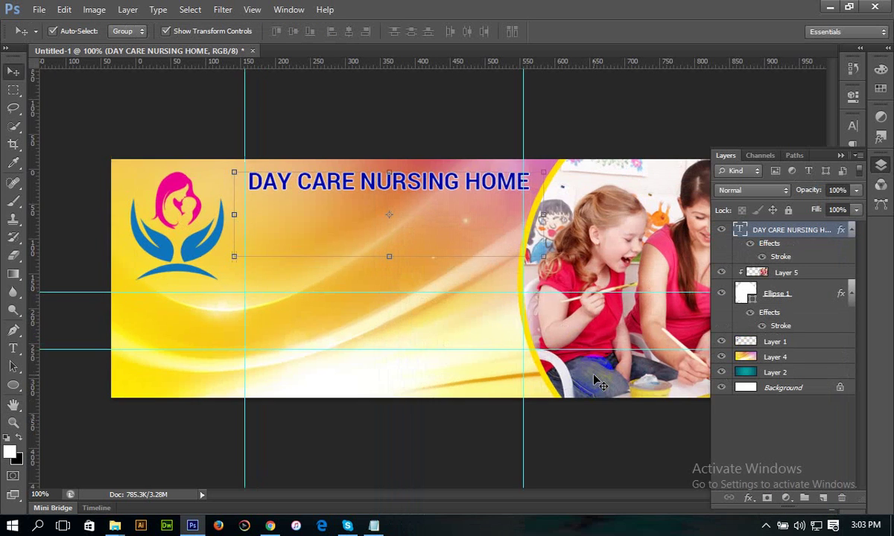
{"action": "key", "text": "ctrl+plus"}
{"action": "left_click_drag", "start_coordinate": [367, 295], "coordinate": [442, 374]}
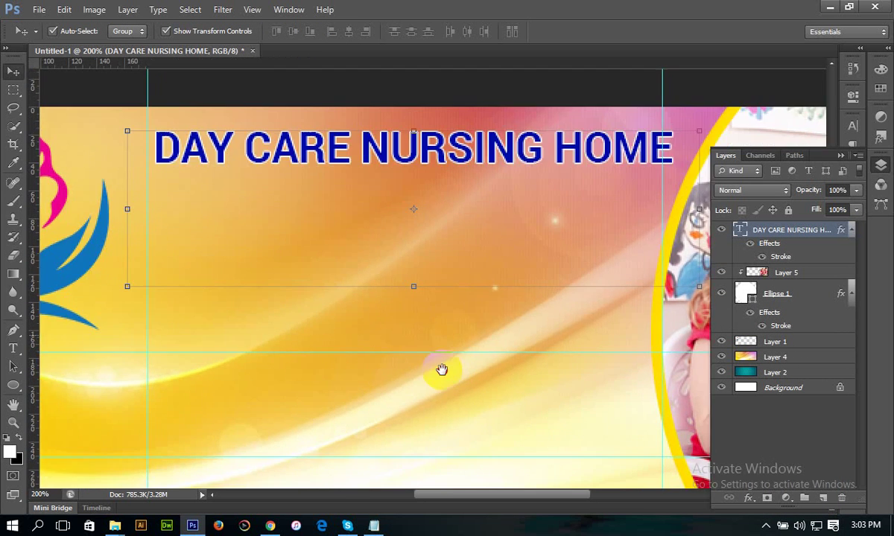
{"action": "key", "text": "ctrl+minus"}
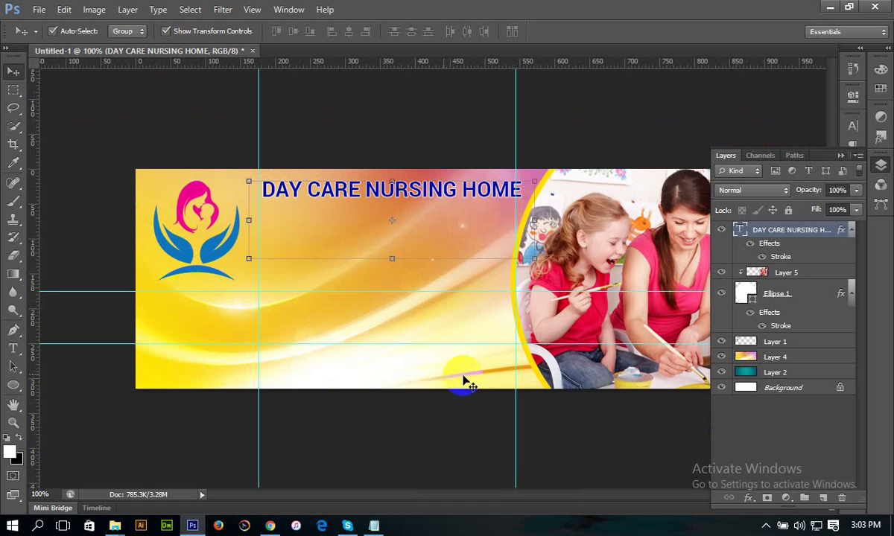
- Select the heading and place the Type cursor in it for editing
{"action": "left_click", "coordinate": [391, 215]}
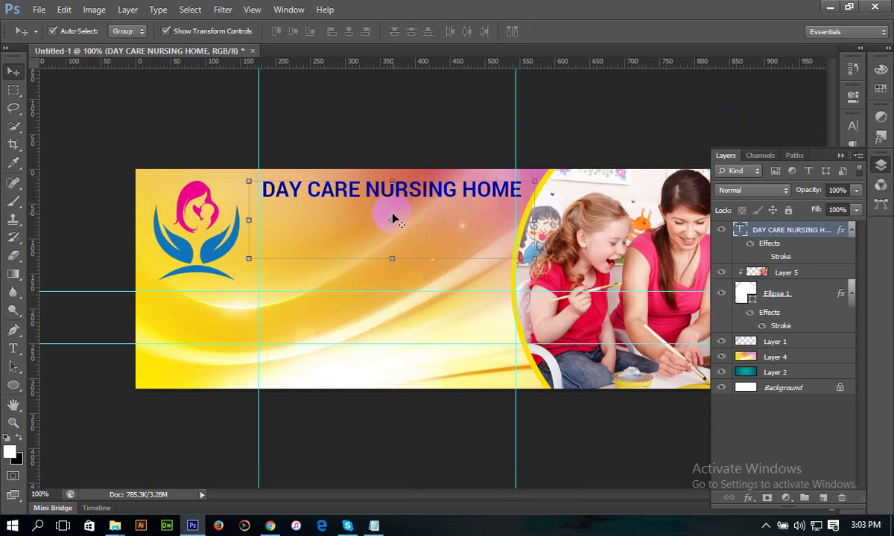
{"action": "left_click", "coordinate": [11, 352]}
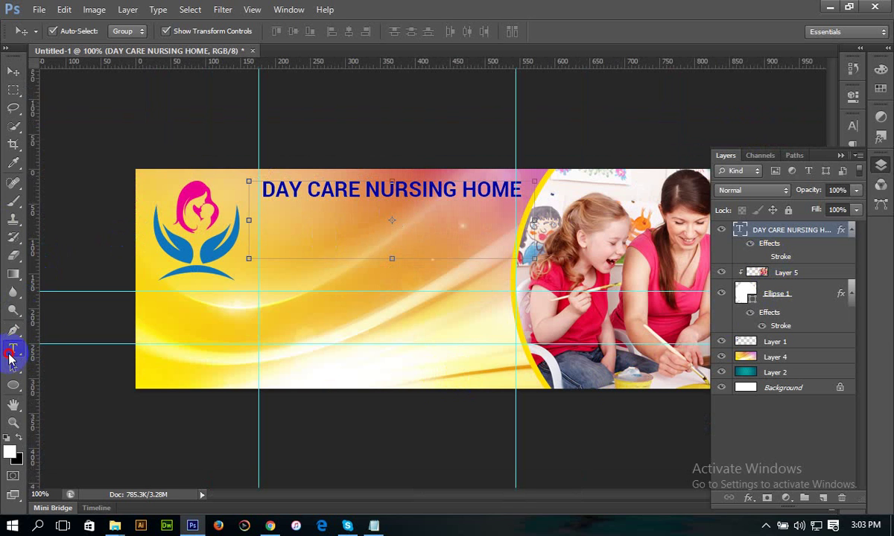
{"action": "left_click", "coordinate": [534, 200]}
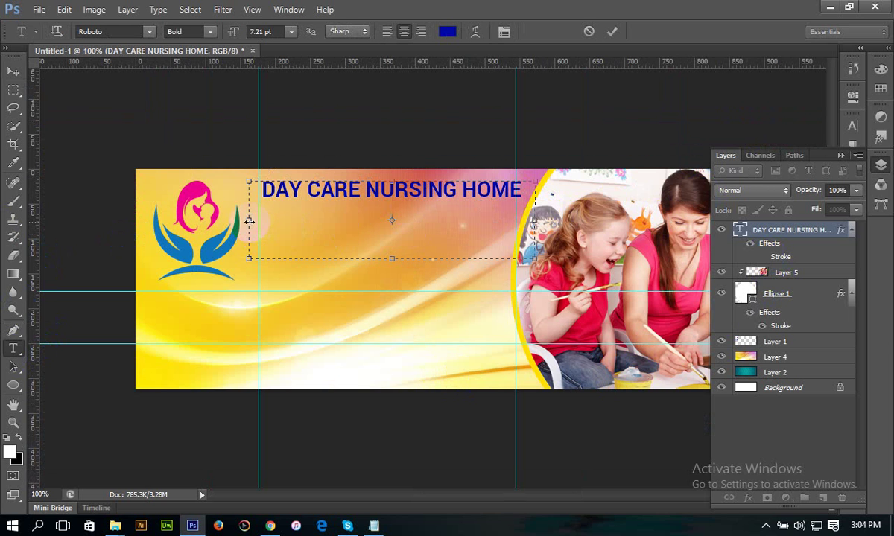
- Raise the heading's font size to 8.21 pt and widen its text box
{"action": "left_click_drag", "start_coordinate": [521, 189], "coordinate": [212, 177]}
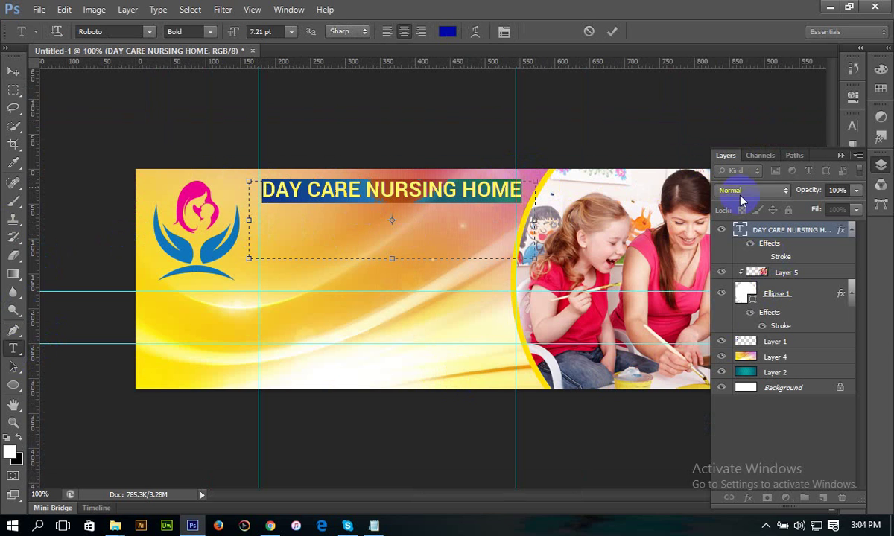
{"action": "left_click", "coordinate": [852, 125]}
{"action": "left_click", "coordinate": [745, 150]}
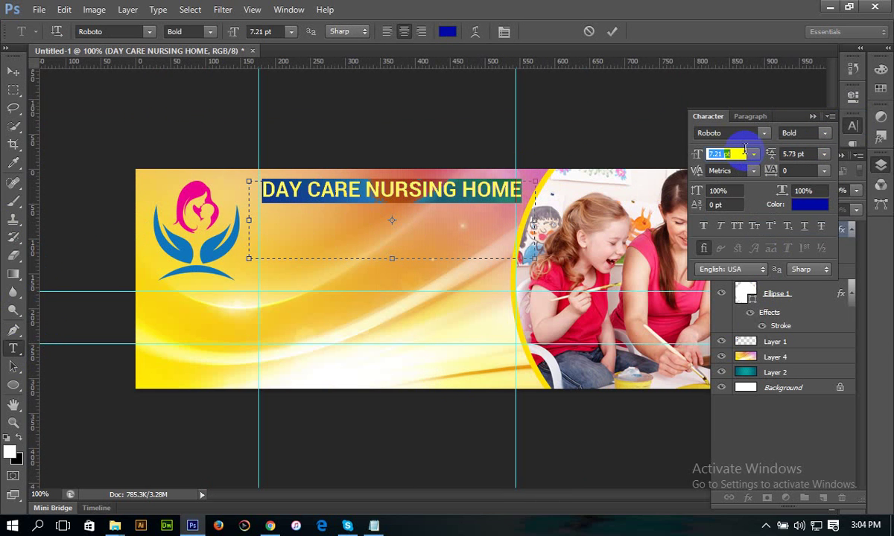
{"action": "right_click", "coordinate": [747, 156]}
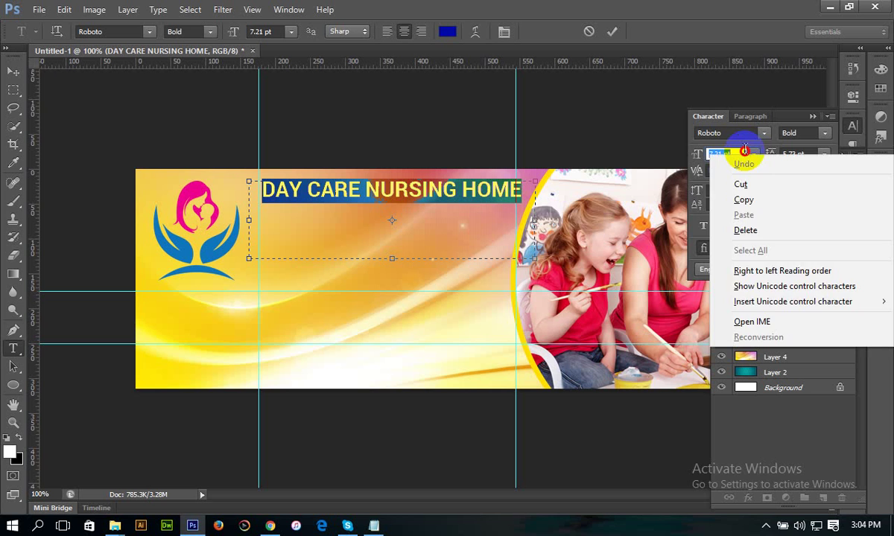
{"action": "left_click", "coordinate": [744, 151]}
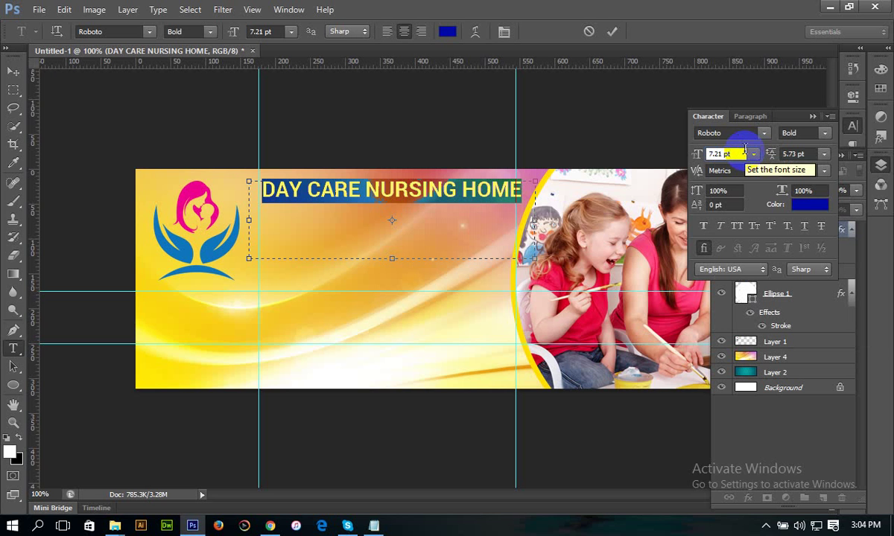
{"action": "key", "text": "Up"}
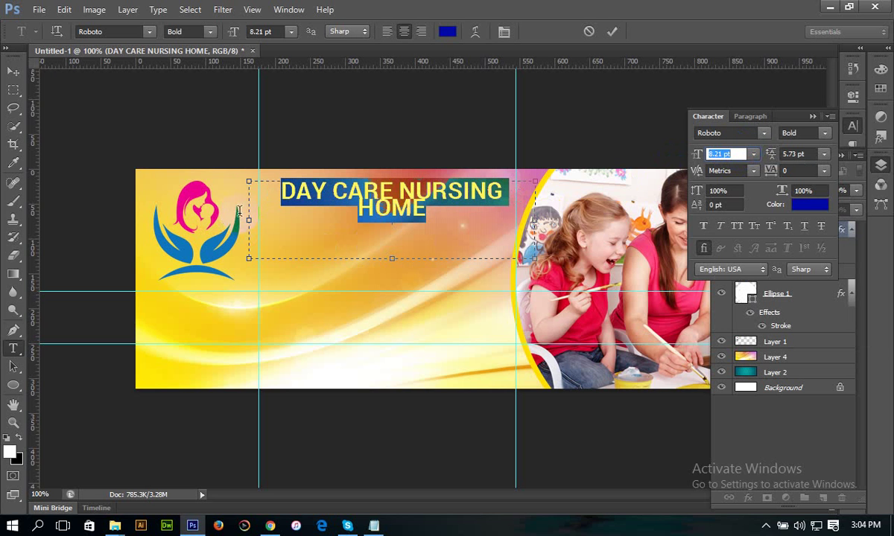
{"action": "left_click_drag", "start_coordinate": [248, 218], "coordinate": [232, 216]}
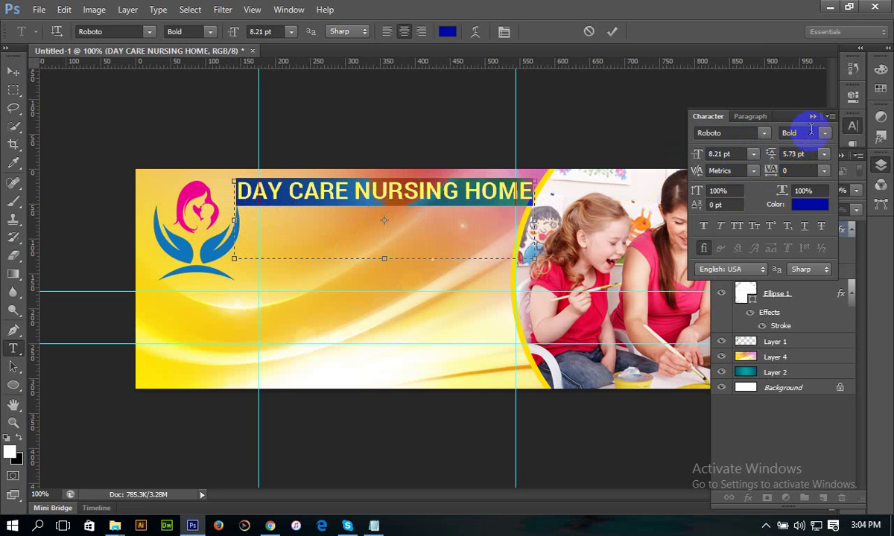
- Set the heading's horizontal scale to 95%, narrow the text box, and commit
{"action": "left_click", "coordinate": [774, 191]}
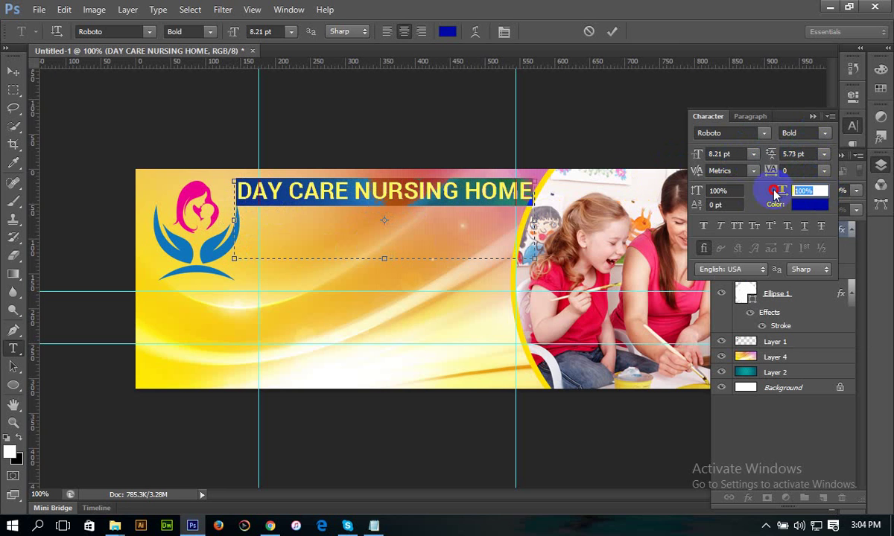
{"action": "left_click_drag", "start_coordinate": [772, 192], "coordinate": [747, 194]}
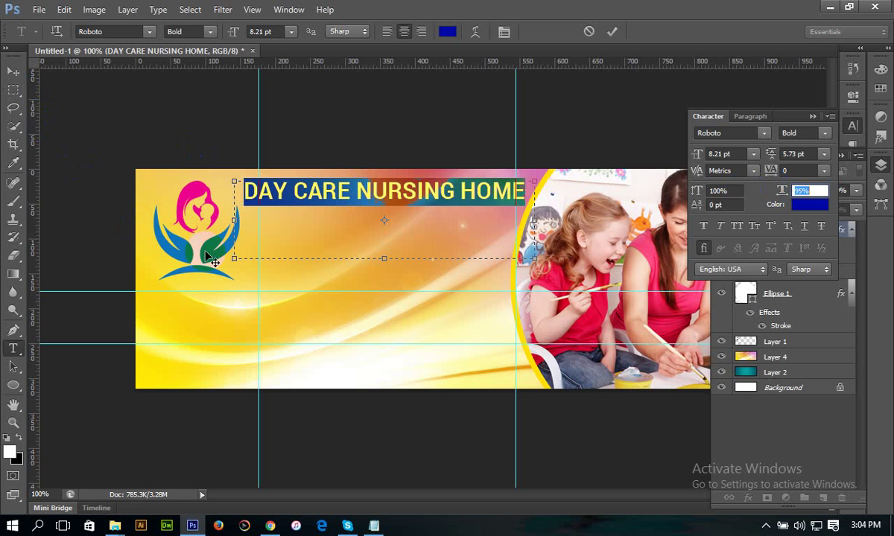
{"action": "left_click_drag", "start_coordinate": [235, 220], "coordinate": [252, 225]}
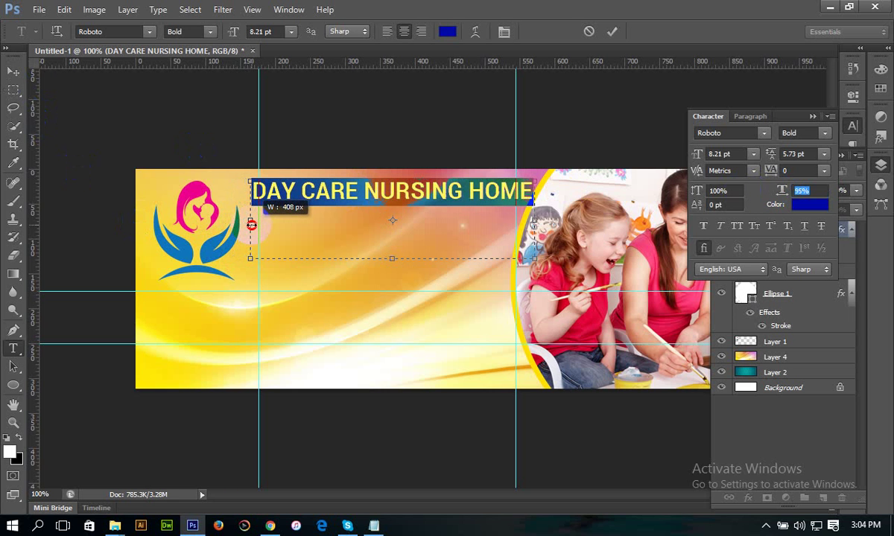
{"action": "left_click", "coordinate": [14, 72]}
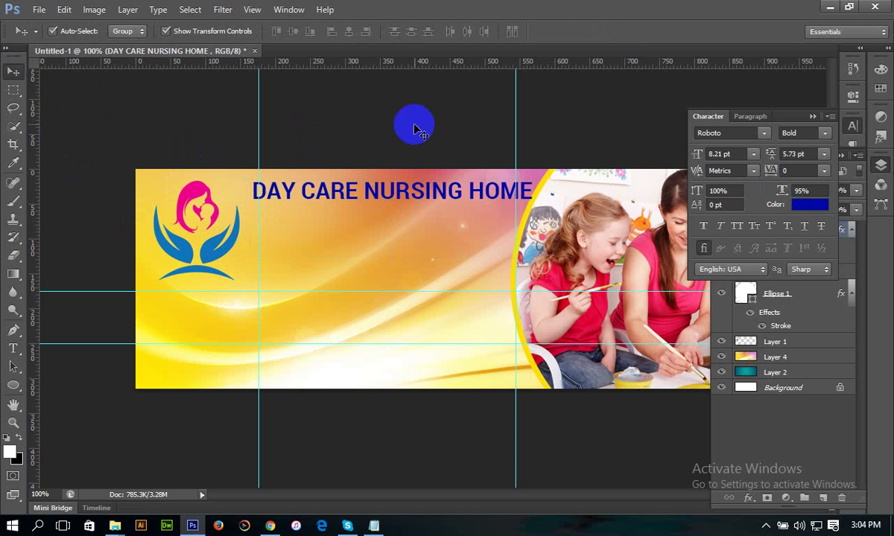
{"action": "left_click", "coordinate": [459, 195]}
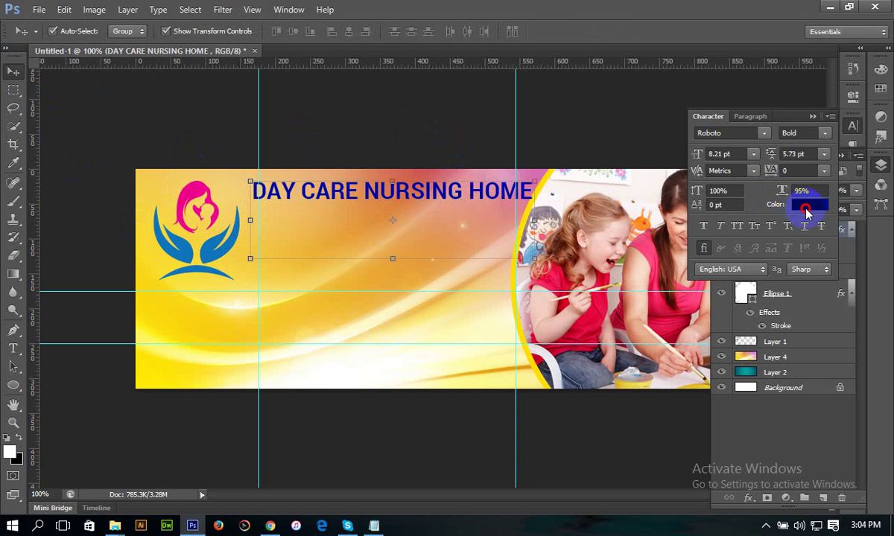
- Change the DAY CARE NURSING HOME heading colour to black (#000000)
{"action": "left_click", "coordinate": [805, 213]}
{"action": "left_click_drag", "start_coordinate": [472, 349], "coordinate": [548, 495]}
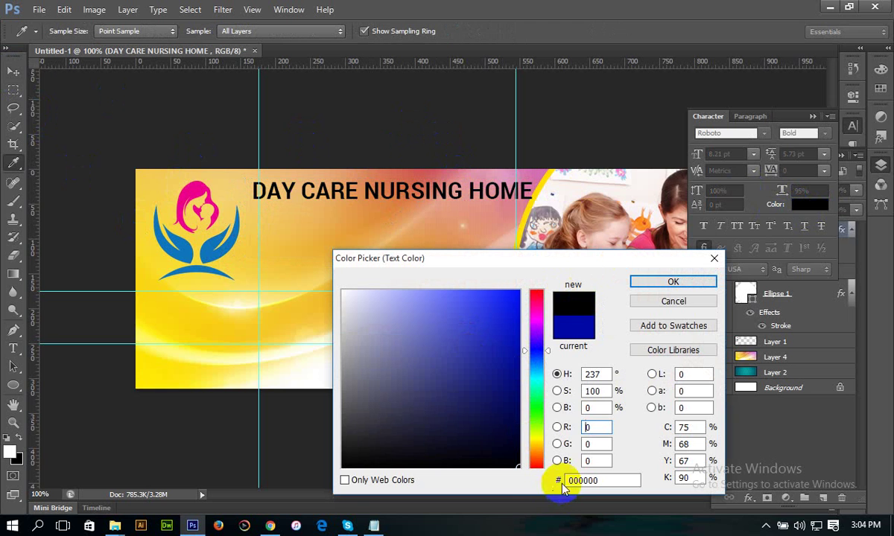
{"action": "left_click", "coordinate": [666, 283]}
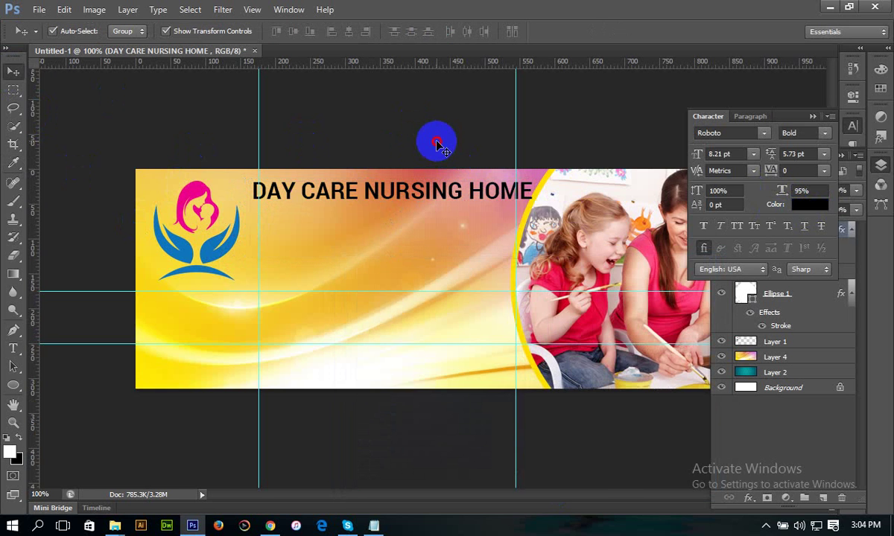
{"action": "scroll", "coordinate": [438, 146], "scroll_direction": "up", "scroll_amount": 1}
{"action": "scroll", "coordinate": [438, 146], "scroll_direction": "down", "scroll_amount": 1}
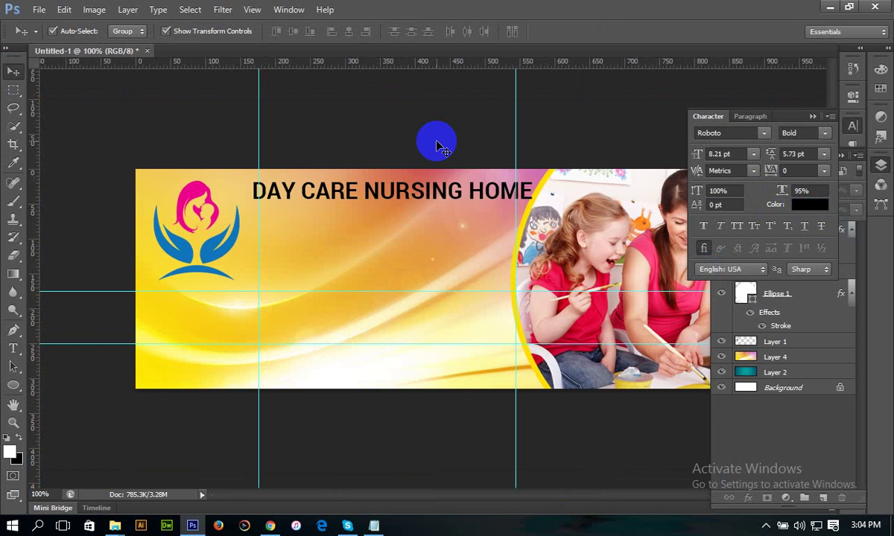
- With the Type tool, shorten the headline's text frame from the bottom
{"action": "left_click", "coordinate": [13, 353]}
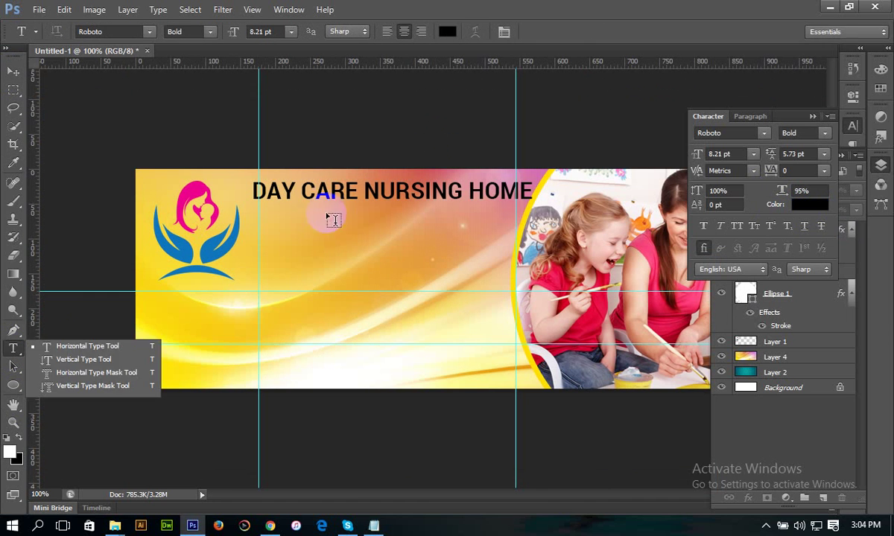
{"action": "left_click", "coordinate": [329, 217]}
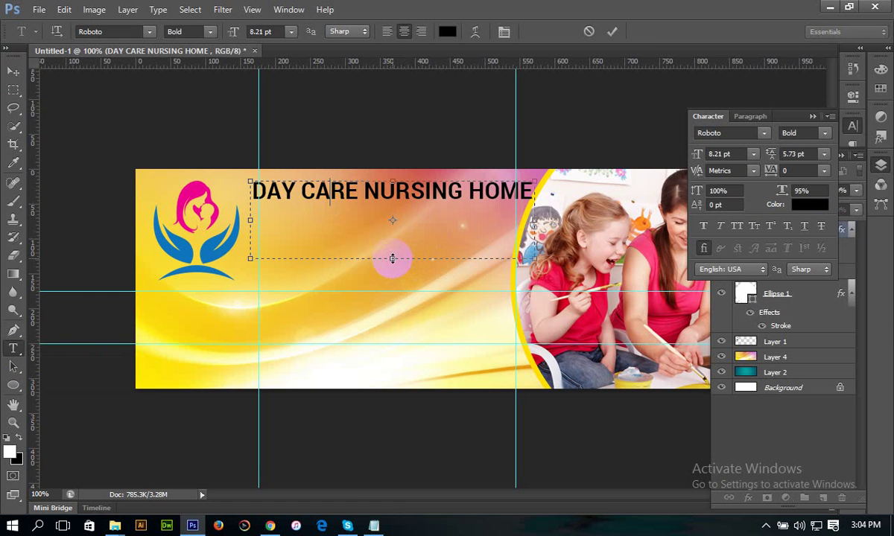
{"action": "left_click_drag", "start_coordinate": [393, 258], "coordinate": [393, 250]}
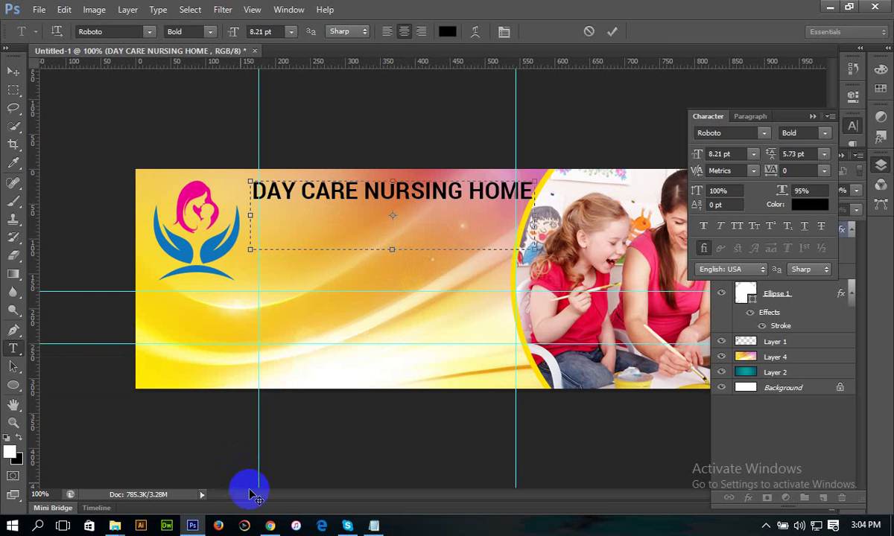
- Bring up Chrome and close the textures, Colorful and Google Images tabs
{"action": "left_click", "coordinate": [270, 525]}
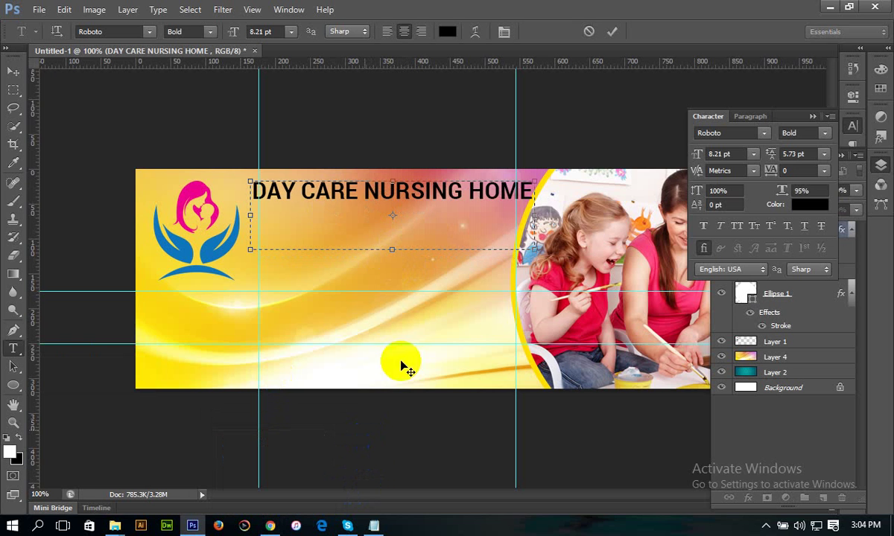
{"action": "left_click", "coordinate": [268, 527]}
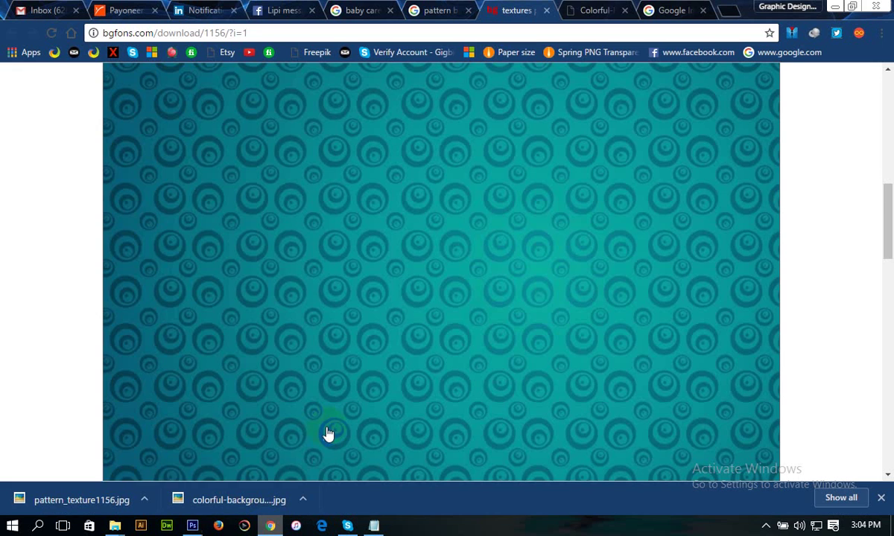
{"action": "left_click", "coordinate": [547, 11]}
{"action": "left_click", "coordinate": [551, 11]}
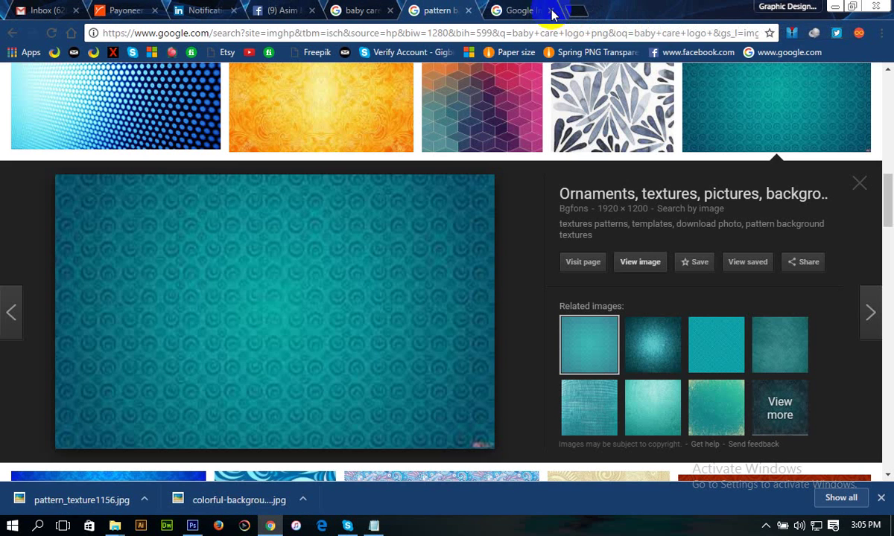
{"action": "left_click", "coordinate": [548, 11]}
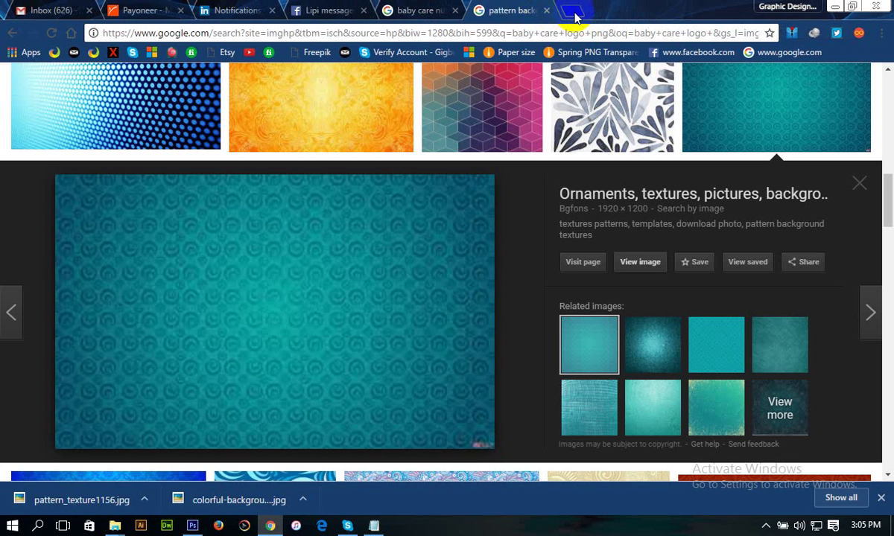
- Search Google for 'google translate' in a new tab
{"action": "key", "text": "ctrl+t"}
{"action": "type", "text": "goo"}
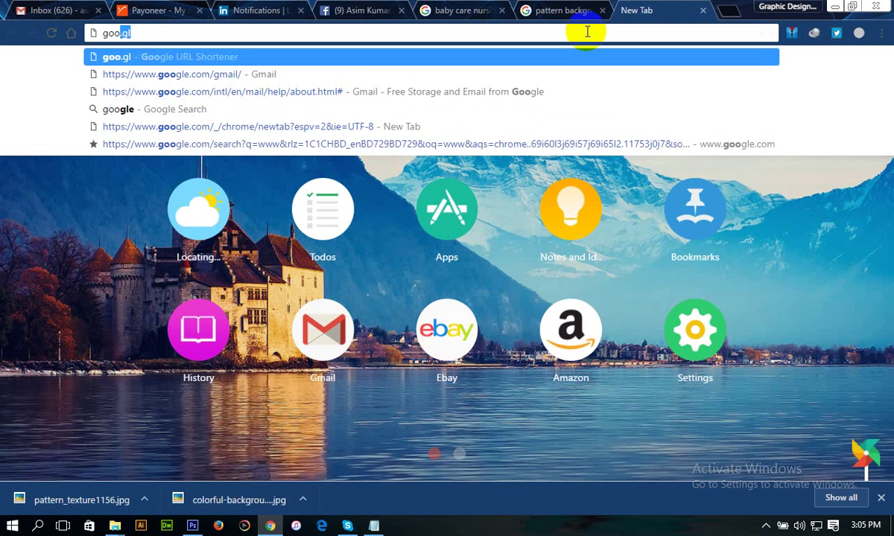
{"action": "type", "text": "l"}
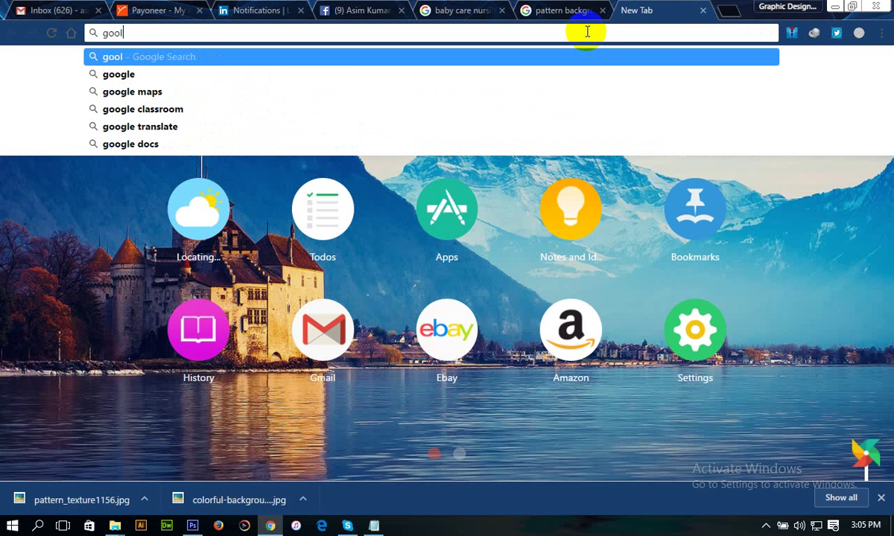
{"action": "left_click", "coordinate": [305, 126]}
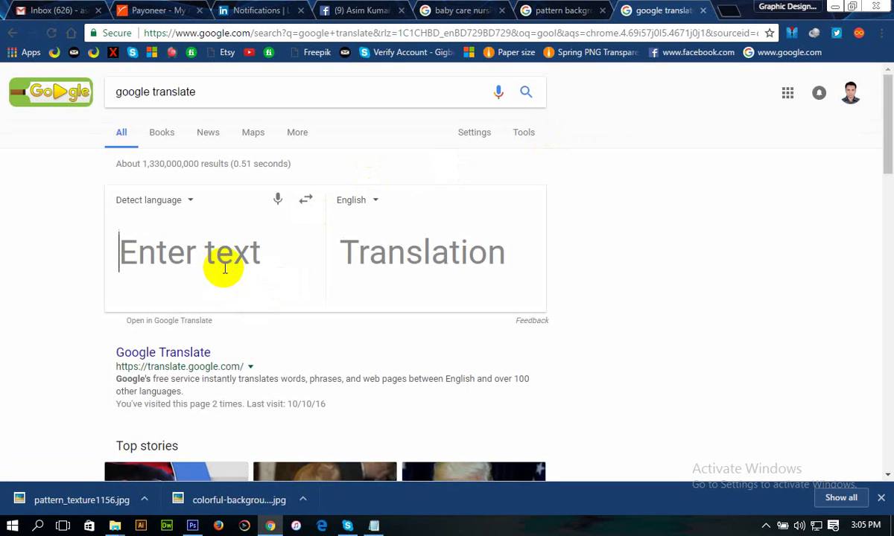
- Translate a Bangla sentence and select the English result 'It is better if one of two children is not one'
{"action": "type", "text": "দুটি "}
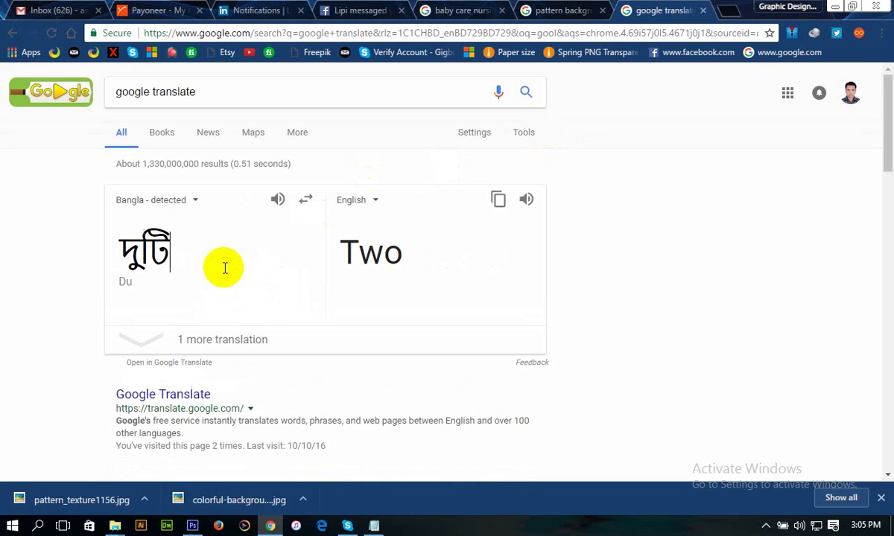
{"action": "type", "text": "সন্তাকেত"}
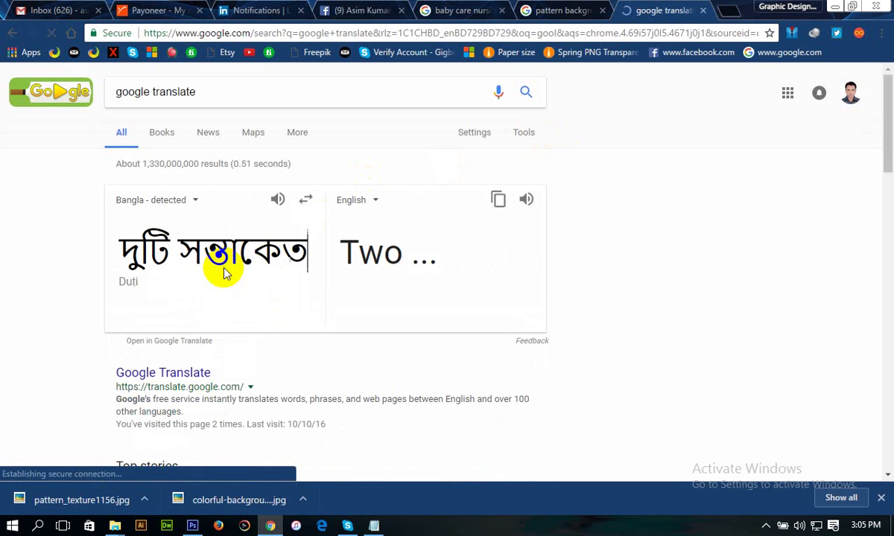
{"action": "type", "text": "র"}
{"action": "key", "text": "BackSpace"}
{"action": "key", "text": "BackSpace"}
{"action": "key", "text": "BackSpace"}
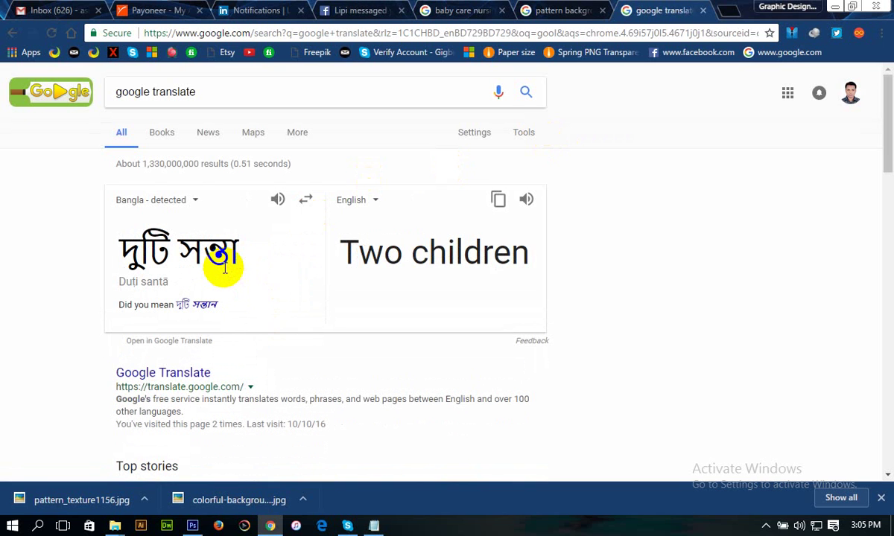
{"action": "type", "text": "নের "}
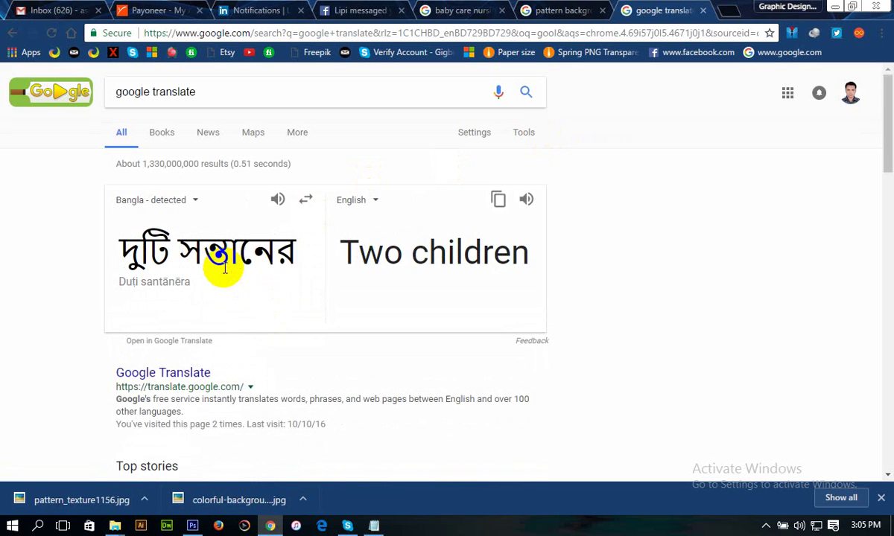
{"action": "type", "text": "ে"}
{"action": "key", "text": "BackSpace"}
{"action": "type", "text": "বেশি"}
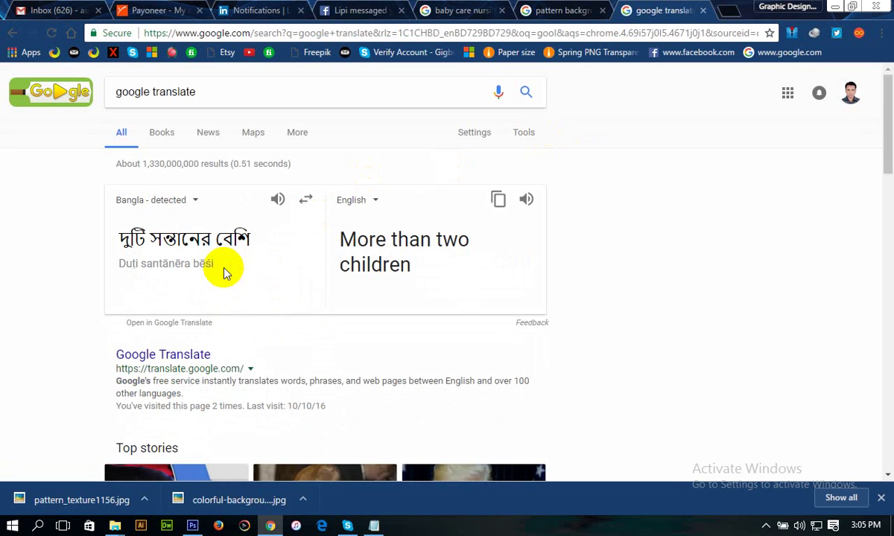
{"action": "type", "text": " নং"}
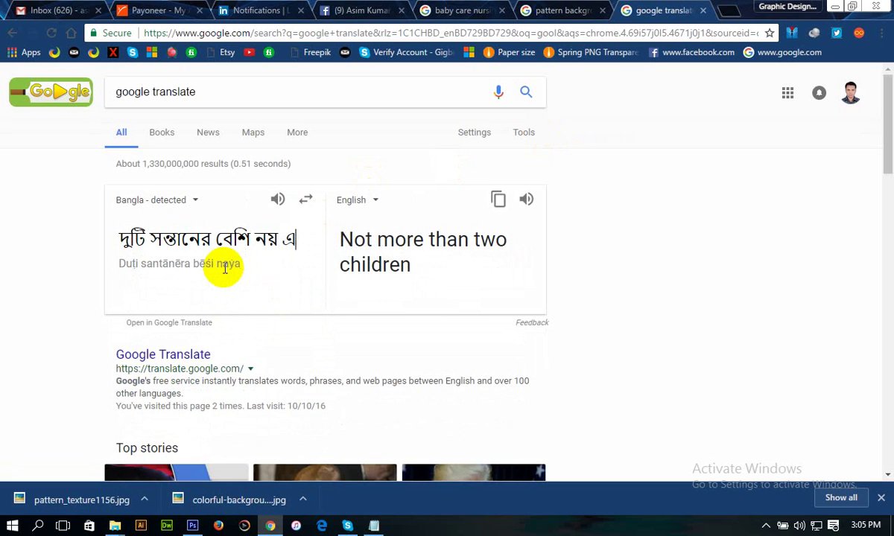
{"action": "type", "text": " টি"}
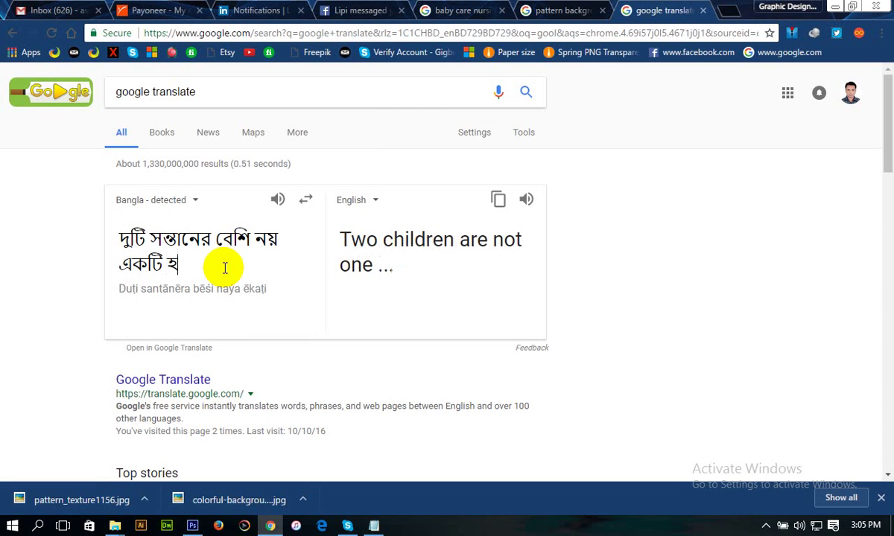
{"action": "type", "text": "লে ভালো"}
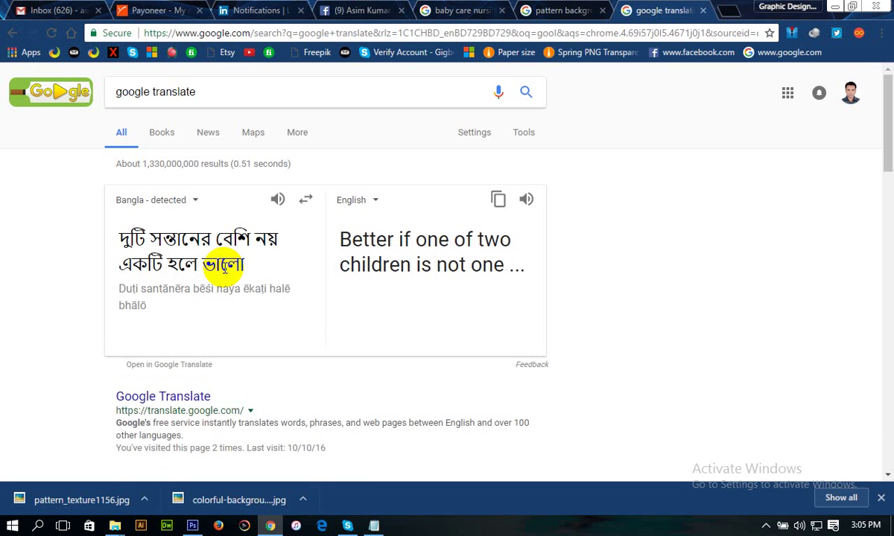
{"action": "type", "text": " হয়"}
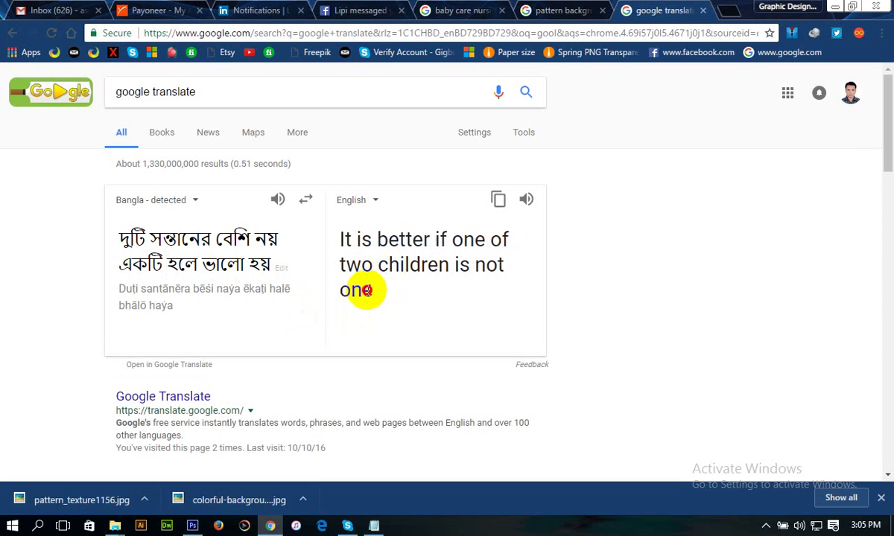
{"action": "left_click_drag", "start_coordinate": [367, 291], "coordinate": [335, 249]}
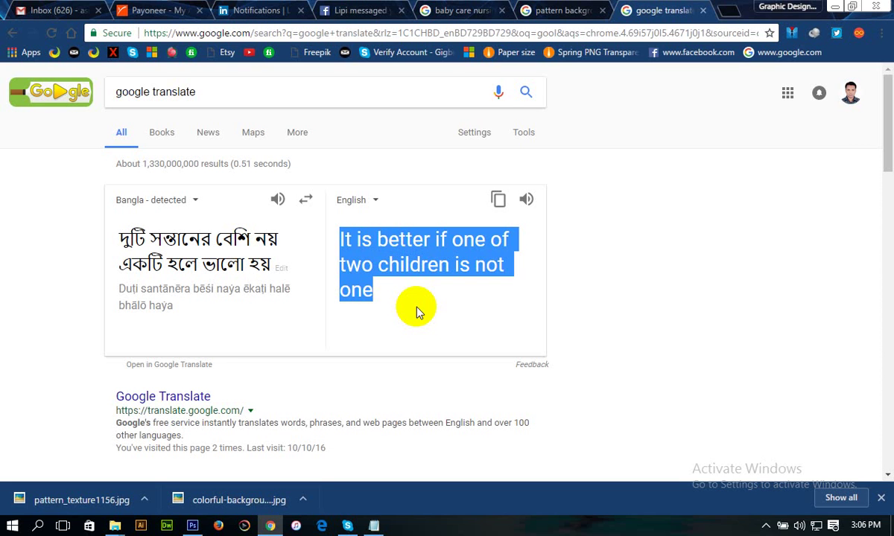
- Reorder the Bangla lines so Google Translate reads 'One is better than two children', then copy that translation
{"action": "left_click_drag", "start_coordinate": [270, 272], "coordinate": [101, 280]}
{"action": "key", "text": "ctrl+x"}
{"action": "triple_click", "coordinate": [120, 239]}
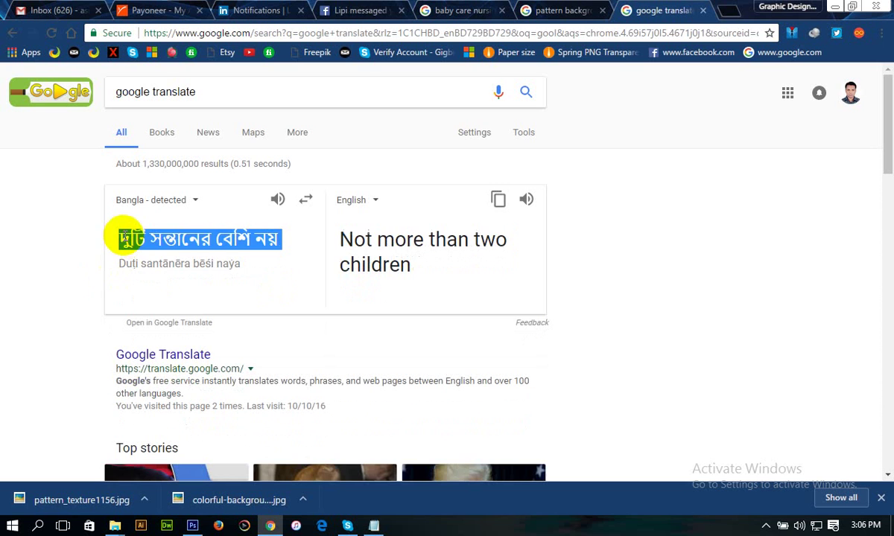
{"action": "key", "text": "ctrl+v"}
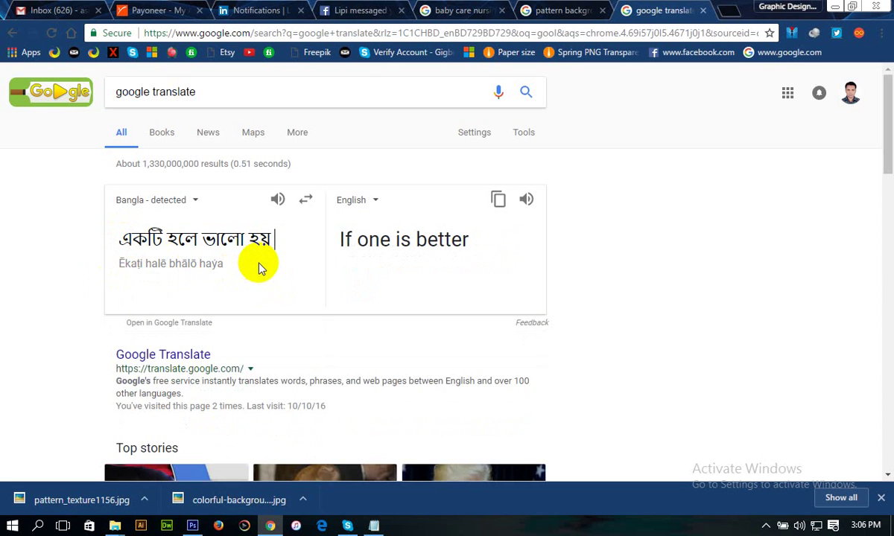
{"action": "type", "text": "দুটি"}
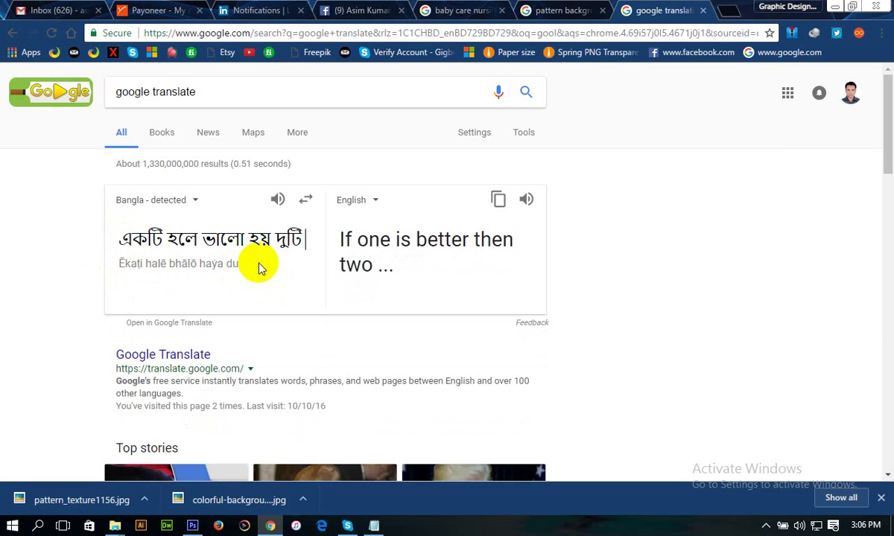
{"action": "type", "text": " সন্তানের বেশি নয়"}
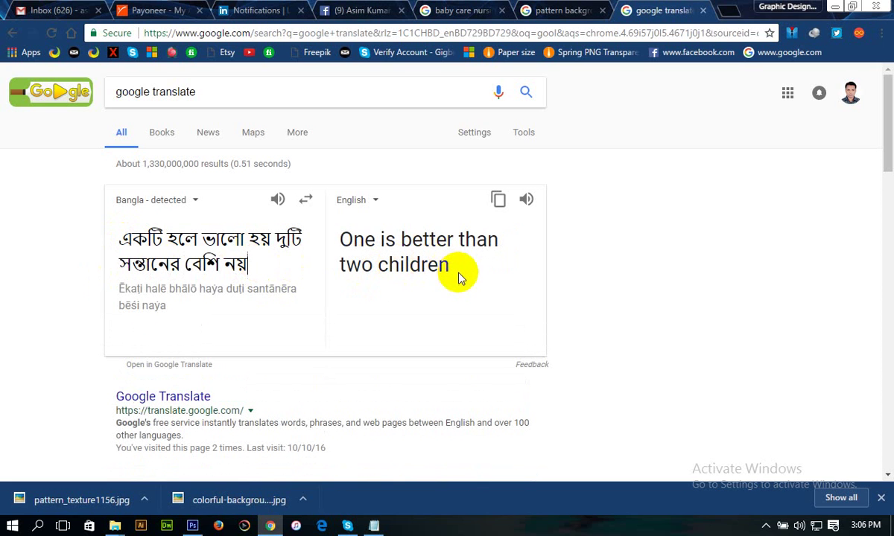
{"action": "mouse_move", "coordinate": [450, 266]}
{"action": "left_mouse_down"}
{"action": "mouse_move", "coordinate": [377, 264]}
{"action": "mouse_move", "coordinate": [339, 240]}
{"action": "left_mouse_up"}
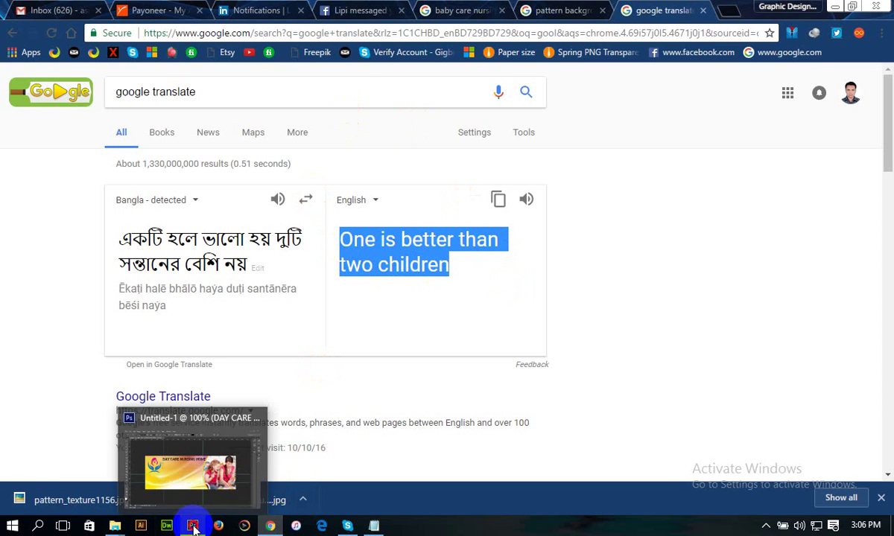
{"action": "left_click", "coordinate": [192, 525]}
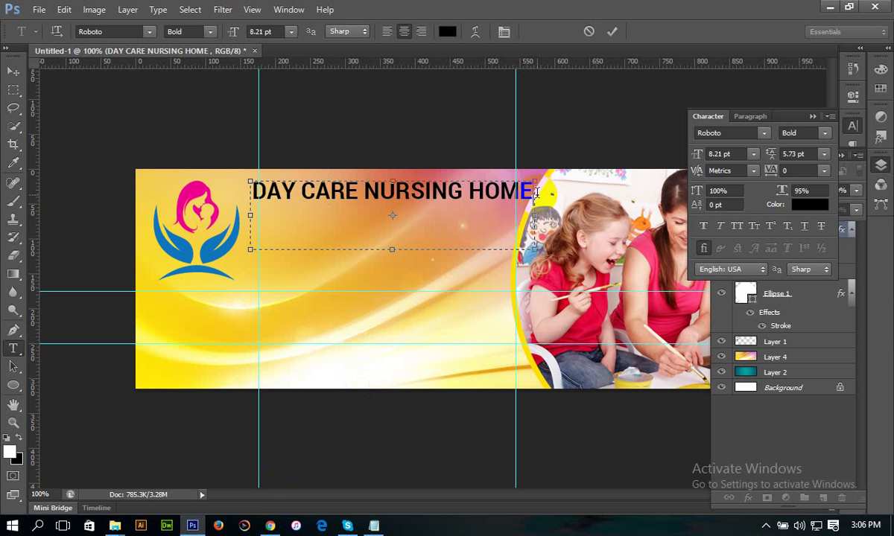
- Paste the translation as a second title line at 6.21 pt, tighter leading, Regular weight
{"action": "key", "text": "Return"}
{"action": "key", "text": "ctrl+v"}
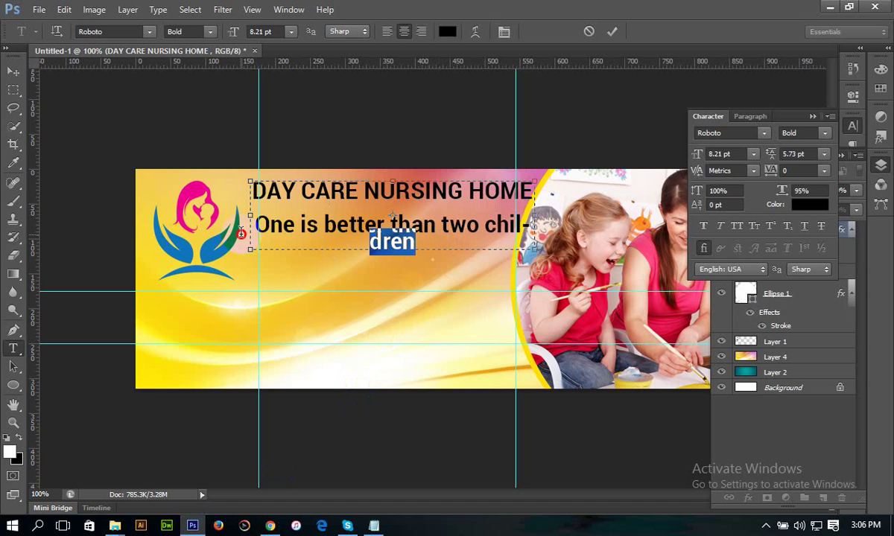
{"action": "left_click_drag", "start_coordinate": [430, 239], "coordinate": [251, 222]}
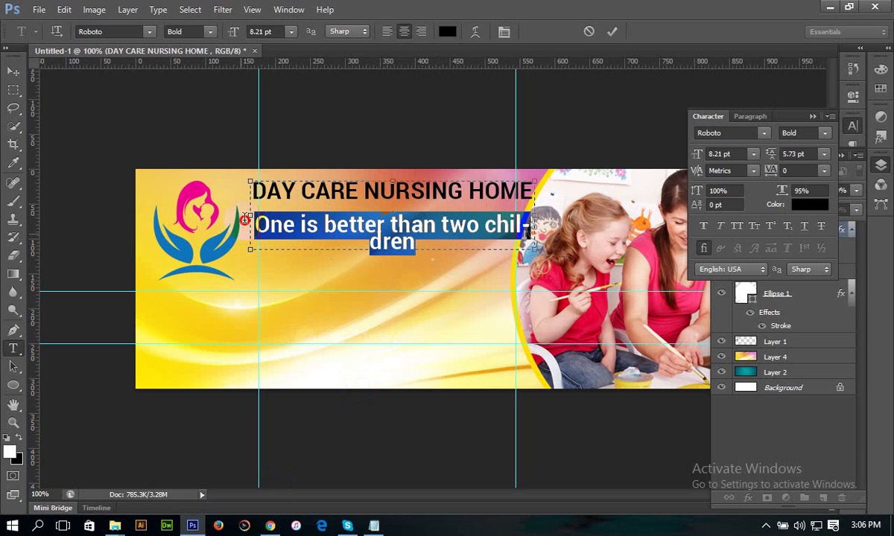
{"action": "left_click", "coordinate": [741, 155]}
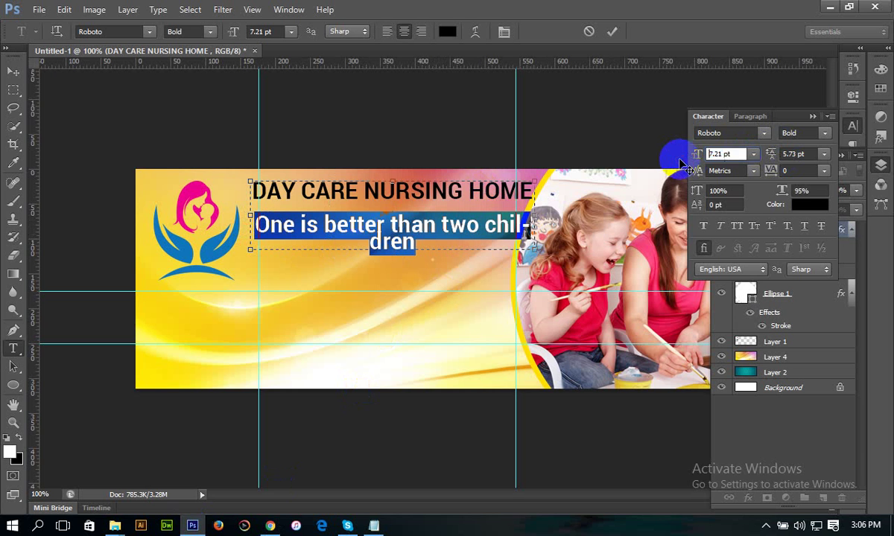
{"action": "key", "text": "Down"}
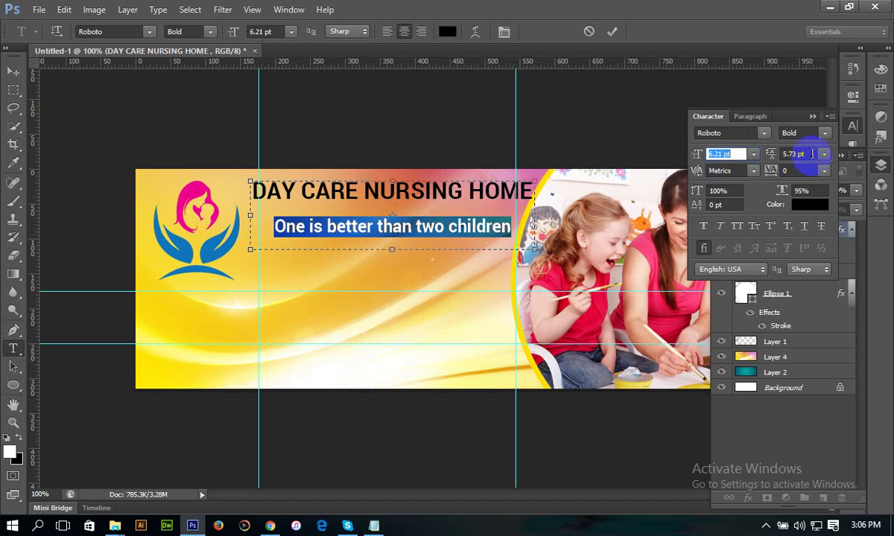
{"action": "left_click", "coordinate": [787, 153]}
{"action": "left_click_drag", "start_coordinate": [779, 154], "coordinate": [773, 169]}
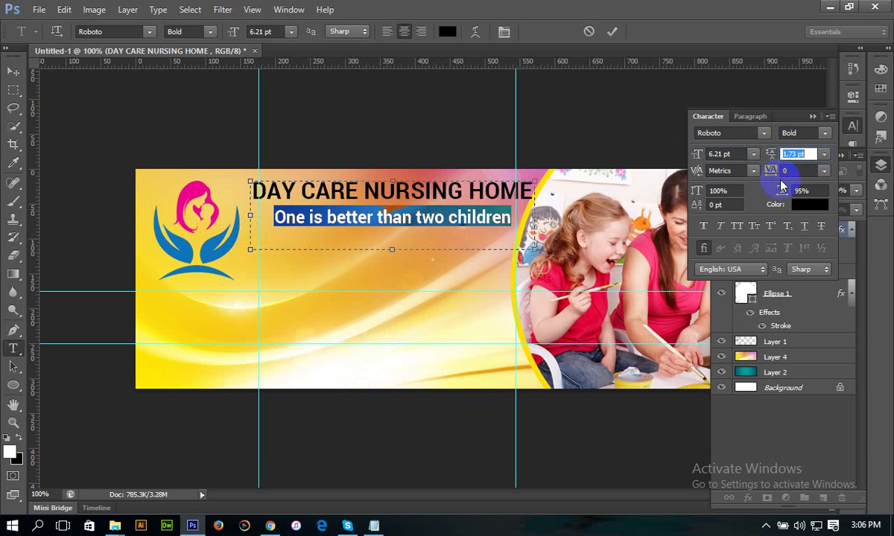
{"action": "left_click", "coordinate": [823, 132]}
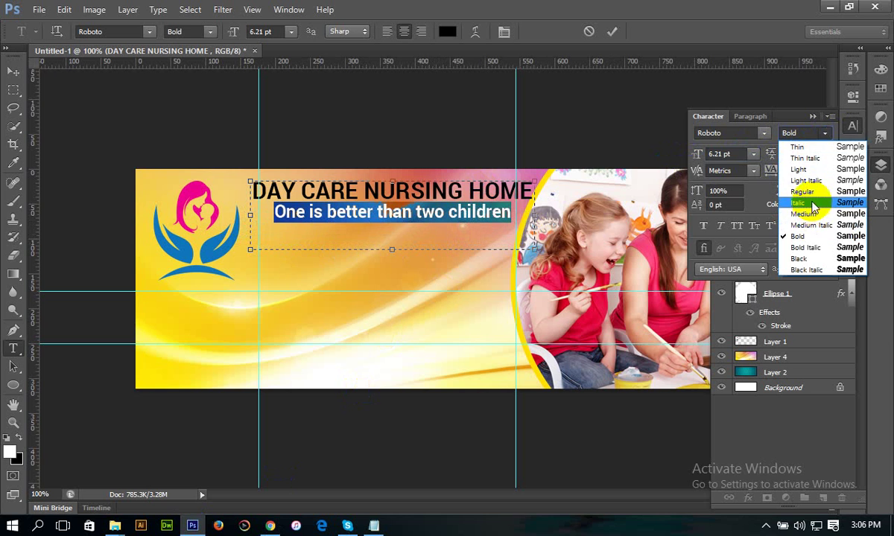
{"action": "left_click", "coordinate": [802, 192]}
{"action": "left_click", "coordinate": [344, 233]}
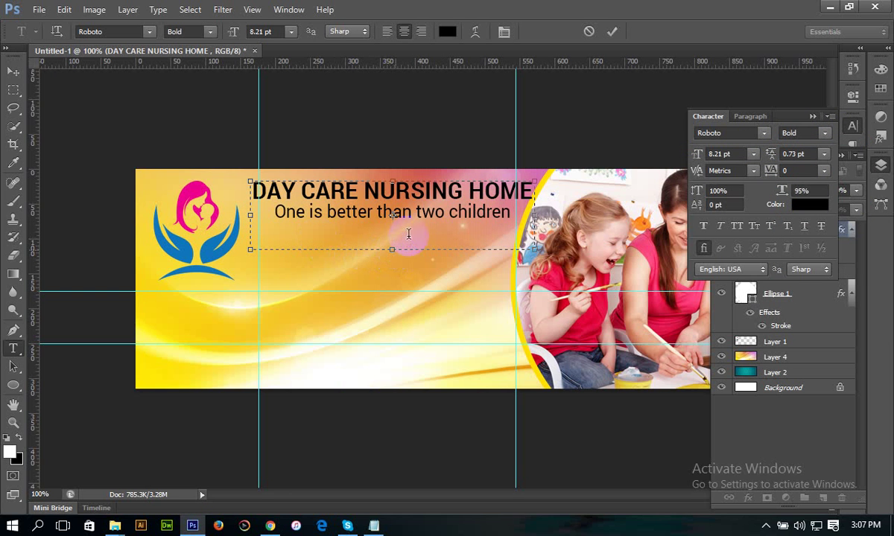
- Set the subtitle's horizontal scale to 100%
{"action": "left_click_drag", "start_coordinate": [486, 212], "coordinate": [505, 213]}
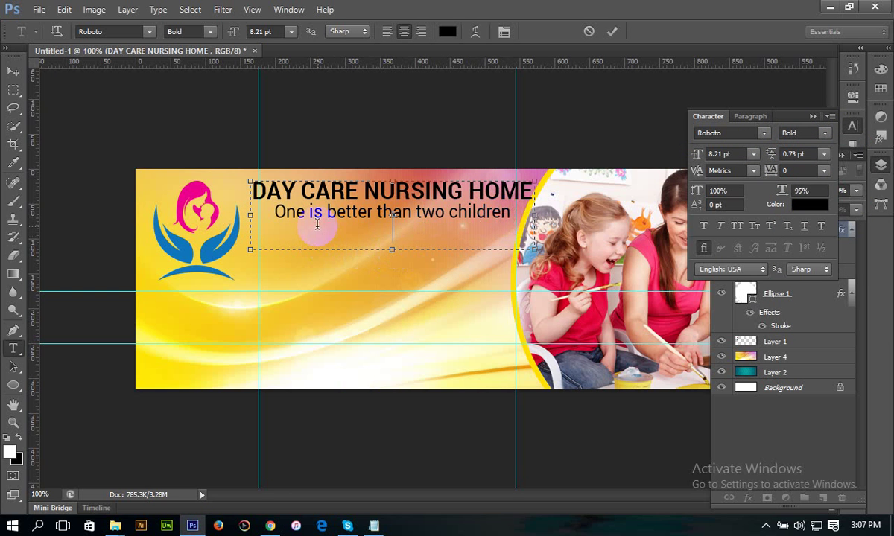
{"action": "double_click", "coordinate": [291, 215]}
{"action": "left_click_drag", "start_coordinate": [277, 211], "coordinate": [509, 212]}
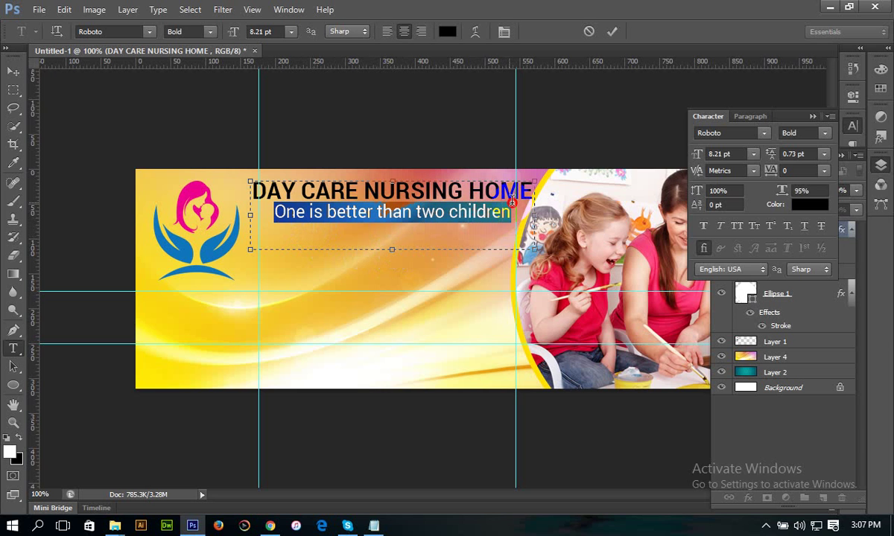
{"action": "left_click", "coordinate": [818, 192]}
{"action": "type", "text": "100"}
{"action": "key", "text": "Return"}
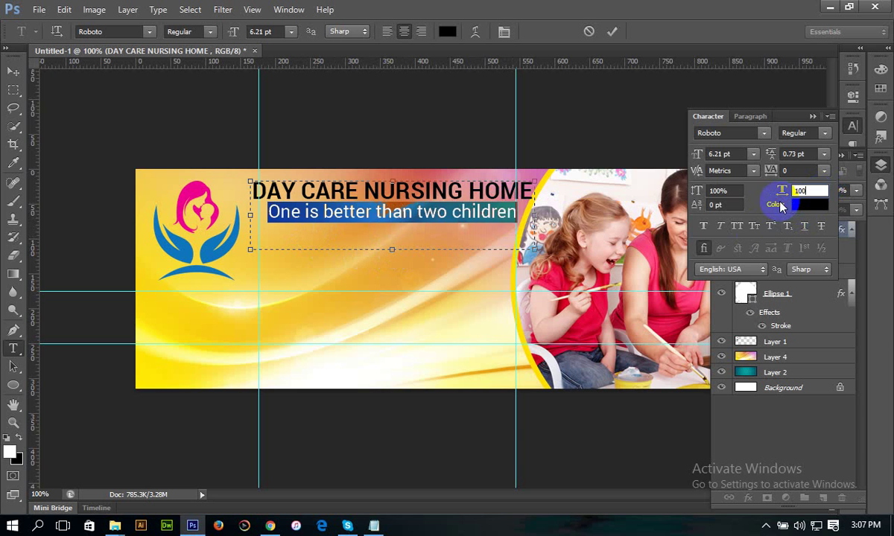
- Keep the subtitle black, fit the text box to both lines, and commit the text
{"action": "left_click", "coordinate": [814, 209]}
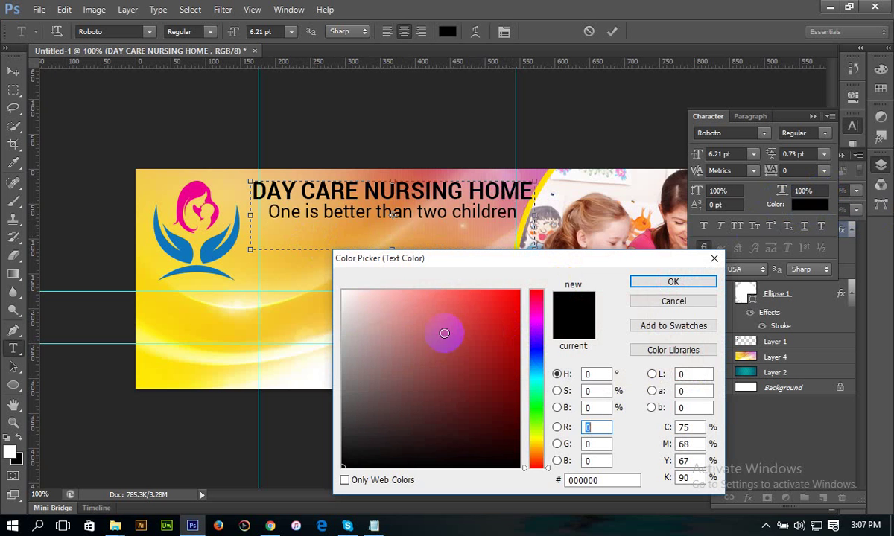
{"action": "left_click_drag", "start_coordinate": [419, 313], "coordinate": [308, 269]}
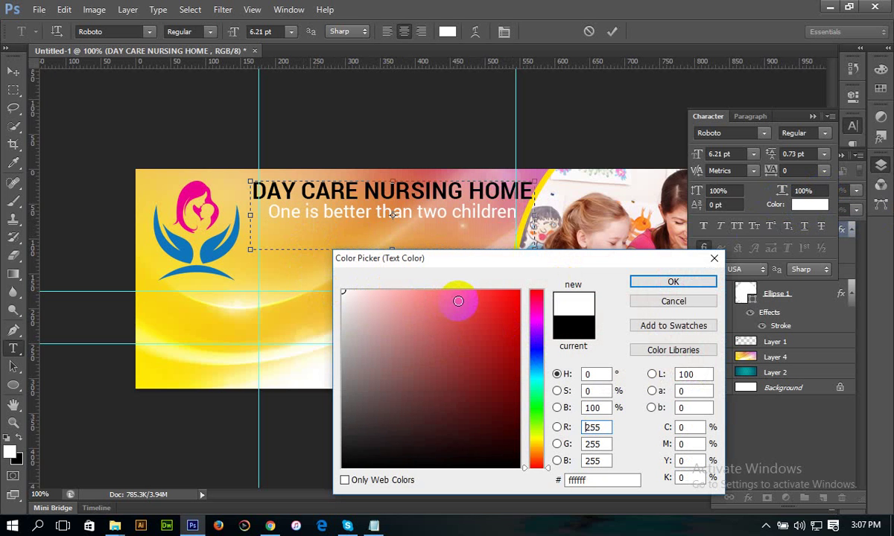
{"action": "left_click_drag", "start_coordinate": [464, 357], "coordinate": [530, 296]}
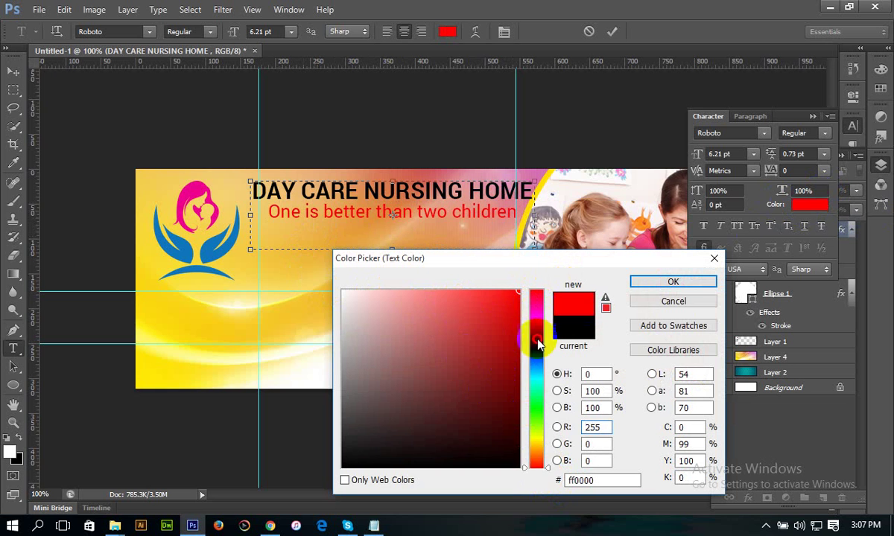
{"action": "left_click_drag", "start_coordinate": [535, 343], "coordinate": [521, 491]}
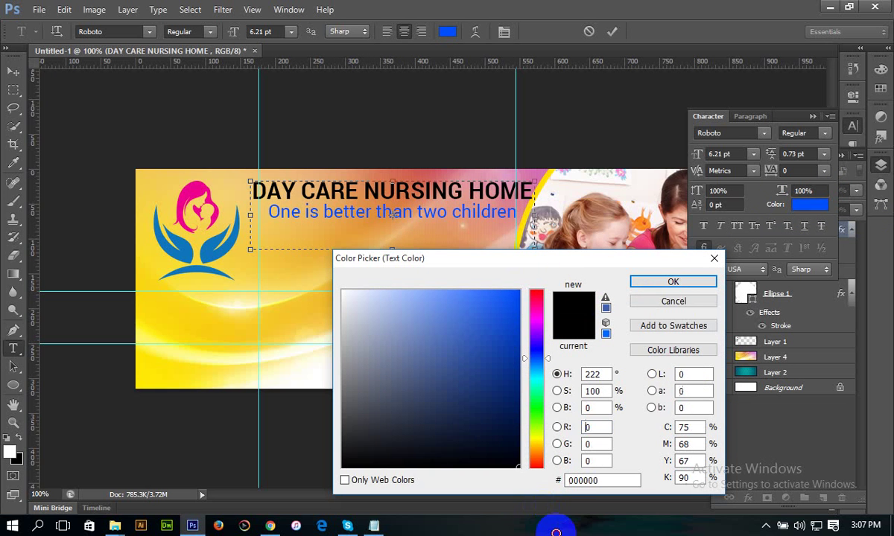
{"action": "left_click", "coordinate": [674, 282]}
{"action": "left_click_drag", "start_coordinate": [392, 250], "coordinate": [396, 221]}
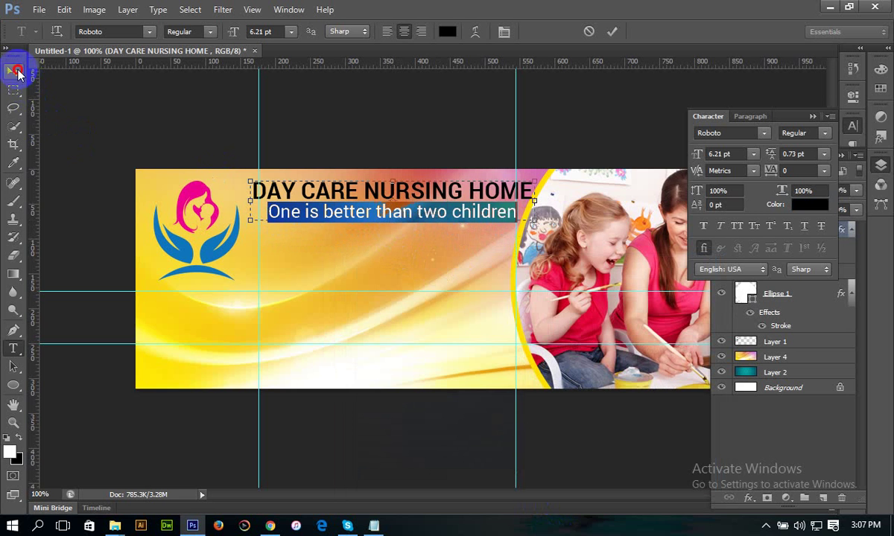
{"action": "left_click", "coordinate": [13, 71]}
{"action": "key", "text": "ctrl+plus"}
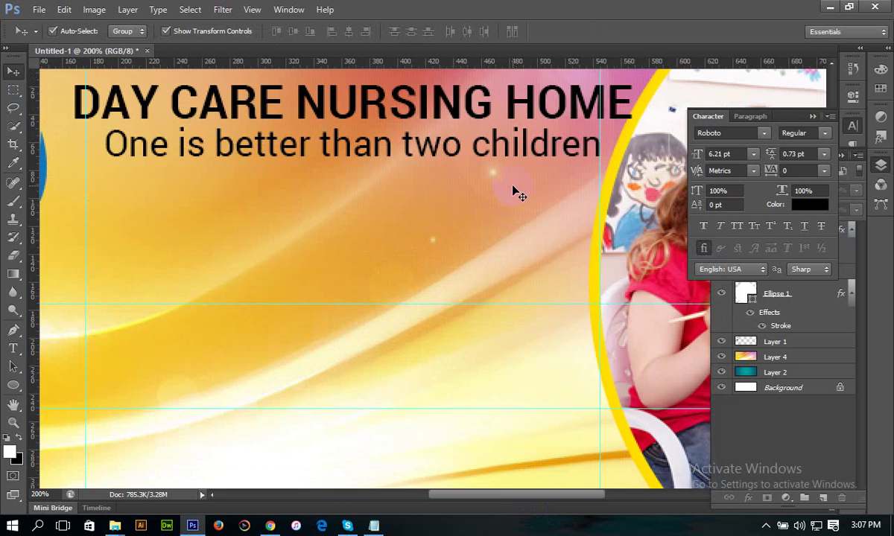
{"action": "key", "text": "ctrl+minus"}
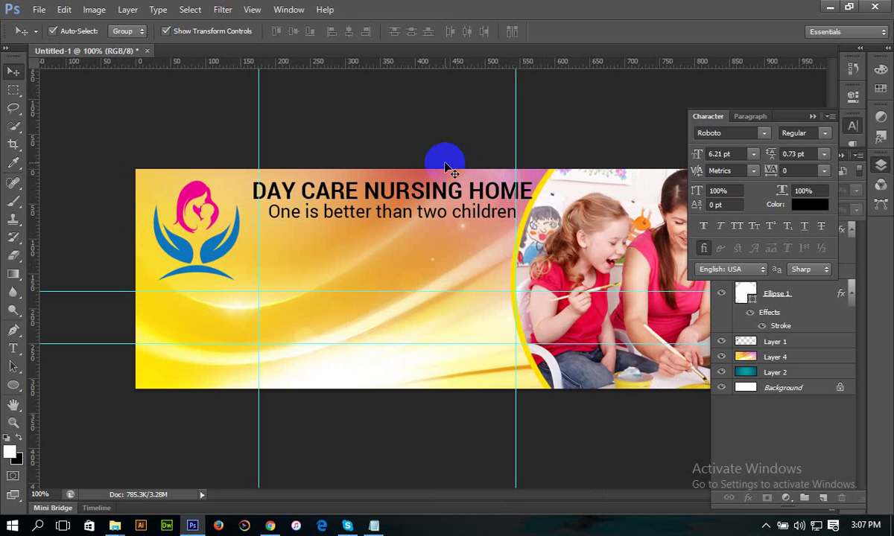
{"action": "key", "text": "ctrl+plus"}
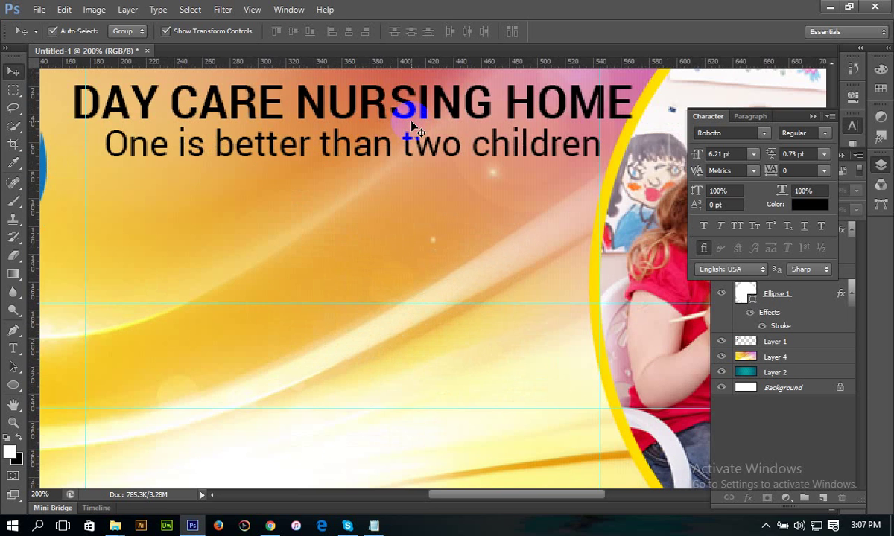
{"action": "key", "text": "ctrl+plus"}
{"action": "key", "text": "ctrl+minus"}
{"action": "key", "text": "ctrl+minus"}
{"action": "key", "text": "ctrl+minus"}
{"action": "key", "text": "ctrl+minus"}
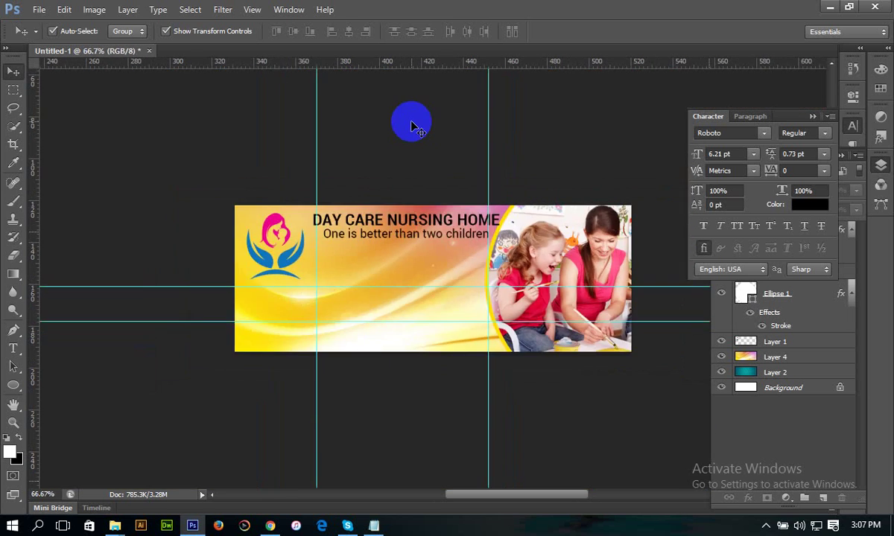
- Paste Bengali text into a new text box below the tagline
{"action": "left_click", "coordinate": [28, 352]}
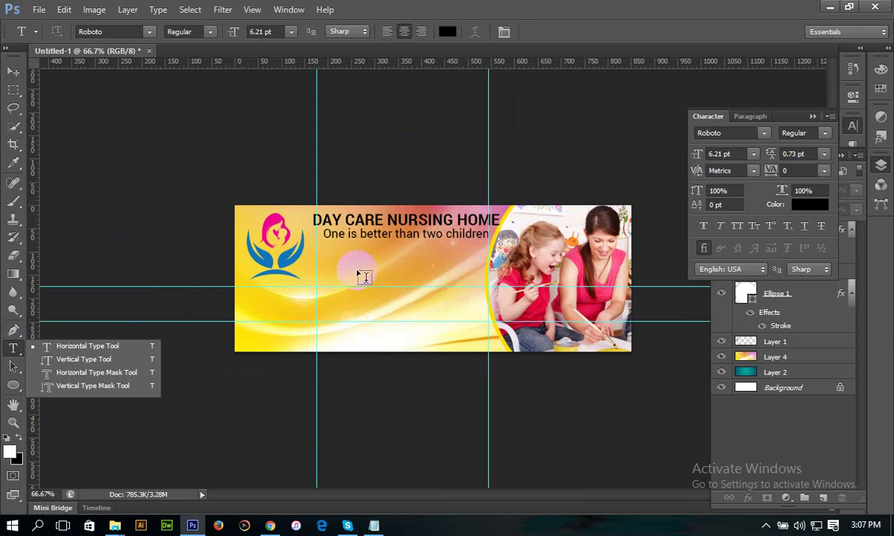
{"action": "left_click_drag", "start_coordinate": [324, 265], "coordinate": [488, 281]}
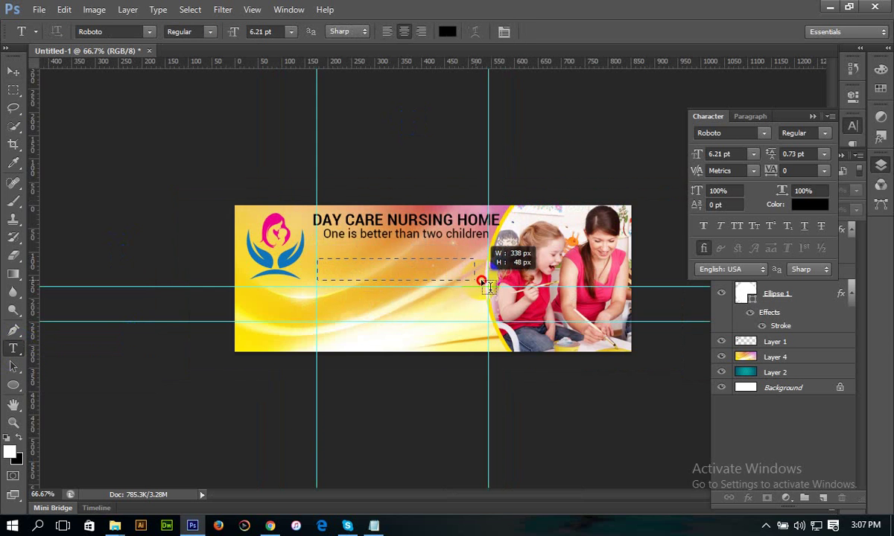
{"action": "left_click_drag", "start_coordinate": [317, 259], "coordinate": [488, 281]}
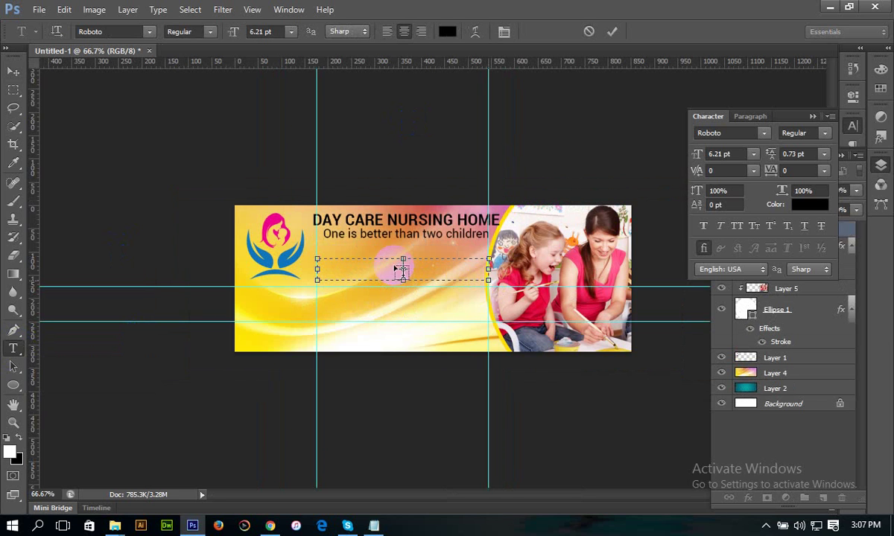
{"action": "key", "text": "ctrl+v"}
{"action": "key", "text": "ctrl+shift+s"}
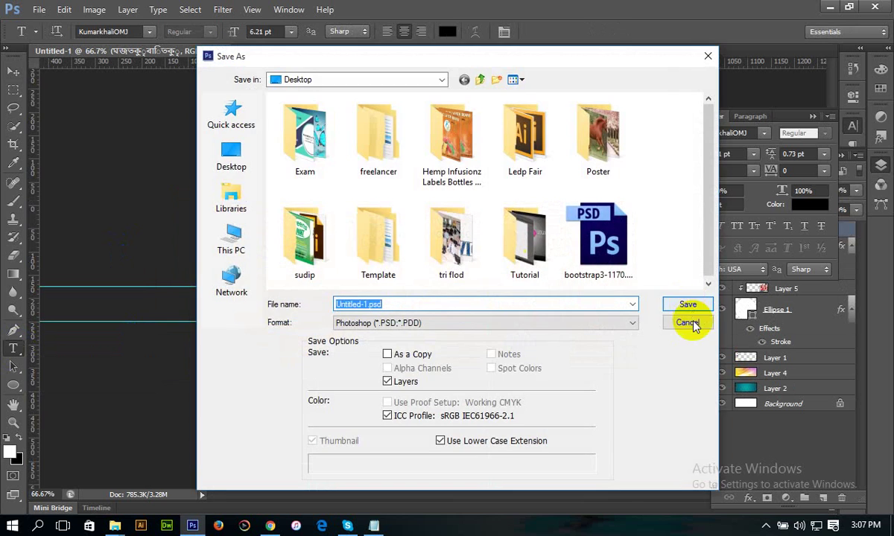
{"action": "left_click", "coordinate": [689, 320]}
{"action": "double_click", "coordinate": [427, 268]}
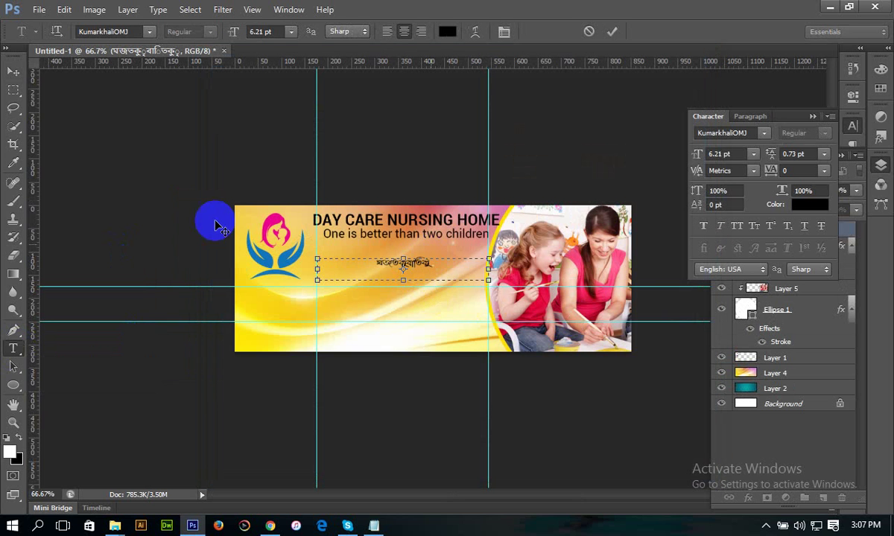
{"action": "left_click", "coordinate": [14, 75]}
{"action": "key", "text": "ctrl+1"}
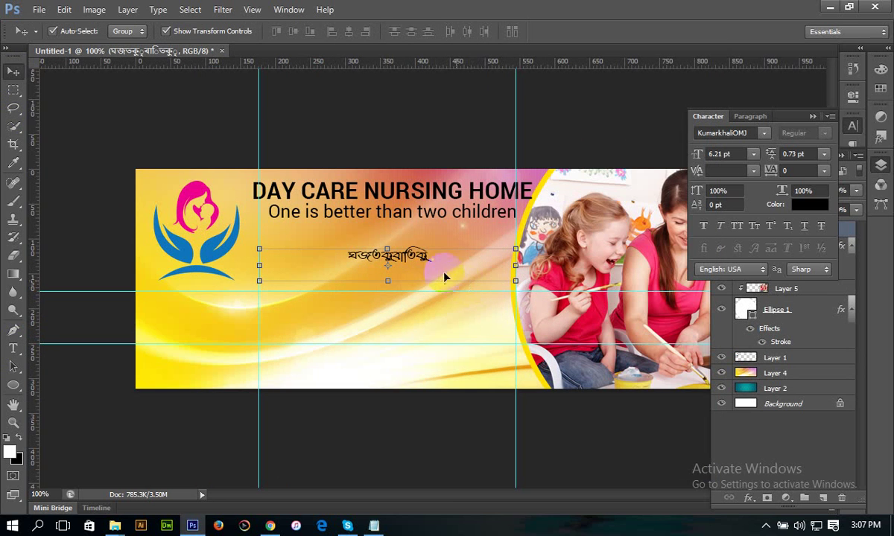
{"action": "double_click", "coordinate": [425, 256]}
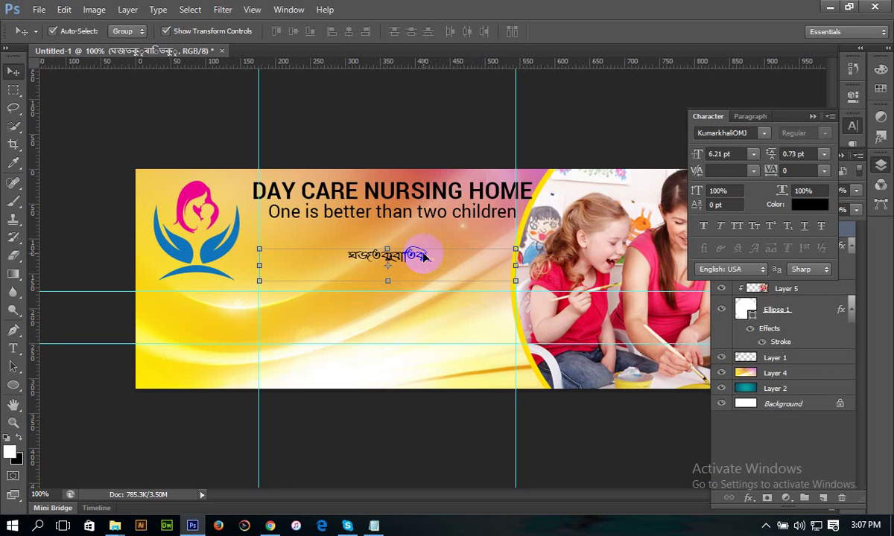
{"action": "left_click_drag", "start_coordinate": [423, 256], "coordinate": [430, 260]}
{"action": "left_click", "coordinate": [104, 233]}
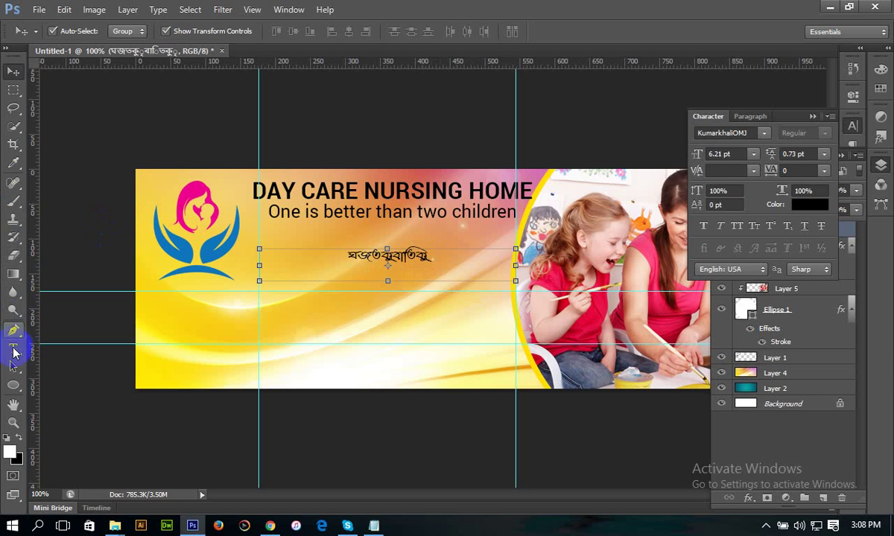
- Retype the new line as 'Our Services' in Roboto Bold and fit its text box
{"action": "left_click", "coordinate": [13, 347]}
{"action": "left_click", "coordinate": [369, 255]}
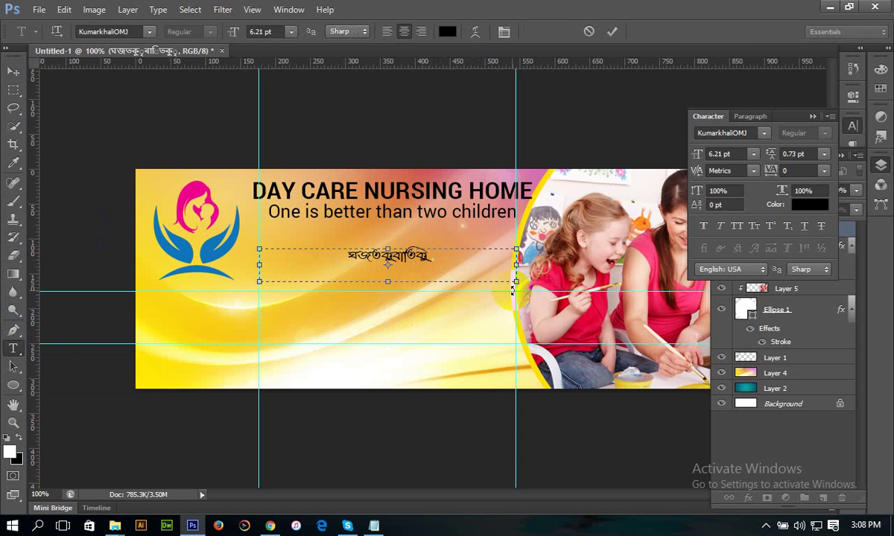
{"action": "key", "text": "ctrl+a"}
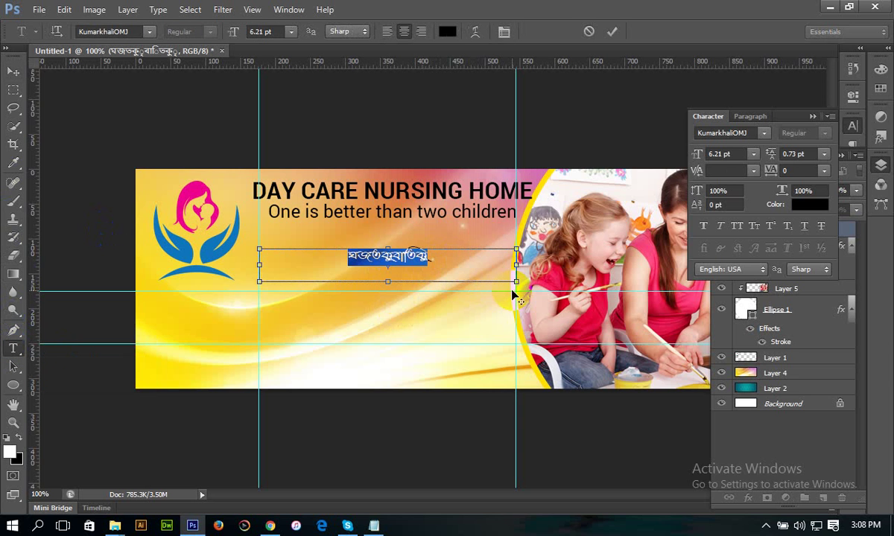
{"action": "type", "text": "0"}
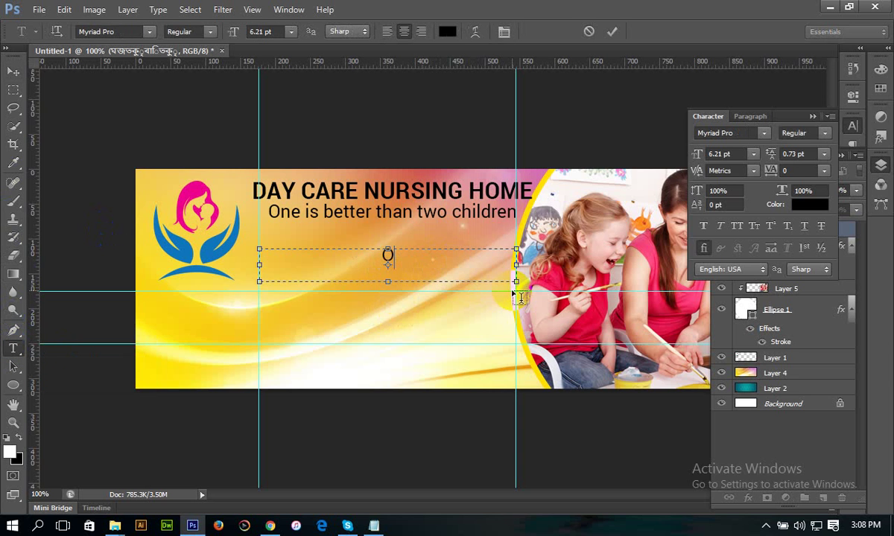
{"action": "type", "text": "S"}
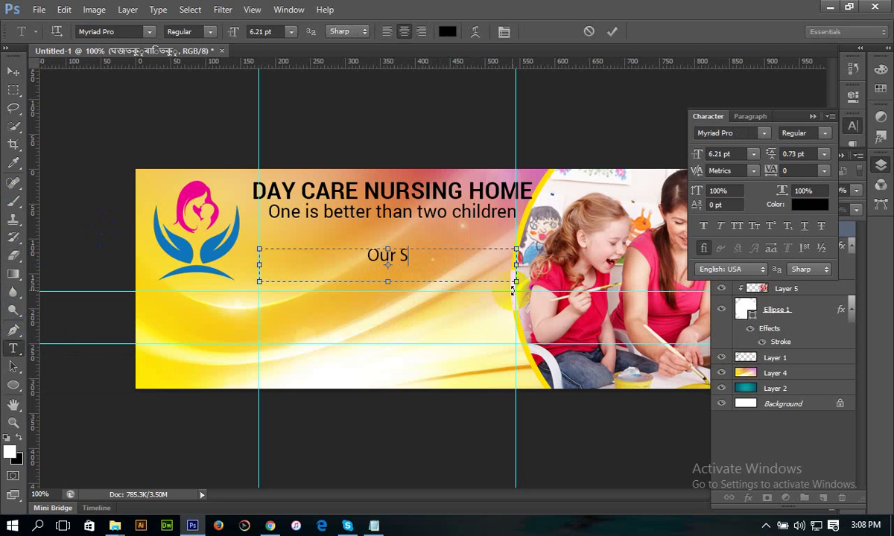
{"action": "type", "text": "ervice"}
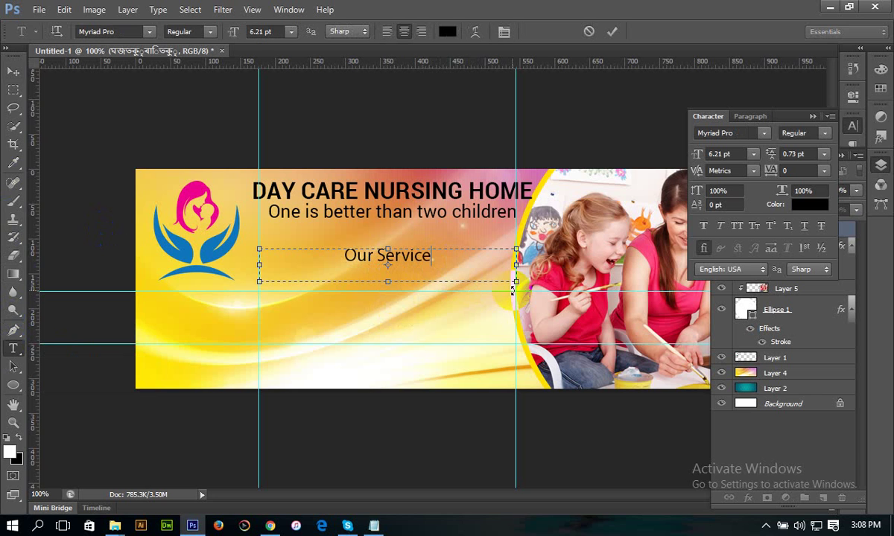
{"action": "type", "text": "a"}
{"action": "key", "text": "BackSpace"}
{"action": "type", "text": "s"}
{"action": "mouse_move", "coordinate": [412, 256]}
{"action": "left_mouse_down"}
{"action": "mouse_move", "coordinate": [433, 257]}
{"action": "mouse_move", "coordinate": [329, 253]}
{"action": "left_mouse_up"}
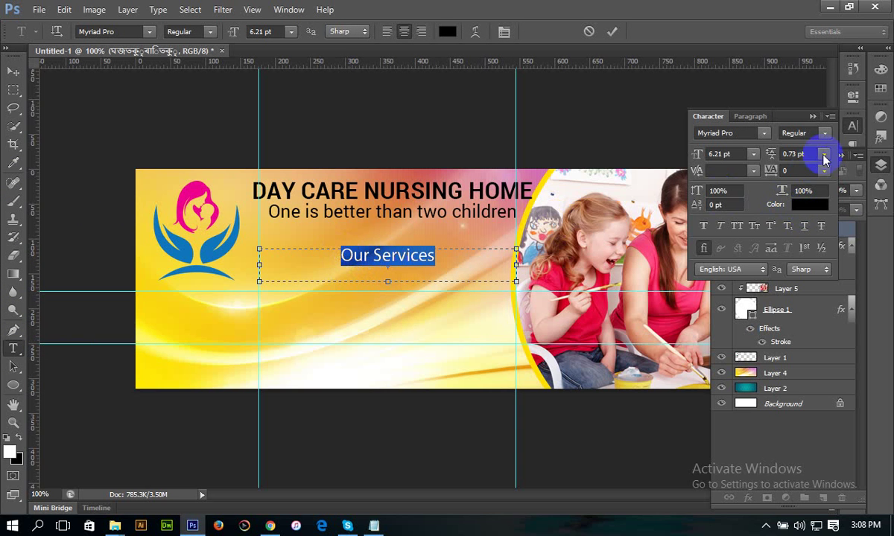
{"action": "left_click", "coordinate": [823, 132]}
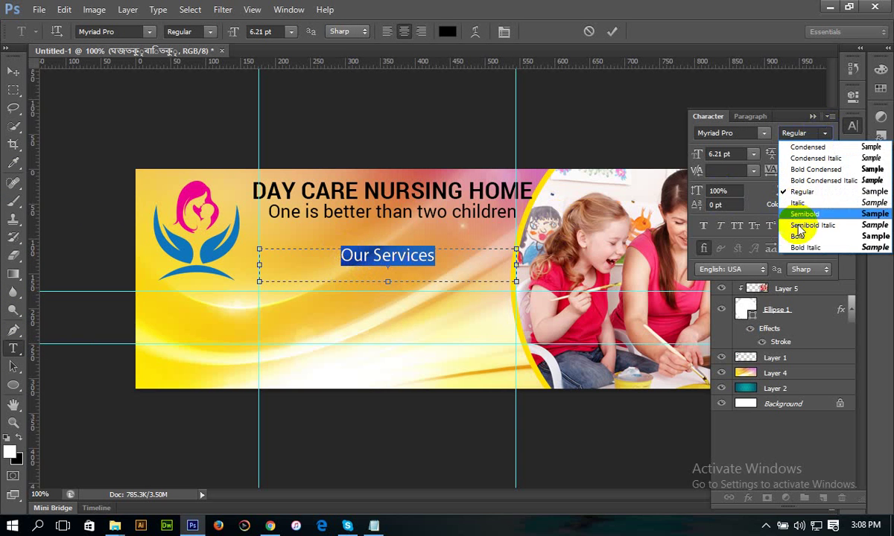
{"action": "left_click", "coordinate": [798, 236]}
{"action": "left_click", "coordinate": [730, 131]}
{"action": "type", "text": "Roboto"}
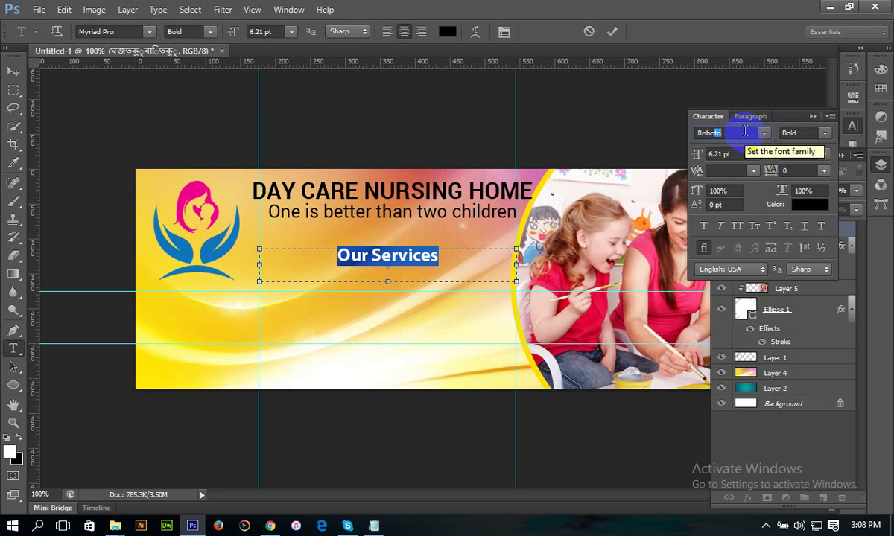
{"action": "left_click", "coordinate": [387, 283]}
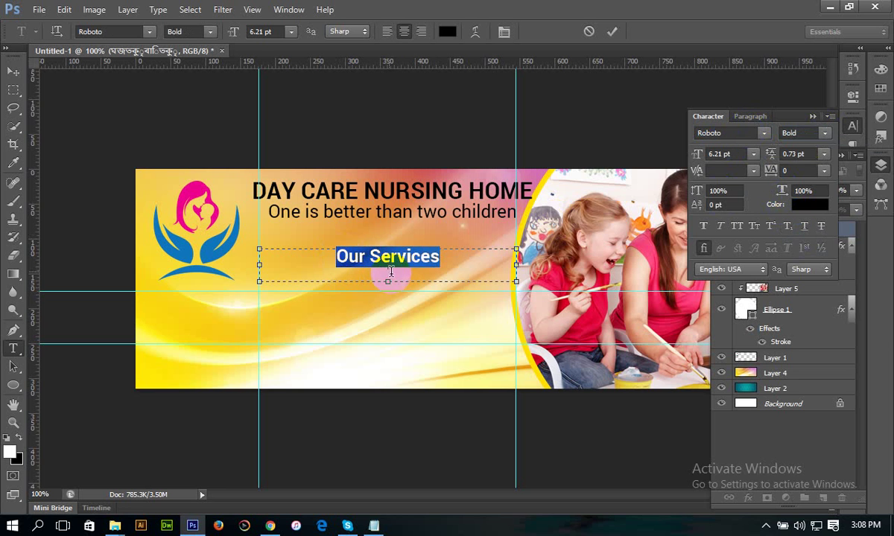
{"action": "left_click_drag", "start_coordinate": [388, 283], "coordinate": [387, 264]}
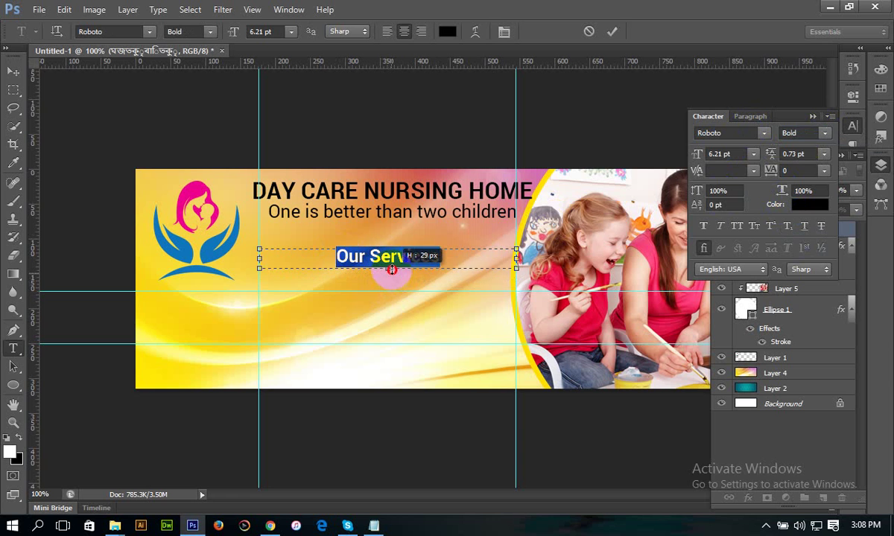
- Nudge 'Our Services' up under the tagline and duplicate it one line below
{"action": "left_click", "coordinate": [12, 71]}
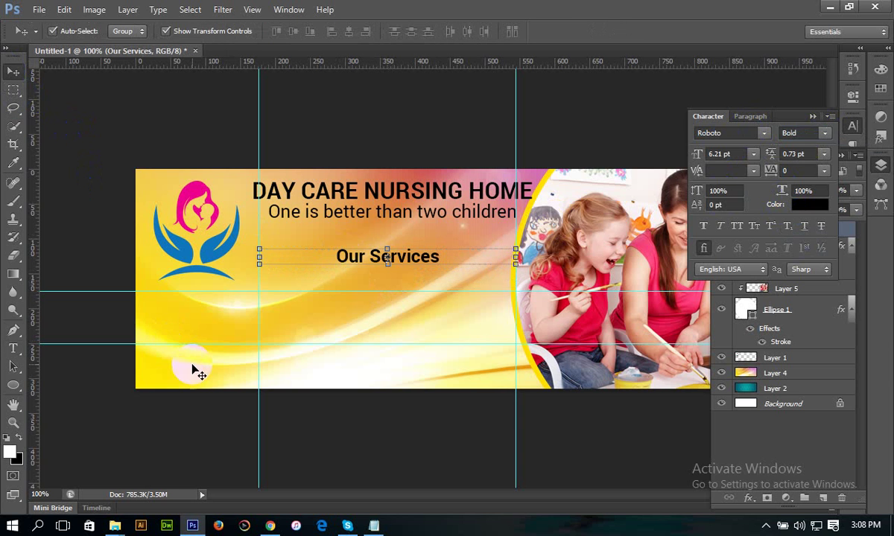
{"action": "key", "text": "Up"}
{"action": "key", "text": "Up"}
{"action": "key", "text": "Up"}
{"action": "key", "text": "Up"}
{"action": "key", "text": "Up"}
{"action": "key", "text": "Up"}
{"action": "key", "text": "Up"}
{"action": "key", "text": "Up"}
{"action": "key", "text": "Up"}
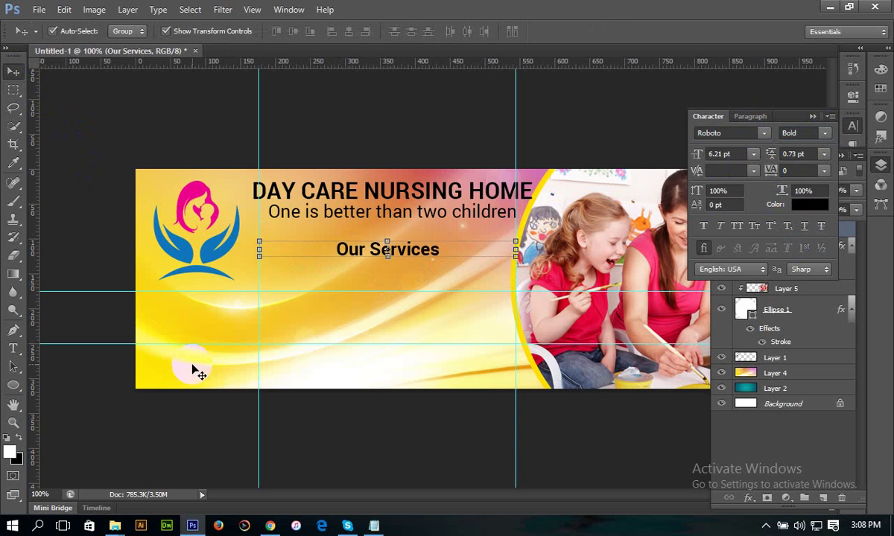
{"action": "key", "text": "Up"}
{"action": "key", "text": "Up"}
{"action": "key", "text": "Up"}
{"action": "key", "text": "Up"}
{"action": "key", "text": "Up"}
{"action": "key", "text": "Up"}
{"action": "key", "text": "Up"}
{"action": "key", "text": "Up"}
{"action": "key", "text": "Up"}
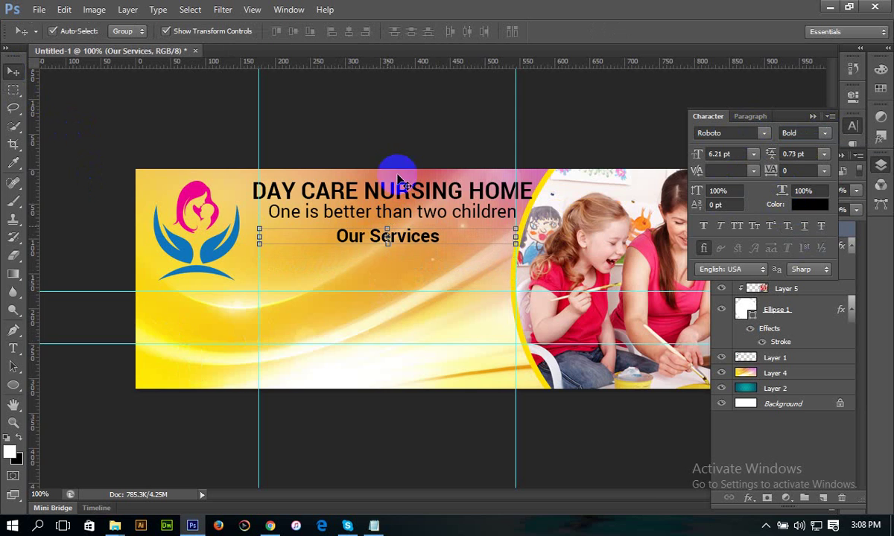
{"action": "key", "text": "ctrl+plus"}
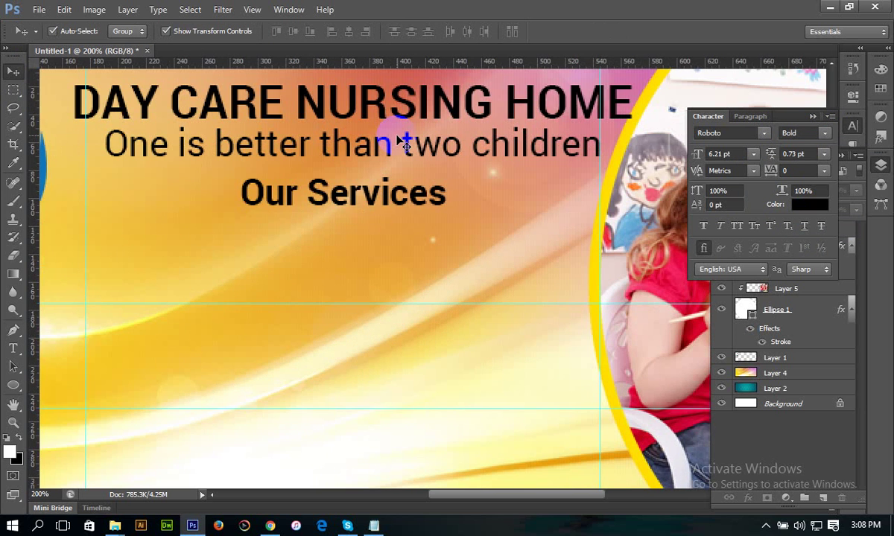
{"action": "key", "text": "ctrl+minus"}
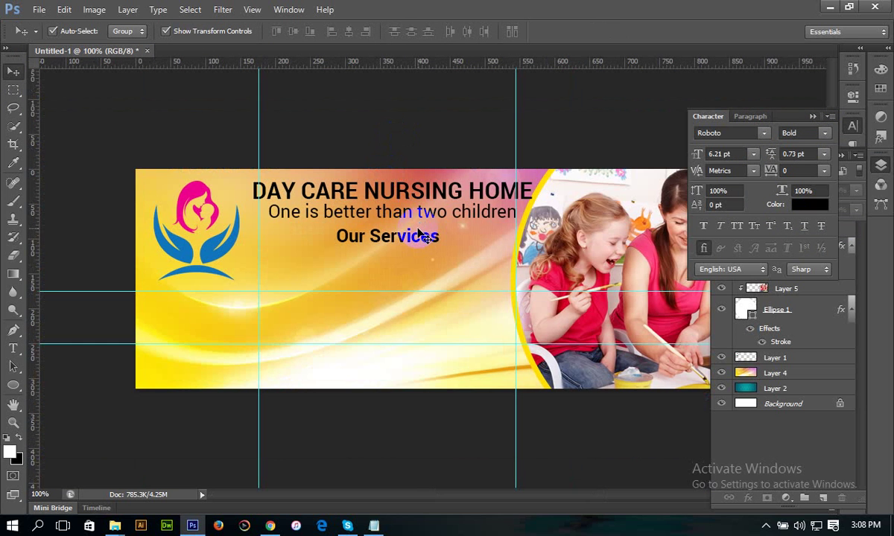
{"action": "left_click", "coordinate": [423, 242]}
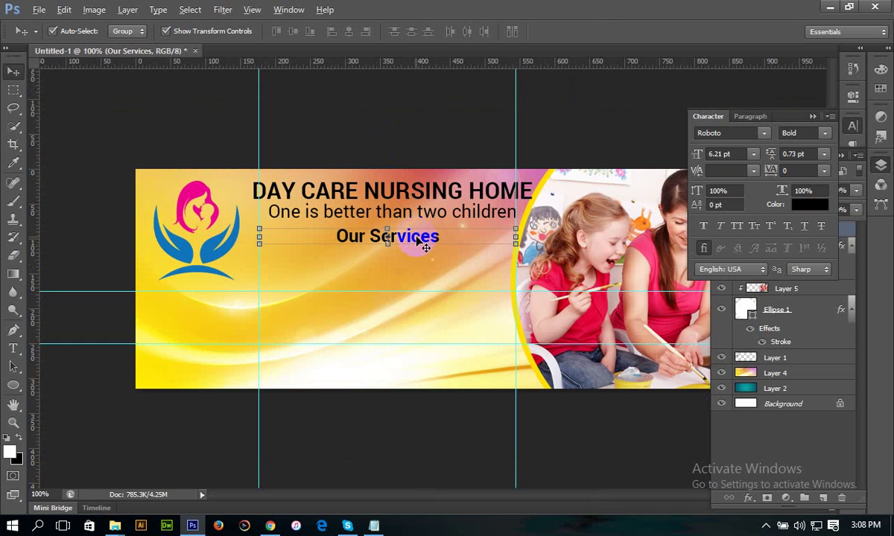
{"action": "left_click_drag", "start_coordinate": [421, 242], "coordinate": [417, 267]}
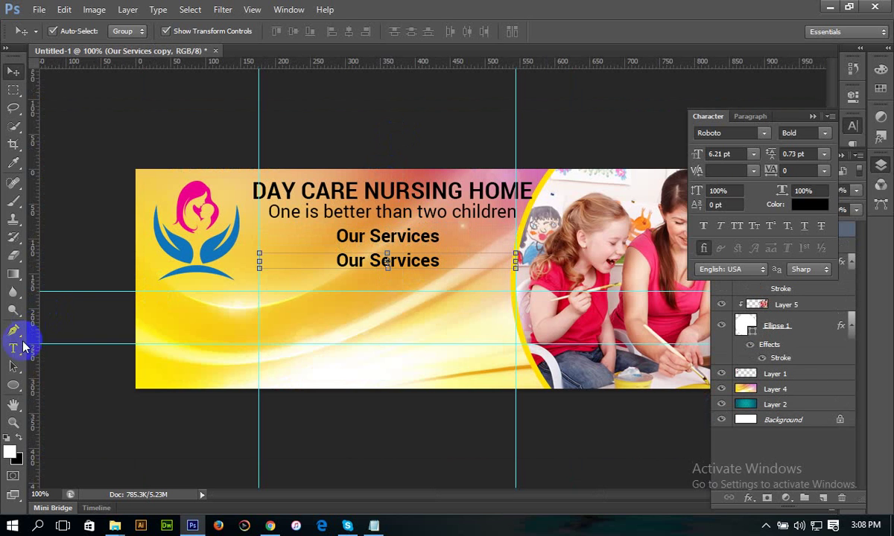
- Make the duplicated 'Our Services' line Roboto Regular, left-aligned, at 5 pt
{"action": "left_click", "coordinate": [13, 348]}
{"action": "mouse_move", "coordinate": [430, 260]}
{"action": "left_mouse_down"}
{"action": "mouse_move", "coordinate": [446, 263]}
{"action": "mouse_move", "coordinate": [290, 260]}
{"action": "left_mouse_up"}
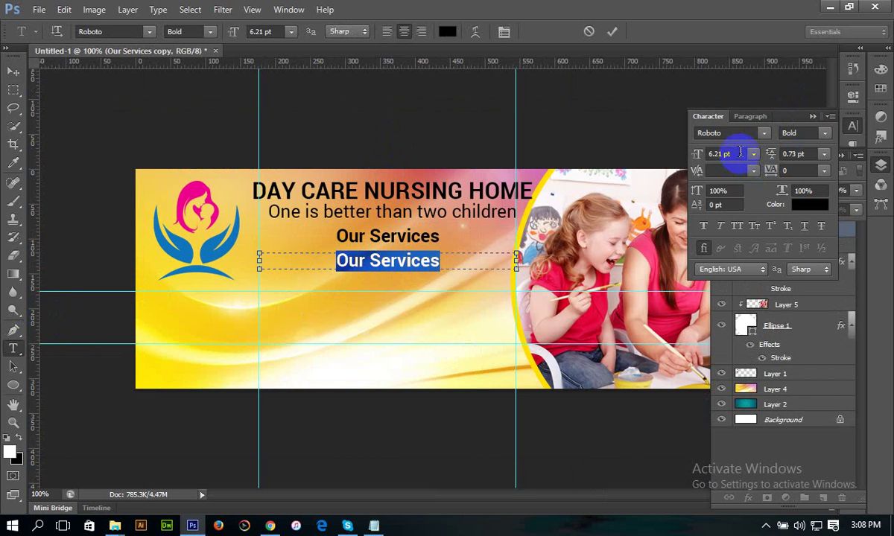
{"action": "left_click", "coordinate": [698, 158]}
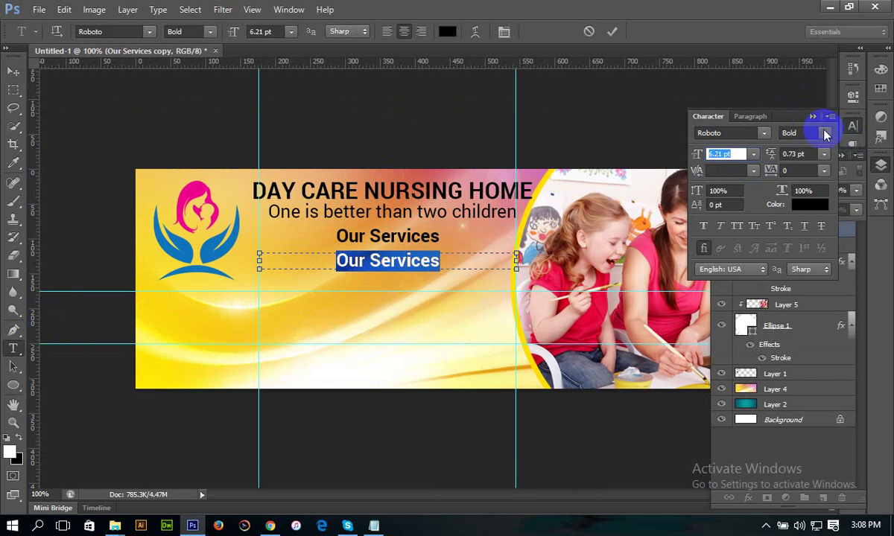
{"action": "left_click", "coordinate": [824, 133]}
{"action": "left_click", "coordinate": [801, 192]}
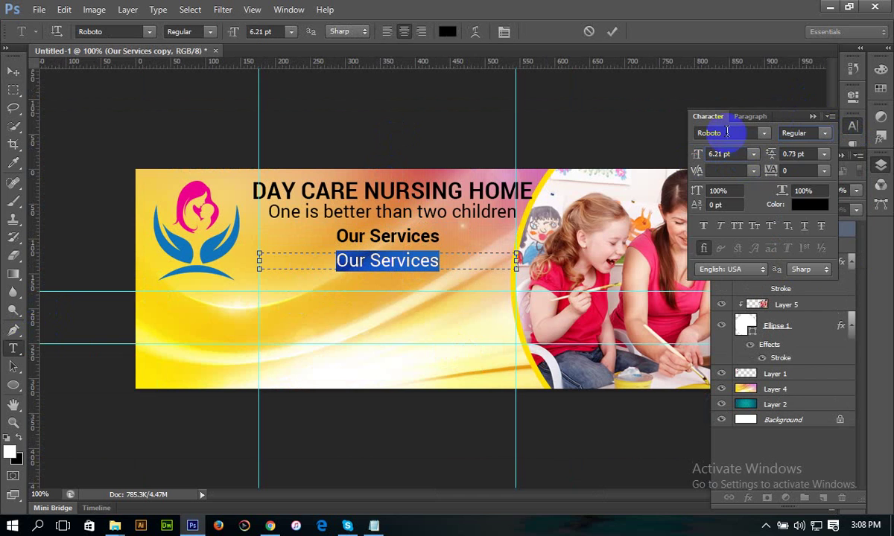
{"action": "left_click", "coordinate": [750, 117]}
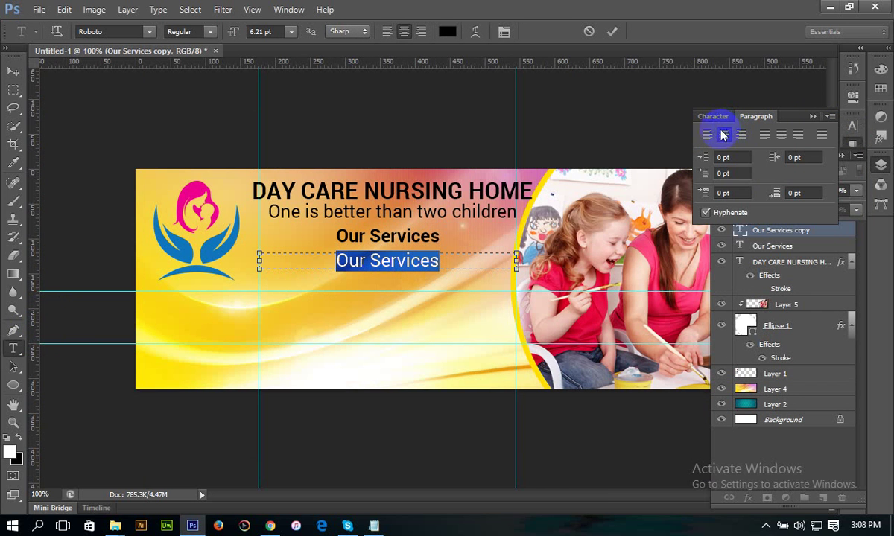
{"action": "left_click", "coordinate": [706, 135]}
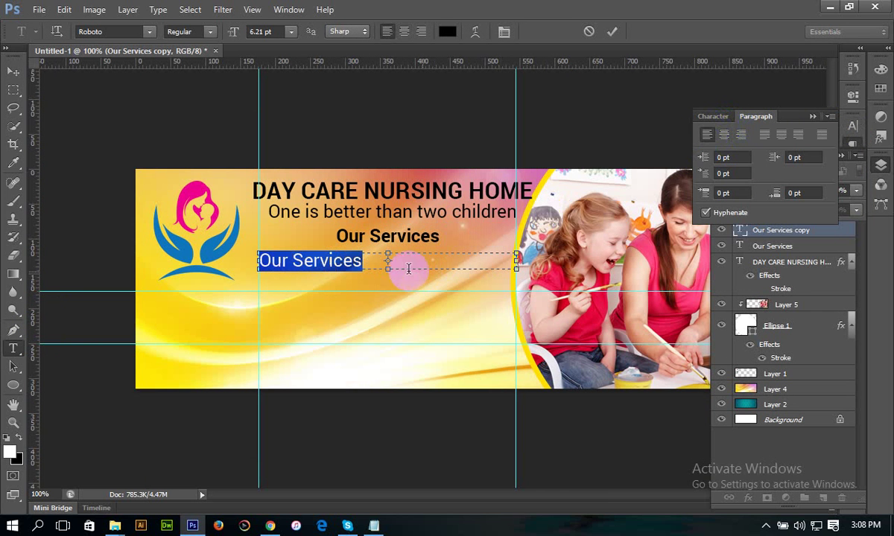
{"action": "left_click", "coordinate": [719, 117]}
{"action": "double_click", "coordinate": [733, 153]}
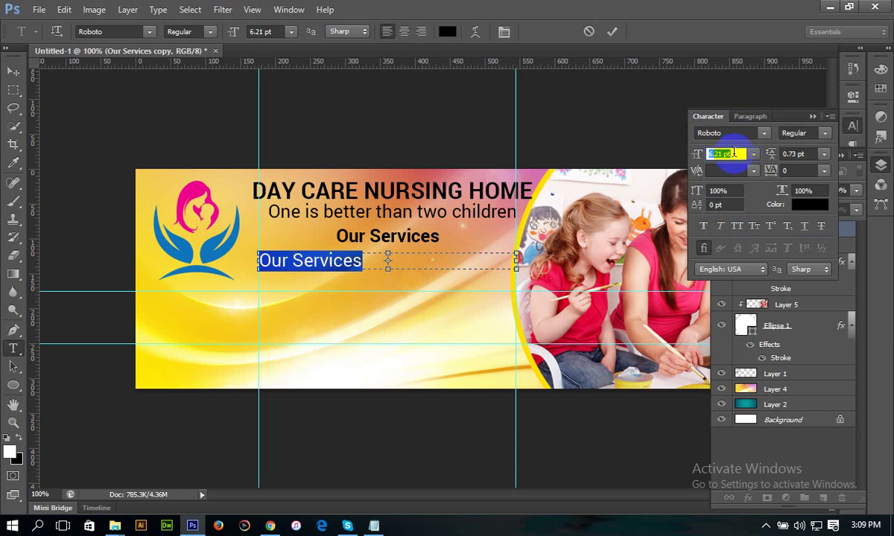
{"action": "type", "text": "5"}
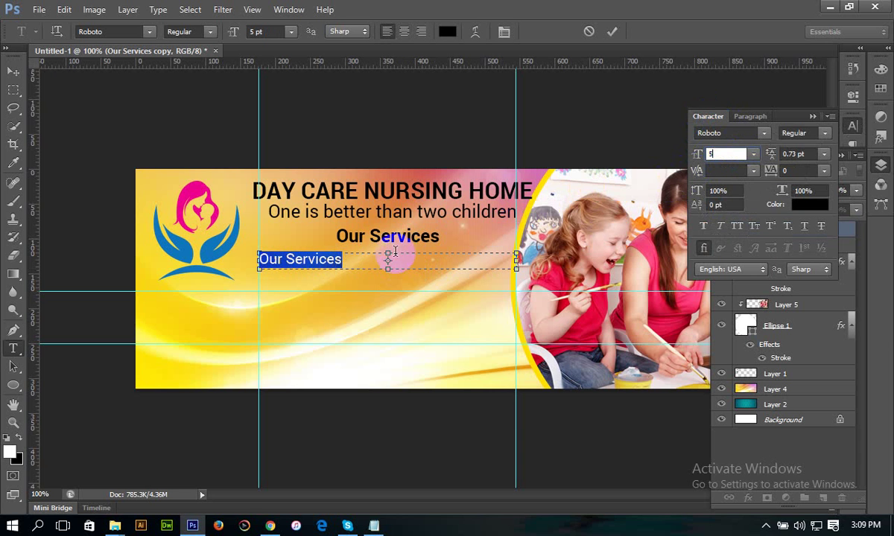
- Search Google for 'day care services' and open the Leiden childcare result in a new tab
{"action": "left_click", "coordinate": [269, 525]}
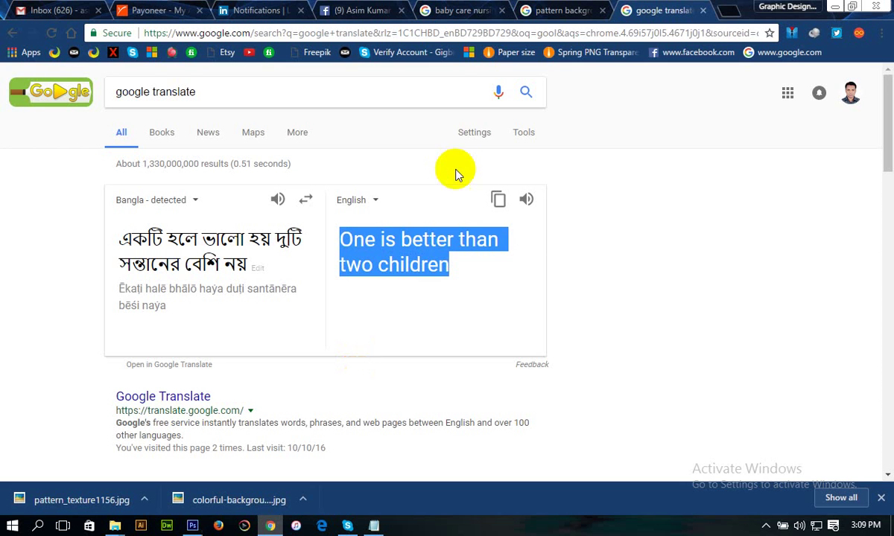
{"action": "left_click_drag", "start_coordinate": [285, 90], "coordinate": [59, 96]}
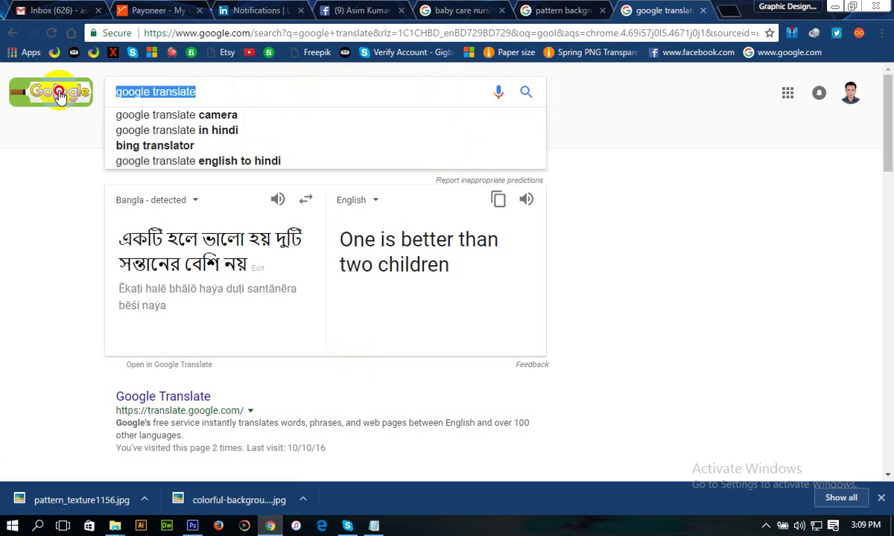
{"action": "type", "text": "da"}
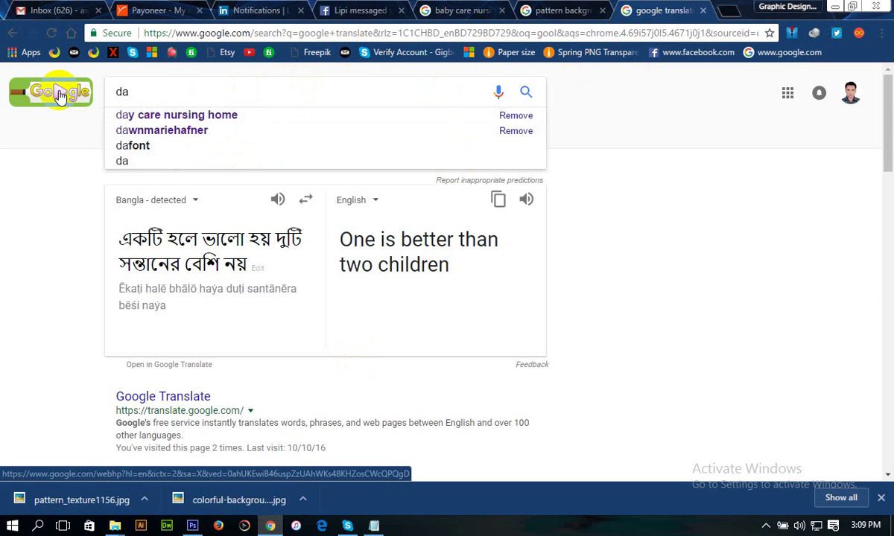
{"action": "type", "text": "y car"}
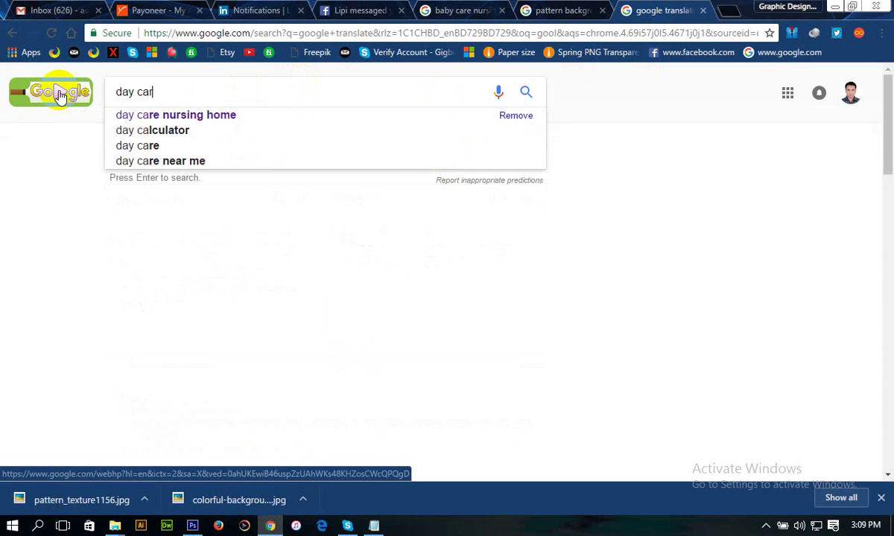
{"action": "type", "text": "e ser"}
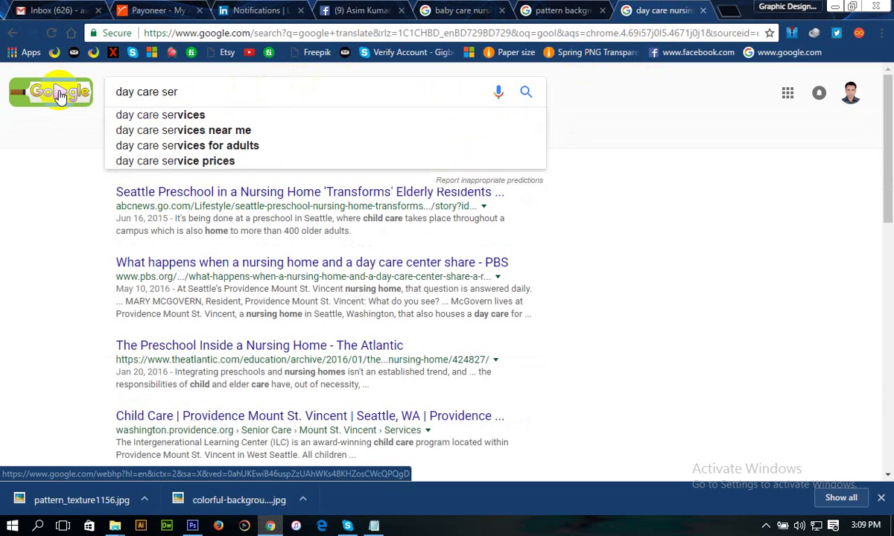
{"action": "type", "text": "vicesa"}
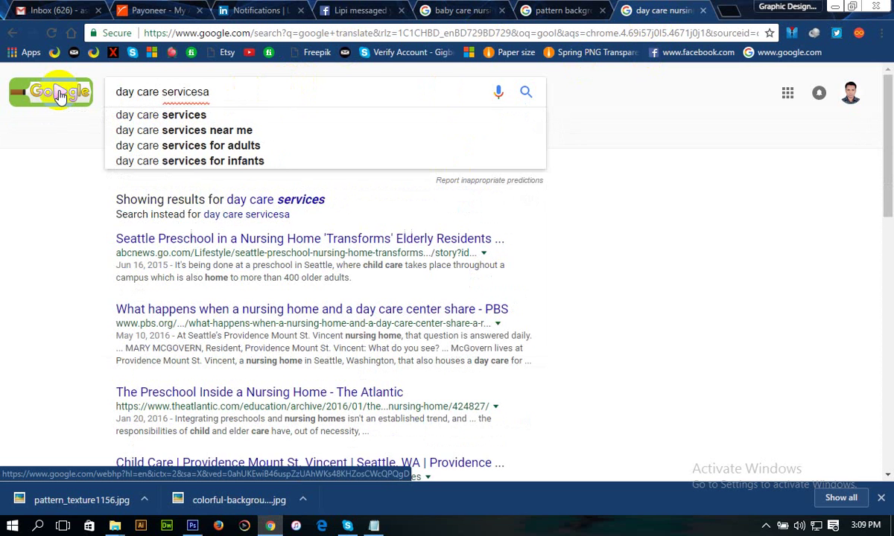
{"action": "key", "text": "BackSpace"}
{"action": "key", "text": "Return"}
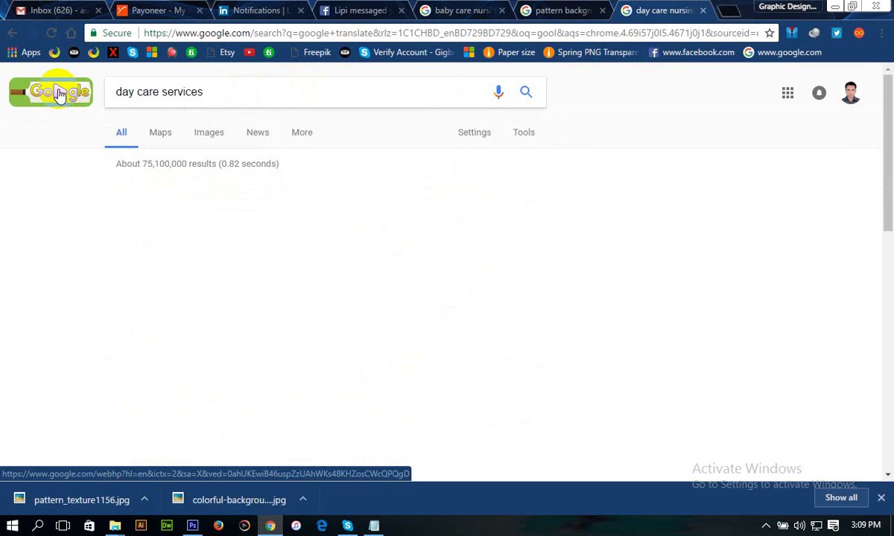
{"action": "scroll", "coordinate": [309, 283], "scroll_direction": "down", "scroll_amount": 1}
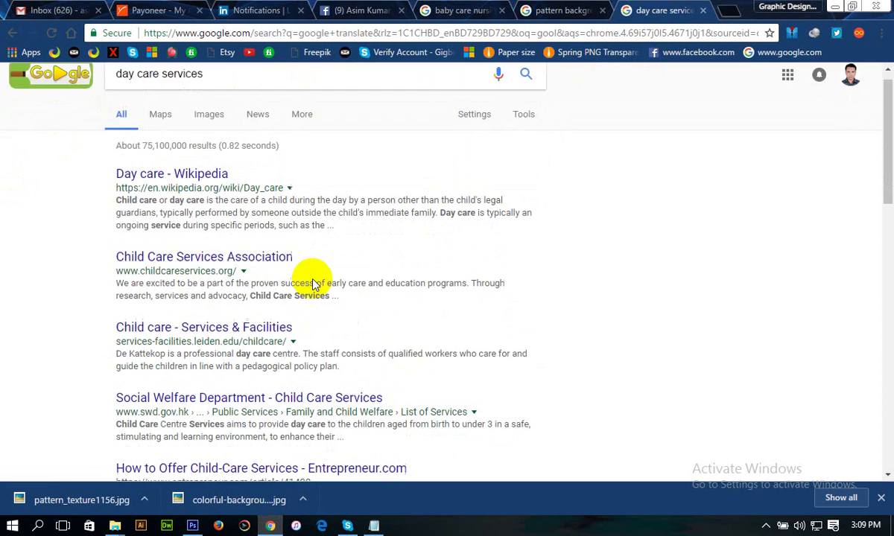
{"action": "scroll", "coordinate": [311, 264], "scroll_direction": "down", "scroll_amount": 1}
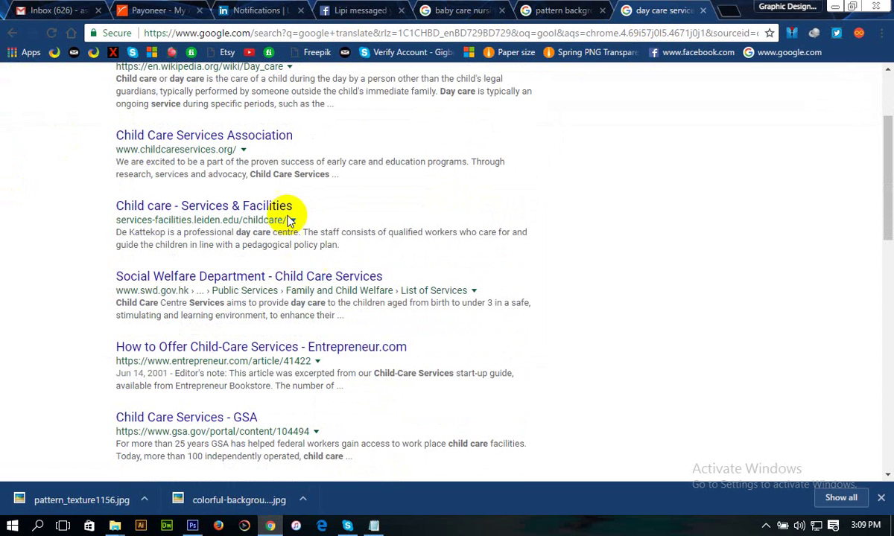
{"action": "right_click", "coordinate": [294, 207]}
{"action": "left_click", "coordinate": [321, 213]}
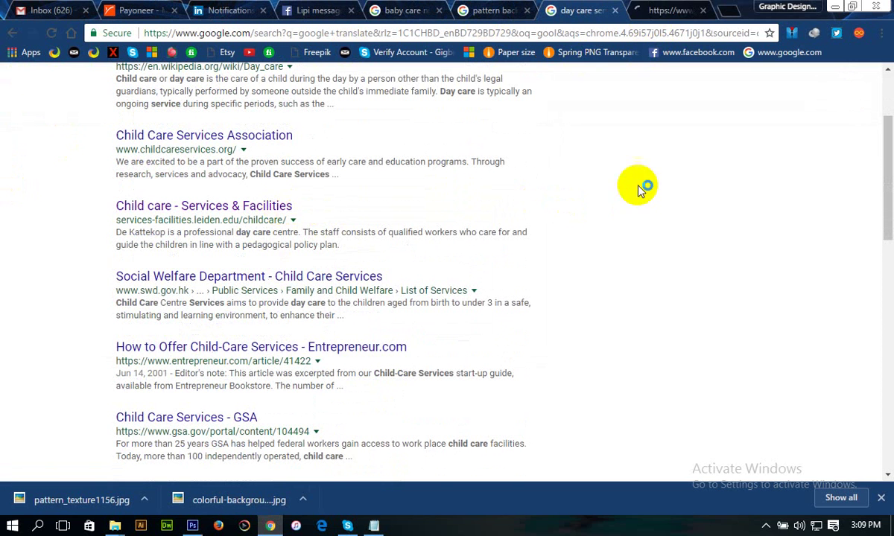
- View and close the Leiden childcare page, then open the GSA child care result in a new tab
{"action": "left_click", "coordinate": [652, 10]}
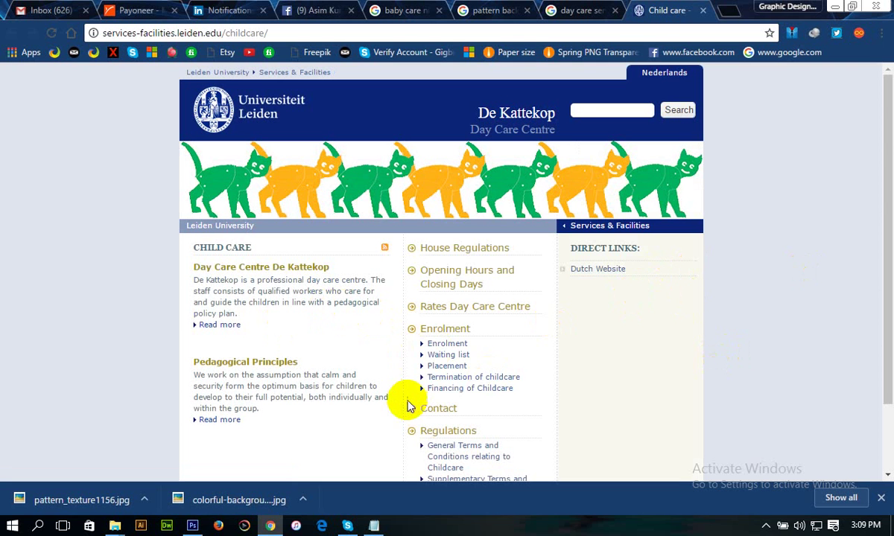
{"action": "scroll", "coordinate": [406, 405], "scroll_direction": "down", "scroll_amount": 2}
{"action": "scroll", "coordinate": [521, 253], "scroll_direction": "up", "scroll_amount": 2}
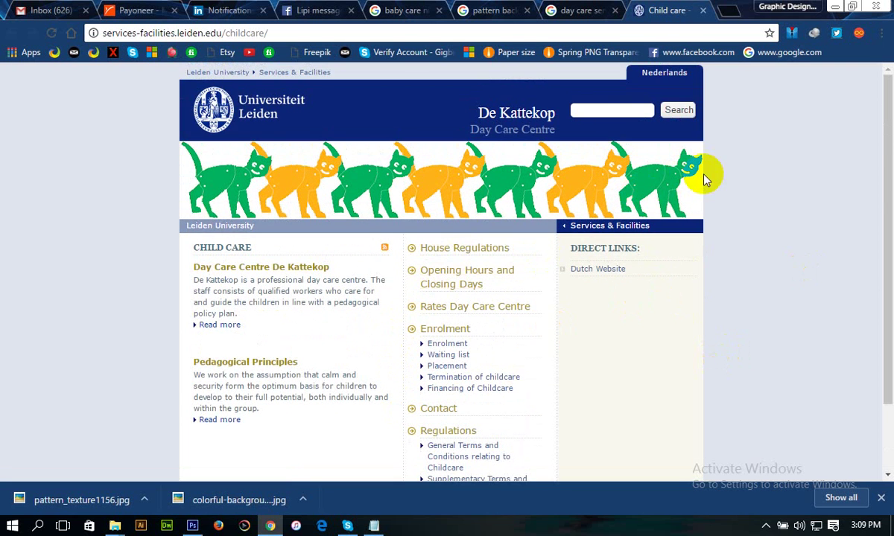
{"action": "left_click", "coordinate": [703, 10]}
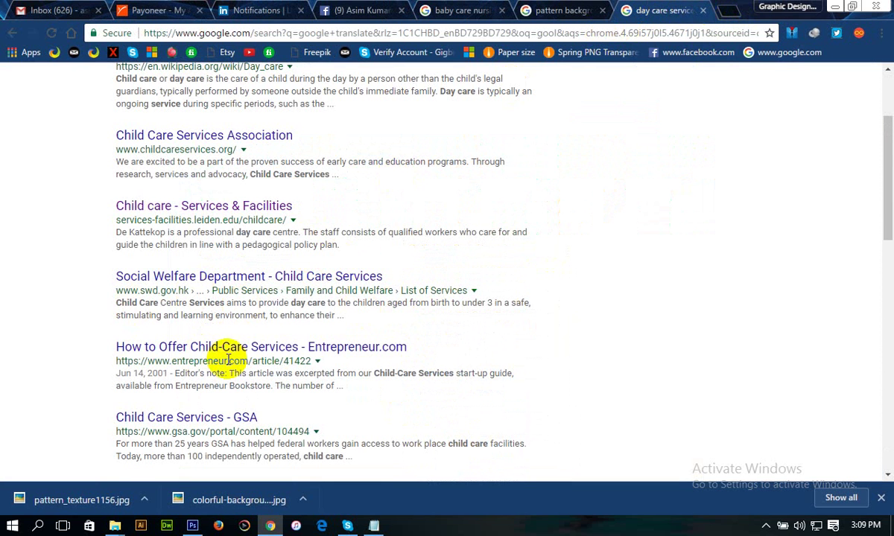
{"action": "scroll", "coordinate": [303, 359], "scroll_direction": "down", "scroll_amount": 1}
{"action": "scroll", "coordinate": [313, 350], "scroll_direction": "down", "scroll_amount": 1}
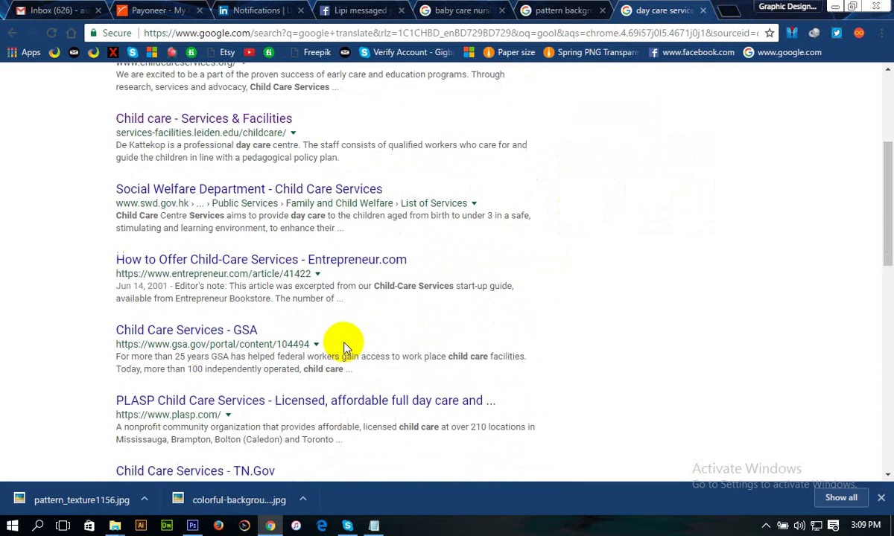
{"action": "right_click", "coordinate": [236, 285]}
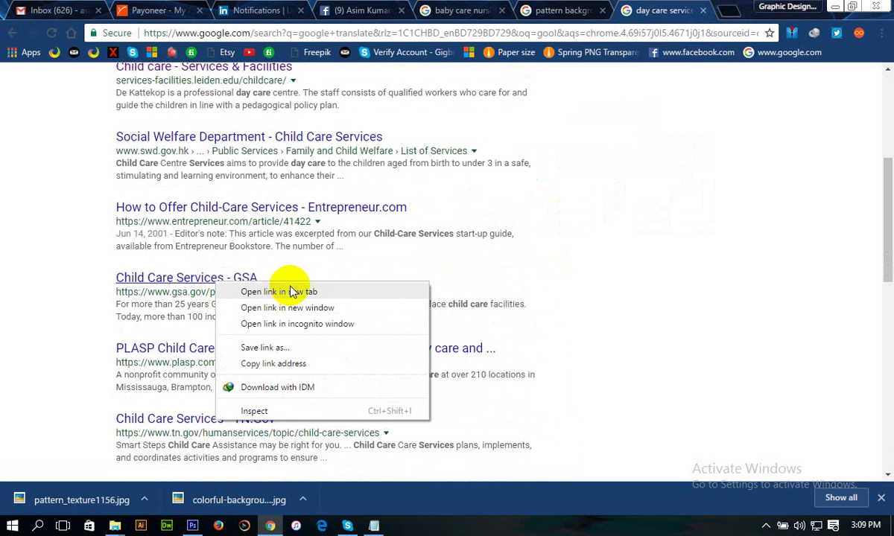
{"action": "left_click", "coordinate": [276, 291]}
- Close the pattern background and baby care search tabs, leaving the GSA page open
{"action": "scroll", "coordinate": [584, 279], "scroll_direction": "down", "scroll_amount": 1}
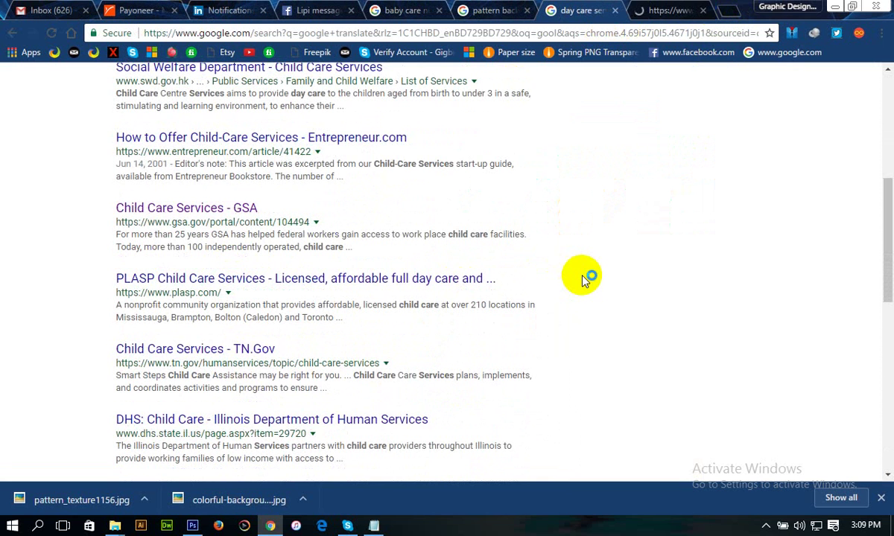
{"action": "scroll", "coordinate": [585, 279], "scroll_direction": "down", "scroll_amount": 1}
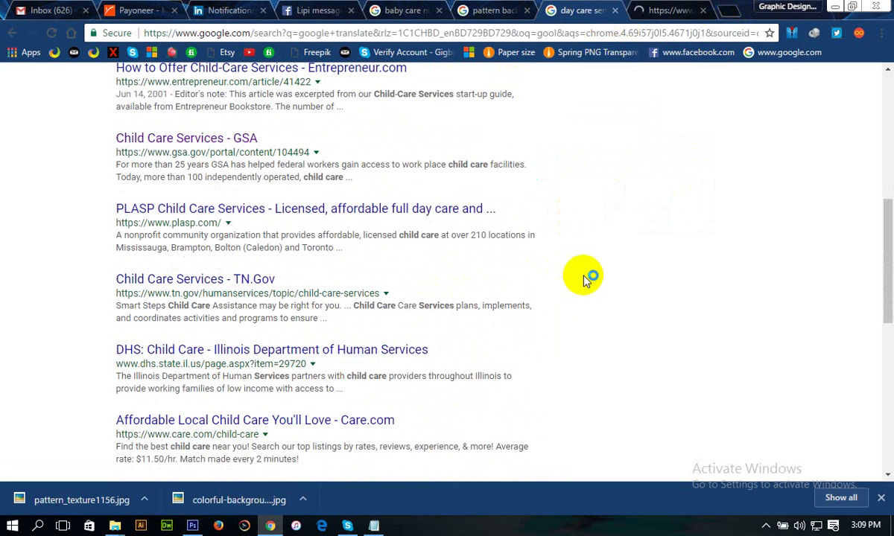
{"action": "left_click", "coordinate": [659, 15]}
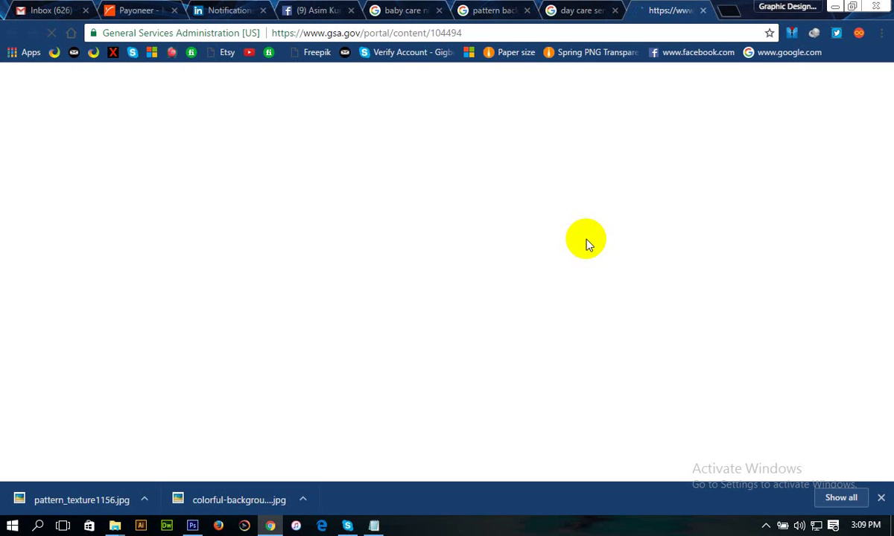
{"action": "left_click", "coordinate": [579, 12]}
{"action": "left_click", "coordinate": [492, 10]}
{"action": "left_click", "coordinate": [527, 11]}
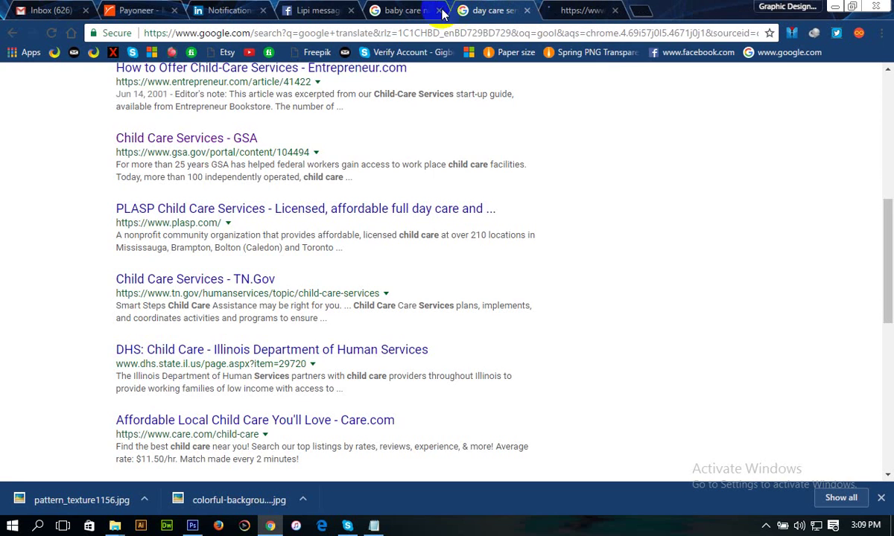
{"action": "left_click", "coordinate": [425, 9]}
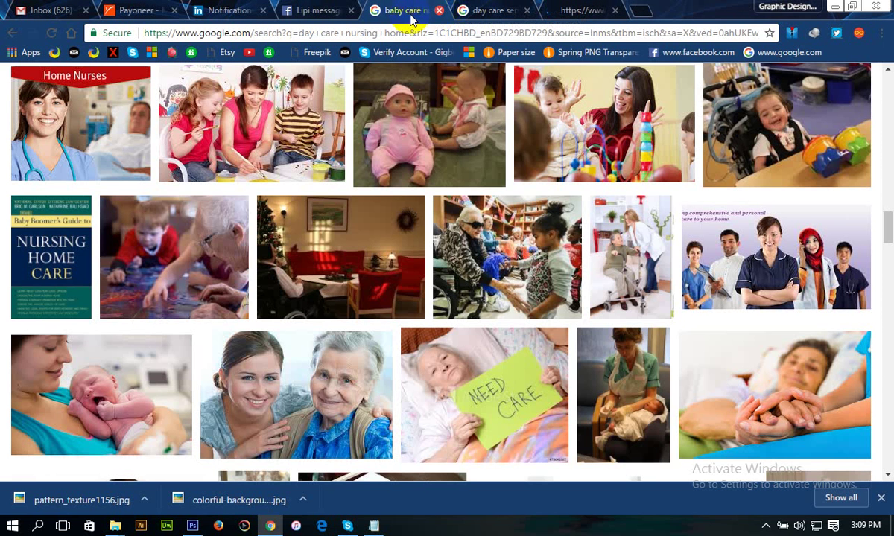
{"action": "left_click", "coordinate": [440, 11]}
{"action": "left_click", "coordinate": [488, 11]}
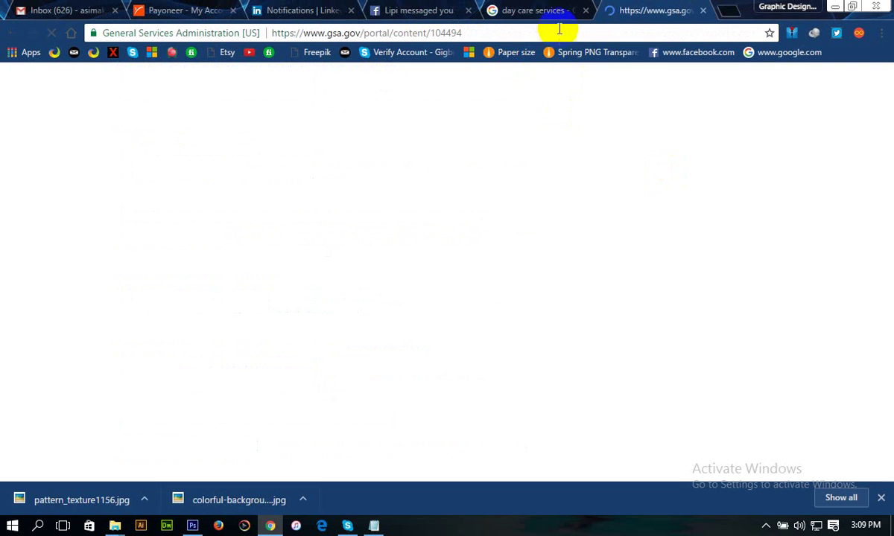
{"action": "left_click", "coordinate": [387, 525]}
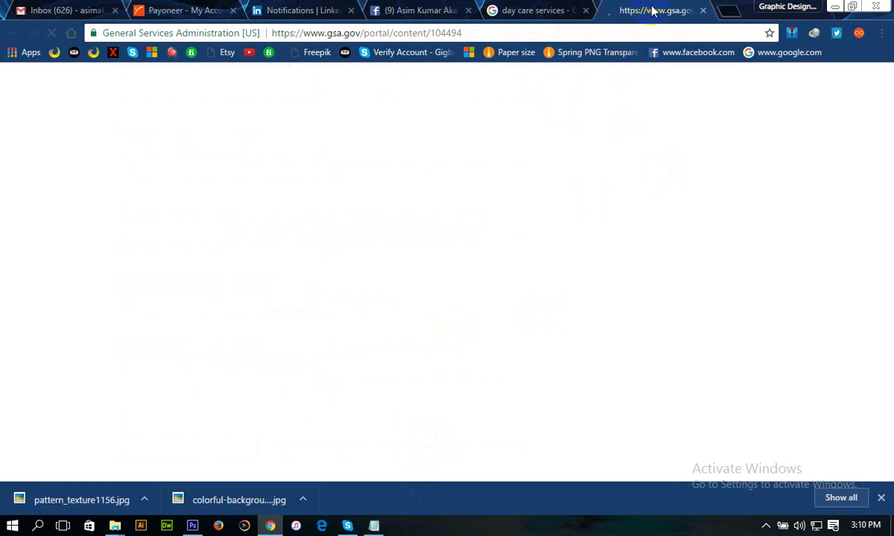
{"action": "left_click", "coordinate": [555, 10]}
{"action": "left_click", "coordinate": [629, 12]}
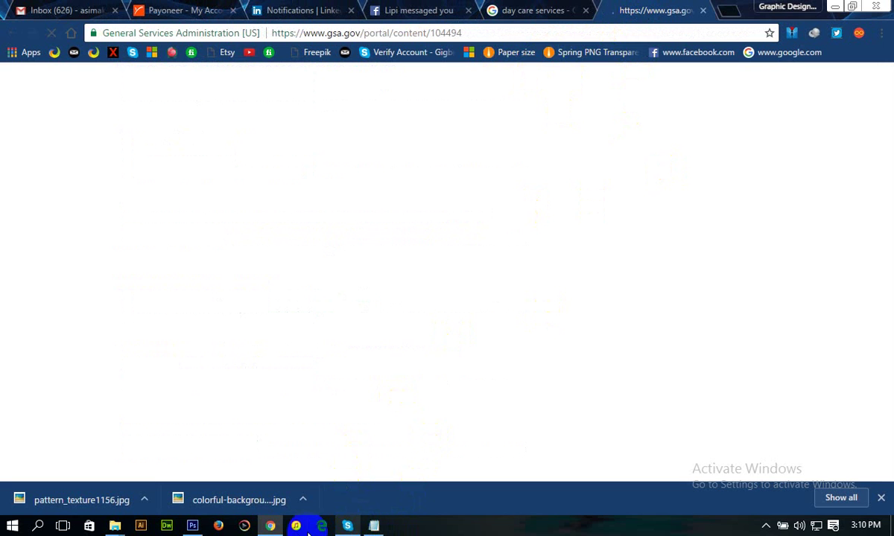
- Return to the Photoshop banner and centre the headline text in view
{"action": "left_click", "coordinate": [192, 526]}
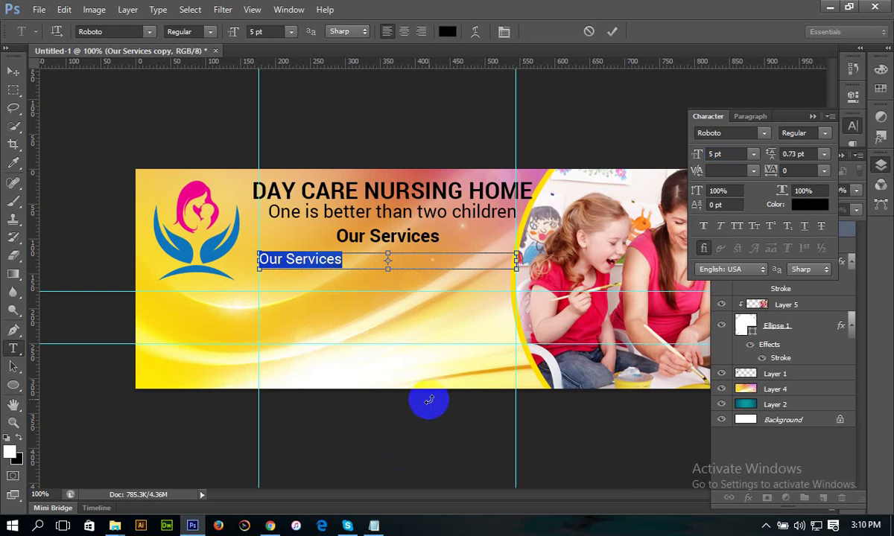
{"action": "left_click", "coordinate": [429, 400], "text": "ctrl"}
{"action": "left_click", "coordinate": [14, 71]}
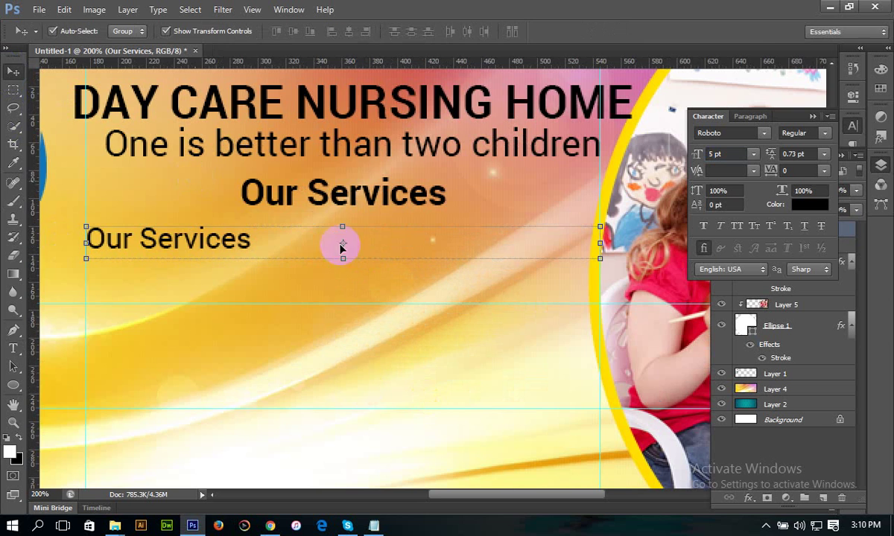
{"action": "left_click_drag", "start_coordinate": [370, 231], "coordinate": [425, 292]}
- Replace the lower 'Our Services' line with 'Baby Care' and commit the text
{"action": "key", "text": "r"}
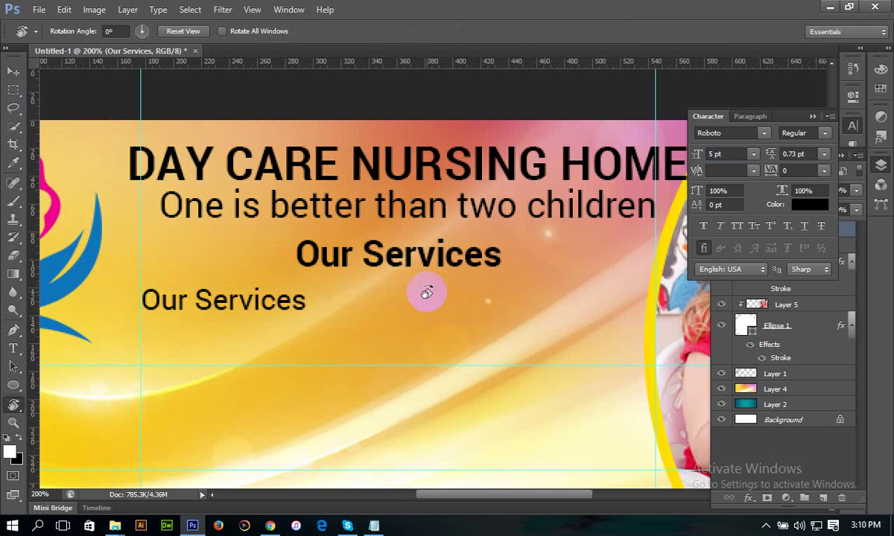
{"action": "key", "text": "t"}
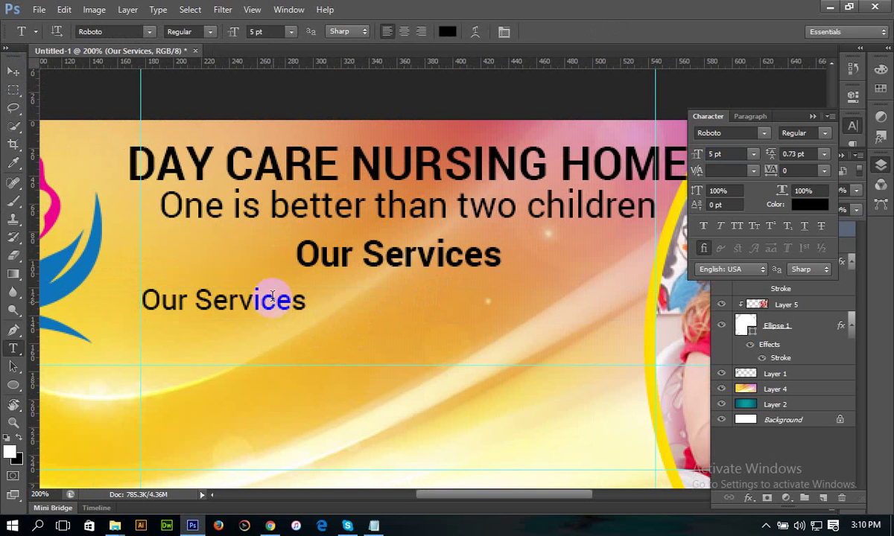
{"action": "left_click", "coordinate": [299, 300]}
{"action": "left_click_drag", "start_coordinate": [305, 300], "coordinate": [101, 303]}
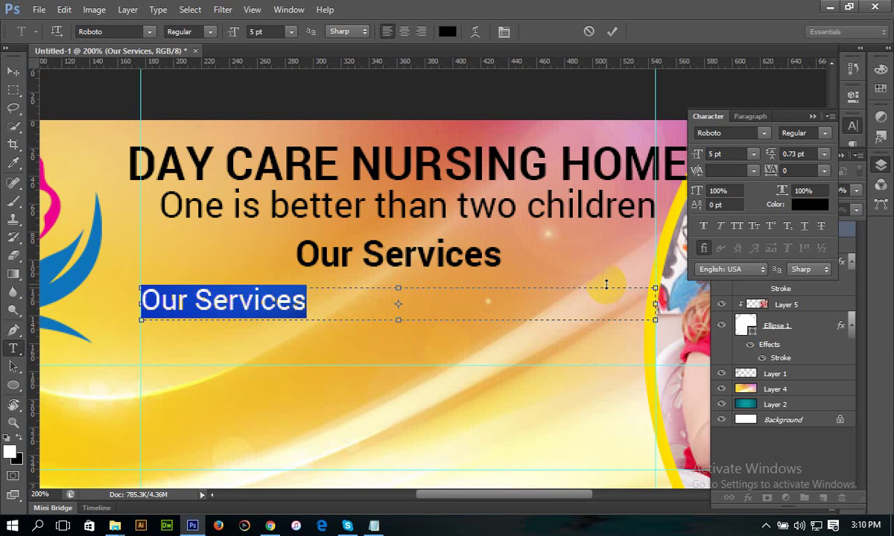
{"action": "type", "text": "Baby Care"}
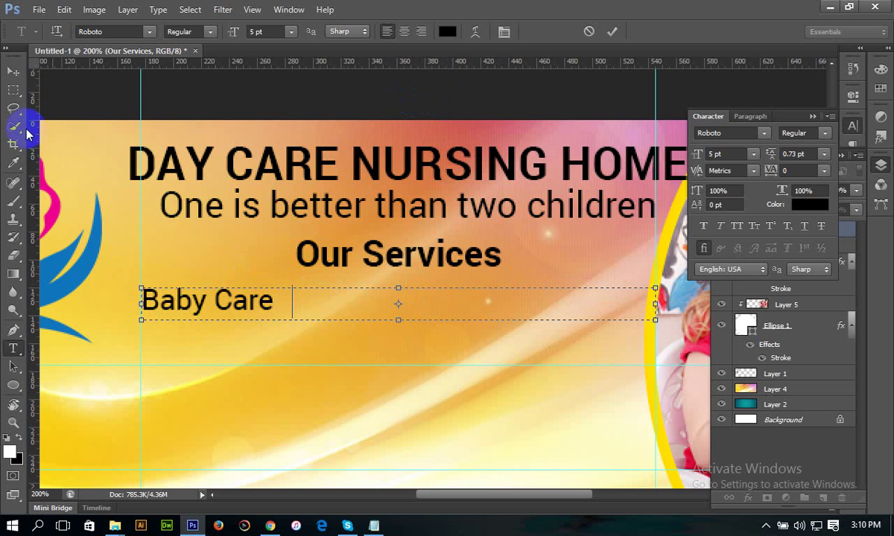
{"action": "left_click", "coordinate": [13, 70]}
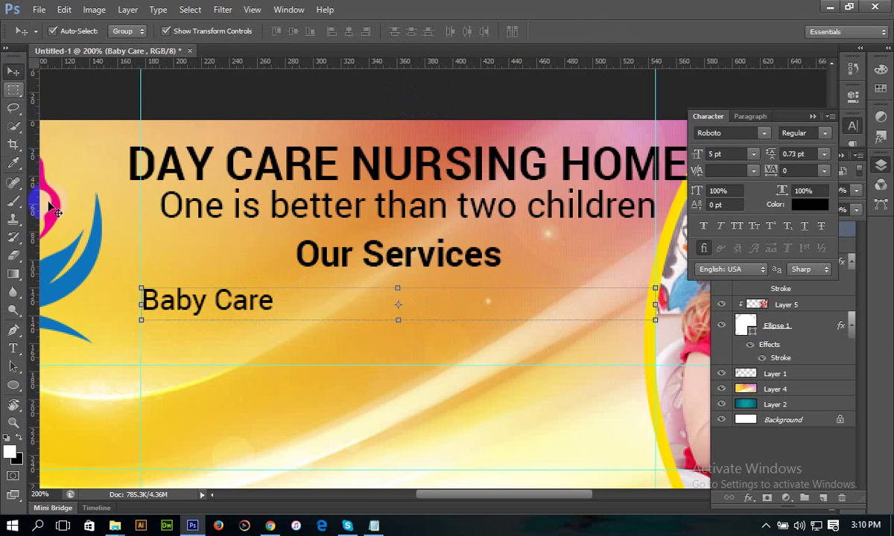
- With the Custom Shape Tool, load the All shape set and choose the circled right arrow
{"action": "left_click", "coordinate": [14, 385]}
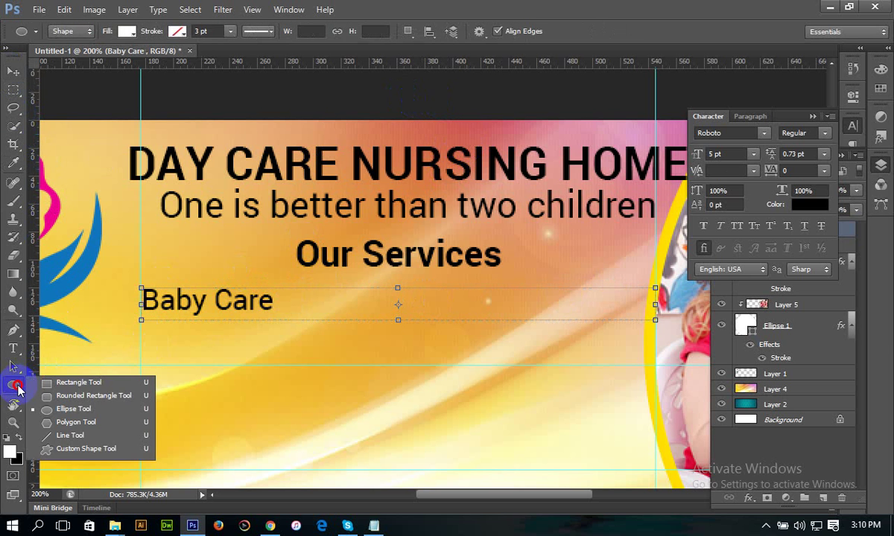
{"action": "left_click", "coordinate": [74, 452]}
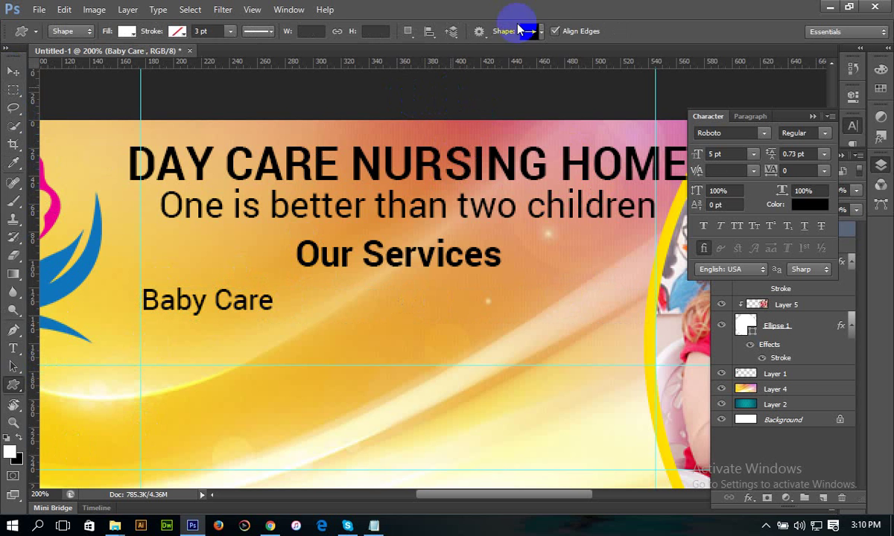
{"action": "left_click", "coordinate": [538, 35]}
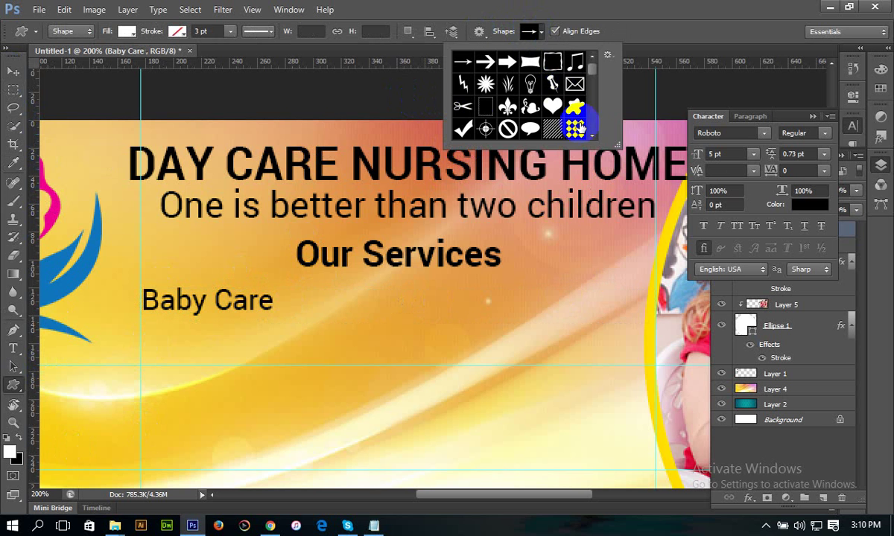
{"action": "left_click_drag", "start_coordinate": [629, 170], "coordinate": [681, 409]}
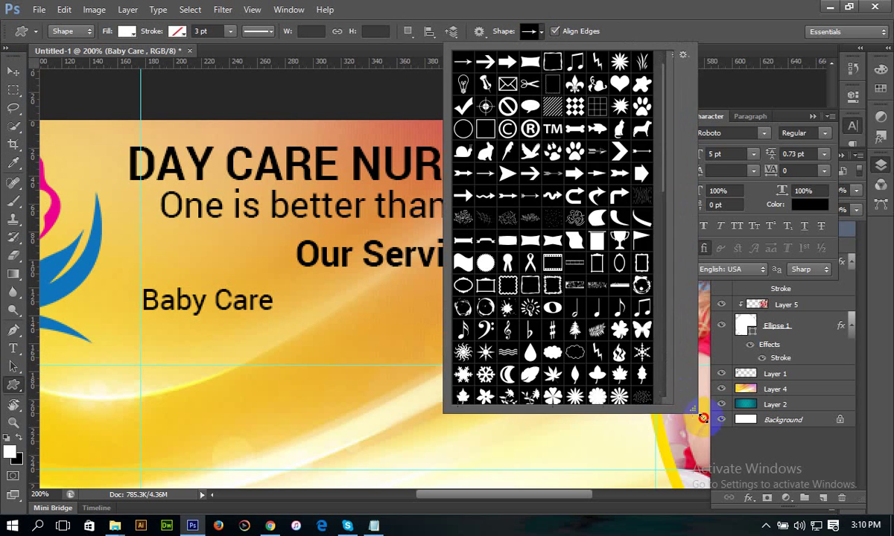
{"action": "left_click_drag", "start_coordinate": [689, 182], "coordinate": [688, 183]}
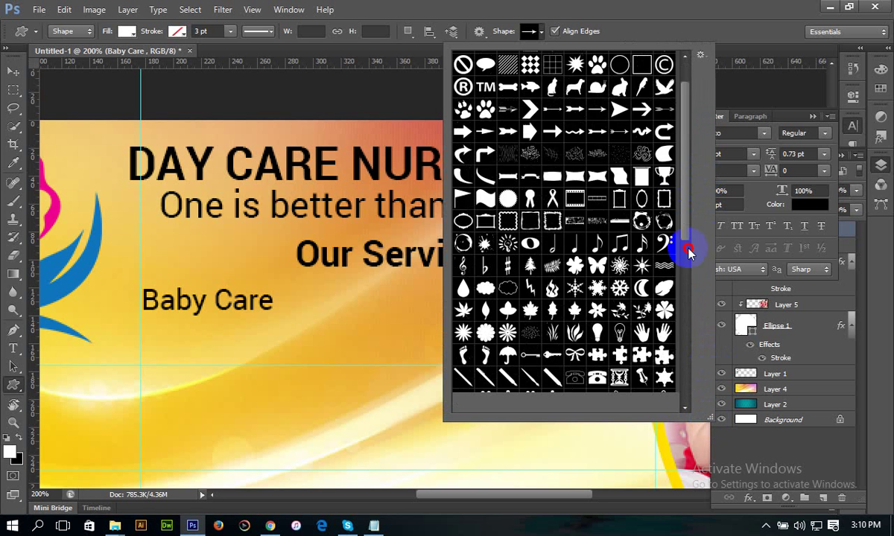
{"action": "left_click", "coordinate": [546, 33]}
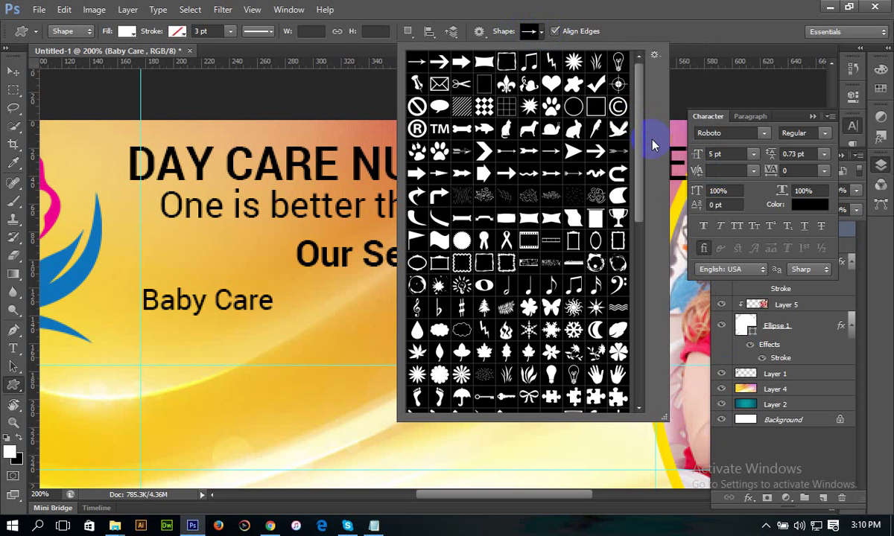
{"action": "left_click", "coordinate": [654, 56]}
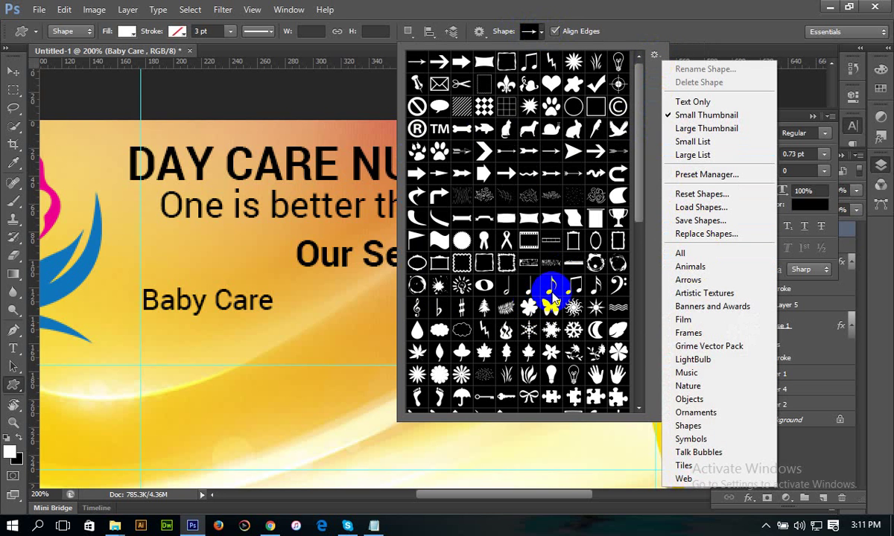
{"action": "left_click", "coordinate": [638, 214]}
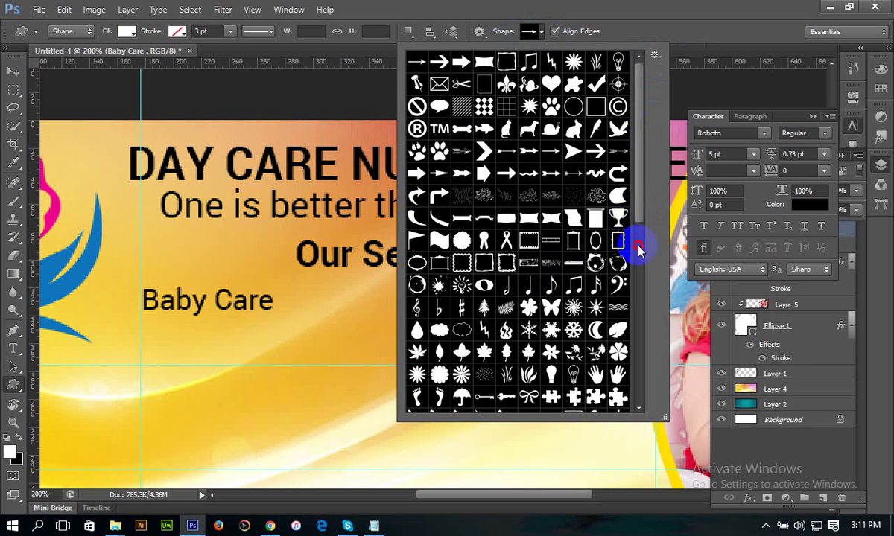
{"action": "left_click_drag", "start_coordinate": [638, 209], "coordinate": [630, 424]}
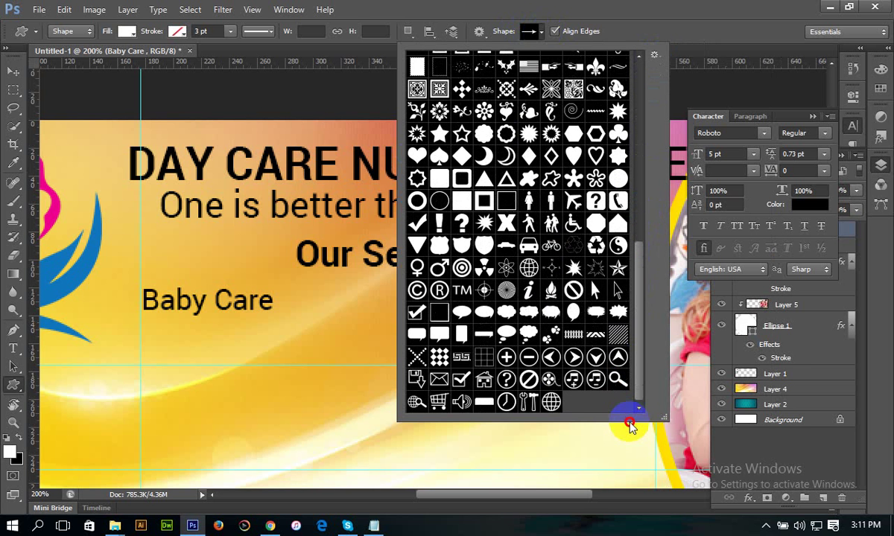
{"action": "left_click", "coordinate": [572, 358]}
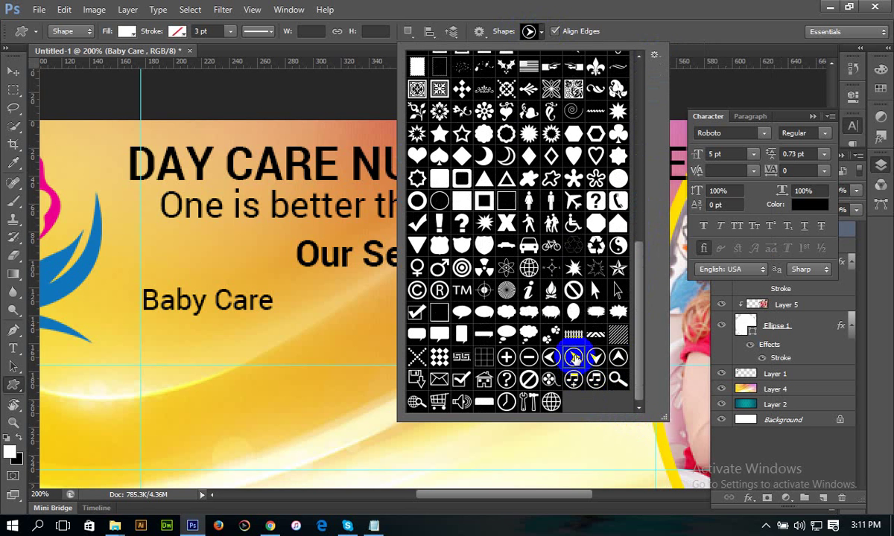
{"action": "left_click", "coordinate": [528, 32]}
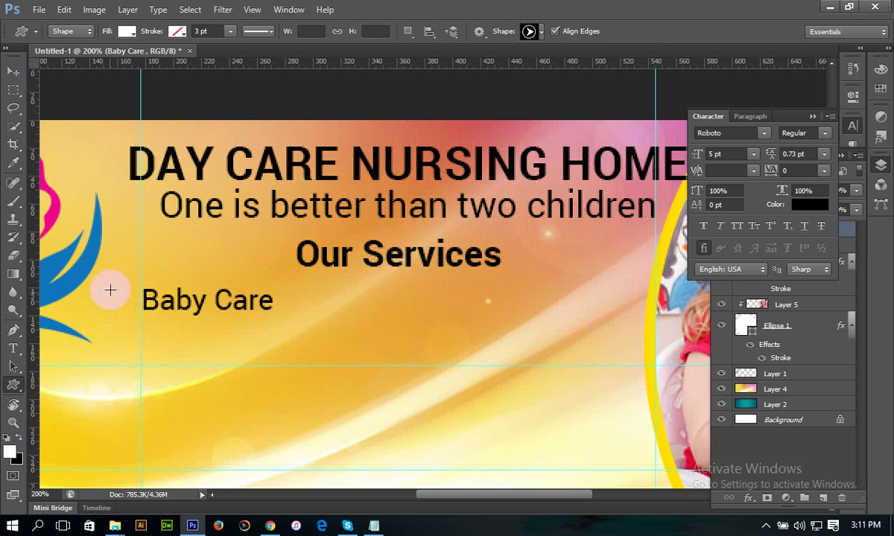
- Draw the circled right-arrow shape just left of 'Baby Care'
{"action": "left_click_drag", "start_coordinate": [113, 288], "coordinate": [137, 312]}
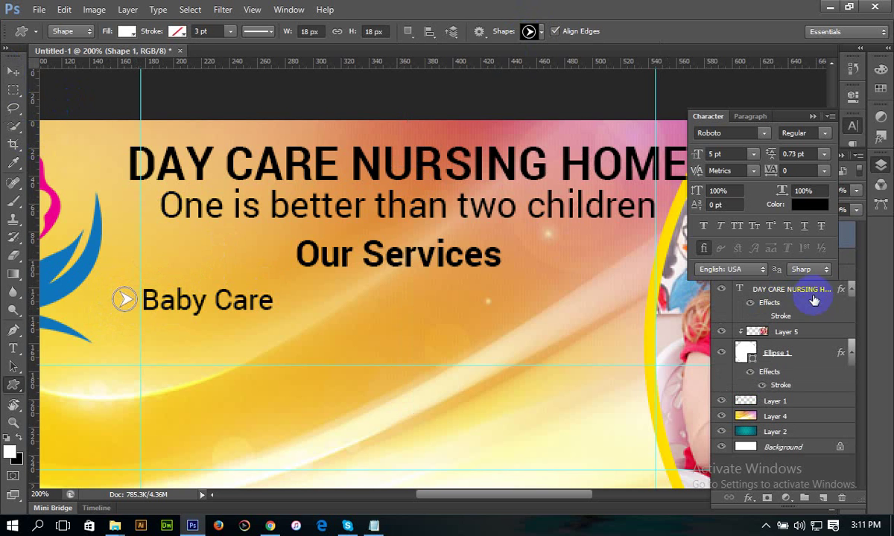
{"action": "left_click", "coordinate": [819, 205]}
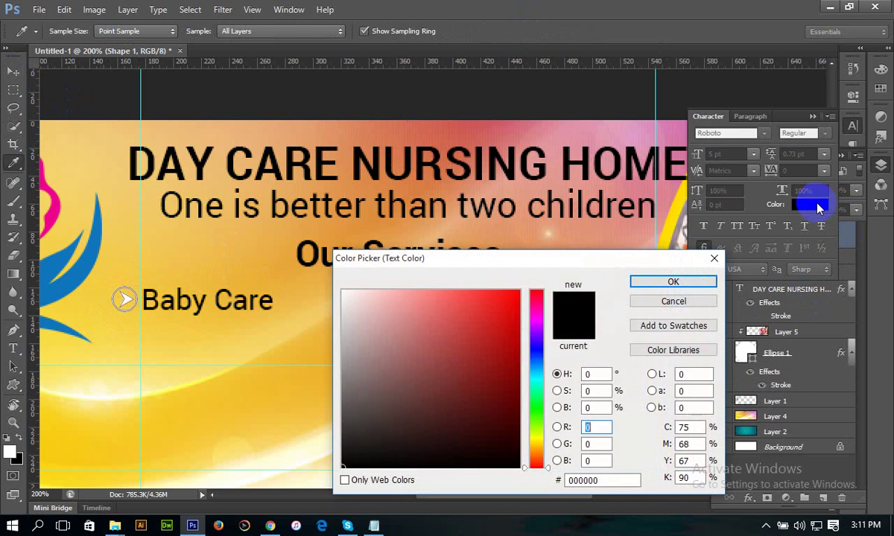
{"action": "left_click", "coordinate": [673, 301]}
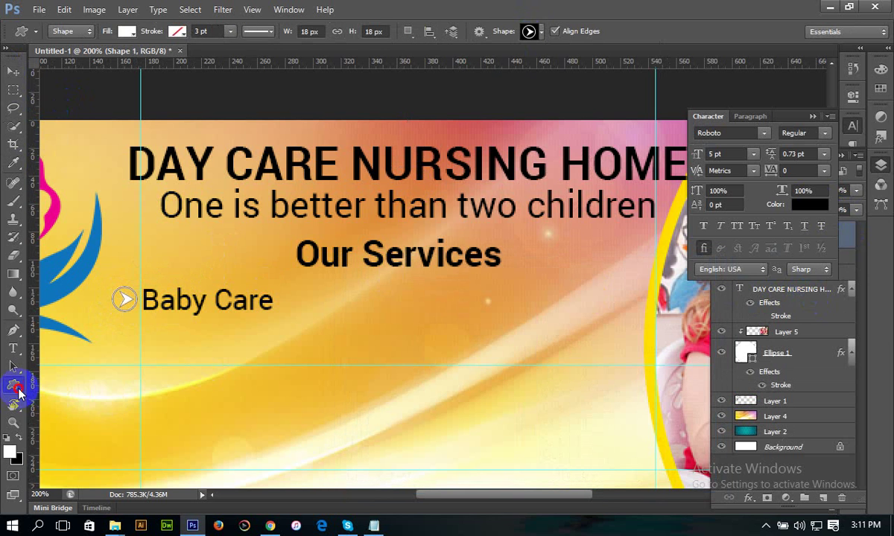
{"action": "right_click", "coordinate": [18, 391]}
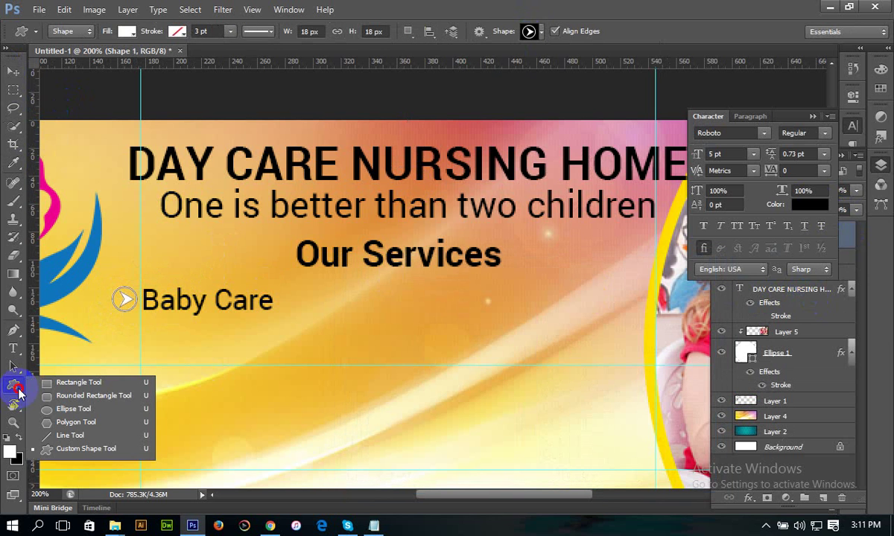
{"action": "left_click", "coordinate": [75, 450]}
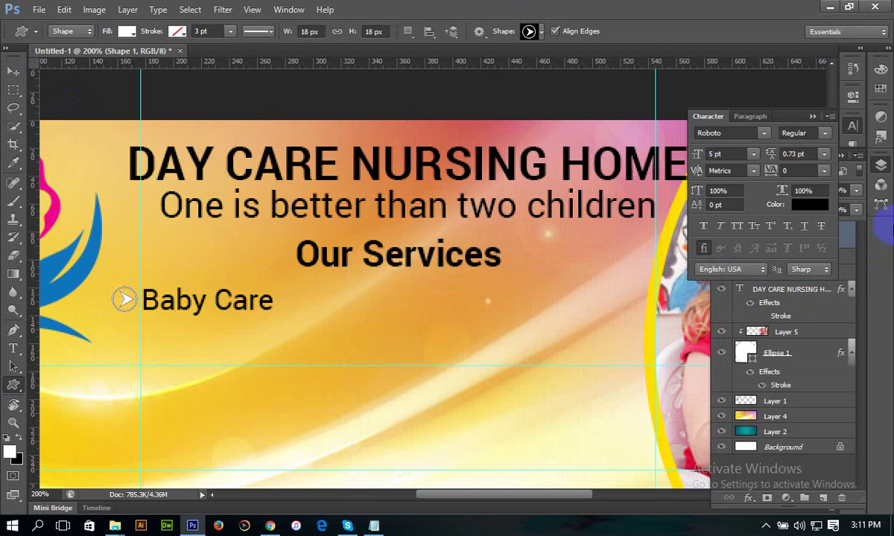
- Set the Shape 1 arrow's fill colour to black (000000)
{"action": "left_click", "coordinate": [815, 114]}
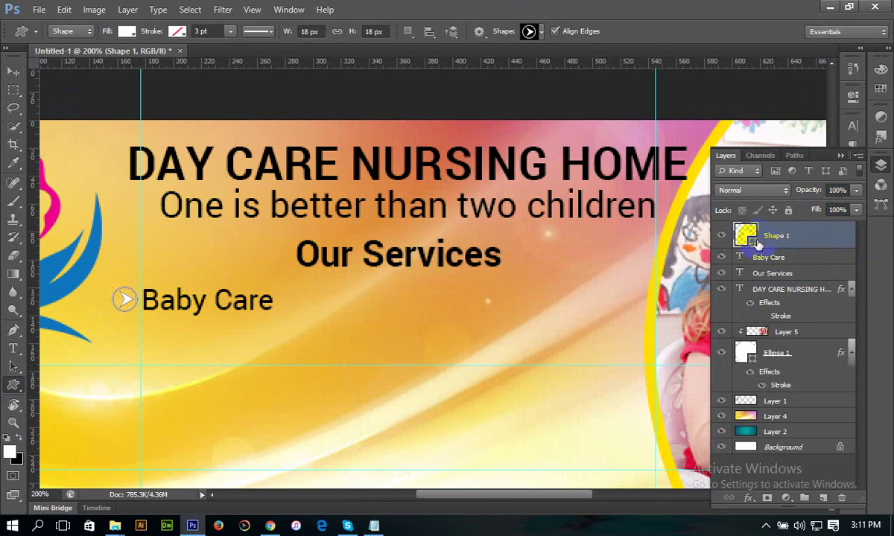
{"action": "double_click", "coordinate": [752, 242]}
{"action": "left_click_drag", "start_coordinate": [443, 342], "coordinate": [538, 525]}
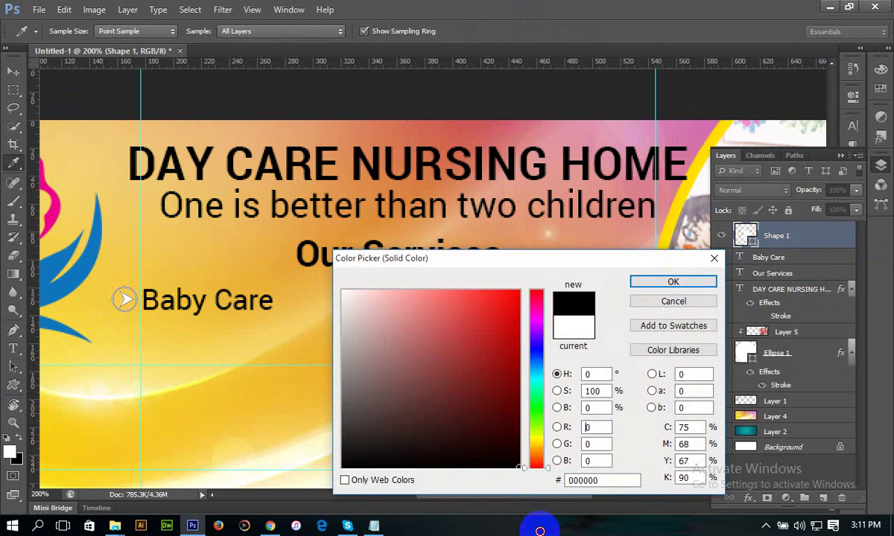
{"action": "left_click", "coordinate": [672, 282]}
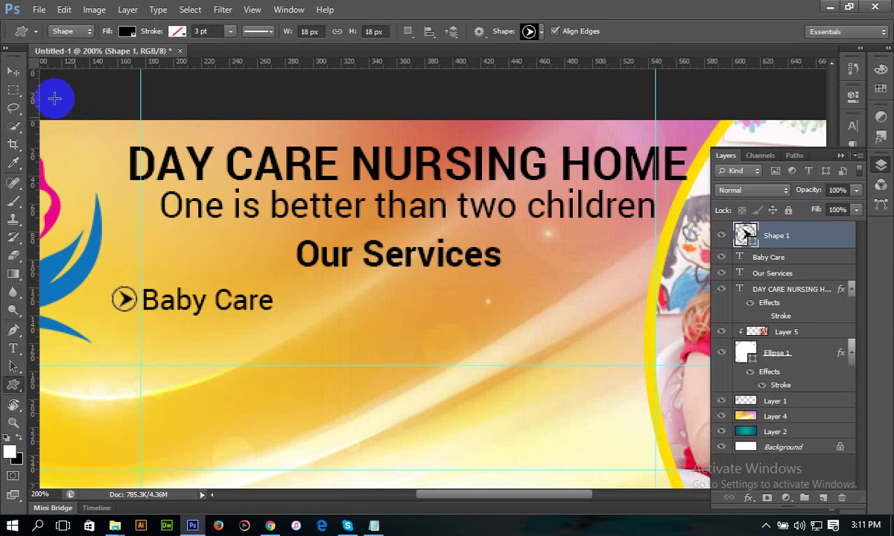
{"action": "left_click", "coordinate": [11, 67]}
- Shrink the Baby Care arrow shape to about 83 percent
{"action": "left_click", "coordinate": [287, 199], "text": "ctrl"}
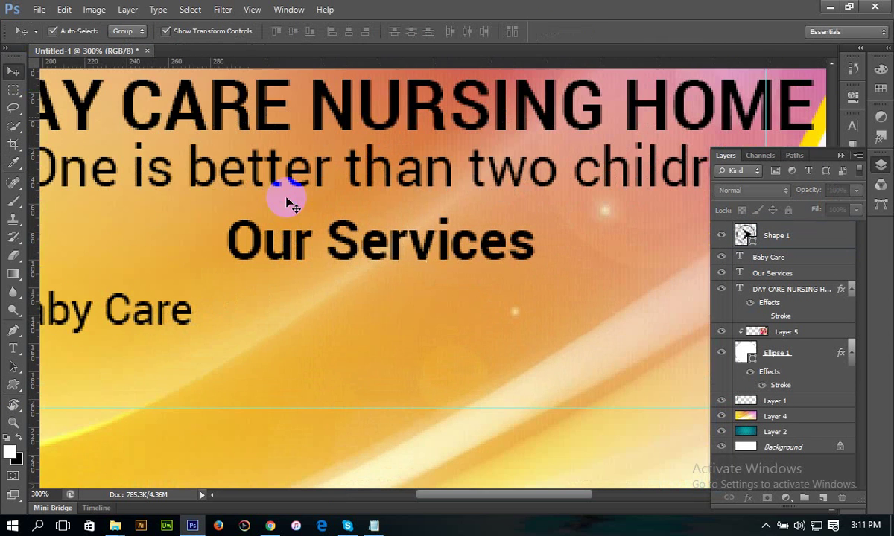
{"action": "left_click_drag", "start_coordinate": [324, 381], "coordinate": [529, 381]}
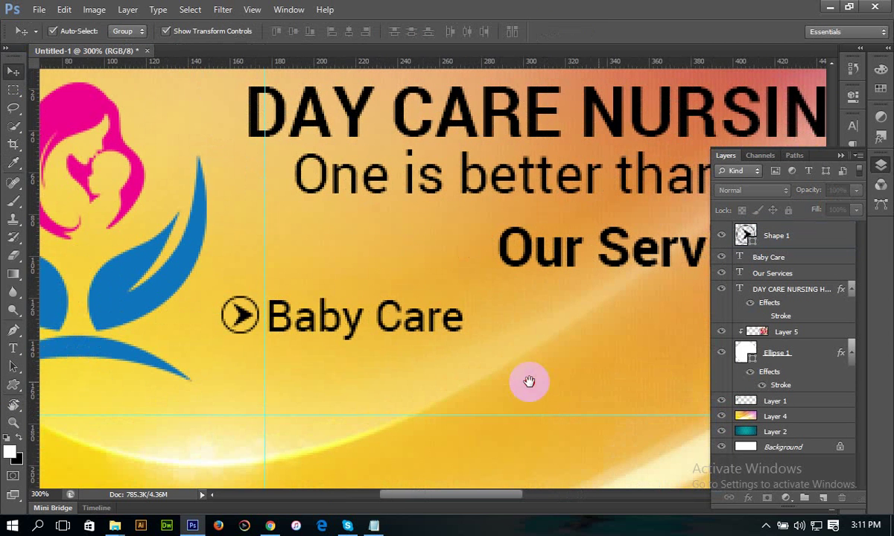
{"action": "left_click", "coordinate": [236, 314]}
{"action": "left_click_drag", "start_coordinate": [261, 337], "coordinate": [256, 331]}
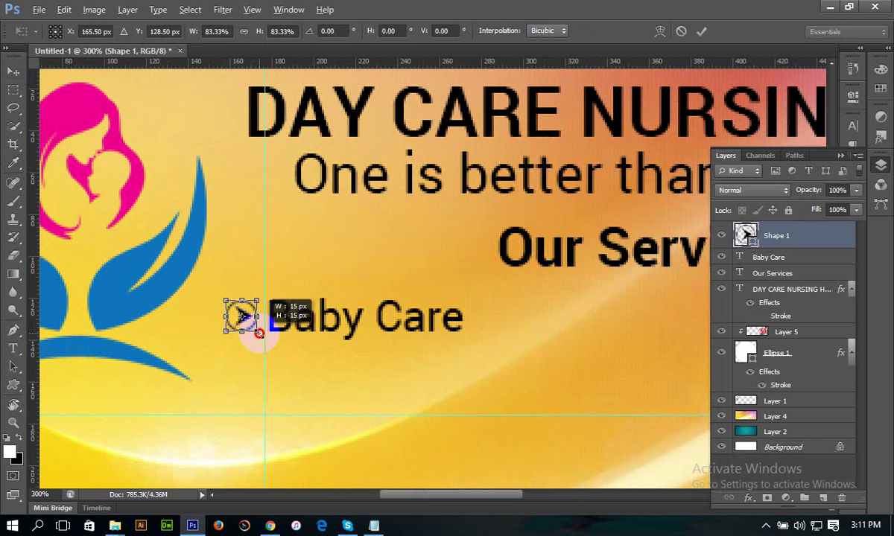
{"action": "key", "text": "Return"}
{"action": "left_click", "coordinate": [417, 380]}
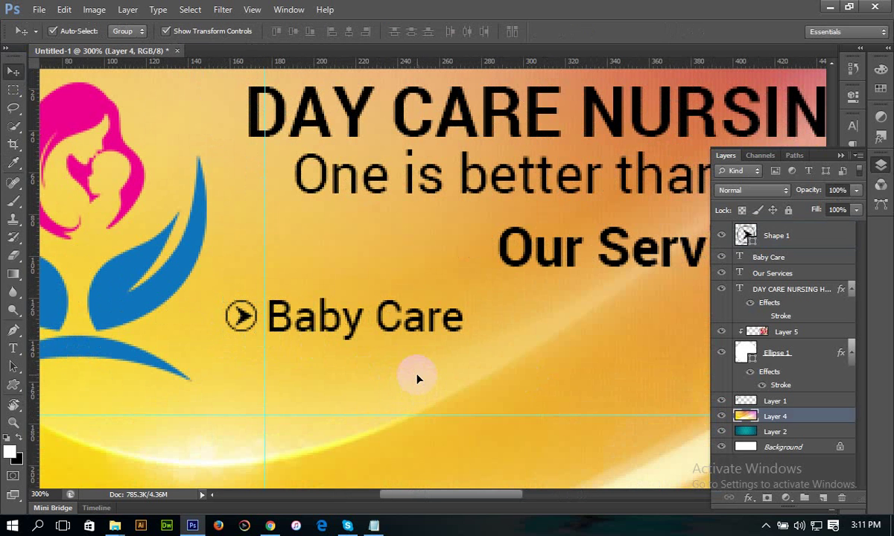
{"action": "key", "text": "ctrl+minus"}
- Shorten the height of the Baby Care text box
{"action": "left_click", "coordinate": [336, 299]}
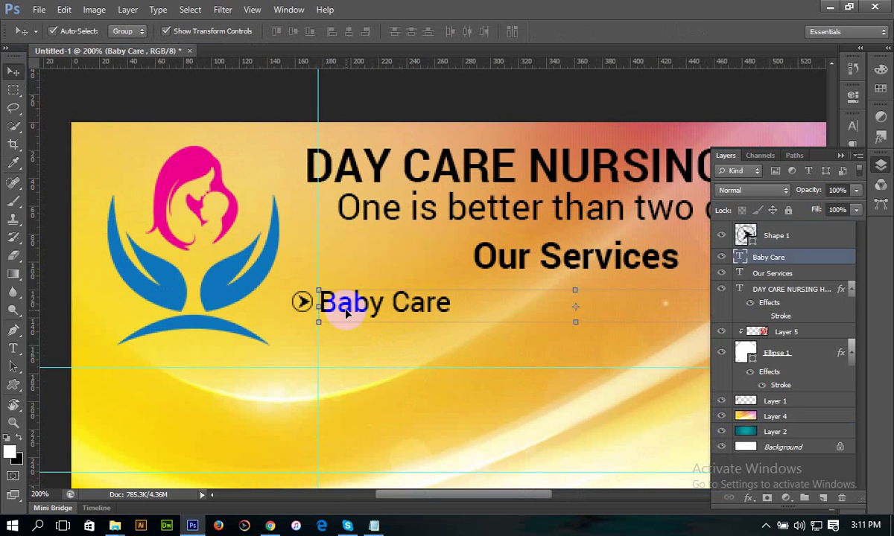
{"action": "left_click_drag", "start_coordinate": [457, 331], "coordinate": [357, 324]}
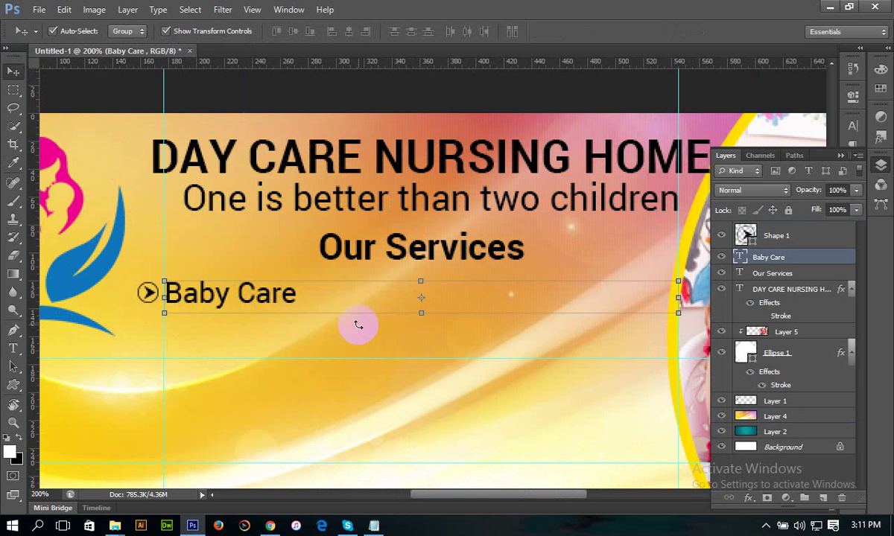
{"action": "key", "text": "t"}
{"action": "left_click", "coordinate": [376, 302]}
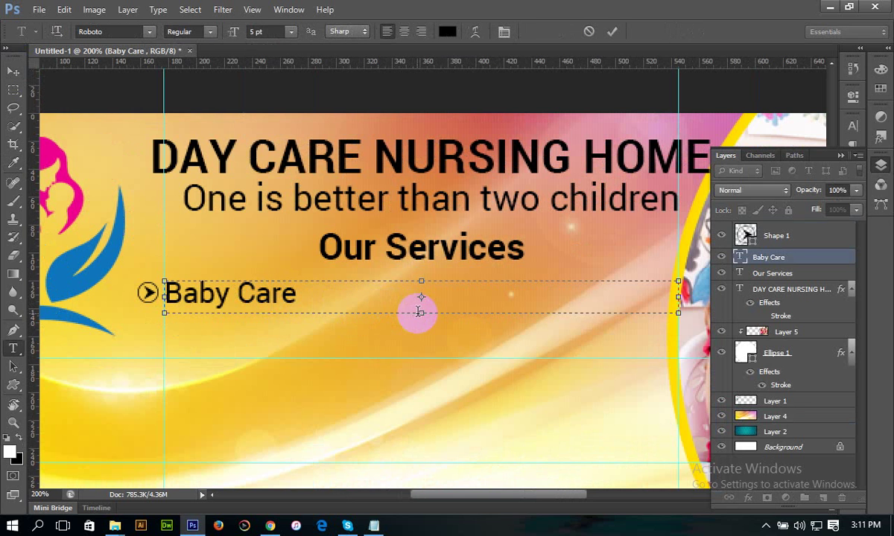
{"action": "left_click_drag", "start_coordinate": [420, 313], "coordinate": [420, 302]}
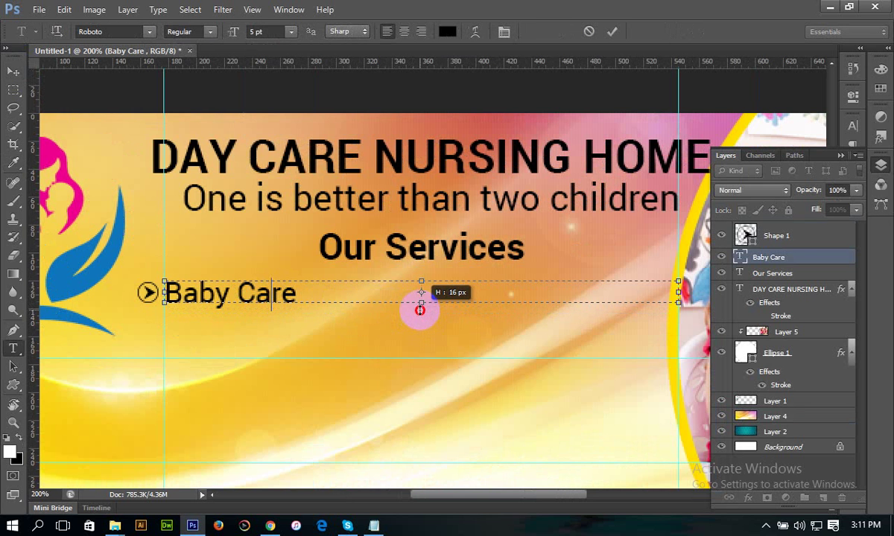
{"action": "left_click", "coordinate": [13, 71]}
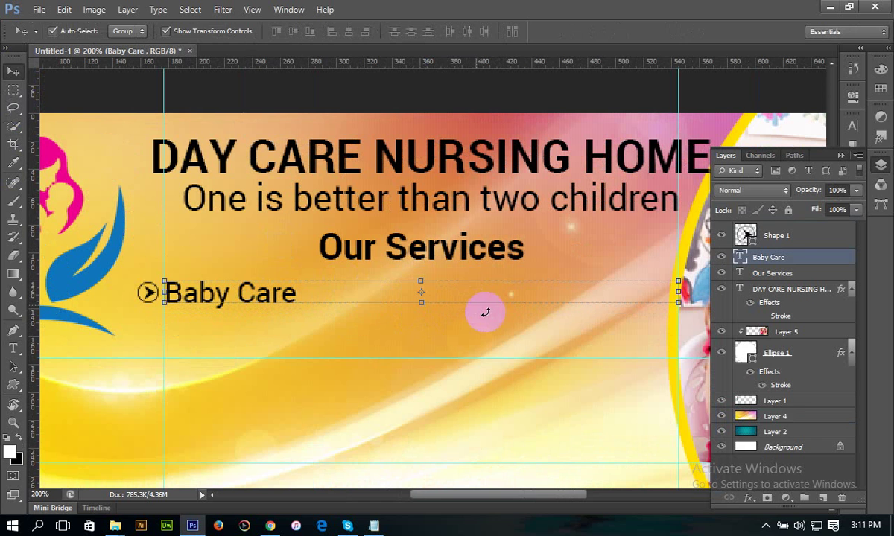
- Narrow the Baby Care text box to about 101 px wide and commit it
{"action": "key", "text": "t"}
{"action": "left_click_drag", "start_coordinate": [260, 293], "coordinate": [292, 293]}
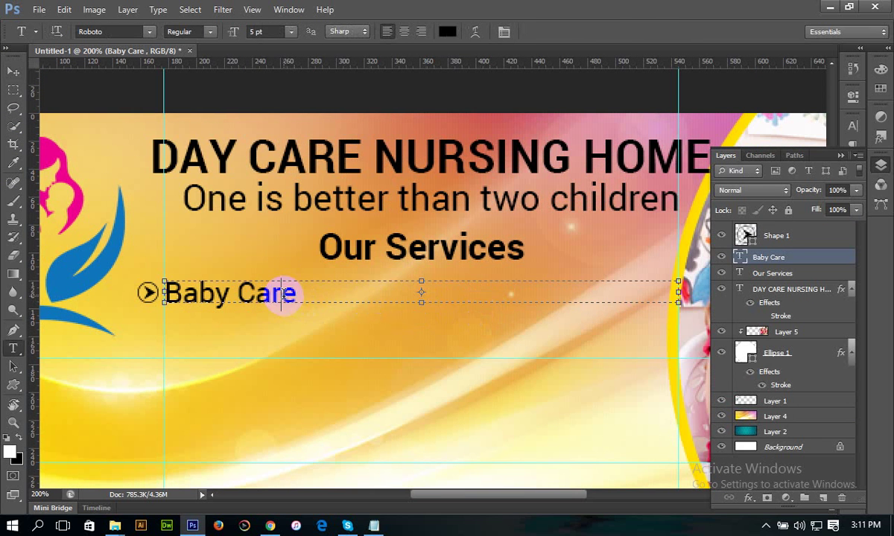
{"action": "left_click", "coordinate": [283, 293]}
{"action": "key", "text": "ctrl+minus"}
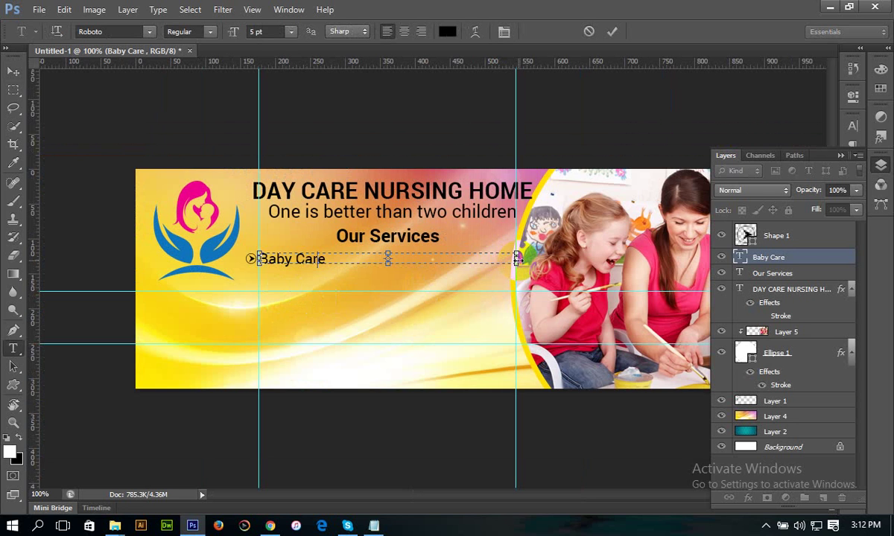
{"action": "left_click_drag", "start_coordinate": [518, 258], "coordinate": [338, 264]}
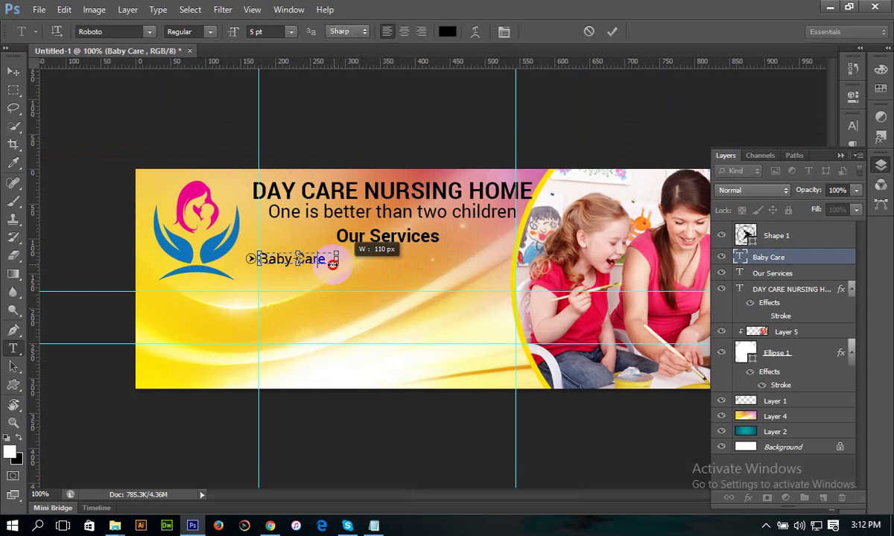
{"action": "left_click_drag", "start_coordinate": [332, 264], "coordinate": [337, 260]}
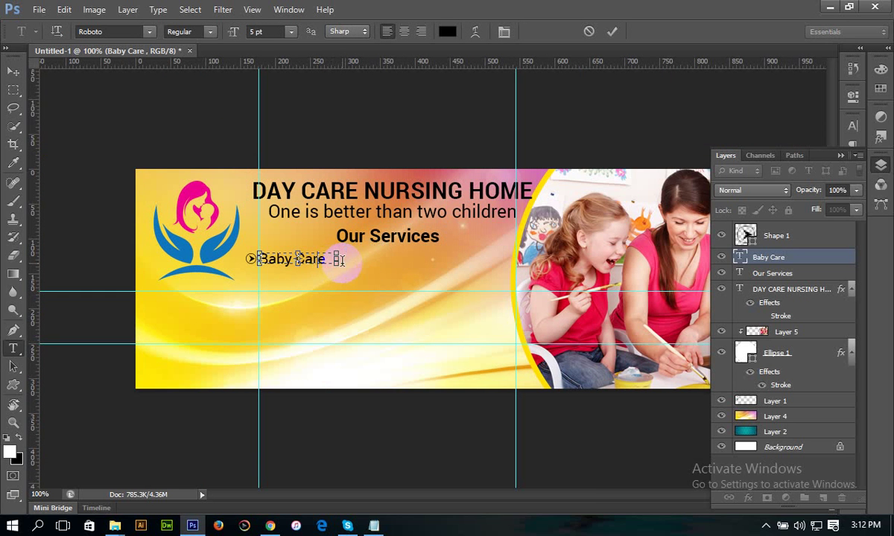
{"action": "left_click", "coordinate": [12, 74]}
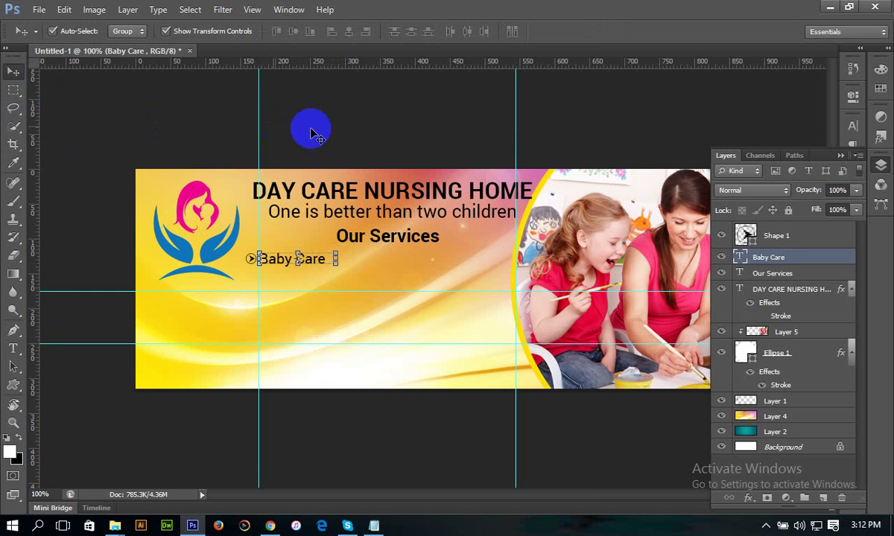
{"action": "key", "text": "ctrl+plus"}
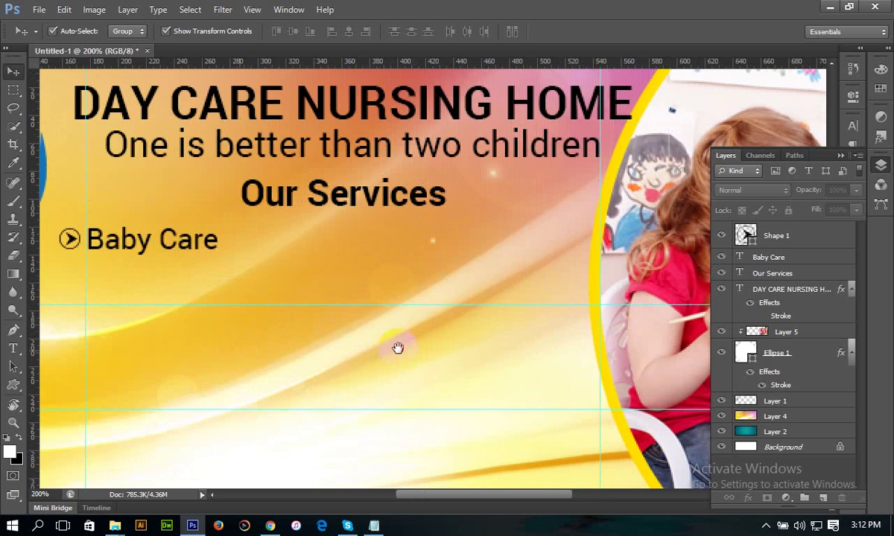
- Select the arrow and Baby Care layers and duplicate the pair one row below
{"action": "scroll", "coordinate": [383, 338], "scroll_direction": "left", "scroll_amount": 3}
{"action": "left_click", "coordinate": [295, 252]}
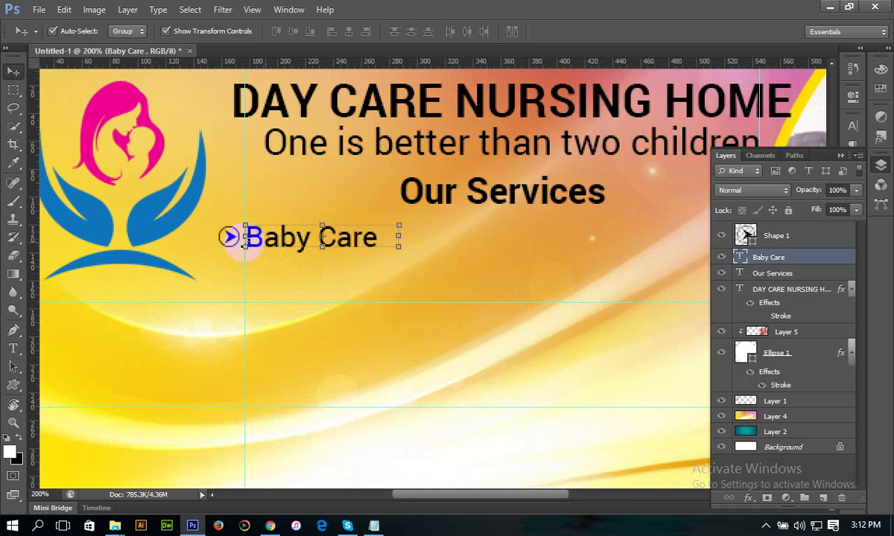
{"action": "left_click", "coordinate": [228, 237], "text": "shift"}
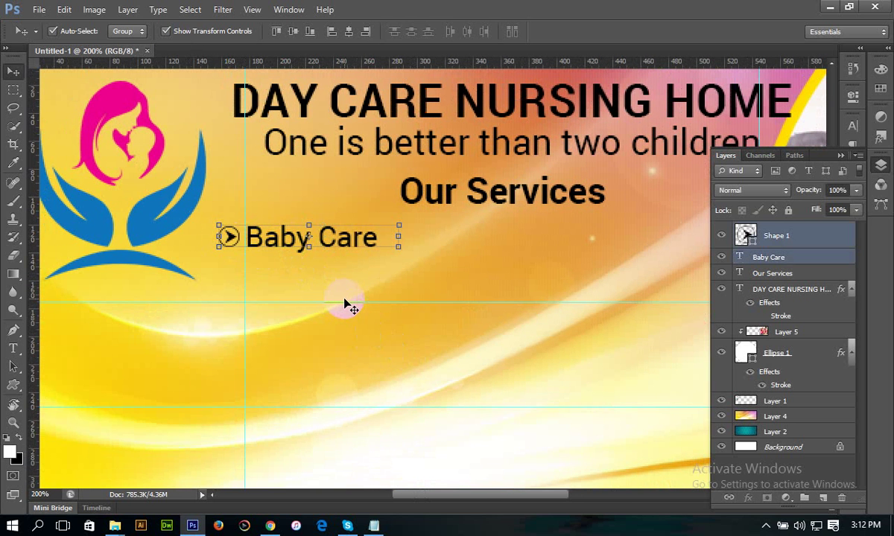
{"action": "key", "text": "ctrl+plus"}
{"action": "scroll", "coordinate": [350, 306], "scroll_direction": "left", "scroll_amount": 3}
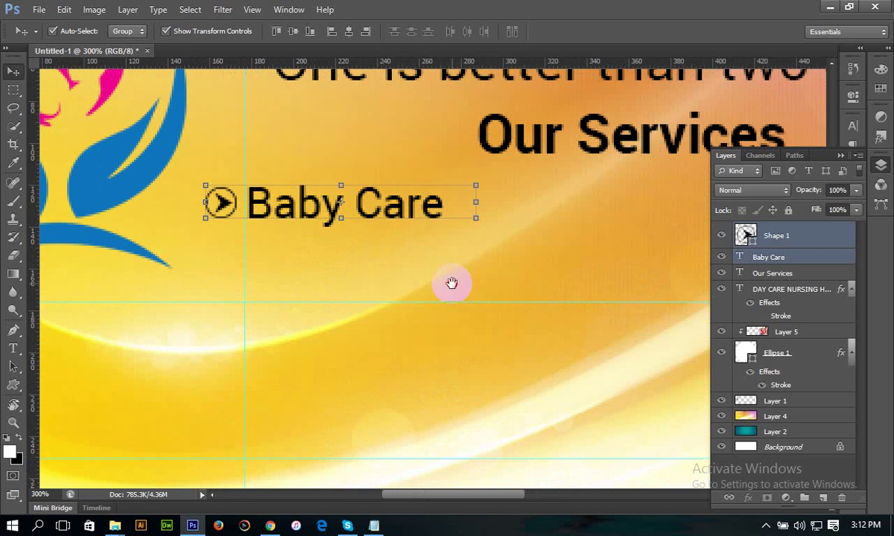
{"action": "scroll", "coordinate": [451, 283], "scroll_direction": "left", "scroll_amount": 3}
{"action": "mouse_move", "coordinate": [342, 208]}
{"action": "left_mouse_down", "text": "alt"}
{"action": "mouse_move", "coordinate": [337, 313]}
{"action": "mouse_move", "coordinate": [366, 306]}
{"action": "left_mouse_up", "text": "alt"}
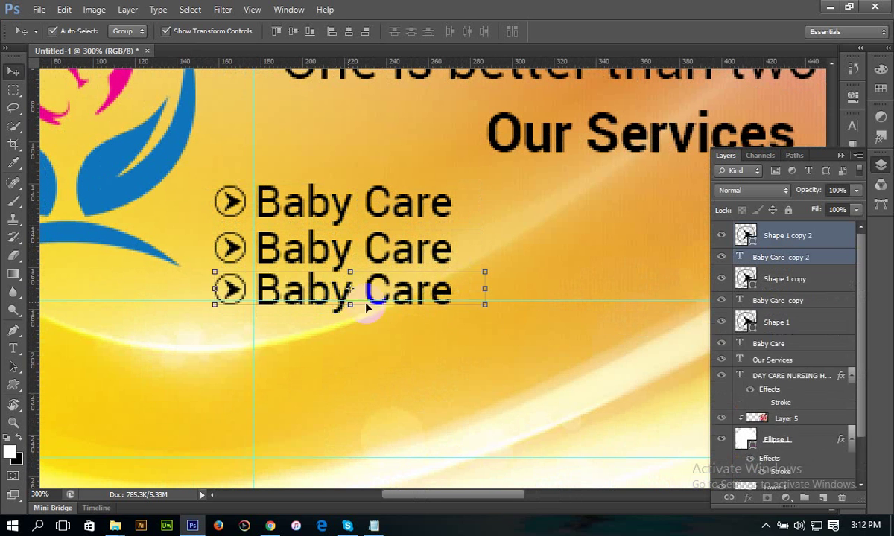
- Copy the Baby Care item into a second column, two rows deep
{"action": "scroll", "coordinate": [239, 346], "scroll_direction": "right", "scroll_amount": 5}
{"action": "scroll", "coordinate": [239, 346], "scroll_direction": "up", "scroll_amount": 1}
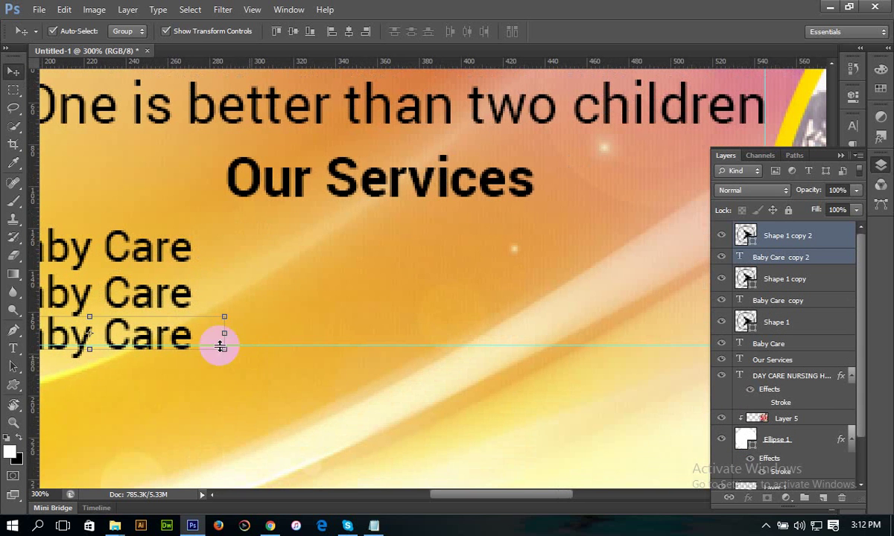
{"action": "left_click_drag", "start_coordinate": [178, 336], "coordinate": [444, 249]}
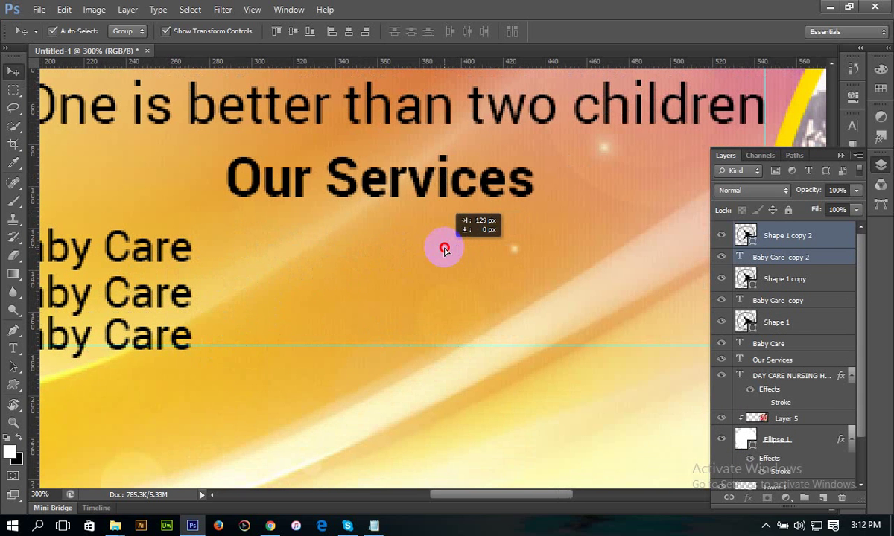
{"action": "left_click_drag", "start_coordinate": [428, 253], "coordinate": [422, 348]}
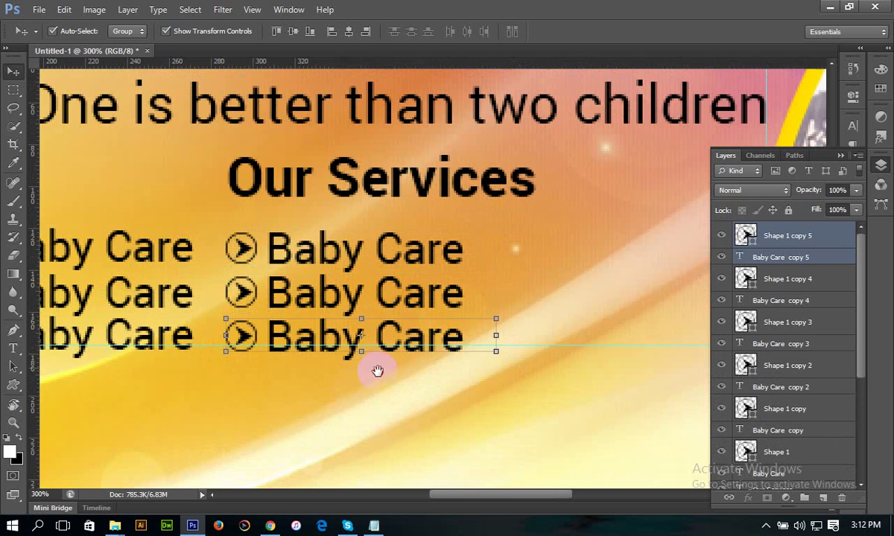
- Fill the third column with Baby Care copies up to the top row
{"action": "left_click_drag", "start_coordinate": [378, 371], "coordinate": [356, 373]}
{"action": "left_click_drag", "start_coordinate": [301, 373], "coordinate": [558, 248]}
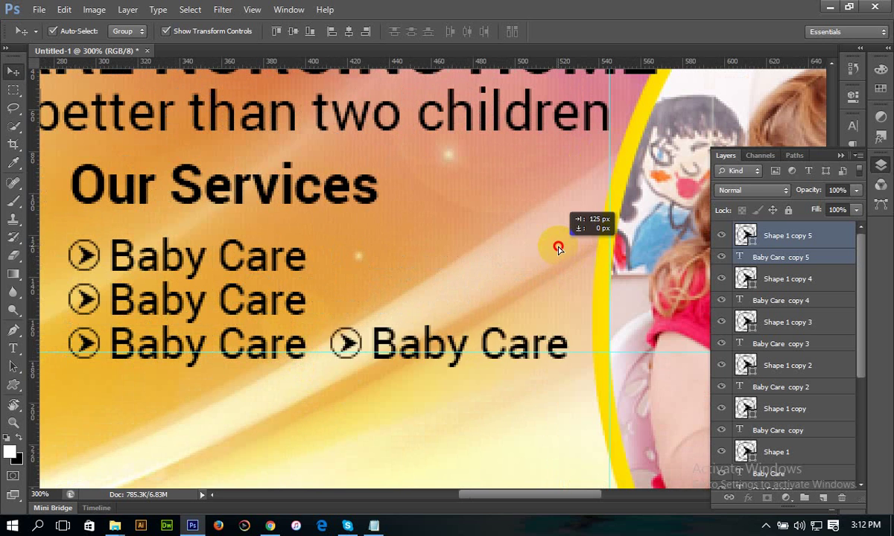
{"action": "left_click_drag", "start_coordinate": [559, 248], "coordinate": [557, 248]}
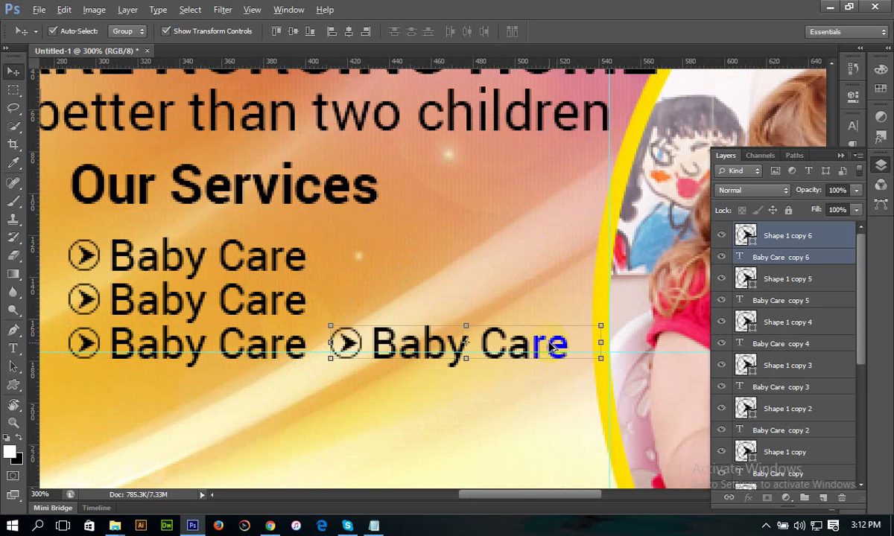
{"action": "left_click_drag", "start_coordinate": [551, 347], "coordinate": [545, 257]}
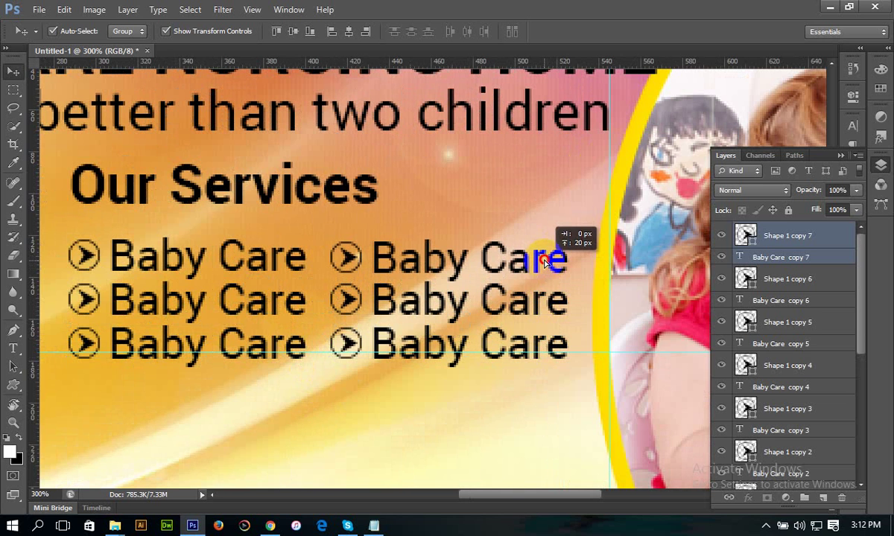
{"action": "left_click_drag", "start_coordinate": [545, 262], "coordinate": [507, 252]}
{"action": "left_click", "coordinate": [484, 417]}
- Clear the layer selection and zoom in on the services grid
{"action": "scroll", "coordinate": [474, 399], "scroll_direction": "down", "scroll_amount": 2}
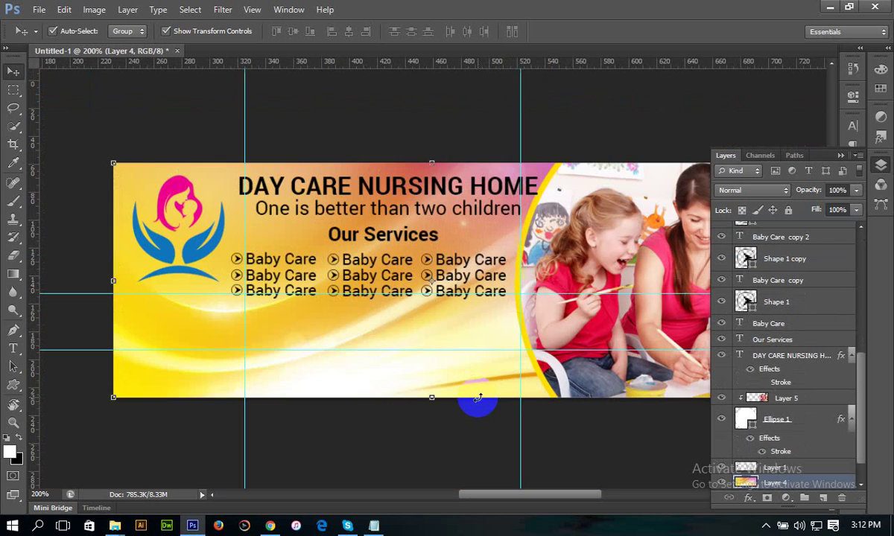
{"action": "left_click", "coordinate": [350, 120]}
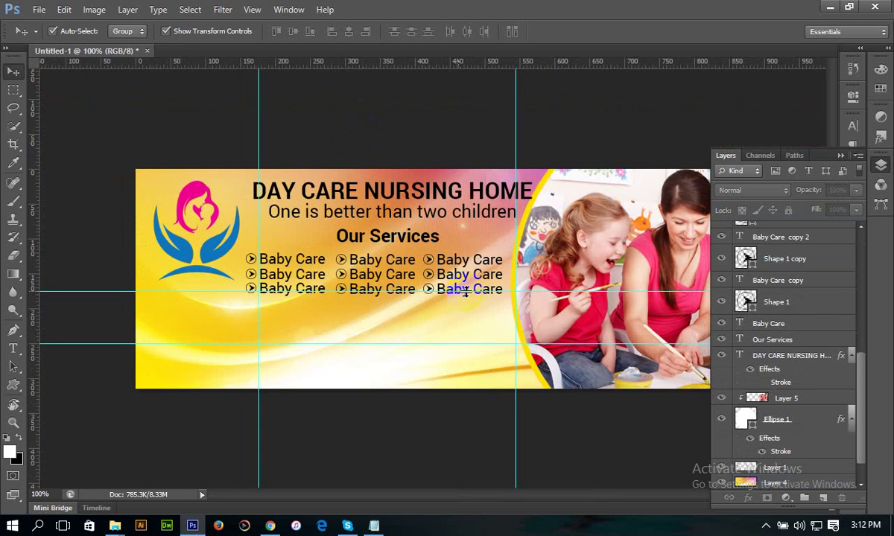
{"action": "left_click", "coordinate": [495, 347]}
{"action": "left_click", "coordinate": [405, 237]}
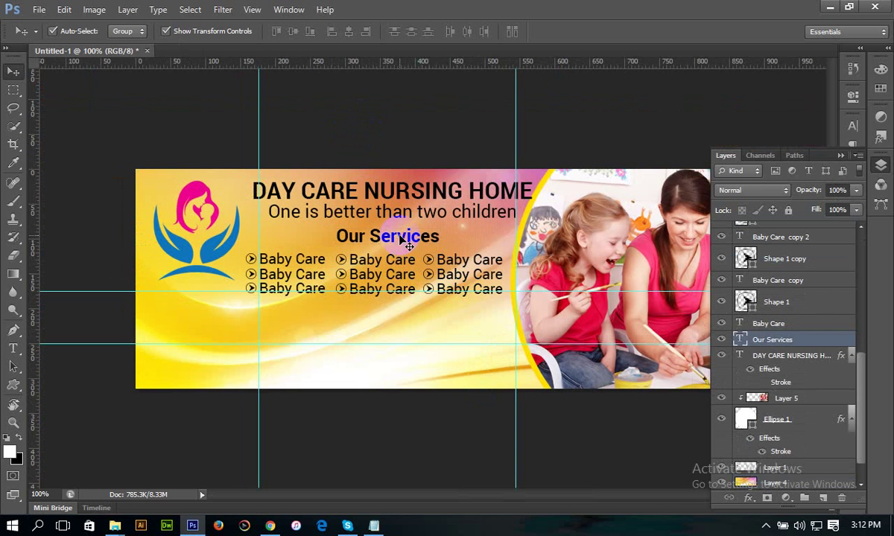
{"action": "left_click", "coordinate": [390, 406]}
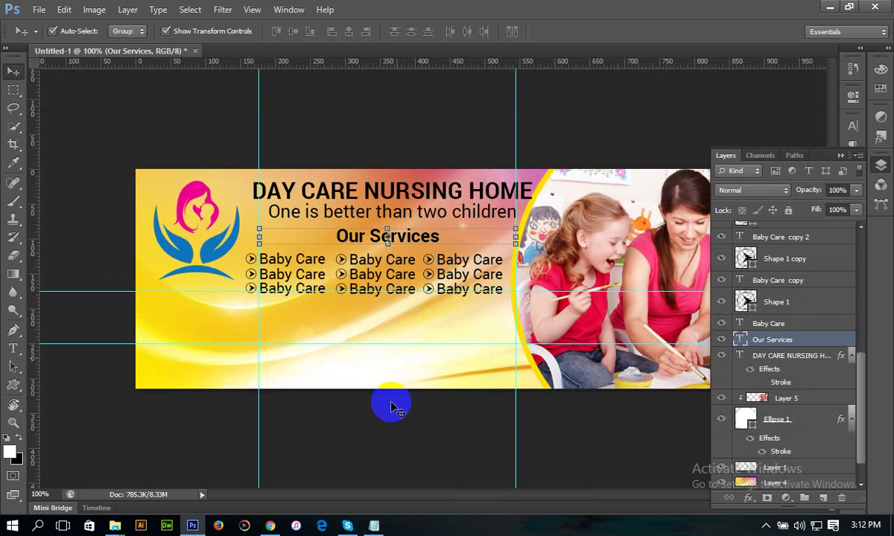
{"action": "key", "text": "ctrl+plus"}
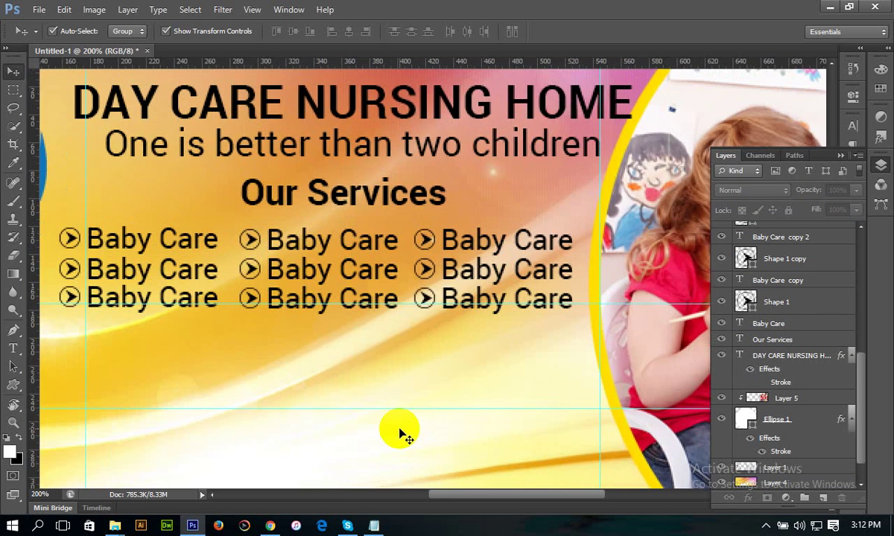
{"action": "key", "text": "ctrl+minus"}
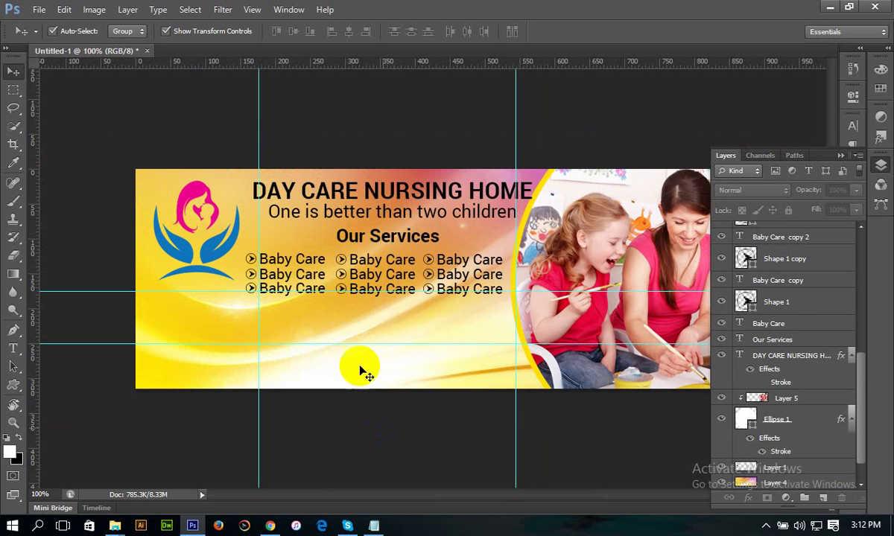
{"action": "left_click_drag", "start_coordinate": [294, 309], "coordinate": [201, 286]}
{"action": "key", "text": "ctrl+plus"}
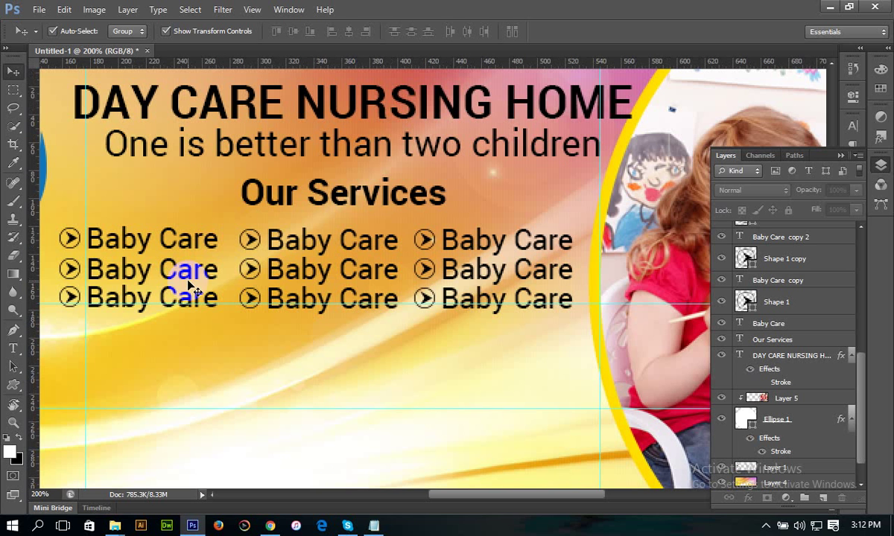
- Delete the left third-row Baby Care text and arrow, plus the middle text
{"action": "left_click", "coordinate": [176, 299]}
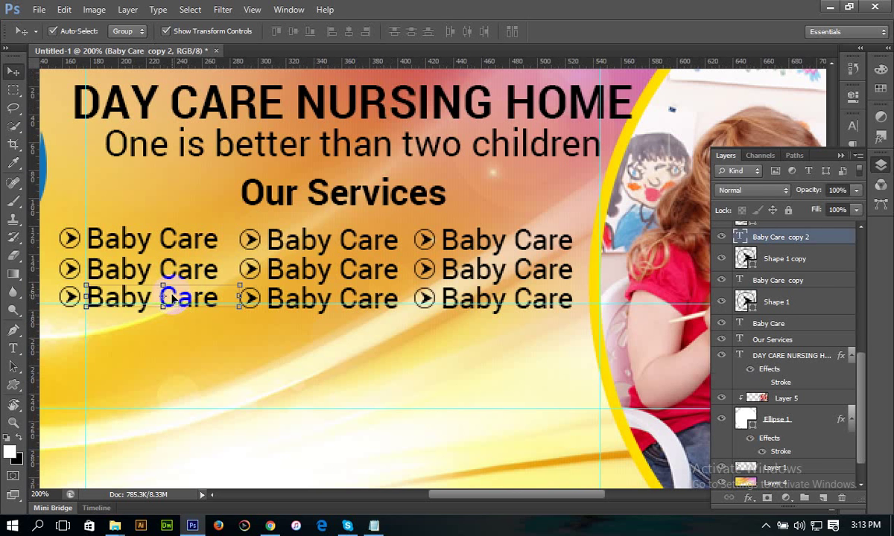
{"action": "key", "text": "Delete"}
{"action": "left_click", "coordinate": [71, 297]}
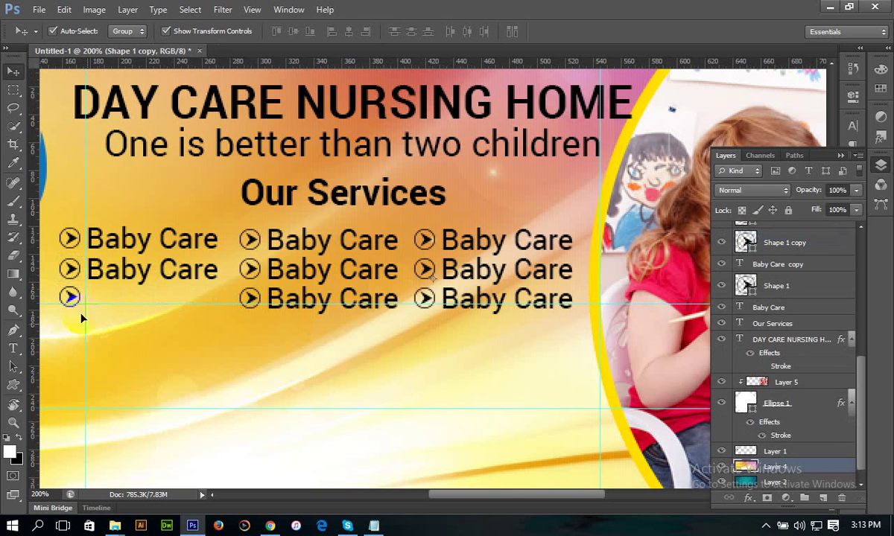
{"action": "key", "text": "Delete"}
{"action": "left_click", "coordinate": [256, 299]}
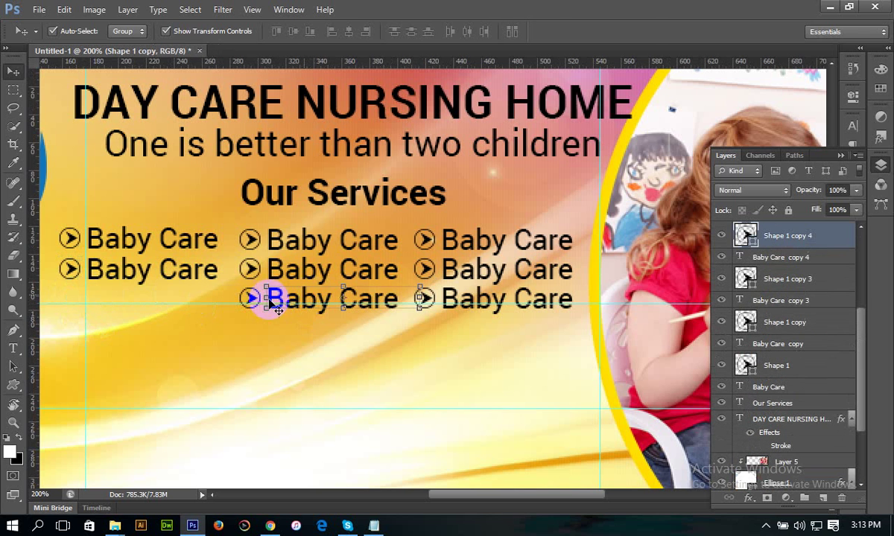
{"action": "key", "text": "Delete"}
- Remove the middle third-row arrow, restoring the accidentally deleted second-row arrow
{"action": "key", "text": "ctrl+t"}
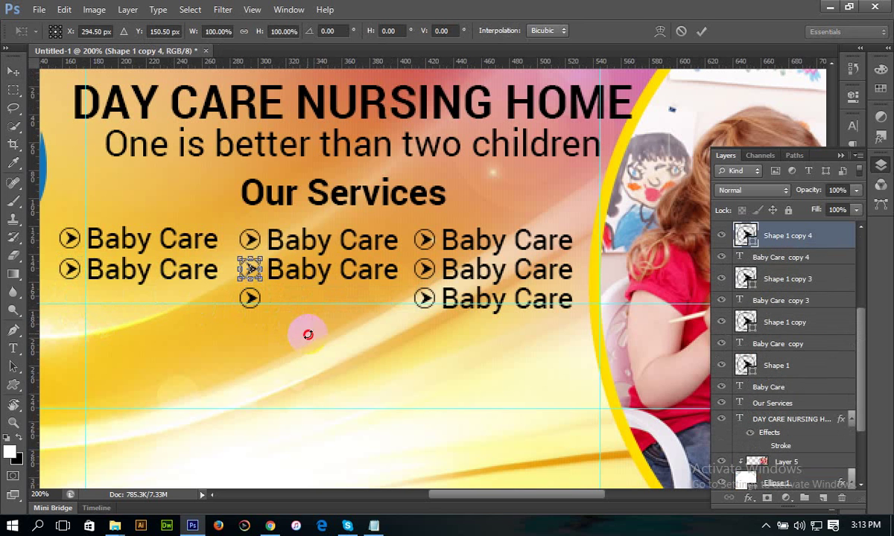
{"action": "key", "text": "Return"}
{"action": "left_click", "coordinate": [251, 298]}
{"action": "key", "text": "ctrl+j"}
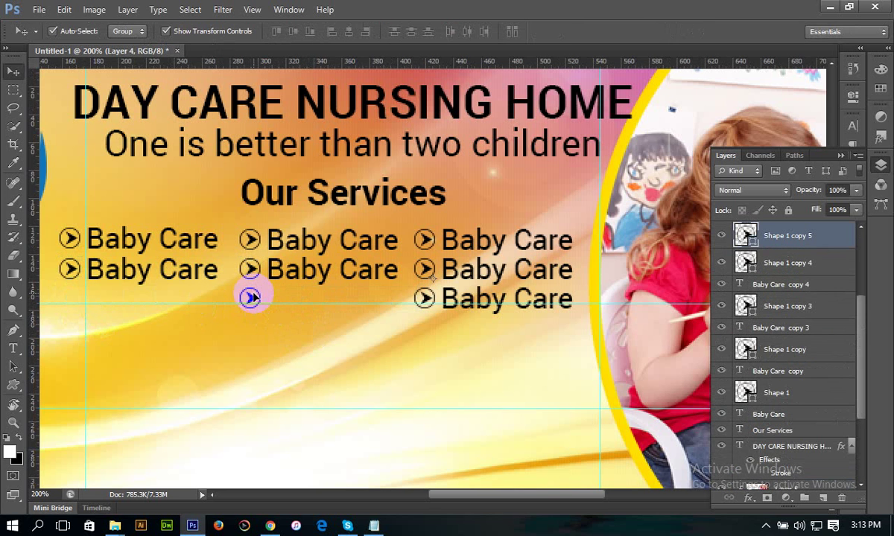
{"action": "key", "text": "Delete"}
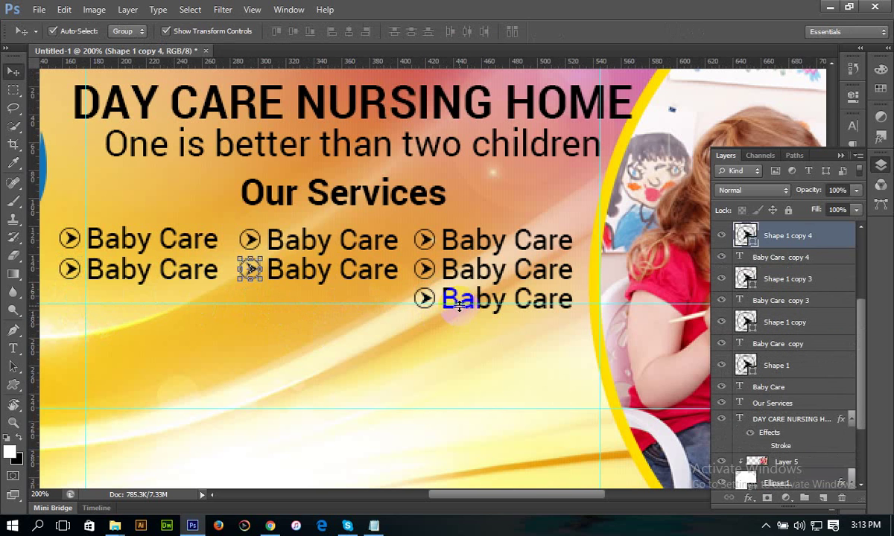
{"action": "key", "text": "Delete"}
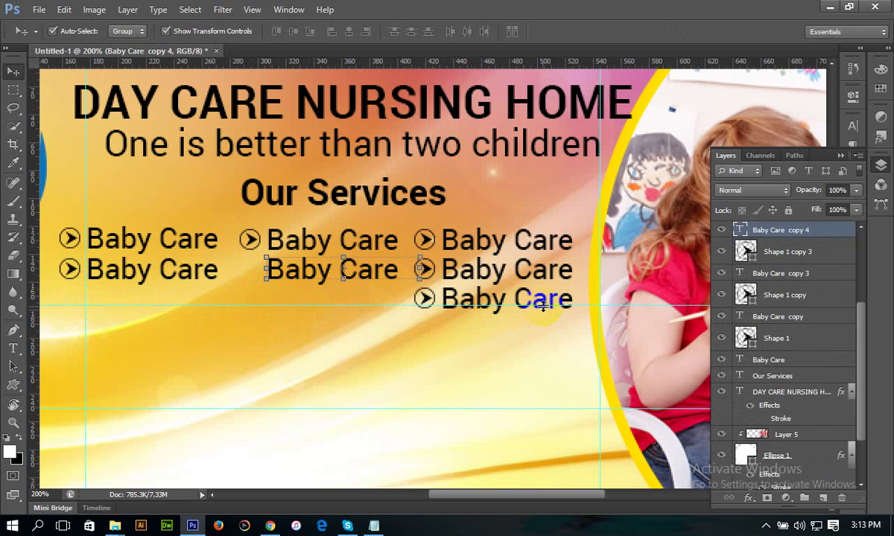
{"action": "key", "text": "ctrl+z"}
- Delete the right third-row arrow and Baby Care text, then view the banner
{"action": "left_click", "coordinate": [423, 299]}
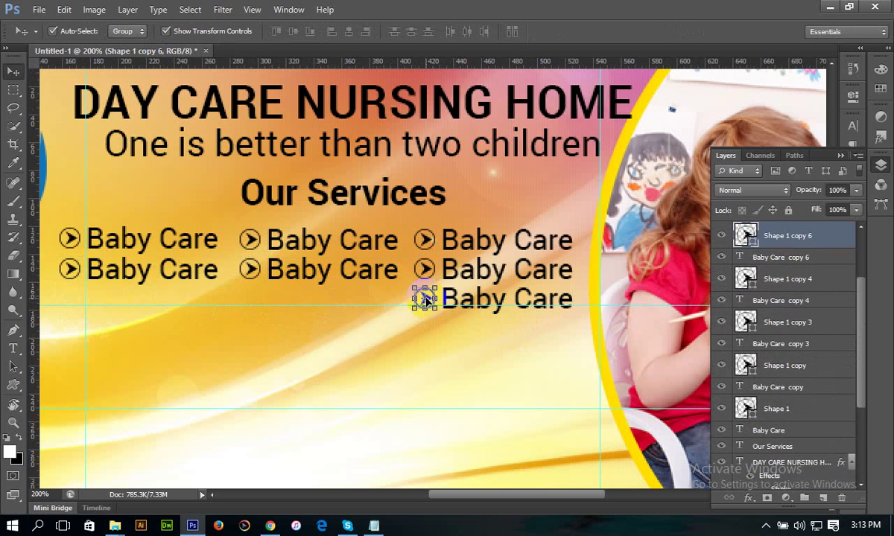
{"action": "key", "text": "Delete"}
{"action": "key", "text": "Delete"}
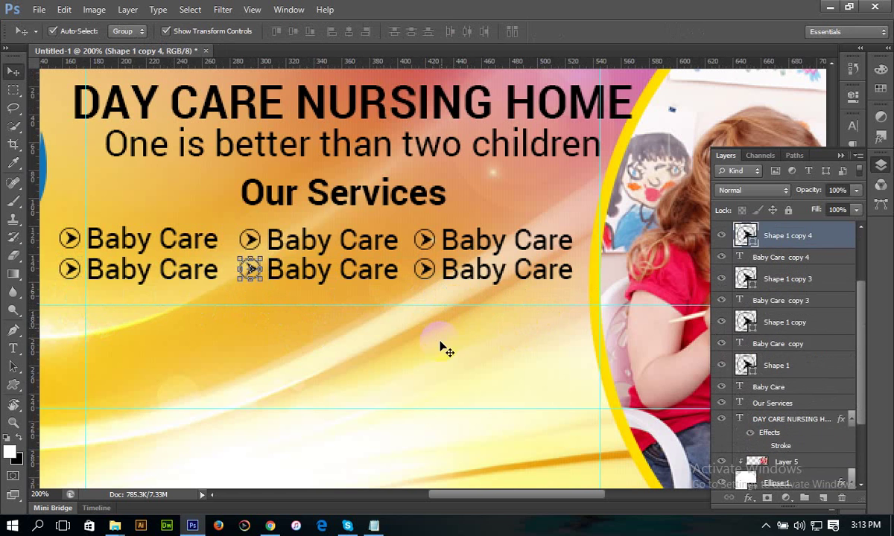
{"action": "left_click", "coordinate": [439, 345]}
{"action": "key", "text": "ctrl+minus"}
{"action": "key", "text": "ctrl+minus"}
{"action": "key", "text": "ctrl+plus"}
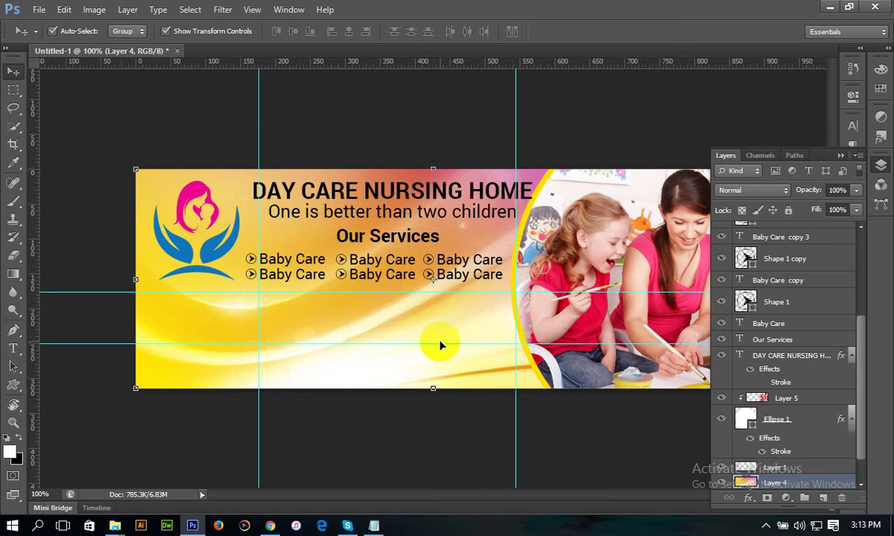
- Place a copy of the Our Services heading about 80 px lower
{"action": "left_click", "coordinate": [376, 236]}
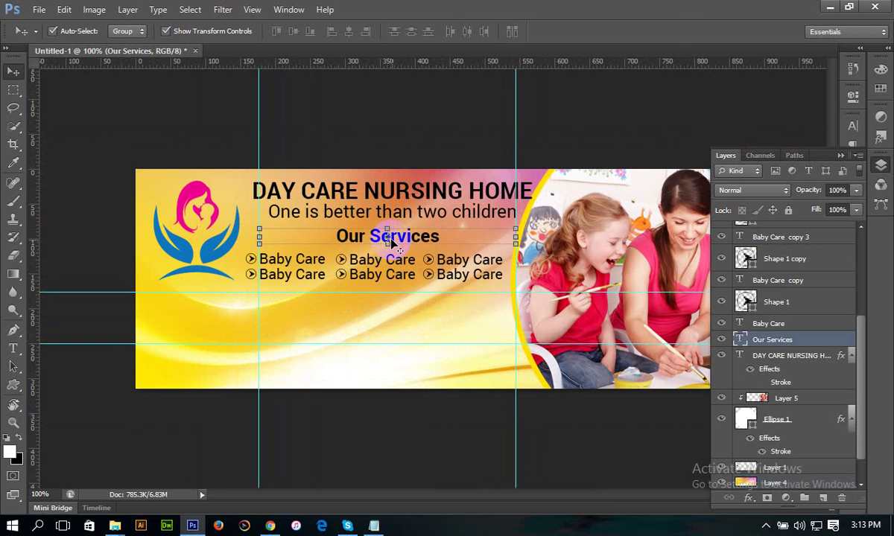
{"action": "key", "text": "ctrl+t"}
{"action": "key", "text": "Return"}
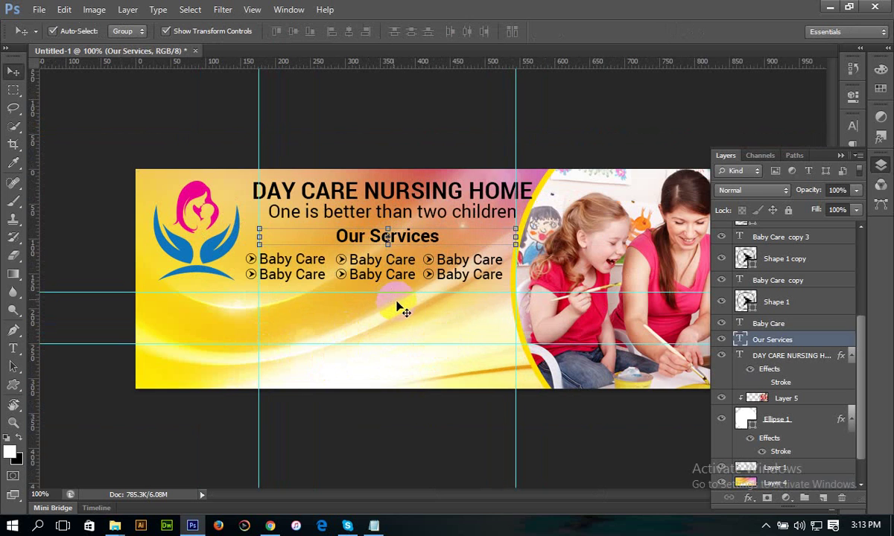
{"action": "left_click", "coordinate": [414, 251]}
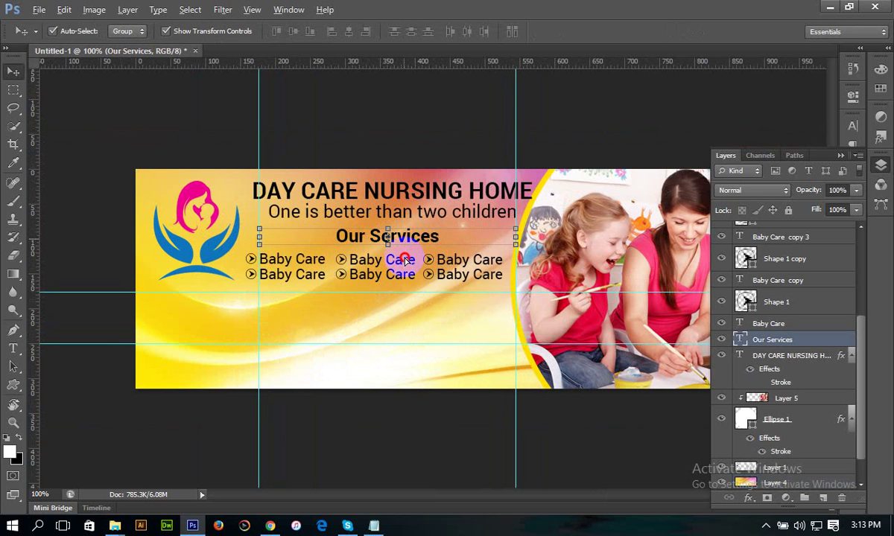
{"action": "left_click_drag", "start_coordinate": [405, 259], "coordinate": [406, 310]}
{"action": "key", "text": "Up"}
{"action": "key", "text": "Up"}
{"action": "key", "text": "Up"}
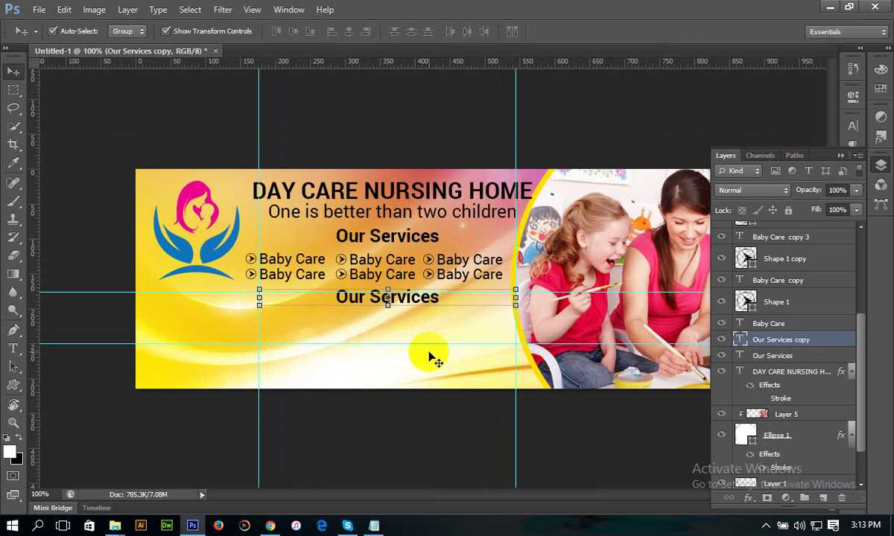
{"action": "left_click", "coordinate": [436, 420]}
- Retype the copied heading as 'Contact Us', fixing typos, and nudge it up
{"action": "key", "text": "ctrl+plus"}
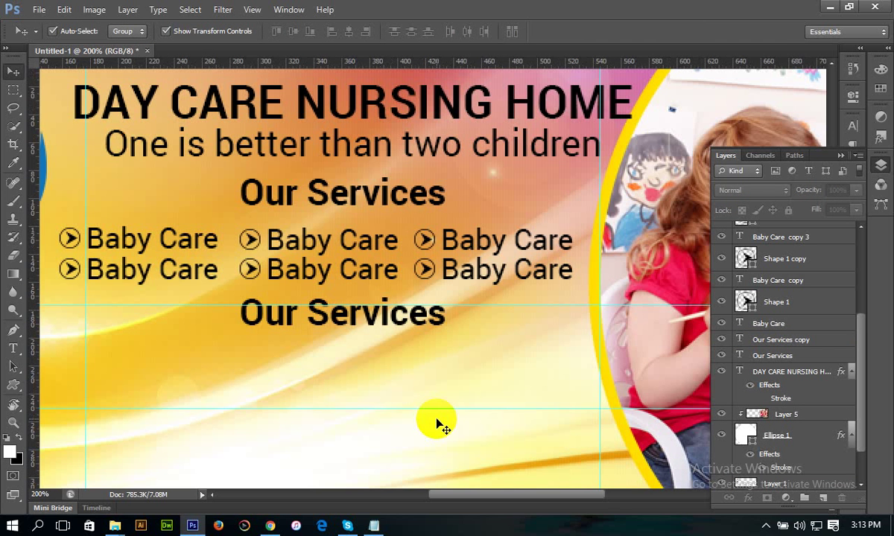
{"action": "left_click_drag", "start_coordinate": [364, 312], "coordinate": [389, 314]}
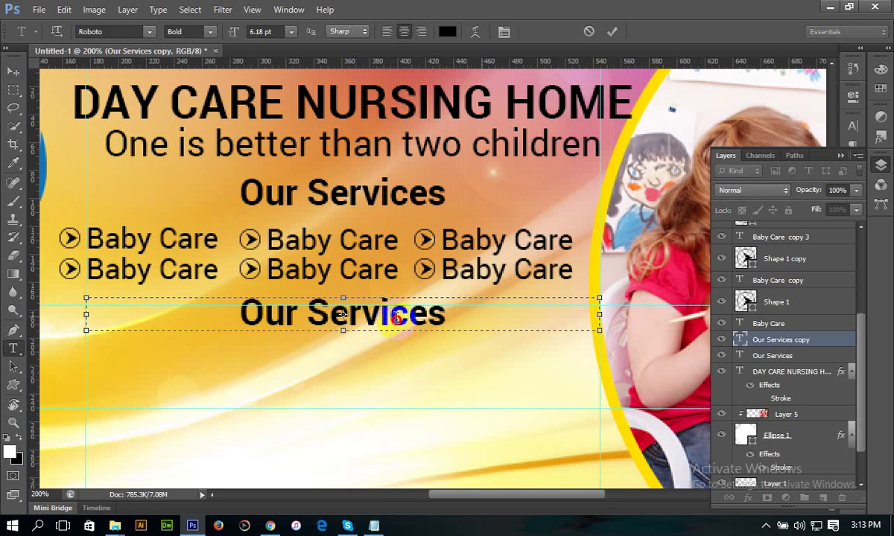
{"action": "left_click_drag", "start_coordinate": [446, 314], "coordinate": [190, 325]}
{"action": "type", "text": "COn"}
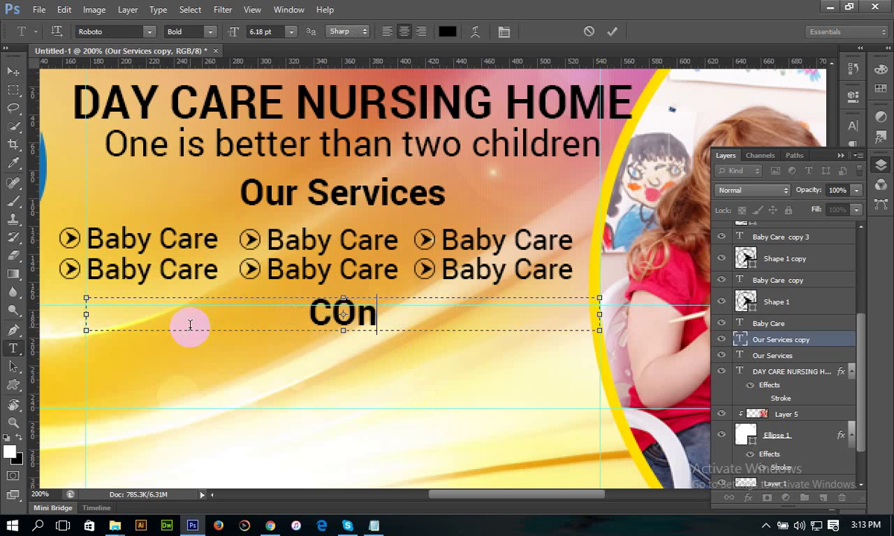
{"action": "type", "text": "tact U"}
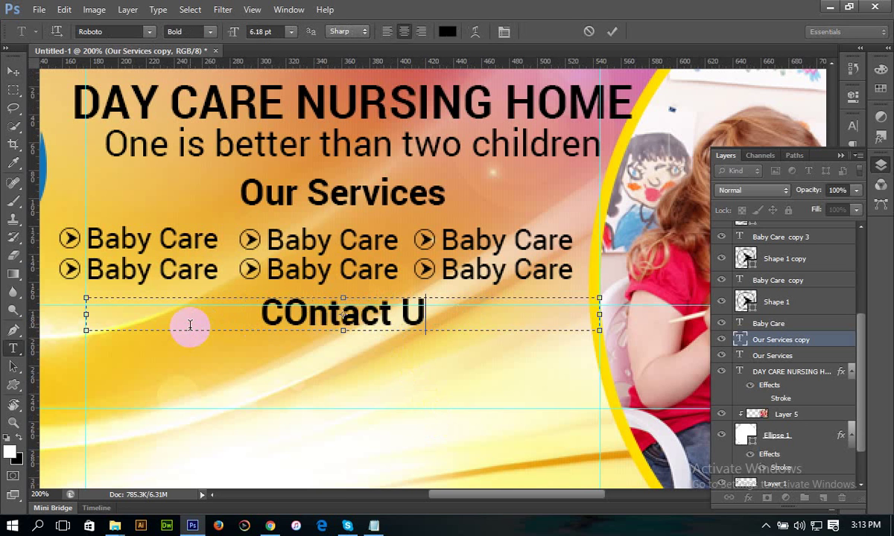
{"action": "type", "text": "sa"}
{"action": "key", "text": "BackSpace"}
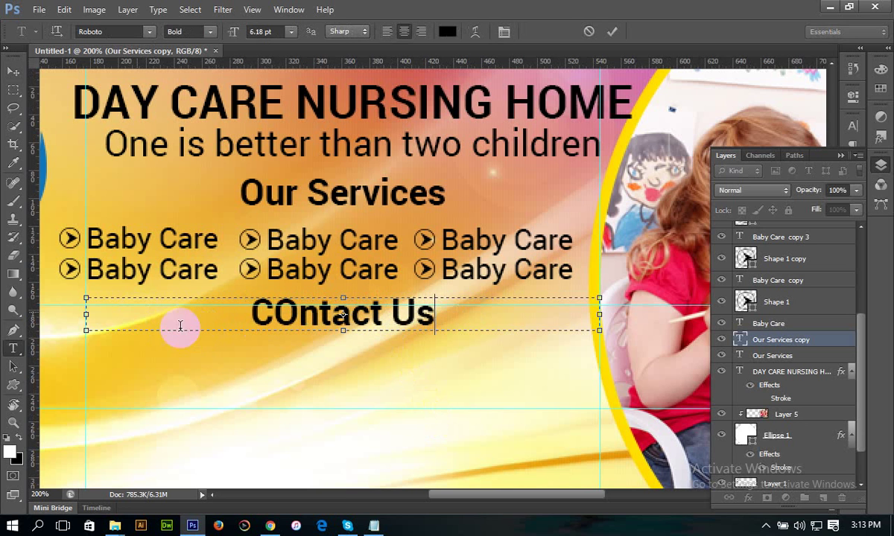
{"action": "left_click_drag", "start_coordinate": [297, 313], "coordinate": [280, 314]}
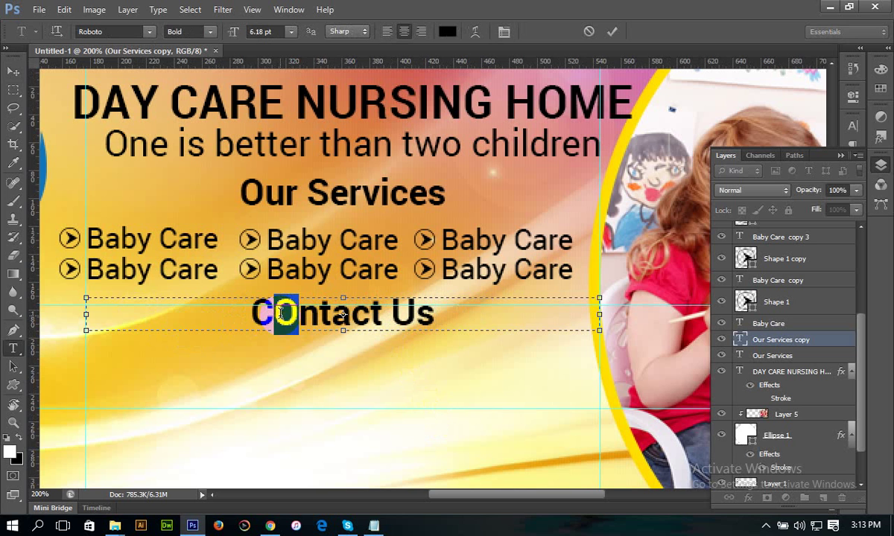
{"action": "type", "text": "o"}
{"action": "left_click", "coordinate": [13, 71]}
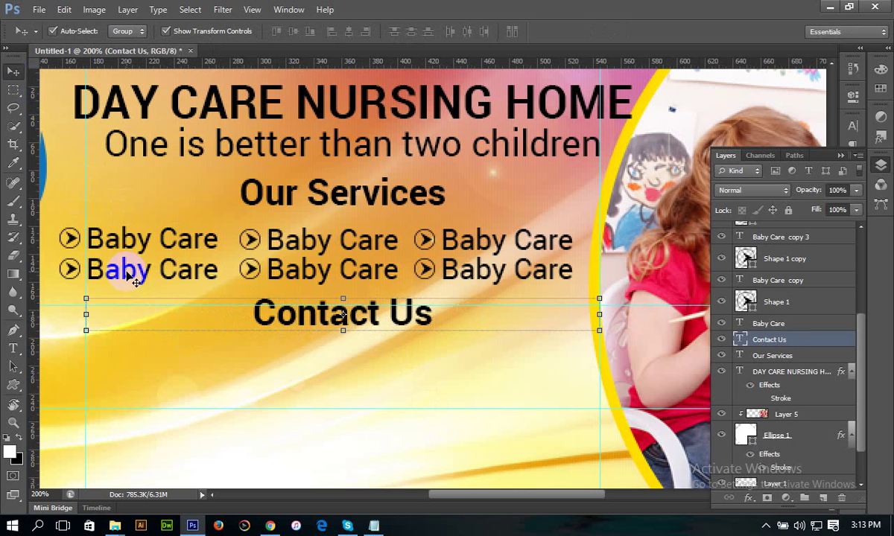
{"action": "key", "text": "Up"}
{"action": "key", "text": "Up"}
{"action": "key", "text": "Up"}
{"action": "key", "text": "Up"}
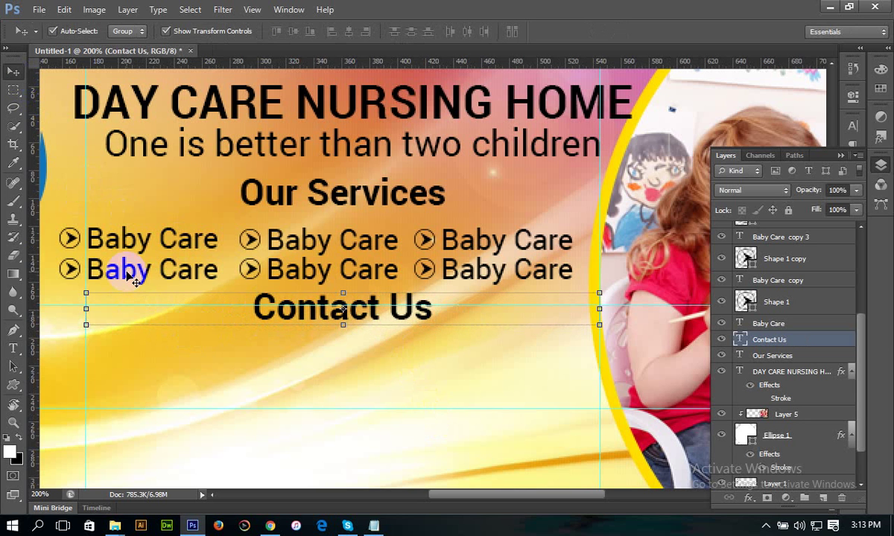
{"action": "key", "text": "ctrl+minus"}
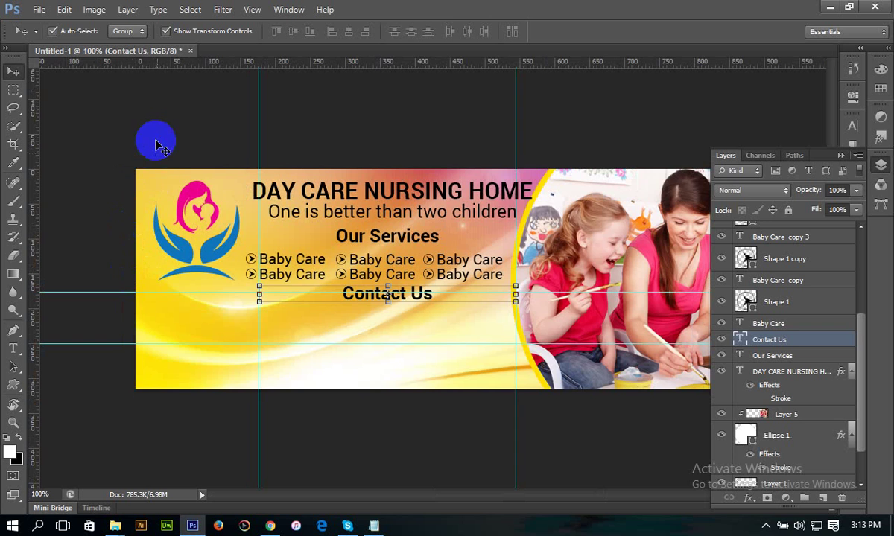
{"action": "key", "text": "ctrl+plus"}
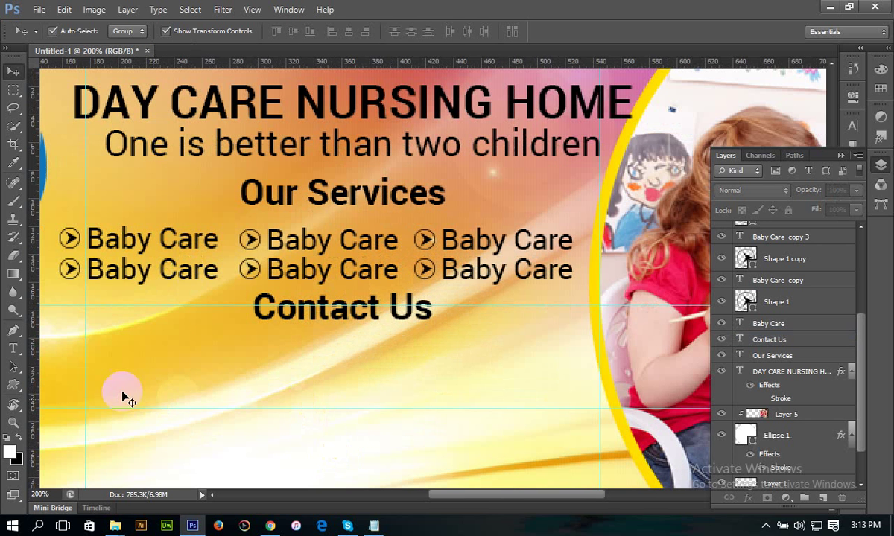
- Add a horizontal text line 'Cell :' with a placeholder phone number below Contact Us
{"action": "right_click", "coordinate": [15, 355]}
{"action": "left_click", "coordinate": [85, 345]}
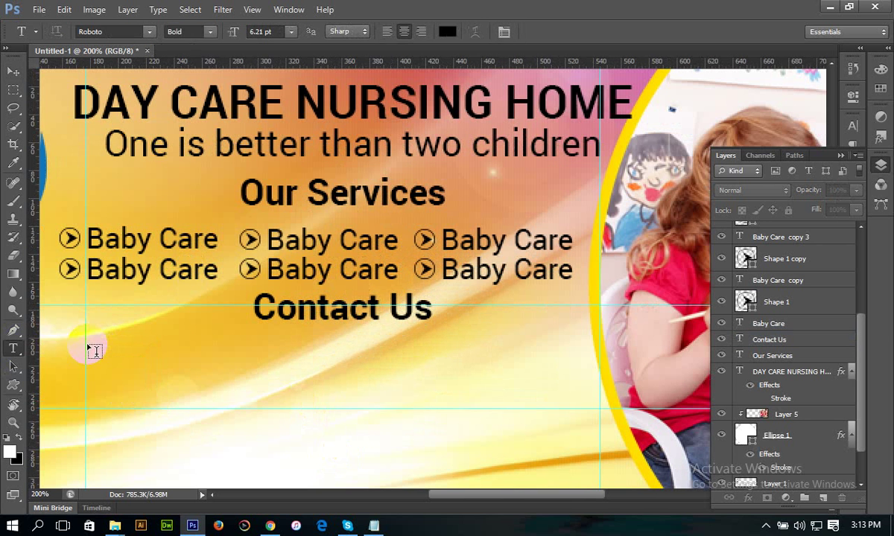
{"action": "left_click_drag", "start_coordinate": [84, 343], "coordinate": [592, 410]}
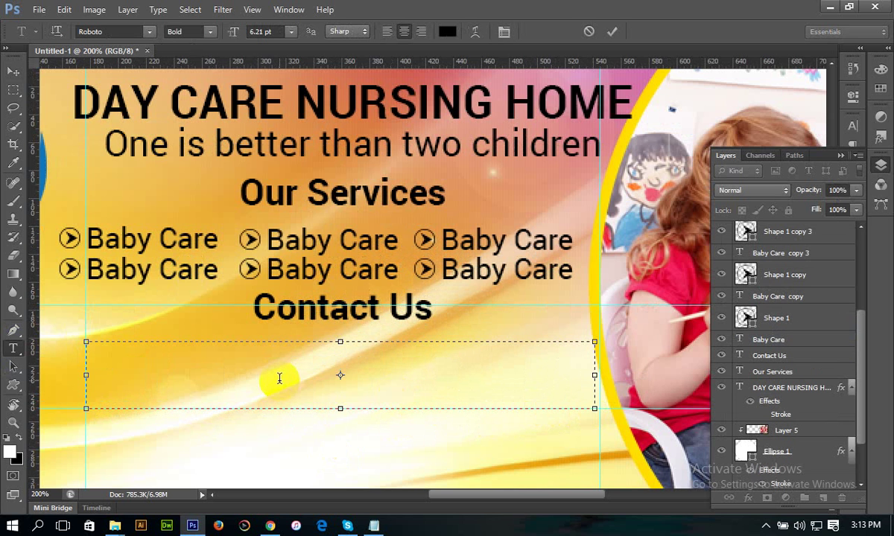
{"action": "type", "text": "Cel"}
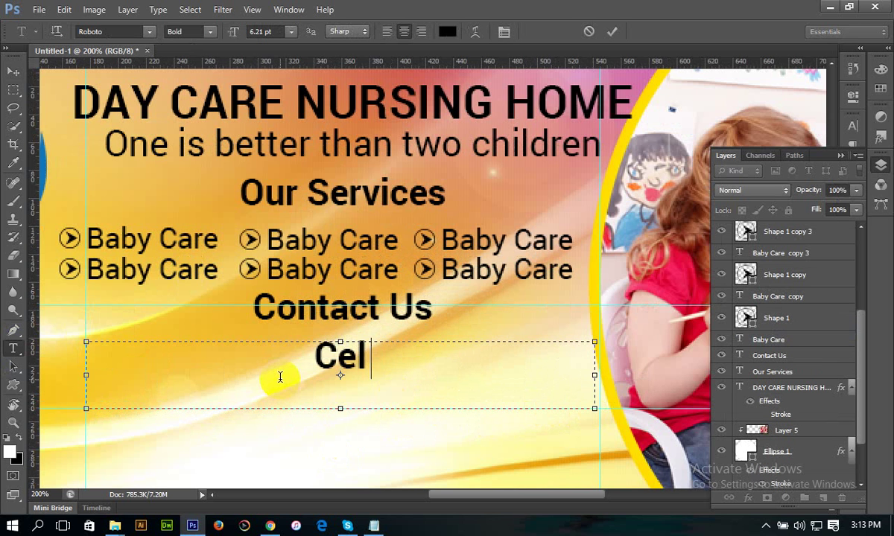
{"action": "type", "text": "l "}
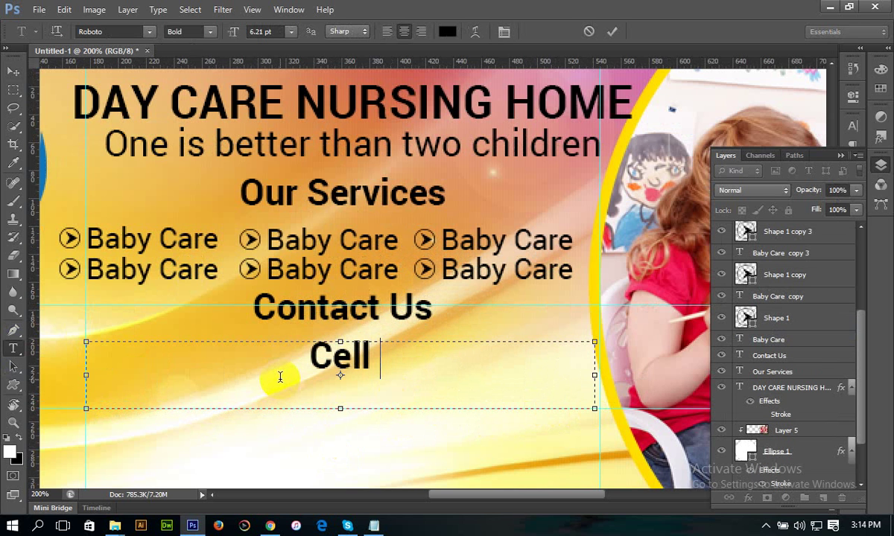
{"action": "type", "text": ": "}
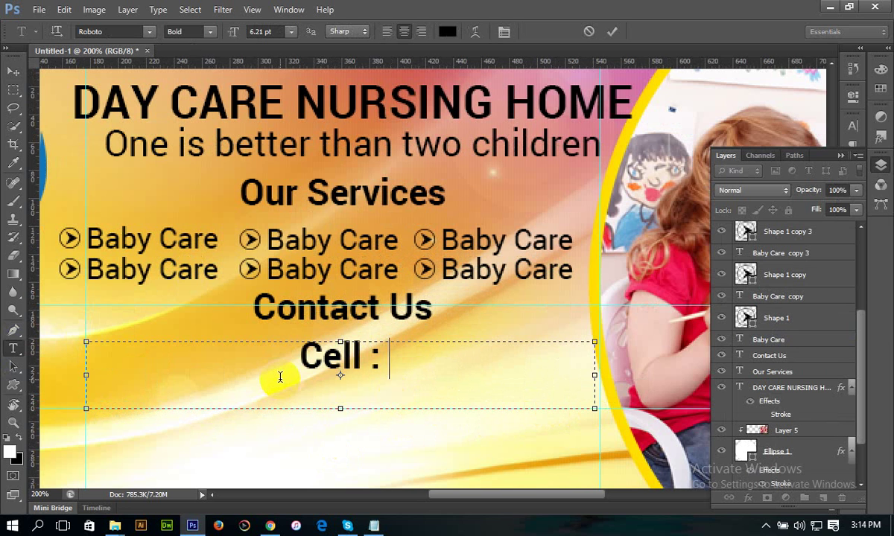
{"action": "type", "text": "+821"}
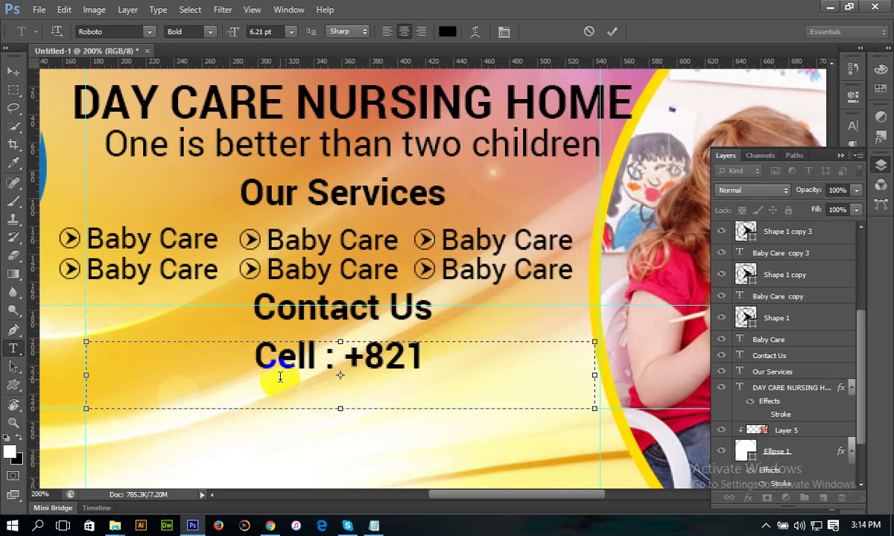
{"action": "type", "text": " 000 00"}
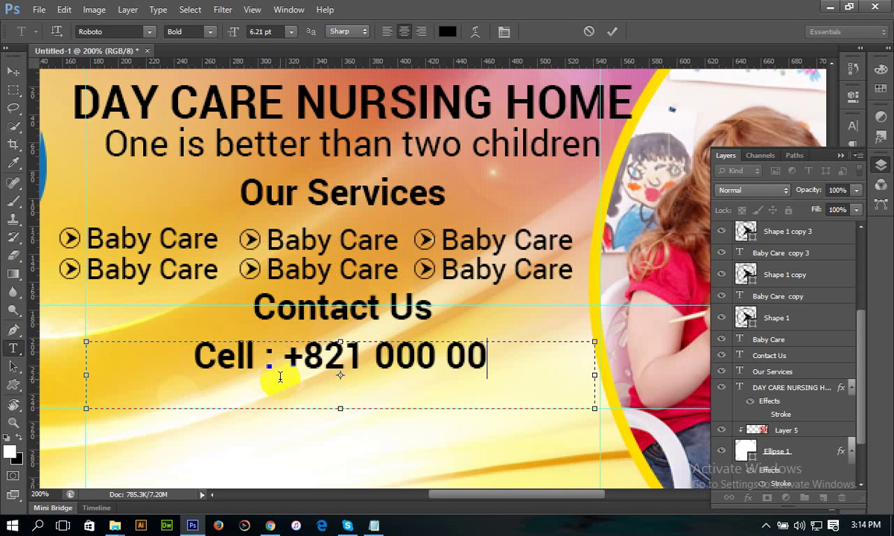
{"action": "type", "text": "0"}
{"action": "key", "text": "ctrl+a"}
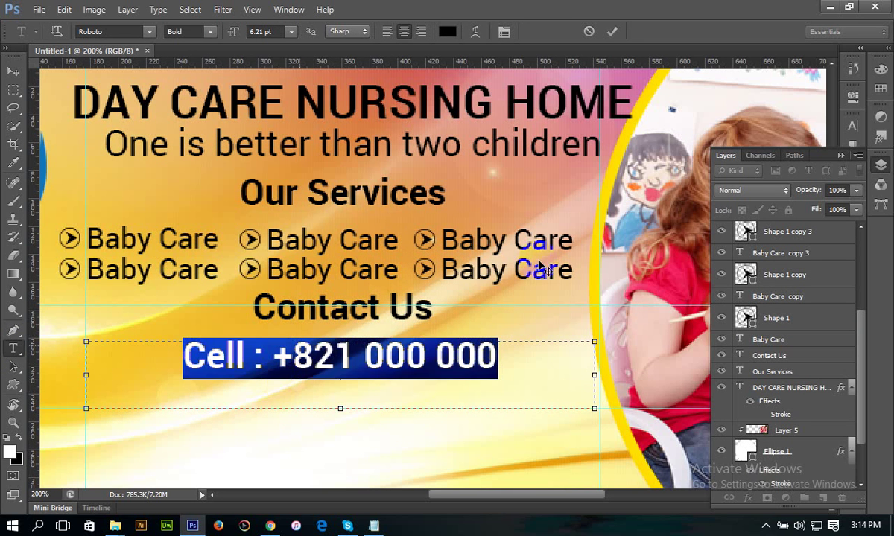
- Set the cell line to Regular weight at 4 pt font size
{"action": "left_click", "coordinate": [853, 126]}
{"action": "left_click", "coordinate": [748, 154]}
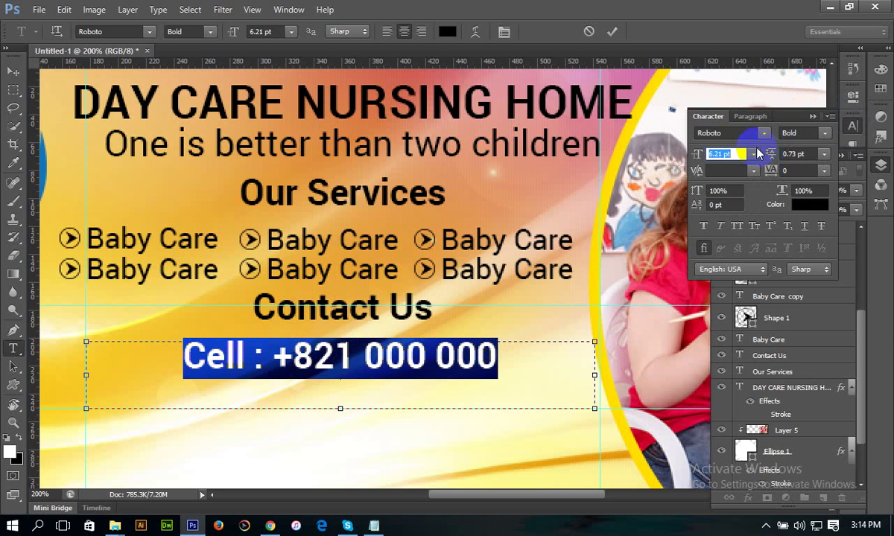
{"action": "type", "text": "5"}
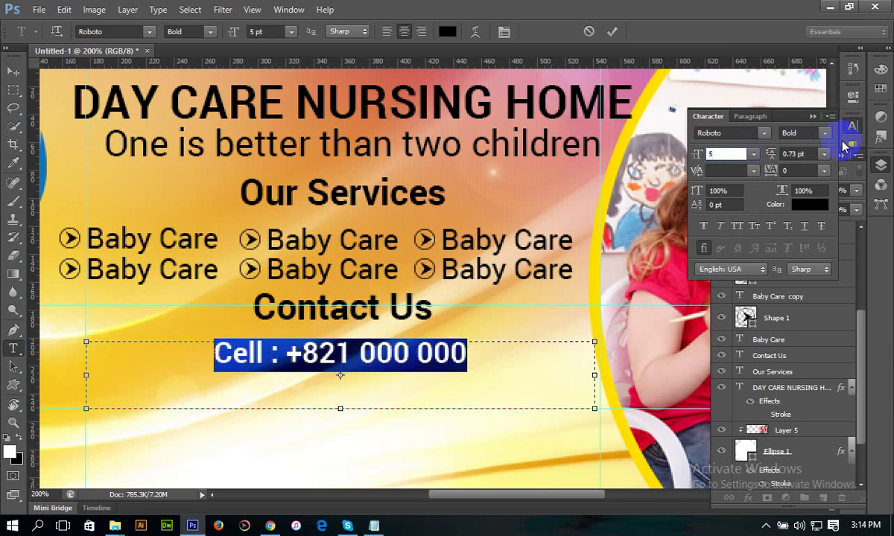
{"action": "left_click", "coordinate": [823, 132]}
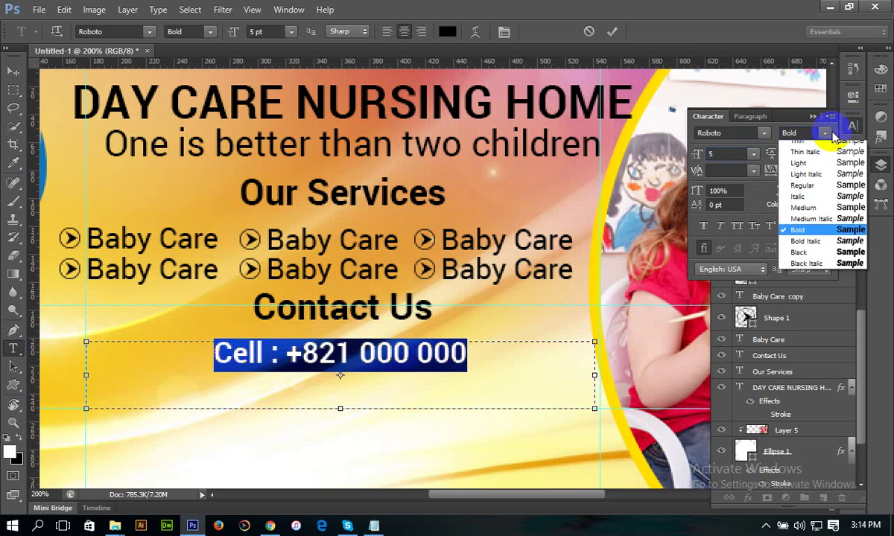
{"action": "left_click", "coordinate": [803, 185]}
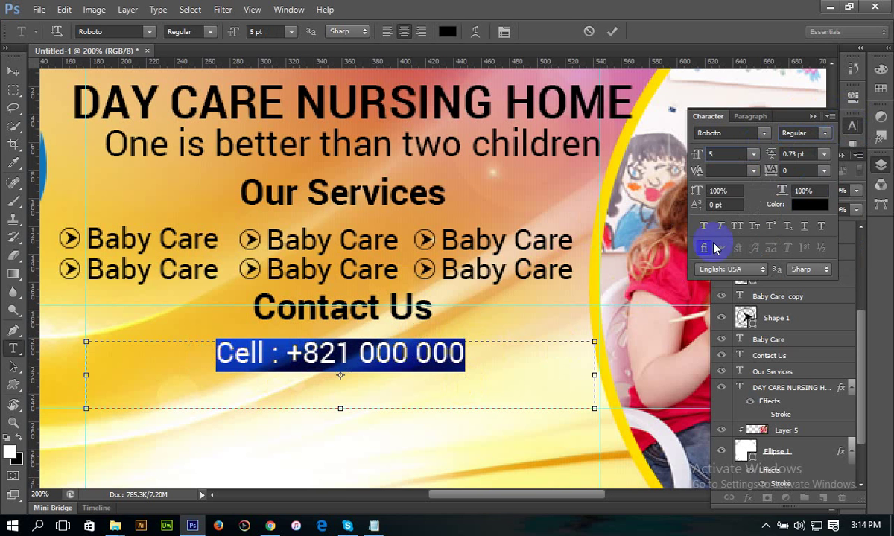
{"action": "left_click", "coordinate": [700, 154]}
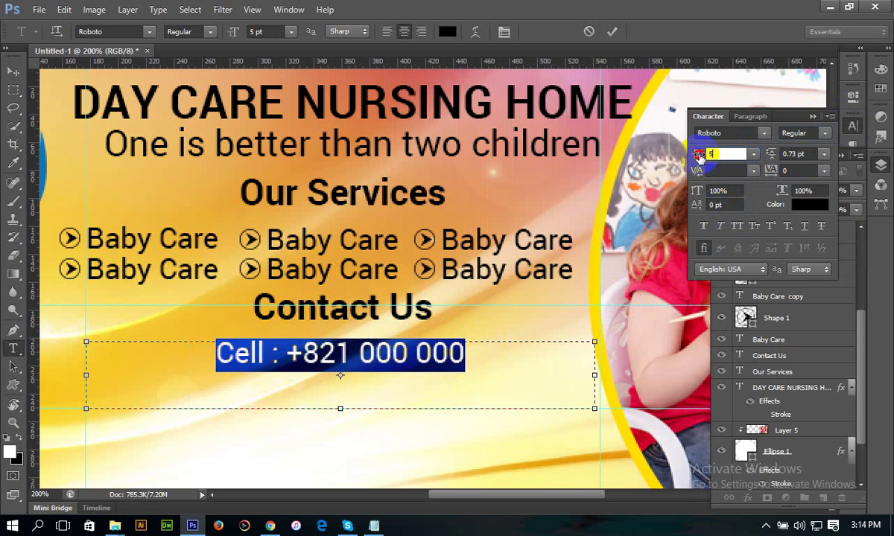
{"action": "type", "text": "4"}
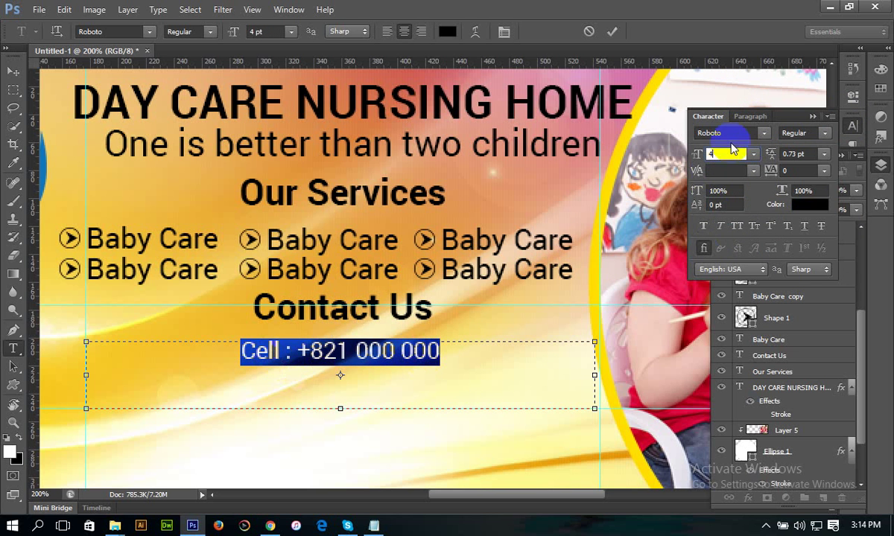
- Left-align the cell line within its text box
{"action": "left_click", "coordinate": [753, 117]}
{"action": "left_click", "coordinate": [707, 135]}
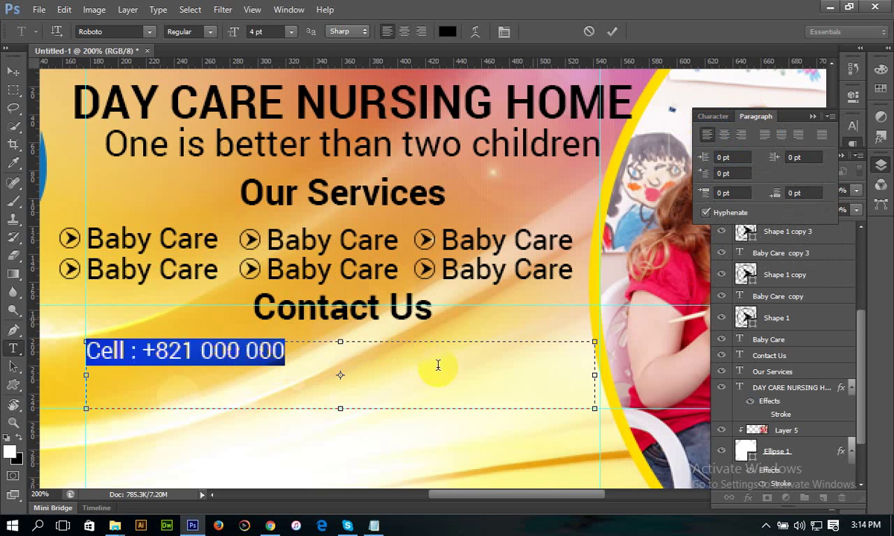
{"action": "left_click", "coordinate": [395, 375]}
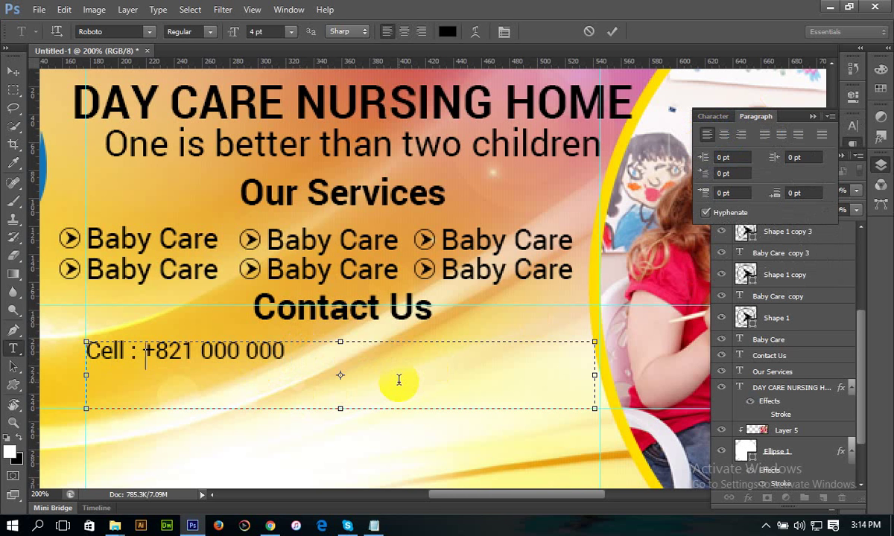
- Add a placeholder second line and set the contact text leading to 4 pt
{"action": "type", "text": "sdfhnsd"}
{"action": "key", "text": "ctrl+a"}
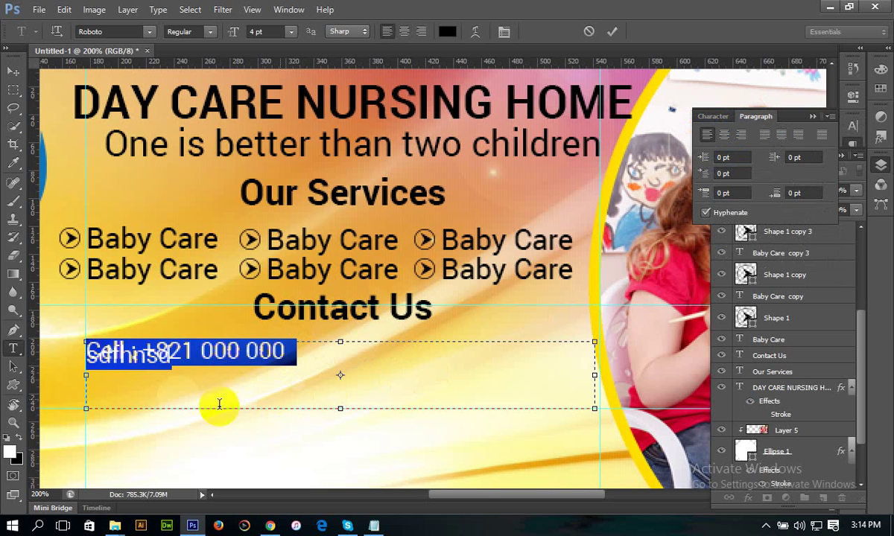
{"action": "left_click_drag", "start_coordinate": [236, 371], "coordinate": [60, 325]}
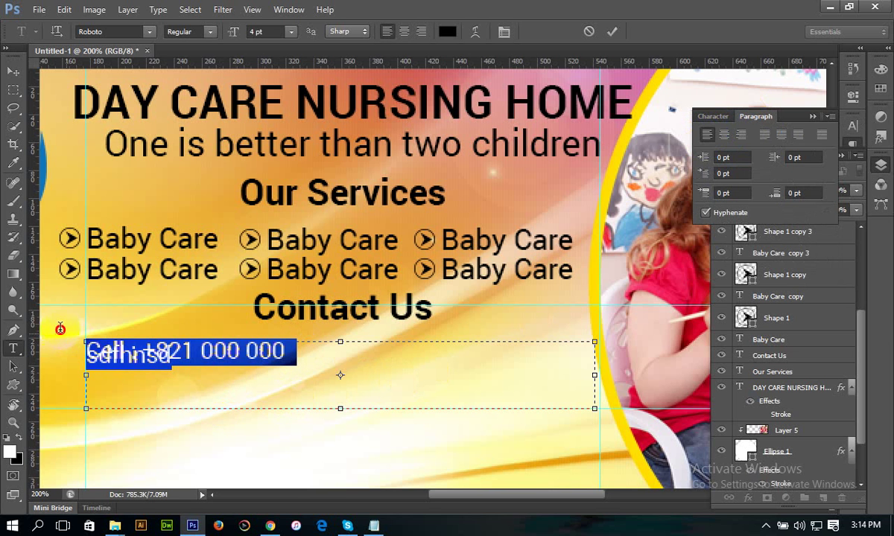
{"action": "left_click", "coordinate": [713, 117]}
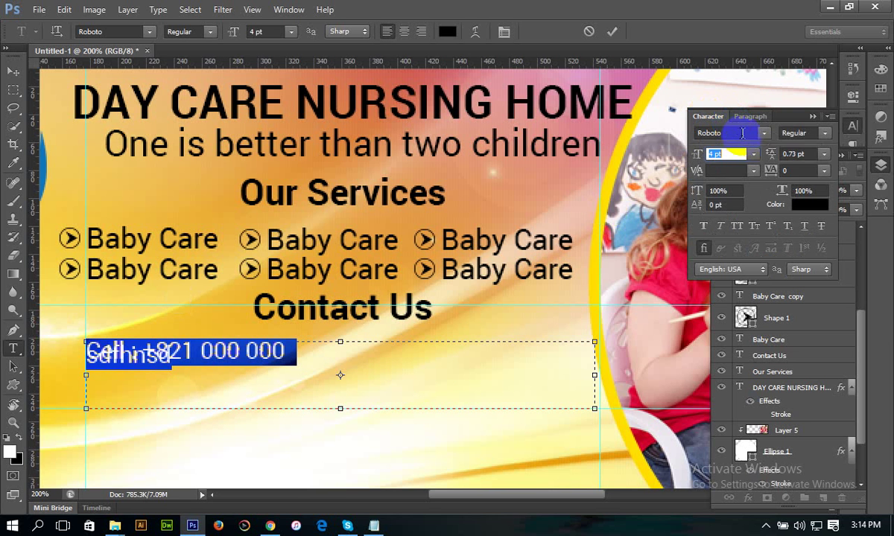
{"action": "left_click", "coordinate": [792, 156]}
{"action": "type", "text": "4"}
{"action": "key", "text": "Return"}
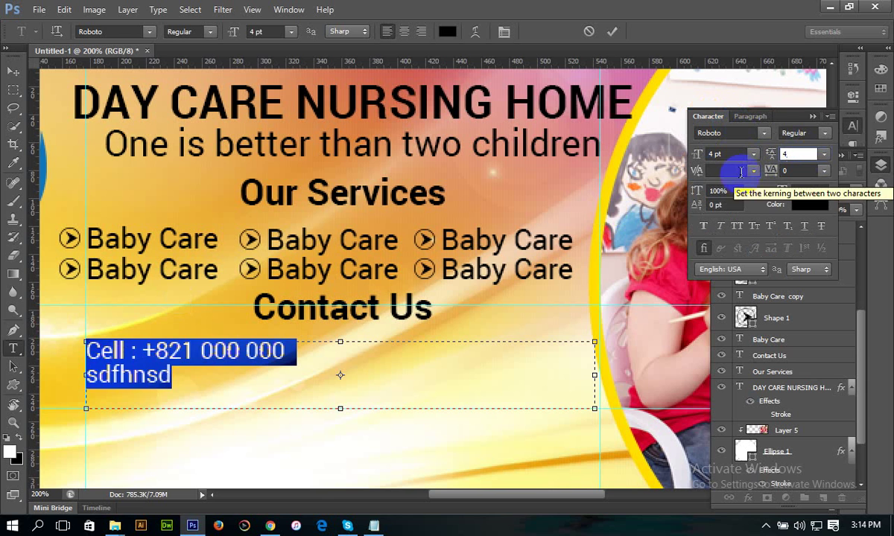
{"action": "left_click", "coordinate": [196, 375]}
{"action": "left_click_drag", "start_coordinate": [195, 374], "coordinate": [80, 380]}
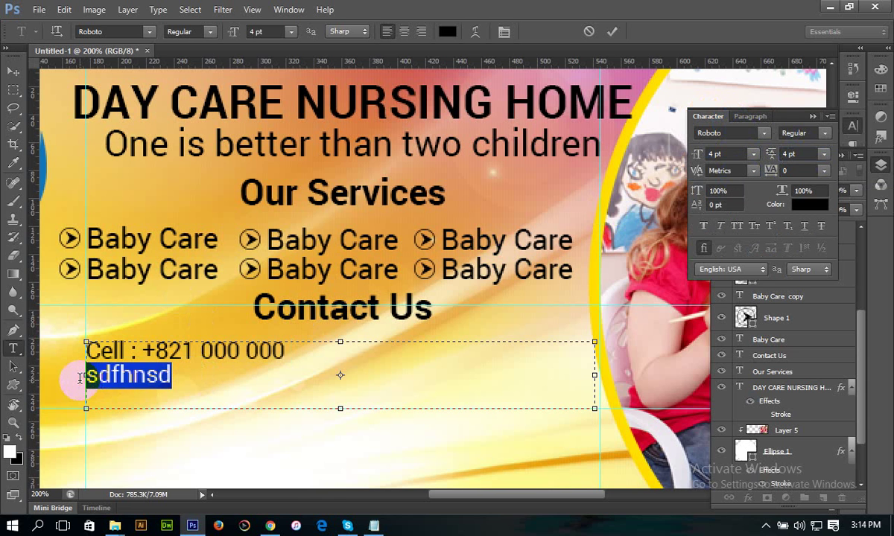
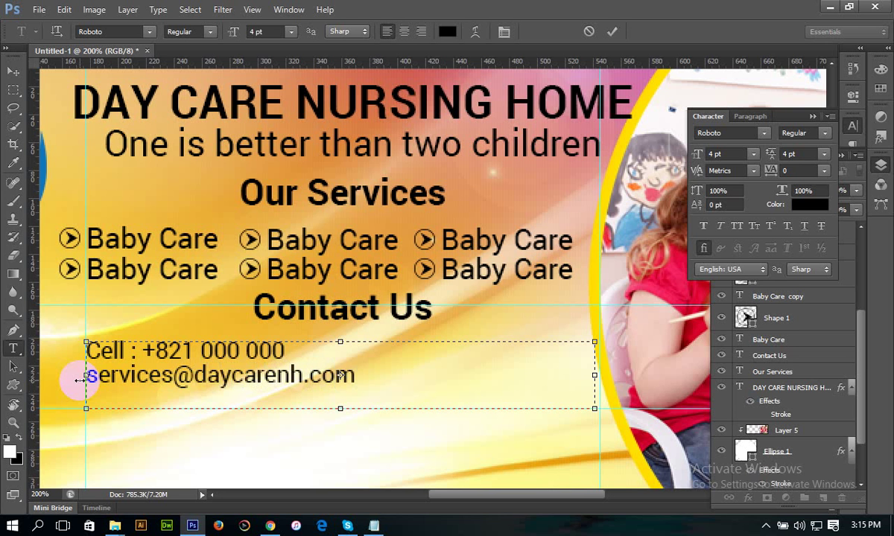
{"action": "key", "text": "Return"}
{"action": "type", "text": "w"}
{"action": "type", "text": "ww."}
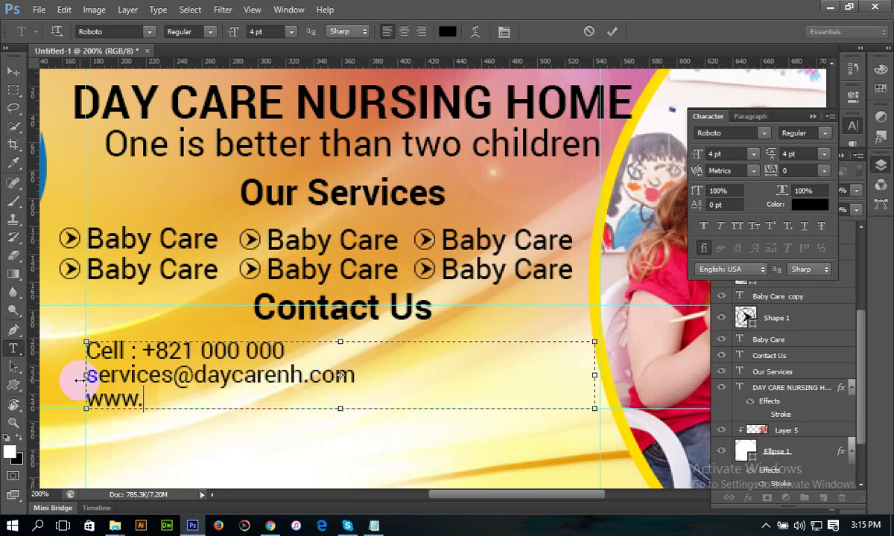
{"action": "type", "text": "day"}
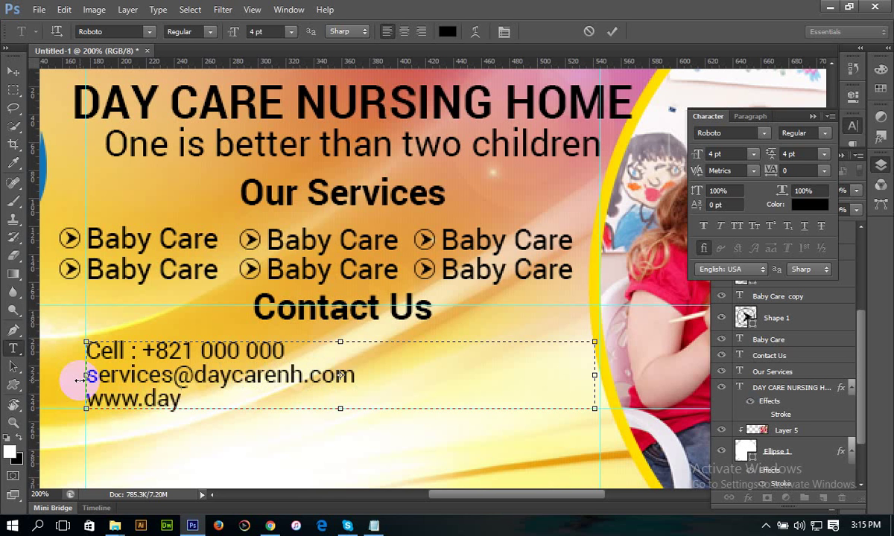
{"action": "type", "text": "care"}
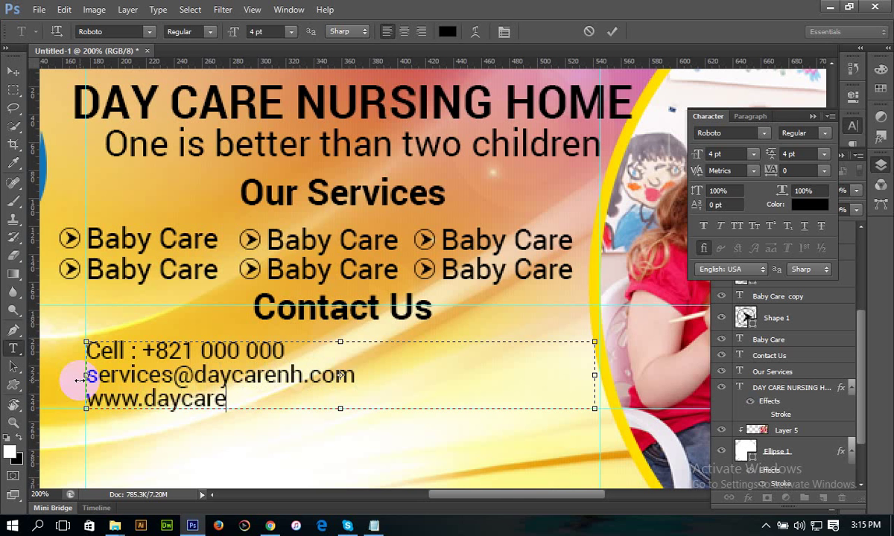
{"action": "type", "text": ".com"}
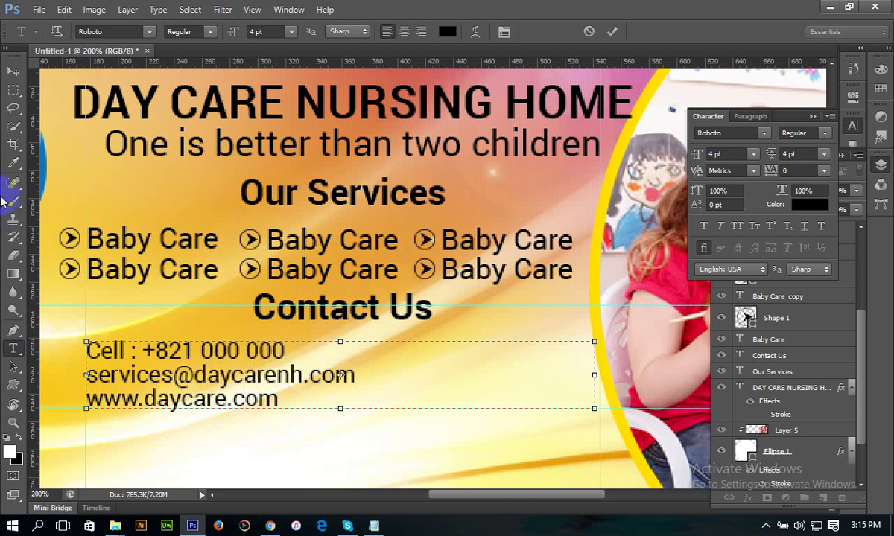
- Right-align the contact text block and commit it
{"action": "left_click", "coordinate": [14, 72]}
{"action": "key", "text": "ctrl+minus"}
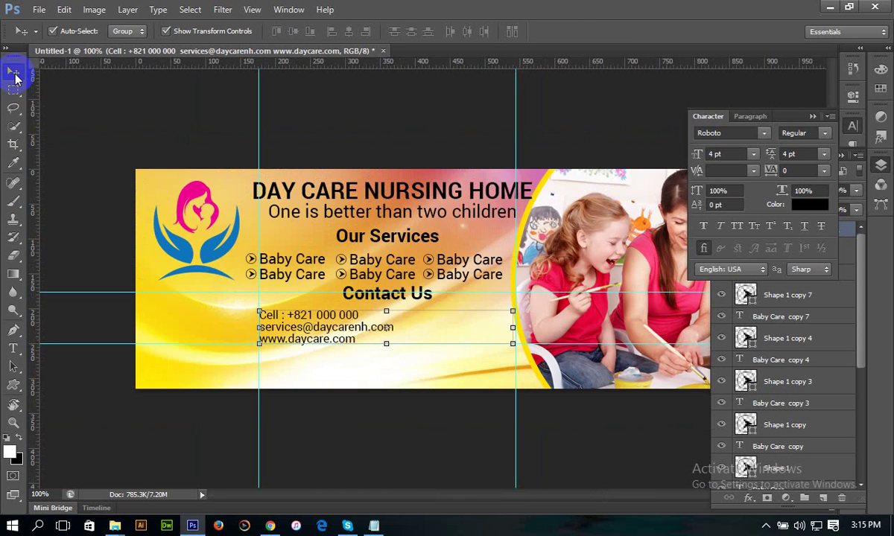
{"action": "key", "text": "ctrl+plus"}
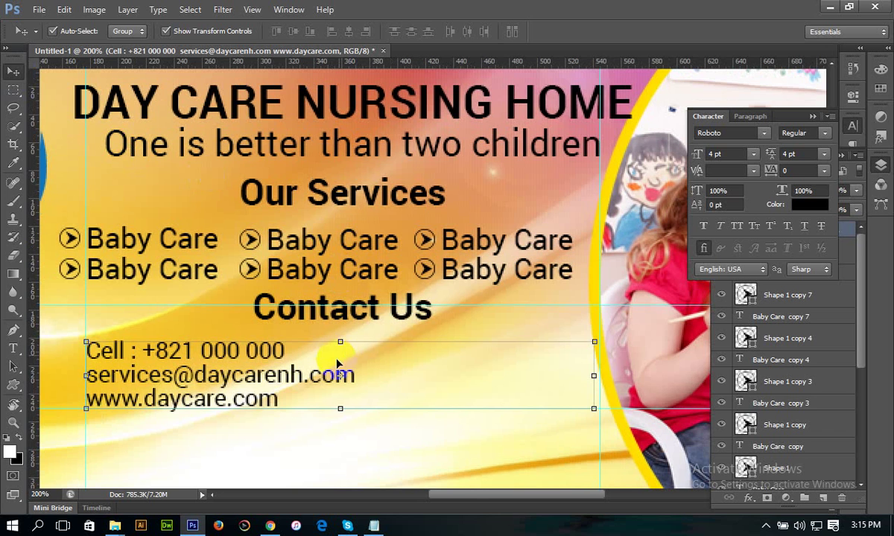
{"action": "left_click", "coordinate": [24, 356]}
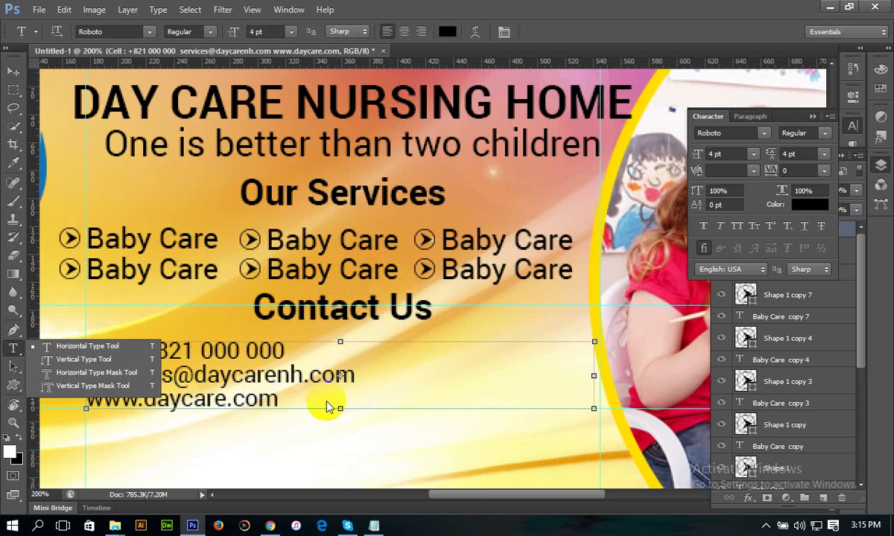
{"action": "mouse_move", "coordinate": [312, 399]}
{"action": "left_mouse_down"}
{"action": "mouse_move", "coordinate": [80, 364]}
{"action": "mouse_move", "coordinate": [28, 344]}
{"action": "left_mouse_up"}
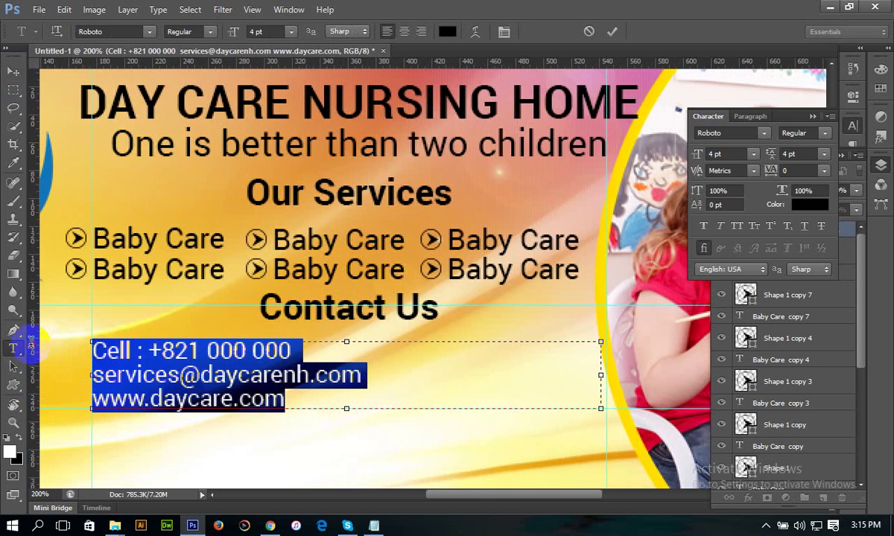
{"action": "left_click", "coordinate": [751, 117]}
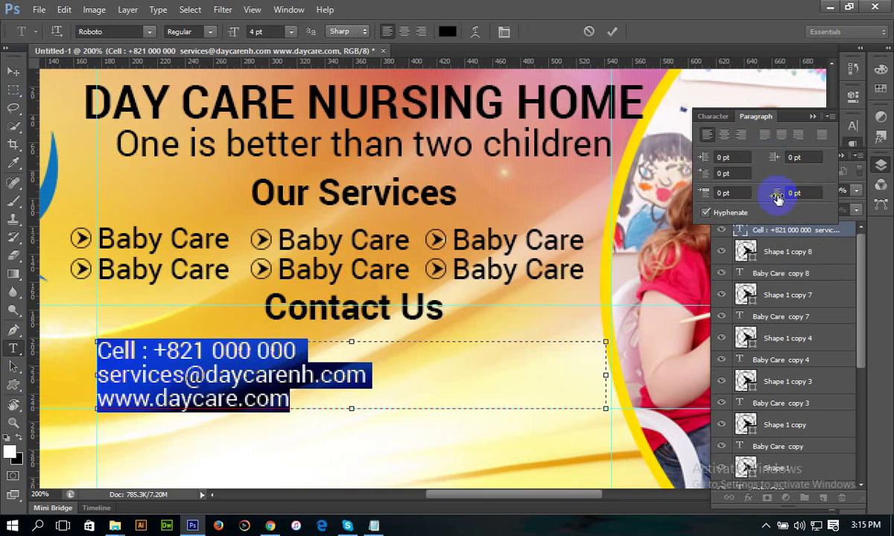
{"action": "left_click", "coordinate": [740, 134]}
{"action": "left_click", "coordinate": [85, 186]}
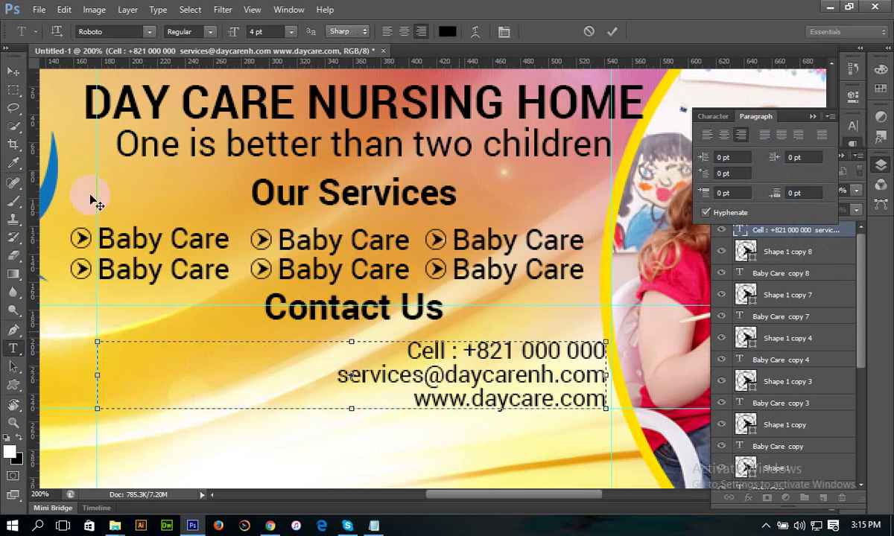
{"action": "left_click", "coordinate": [12, 71]}
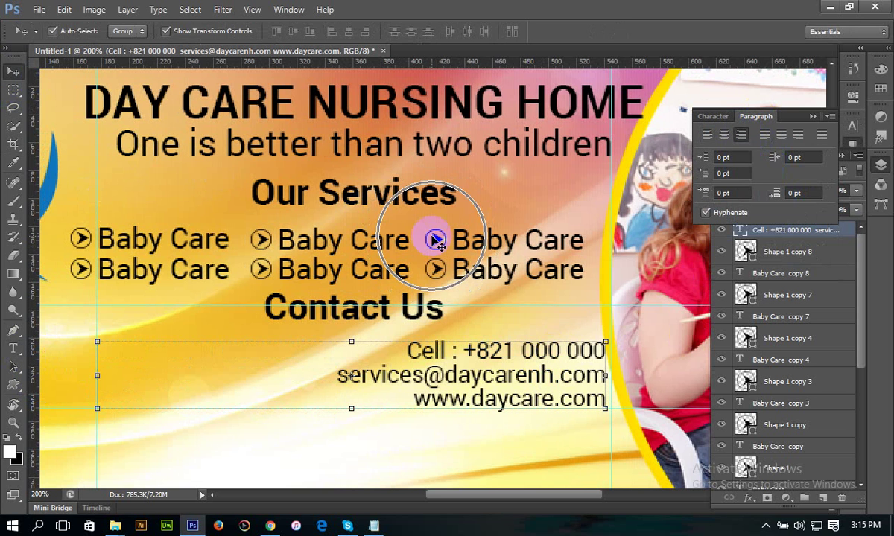
- Extend the contact text box upward and widen its leading to 5 pt
{"action": "key", "text": "t"}
{"action": "left_click", "coordinate": [421, 349]}
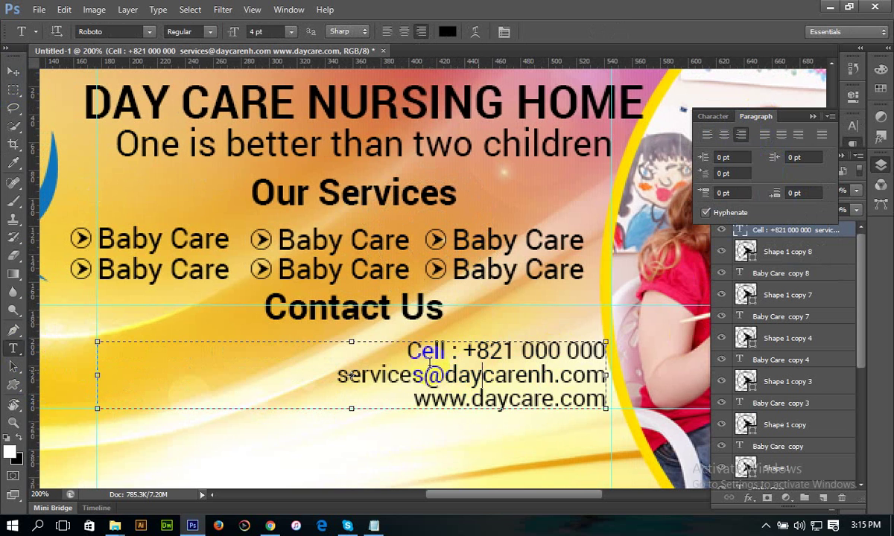
{"action": "left_click_drag", "start_coordinate": [351, 342], "coordinate": [350, 324]}
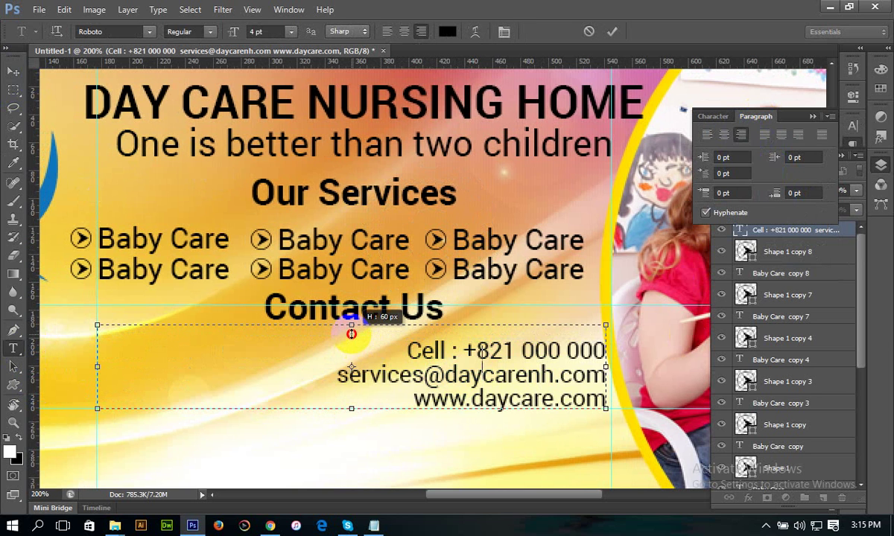
{"action": "key", "text": "ctrl+a"}
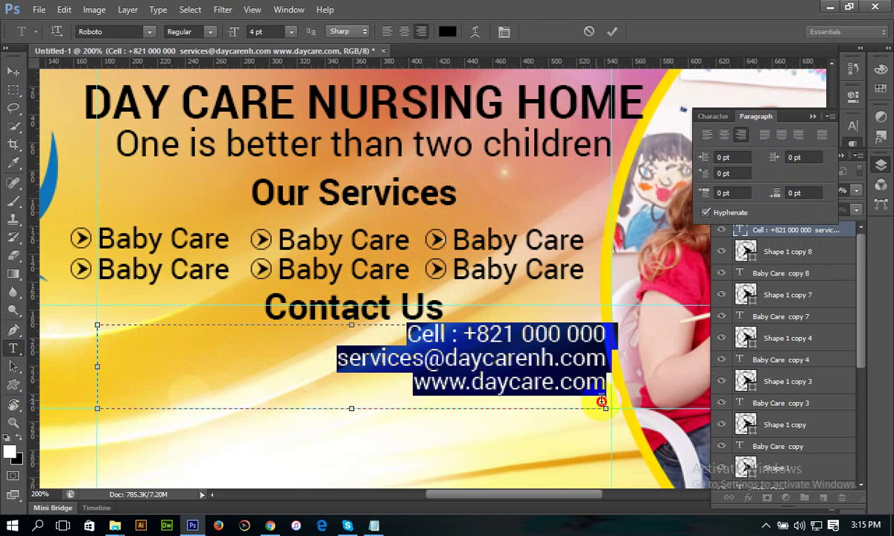
{"action": "left_click", "coordinate": [712, 117]}
{"action": "left_click", "coordinate": [800, 154]}
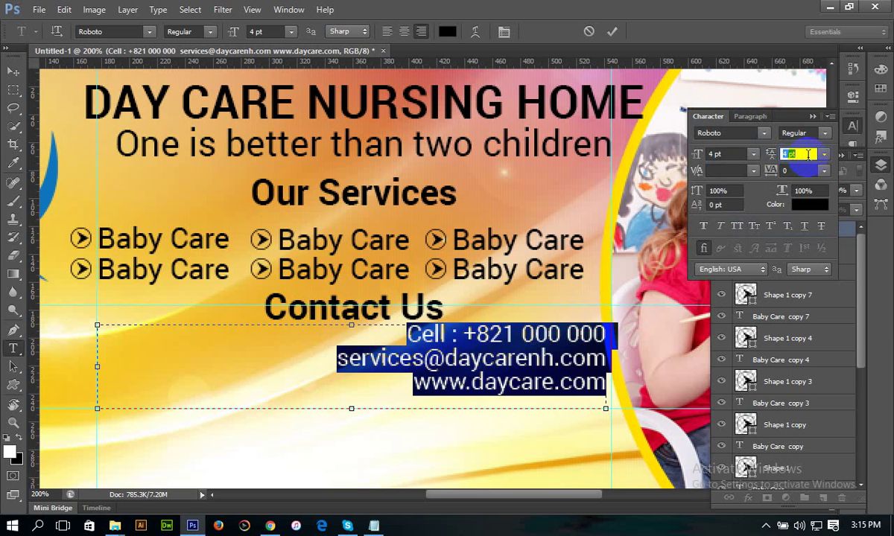
{"action": "key", "text": "Up"}
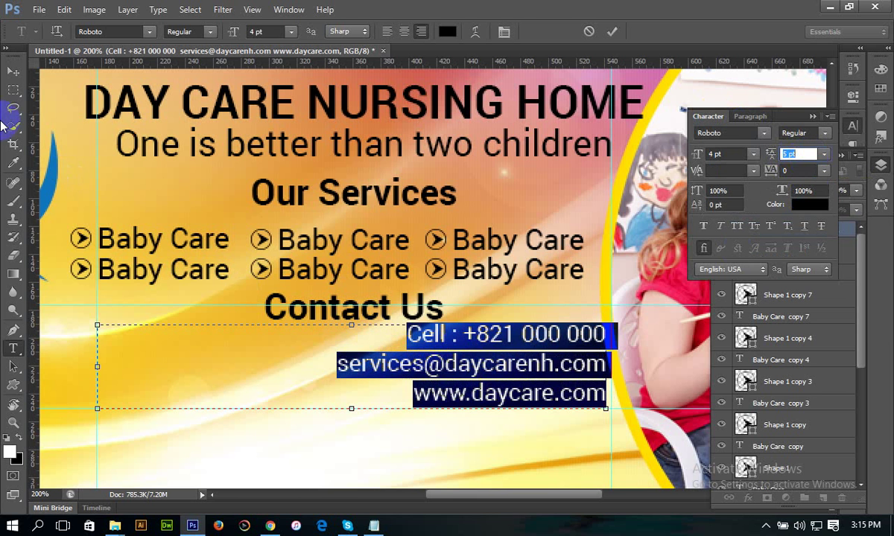
{"action": "left_click", "coordinate": [6, 69]}
- Nudge the Contact Us heading up two steps, then select the second-row Baby Care item
{"action": "left_click", "coordinate": [325, 319]}
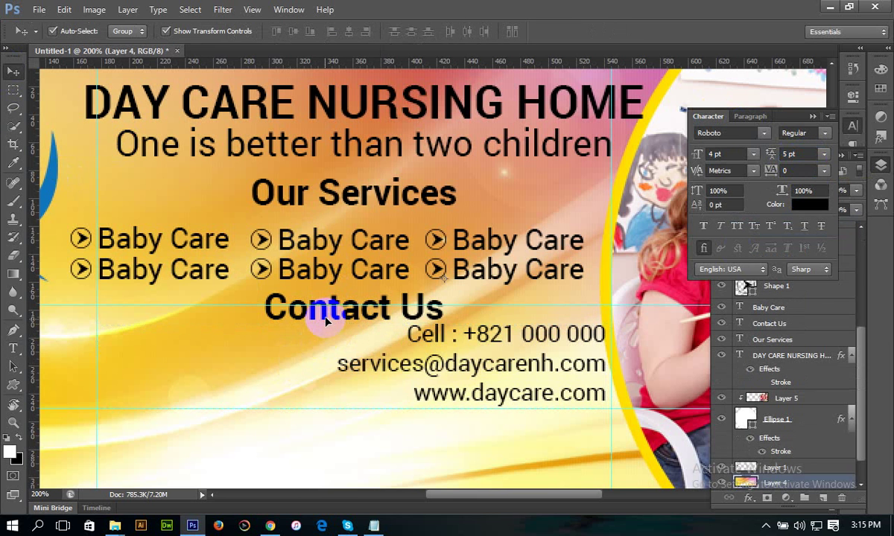
{"action": "key", "text": "Up"}
{"action": "key", "text": "Up"}
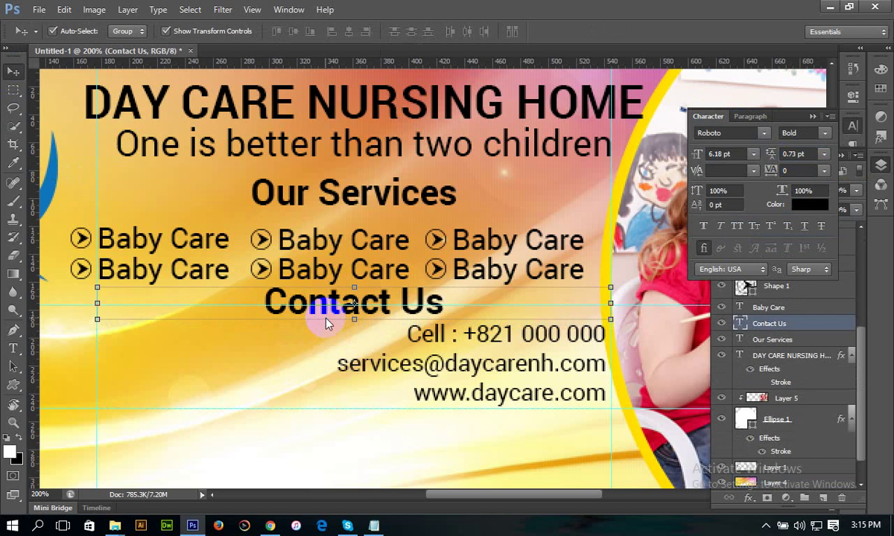
{"action": "key", "text": "Up"}
{"action": "left_click", "coordinate": [136, 268]}
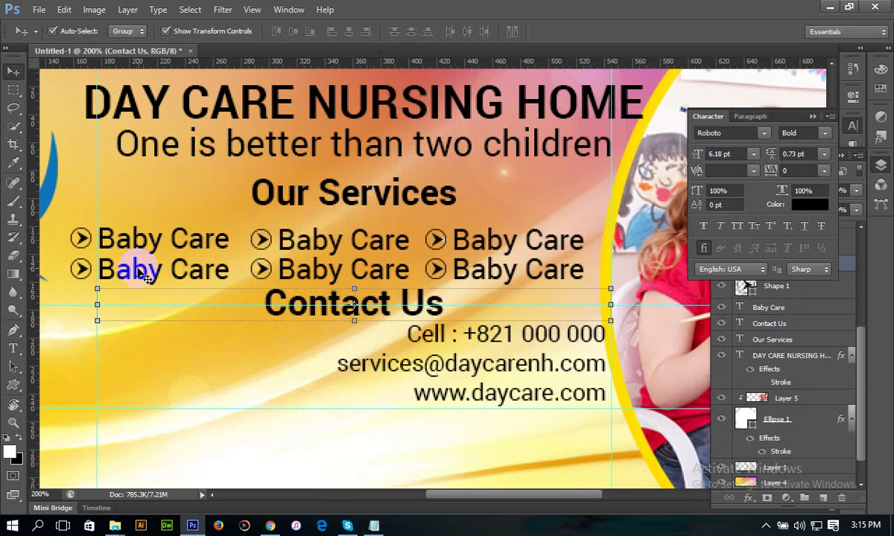
{"action": "key", "text": "ctrl+t"}
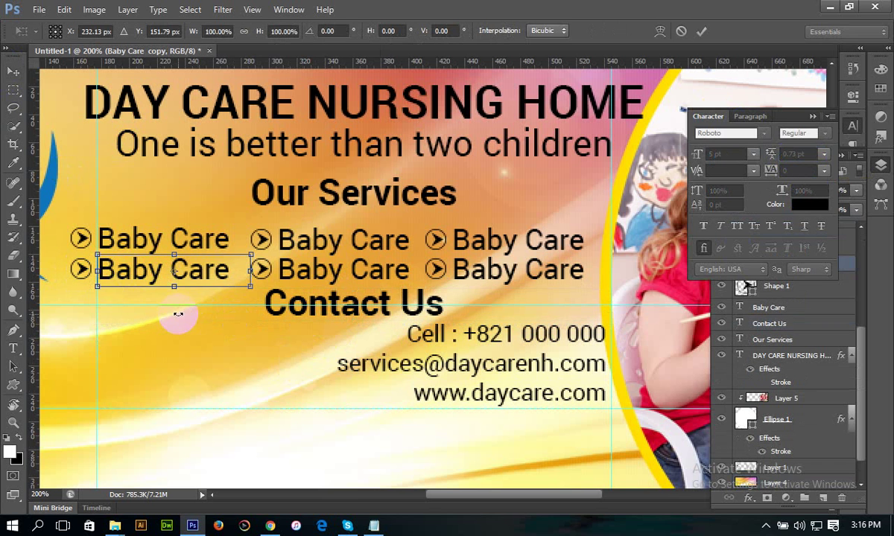
{"action": "key", "text": "Return"}
{"action": "left_click", "coordinate": [82, 268]}
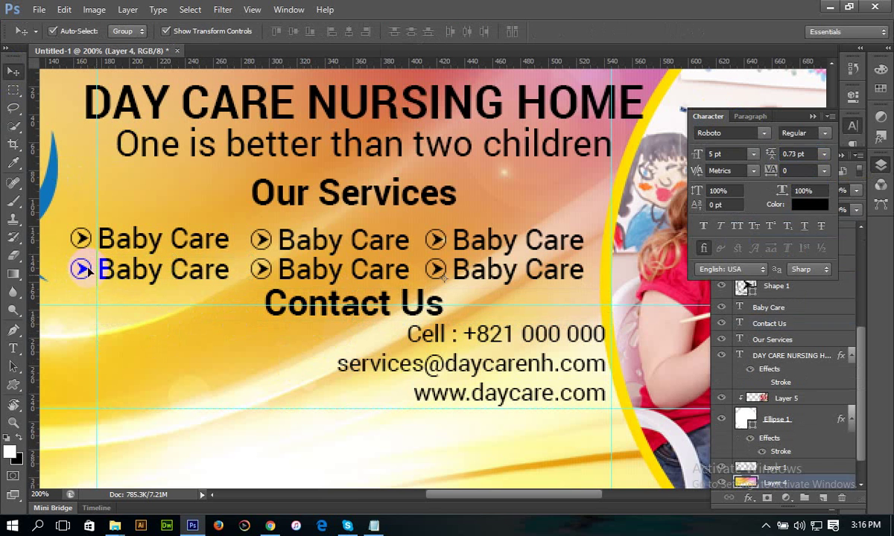
- Copy the arrow and Baby Care item to row two's right end and nudge the row down
{"action": "left_click", "coordinate": [157, 271], "text": "shift"}
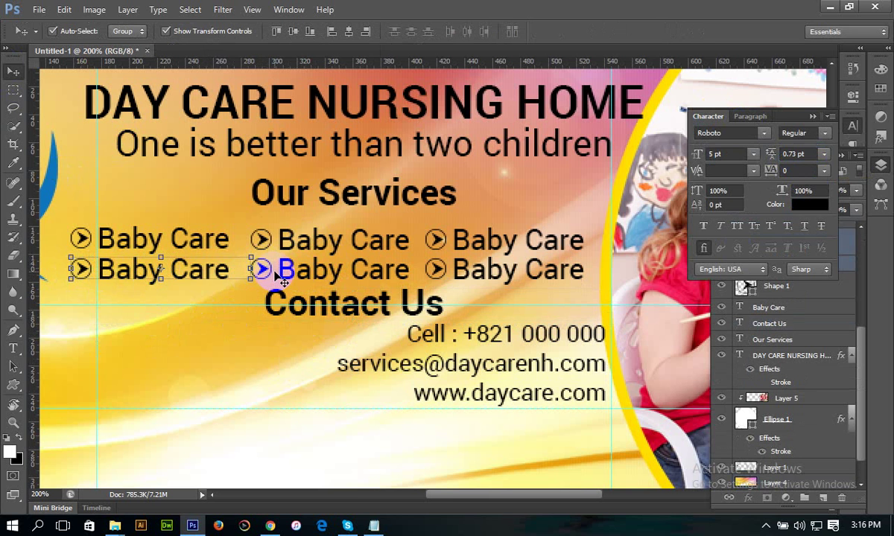
{"action": "left_click_drag", "start_coordinate": [275, 277], "coordinate": [456, 279]}
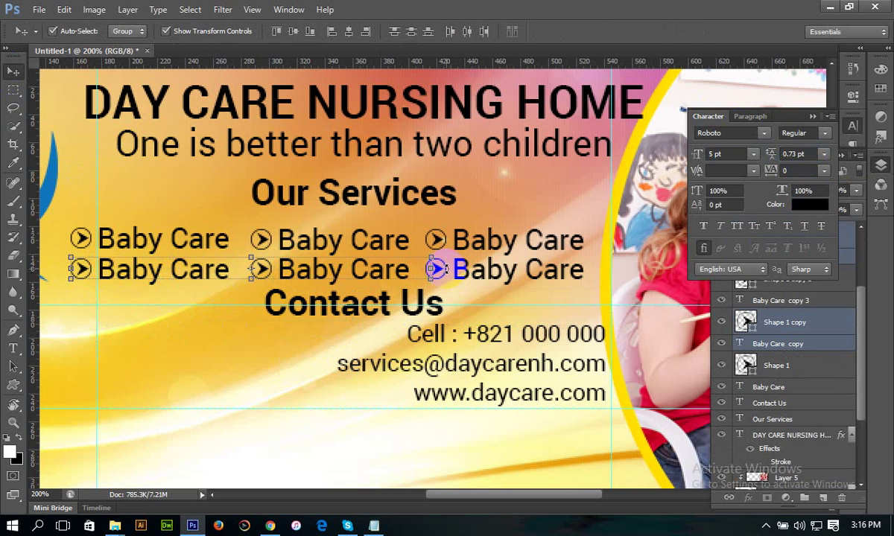
{"action": "key", "text": "ctrl+t"}
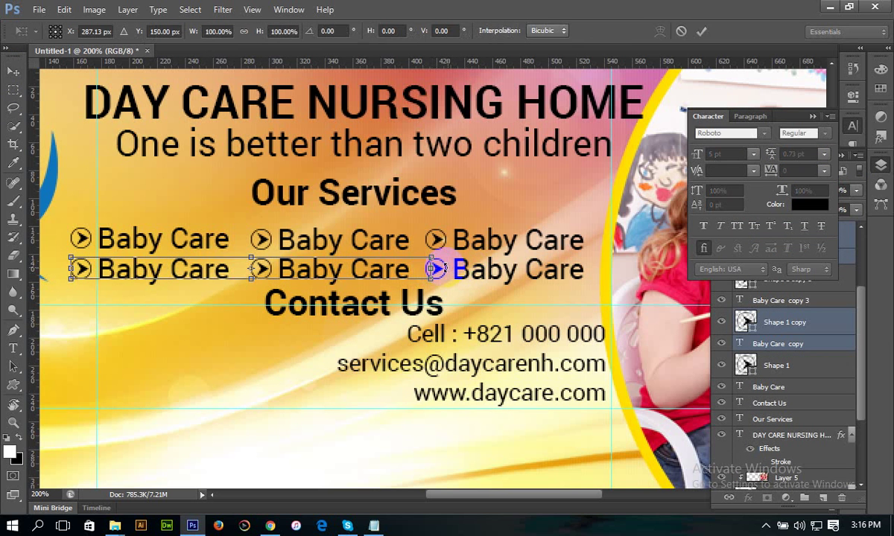
{"action": "key", "text": "Return"}
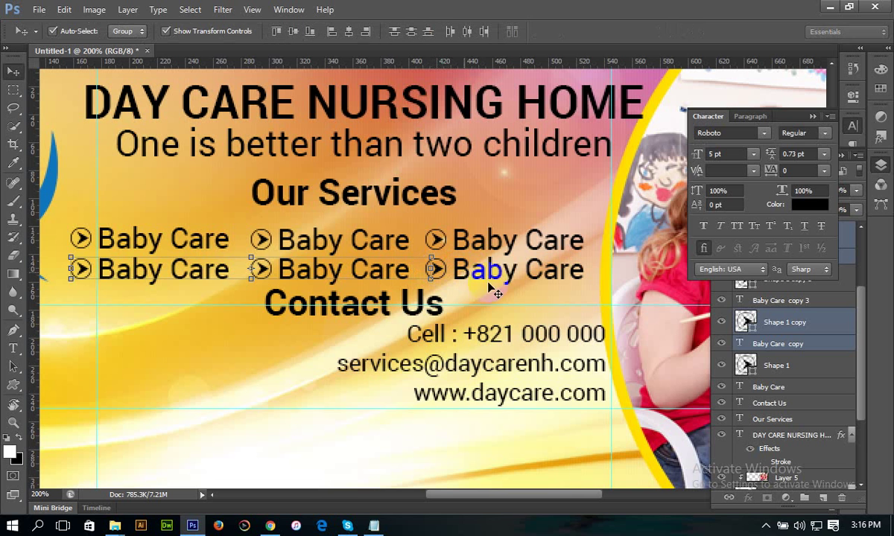
{"action": "key", "text": "Down"}
{"action": "key", "text": "Down"}
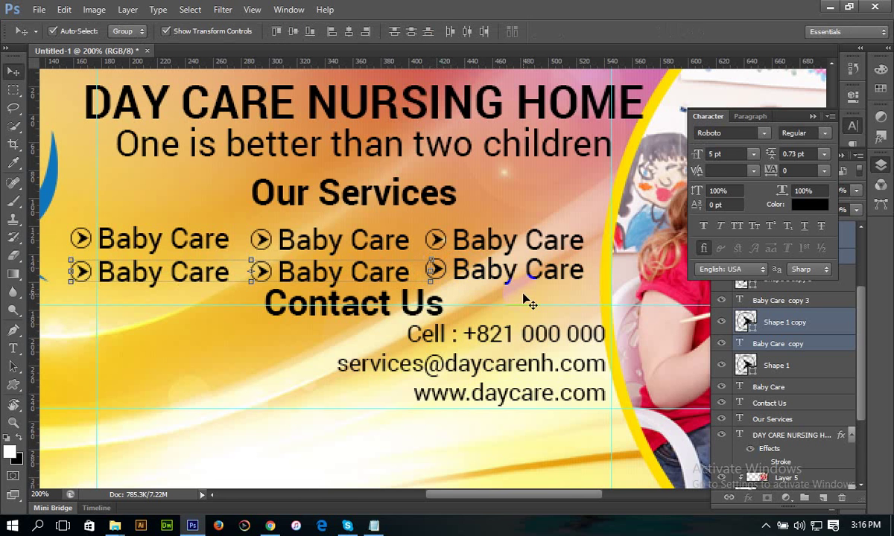
- Align the right-hand row-two arrow and Baby Care item level with its neighbours
{"action": "left_click", "coordinate": [530, 305]}
{"action": "left_click", "coordinate": [437, 270]}
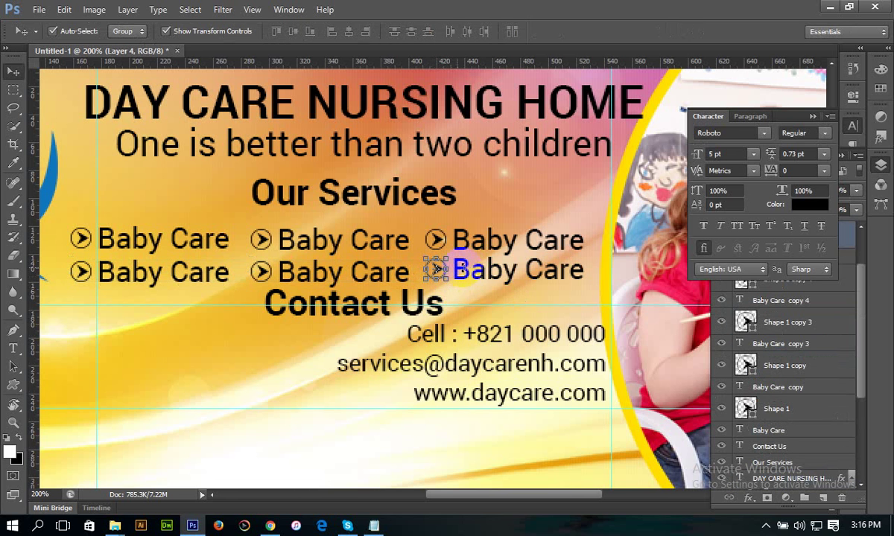
{"action": "left_click", "coordinate": [483, 273], "text": "shift"}
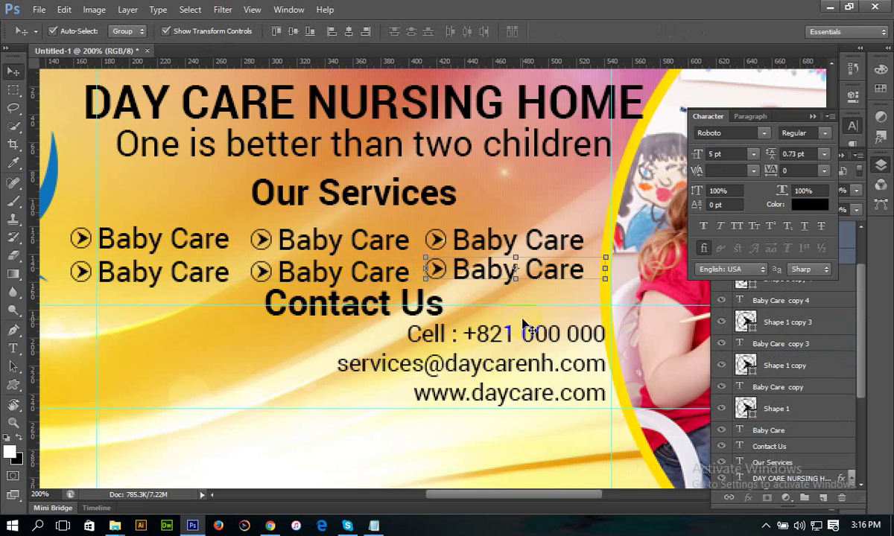
{"action": "key", "text": "Left"}
{"action": "key", "text": "Left"}
{"action": "key", "text": "Down"}
{"action": "key", "text": "Down"}
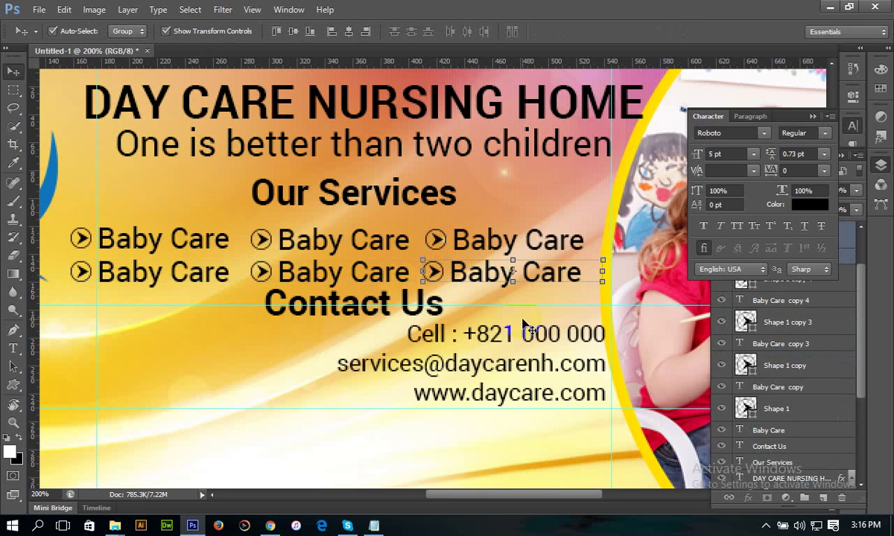
{"action": "key", "text": "Right"}
{"action": "key", "text": "Right"}
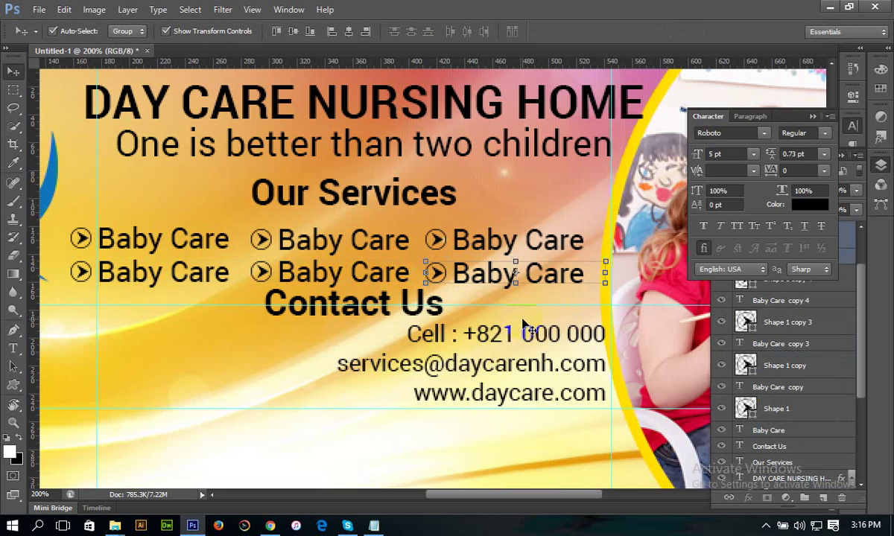
{"action": "left_click", "coordinate": [355, 331]}
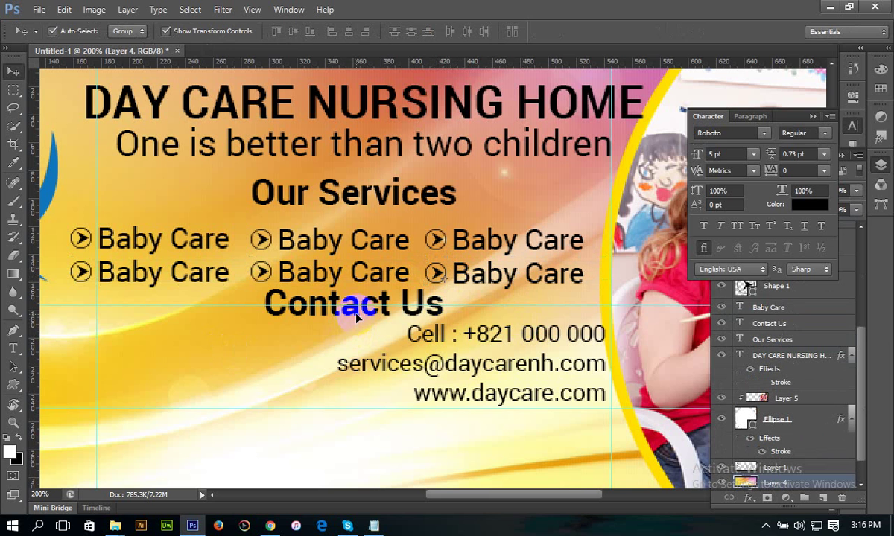
- Right-align the Contact Us heading text
{"action": "left_click", "coordinate": [354, 319]}
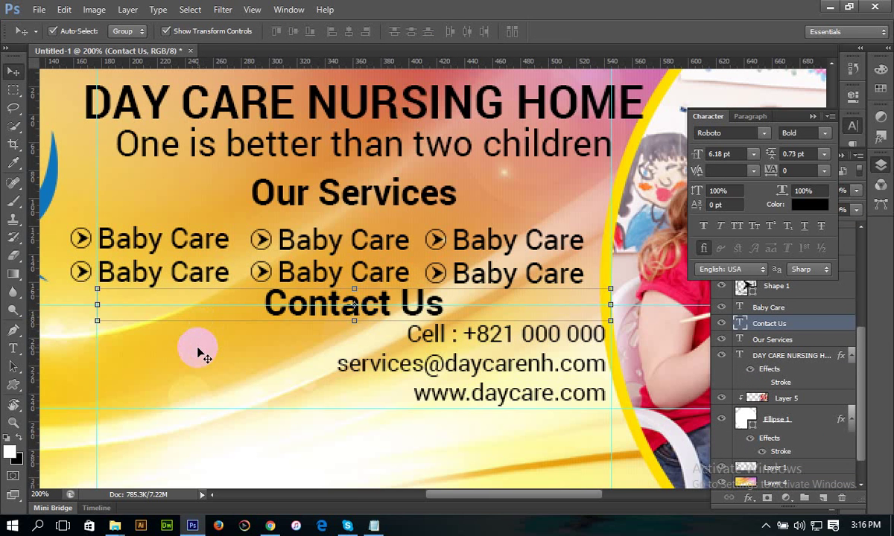
{"action": "key", "text": "t"}
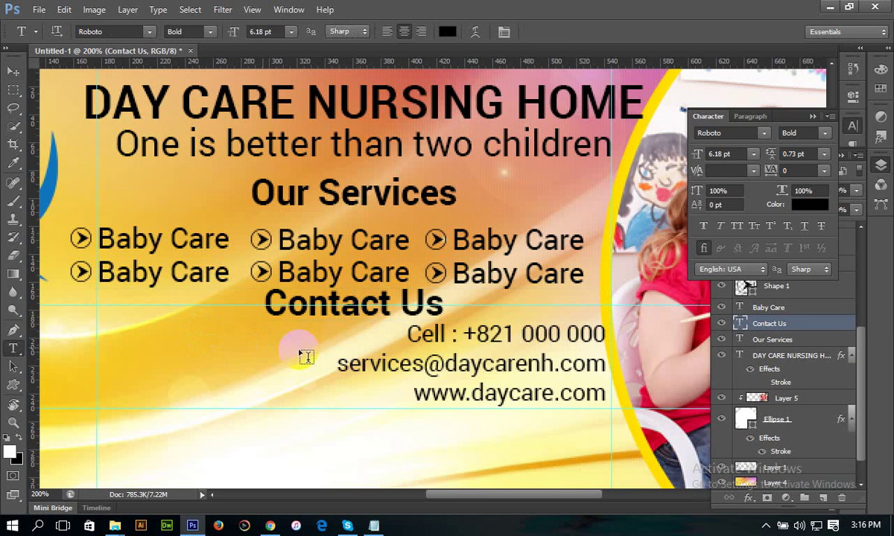
{"action": "triple_click", "coordinate": [355, 305]}
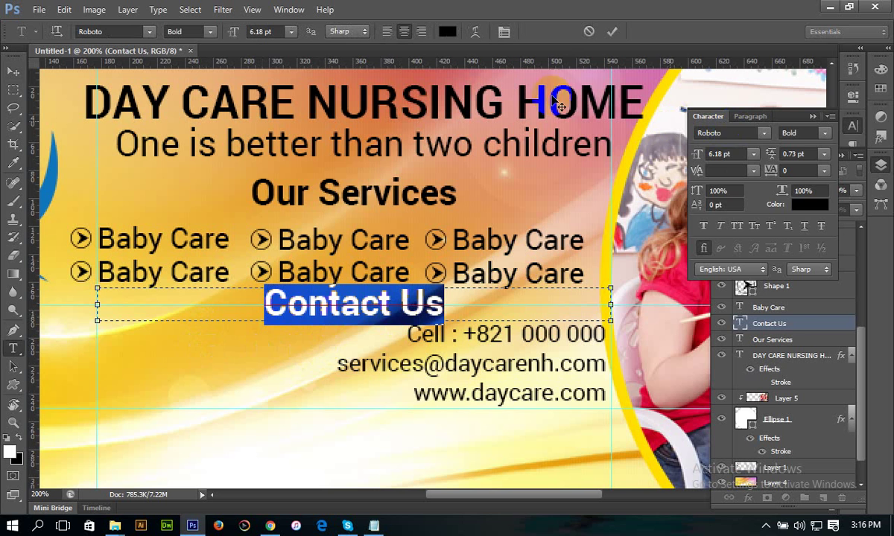
{"action": "left_click", "coordinate": [730, 132]}
{"action": "left_click", "coordinate": [746, 117]}
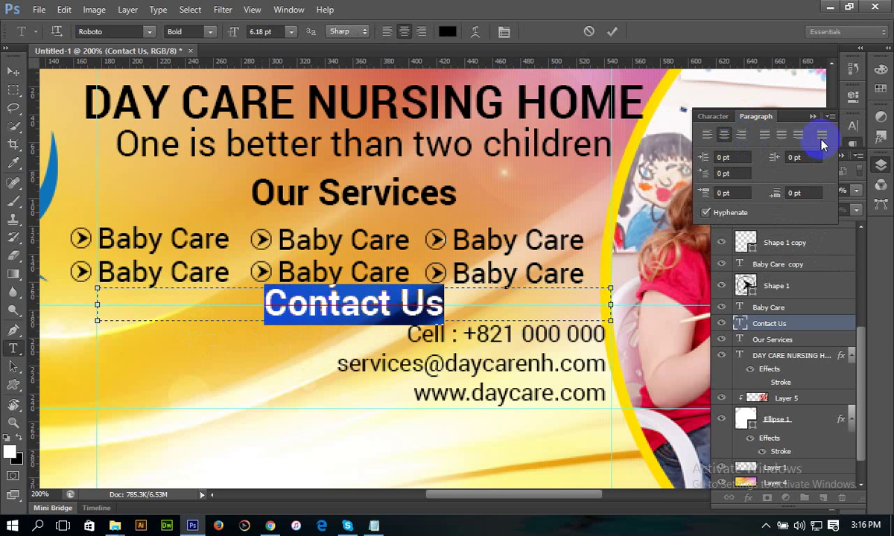
{"action": "left_click", "coordinate": [749, 135]}
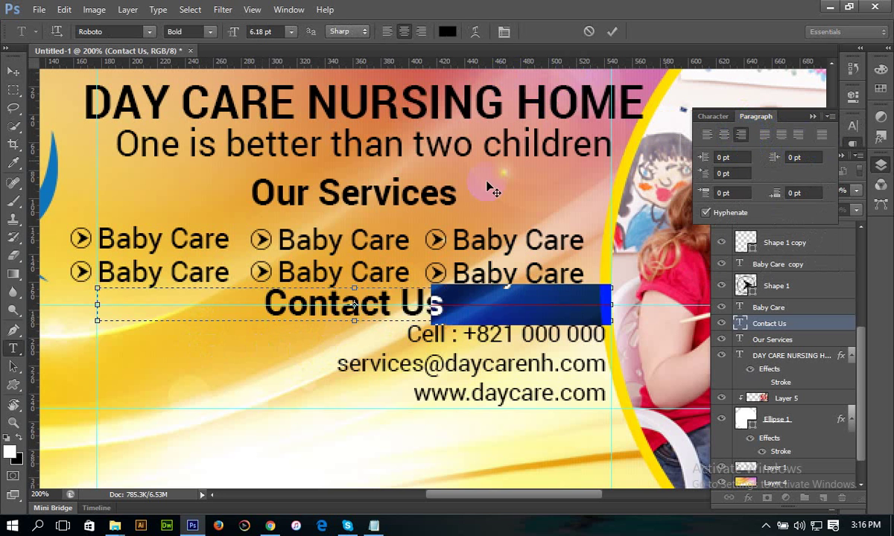
{"action": "left_click", "coordinate": [13, 71]}
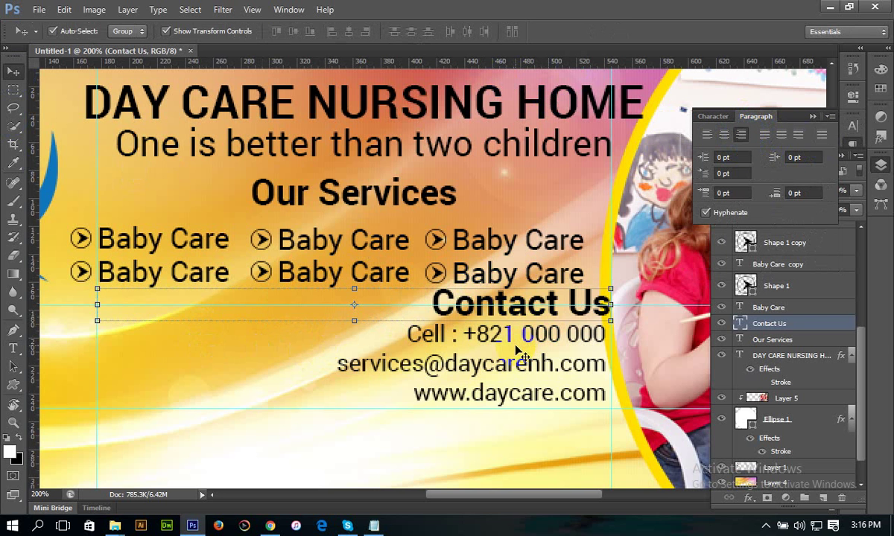
- Shift the Contact Us heading and the contact details block slightly left
{"action": "key", "text": "Left"}
{"action": "key", "text": "Left"}
{"action": "key", "text": "Left"}
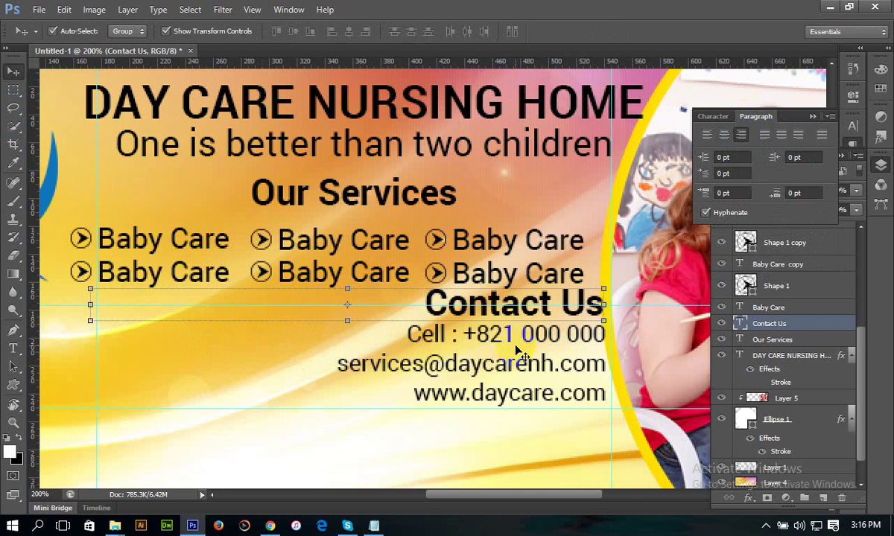
{"action": "left_click", "coordinate": [534, 370]}
{"action": "key", "text": "Left"}
{"action": "key", "text": "Left"}
{"action": "key", "text": "Left"}
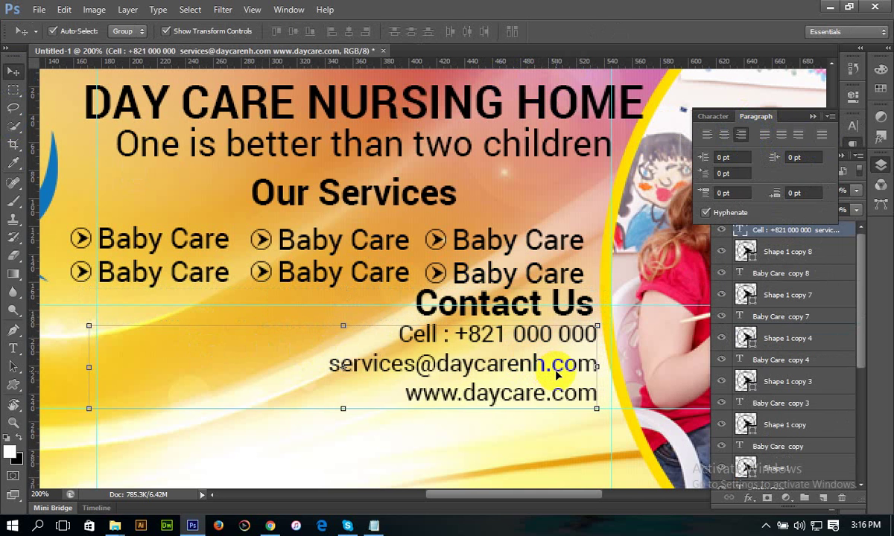
{"action": "key", "text": "Left"}
{"action": "key", "text": "Left"}
{"action": "key", "text": "Left"}
{"action": "left_click", "coordinate": [560, 432]}
{"action": "scroll", "coordinate": [561, 436], "scroll_direction": "down", "scroll_amount": 3}
{"action": "scroll", "coordinate": [562, 436], "scroll_direction": "up", "scroll_amount": 1}
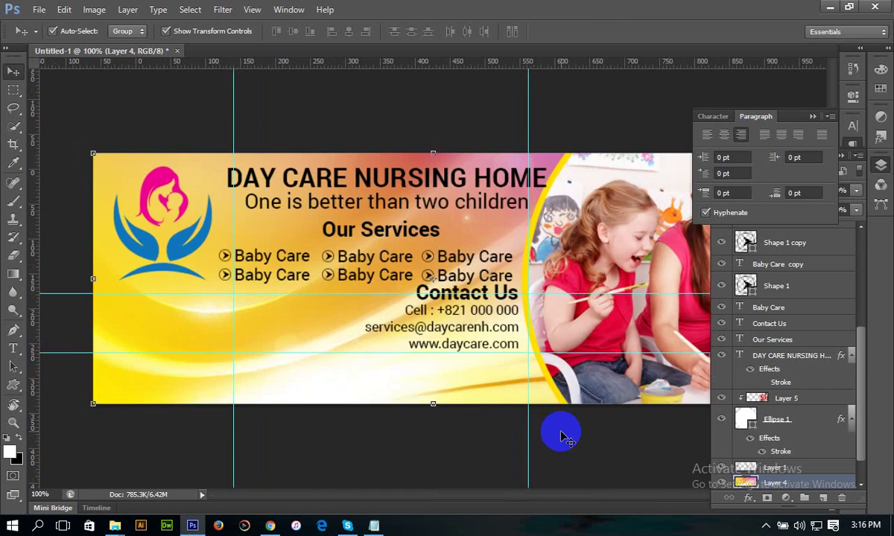
{"action": "scroll", "coordinate": [561, 435], "scroll_direction": "up", "scroll_amount": 2}
{"action": "left_click", "coordinate": [526, 400]}
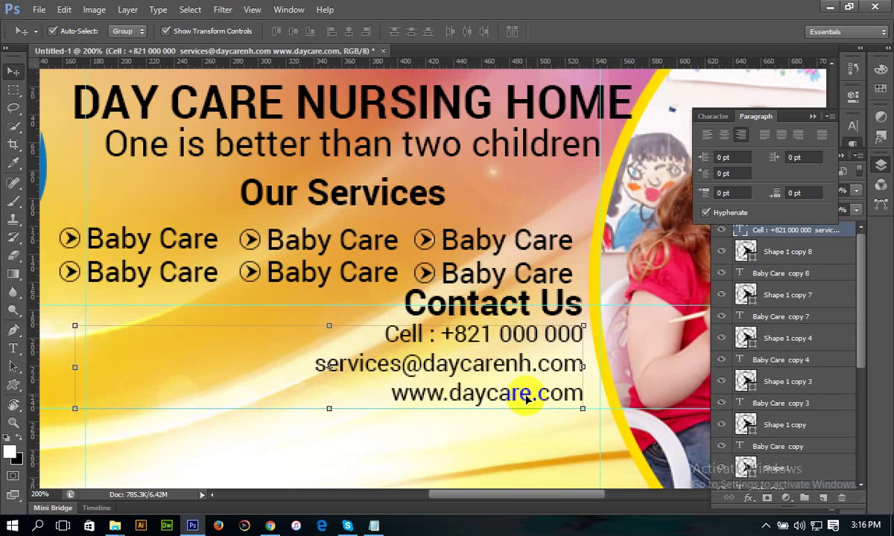
{"action": "left_click", "coordinate": [542, 439]}
{"action": "key", "text": "ctrl+plus"}
{"action": "key", "text": "ctrl+minus"}
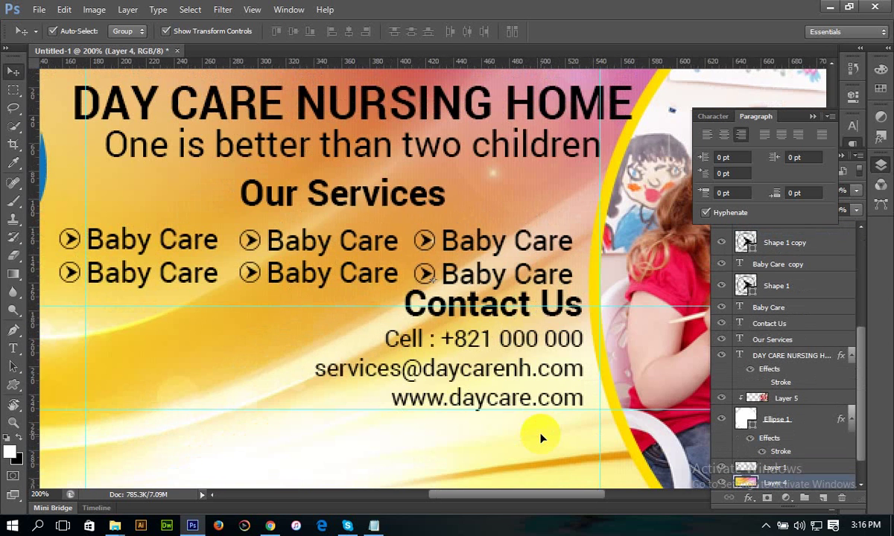
- Draw a yellow-filled rectangle bar behind the cell number line
{"action": "left_click", "coordinate": [14, 385]}
{"action": "right_click", "coordinate": [13, 385]}
{"action": "left_click", "coordinate": [85, 381]}
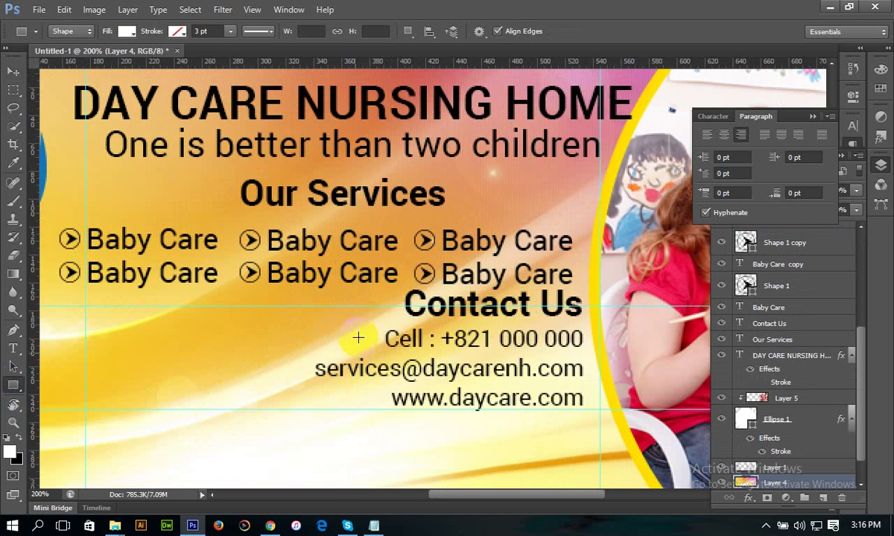
{"action": "left_click_drag", "start_coordinate": [341, 323], "coordinate": [597, 354]}
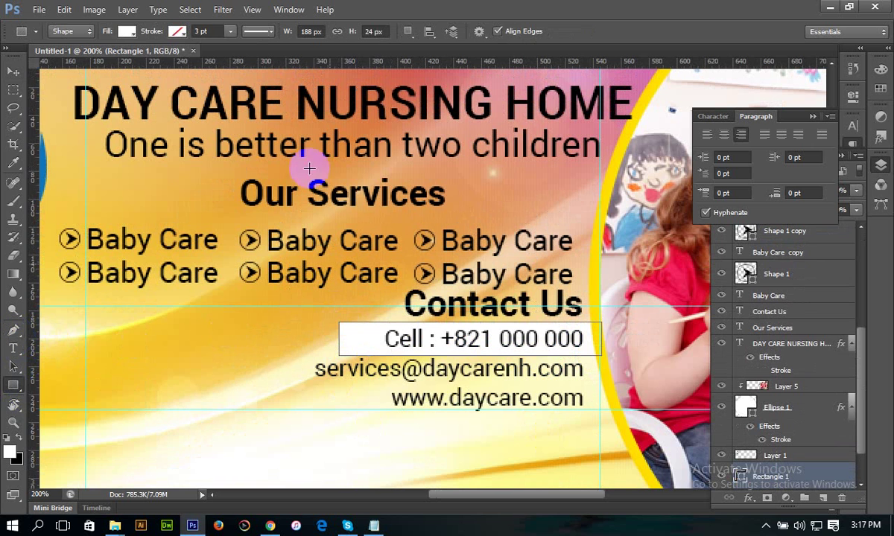
{"action": "left_click", "coordinate": [125, 31]}
{"action": "left_click", "coordinate": [67, 113]}
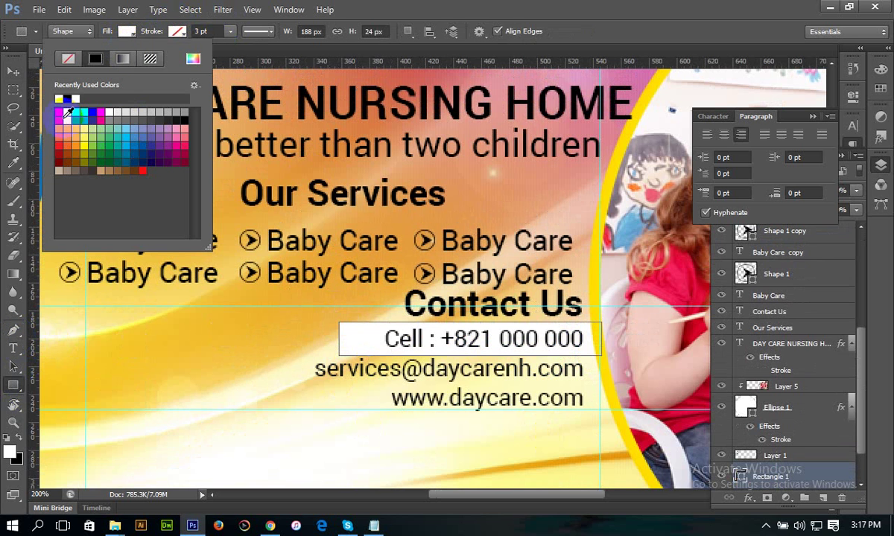
{"action": "left_click", "coordinate": [74, 100]}
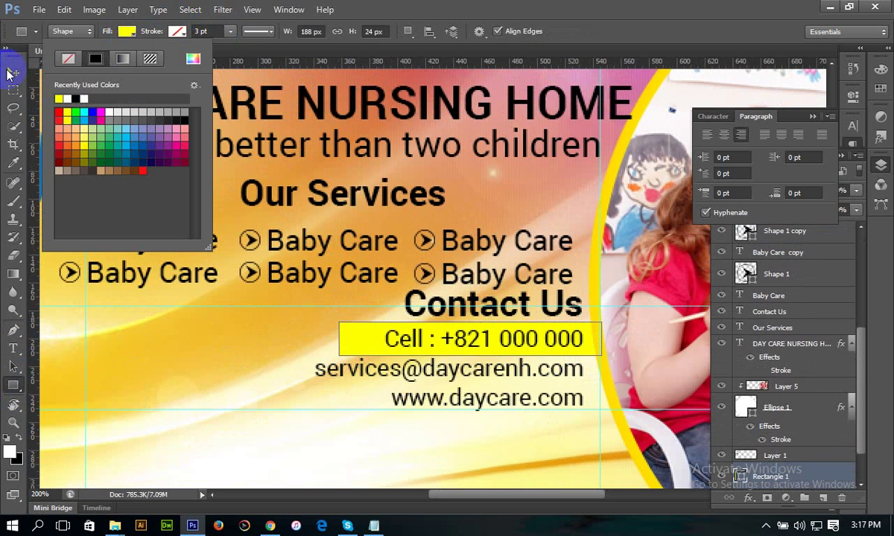
- Narrow the contact details text box from its left edge
{"action": "left_click", "coordinate": [9, 72]}
{"action": "left_click_drag", "start_coordinate": [590, 370], "coordinate": [350, 359]}
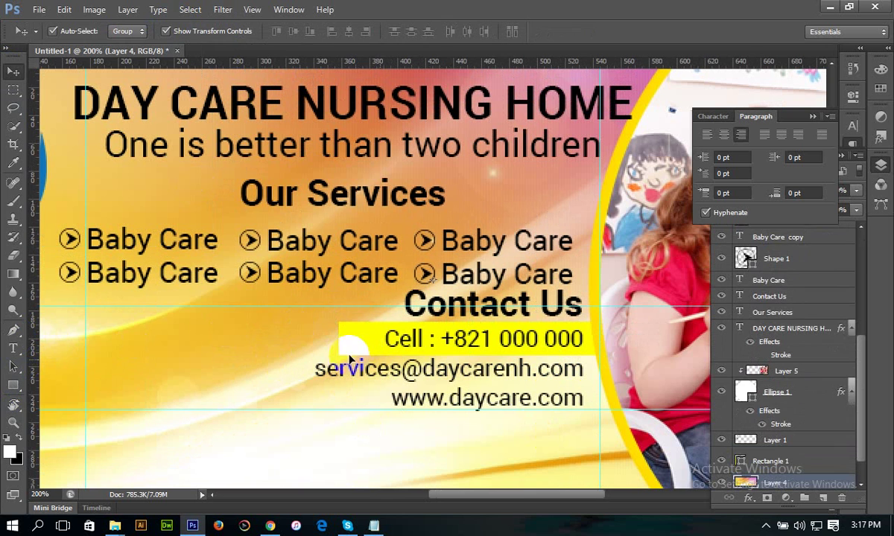
{"action": "left_click", "coordinate": [350, 360]}
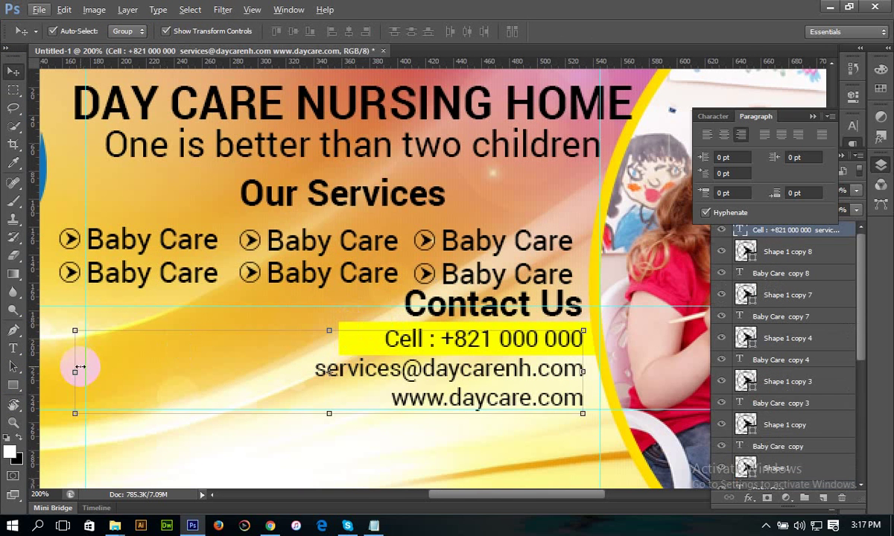
{"action": "key", "text": "t"}
{"action": "key", "text": "alt+t"}
{"action": "left_click", "coordinate": [400, 363]}
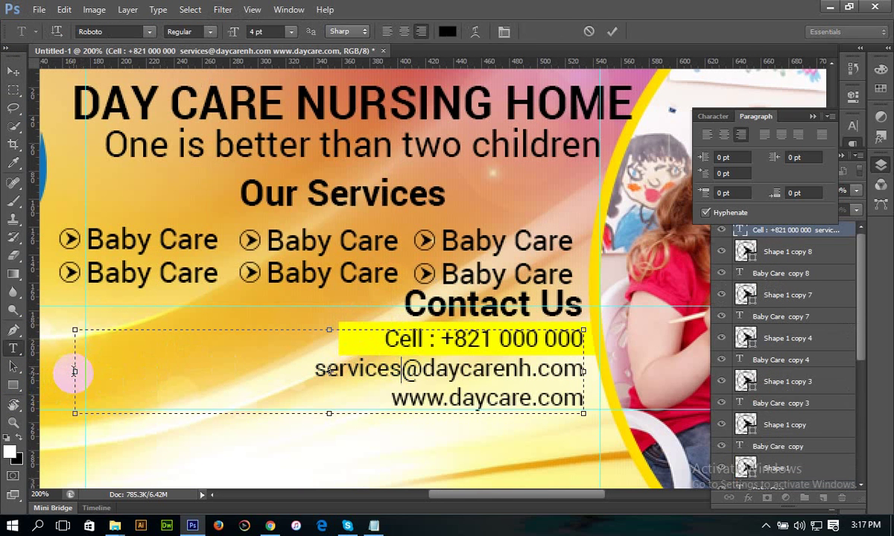
{"action": "left_click_drag", "start_coordinate": [75, 372], "coordinate": [306, 371]}
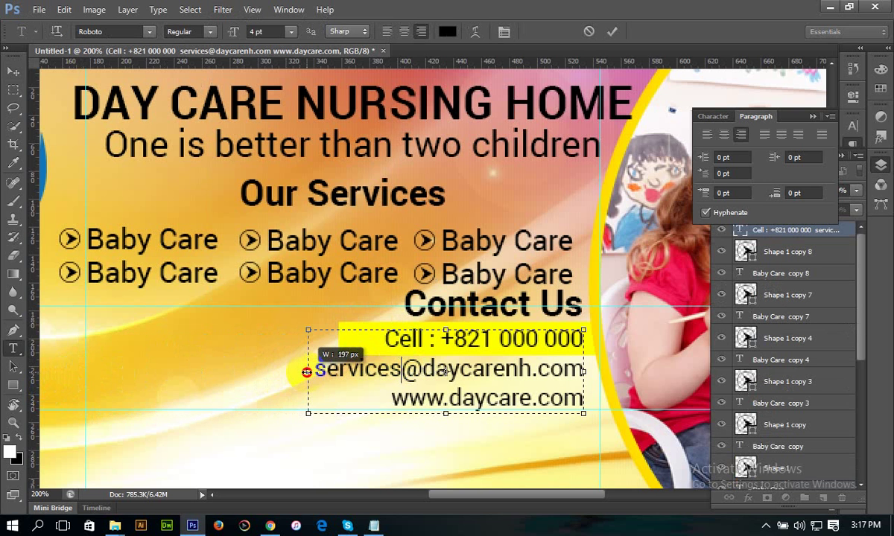
{"action": "left_click", "coordinate": [15, 72]}
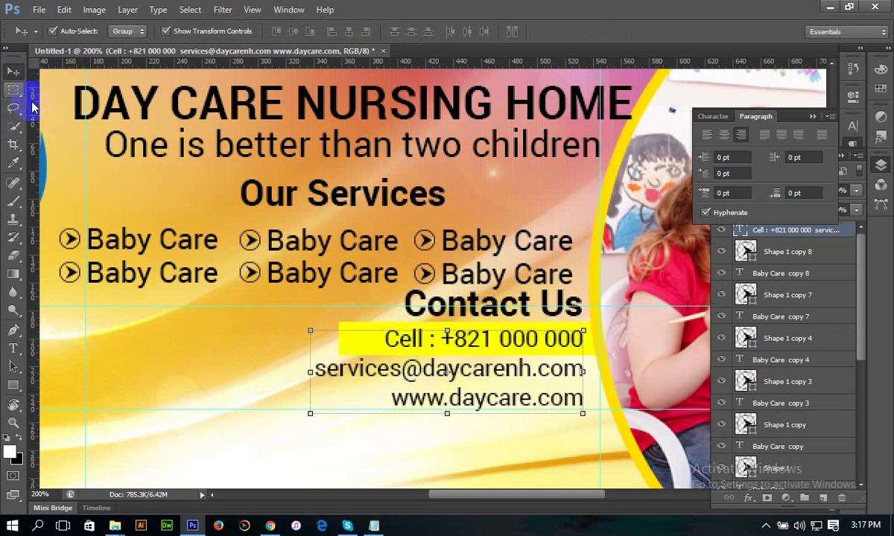
- Slant the yellow bar's left end by moving its top corner point right
{"action": "key", "text": "ctrl+plus"}
{"action": "scroll", "coordinate": [389, 289], "scroll_direction": "up", "scroll_amount": 1}
{"action": "scroll", "coordinate": [389, 289], "scroll_direction": "down", "scroll_amount": 3}
{"action": "scroll", "coordinate": [389, 289], "scroll_direction": "up", "scroll_amount": 3}
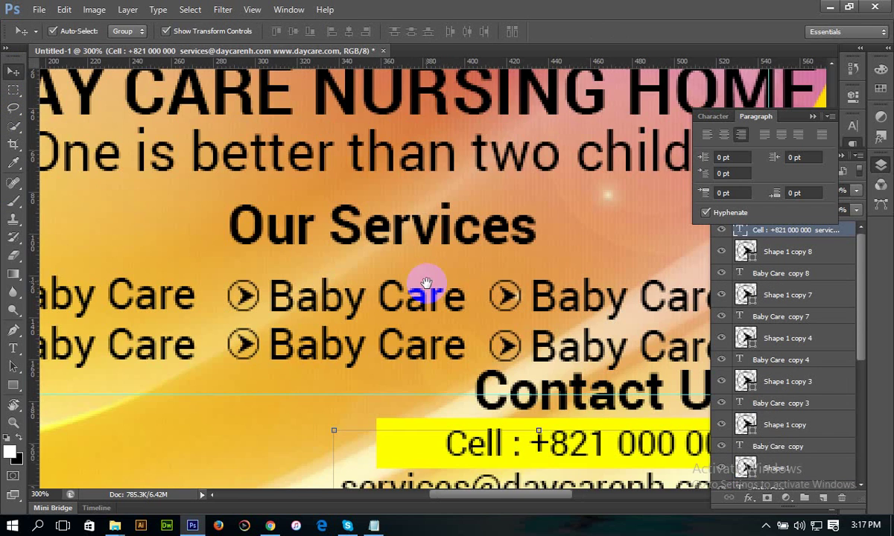
{"action": "scroll", "coordinate": [425, 289], "scroll_direction": "up", "scroll_amount": 1}
{"action": "left_click_drag", "start_coordinate": [496, 339], "coordinate": [379, 206]}
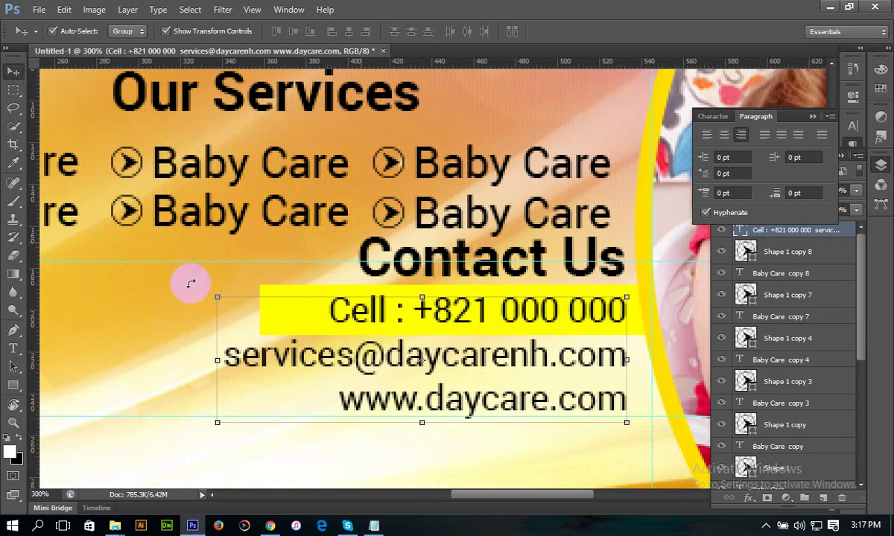
{"action": "left_click", "coordinate": [268, 301]}
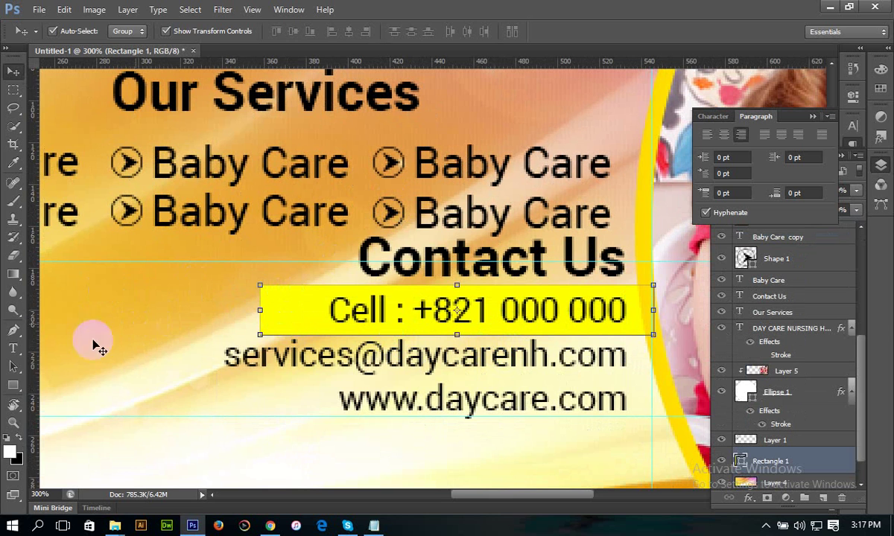
{"action": "right_click", "coordinate": [13, 366]}
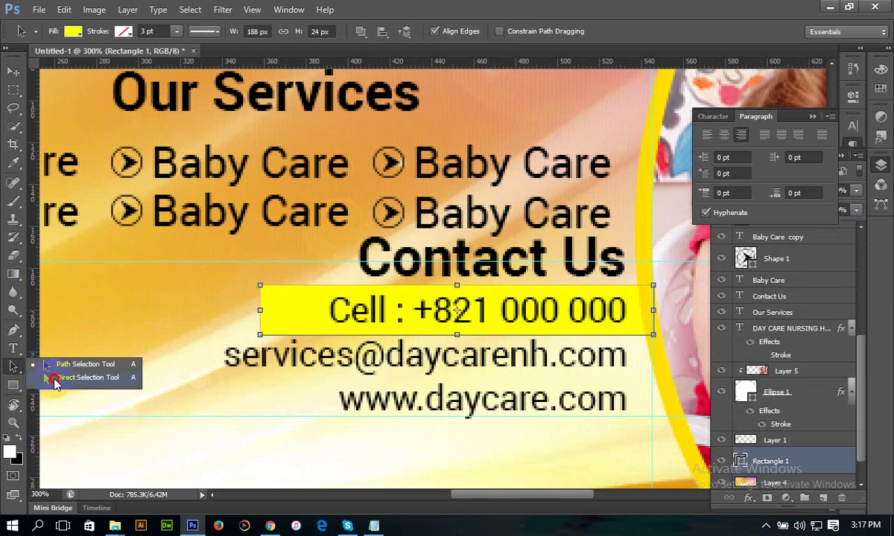
{"action": "left_click", "coordinate": [56, 353]}
{"action": "left_click", "coordinate": [273, 299]}
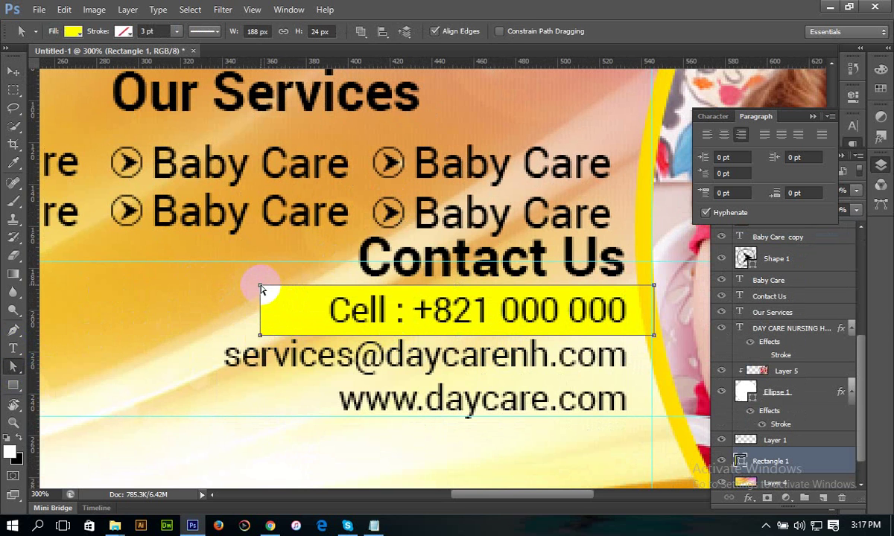
{"action": "left_click_drag", "start_coordinate": [261, 287], "coordinate": [289, 287]}
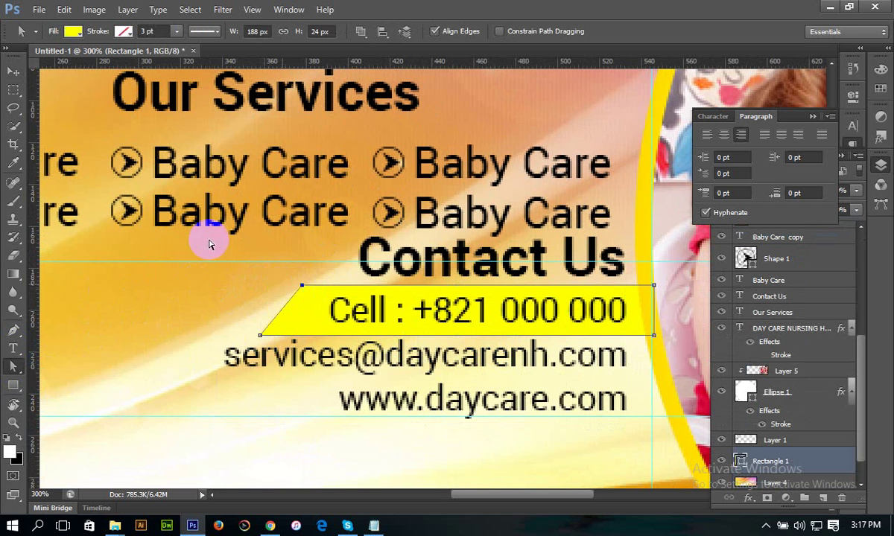
{"action": "left_click", "coordinate": [13, 70]}
- Move the yellow bar down, widen it rightward, and delete the duplicated bar
{"action": "left_click", "coordinate": [168, 216]}
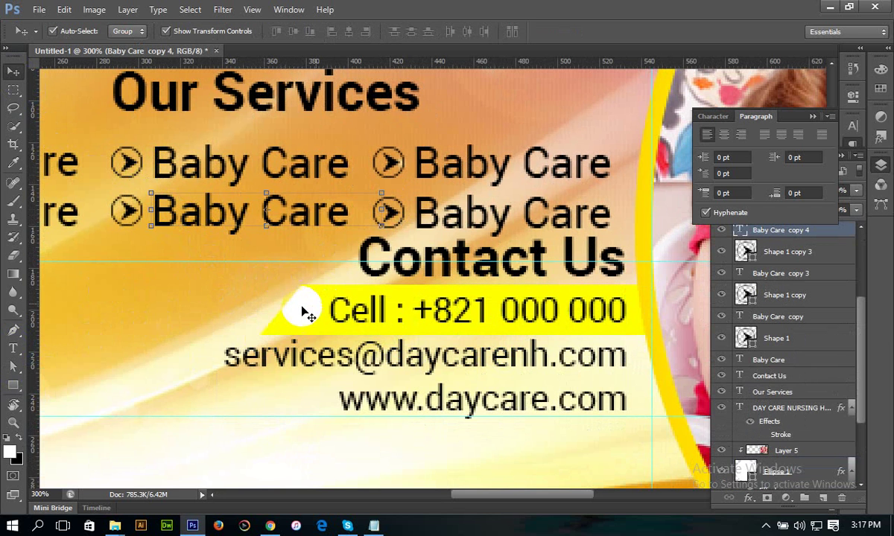
{"action": "left_click", "coordinate": [317, 317]}
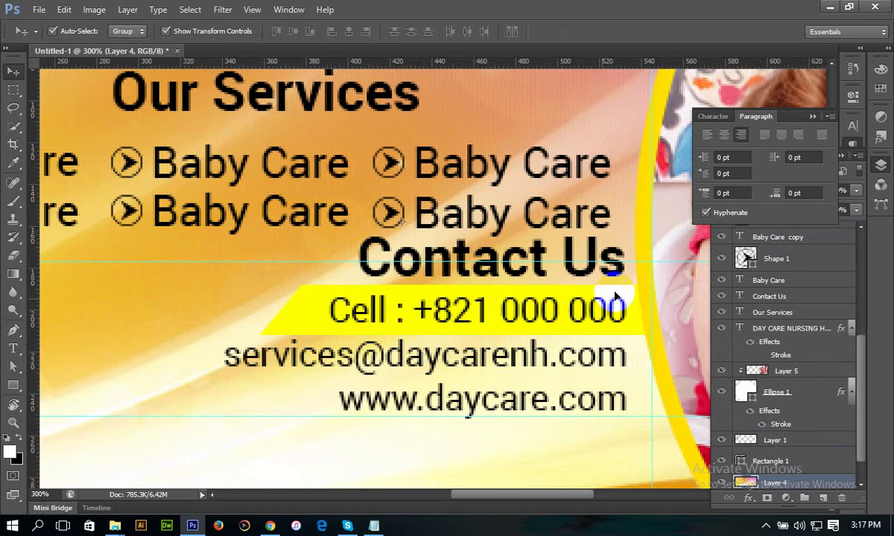
{"action": "mouse_move", "coordinate": [624, 298]}
{"action": "left_mouse_down"}
{"action": "mouse_move", "coordinate": [630, 340]}
{"action": "mouse_move", "coordinate": [552, 344]}
{"action": "left_mouse_up"}
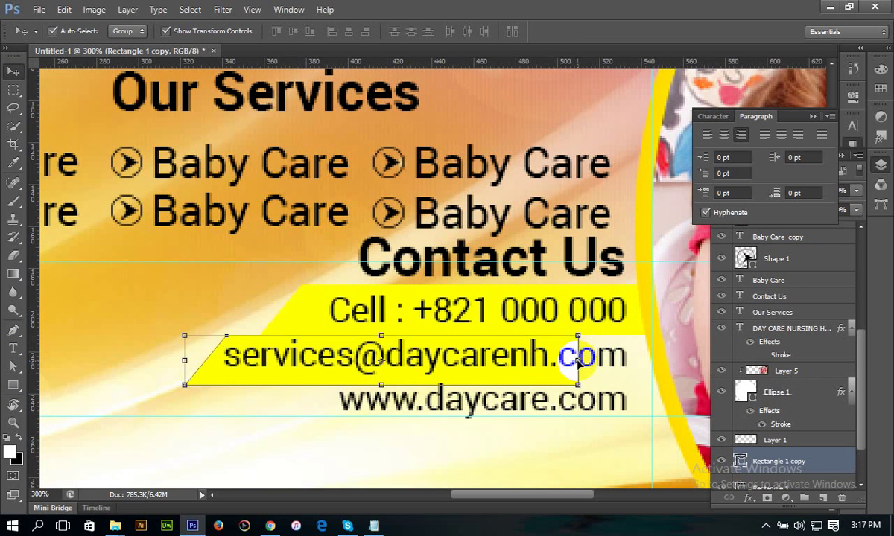
{"action": "left_click_drag", "start_coordinate": [577, 360], "coordinate": [679, 361]}
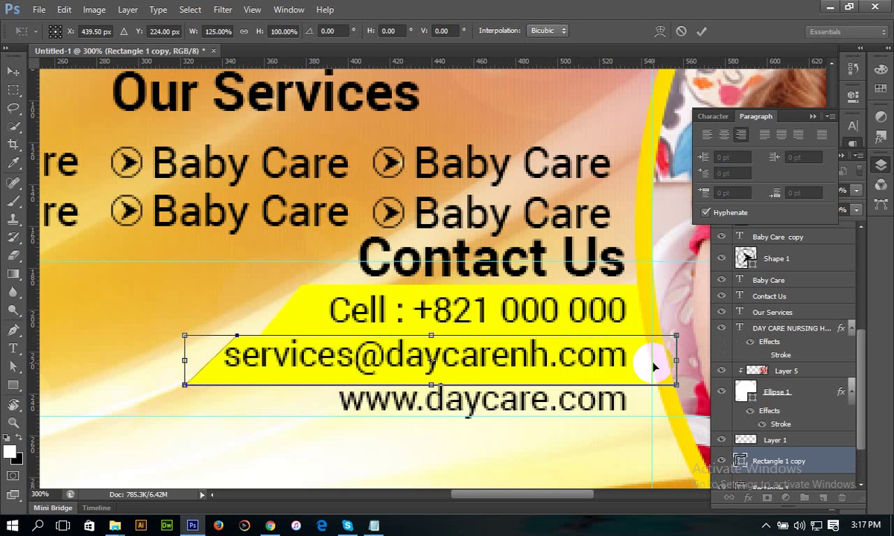
{"action": "left_click", "coordinate": [208, 303]}
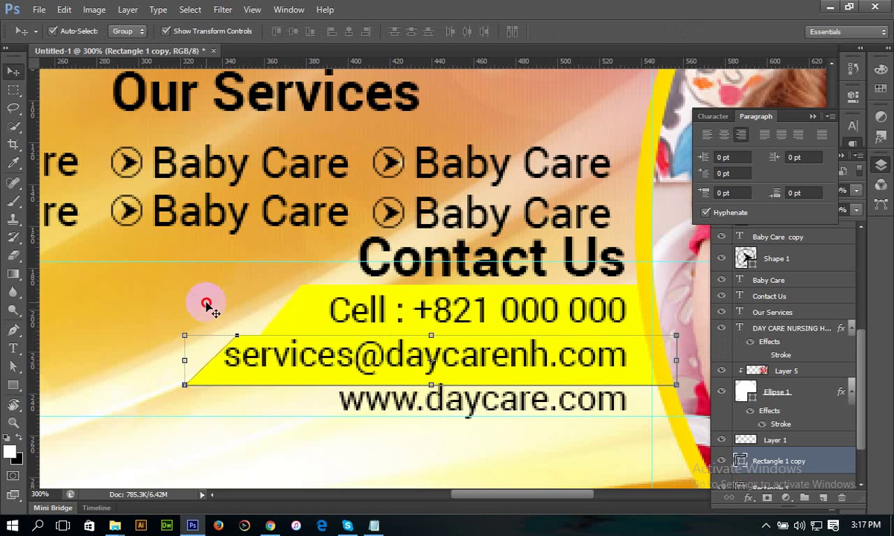
{"action": "left_click", "coordinate": [225, 356]}
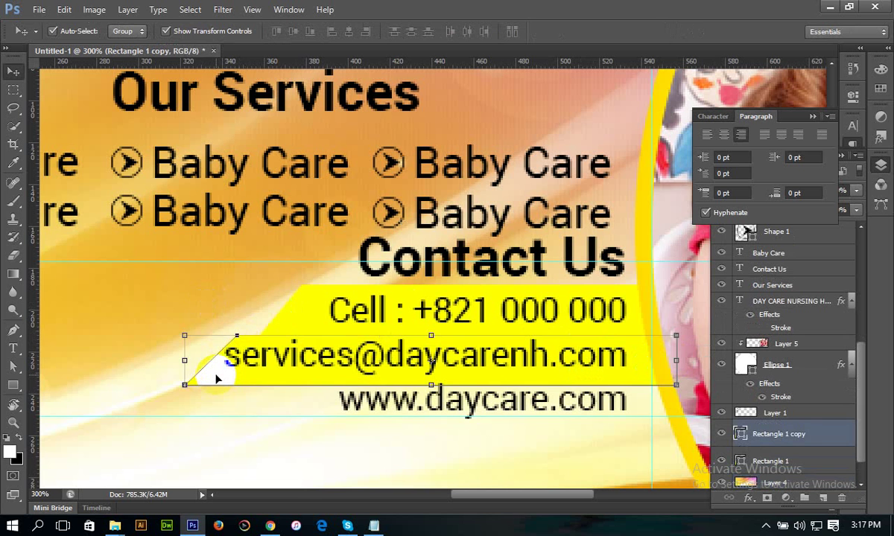
{"action": "key", "text": "Delete"}
- Shorten the yellow bar from the bottom and nudge it down slightly
{"action": "scroll", "coordinate": [159, 323], "scroll_direction": "up", "scroll_amount": 1}
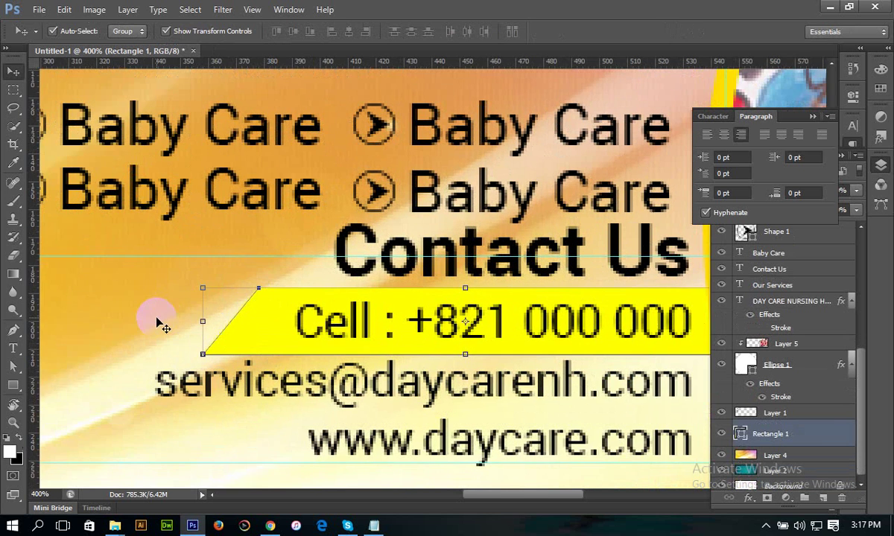
{"action": "scroll", "coordinate": [543, 353], "scroll_direction": "up", "scroll_amount": 1}
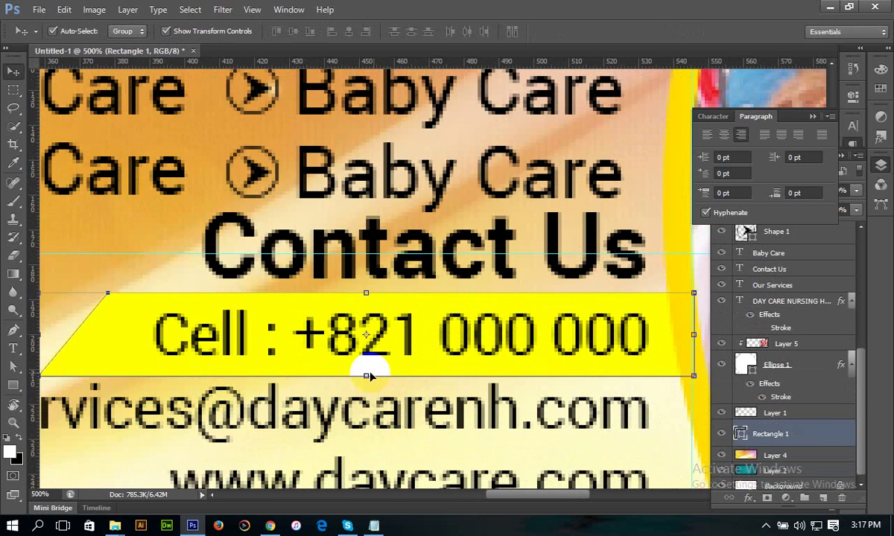
{"action": "left_click_drag", "start_coordinate": [366, 376], "coordinate": [369, 355]}
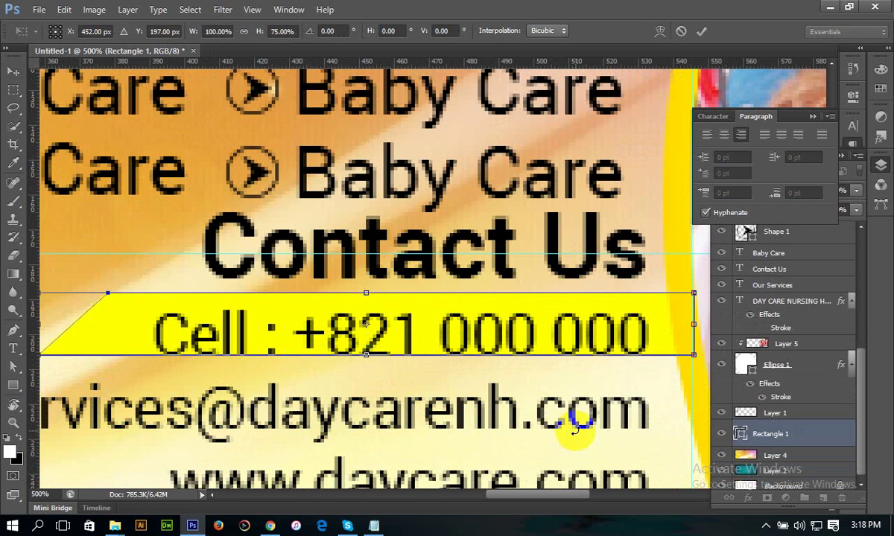
{"action": "key", "text": "Return"}
{"action": "key", "text": "Down"}
{"action": "key", "text": "Down"}
{"action": "key", "text": "Down"}
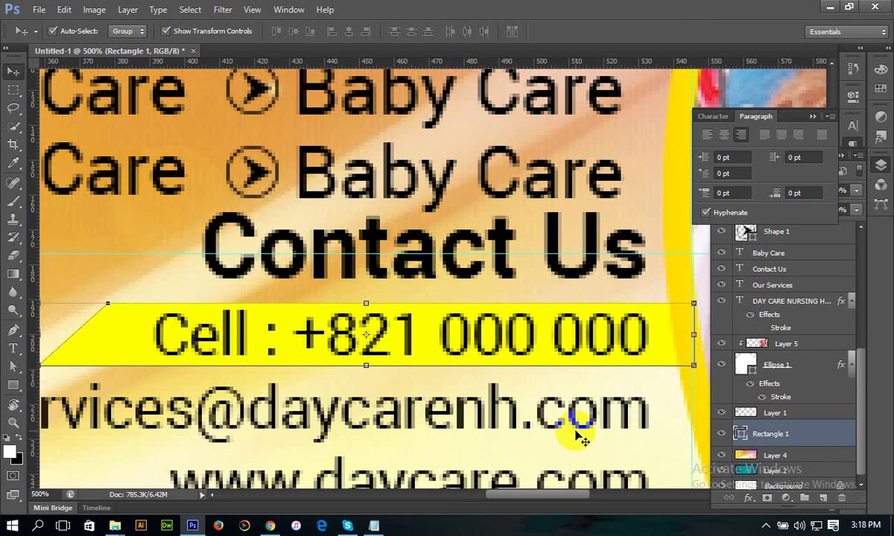
{"action": "scroll", "coordinate": [591, 359], "scroll_direction": "down", "scroll_amount": 3}
{"action": "scroll", "coordinate": [591, 359], "scroll_direction": "right", "scroll_amount": 1}
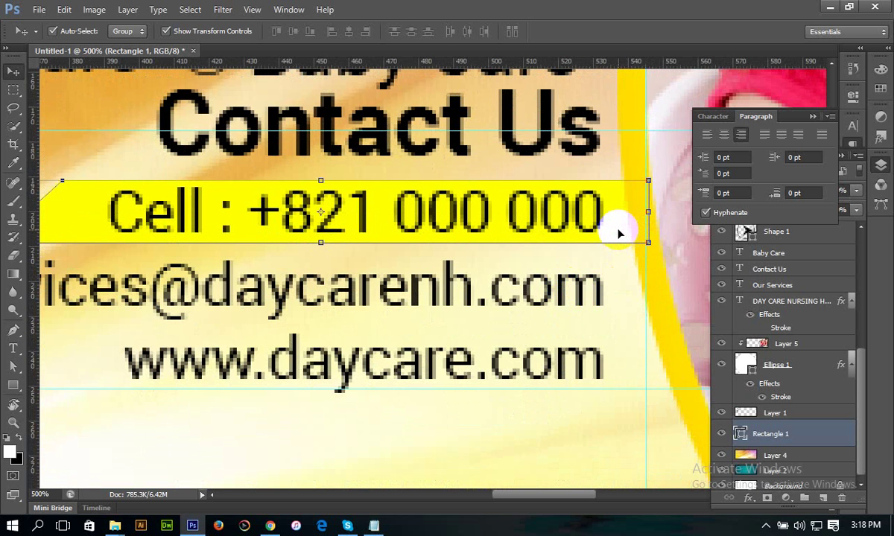
- Copy the yellow bar down behind the e-mail line and widen it to cover it
{"action": "left_click_drag", "start_coordinate": [618, 232], "coordinate": [619, 309], "text": "alt"}
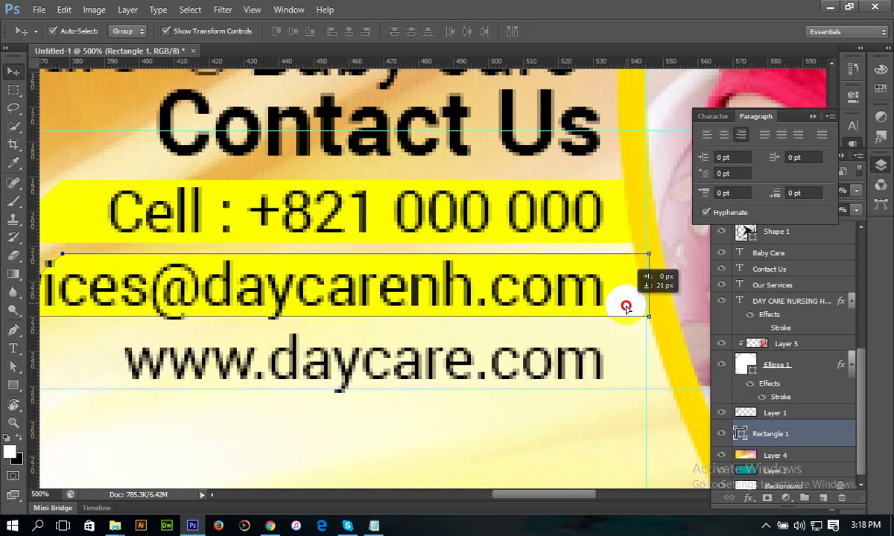
{"action": "mouse_move", "coordinate": [544, 330]}
{"action": "left_mouse_down"}
{"action": "mouse_move", "coordinate": [669, 325]}
{"action": "mouse_move", "coordinate": [479, 303]}
{"action": "mouse_move", "coordinate": [447, 281]}
{"action": "mouse_move", "coordinate": [581, 283]}
{"action": "left_mouse_up"}
{"action": "key", "text": "ctrl+t"}
{"action": "left_click_drag", "start_coordinate": [329, 355], "coordinate": [591, 354]}
{"action": "left_click_drag", "start_coordinate": [455, 359], "coordinate": [489, 360]}
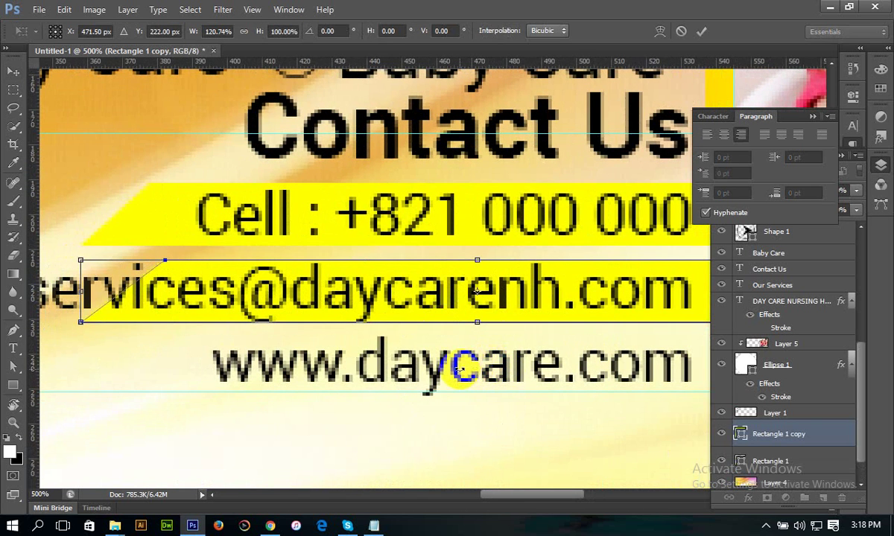
{"action": "mouse_move", "coordinate": [457, 370]}
{"action": "left_mouse_down"}
{"action": "mouse_move", "coordinate": [280, 353]}
{"action": "mouse_move", "coordinate": [188, 314]}
{"action": "mouse_move", "coordinate": [456, 309]}
{"action": "left_mouse_up"}
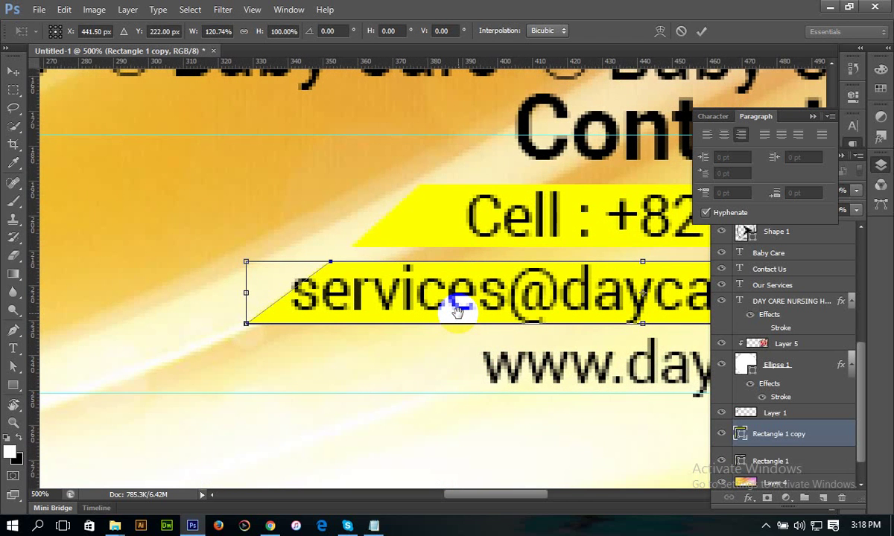
{"action": "key", "text": "shift+Left"}
{"action": "left_click_drag", "start_coordinate": [478, 339], "coordinate": [236, 364]}
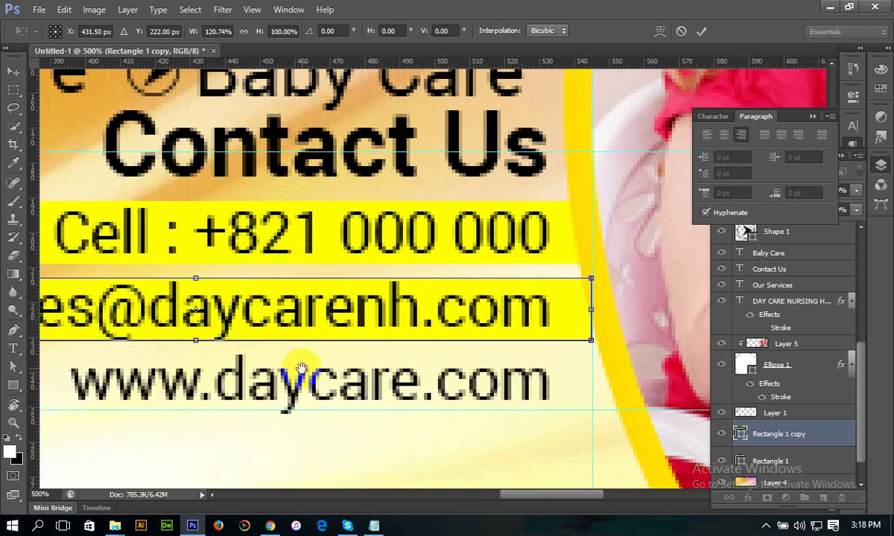
{"action": "key", "text": "Right"}
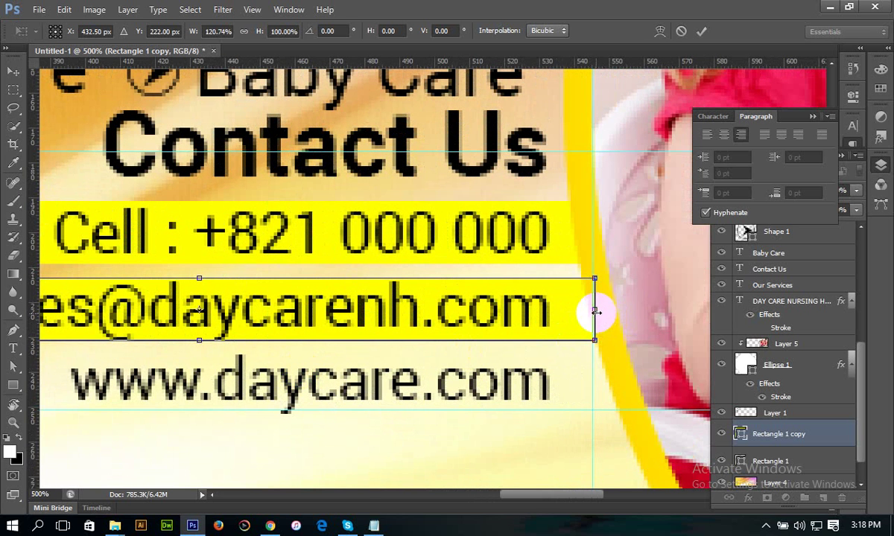
{"action": "left_click_drag", "start_coordinate": [596, 311], "coordinate": [639, 312]}
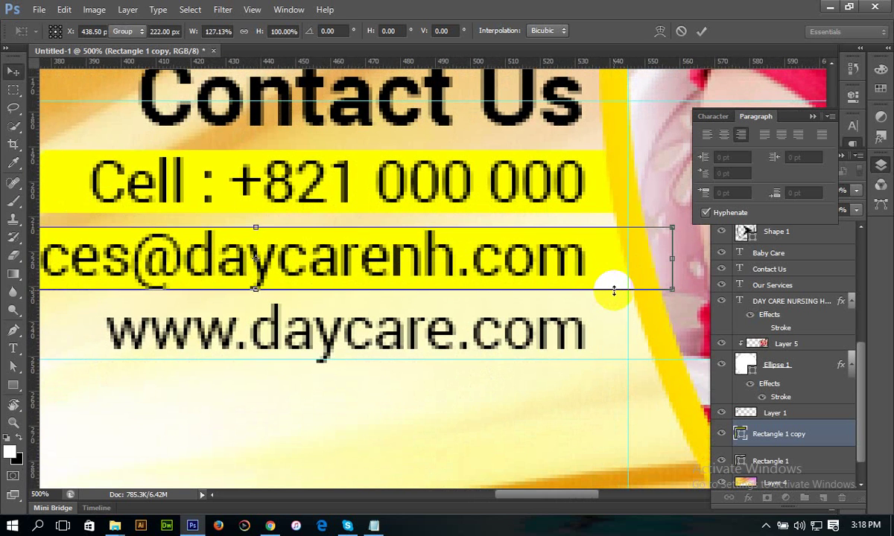
{"action": "key", "text": "Return"}
{"action": "left_click_drag", "start_coordinate": [603, 203], "coordinate": [629, 353]}
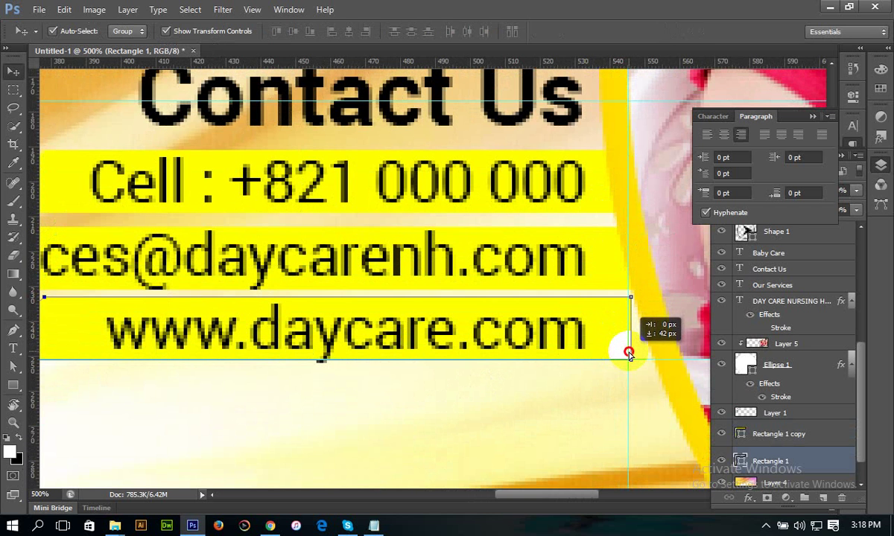
{"action": "left_click_drag", "start_coordinate": [629, 353], "coordinate": [631, 358]}
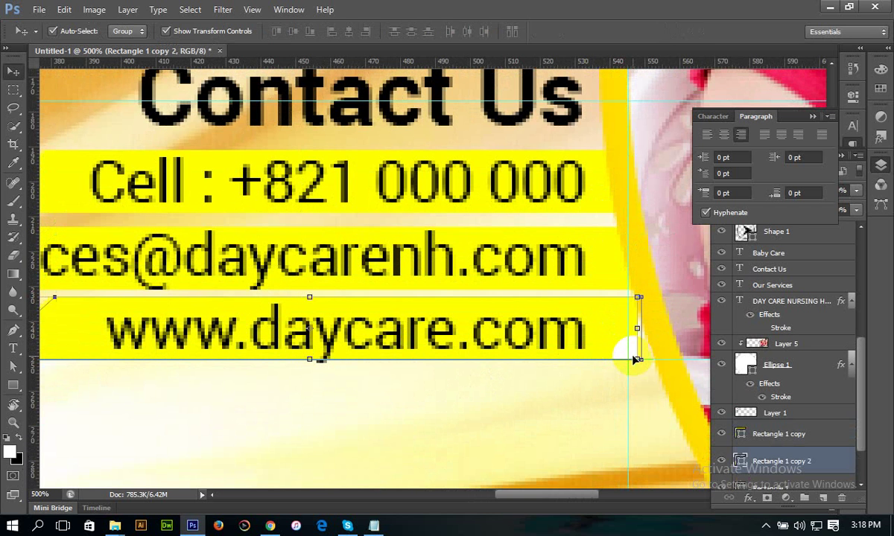
- Save the banner as the Photoshop file sfsdfsdf.psd
{"action": "left_click", "coordinate": [513, 414]}
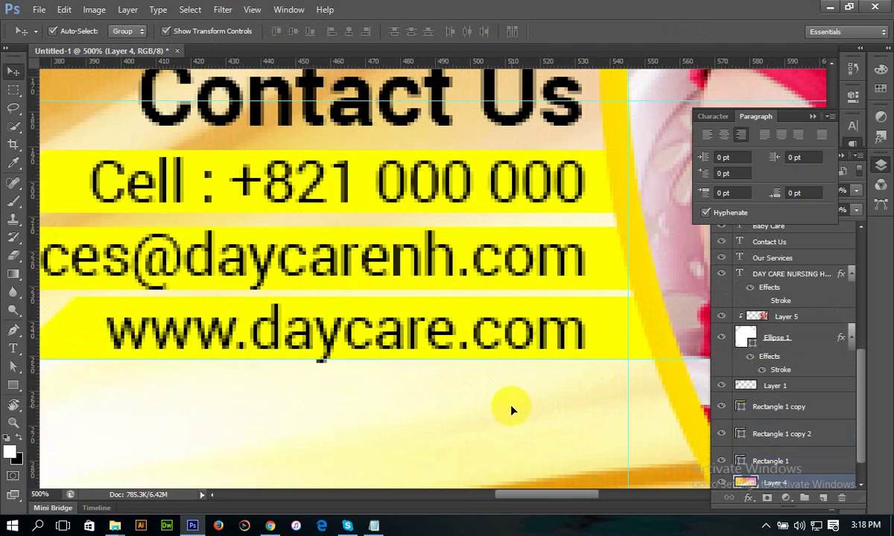
{"action": "scroll", "coordinate": [511, 410], "scroll_direction": "down", "scroll_amount": 1}
{"action": "scroll", "coordinate": [511, 409], "scroll_direction": "down", "scroll_amount": 1}
{"action": "scroll", "coordinate": [511, 410], "scroll_direction": "down", "scroll_amount": 1}
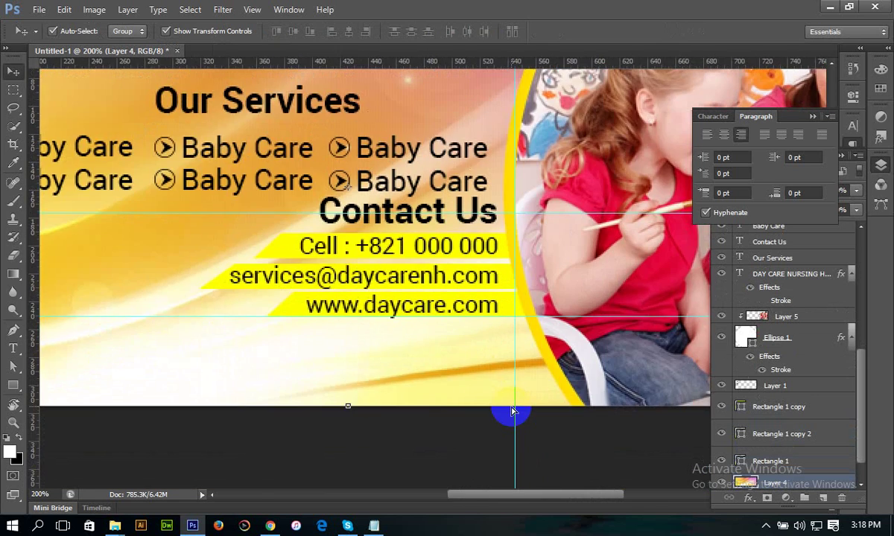
{"action": "scroll", "coordinate": [511, 409], "scroll_direction": "down", "scroll_amount": 1}
{"action": "scroll", "coordinate": [511, 410], "scroll_direction": "up", "scroll_amount": 1}
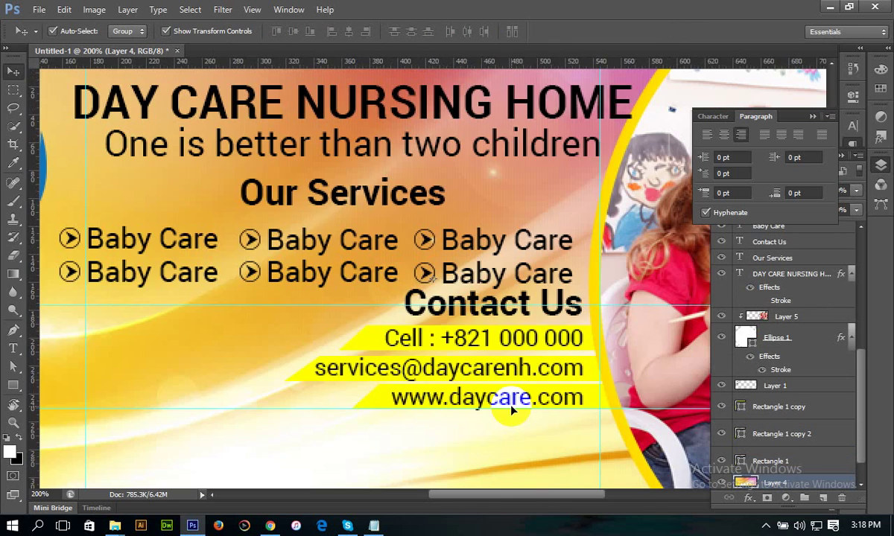
{"action": "scroll", "coordinate": [510, 409], "scroll_direction": "down", "scroll_amount": 1}
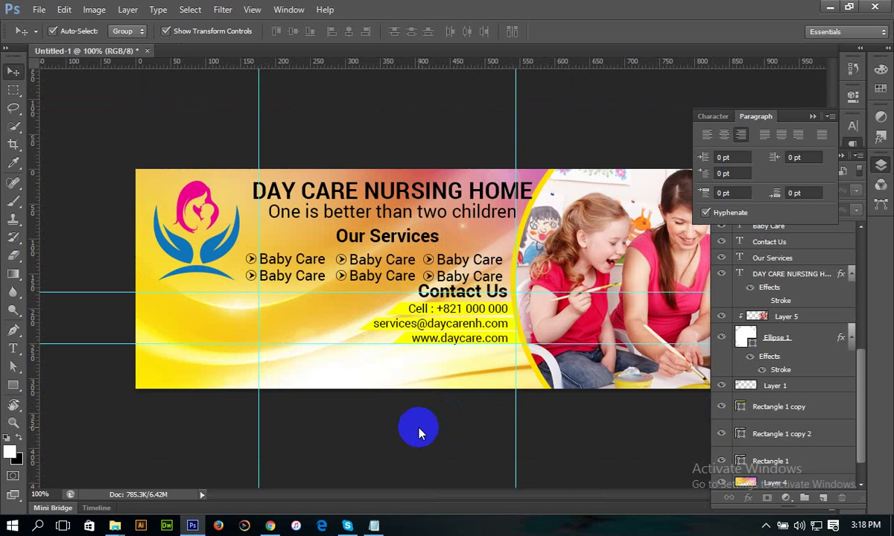
{"action": "key", "text": "ctrl+s"}
{"action": "type", "text": "sdfsdf"}
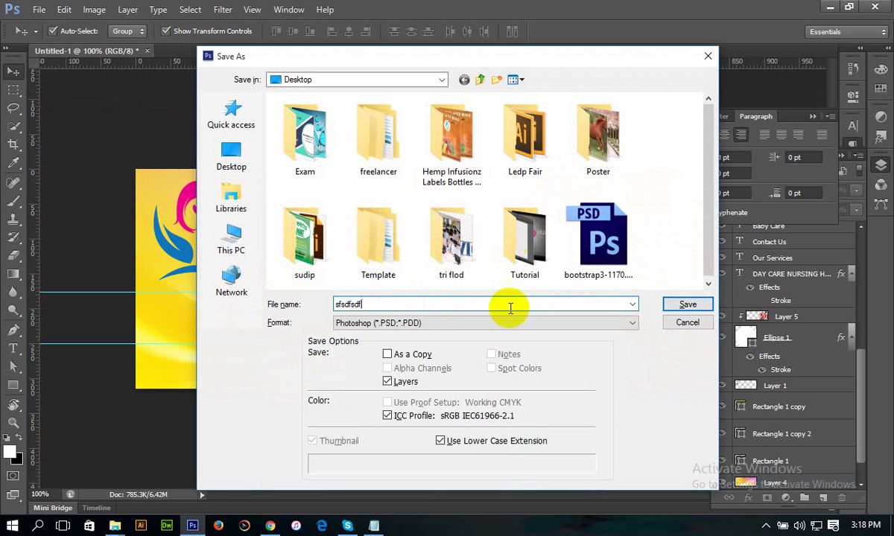
{"action": "left_click", "coordinate": [682, 304]}
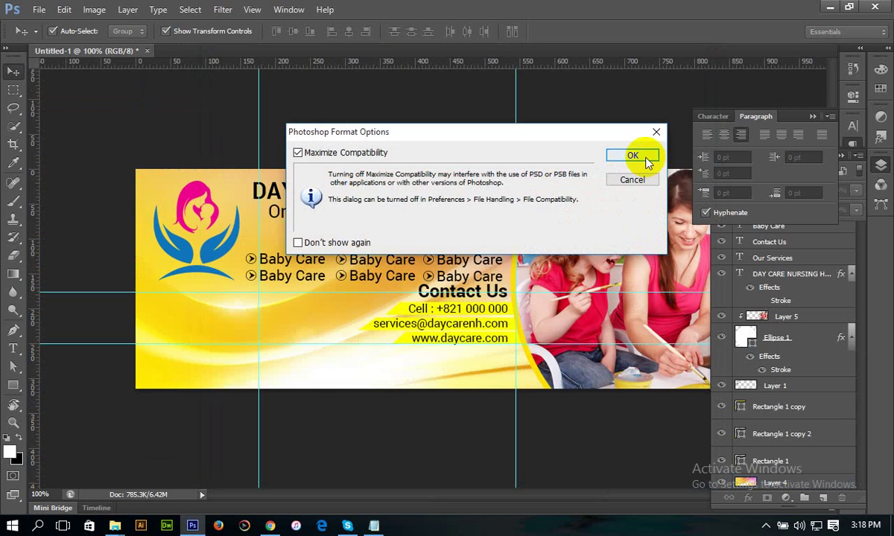
{"action": "left_click", "coordinate": [632, 155]}
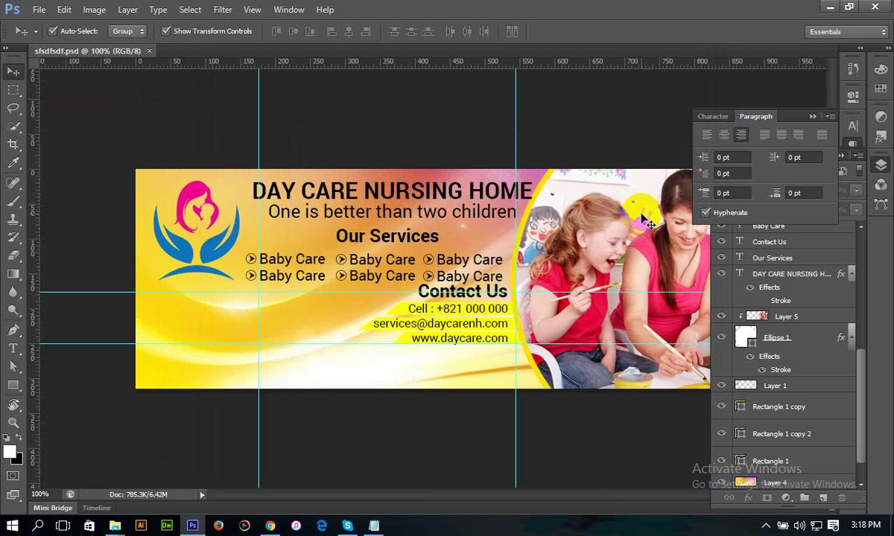
- Save another copy as sfsdfsdf.jpg at maximum JPEG quality 12
{"action": "key", "text": "ctrl+shift+s"}
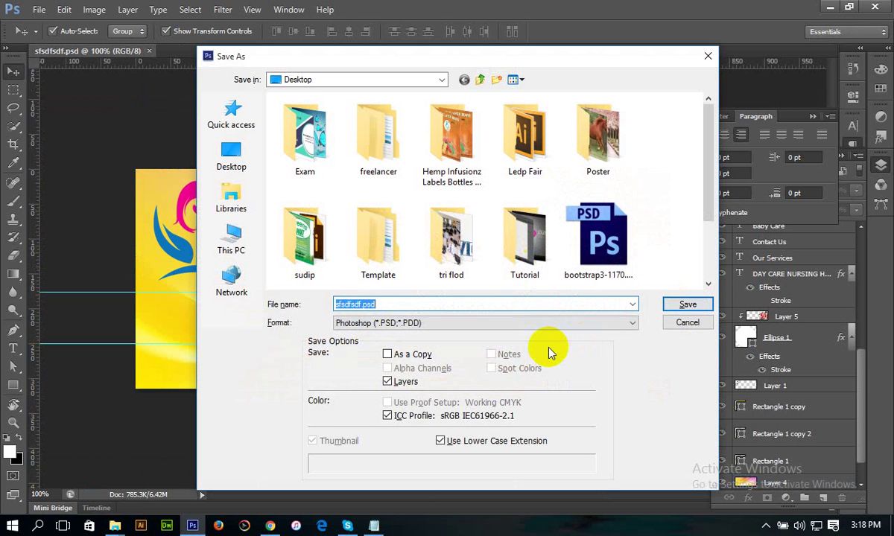
{"action": "key", "text": "j"}
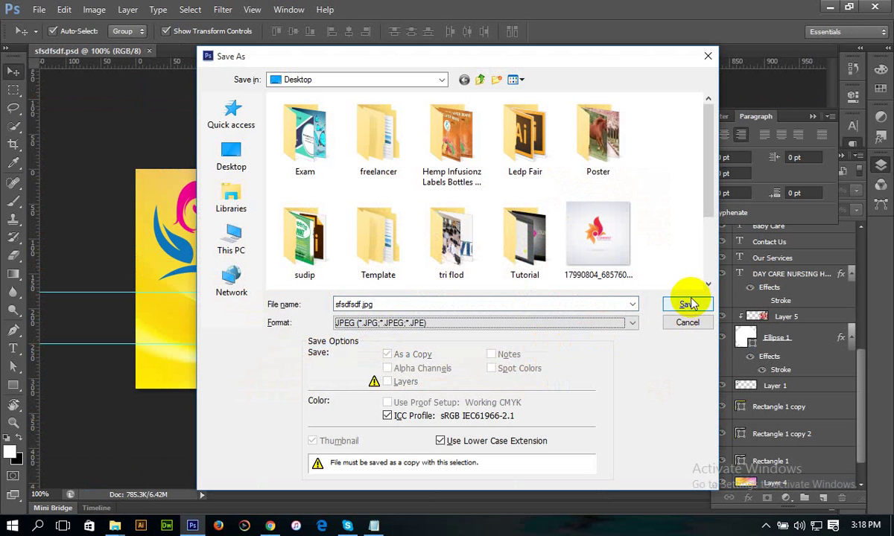
{"action": "left_click", "coordinate": [689, 305]}
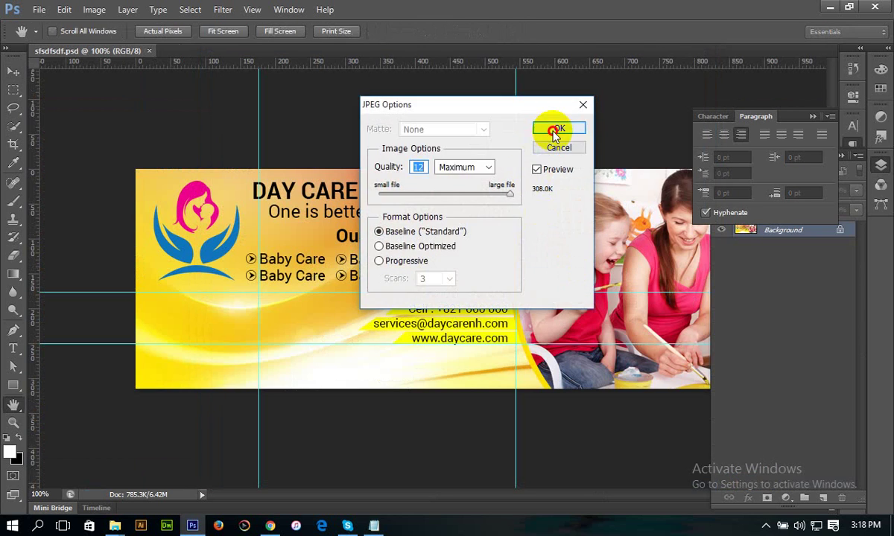
{"action": "left_click", "coordinate": [554, 127]}
{"action": "left_click", "coordinate": [270, 526]}
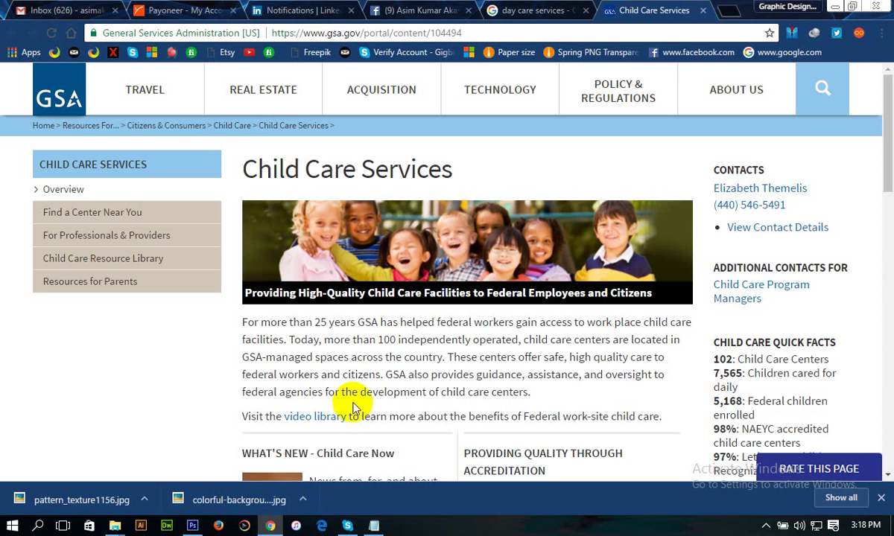
- On the Facebook profile tab, close both chat windows and the downloads bar
{"action": "left_click", "coordinate": [387, 10]}
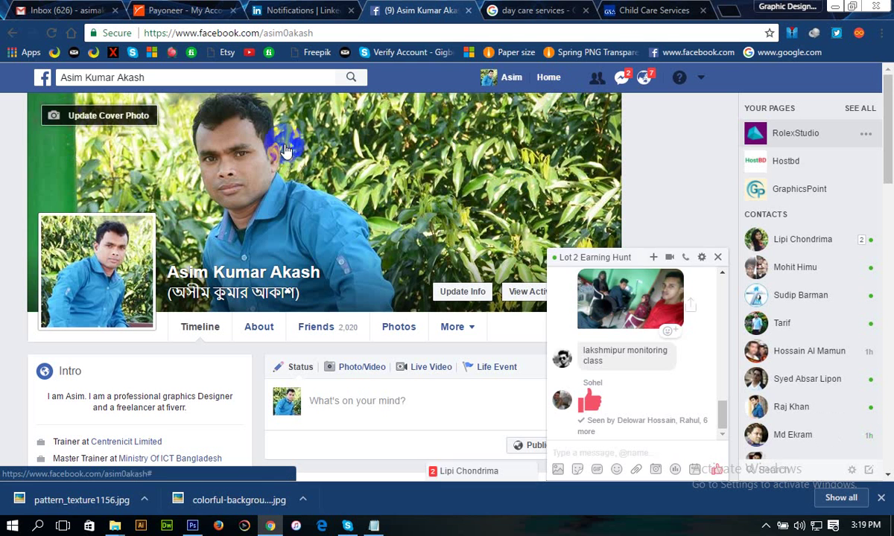
{"action": "left_click", "coordinate": [717, 256]}
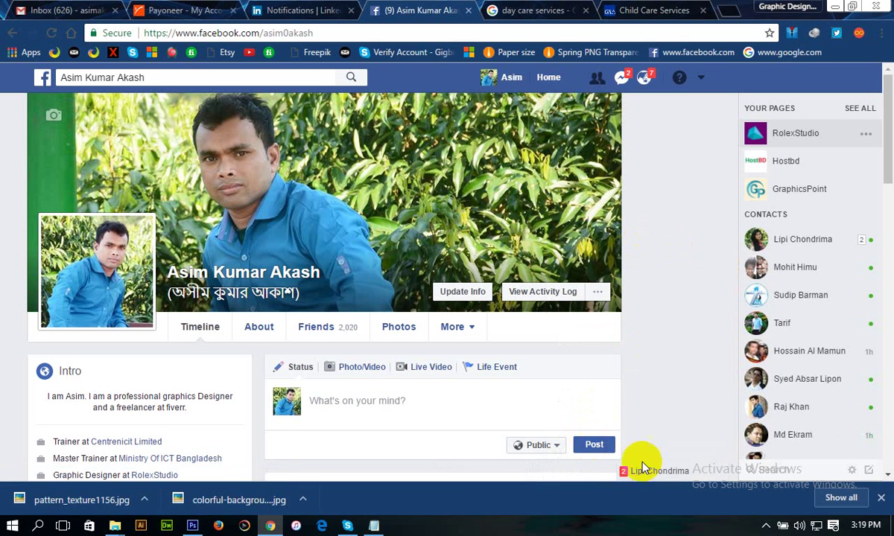
{"action": "left_click", "coordinate": [717, 470]}
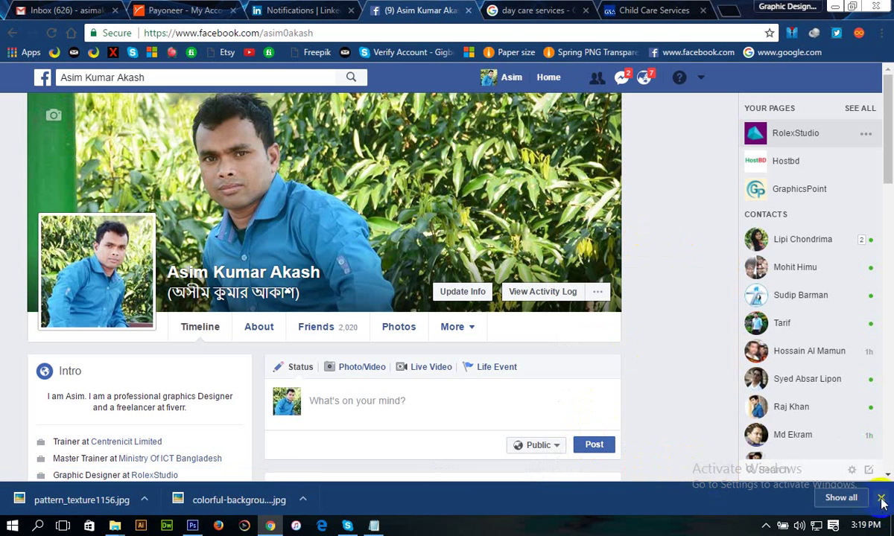
{"action": "left_click", "coordinate": [880, 498]}
- Upload sfsdf.jpg from the computer as the new cover photo
{"action": "left_click", "coordinate": [56, 115]}
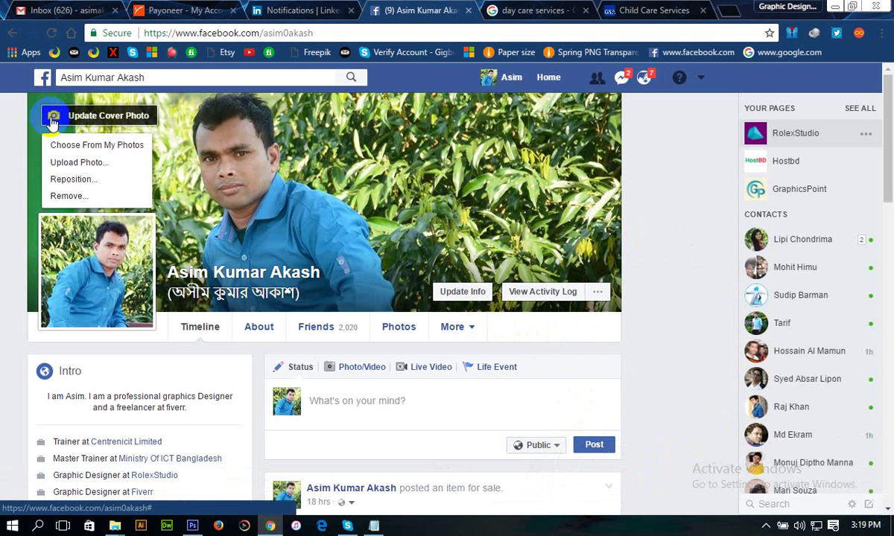
{"action": "left_click", "coordinate": [100, 164]}
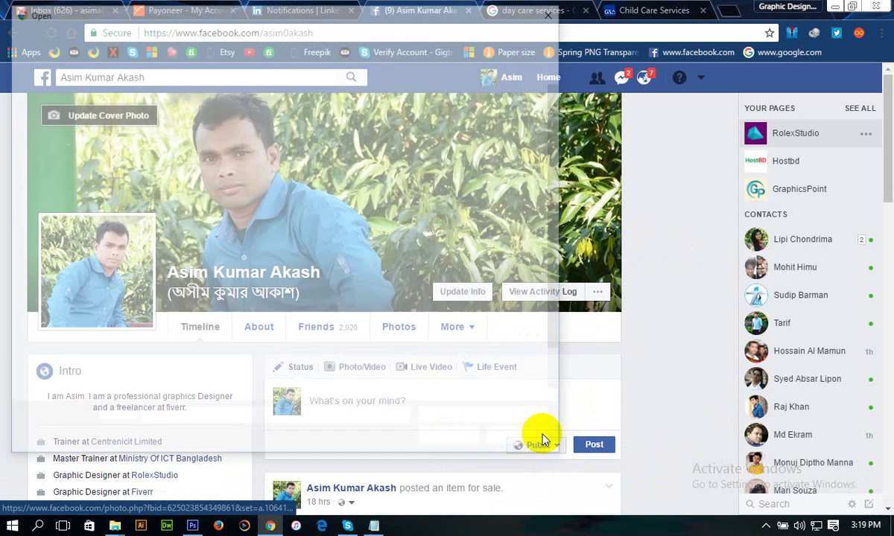
{"action": "scroll", "coordinate": [543, 246], "scroll_direction": "down", "scroll_amount": 2}
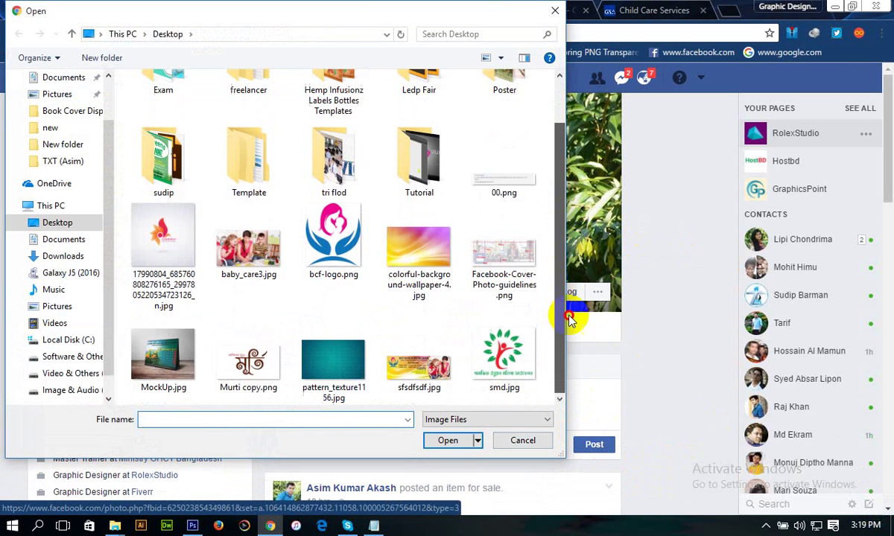
{"action": "left_click", "coordinate": [419, 390]}
{"action": "left_click", "coordinate": [448, 440]}
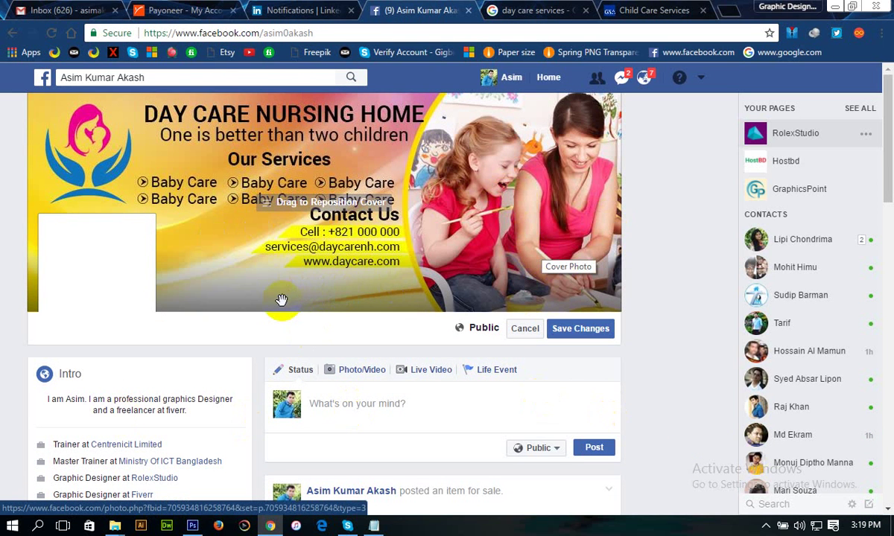
- Save the day-care banner as the cover, then reload the profile to see the update post
{"action": "left_click", "coordinate": [592, 332]}
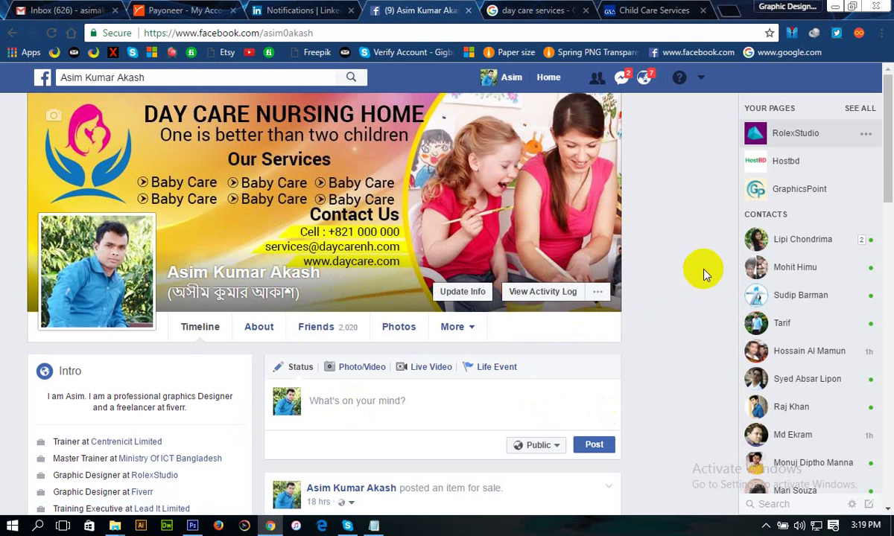
{"action": "mouse_move", "coordinate": [371, 224]}
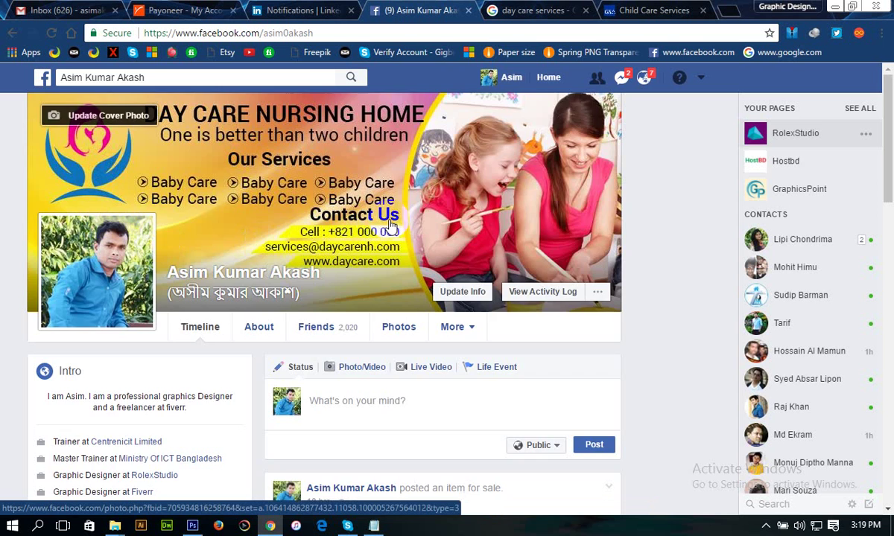
{"action": "scroll", "coordinate": [391, 224], "scroll_direction": "down", "scroll_amount": 3}
{"action": "scroll", "coordinate": [391, 236], "scroll_direction": "up", "scroll_amount": 3}
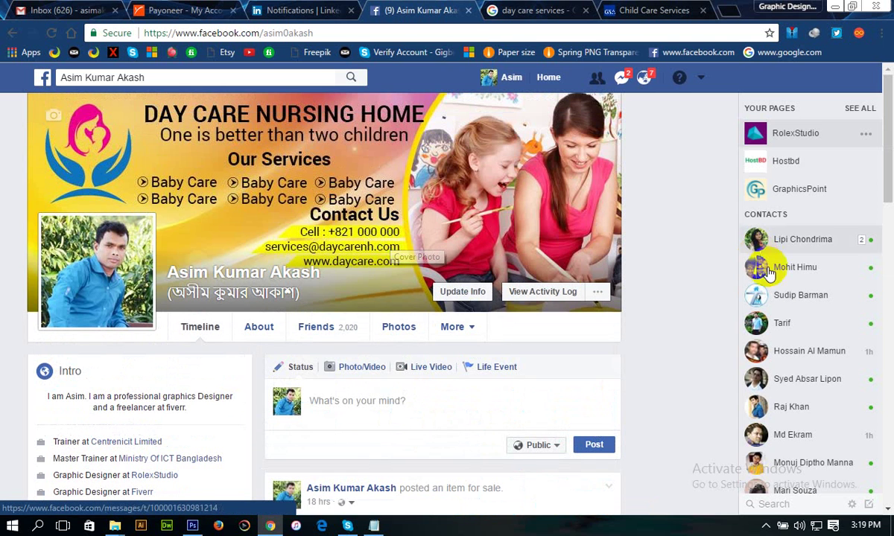
{"action": "left_click", "coordinate": [464, 32]}
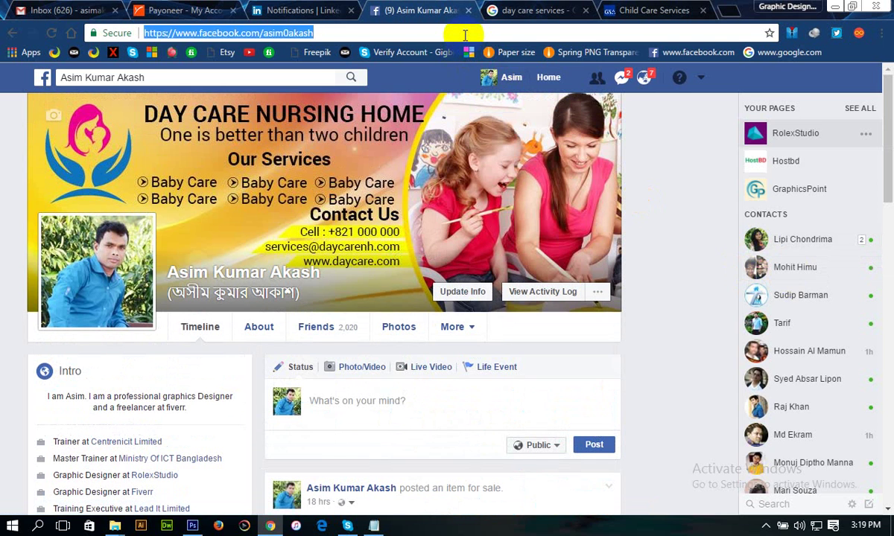
{"action": "key", "text": "Return"}
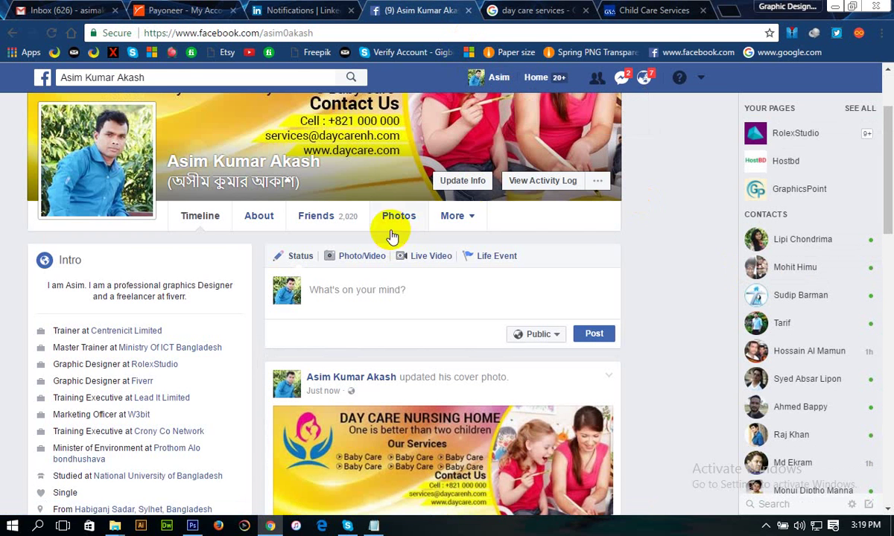
{"action": "scroll", "coordinate": [642, 282], "scroll_direction": "up", "scroll_amount": 2}
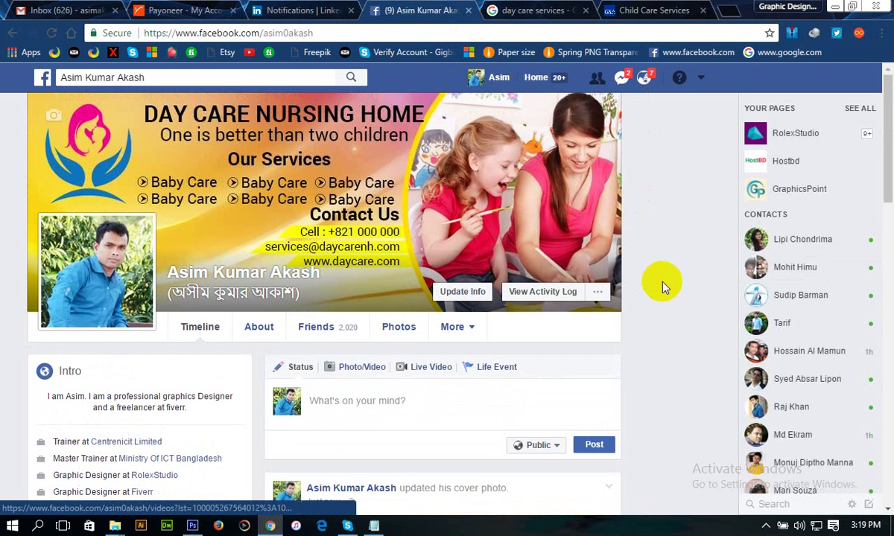
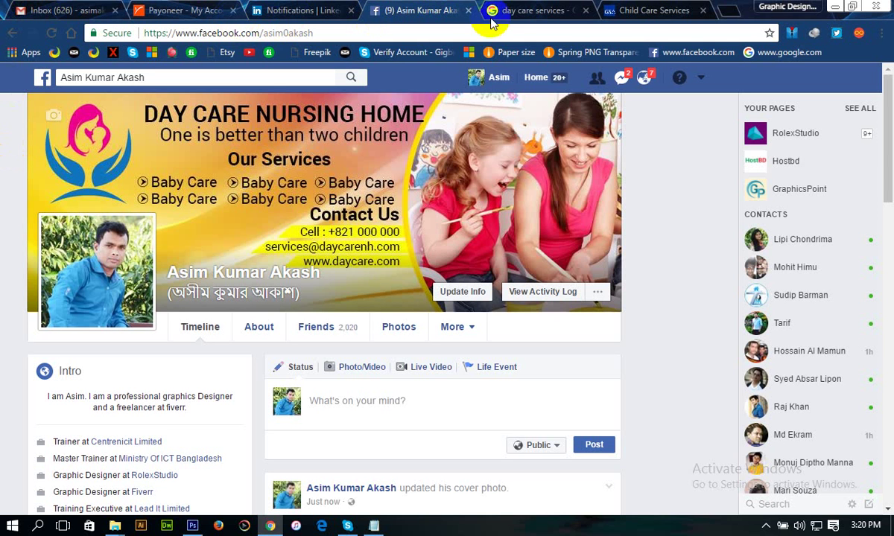
- Run a Google web search for 'graphic design' in the Child Care Services tab
{"action": "left_click", "coordinate": [619, 11]}
{"action": "left_click", "coordinate": [627, 28]}
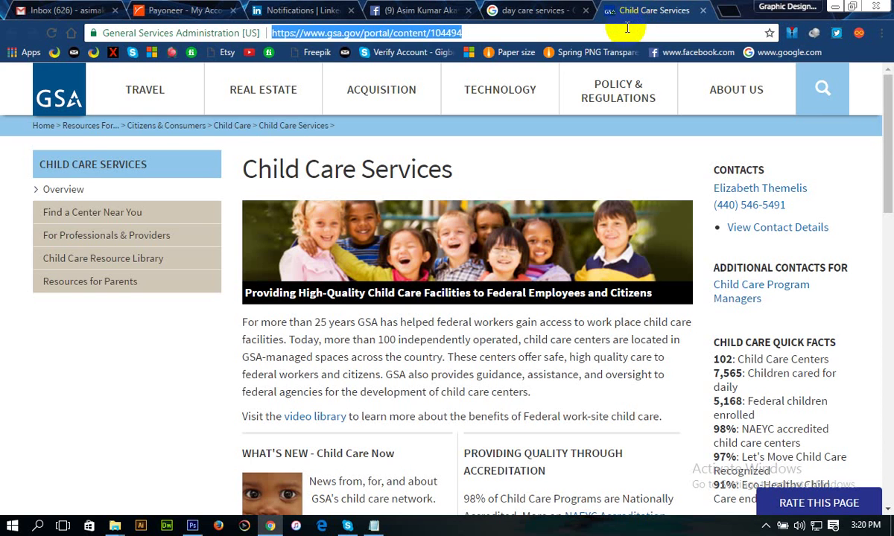
{"action": "type", "text": "gra"}
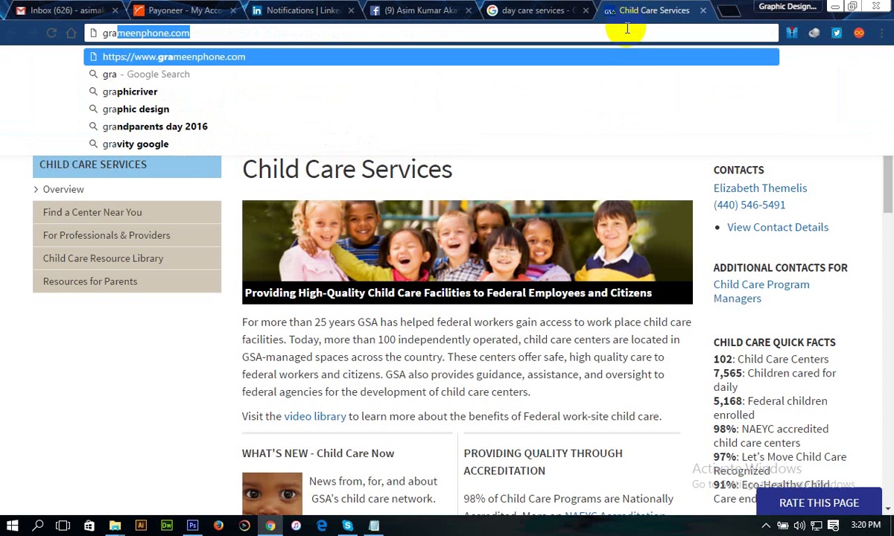
{"action": "type", "text": "phic"}
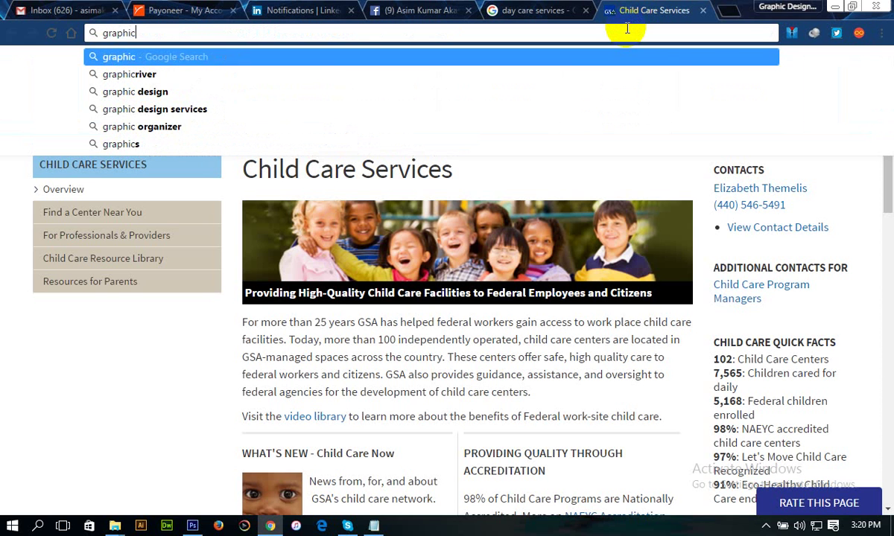
{"action": "type", "text": " de"}
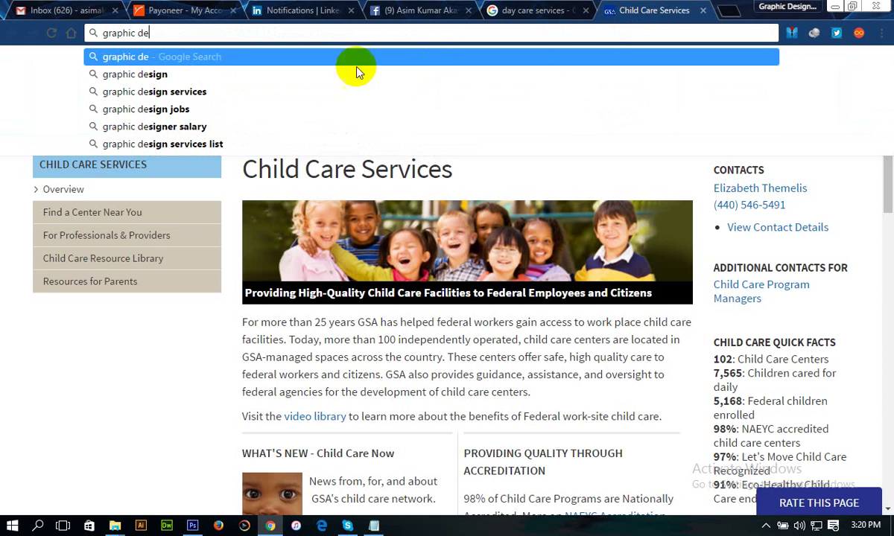
{"action": "left_click", "coordinate": [174, 76]}
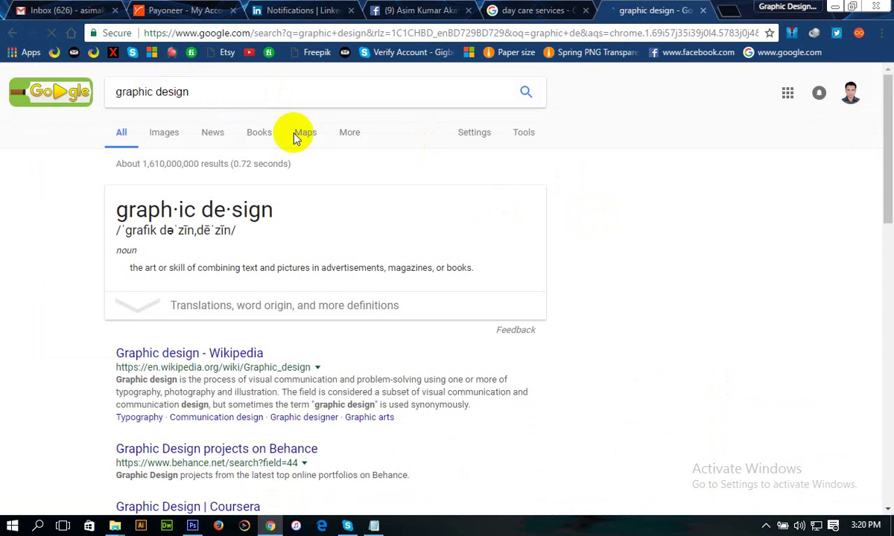
- Switch to image results for graphic design and scroll down through them
{"action": "left_click", "coordinate": [173, 138]}
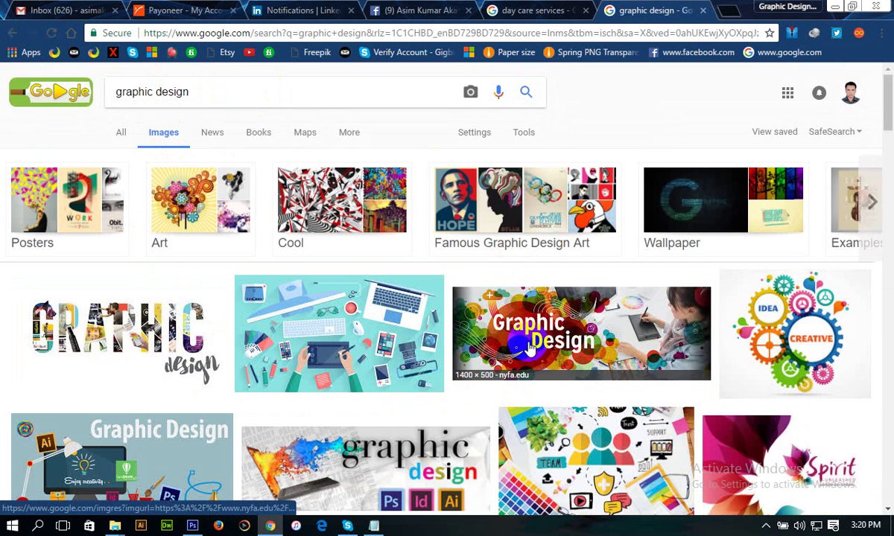
{"action": "scroll", "coordinate": [871, 344], "scroll_direction": "down", "scroll_amount": 1}
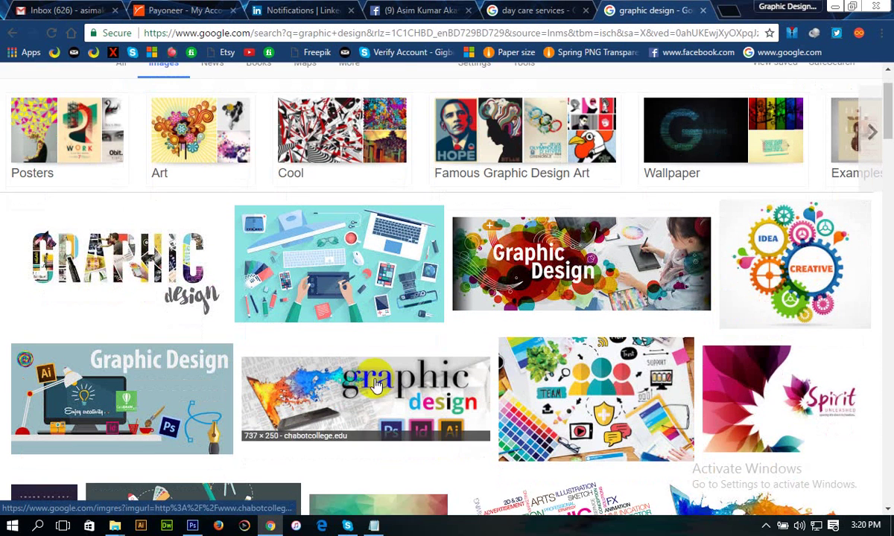
{"action": "scroll", "coordinate": [365, 395], "scroll_direction": "down", "scroll_amount": 1}
{"action": "scroll", "coordinate": [772, 219], "scroll_direction": "down", "scroll_amount": 2}
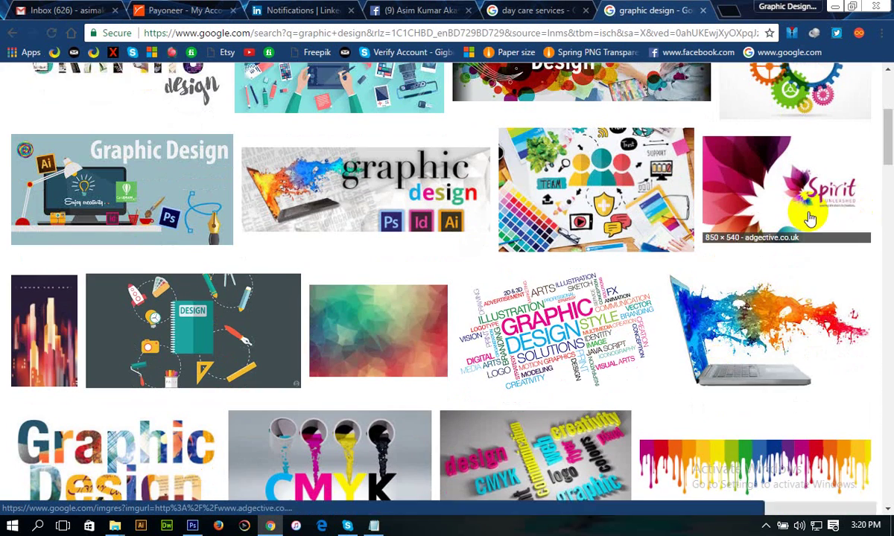
{"action": "scroll", "coordinate": [810, 218], "scroll_direction": "down", "scroll_amount": 2}
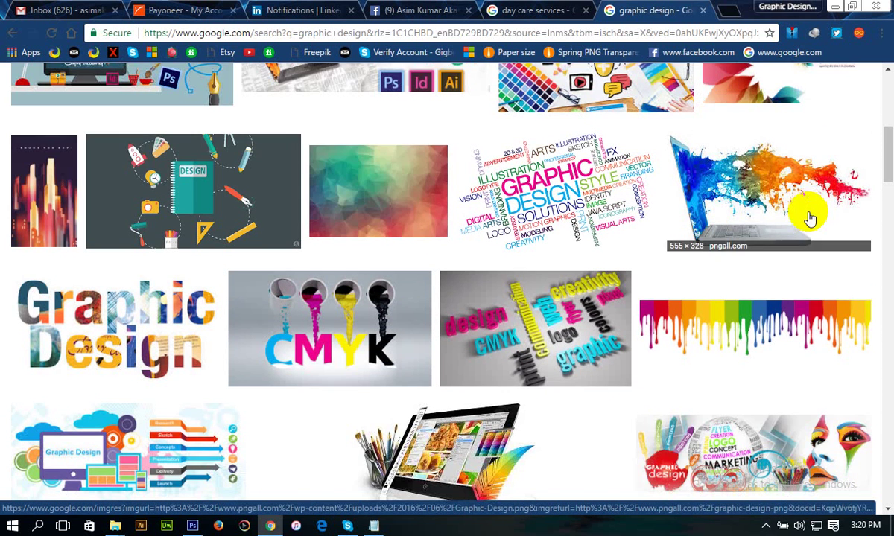
{"action": "scroll", "coordinate": [800, 218], "scroll_direction": "down", "scroll_amount": 2}
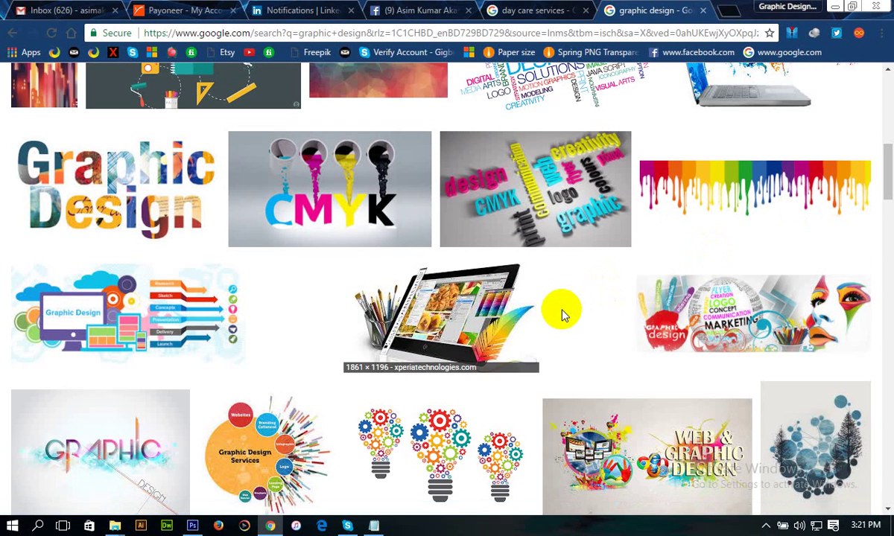
{"action": "scroll", "coordinate": [562, 314], "scroll_direction": "down", "scroll_amount": 3}
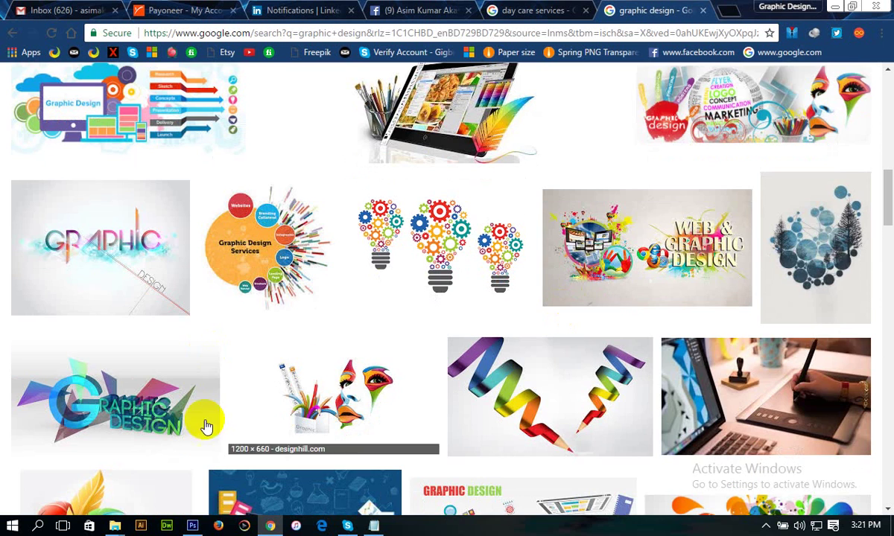
{"action": "scroll", "coordinate": [406, 391], "scroll_direction": "down", "scroll_amount": 4}
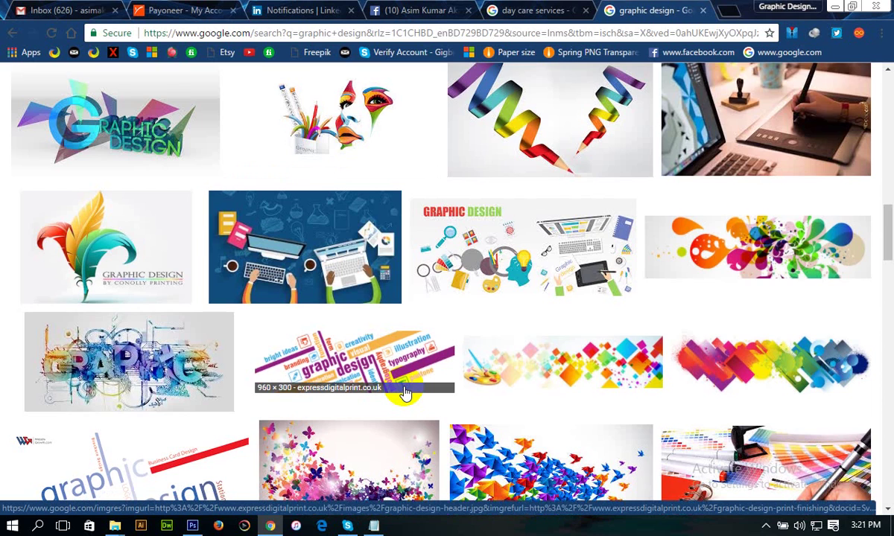
{"action": "scroll", "coordinate": [525, 372], "scroll_direction": "down", "scroll_amount": 3}
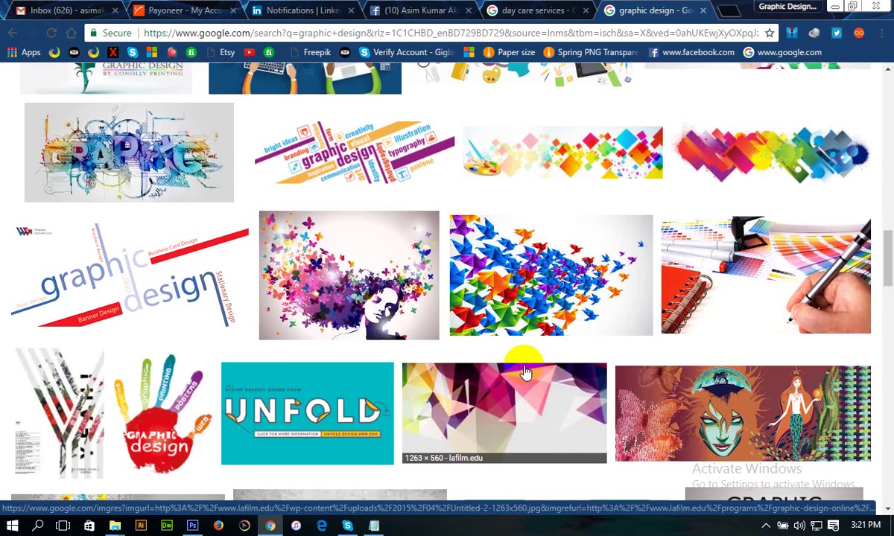
{"action": "scroll", "coordinate": [525, 372], "scroll_direction": "down", "scroll_amount": 3}
{"action": "scroll", "coordinate": [525, 373], "scroll_direction": "down", "scroll_amount": 4}
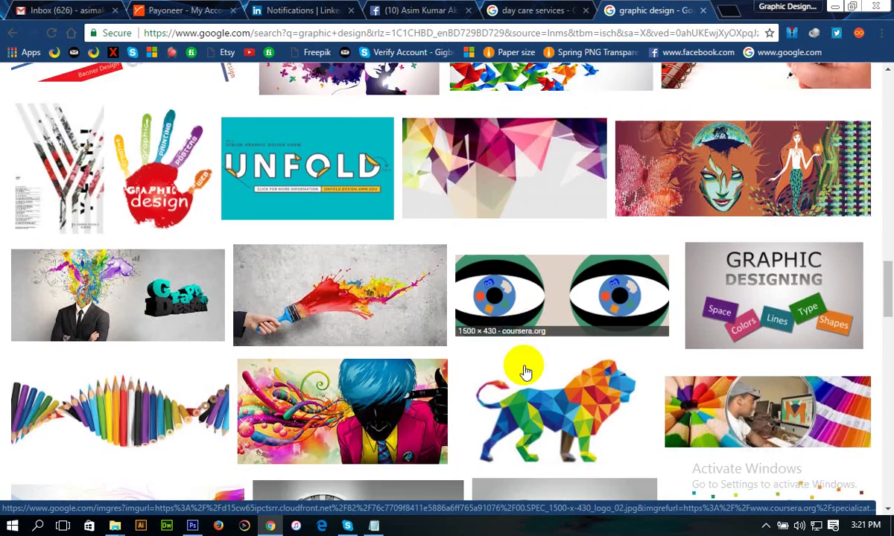
{"action": "scroll", "coordinate": [525, 370], "scroll_direction": "up", "scroll_amount": 2}
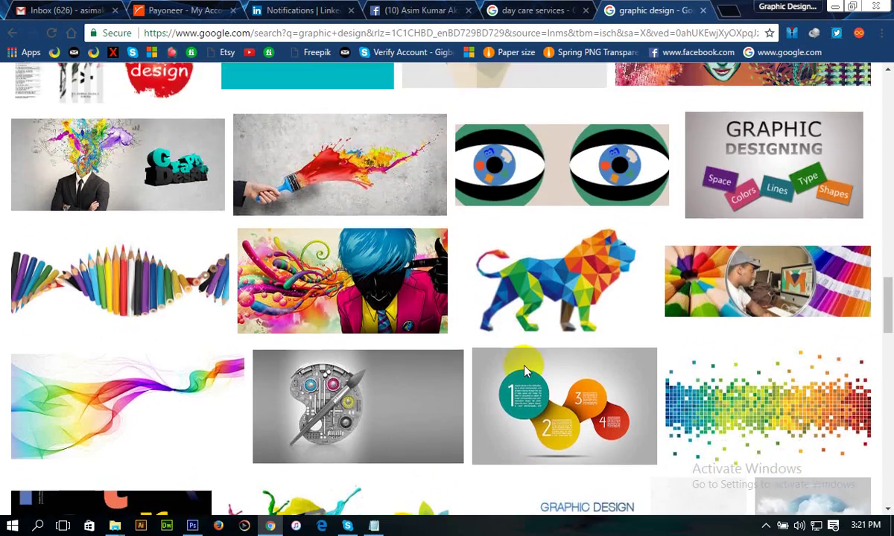
{"action": "scroll", "coordinate": [525, 370], "scroll_direction": "down", "scroll_amount": 3}
- Preview the numbered 1-2-3-4 infographic image, then close the preview
{"action": "left_click", "coordinate": [588, 231]}
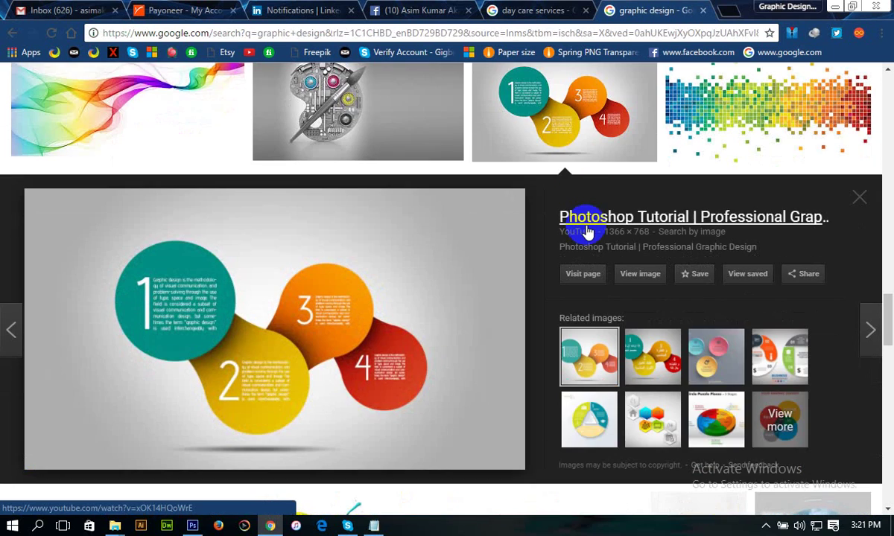
{"action": "scroll", "coordinate": [444, 299], "scroll_direction": "down", "scroll_amount": 3}
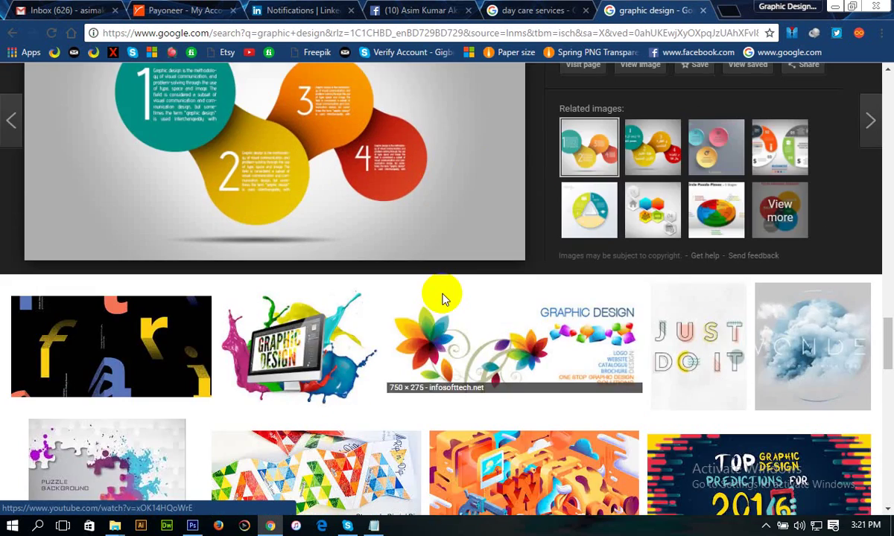
{"action": "scroll", "coordinate": [443, 299], "scroll_direction": "up", "scroll_amount": 3}
{"action": "scroll", "coordinate": [443, 299], "scroll_direction": "up", "scroll_amount": 3}
{"action": "left_click", "coordinate": [860, 406]}
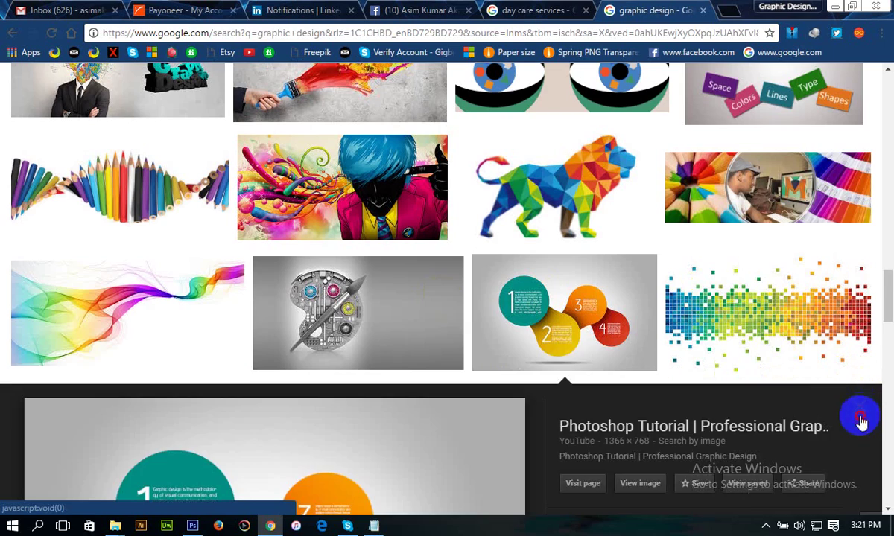
{"action": "mouse_move", "coordinate": [128, 311]}
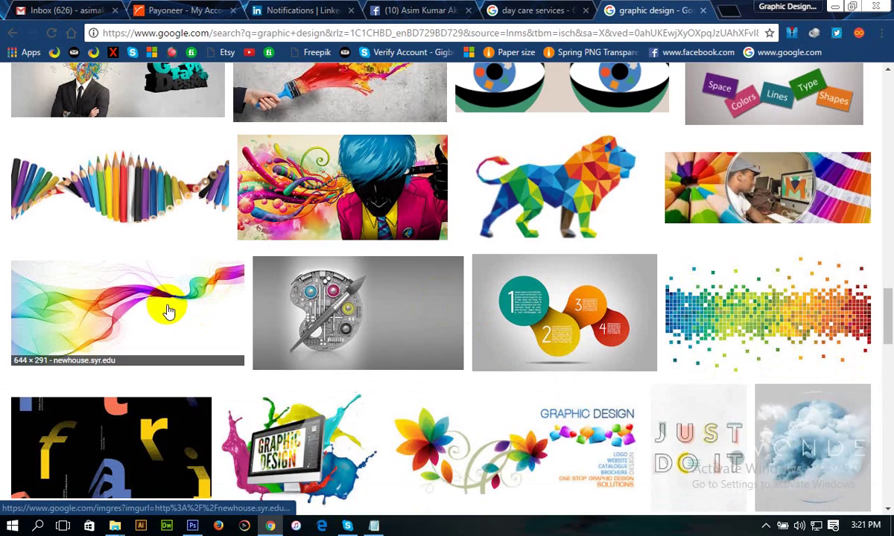
- Scroll back to the top of the image results and reveal the hidden system tray icons
{"action": "scroll", "coordinate": [529, 261], "scroll_direction": "up", "scroll_amount": 3}
{"action": "scroll", "coordinate": [530, 267], "scroll_direction": "up", "scroll_amount": 4}
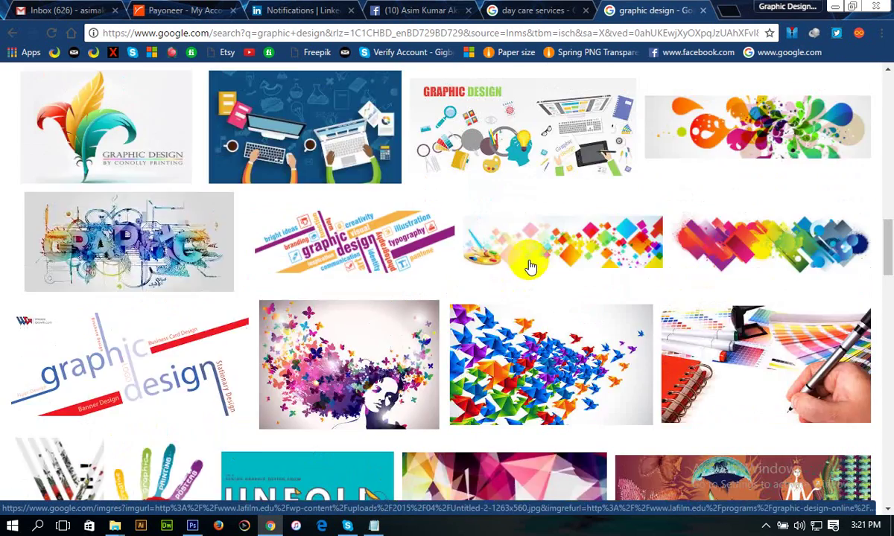
{"action": "scroll", "coordinate": [530, 267], "scroll_direction": "up", "scroll_amount": 4}
{"action": "scroll", "coordinate": [530, 265], "scroll_direction": "up", "scroll_amount": 4}
{"action": "scroll", "coordinate": [529, 262], "scroll_direction": "up", "scroll_amount": 4}
{"action": "scroll", "coordinate": [528, 258], "scroll_direction": "up", "scroll_amount": 4}
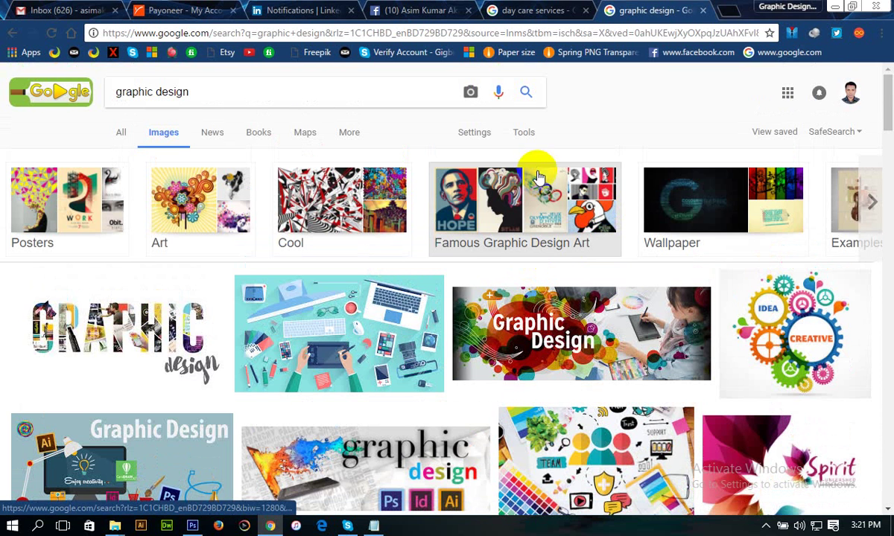
{"action": "left_click", "coordinate": [766, 525]}
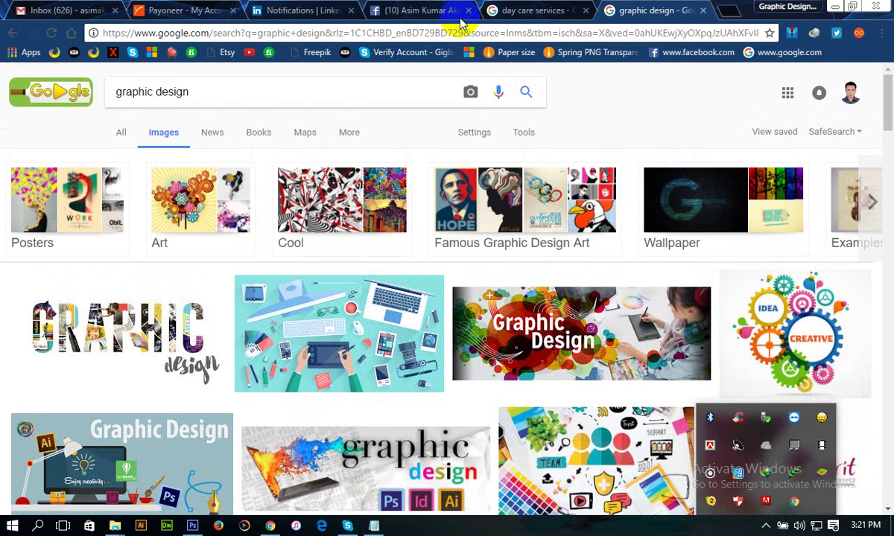
- Bring the banner document forward, collapse the character and paragraph panels, and show the Layers list
{"action": "left_click", "coordinate": [192, 528]}
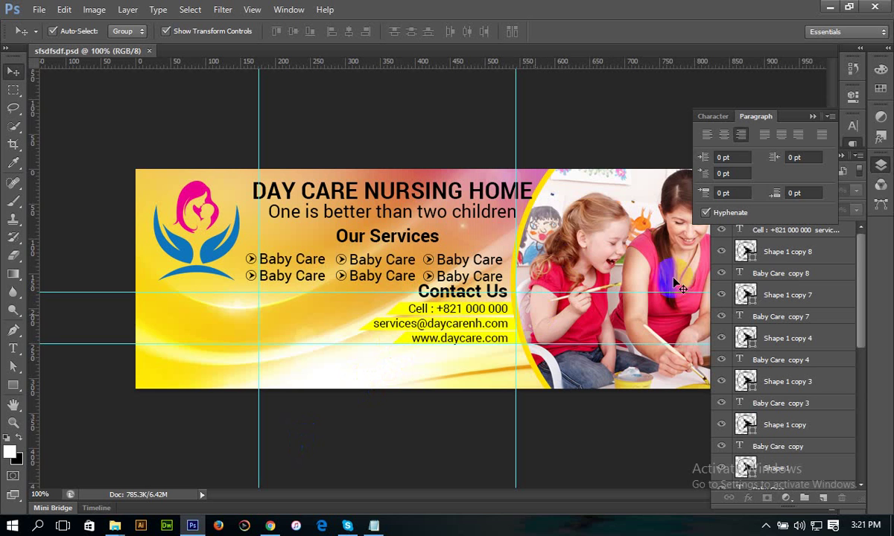
{"action": "left_click", "coordinate": [812, 116]}
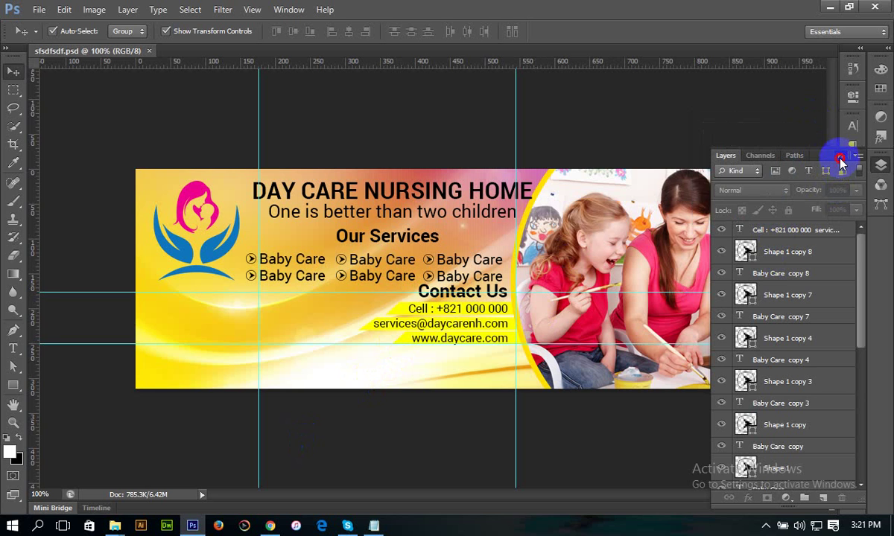
{"action": "left_click", "coordinate": [840, 155]}
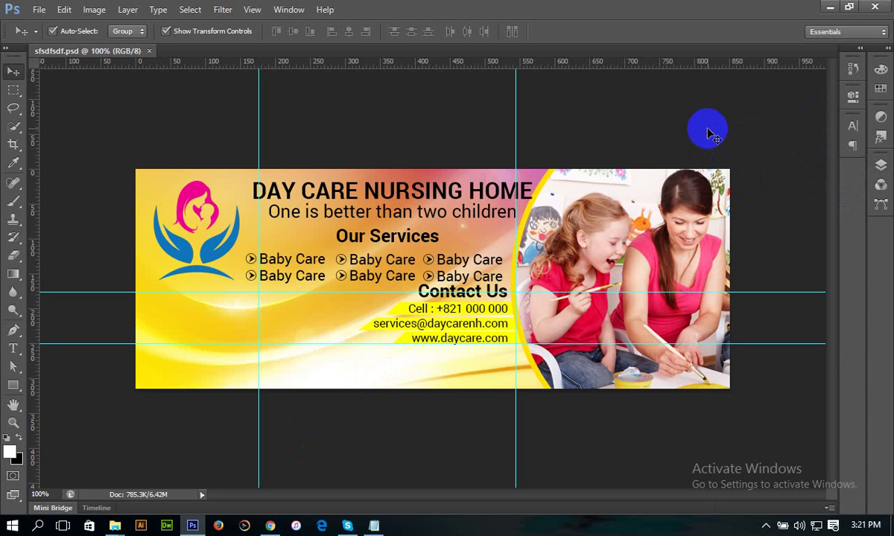
{"action": "left_click", "coordinate": [880, 165]}
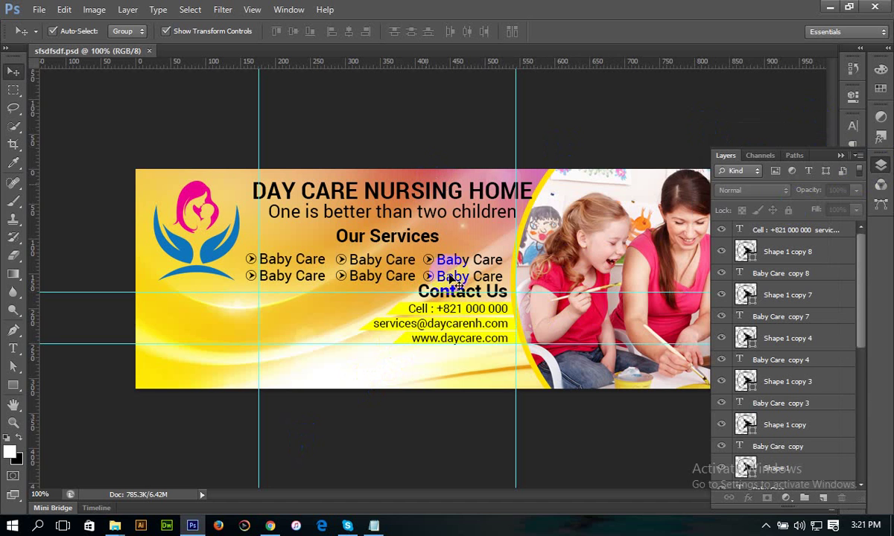
- Group the contact details text through Layer 2 into a folder named 'Day Care'
{"action": "left_click", "coordinate": [825, 228]}
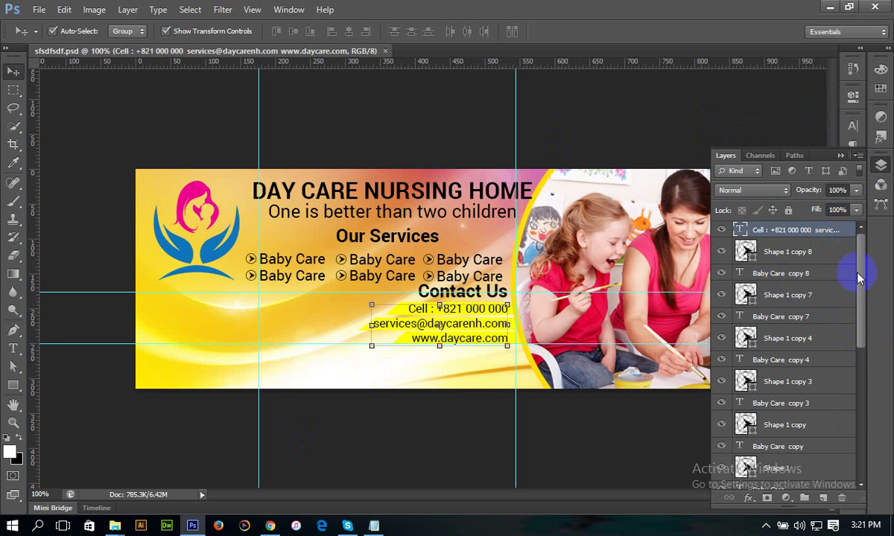
{"action": "left_click_drag", "start_coordinate": [867, 309], "coordinate": [872, 434]}
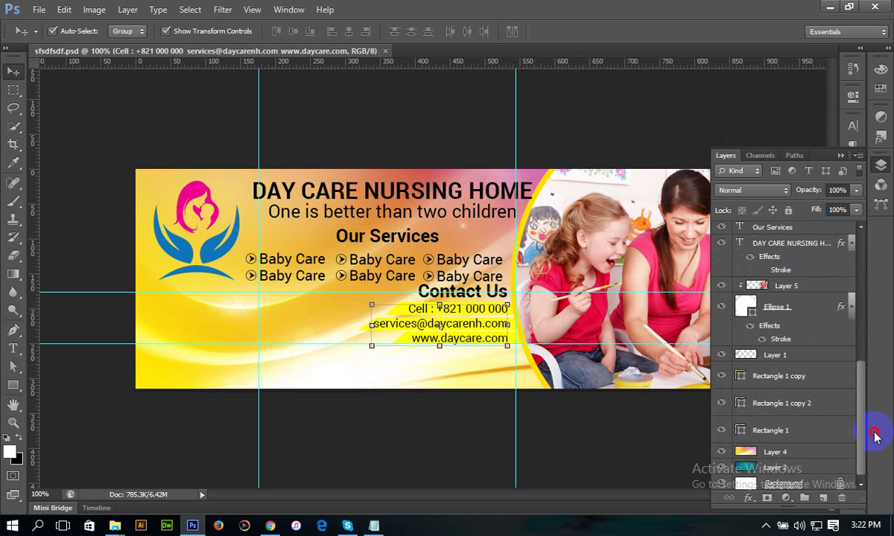
{"action": "left_click", "coordinate": [819, 468], "text": "shift"}
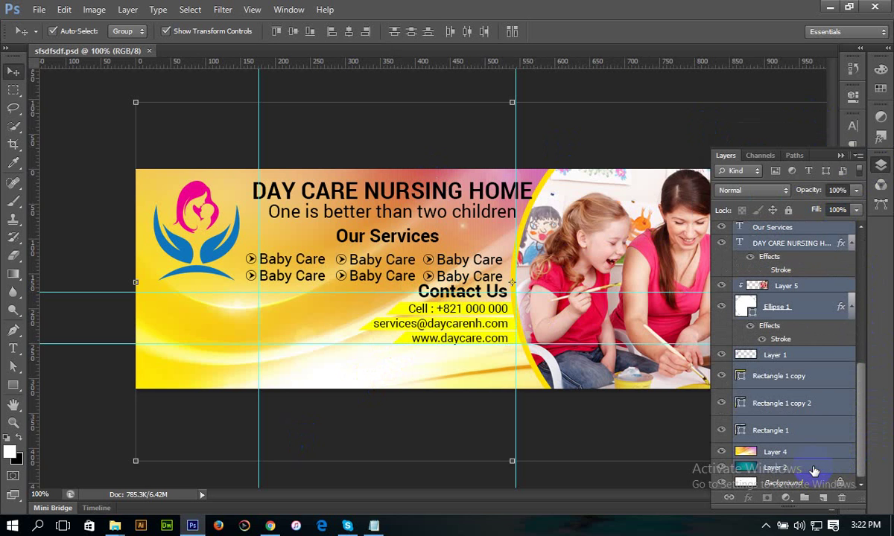
{"action": "left_click_drag", "start_coordinate": [814, 471], "coordinate": [803, 498]}
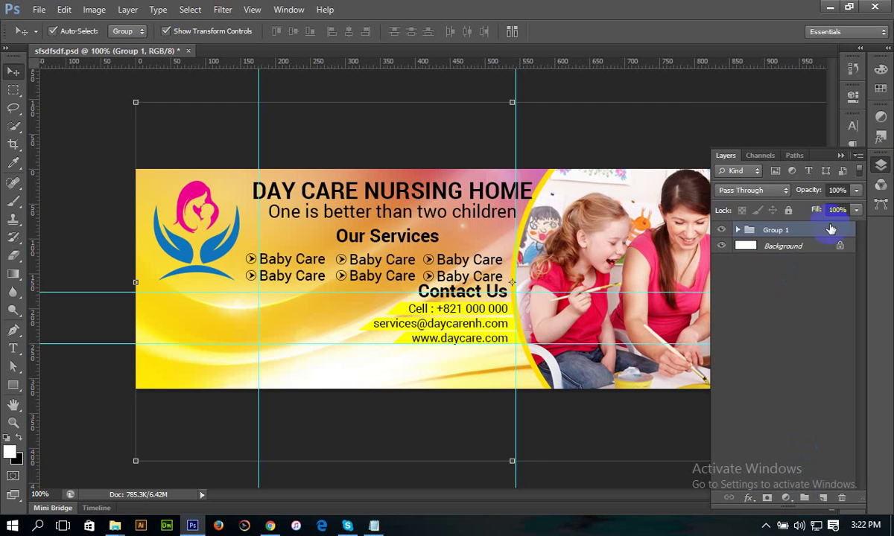
{"action": "double_click", "coordinate": [774, 230]}
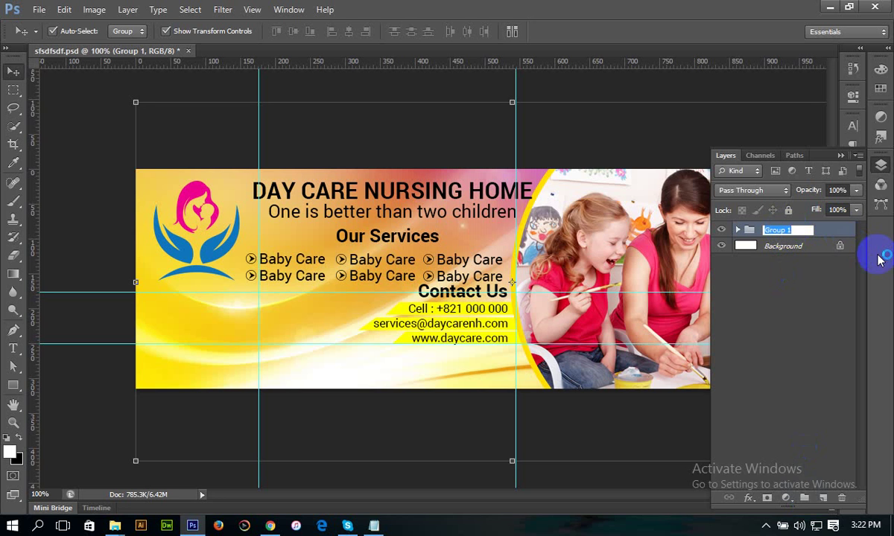
{"action": "type", "text": "Day"}
{"action": "type", "text": " Care"}
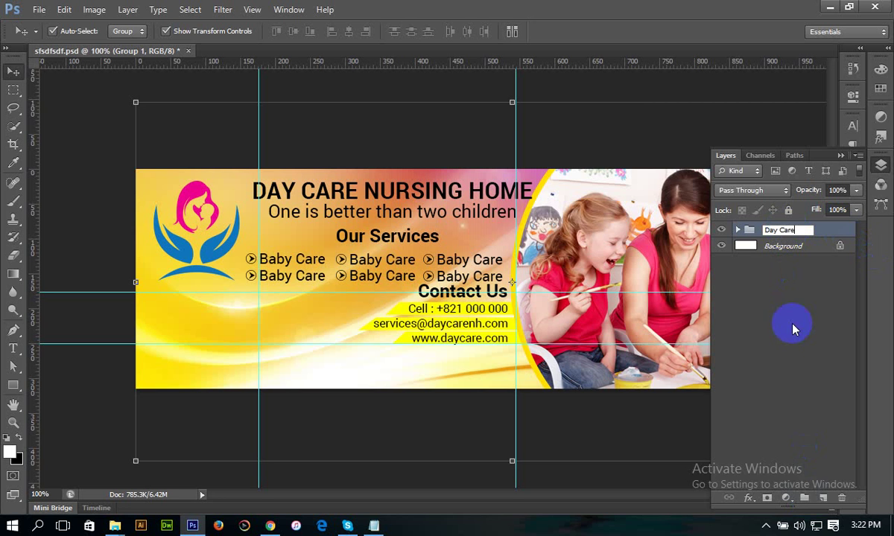
{"action": "left_click", "coordinate": [793, 328]}
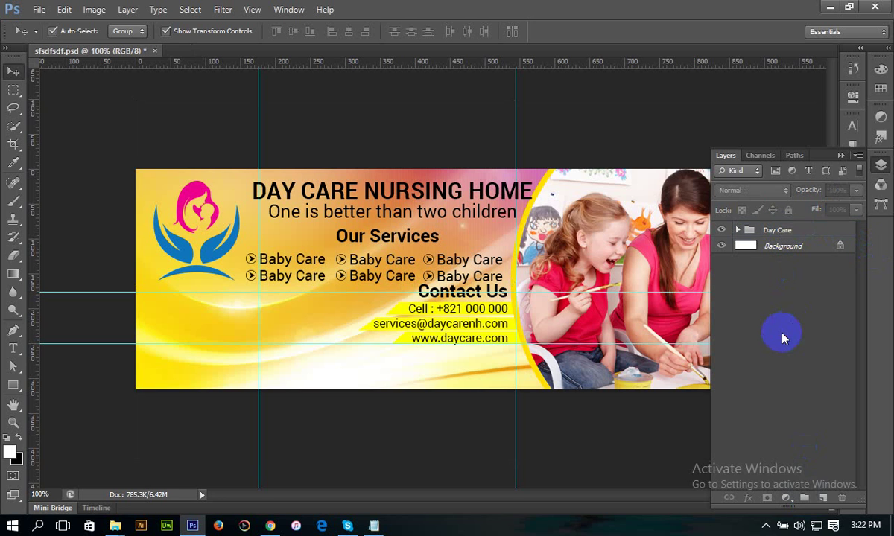
{"action": "left_click", "coordinate": [721, 230]}
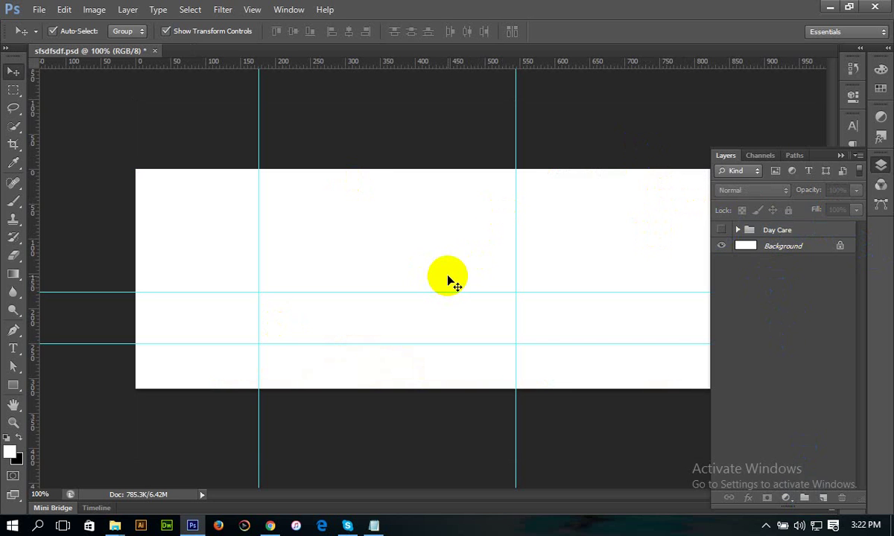
{"action": "key", "text": "ctrl+minus"}
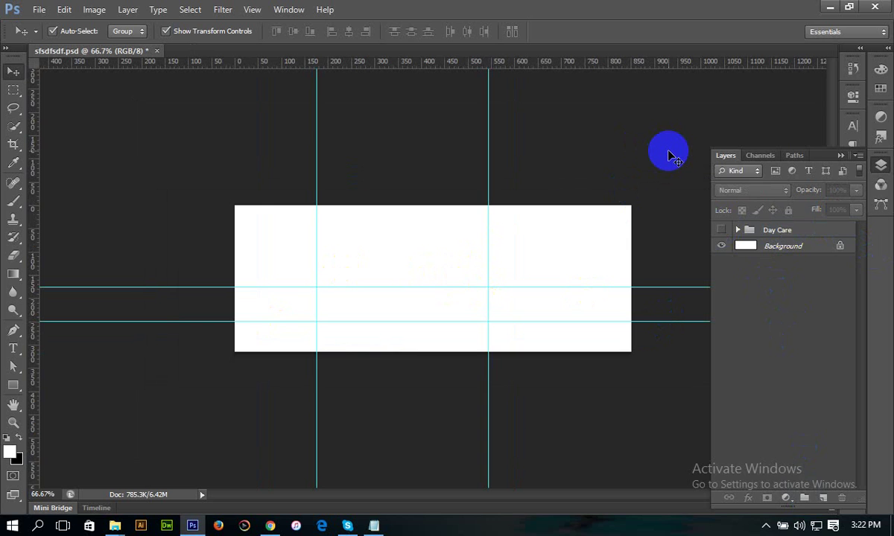
{"action": "left_click", "coordinate": [785, 250]}
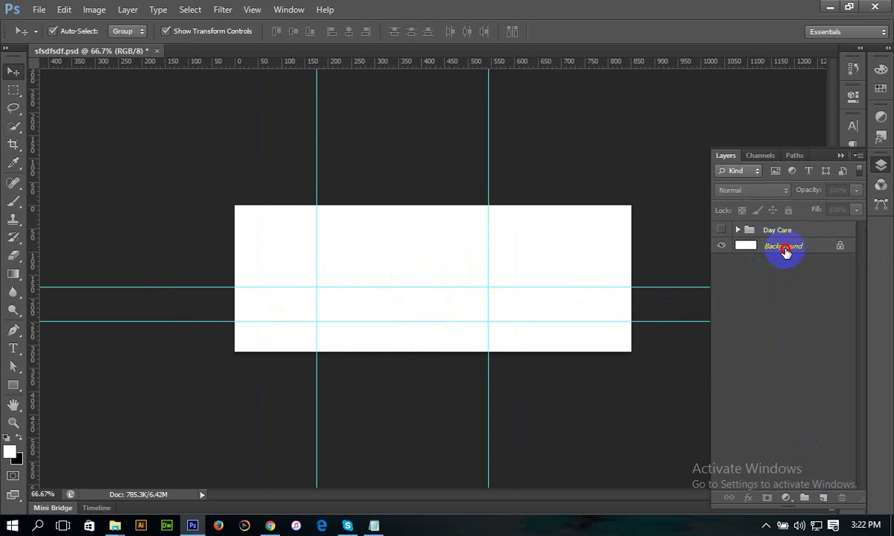
{"action": "left_click", "coordinate": [473, 257]}
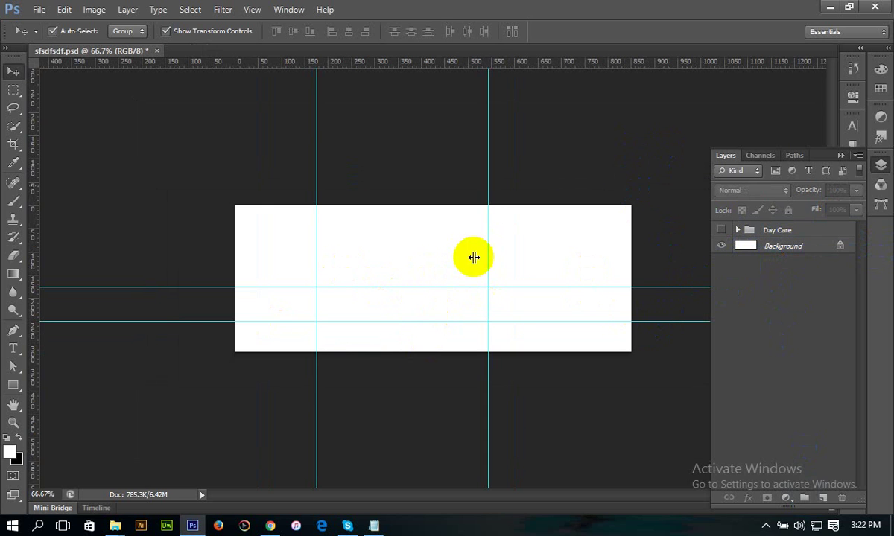
{"action": "left_click", "coordinate": [803, 231]}
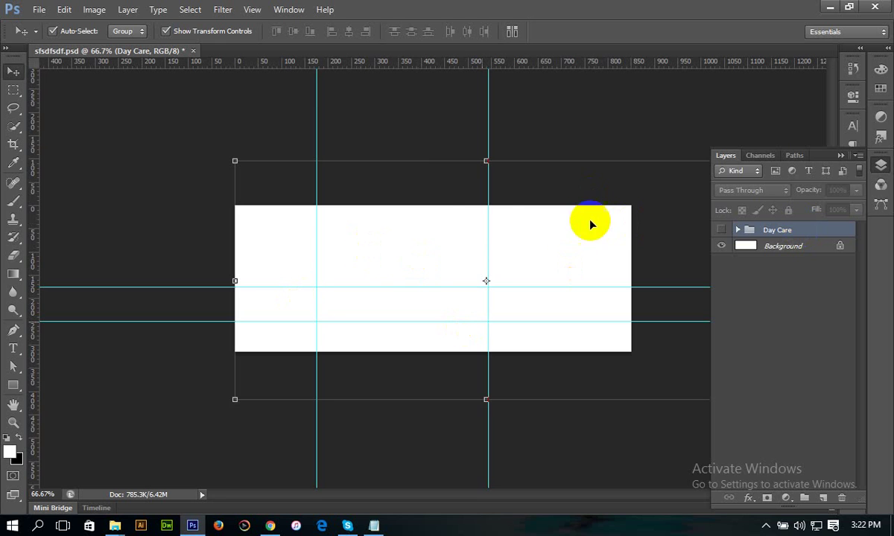
{"action": "left_click", "coordinate": [179, 184]}
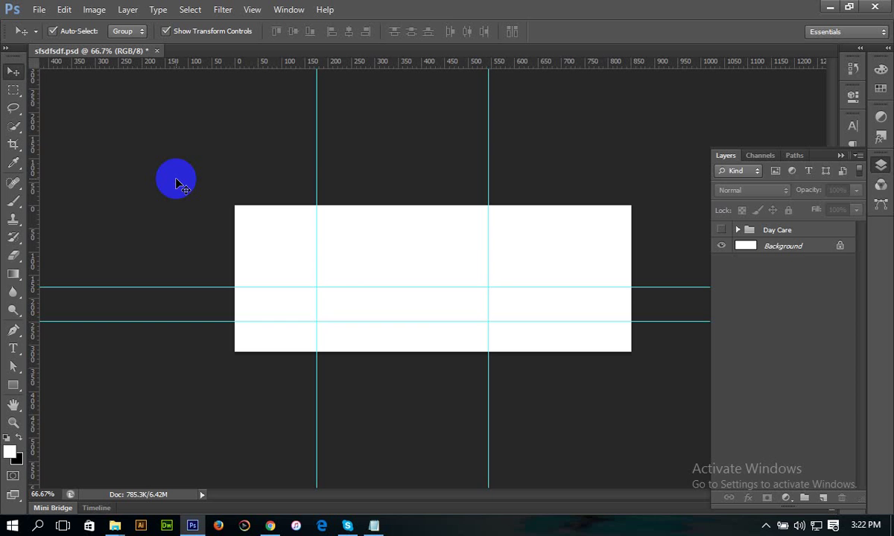
{"action": "left_click", "coordinate": [721, 230]}
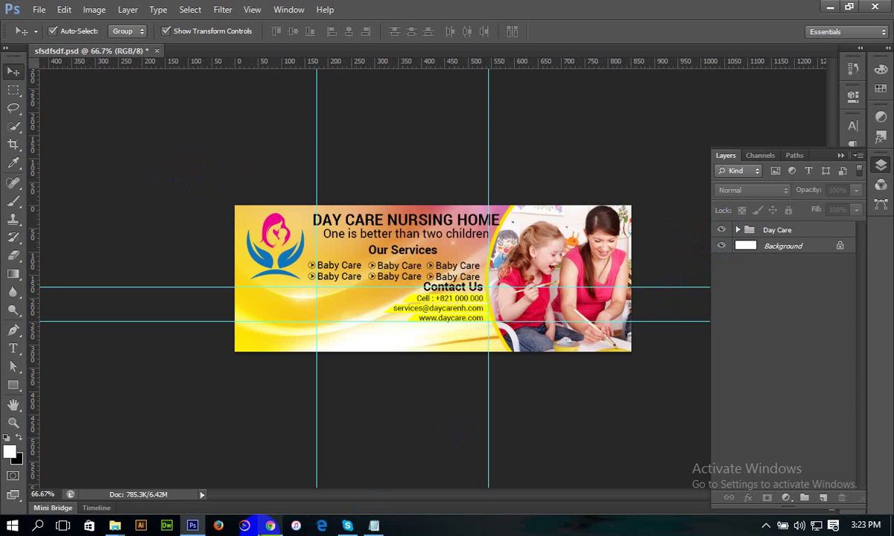
{"action": "left_click", "coordinate": [764, 526]}
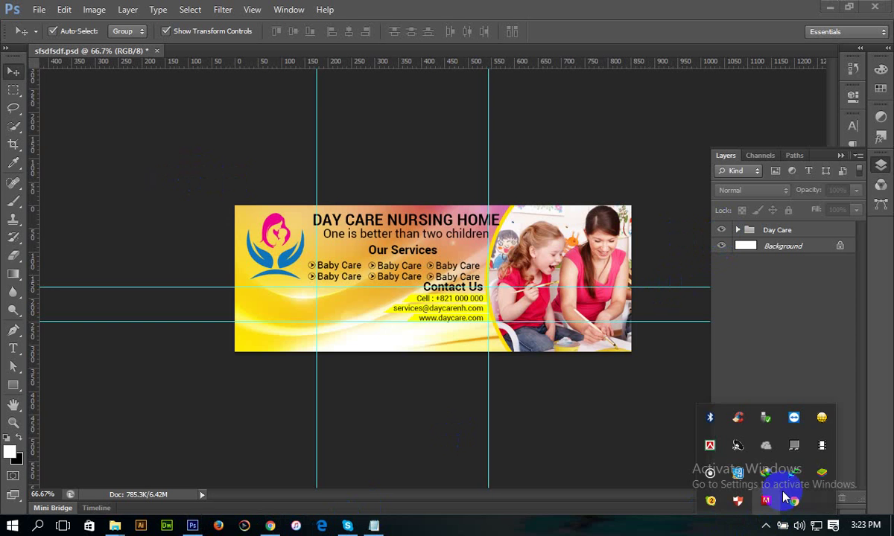